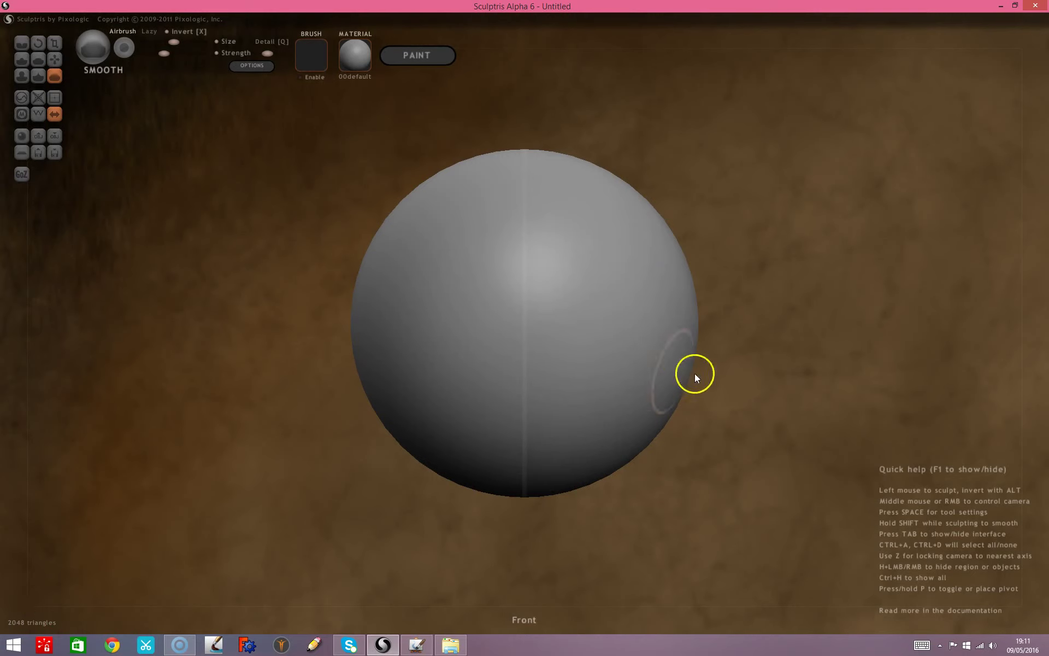
# Pass through the Crease brush and make Grab the active brush on the default sphere.
pyautogui.press('c')
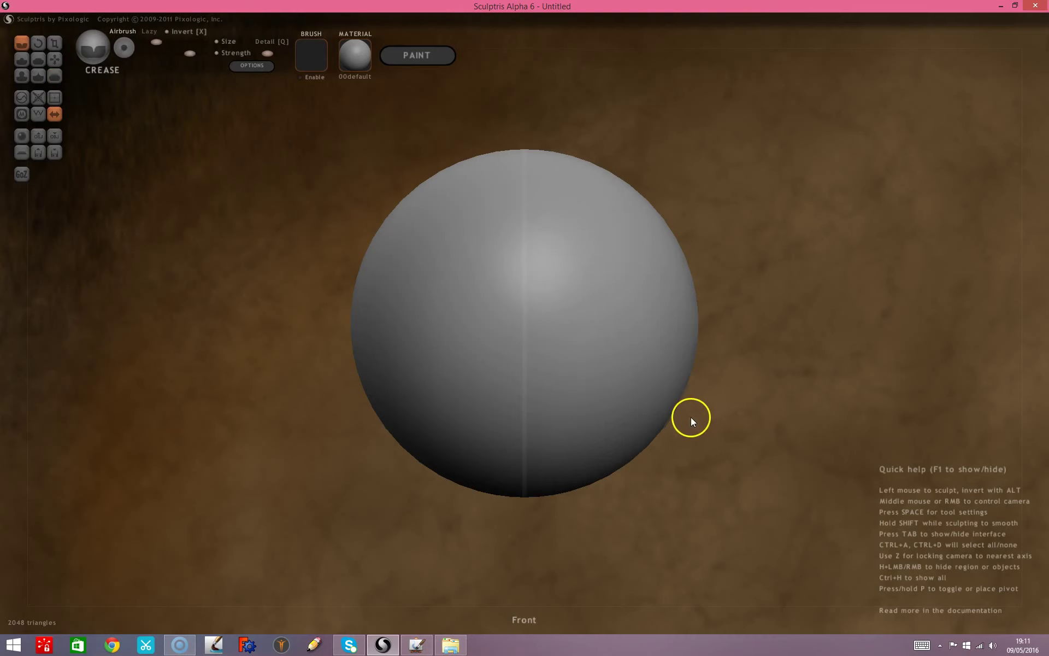
pyautogui.click(55, 59)
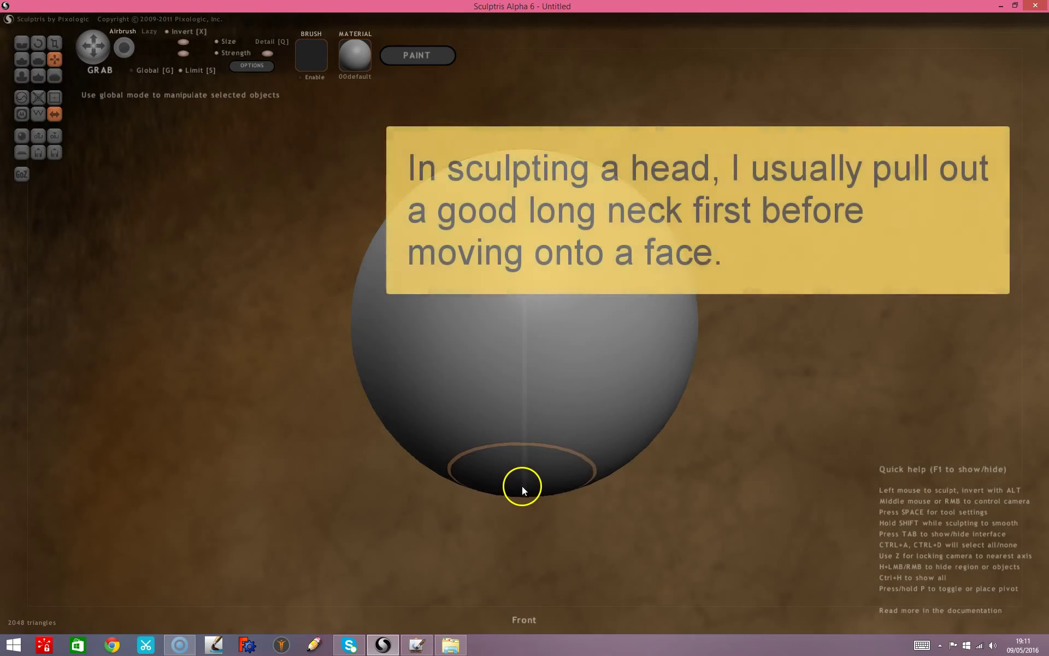
# Resize the Grab brush, pull the sphere's bottom into a teardrop, then undo it.
pyautogui.press('space')
pyautogui.moveTo(532, 438); pyautogui.dragTo(533, 430)
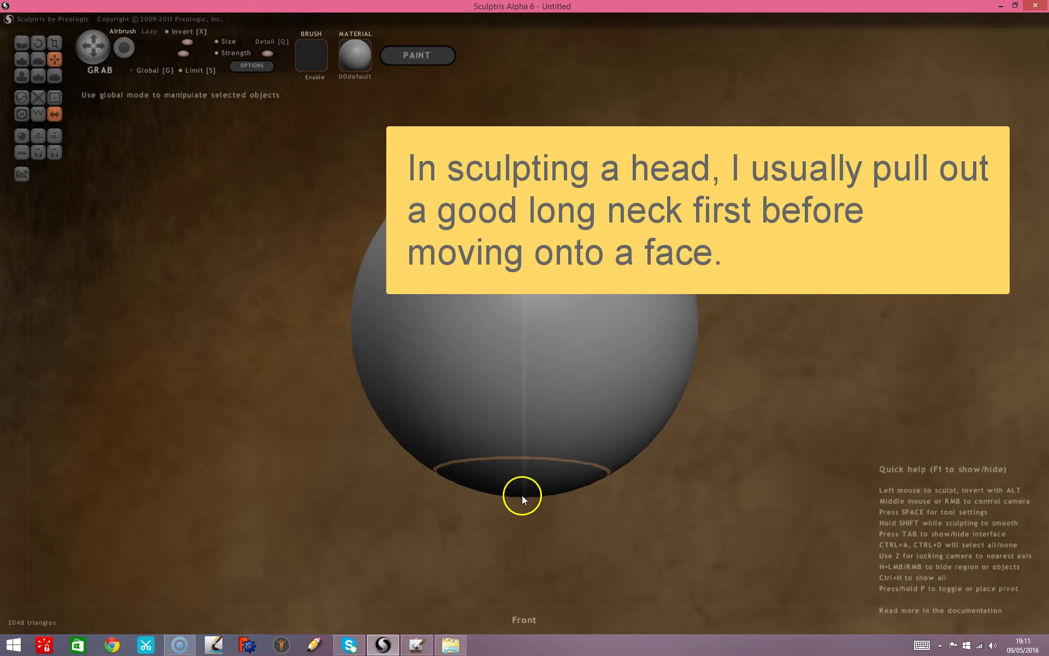
pyautogui.moveTo(522, 495); pyautogui.dragTo(523, 501)
pyautogui.moveTo(604, 534)
pyautogui.mouseDown()
pyautogui.moveTo(491, 530)
pyautogui.moveTo(520, 543)
pyautogui.mouseUp()
pyautogui.press('z')
pyautogui.moveTo(577, 508)
pyautogui.mouseDown()
pyautogui.moveTo(582, 563)
pyautogui.moveTo(622, 555)
pyautogui.mouseUp()
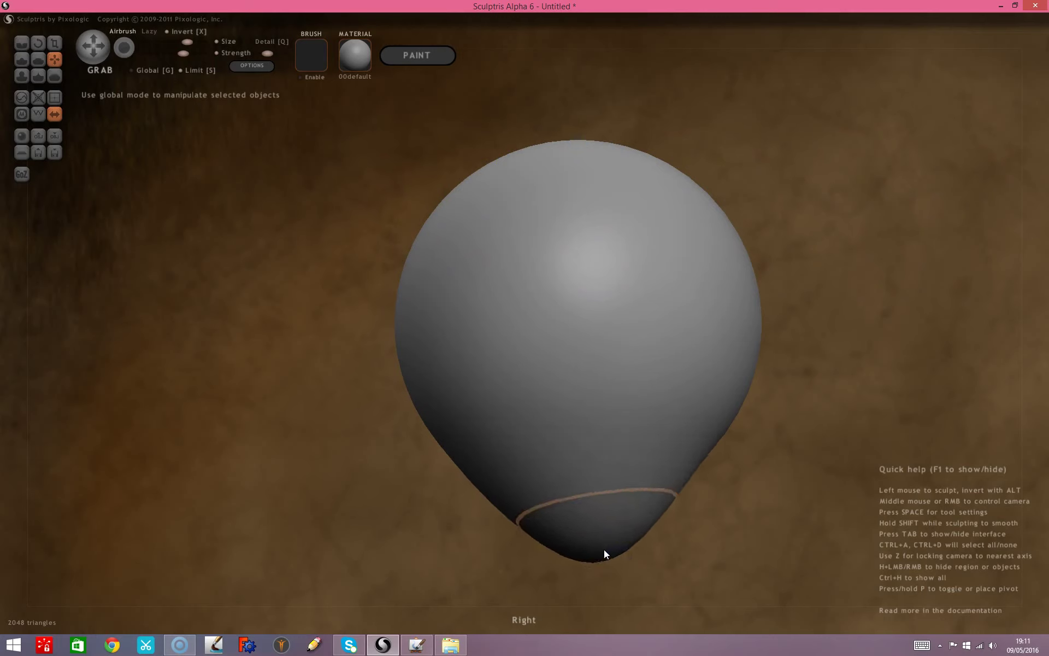
pyautogui.hotkey('ctrl', 'z')
# With a smaller brush, pull the sphere's bottom into a point and check it from Right view.
pyautogui.press('space')
pyautogui.moveTo(582, 462); pyautogui.dragTo(584, 471)
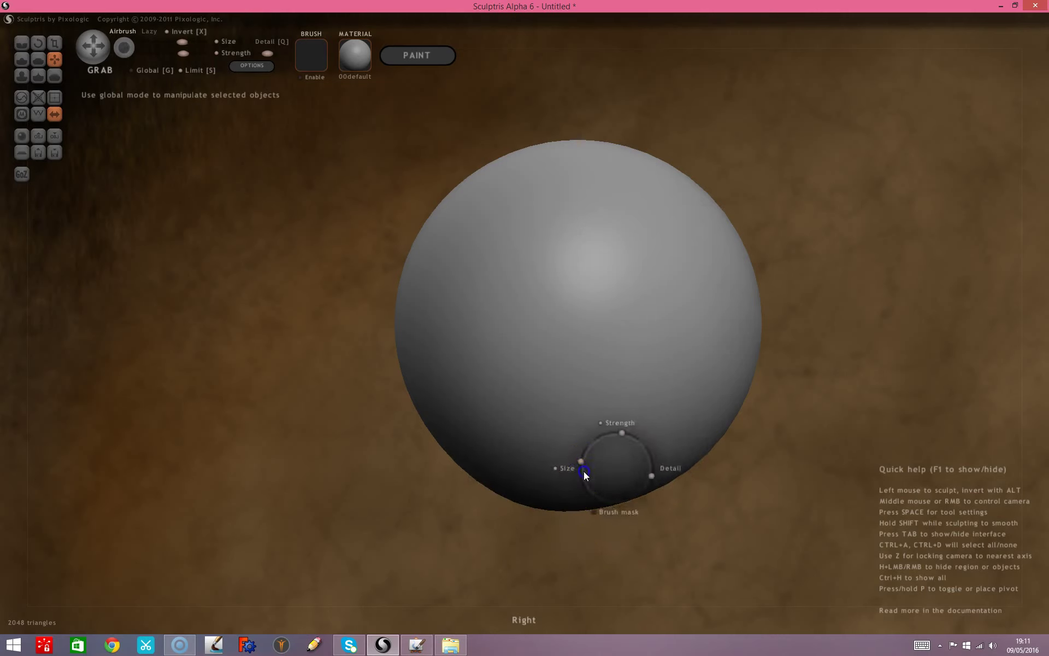
pyautogui.moveTo(569, 511)
pyautogui.mouseDown()
pyautogui.moveTo(571, 529)
pyautogui.moveTo(594, 543)
pyautogui.moveTo(611, 508)
pyautogui.mouseUp()
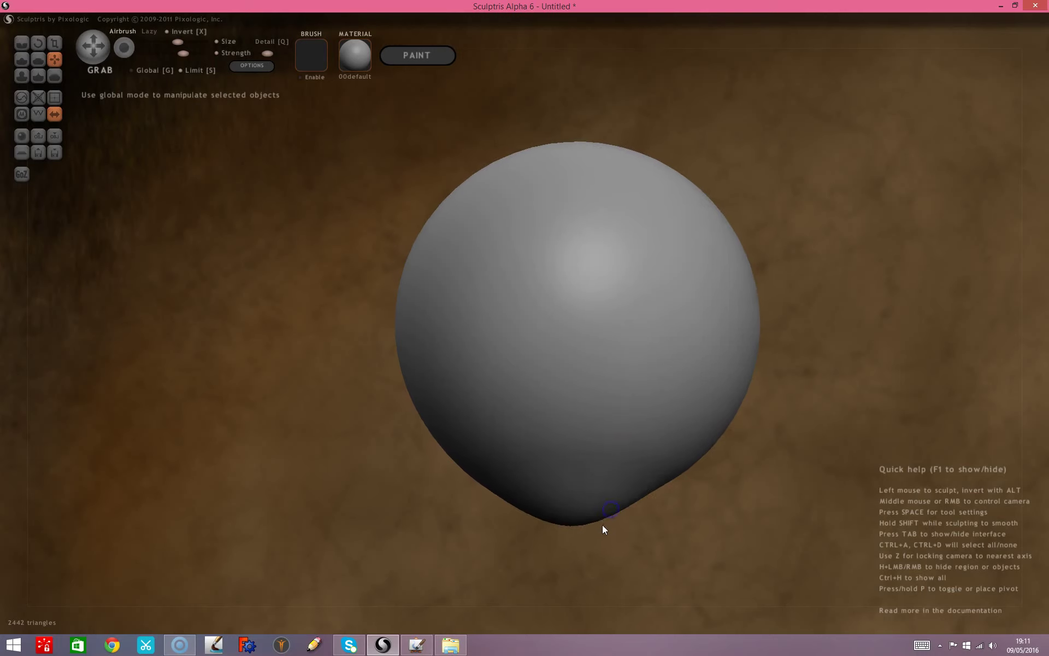
pyautogui.press('z')
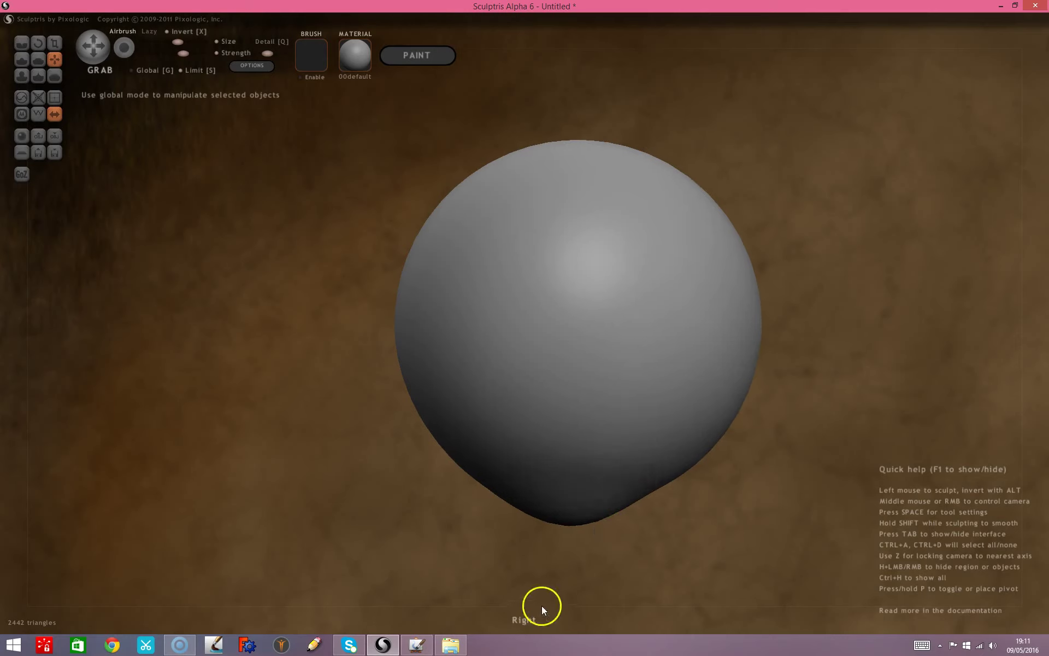
pyautogui.moveTo(586, 569); pyautogui.dragTo(709, 576)
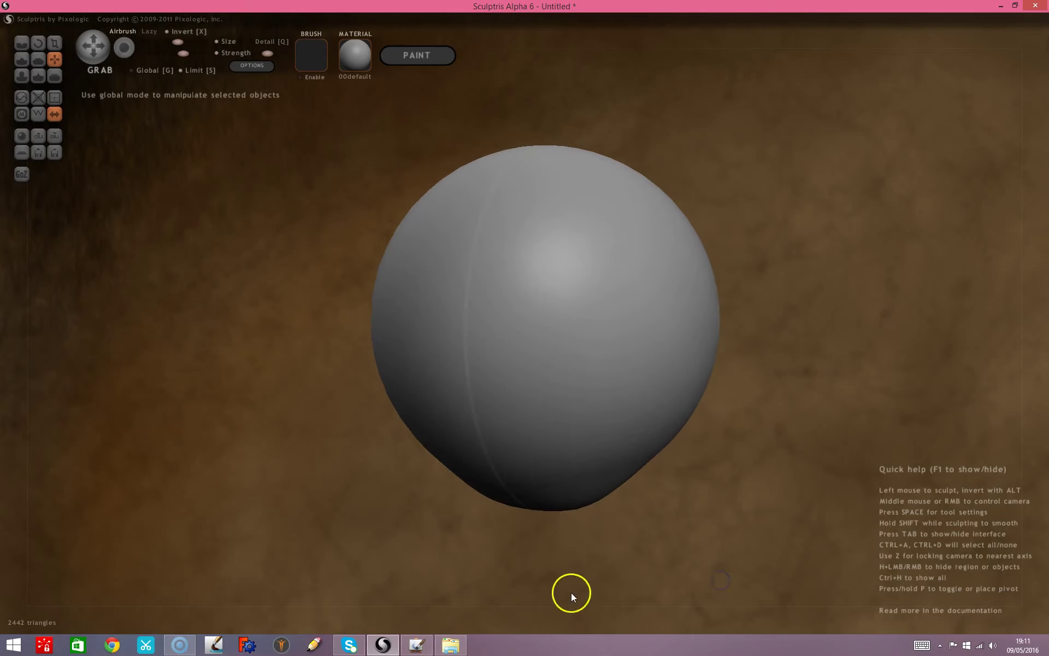
pyautogui.press('z')
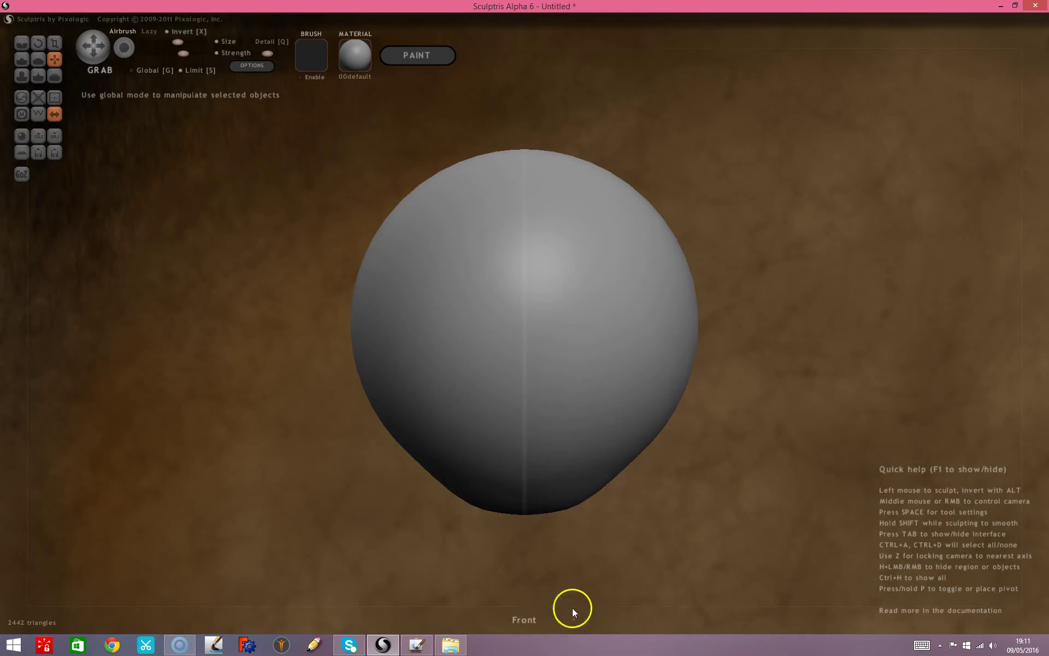
pyautogui.moveTo(630, 572); pyautogui.dragTo(520, 579)
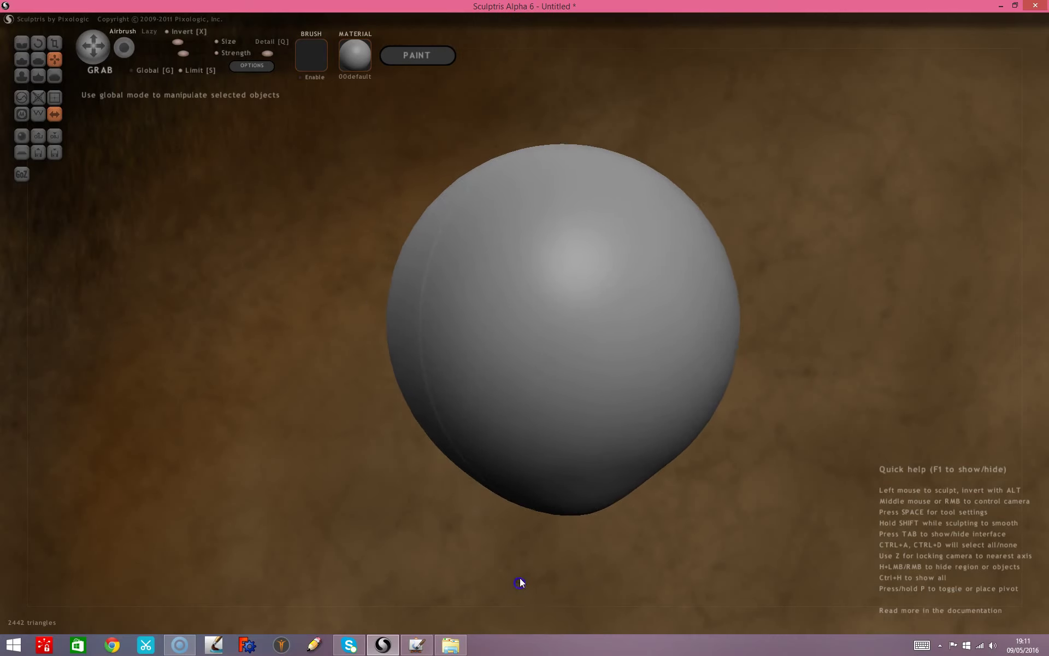
pyautogui.moveTo(521, 618); pyautogui.dragTo(539, 585)
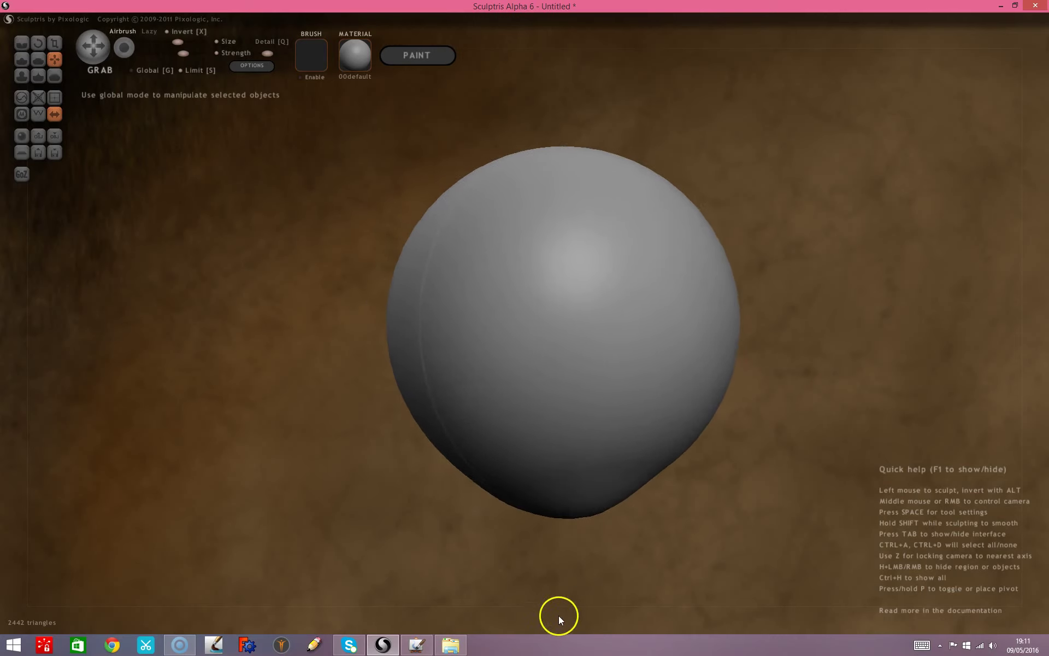
pyautogui.press('z')
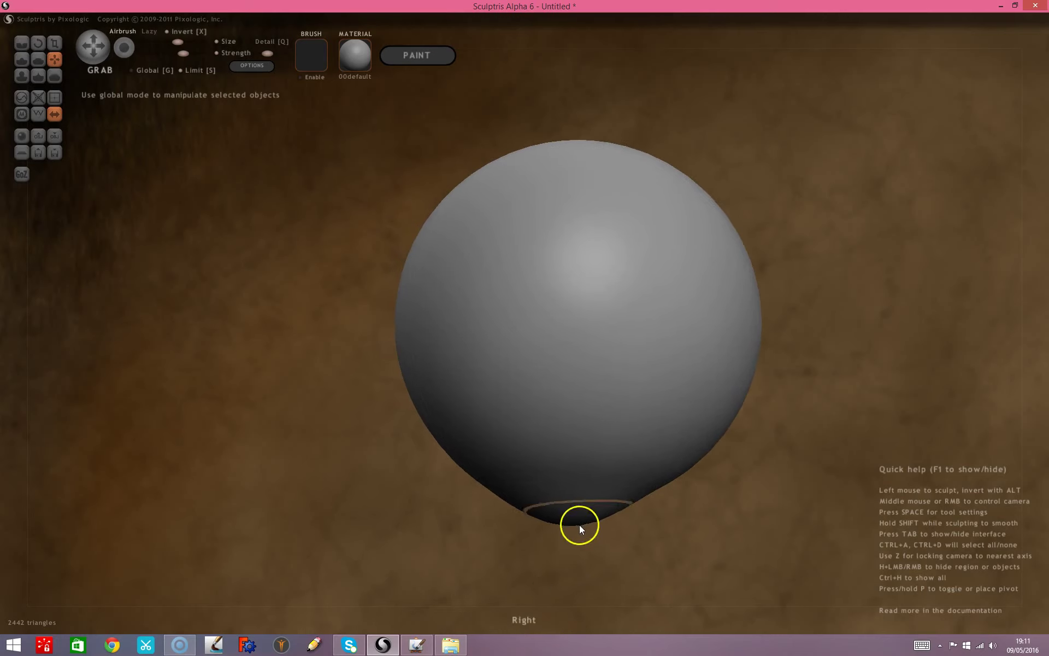
# Drag the bottom tip down and right, then pull the bulb further down in Right view.
pyautogui.moveTo(581, 523)
pyautogui.mouseDown()
pyautogui.moveTo(592, 536)
pyautogui.moveTo(631, 516)
pyautogui.moveTo(609, 559)
pyautogui.moveTo(618, 578)
pyautogui.moveTo(785, 583)
pyautogui.moveTo(674, 569)
pyautogui.moveTo(716, 562)
pyautogui.mouseUp()
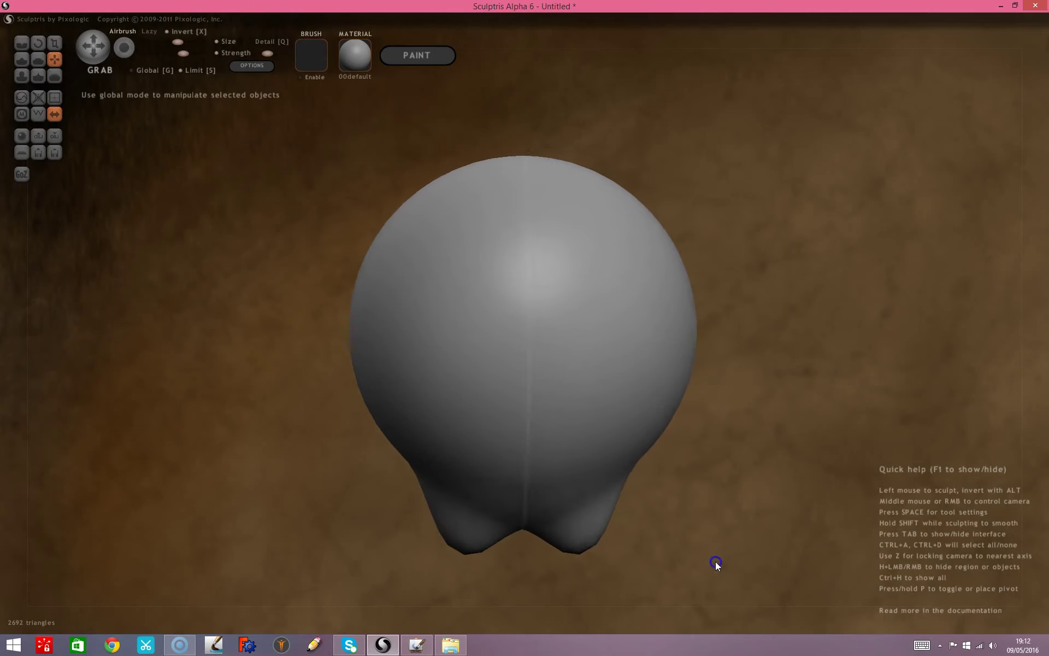
pyautogui.moveTo(598, 540)
pyautogui.mouseDown()
pyautogui.moveTo(604, 530)
pyautogui.moveTo(529, 530)
pyautogui.moveTo(530, 539)
pyautogui.moveTo(527, 530)
pyautogui.moveTo(524, 592)
pyautogui.mouseUp()
pyautogui.moveTo(652, 550)
pyautogui.mouseDown()
pyautogui.moveTo(529, 555)
pyautogui.moveTo(558, 570)
pyautogui.moveTo(594, 562)
pyautogui.moveTo(518, 573)
pyautogui.mouseUp()
pyautogui.press('z')
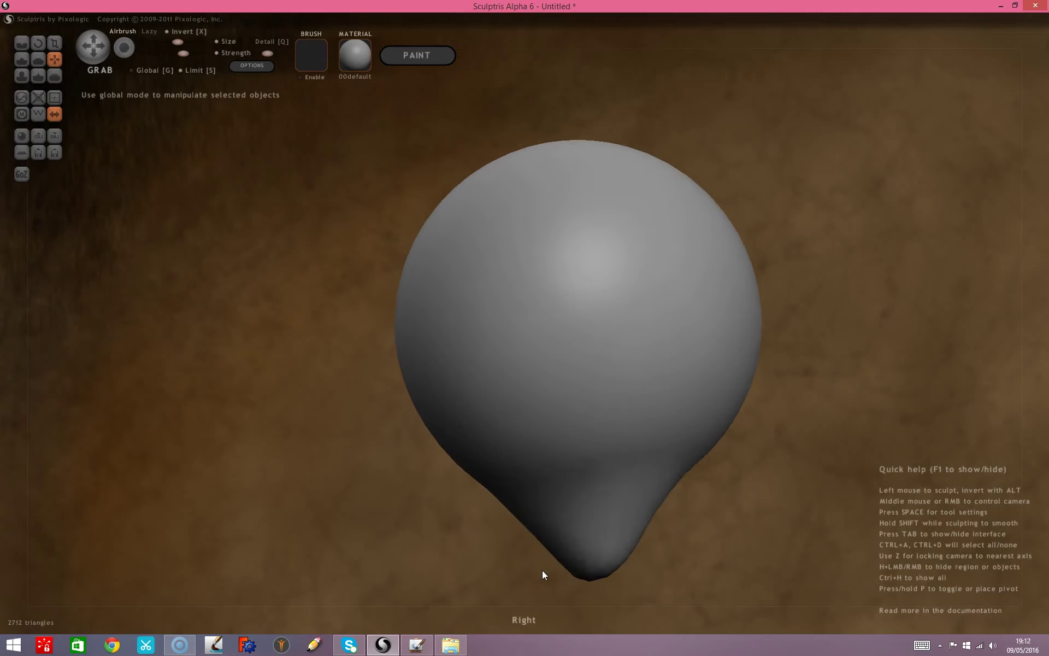
pyautogui.moveTo(590, 577)
pyautogui.mouseDown()
pyautogui.moveTo(579, 605)
pyautogui.moveTo(593, 639)
pyautogui.mouseUp()
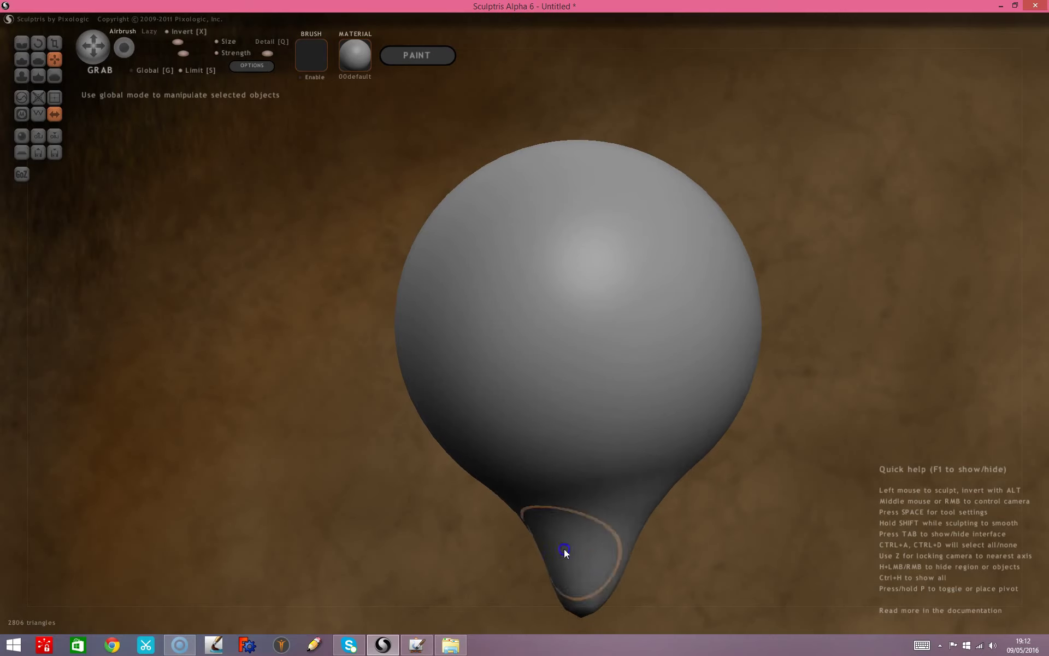
# Reframe the sculpt and stretch the bottom tip downward into a neck.
pyautogui.scroll(-3, 565, 549)
pyautogui.scroll(-1, 633, 513)
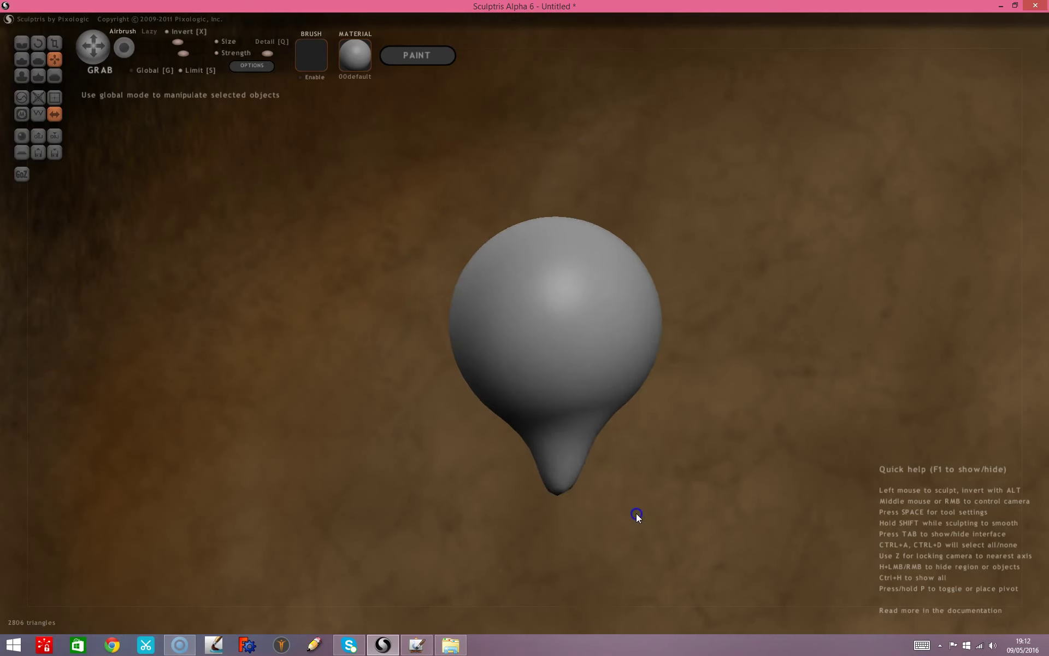
pyautogui.scroll(2, 637, 514)
pyautogui.scroll(-2, 650, 511)
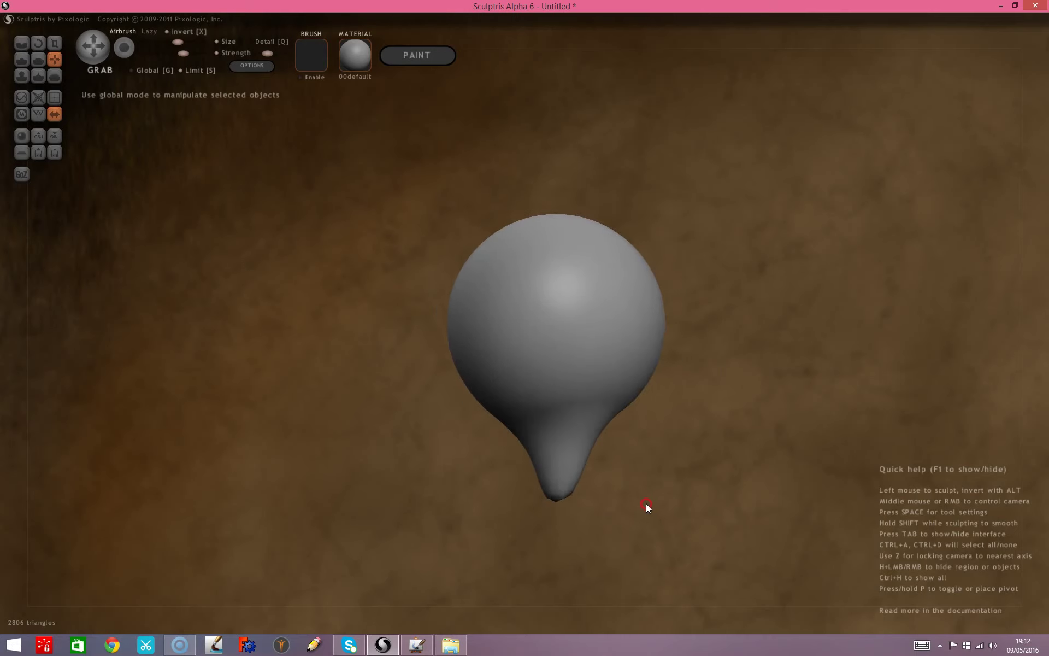
pyautogui.scroll(1, 653, 519)
pyautogui.scroll(1, 683, 524)
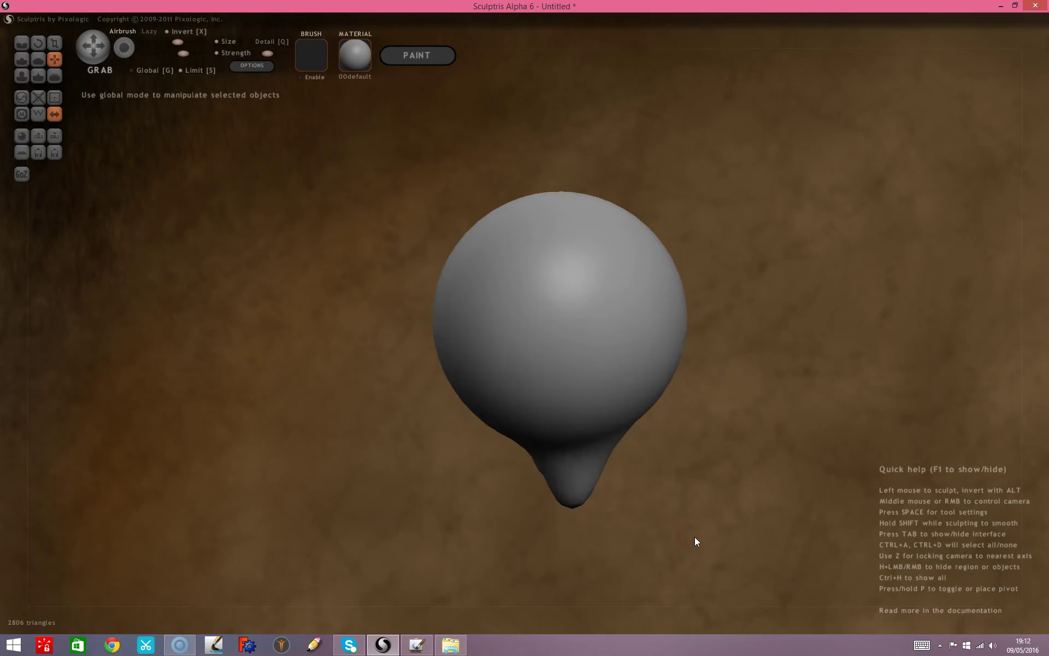
pyautogui.press('z')
pyautogui.moveTo(693, 534)
pyautogui.keyDown('alt'); pyautogui.mouseDown()
pyautogui.moveTo(478, 468)
pyautogui.moveTo(582, 484)
pyautogui.mouseUp(); pyautogui.keyUp('alt')
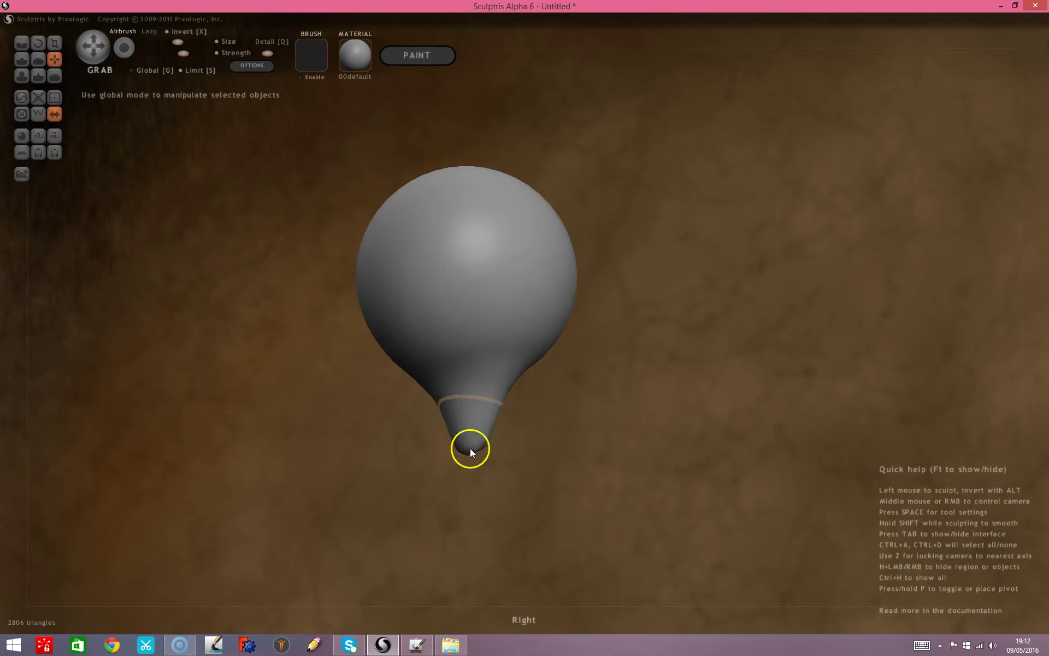
pyautogui.moveTo(473, 449); pyautogui.dragTo(481, 533)
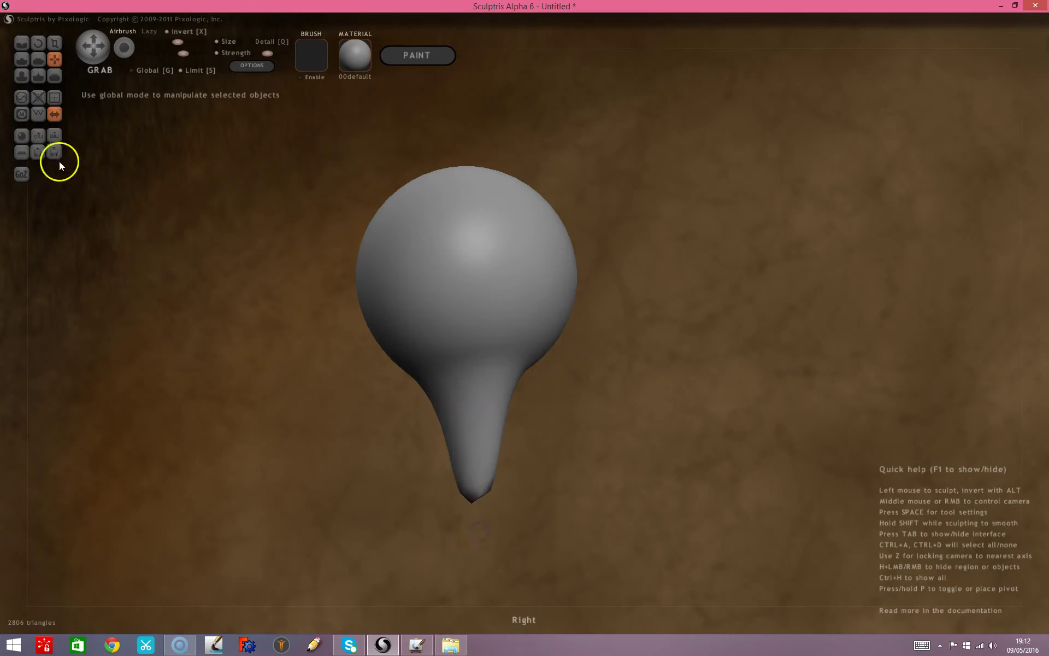
# Turn on the mesh wireframe and drag the neck tip further downward.
pyautogui.click(40, 116)
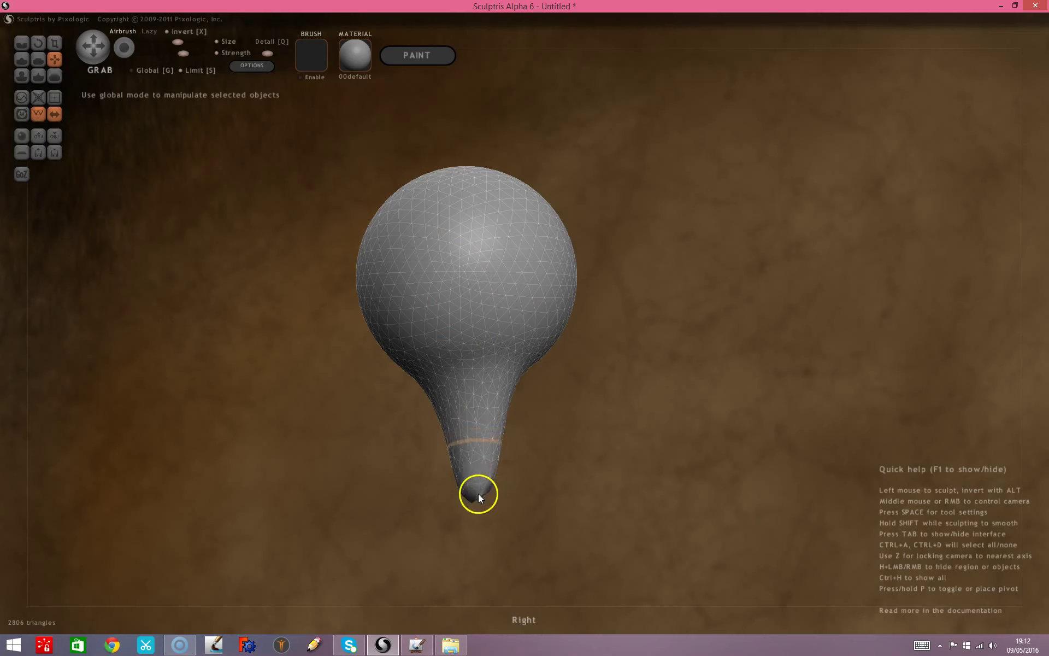
pyautogui.moveTo(477, 494); pyautogui.dragTo(487, 539)
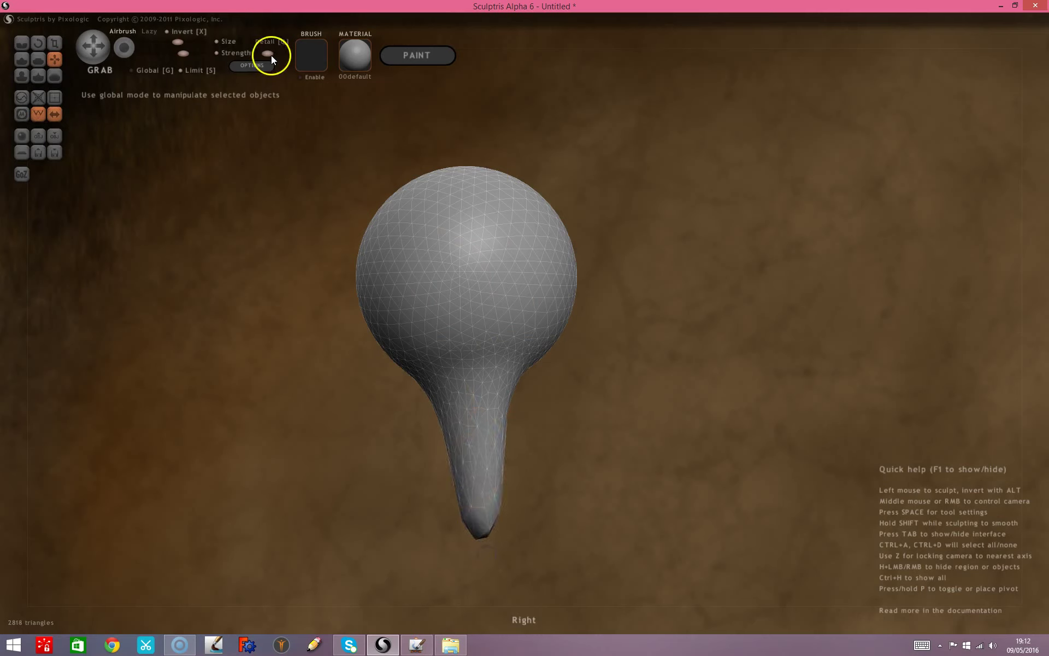
pyautogui.moveTo(486, 520)
pyautogui.mouseDown()
pyautogui.moveTo(494, 595)
pyautogui.moveTo(514, 582)
pyautogui.moveTo(505, 447)
pyautogui.moveTo(520, 578)
pyautogui.mouseUp()
pyautogui.moveTo(410, 521)
pyautogui.mouseDown()
pyautogui.moveTo(508, 539)
pyautogui.moveTo(556, 528)
pyautogui.moveTo(595, 459)
pyautogui.mouseUp()
# Pull the two lower lobes apart and soften them with the Smooth brush.
pyautogui.moveTo(494, 569); pyautogui.dragTo(453, 481)
pyautogui.click(55, 76)
pyautogui.moveTo(517, 416)
pyautogui.mouseDown()
pyautogui.moveTo(516, 437)
pyautogui.moveTo(531, 448)
pyautogui.mouseUp()
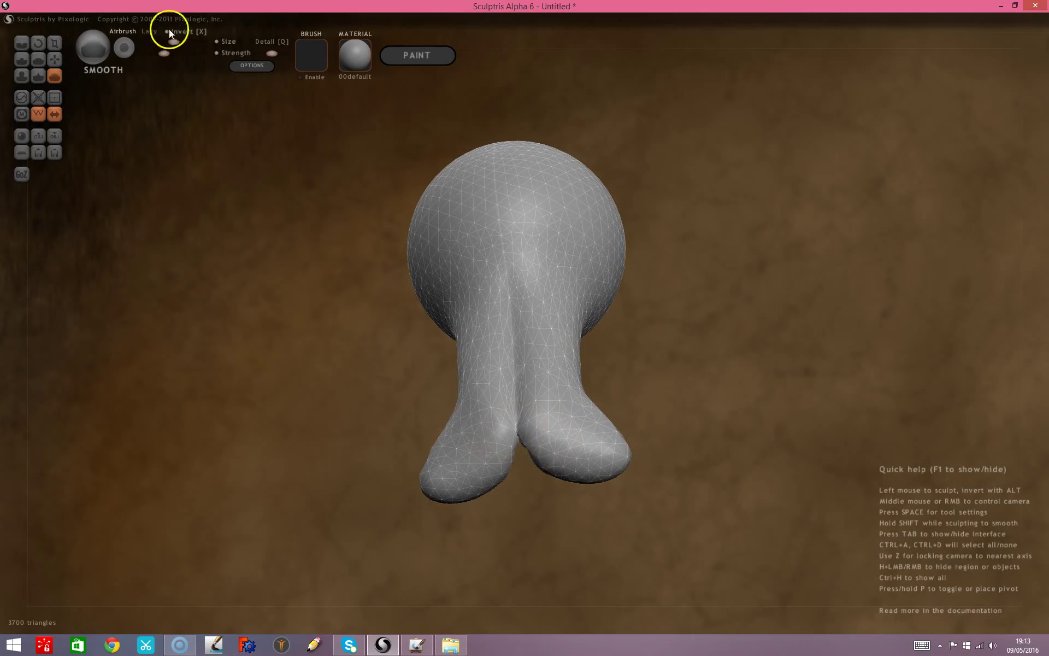
# Smooth the crease between the lower lobes and make Inflate the active brush.
pyautogui.click(517, 434)
pyautogui.click(21, 75)
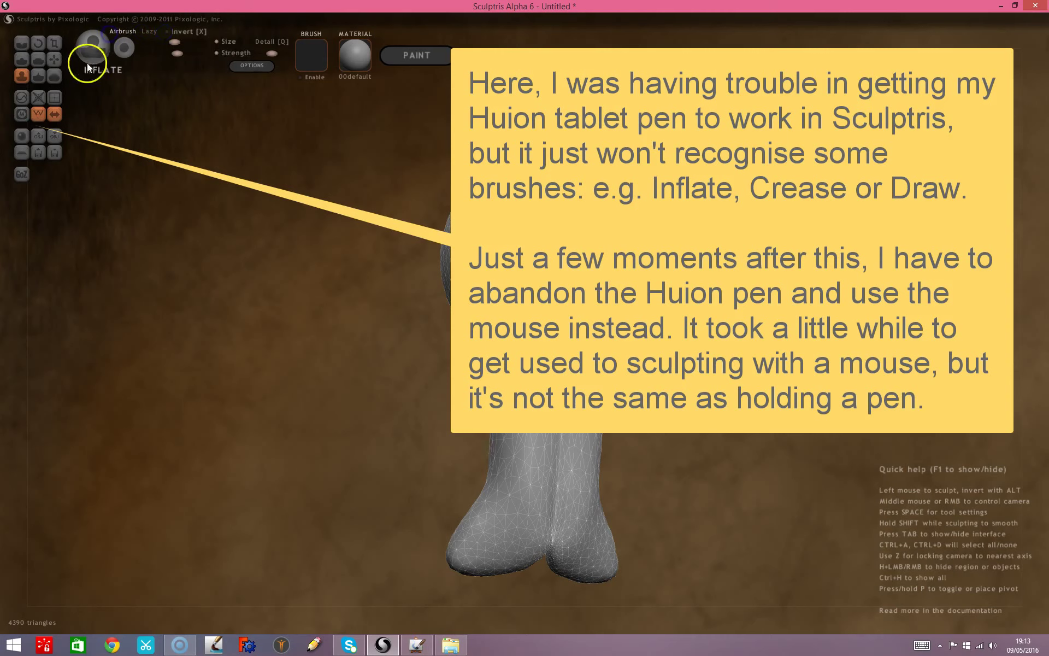
# Make Smooth the active brush again from the left toolbar.
pyautogui.click(53, 74)
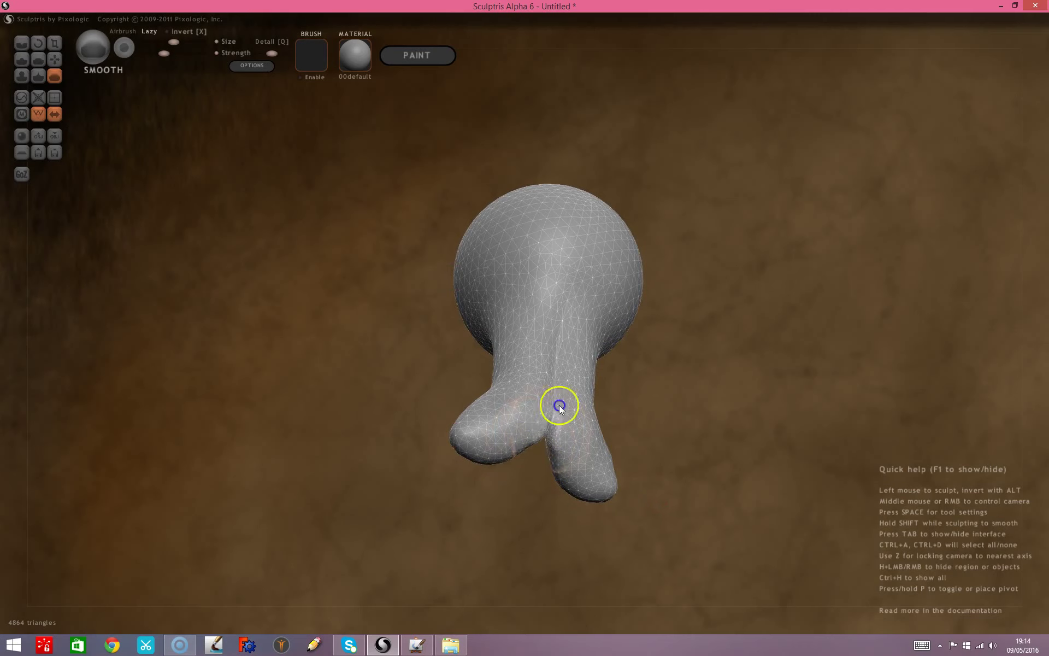
# Try deflating the lower lobes with inverted Inflate, then undo the lumpy result.
pyautogui.moveTo(550, 443)
pyautogui.mouseDown()
pyautogui.moveTo(548, 468)
pyautogui.moveTo(559, 415)
pyautogui.mouseUp()
pyautogui.moveTo(597, 457); pyautogui.dragTo(609, 382, button='right')
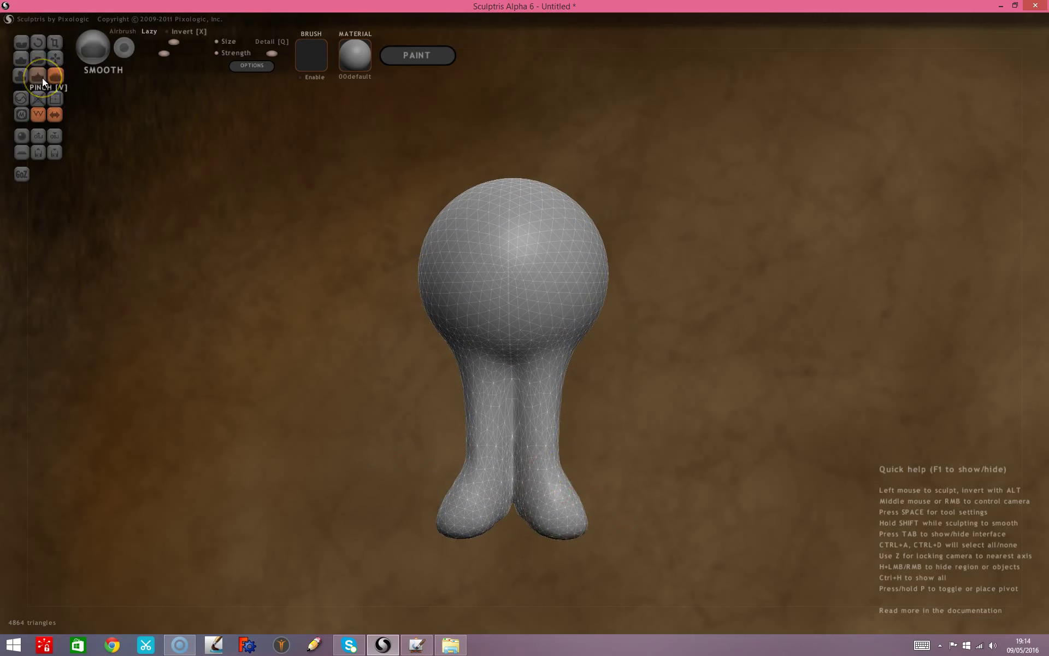
pyautogui.click(22, 75)
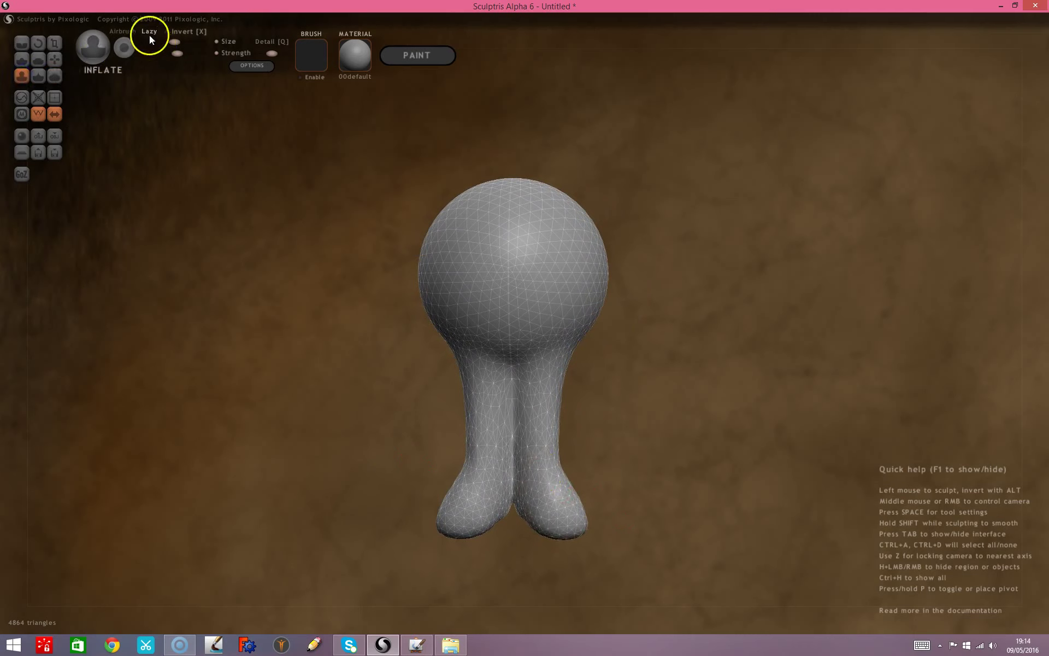
pyautogui.click(167, 31)
pyautogui.moveTo(552, 491)
pyautogui.mouseDown()
pyautogui.moveTo(478, 488)
pyautogui.moveTo(447, 499)
pyautogui.mouseUp()
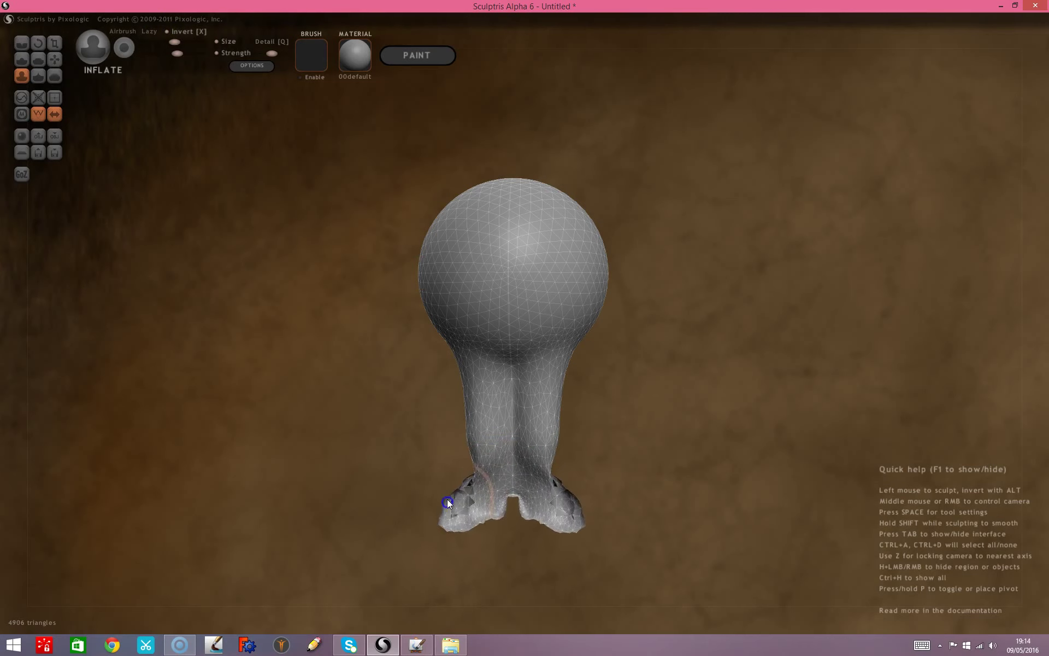
pyautogui.moveTo(376, 477)
pyautogui.mouseDown()
pyautogui.moveTo(411, 438)
pyautogui.moveTo(465, 448)
pyautogui.mouseUp()
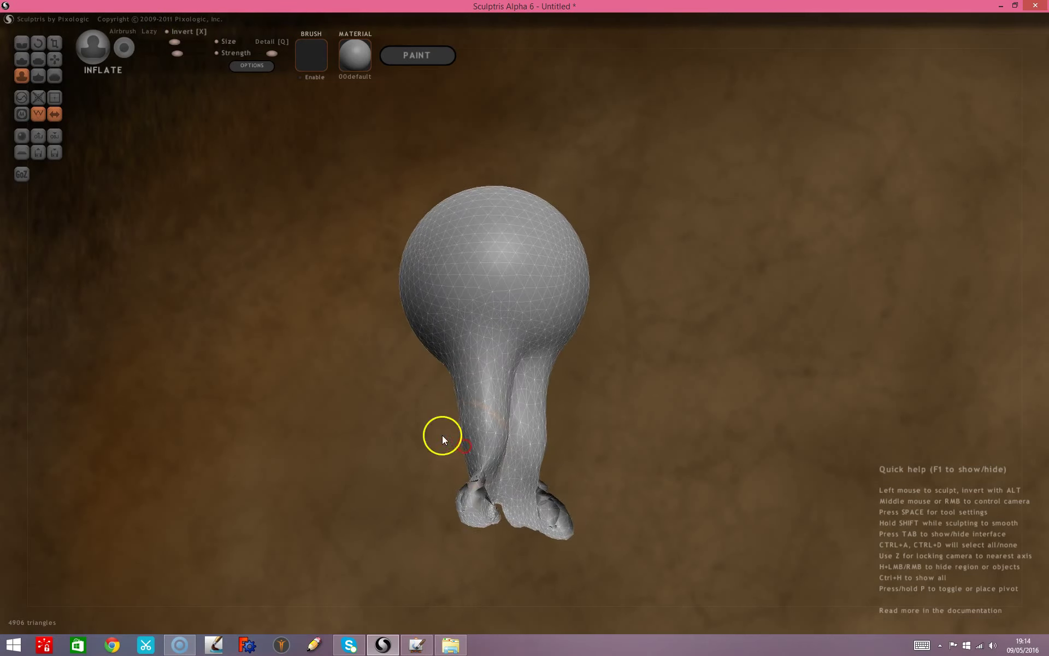
pyautogui.hotkey('ctrl', 'z')
pyautogui.hotkey('ctrl', 'z')
pyautogui.hotkey('ctrl', 'z')
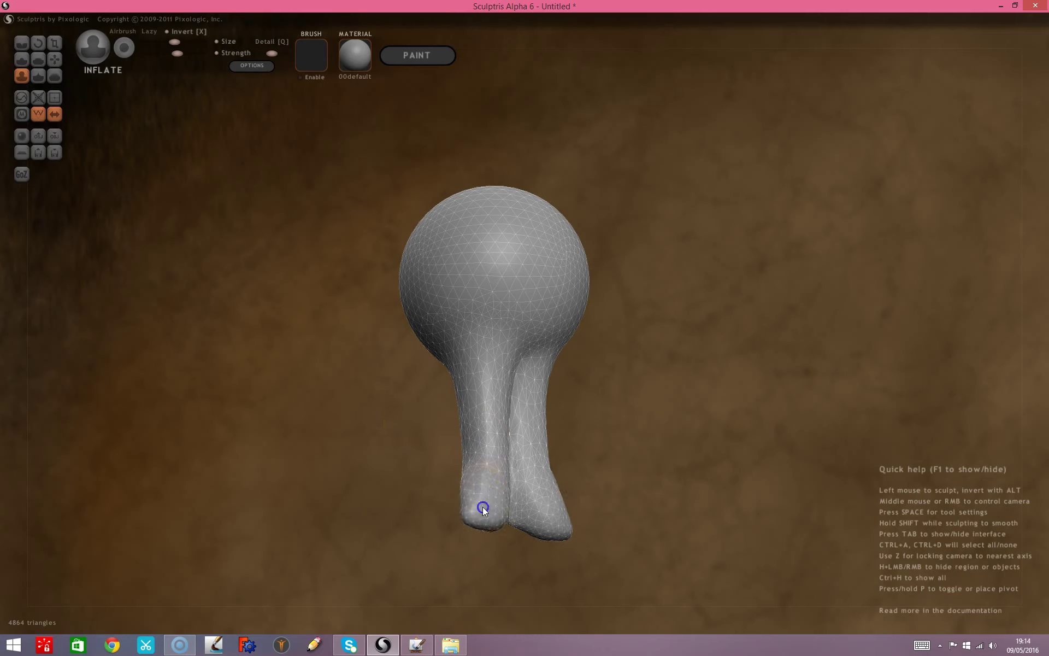
pyautogui.hotkey('ctrl', 'z')
pyautogui.hotkey('ctrl', 'z')
# Smooth the jagged lobe bottoms and crease into one stubby base with a shallow notch.
pyautogui.click(55, 75)
pyautogui.moveTo(519, 539)
pyautogui.mouseDown()
pyautogui.moveTo(489, 529)
pyautogui.moveTo(510, 462)
pyautogui.moveTo(502, 429)
pyautogui.moveTo(506, 510)
pyautogui.moveTo(524, 397)
pyautogui.moveTo(511, 399)
pyautogui.moveTo(507, 424)
pyautogui.moveTo(518, 466)
pyautogui.mouseUp()
pyautogui.moveTo(518, 466); pyautogui.dragTo(536, 430, button='middle')
pyautogui.moveTo(536, 430)
pyautogui.mouseDown()
pyautogui.moveTo(501, 506)
pyautogui.moveTo(468, 494)
pyautogui.moveTo(468, 511)
pyautogui.moveTo(567, 515)
pyautogui.moveTo(375, 501)
pyautogui.moveTo(476, 510)
pyautogui.moveTo(498, 500)
pyautogui.moveTo(405, 514)
pyautogui.mouseUp()
pyautogui.moveTo(537, 486)
pyautogui.mouseDown()
pyautogui.moveTo(491, 507)
pyautogui.moveTo(292, 185)
pyautogui.mouseUp()
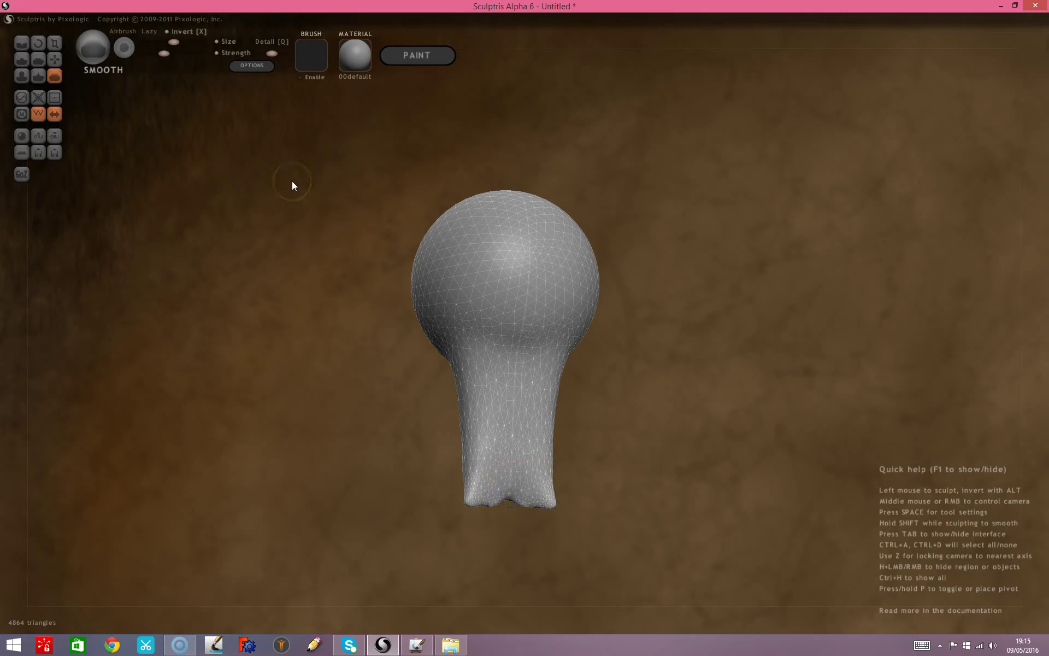
# Inflate the lower stalk from middle to bottom until it swells into a rounded bulb.
pyautogui.click(55, 59)
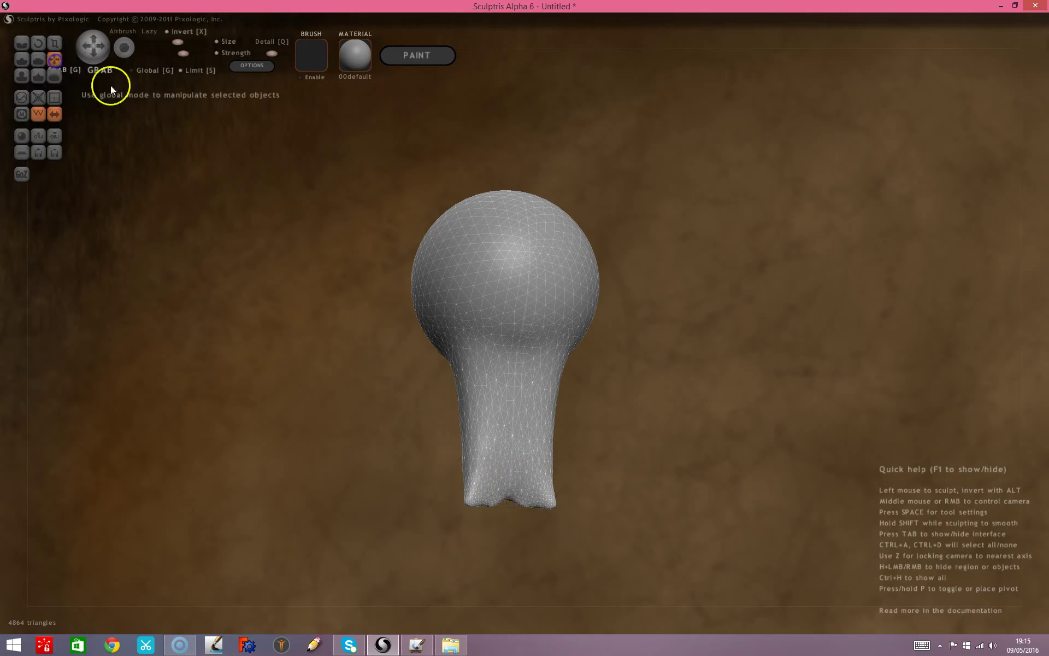
pyautogui.moveTo(230, 149); pyautogui.dragTo(295, 175)
pyautogui.click(21, 75)
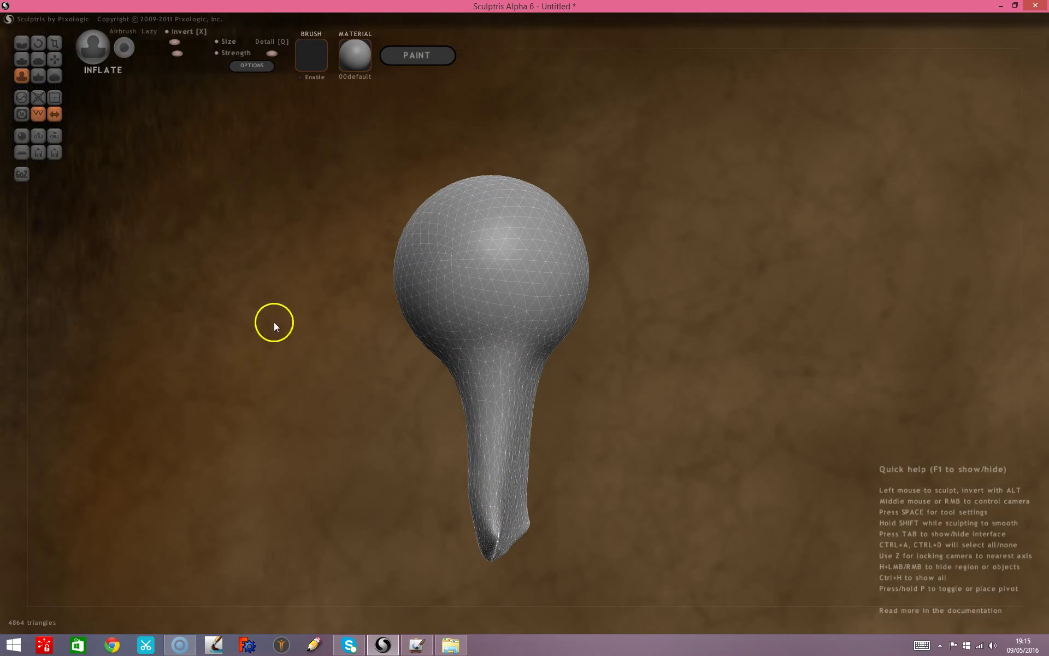
pyautogui.moveTo(274, 323); pyautogui.dragTo(198, 294)
pyautogui.moveTo(520, 461); pyautogui.dragTo(517, 529)
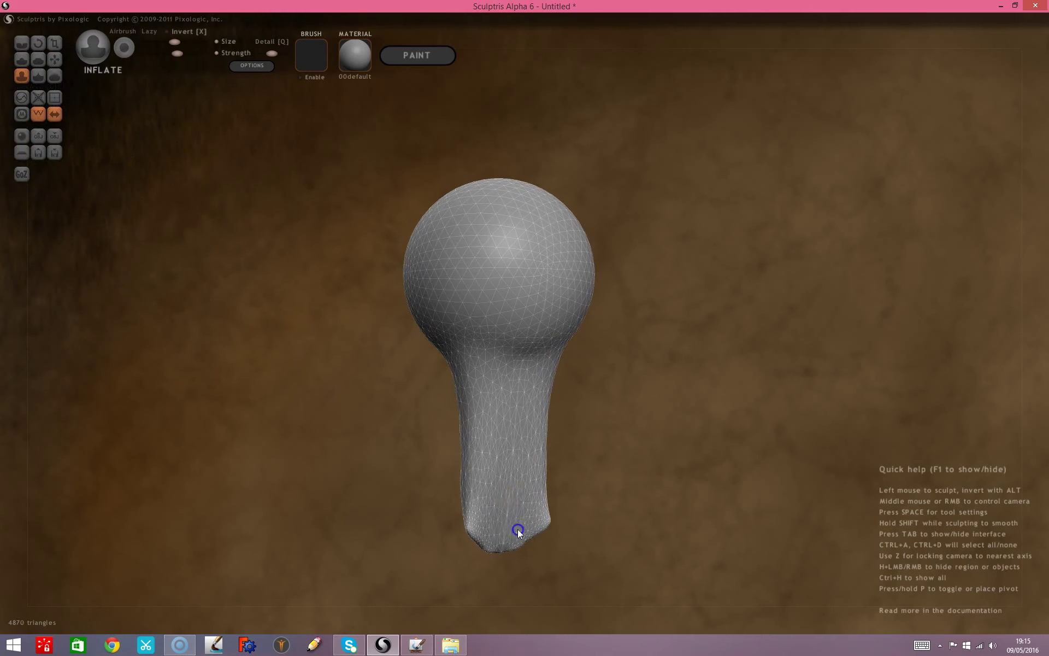
pyautogui.moveTo(526, 586)
pyautogui.mouseDown(button='right')
pyautogui.moveTo(534, 499)
pyautogui.moveTo(738, 508)
pyautogui.mouseUp(button='right')
pyautogui.moveTo(559, 428)
pyautogui.mouseDown()
pyautogui.moveTo(542, 516)
pyautogui.moveTo(588, 512)
pyautogui.mouseUp()
pyautogui.moveTo(643, 491); pyautogui.dragTo(521, 490, button='right')
pyautogui.moveTo(521, 490); pyautogui.dragTo(487, 418)
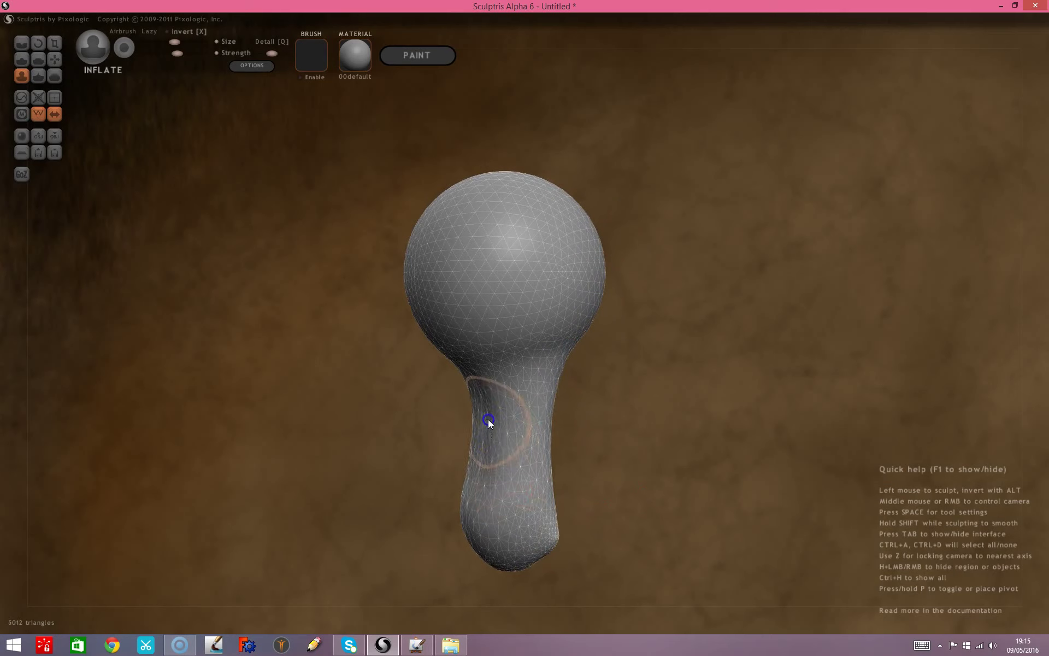
pyautogui.moveTo(565, 510)
pyautogui.mouseDown(button='right')
pyautogui.moveTo(614, 494)
pyautogui.moveTo(598, 497)
pyautogui.mouseUp(button='right')
# Inflate and reshape the stalk tip into a rounded bulb.
pyautogui.press('z')
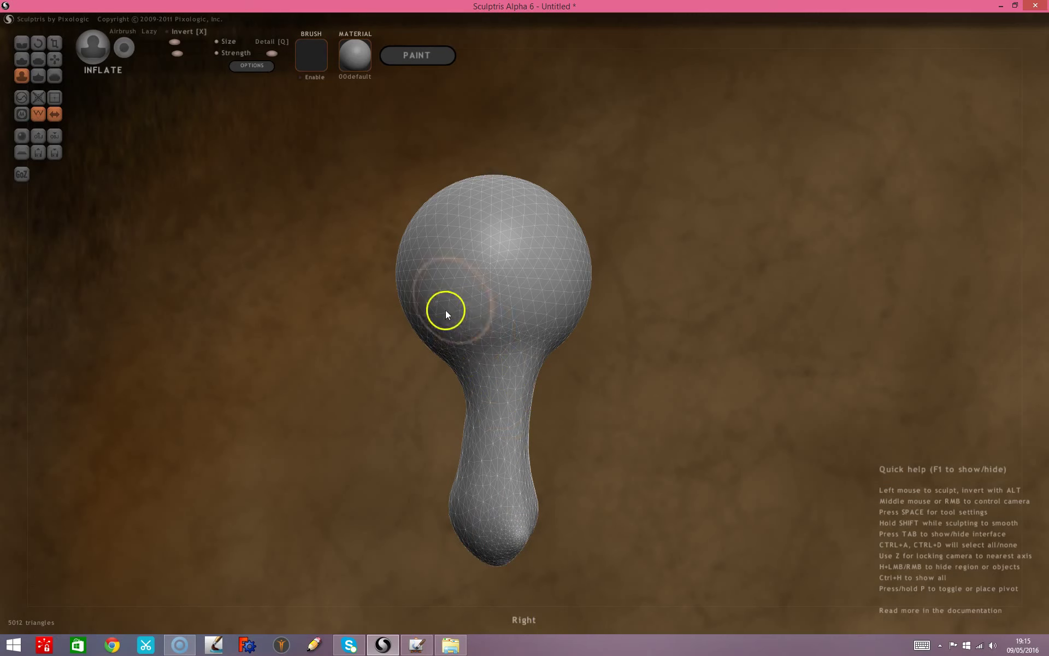
pyautogui.moveTo(480, 538); pyautogui.dragTo(508, 546)
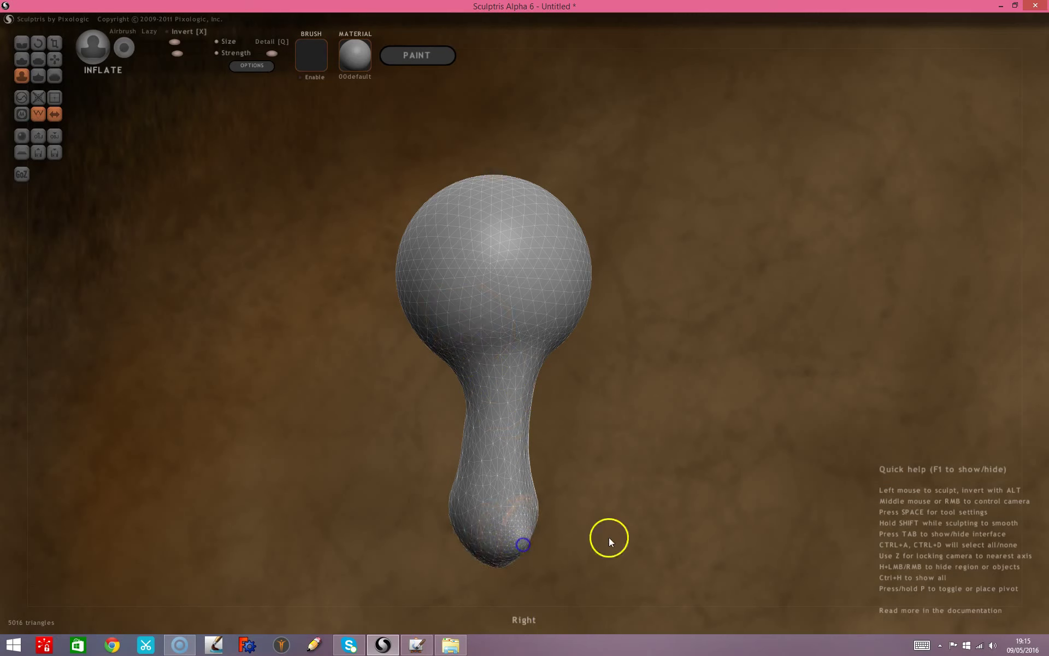
pyautogui.moveTo(680, 522); pyautogui.dragTo(586, 520, button='right')
pyautogui.moveTo(550, 515); pyautogui.dragTo(532, 445)
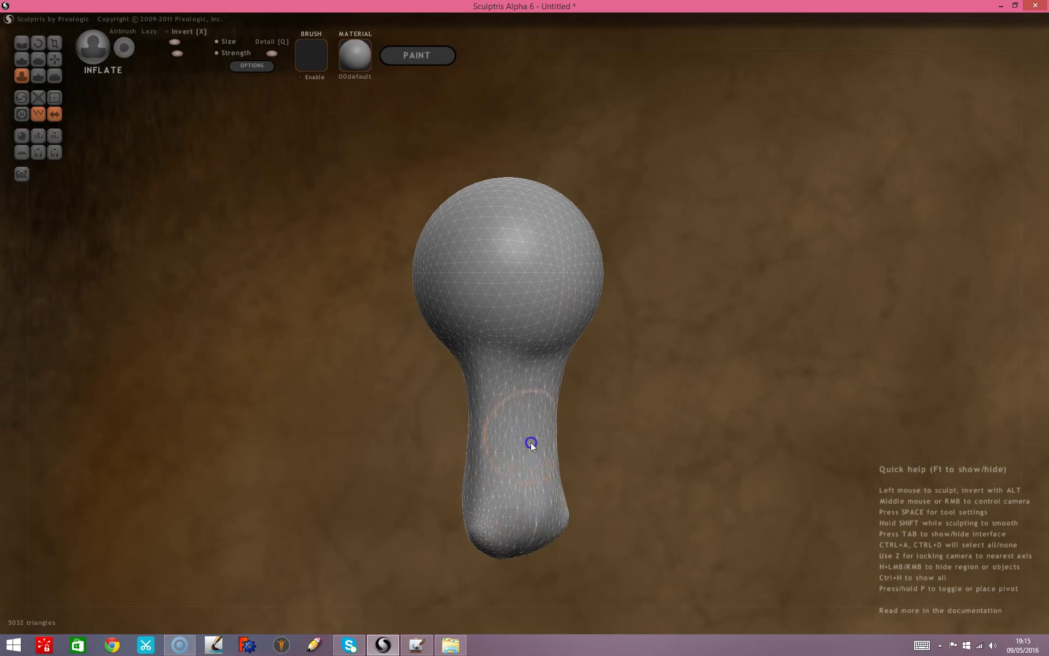
pyautogui.moveTo(509, 543); pyautogui.dragTo(572, 553)
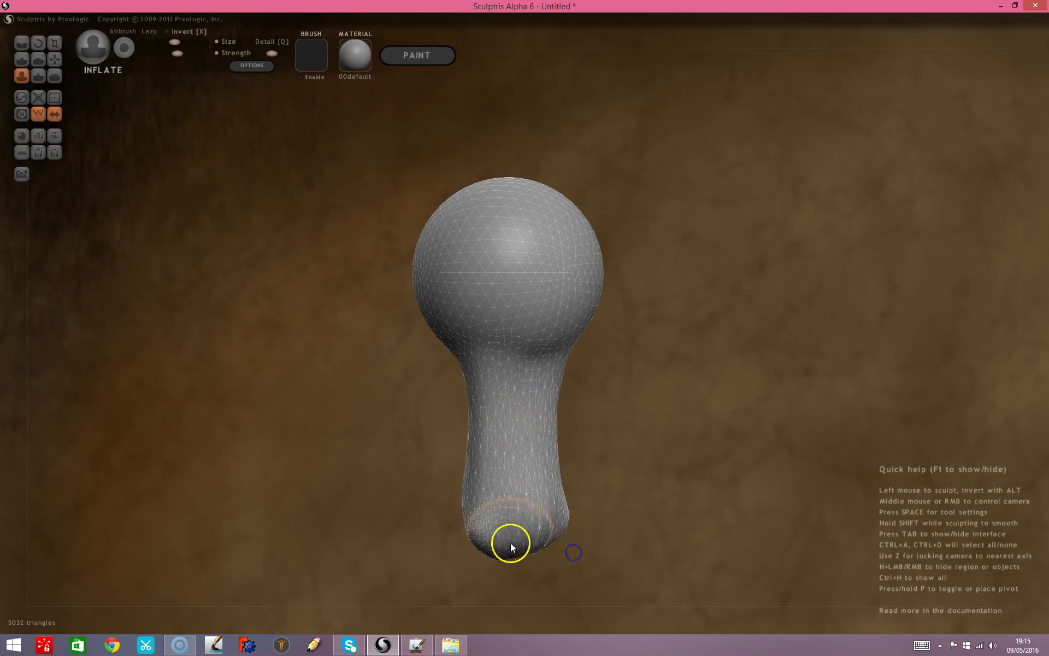
pyautogui.moveTo(571, 553)
pyautogui.mouseDown(button='right')
pyautogui.moveTo(602, 571)
pyautogui.moveTo(671, 575)
pyautogui.mouseUp(button='right')
pyautogui.moveTo(578, 522)
pyautogui.mouseDown()
pyautogui.moveTo(552, 385)
pyautogui.moveTo(519, 587)
pyautogui.mouseUp()
pyautogui.moveTo(519, 587); pyautogui.dragTo(774, 577, button='right')
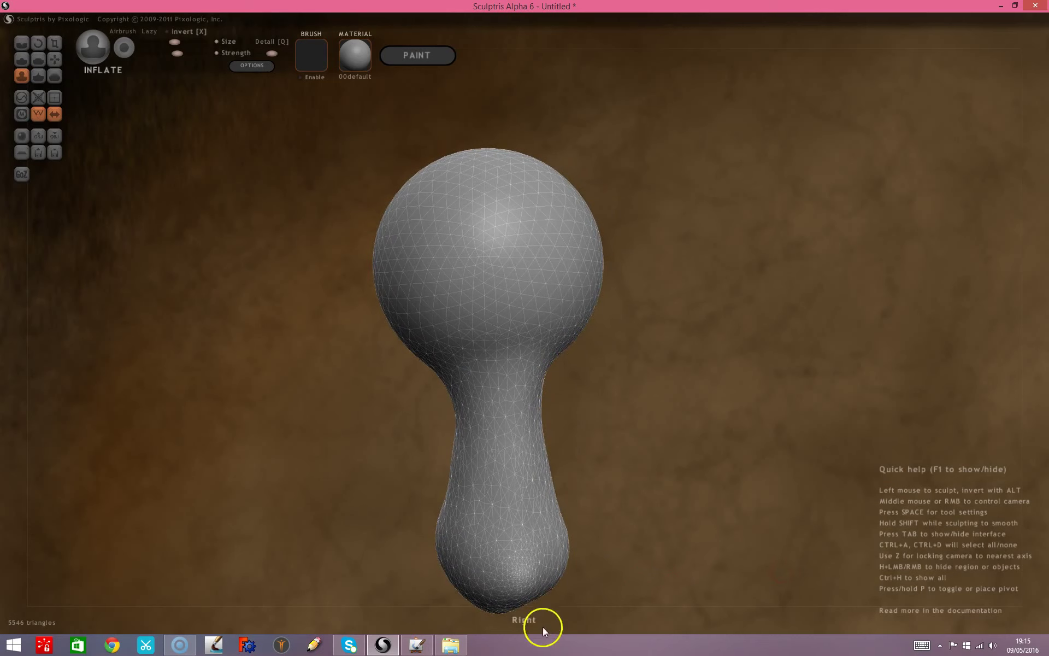
# Inflate the upper neck on its right side and at the back.
pyautogui.moveTo(569, 434); pyautogui.dragTo(558, 369)
pyautogui.moveTo(558, 370)
pyautogui.mouseDown(button='right')
pyautogui.moveTo(617, 404)
pyautogui.moveTo(555, 384)
pyautogui.mouseUp(button='right')
pyautogui.moveTo(555, 385)
pyautogui.mouseDown()
pyautogui.moveTo(546, 375)
pyautogui.moveTo(542, 391)
pyautogui.mouseUp()
pyautogui.press('z')
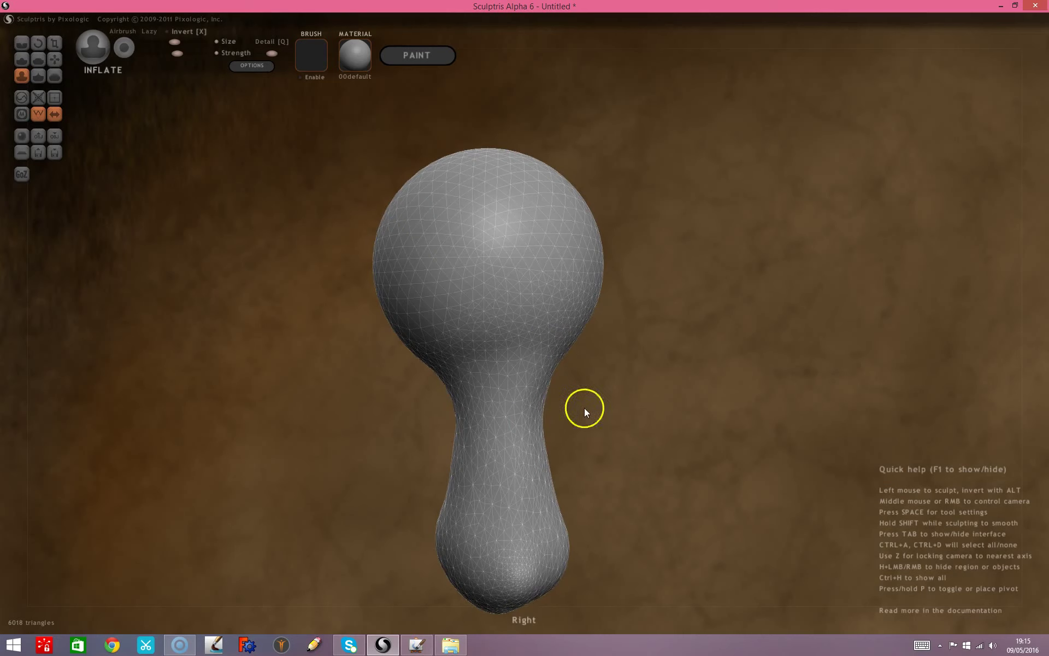
pyautogui.moveTo(587, 457); pyautogui.dragTo(458, 461, button='right')
pyautogui.press('z')
pyautogui.moveTo(500, 358)
pyautogui.mouseDown()
pyautogui.moveTo(555, 370)
pyautogui.moveTo(539, 391)
pyautogui.moveTo(498, 376)
pyautogui.mouseUp()
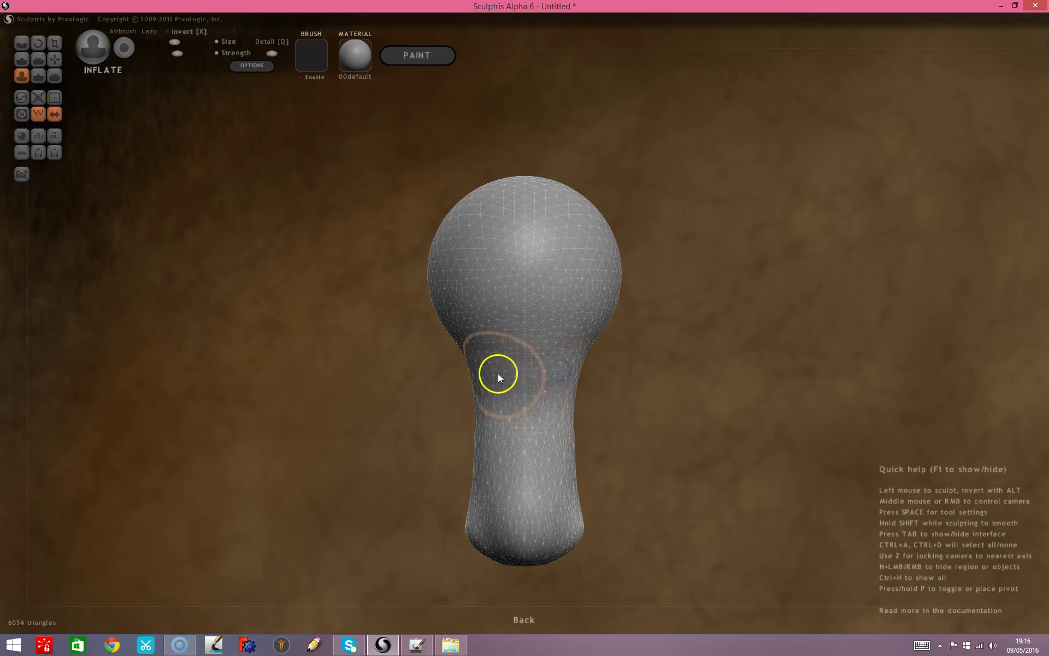
pyautogui.moveTo(433, 408)
pyautogui.mouseDown()
pyautogui.moveTo(579, 415)
pyautogui.moveTo(590, 405)
pyautogui.moveTo(660, 425)
pyautogui.moveTo(742, 374)
pyautogui.moveTo(792, 398)
pyautogui.mouseUp()
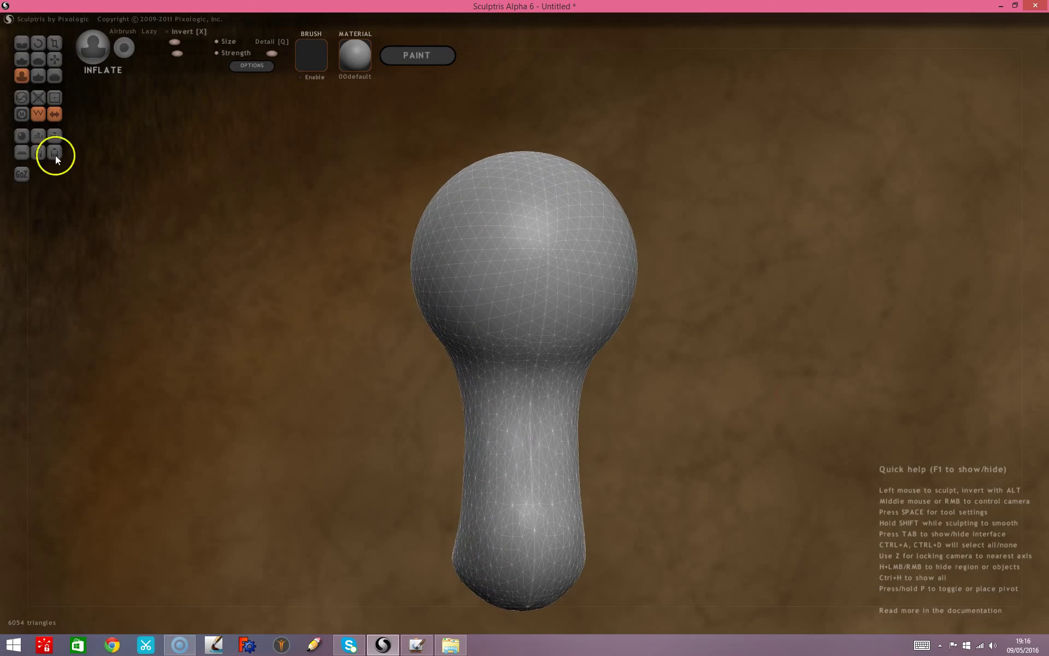
# Smooth out the vertical neck crease, then swell the upper neck below the head.
pyautogui.click(54, 78)
pyautogui.moveTo(574, 403); pyautogui.dragTo(529, 394)
pyautogui.click(22, 76)
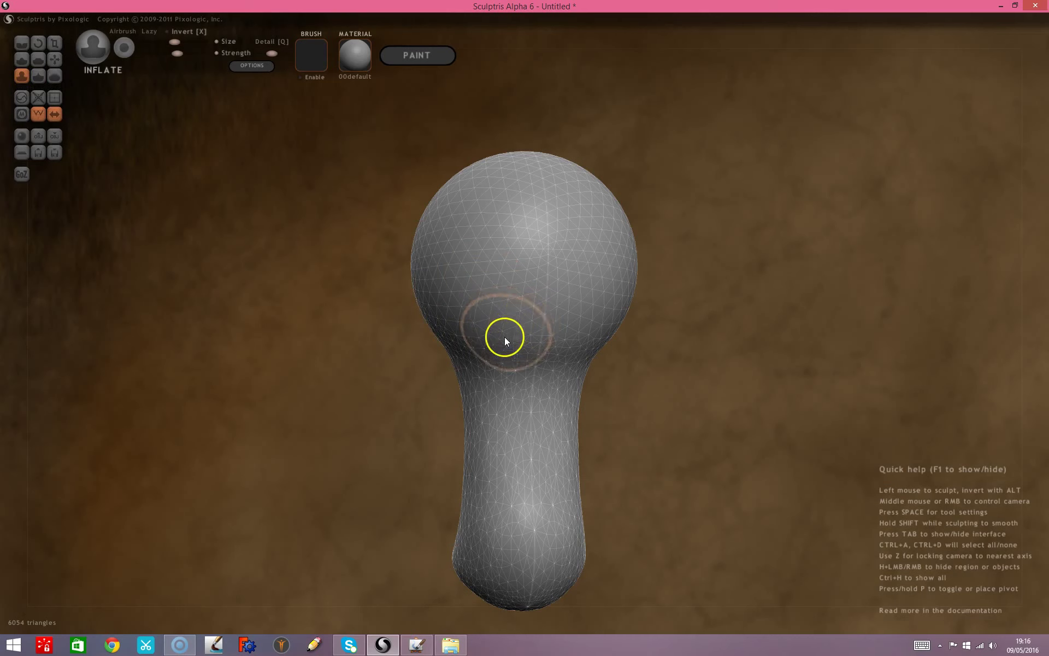
pyautogui.moveTo(503, 345)
pyautogui.mouseDown()
pyautogui.moveTo(567, 389)
pyautogui.moveTo(497, 417)
pyautogui.moveTo(567, 376)
pyautogui.moveTo(532, 383)
pyautogui.moveTo(534, 403)
pyautogui.mouseUp()
pyautogui.moveTo(758, 402)
pyautogui.mouseDown()
pyautogui.moveTo(590, 401)
pyautogui.moveTo(480, 359)
pyautogui.moveTo(468, 398)
pyautogui.mouseUp()
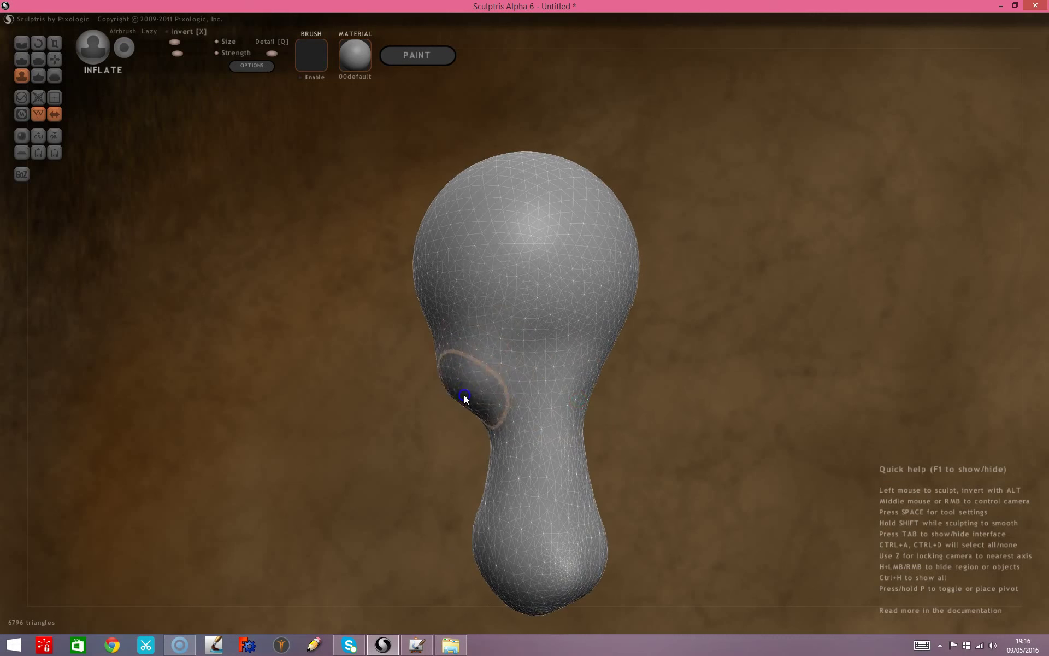
pyautogui.moveTo(662, 411)
pyautogui.mouseDown()
pyautogui.moveTo(818, 434)
pyautogui.moveTo(772, 435)
pyautogui.moveTo(814, 428)
pyautogui.mouseUp()
# Inflate the jaw area and bulge out the chin under the front of the head.
pyautogui.click(555, 395)
pyautogui.moveTo(544, 400)
pyautogui.mouseDown()
pyautogui.moveTo(570, 414)
pyautogui.moveTo(525, 427)
pyautogui.moveTo(558, 424)
pyautogui.moveTo(501, 410)
pyautogui.moveTo(464, 362)
pyautogui.moveTo(499, 382)
pyautogui.moveTo(437, 346)
pyautogui.moveTo(633, 430)
pyautogui.mouseUp()
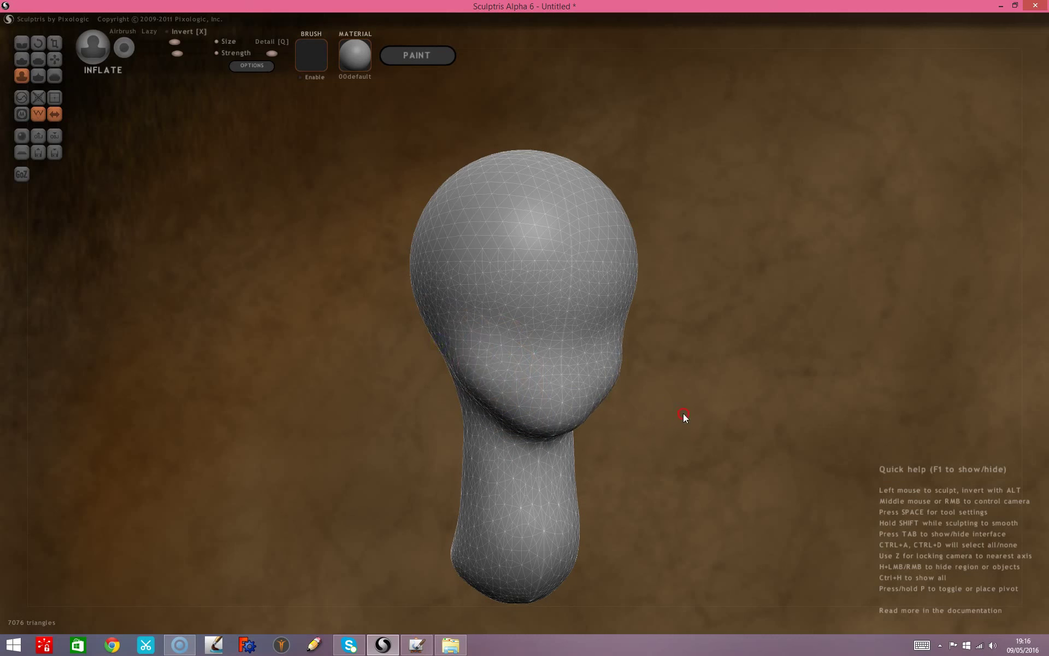
pyautogui.moveTo(684, 417); pyautogui.dragTo(630, 407, button='right')
pyautogui.moveTo(569, 384)
pyautogui.mouseDown()
pyautogui.moveTo(531, 414)
pyautogui.moveTo(573, 401)
pyautogui.mouseUp()
pyautogui.moveTo(598, 393)
pyautogui.mouseDown(button='right')
pyautogui.moveTo(648, 416)
pyautogui.moveTo(586, 408)
pyautogui.mouseUp(button='right')
pyautogui.scroll(2, 586, 407)
pyautogui.moveTo(509, 388)
pyautogui.mouseDown()
pyautogui.moveTo(477, 432)
pyautogui.moveTo(427, 437)
pyautogui.mouseUp()
pyautogui.moveTo(867, 406)
pyautogui.mouseDown(button='right')
pyautogui.moveTo(802, 399)
pyautogui.moveTo(798, 416)
pyautogui.moveTo(742, 431)
pyautogui.moveTo(767, 429)
pyautogui.moveTo(707, 438)
pyautogui.moveTo(744, 395)
pyautogui.mouseUp(button='right')
# Enlarge, then slightly reduce the Inflate brush size and line up a side view of the head.
pyautogui.press('space')
pyautogui.moveTo(753, 352); pyautogui.dragTo(762, 325)
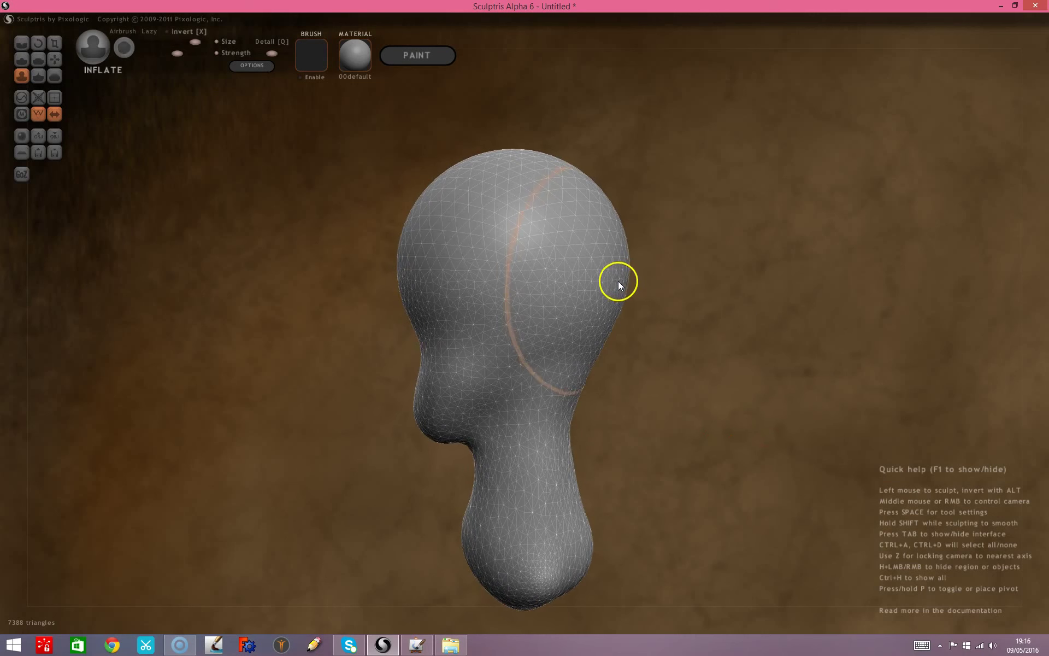
pyautogui.press('space')
pyautogui.moveTo(772, 254); pyautogui.dragTo(713, 248)
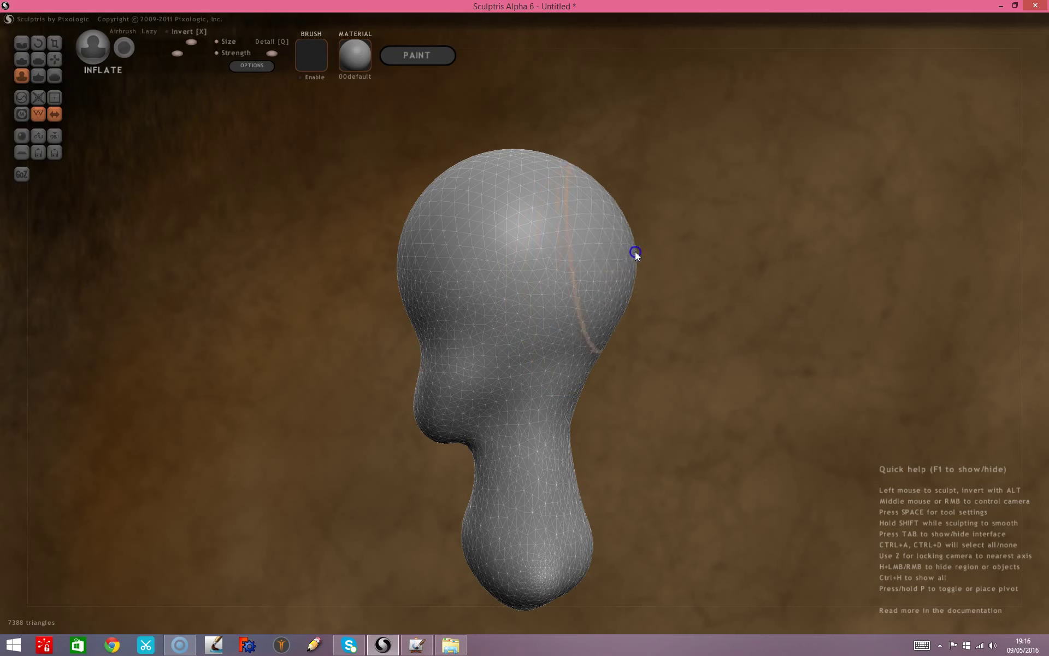
pyautogui.moveTo(635, 251); pyautogui.dragTo(673, 323, button='right')
pyautogui.press('z')
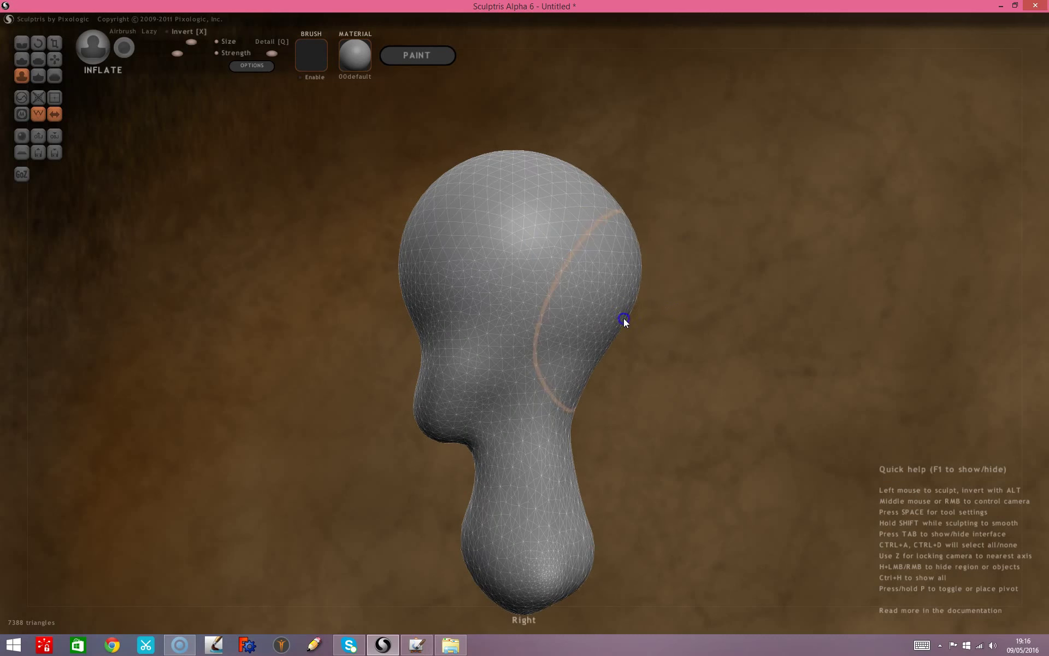
pyautogui.moveTo(726, 335); pyautogui.dragTo(637, 326)
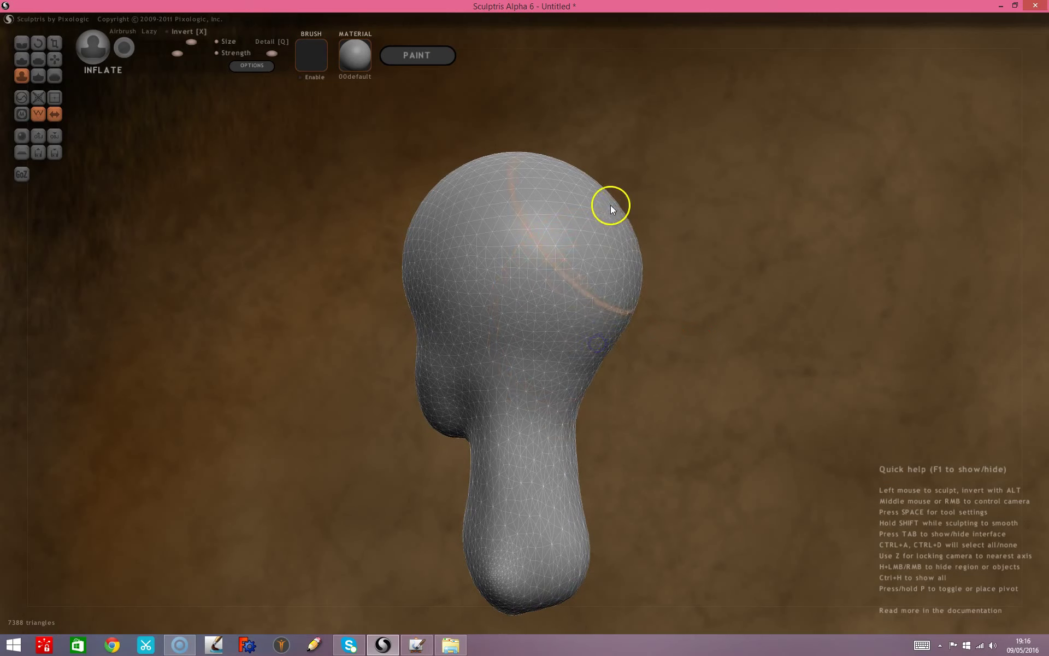
pyautogui.moveTo(602, 192); pyautogui.dragTo(716, 288)
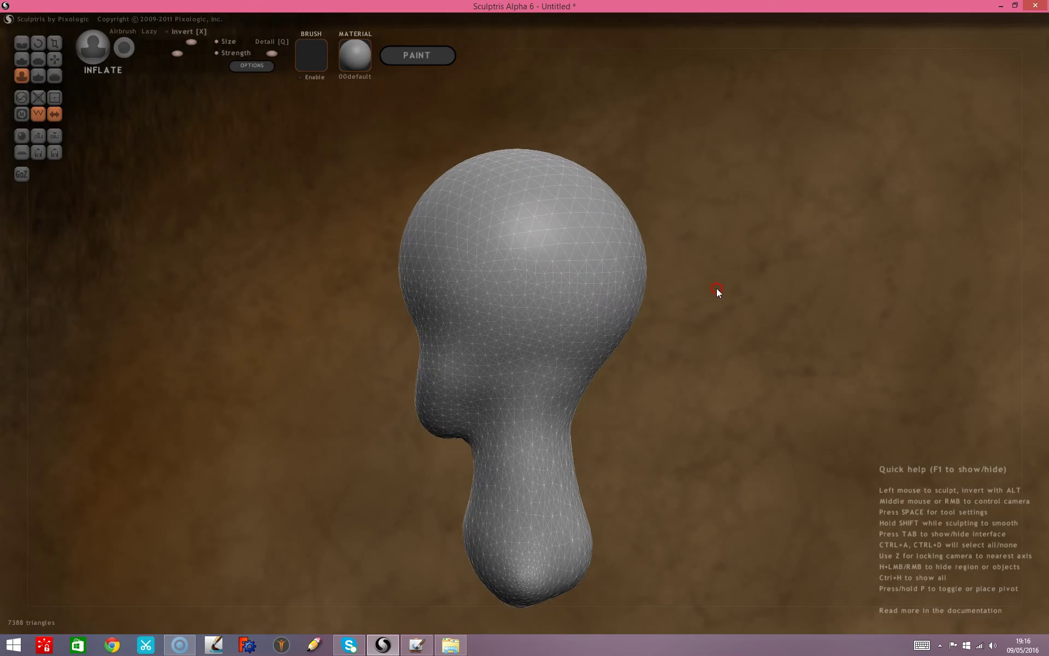
pyautogui.moveTo(674, 247); pyautogui.dragTo(678, 225)
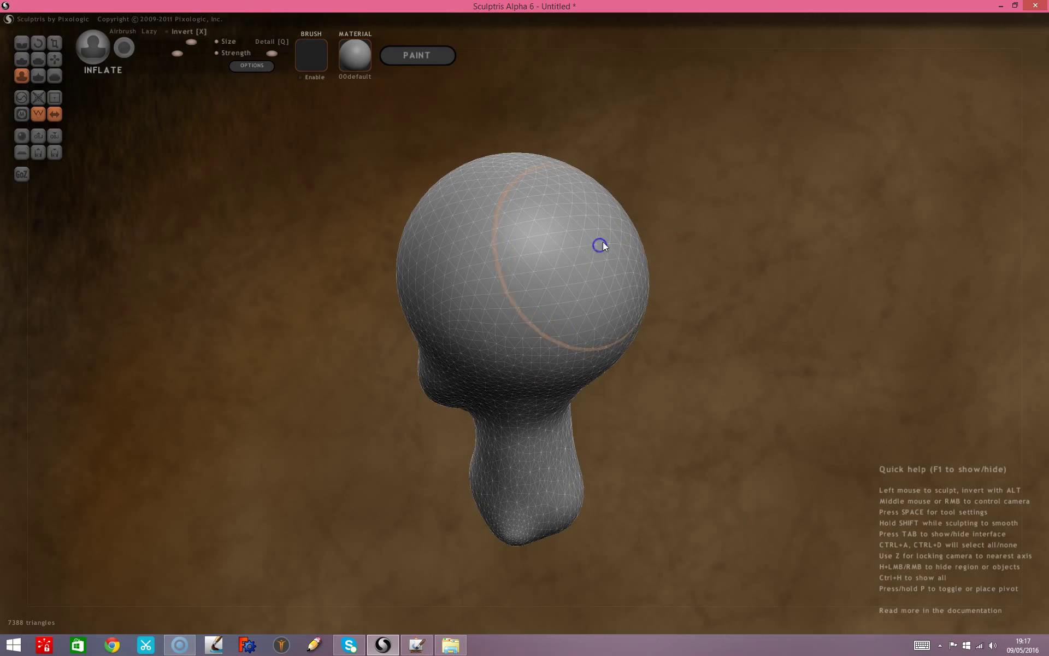
pyautogui.press('z')
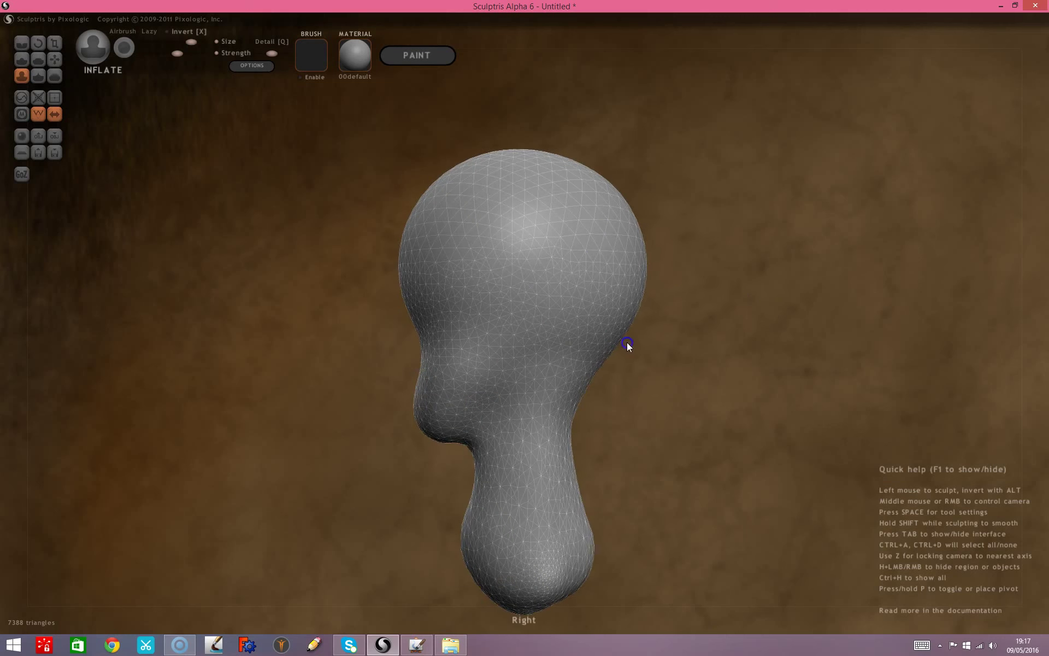
# Inflate the sides, right edge and top of the head.
pyautogui.moveTo(620, 338)
pyautogui.mouseDown()
pyautogui.moveTo(648, 244)
pyautogui.moveTo(640, 298)
pyautogui.mouseUp()
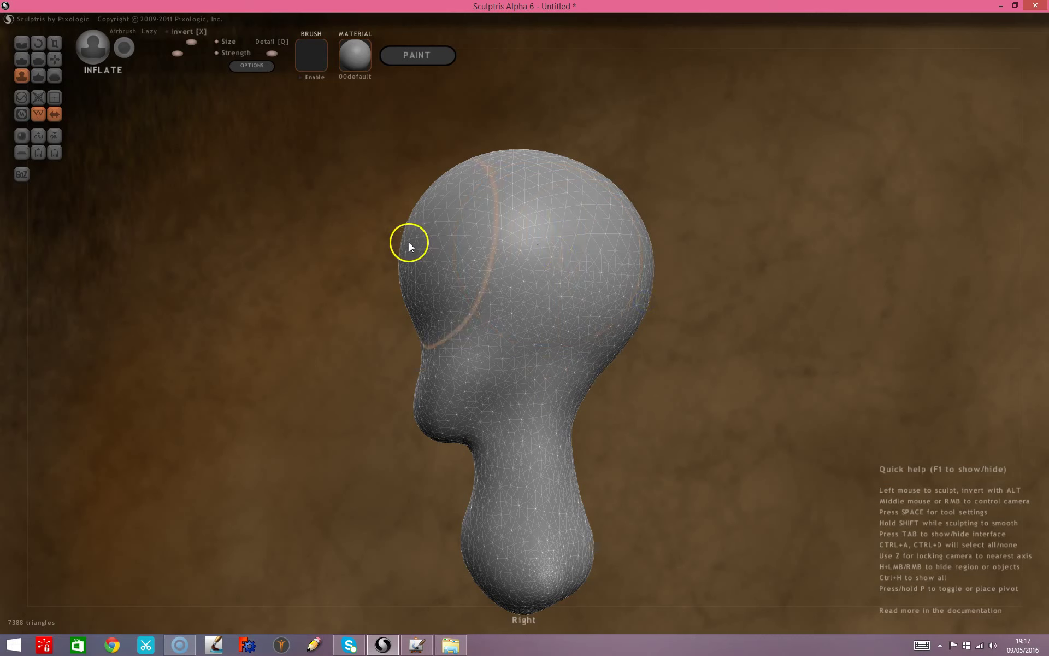
pyautogui.moveTo(409, 241); pyautogui.dragTo(402, 241)
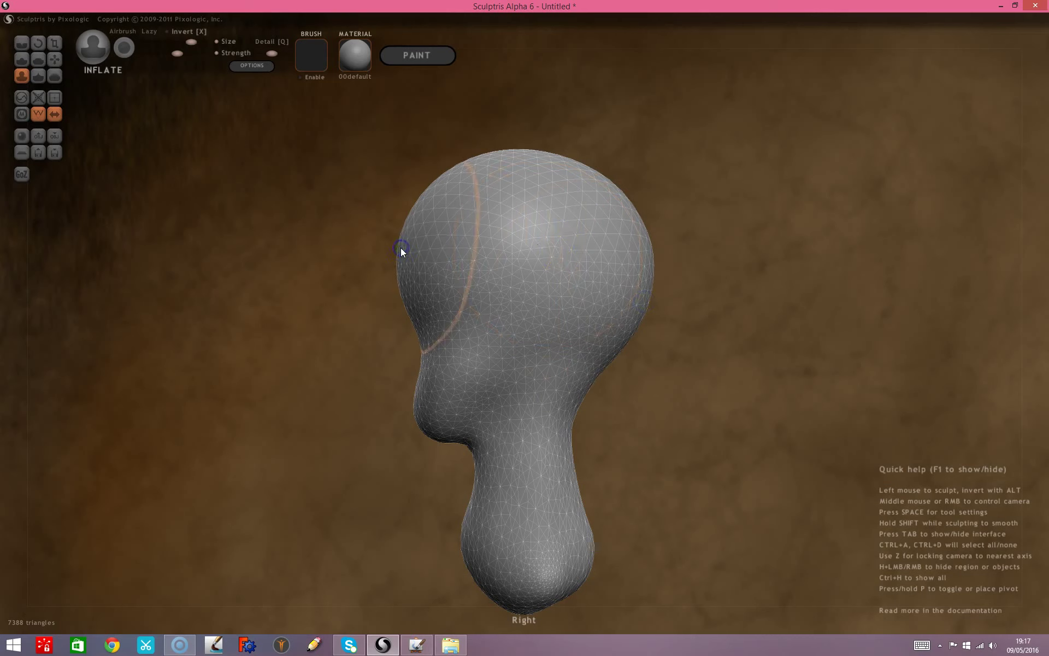
pyautogui.moveTo(402, 241); pyautogui.dragTo(583, 331)
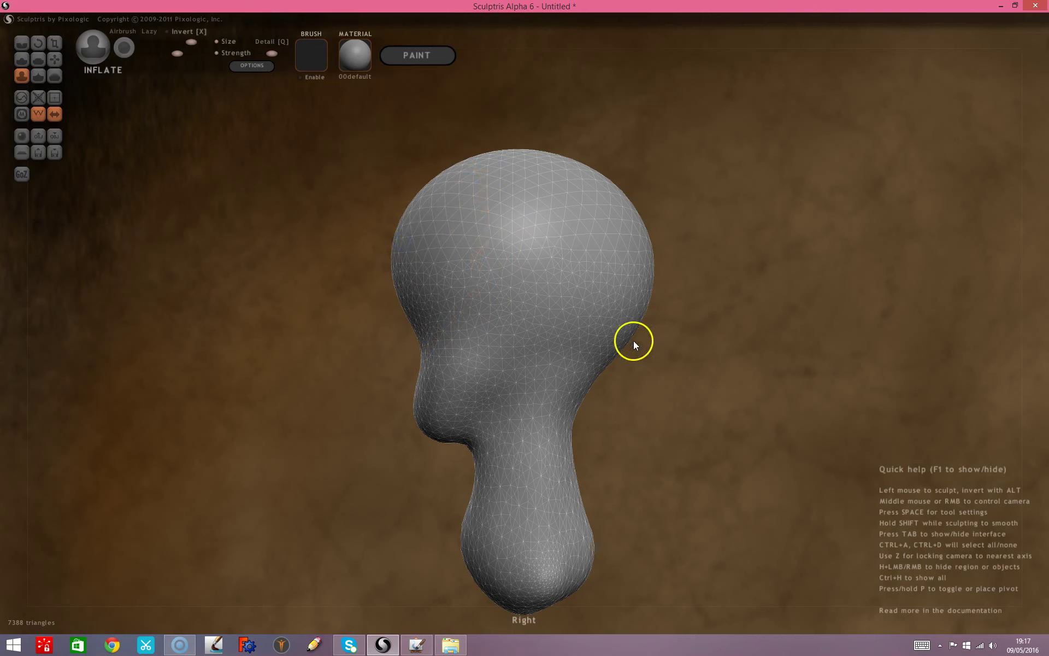
pyautogui.moveTo(632, 339); pyautogui.dragTo(630, 341)
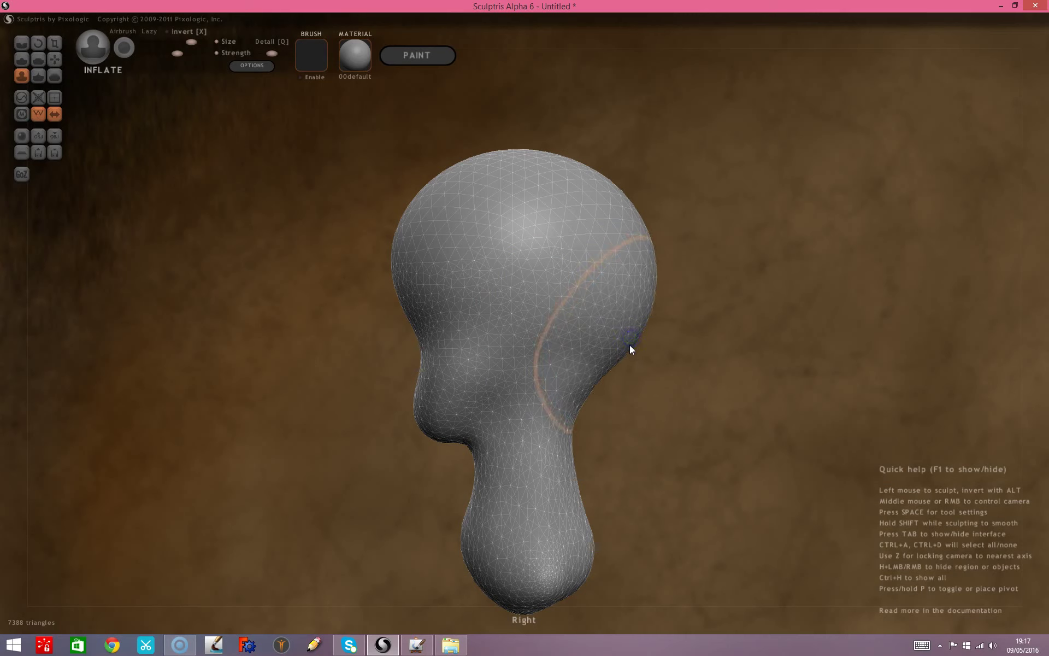
pyautogui.moveTo(620, 359)
pyautogui.mouseDown()
pyautogui.moveTo(640, 286)
pyautogui.moveTo(631, 202)
pyautogui.mouseUp()
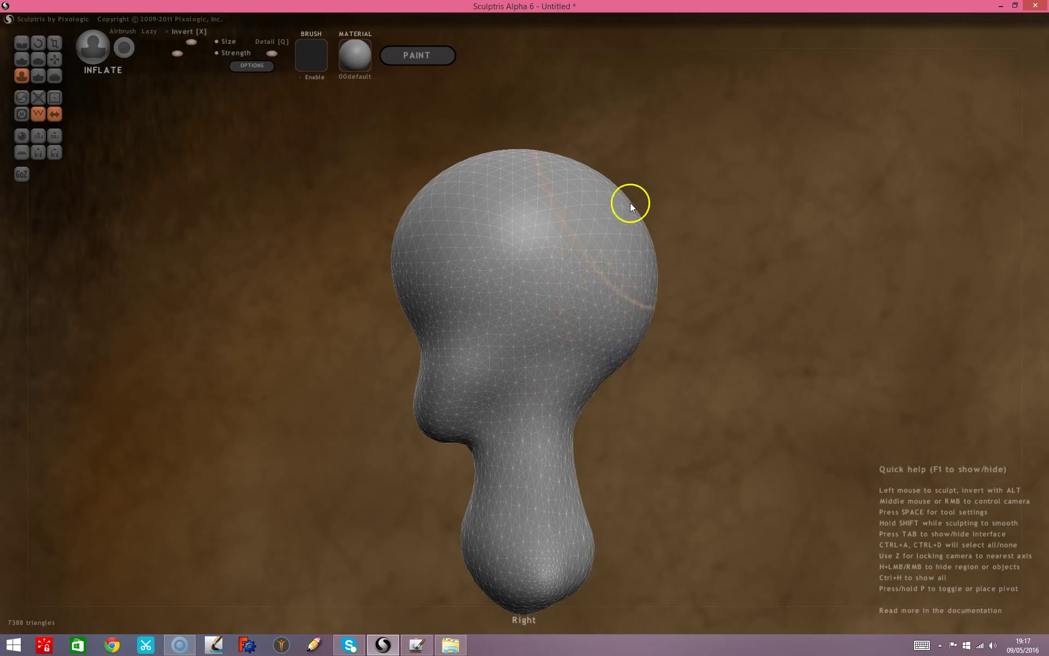
pyautogui.moveTo(769, 260)
pyautogui.mouseDown(button='right')
pyautogui.moveTo(648, 295)
pyautogui.moveTo(618, 284)
pyautogui.mouseUp(button='right')
pyautogui.moveTo(564, 283)
pyautogui.mouseDown()
pyautogui.moveTo(569, 335)
pyautogui.moveTo(563, 197)
pyautogui.moveTo(544, 187)
pyautogui.mouseUp()
# Inflate the base of the neck and the bottom of the mesh.
pyautogui.moveTo(787, 395)
pyautogui.mouseDown(button='right')
pyautogui.moveTo(733, 370)
pyautogui.moveTo(778, 381)
pyautogui.moveTo(698, 389)
pyautogui.mouseUp(button='right')
pyautogui.click(601, 569)
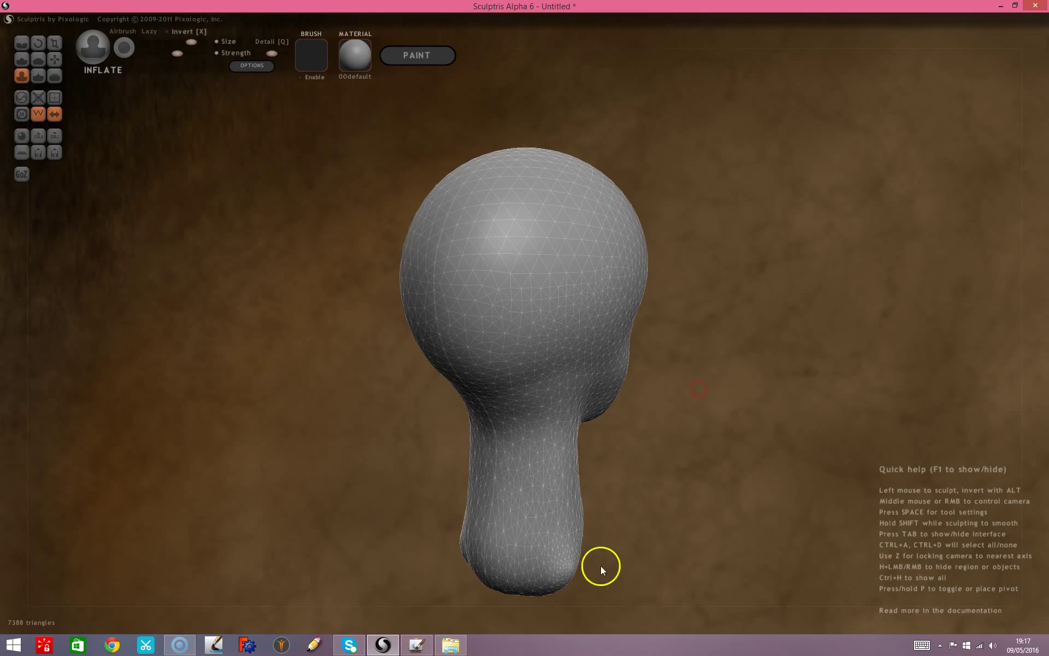
pyautogui.moveTo(570, 572); pyautogui.dragTo(621, 565)
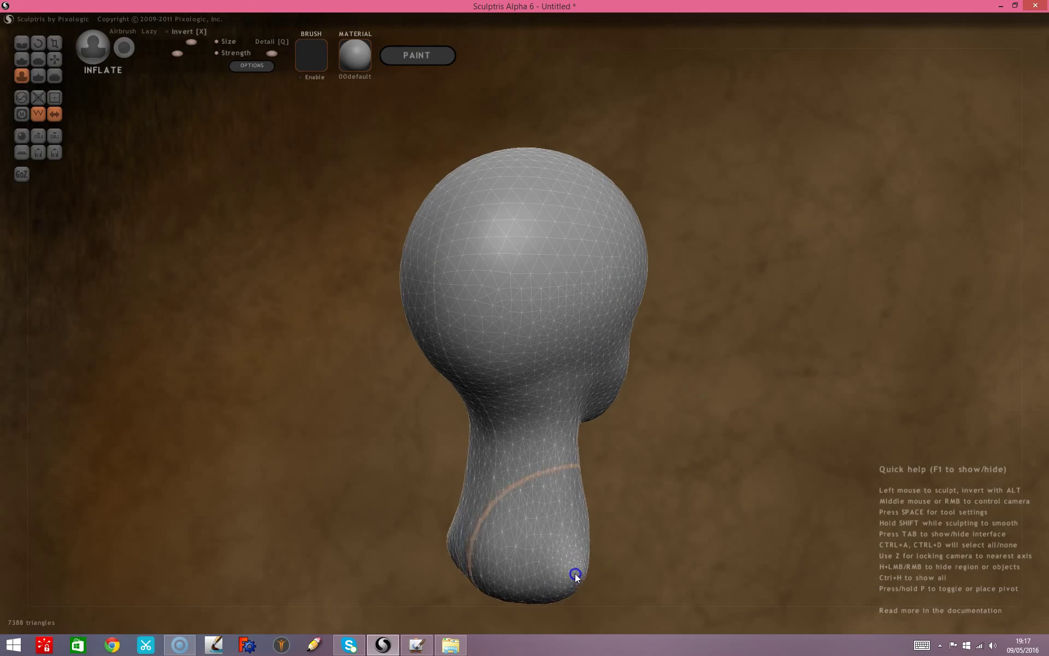
pyautogui.moveTo(621, 565); pyautogui.dragTo(620, 552, button='right')
pyautogui.moveTo(556, 556); pyautogui.dragTo(563, 559)
pyautogui.moveTo(685, 512)
pyautogui.mouseDown(button='right')
pyautogui.moveTo(554, 533)
pyautogui.moveTo(744, 504)
pyautogui.moveTo(670, 477)
pyautogui.moveTo(667, 447)
pyautogui.moveTo(687, 462)
pyautogui.mouseUp(button='right')
# From a front view, inflate the lower lobe further.
pyautogui.moveTo(691, 486); pyautogui.dragTo(719, 366, button='right')
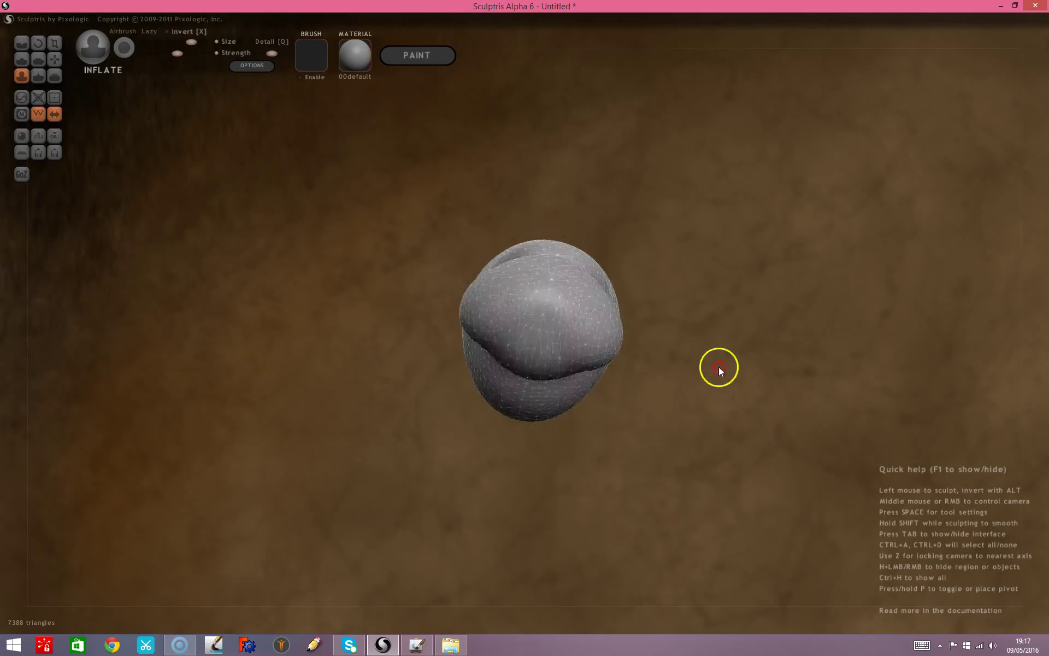
pyautogui.click(553, 340)
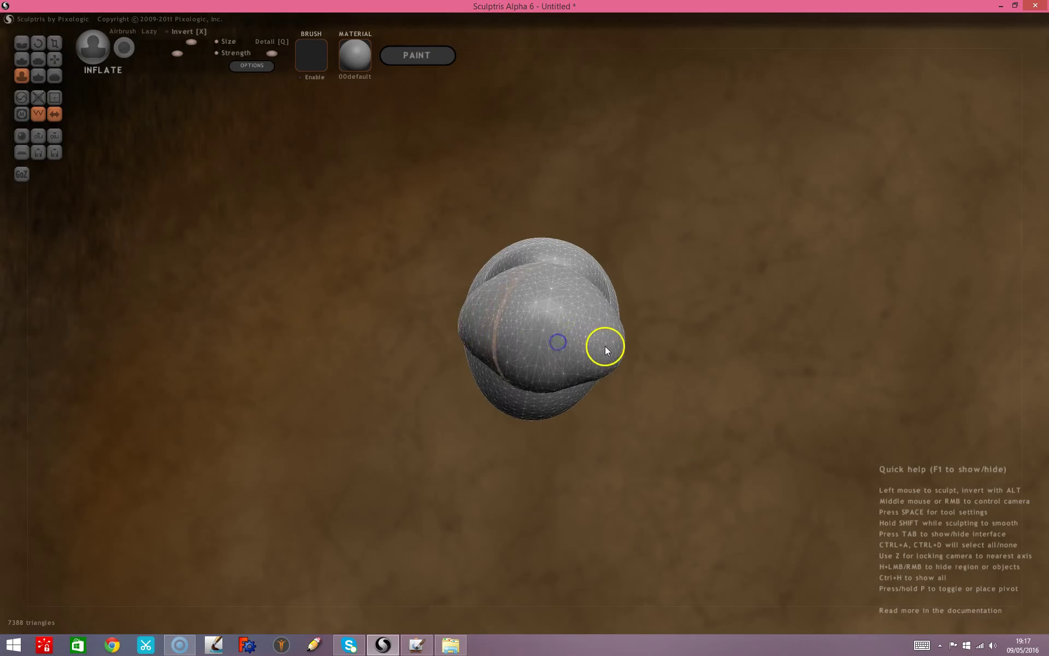
pyautogui.moveTo(729, 382)
pyautogui.mouseDown(button='right')
pyautogui.moveTo(581, 442)
pyautogui.moveTo(687, 364)
pyautogui.moveTo(611, 497)
pyautogui.mouseUp(button='right')
pyautogui.click(581, 433)
pyautogui.moveTo(544, 520); pyautogui.dragTo(546, 520)
pyautogui.moveTo(619, 497)
pyautogui.mouseDown(button='right')
pyautogui.moveTo(709, 418)
pyautogui.moveTo(834, 453)
pyautogui.moveTo(762, 448)
pyautogui.moveTo(739, 464)
pyautogui.mouseUp(button='right')
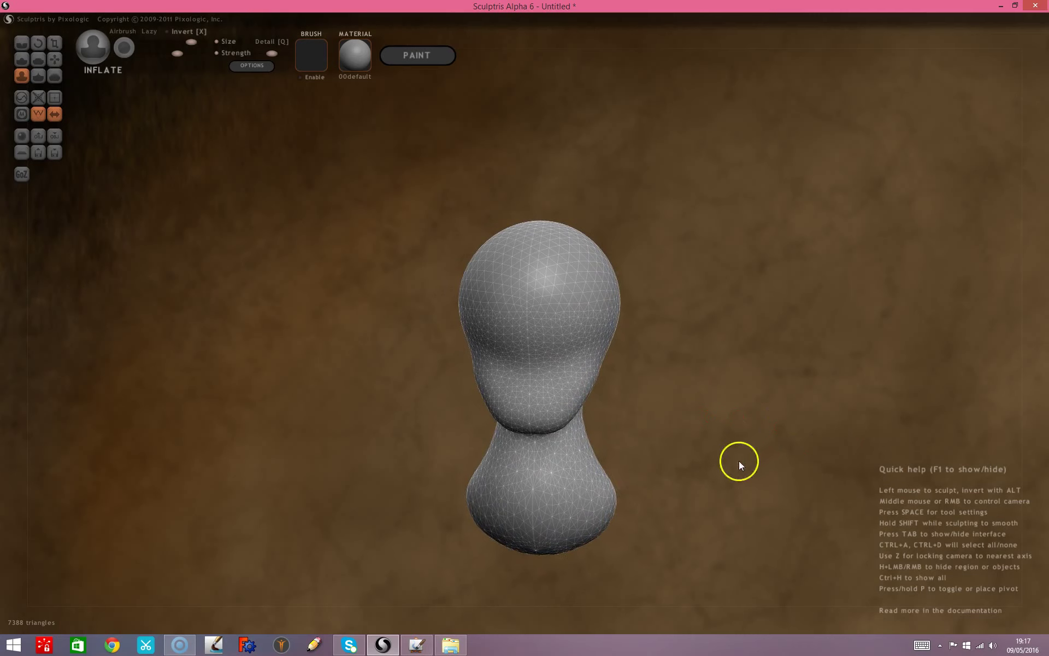
# With a smaller Inflate brush, bulge the lower body's right side, chest and lower bulge.
pyautogui.press('space')
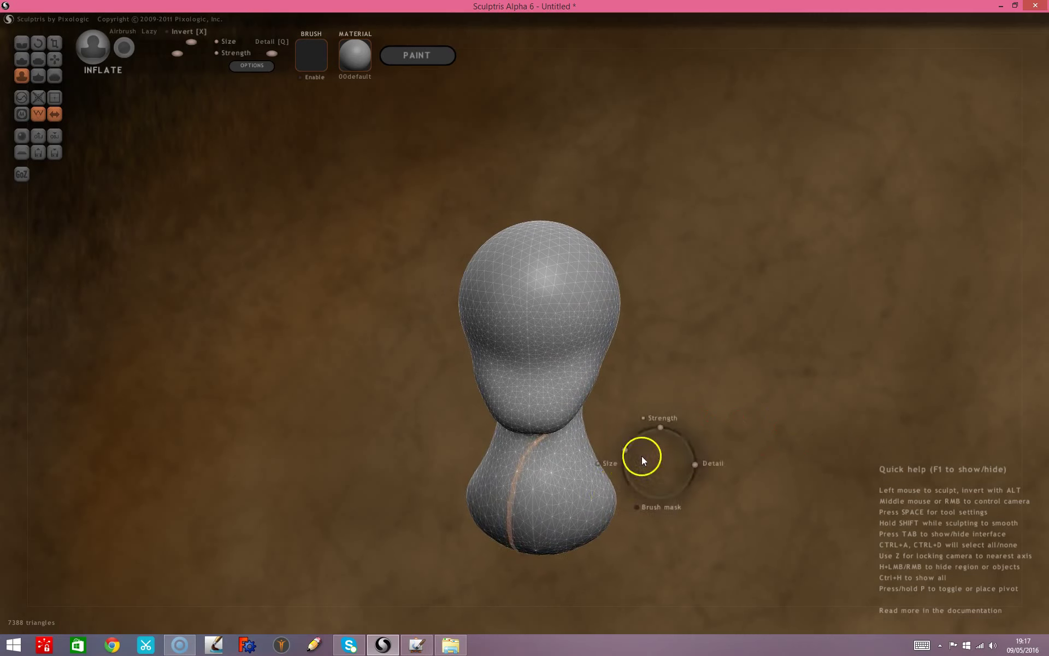
pyautogui.moveTo(627, 452)
pyautogui.mouseDown()
pyautogui.moveTo(636, 479)
pyautogui.moveTo(620, 507)
pyautogui.moveTo(631, 497)
pyautogui.mouseUp()
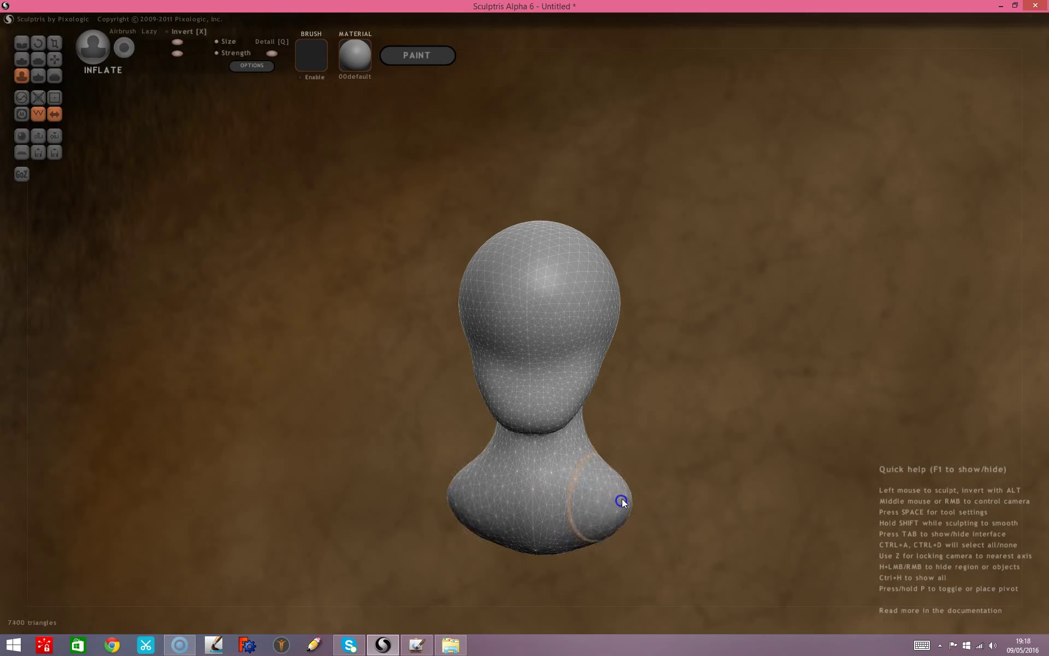
pyautogui.moveTo(701, 444); pyautogui.dragTo(571, 439)
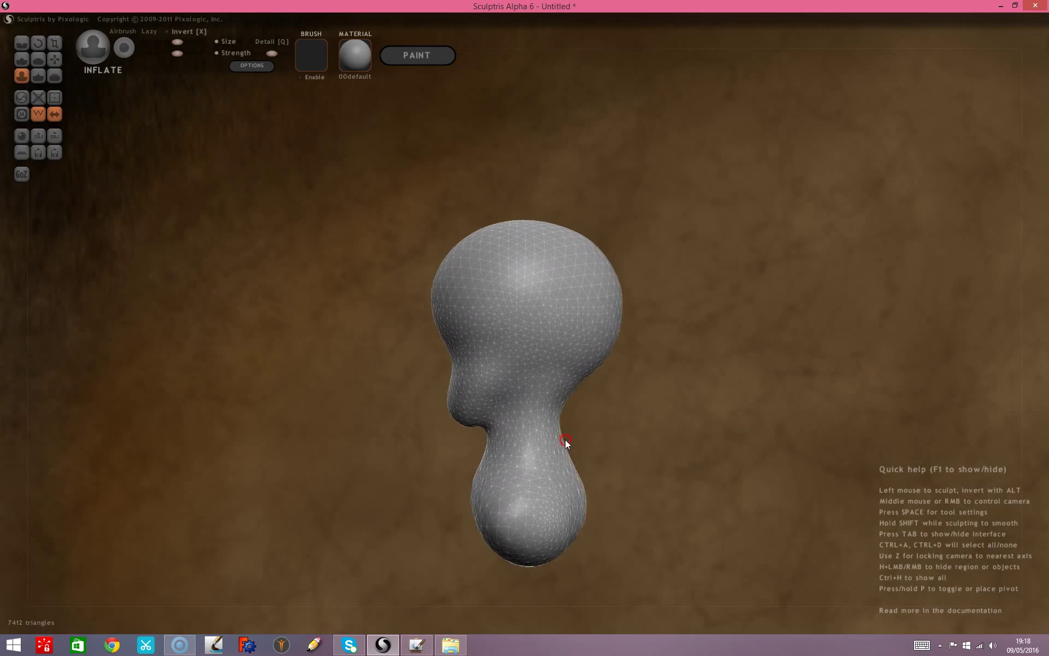
pyautogui.moveTo(581, 514); pyautogui.dragTo(582, 516)
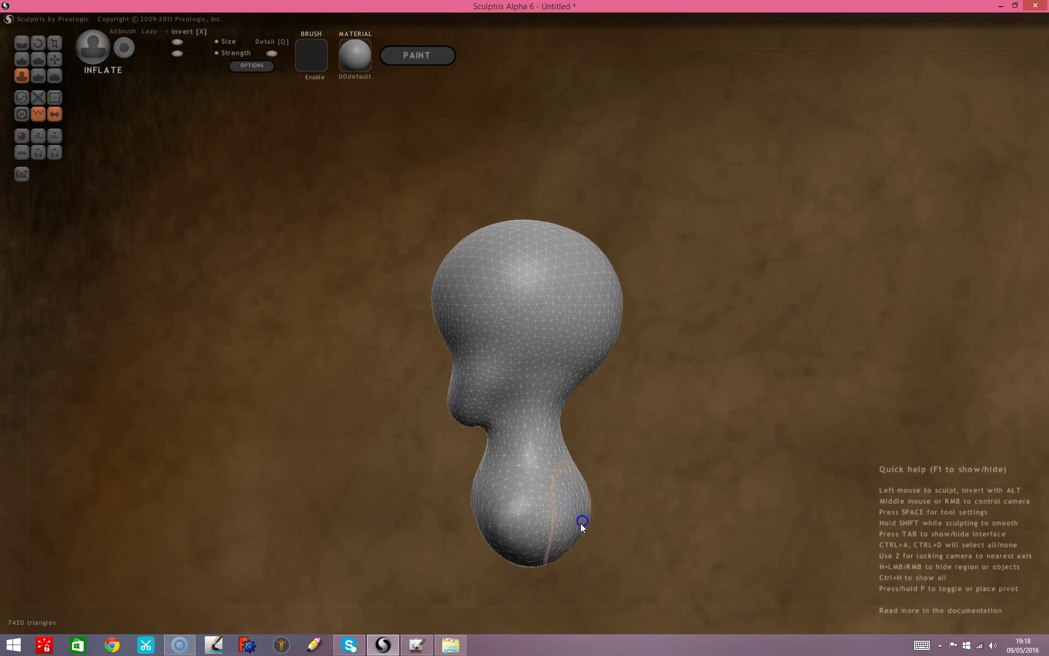
pyautogui.moveTo(541, 574)
pyautogui.mouseDown()
pyautogui.moveTo(636, 547)
pyautogui.moveTo(690, 562)
pyautogui.mouseUp()
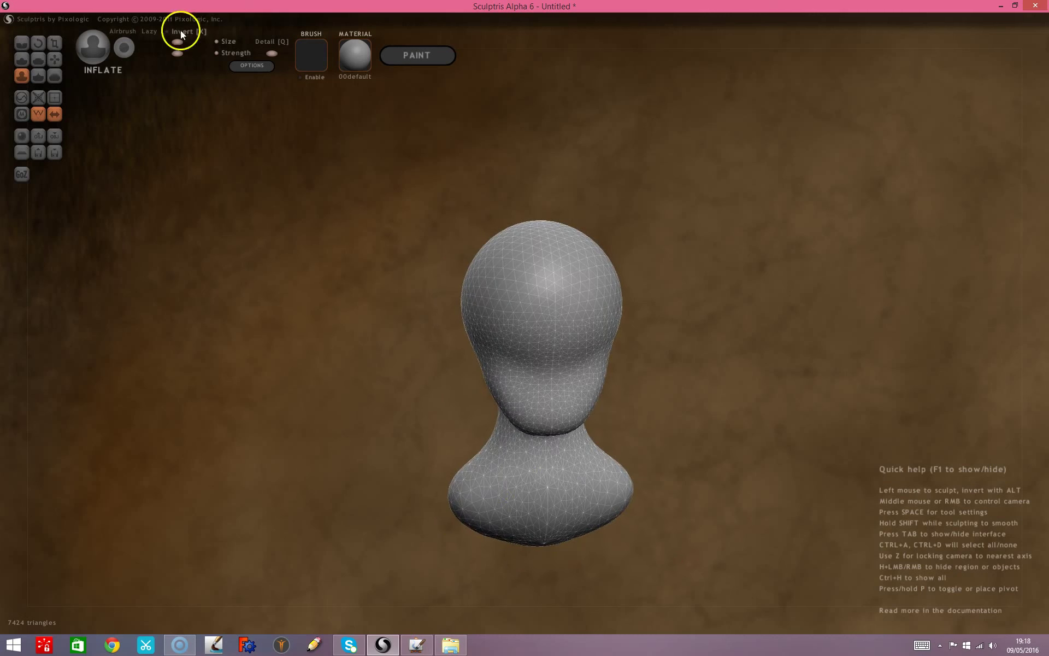
pyautogui.moveTo(279, 469); pyautogui.dragTo(296, 421)
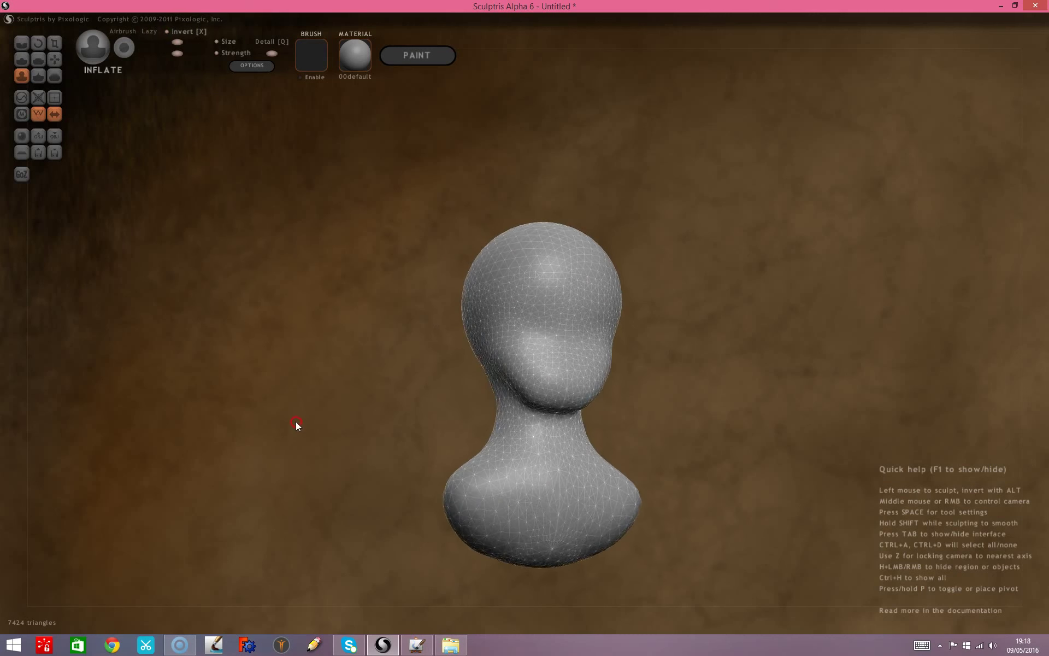
pyautogui.moveTo(602, 497)
pyautogui.mouseDown()
pyautogui.moveTo(561, 472)
pyautogui.moveTo(650, 511)
pyautogui.mouseUp()
pyautogui.moveTo(754, 393)
pyautogui.mouseDown(button='right')
pyautogui.moveTo(529, 403)
pyautogui.moveTo(622, 436)
pyautogui.moveTo(594, 420)
pyautogui.mouseUp(button='right')
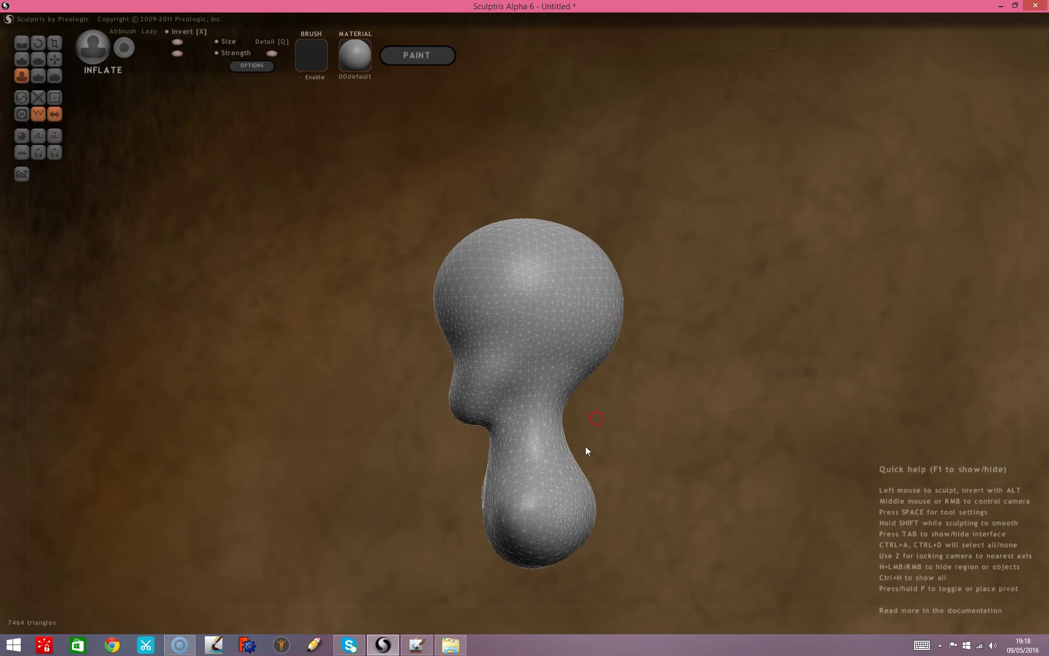
pyautogui.moveTo(520, 517); pyautogui.dragTo(529, 517)
# With the Grab brush, pull the lower body bulge up and right and nudge the neck.
pyautogui.click(54, 59)
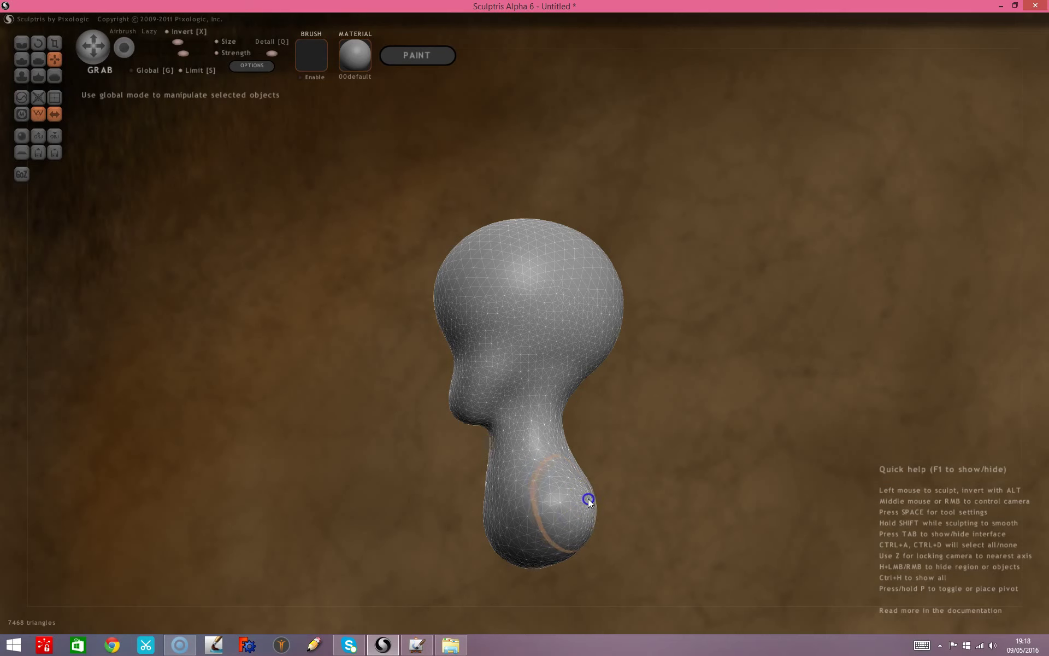
pyautogui.moveTo(585, 499)
pyautogui.mouseDown(button='right')
pyautogui.moveTo(569, 501)
pyautogui.moveTo(603, 576)
pyautogui.mouseUp(button='right')
pyautogui.moveTo(576, 434); pyautogui.dragTo(608, 419)
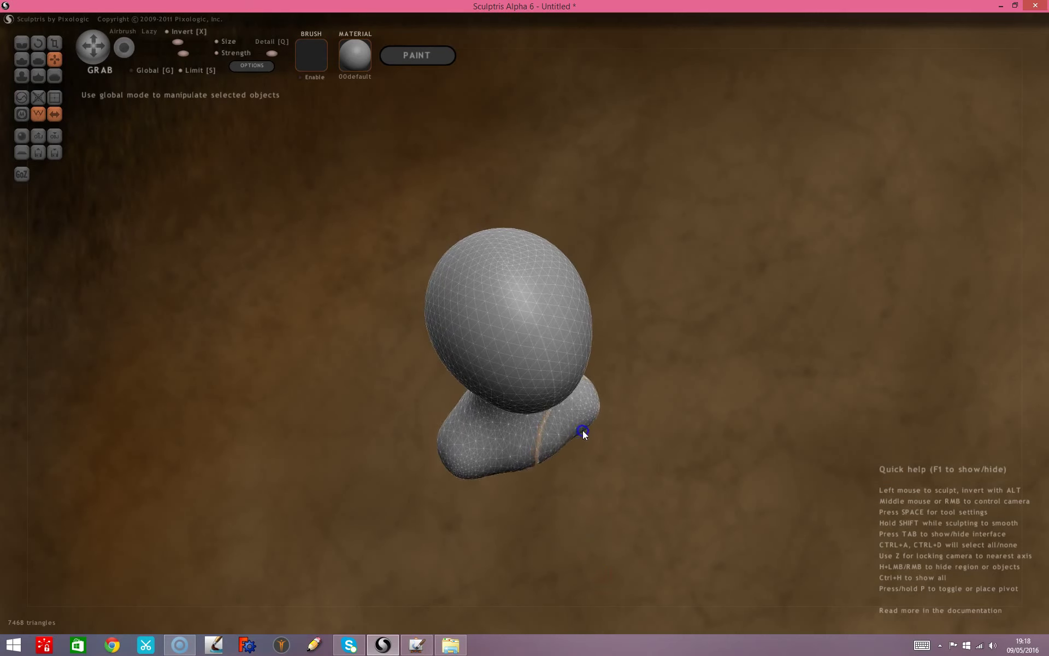
pyautogui.moveTo(618, 550)
pyautogui.mouseDown(button='right')
pyautogui.moveTo(723, 491)
pyautogui.moveTo(632, 499)
pyautogui.moveTo(724, 470)
pyautogui.mouseUp(button='right')
pyautogui.moveTo(578, 454); pyautogui.dragTo(569, 454)
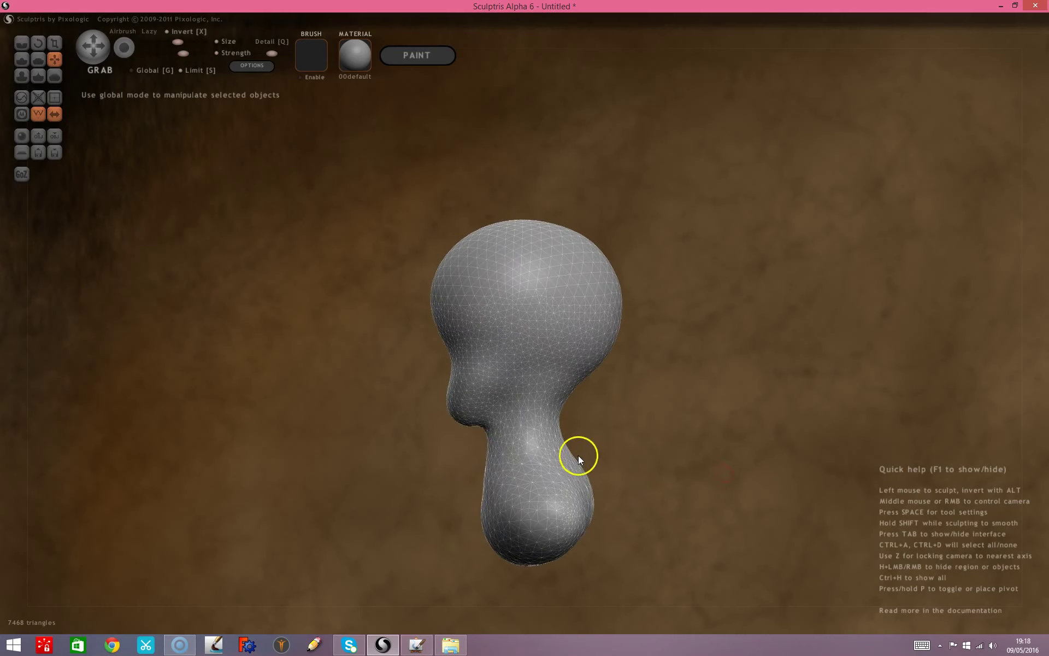
# Reshape the lower neck on both sides and pull the left shoulder outward.
pyautogui.press('space')
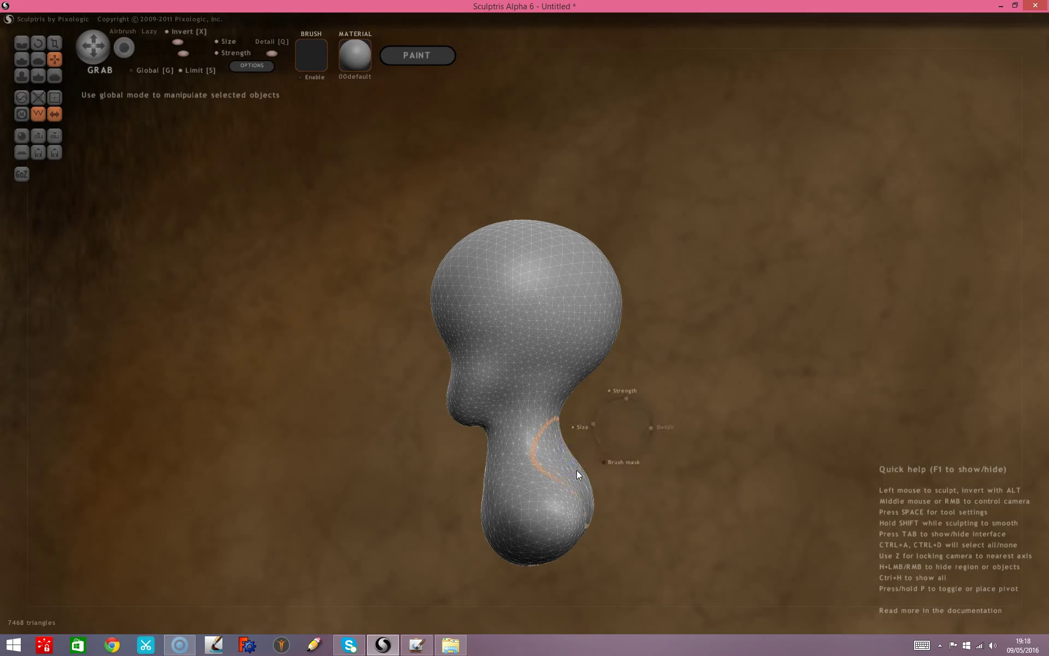
pyautogui.moveTo(569, 454); pyautogui.dragTo(575, 474)
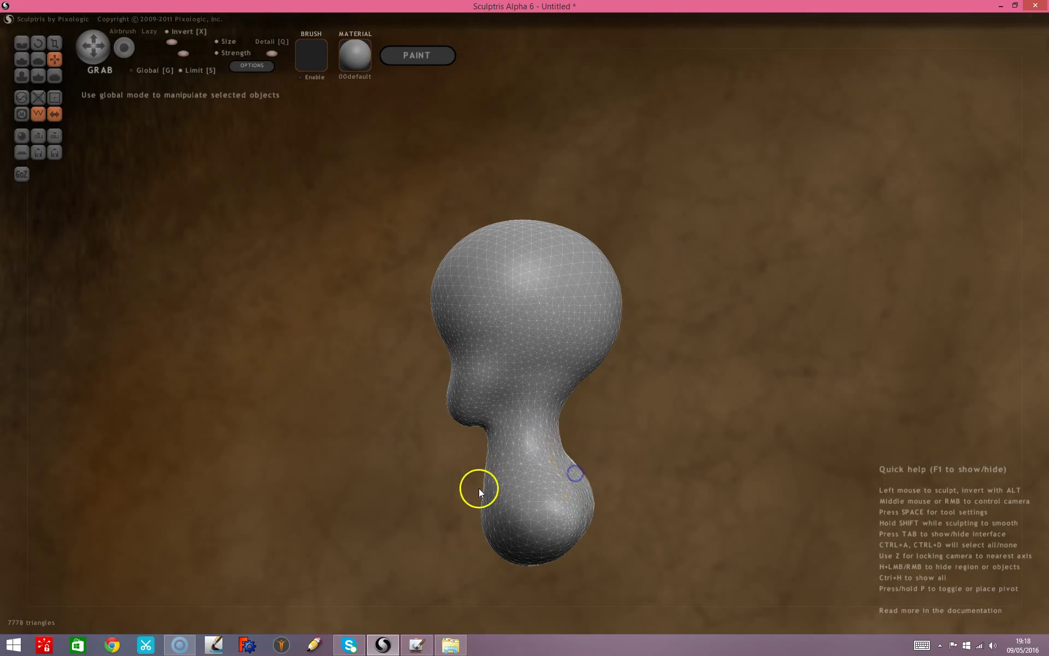
pyautogui.moveTo(488, 481)
pyautogui.mouseDown()
pyautogui.moveTo(529, 489)
pyautogui.moveTo(543, 460)
pyautogui.mouseUp()
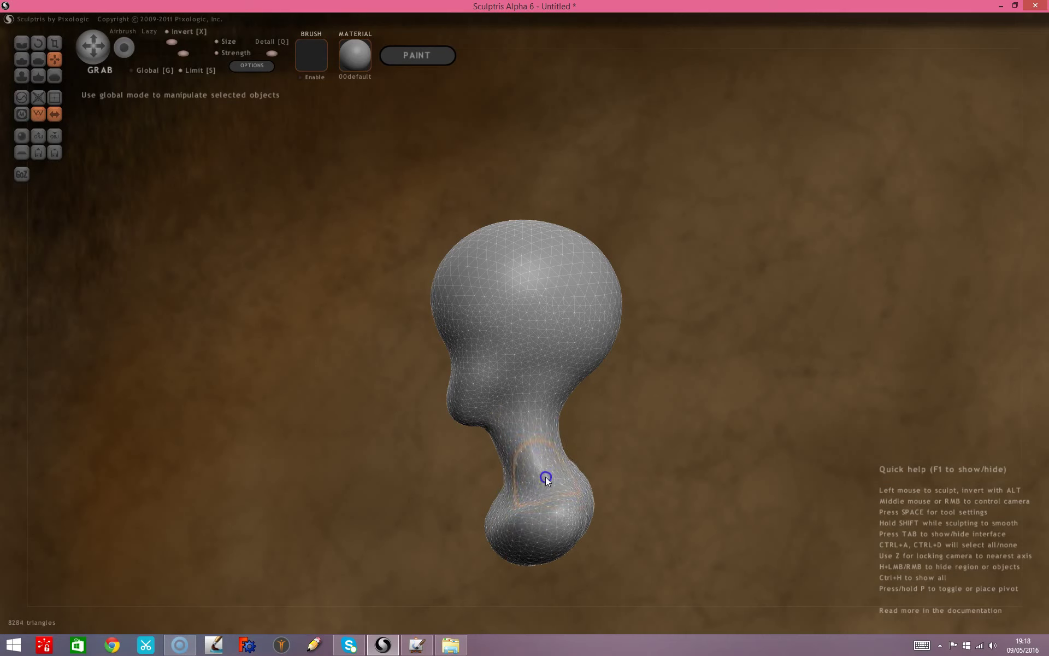
pyautogui.moveTo(381, 487)
pyautogui.mouseDown()
pyautogui.moveTo(469, 513)
pyautogui.moveTo(619, 489)
pyautogui.moveTo(383, 548)
pyautogui.mouseUp()
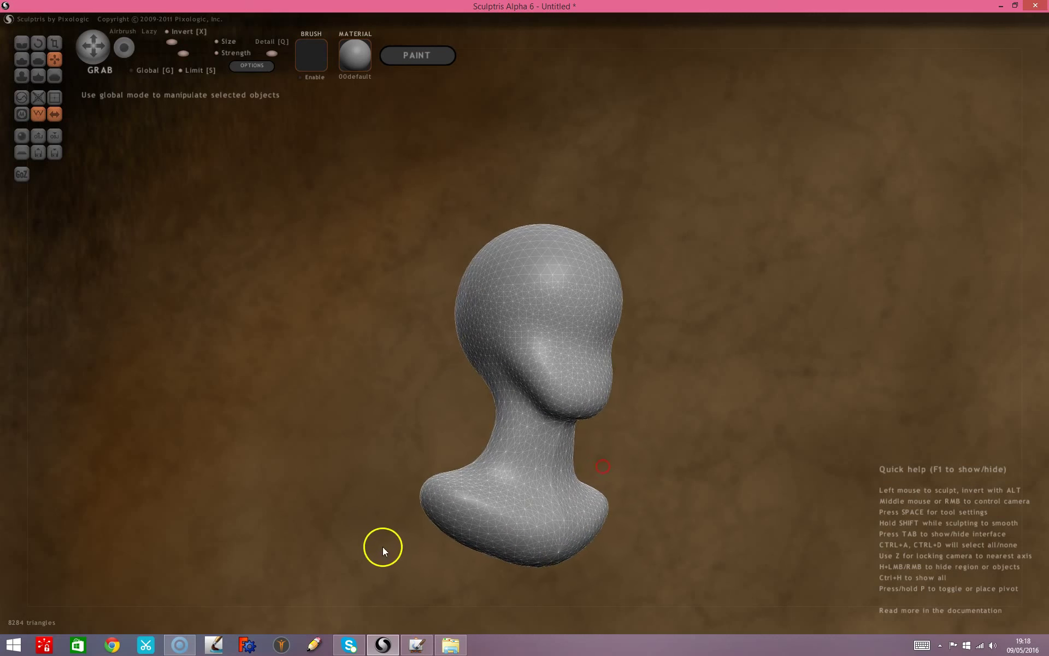
pyautogui.moveTo(438, 514)
pyautogui.mouseDown()
pyautogui.moveTo(412, 510)
pyautogui.moveTo(458, 538)
pyautogui.mouseUp()
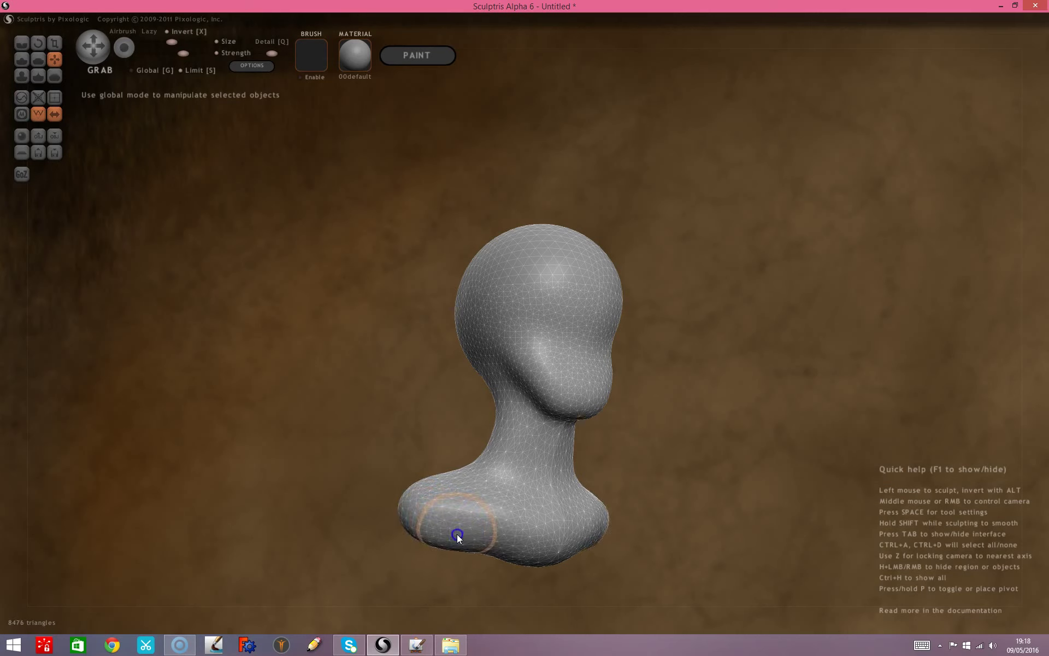
pyautogui.moveTo(737, 461)
pyautogui.mouseDown()
pyautogui.moveTo(627, 446)
pyautogui.moveTo(612, 467)
pyautogui.mouseUp()
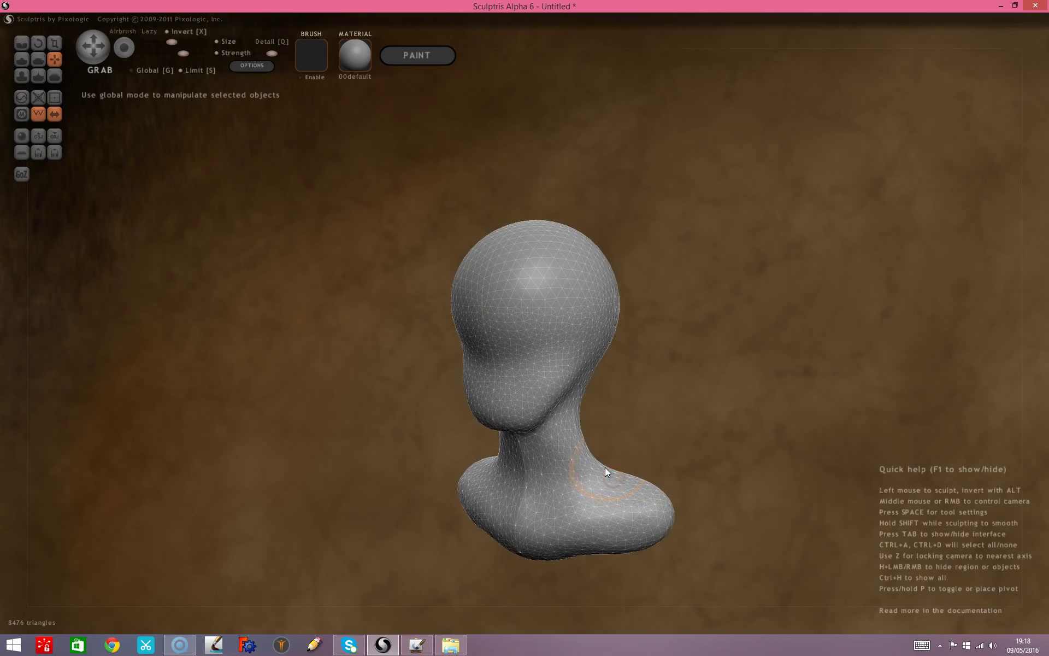
# Carve a Crease stroke along the jawline and down the neck in left profile.
pyautogui.click(24, 45)
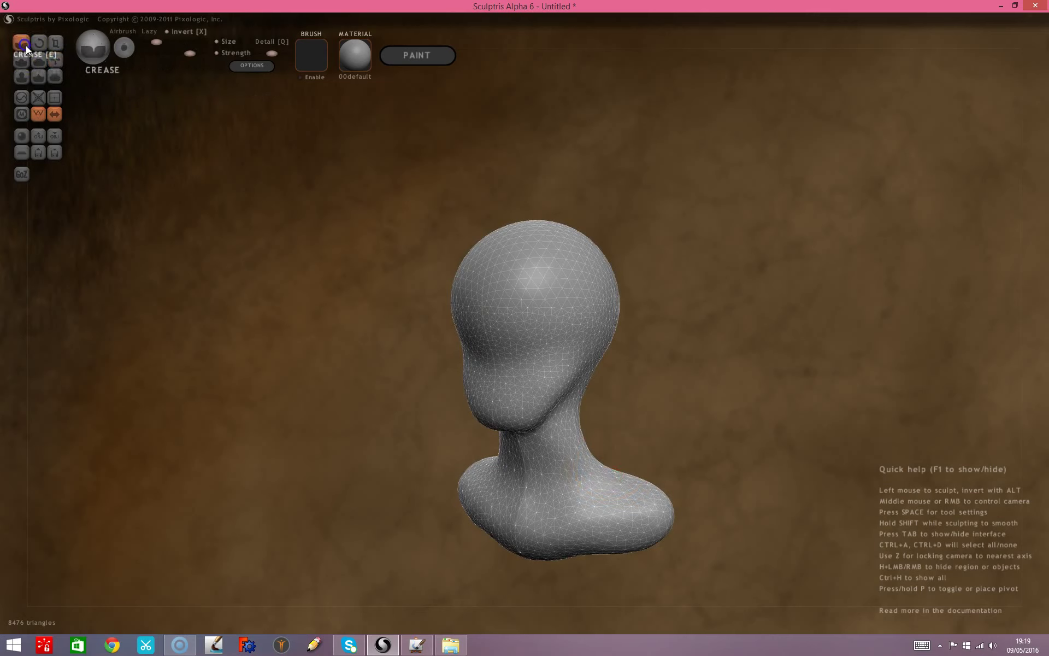
pyautogui.moveTo(621, 404)
pyautogui.mouseDown()
pyautogui.moveTo(611, 389)
pyautogui.moveTo(574, 387)
pyautogui.mouseUp()
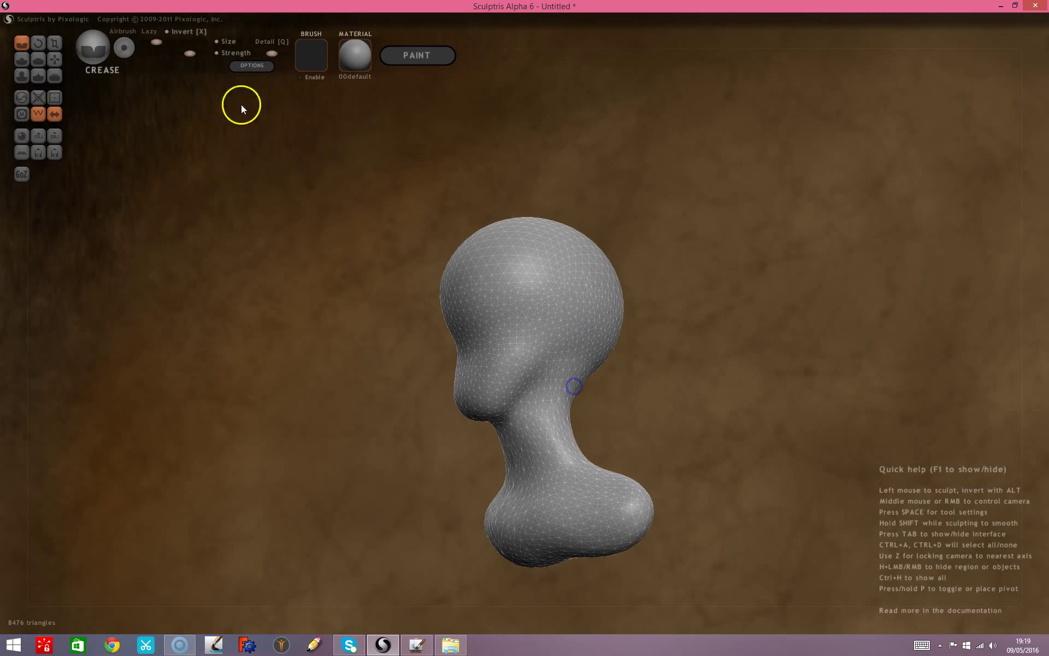
pyautogui.moveTo(540, 386)
pyautogui.mouseDown()
pyautogui.moveTo(417, 472)
pyautogui.moveTo(458, 455)
pyautogui.moveTo(427, 427)
pyautogui.mouseUp()
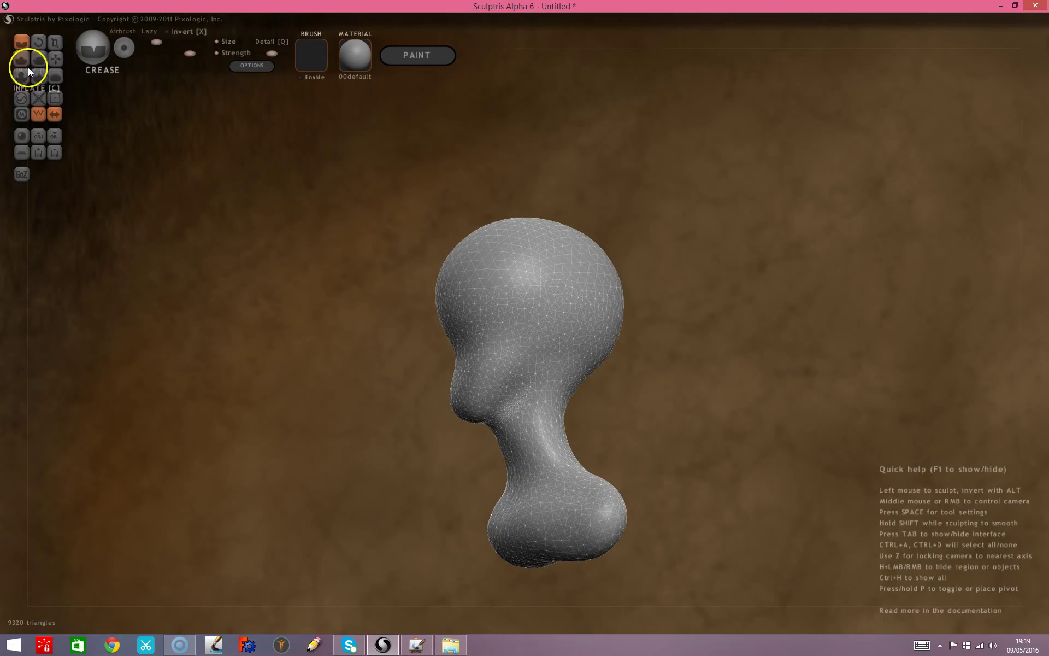
# Use Grab to pull the nose bulge upward and its tip slightly left in right-side profile.
pyautogui.click(55, 62)
pyautogui.click(53, 62)
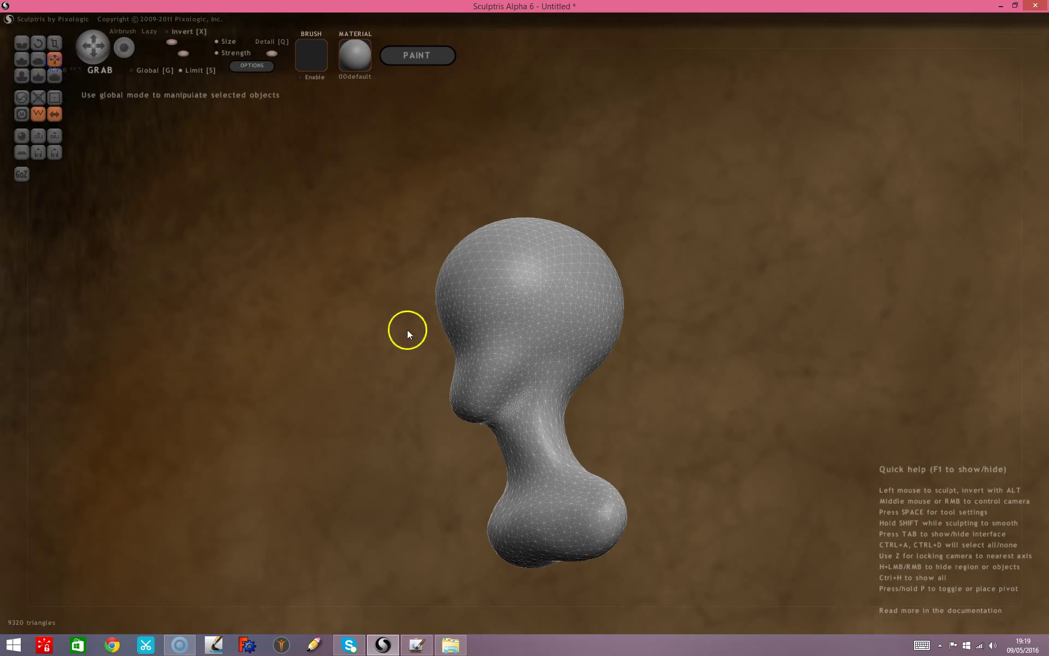
pyautogui.moveTo(457, 408); pyautogui.dragTo(448, 371)
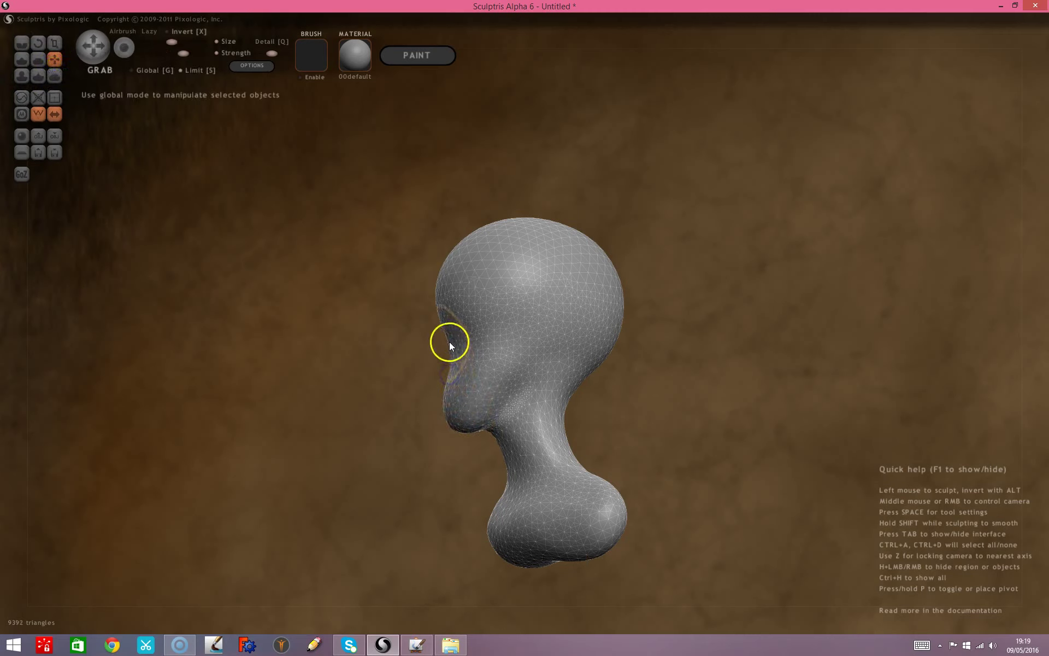
pyautogui.moveTo(447, 372); pyautogui.dragTo(382, 421, button='middle')
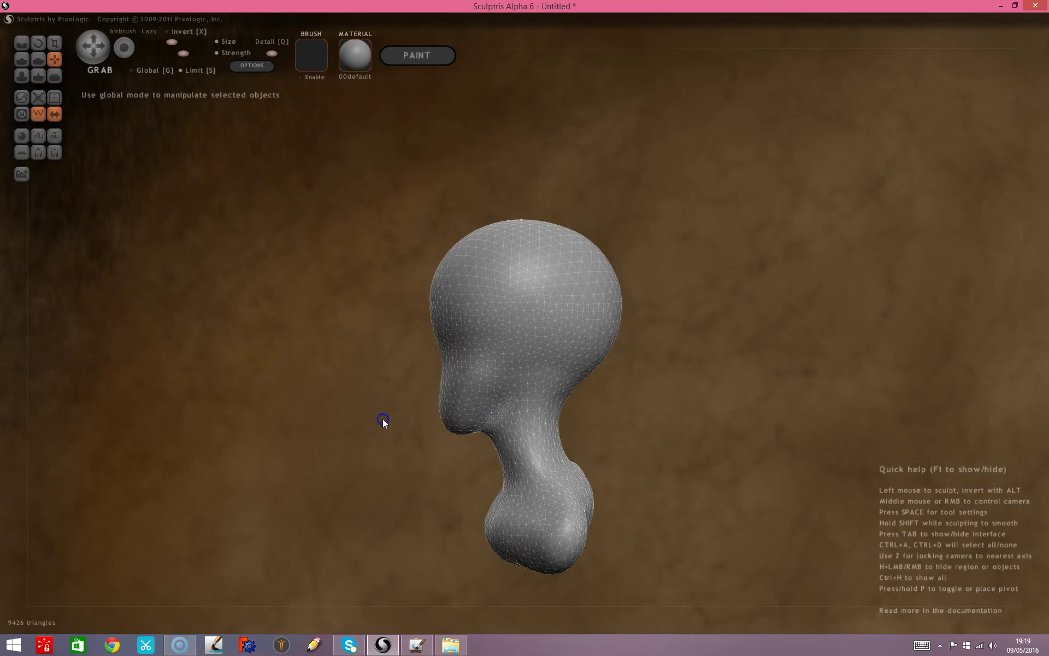
pyautogui.press('z')
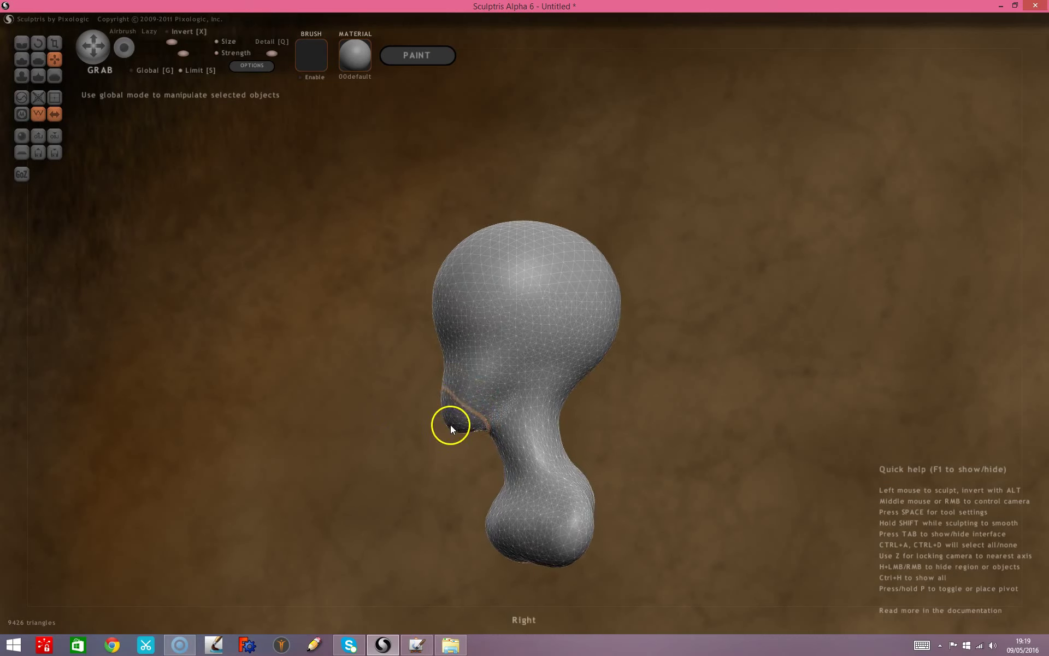
pyautogui.moveTo(445, 425); pyautogui.dragTo(454, 427, button='middle')
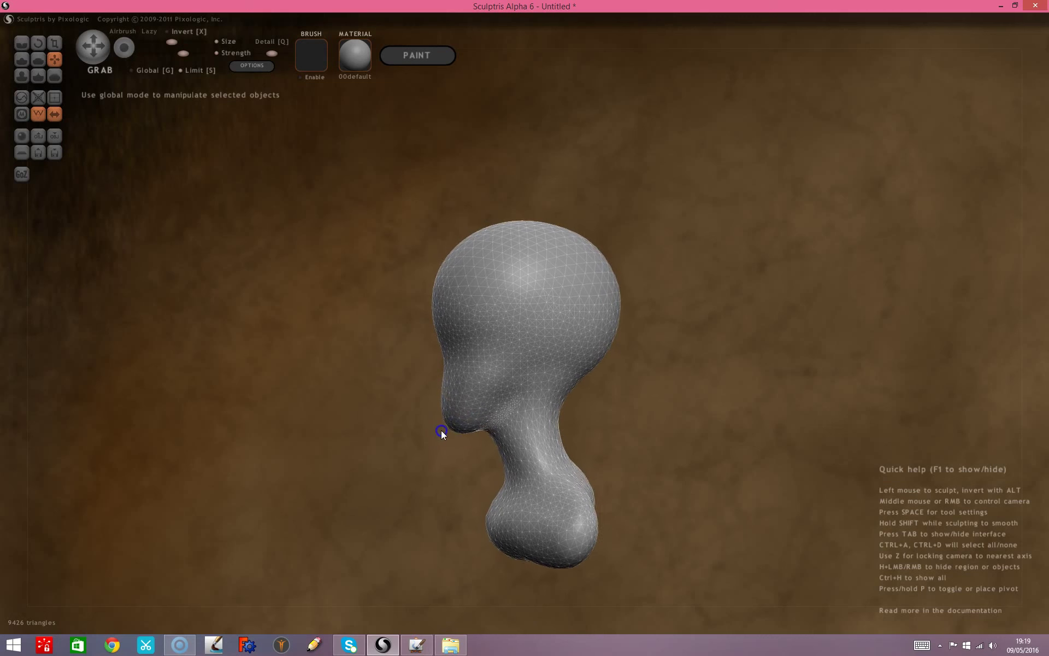
pyautogui.moveTo(454, 426); pyautogui.dragTo(440, 433)
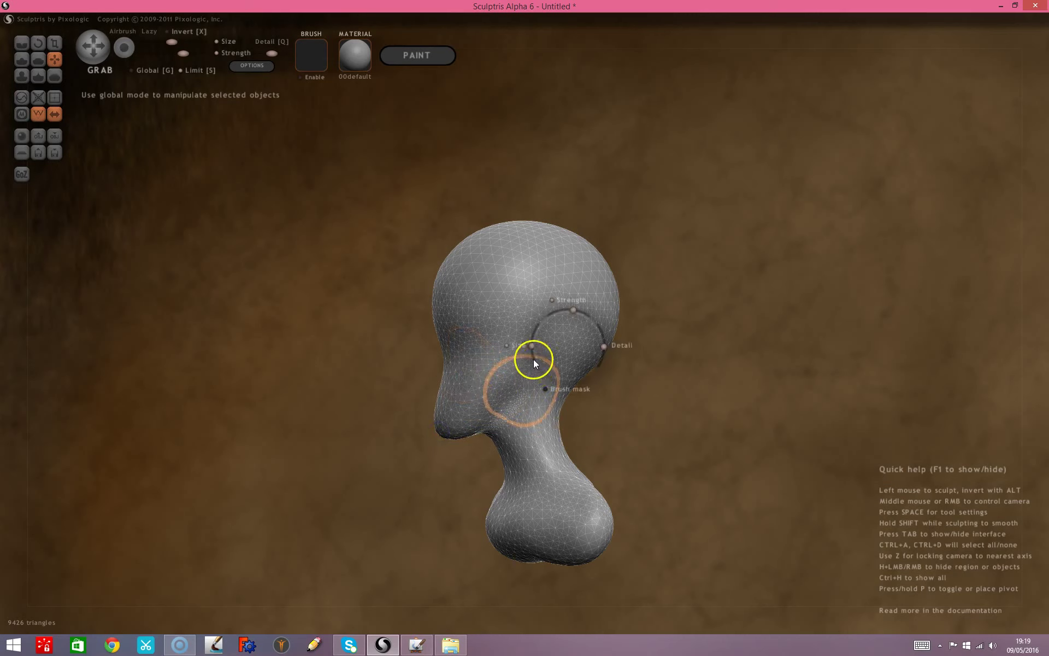
# Shape the area beneath the nose with a smaller Grab brush, then try a cheek crease and undo it.
pyautogui.moveTo(533, 352); pyautogui.dragTo(532, 356)
pyautogui.click(509, 395)
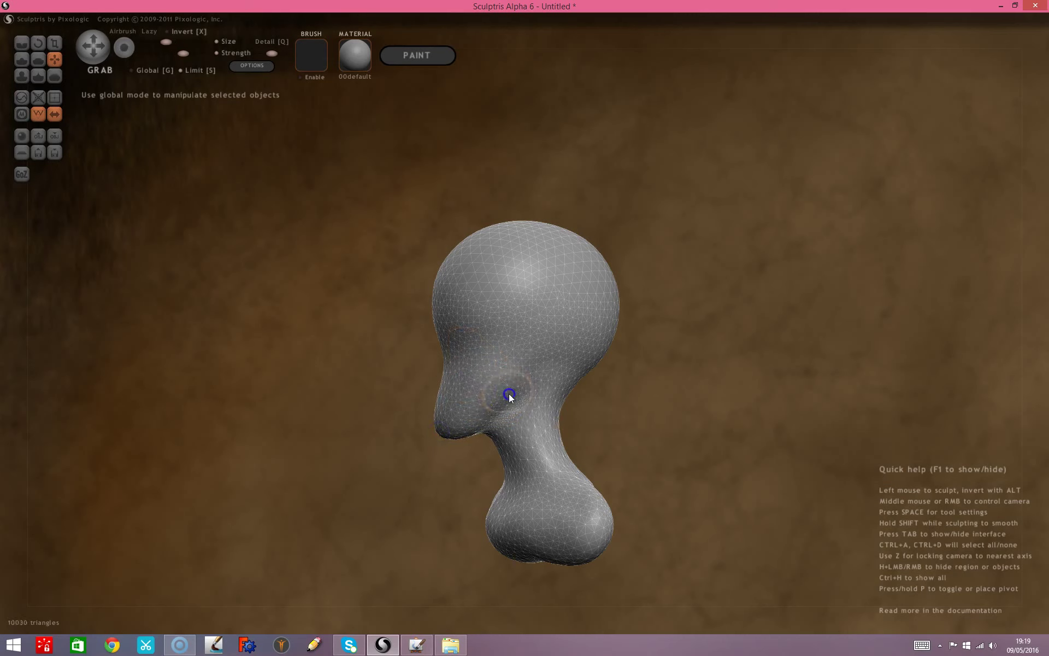
pyautogui.moveTo(504, 405)
pyautogui.mouseDown()
pyautogui.moveTo(496, 420)
pyautogui.moveTo(510, 398)
pyautogui.mouseUp()
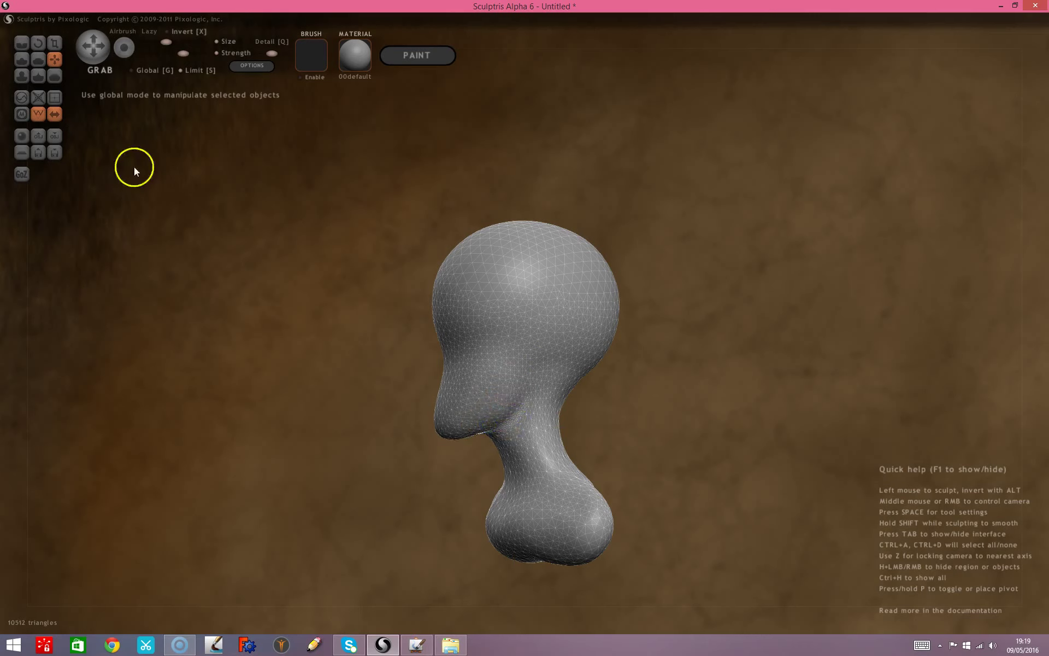
pyautogui.click(22, 43)
pyautogui.moveTo(529, 370); pyautogui.dragTo(519, 408)
pyautogui.hotkey('ctrl', 'z')
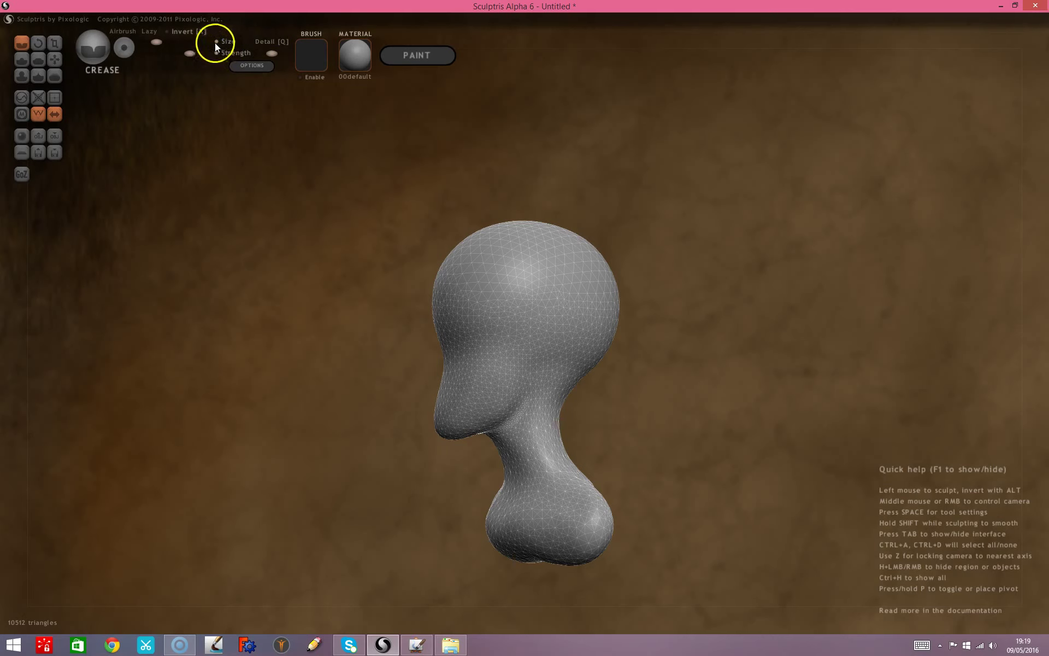
# Resize the Crease brush and crease a line from the ear to the jaw, undoing the neck extension.
pyautogui.moveTo(168, 48); pyautogui.dragTo(172, 45)
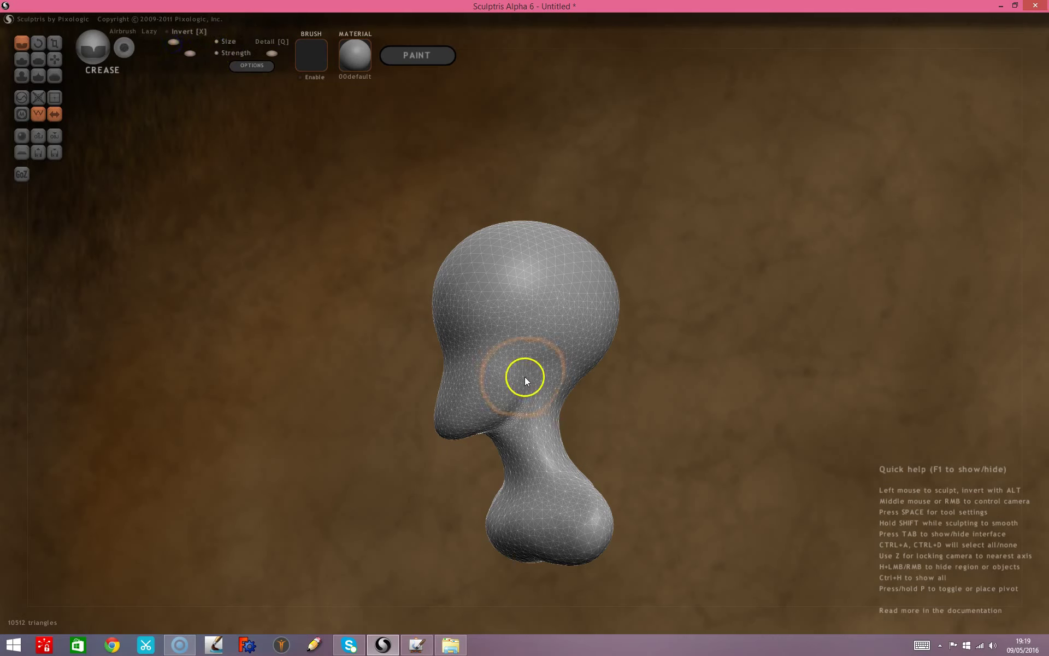
pyautogui.moveTo(173, 42); pyautogui.dragTo(163, 42)
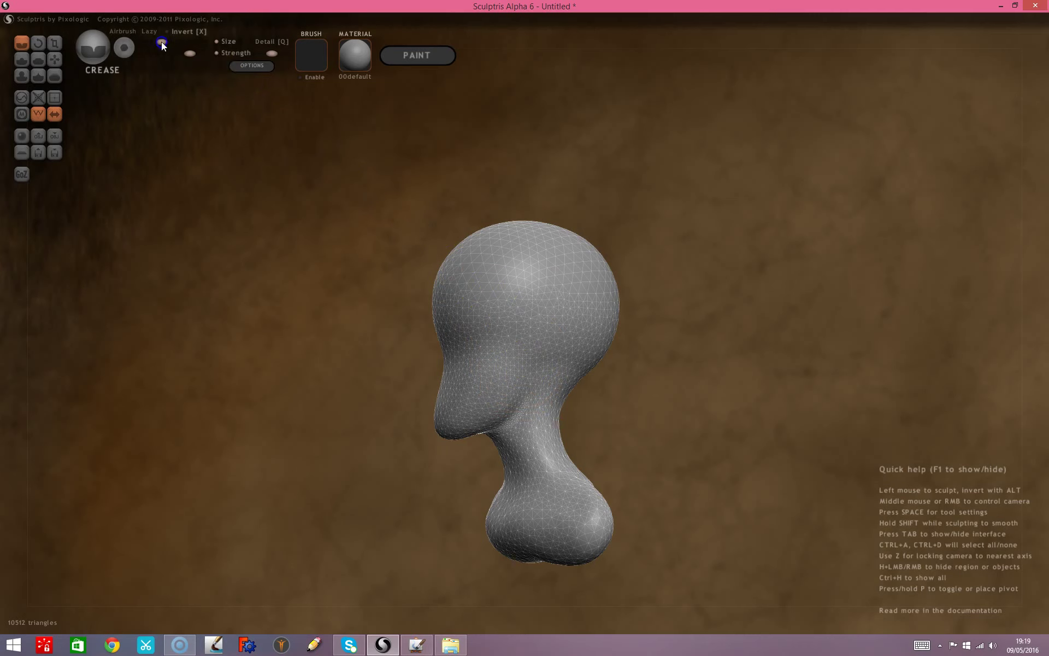
pyautogui.moveTo(529, 362); pyautogui.dragTo(528, 376)
pyautogui.moveTo(534, 372); pyautogui.dragTo(508, 425)
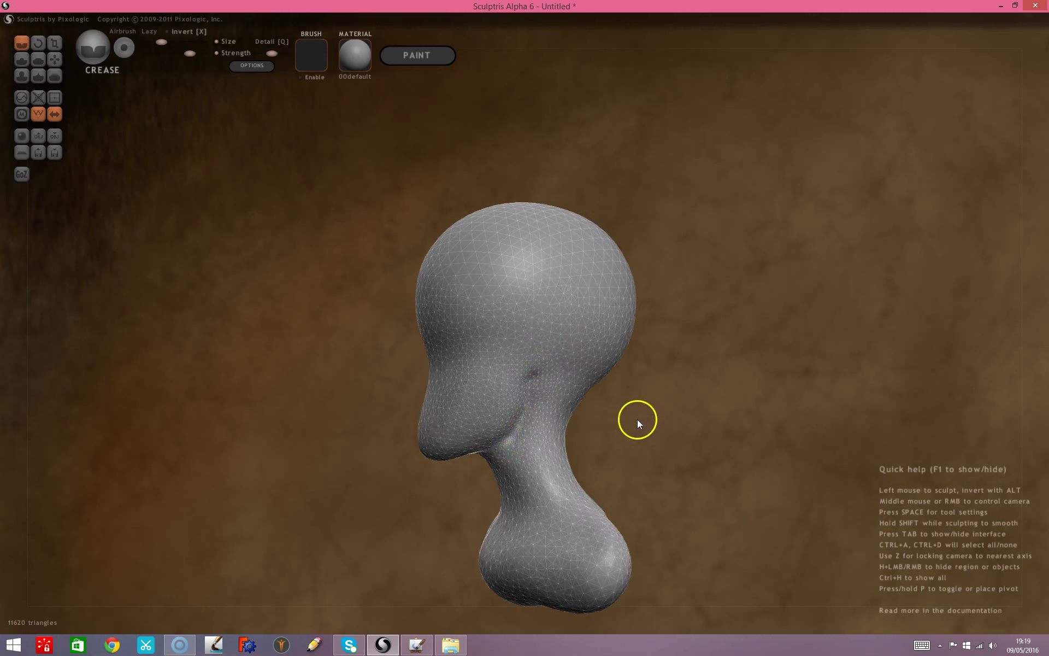
pyautogui.scroll(3, 634, 482)
pyautogui.moveTo(527, 406)
pyautogui.mouseDown()
pyautogui.moveTo(526, 434)
pyautogui.moveTo(474, 499)
pyautogui.mouseUp()
pyautogui.hotkey('ctrl', 'z')
pyautogui.hotkey('ctrl', 'z')
# Carve grooves from cheek toward jaw and a short groove into the side of the head.
pyautogui.moveTo(608, 431); pyautogui.dragTo(559, 441, button='right')
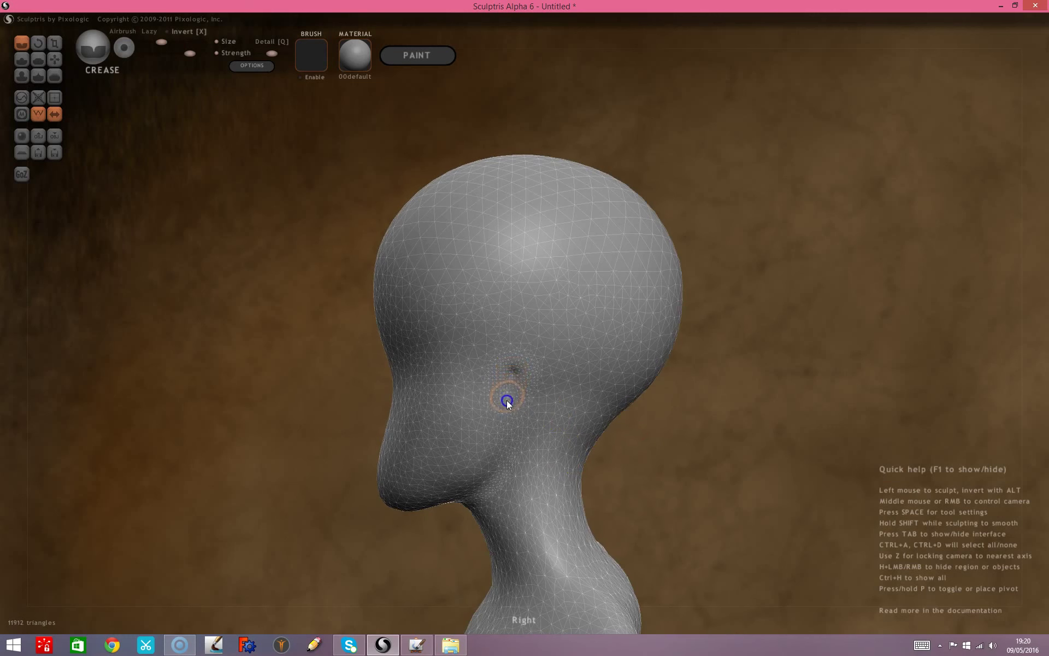
pyautogui.moveTo(508, 381); pyautogui.dragTo(497, 469)
pyautogui.moveTo(504, 429); pyautogui.dragTo(486, 482)
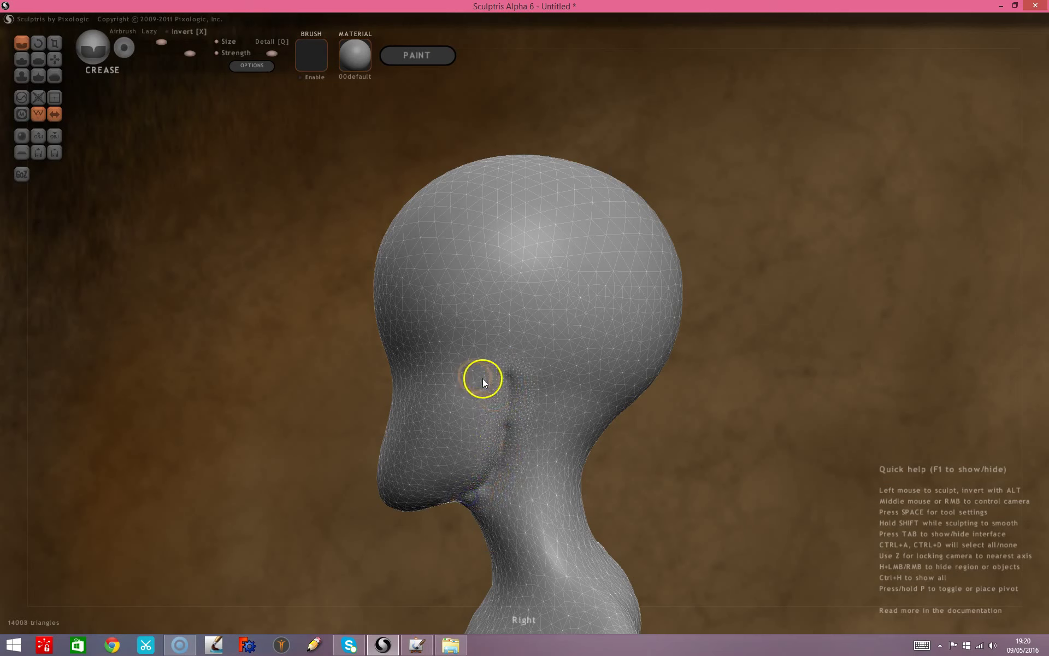
pyautogui.moveTo(511, 424); pyautogui.dragTo(534, 418)
pyautogui.moveTo(289, 369)
pyautogui.mouseDown()
pyautogui.moveTo(543, 322)
pyautogui.moveTo(566, 330)
pyautogui.mouseUp()
pyautogui.moveTo(566, 330)
pyautogui.mouseDown()
pyautogui.moveTo(583, 297)
pyautogui.moveTo(546, 294)
pyautogui.moveTo(604, 293)
pyautogui.moveTo(496, 301)
pyautogui.moveTo(614, 295)
pyautogui.mouseUp()
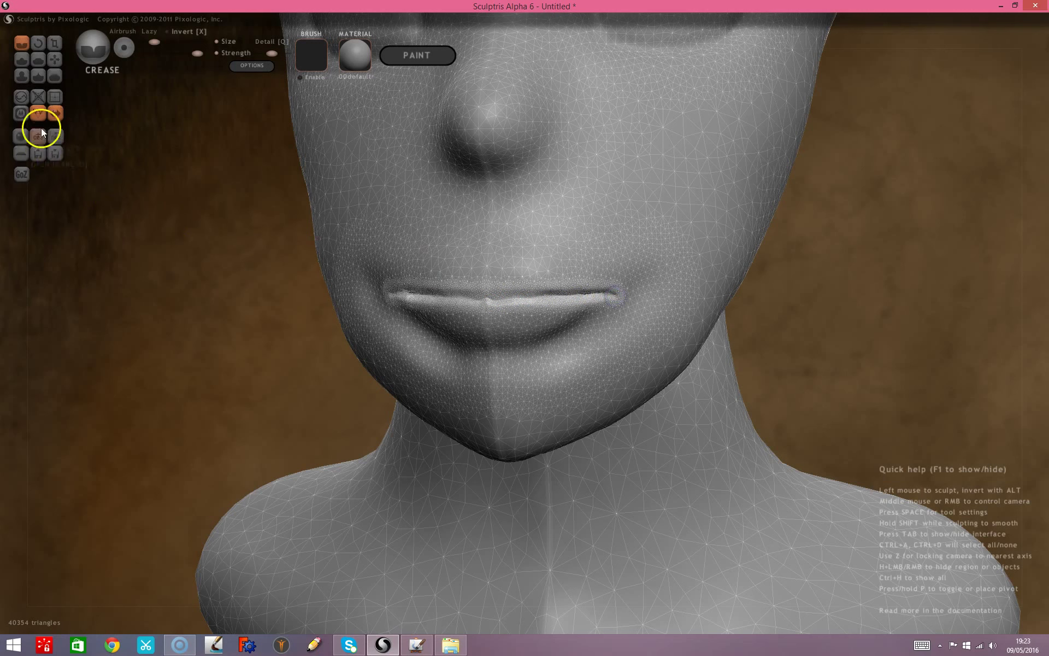
# Inflate the middle of the lip line and check it in side profile.
pyautogui.click(22, 77)
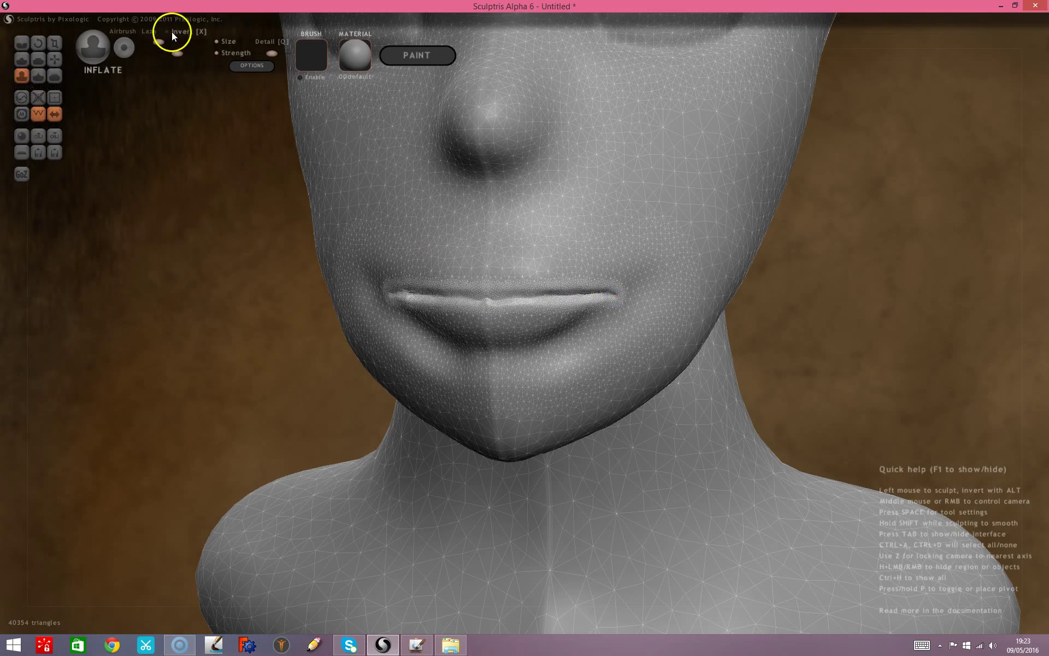
pyautogui.moveTo(419, 302)
pyautogui.mouseDown()
pyautogui.moveTo(599, 300)
pyautogui.moveTo(487, 303)
pyautogui.mouseUp()
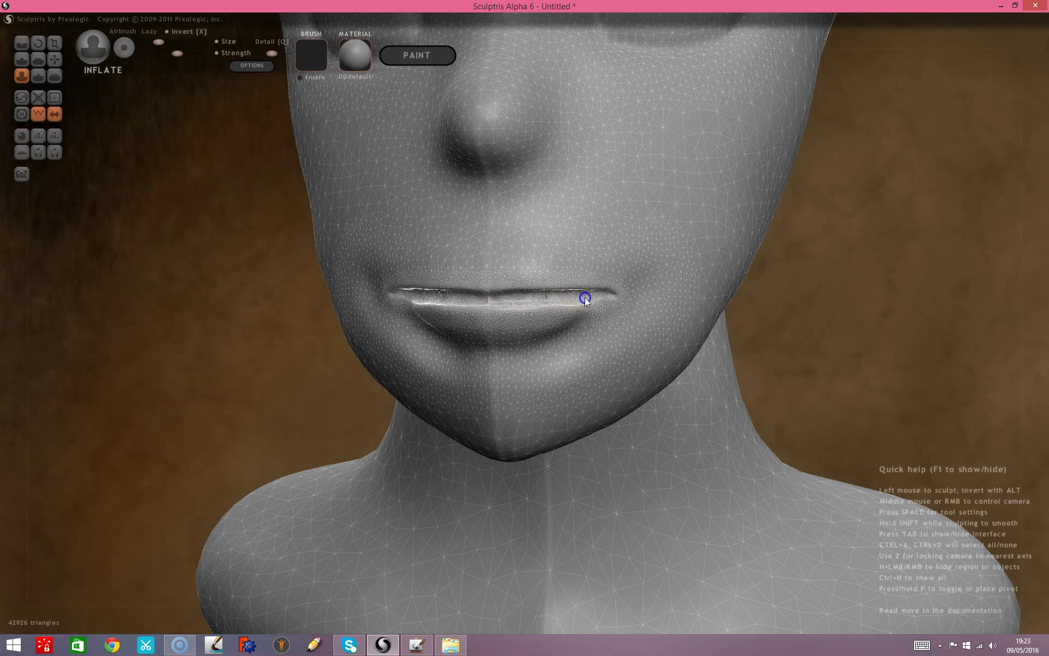
pyautogui.moveTo(283, 319)
pyautogui.mouseDown()
pyautogui.moveTo(102, 292)
pyautogui.moveTo(38, 311)
pyautogui.moveTo(38, 326)
pyautogui.mouseUp()
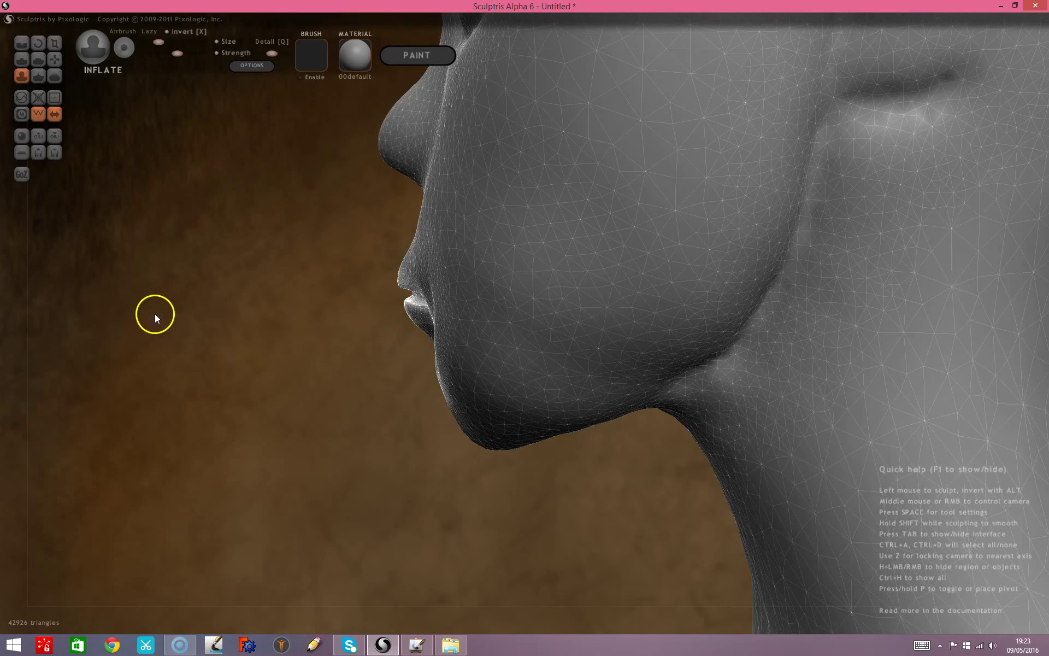
pyautogui.press('z')
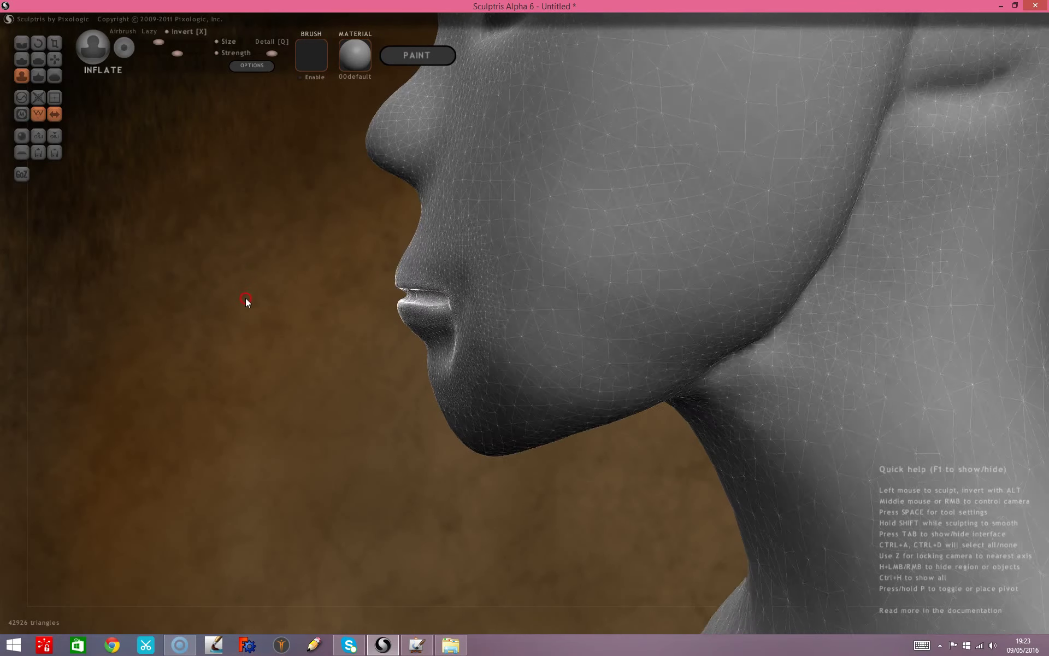
pyautogui.moveTo(247, 290); pyautogui.dragTo(358, 317)
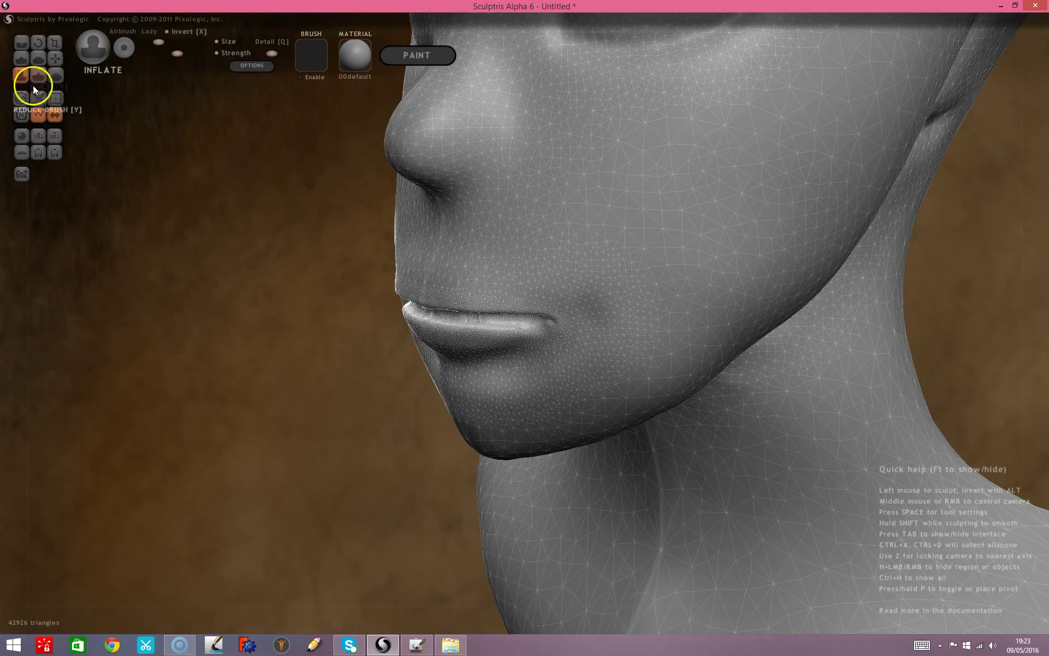
# Smooth both lips with a smaller Smooth brush and soften the upper-lip crease.
pyautogui.click(53, 76)
pyautogui.moveTo(448, 332); pyautogui.dragTo(408, 312)
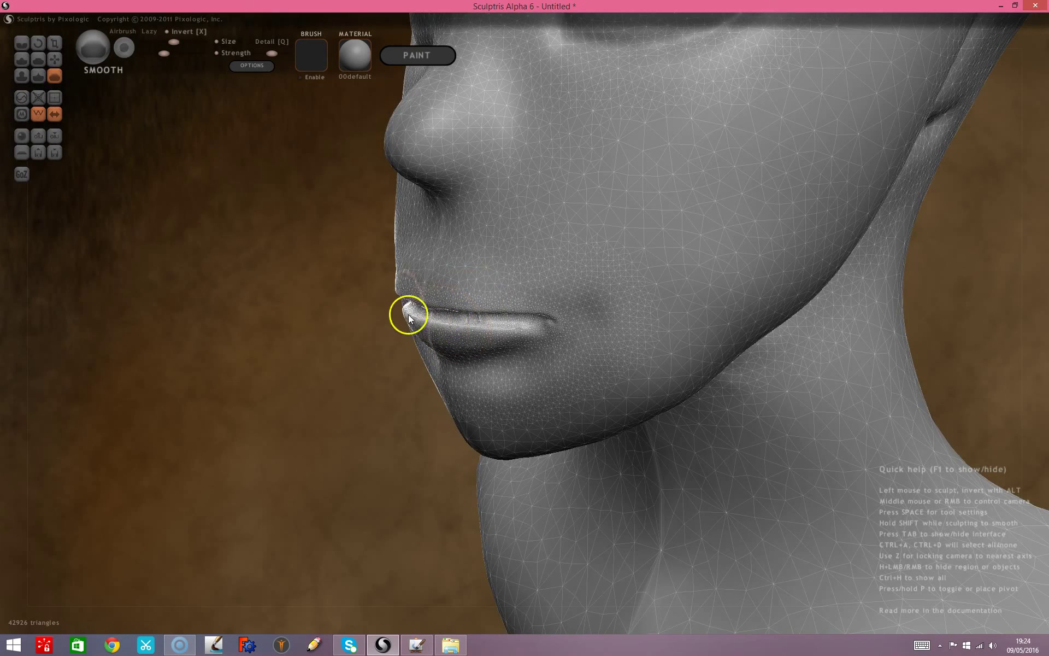
pyautogui.press('space')
pyautogui.moveTo(355, 264); pyautogui.dragTo(357, 278)
pyautogui.moveTo(453, 326)
pyautogui.mouseDown()
pyautogui.moveTo(499, 326)
pyautogui.moveTo(447, 316)
pyautogui.moveTo(524, 328)
pyautogui.moveTo(412, 316)
pyautogui.moveTo(501, 327)
pyautogui.moveTo(438, 326)
pyautogui.mouseUp()
pyautogui.moveTo(231, 400)
pyautogui.mouseDown()
pyautogui.moveTo(122, 355)
pyautogui.moveTo(149, 362)
pyautogui.moveTo(139, 362)
pyautogui.moveTo(332, 304)
pyautogui.mouseUp()
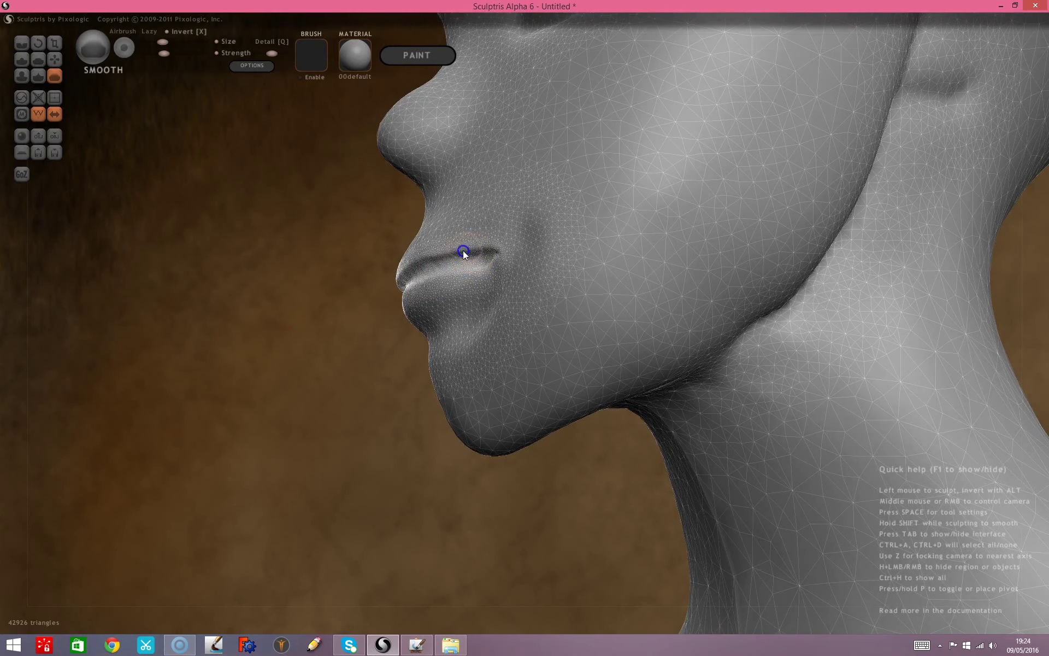
pyautogui.moveTo(479, 258)
pyautogui.mouseDown()
pyautogui.moveTo(428, 253)
pyautogui.moveTo(468, 255)
pyautogui.mouseUp()
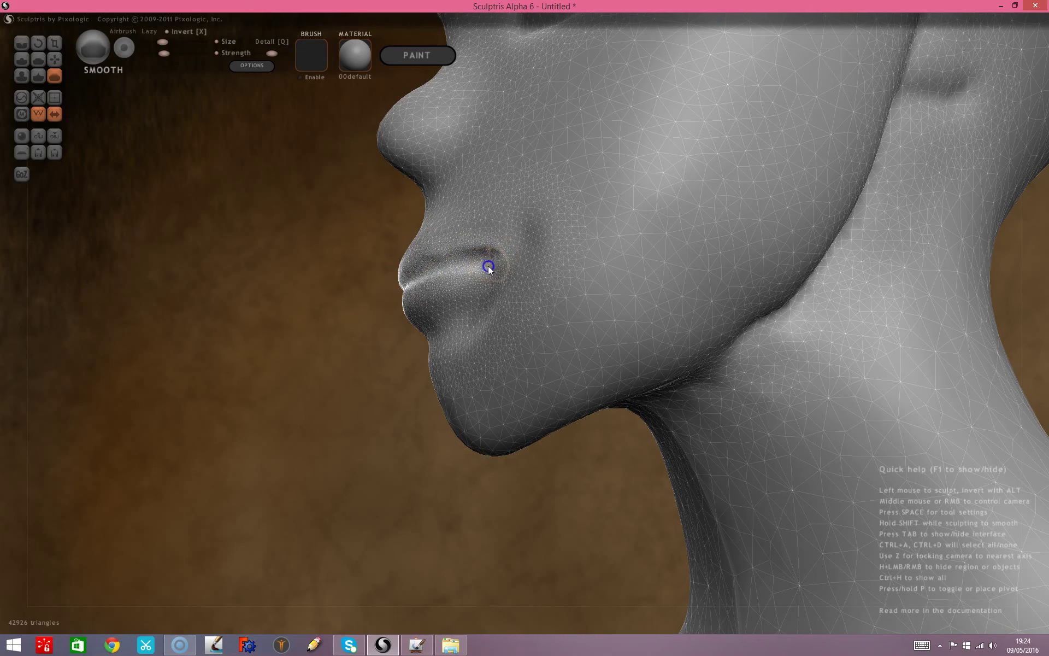
pyautogui.moveTo(382, 306)
pyautogui.mouseDown()
pyautogui.moveTo(228, 323)
pyautogui.moveTo(394, 375)
pyautogui.moveTo(347, 359)
pyautogui.mouseUp()
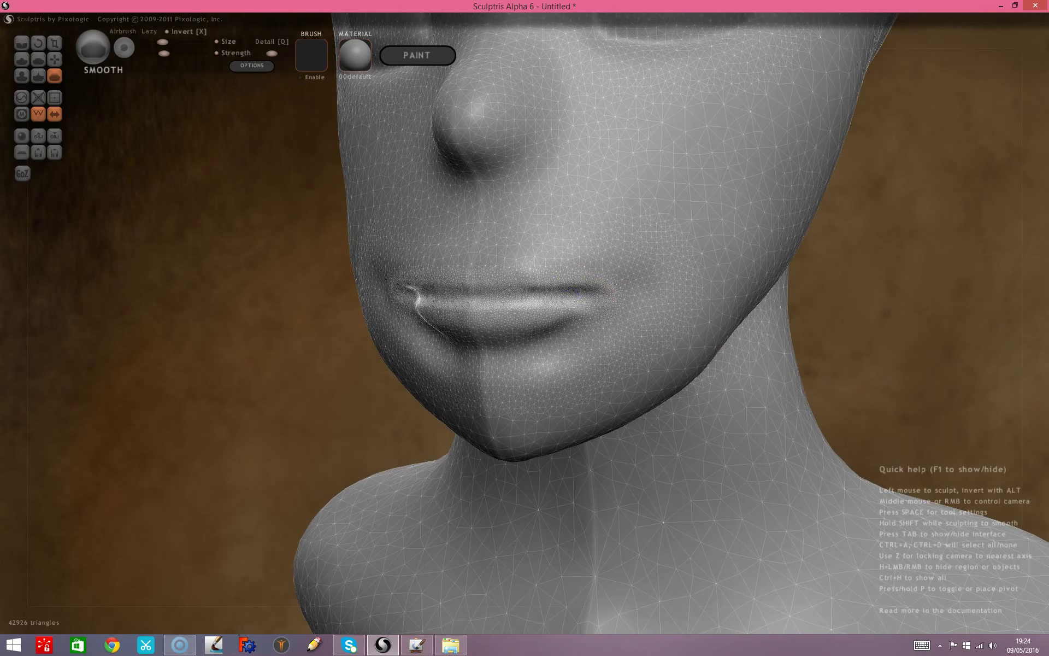
# Pinch the lip line into a sharp crease with two Pinch strokes.
pyautogui.click(19, 59)
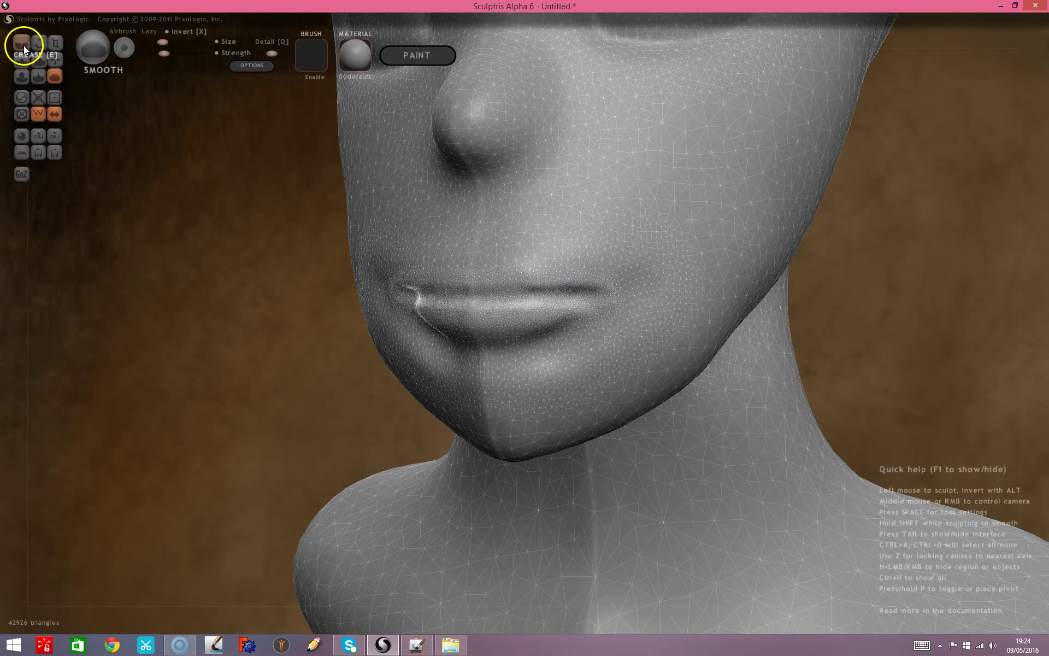
pyautogui.click(23, 42)
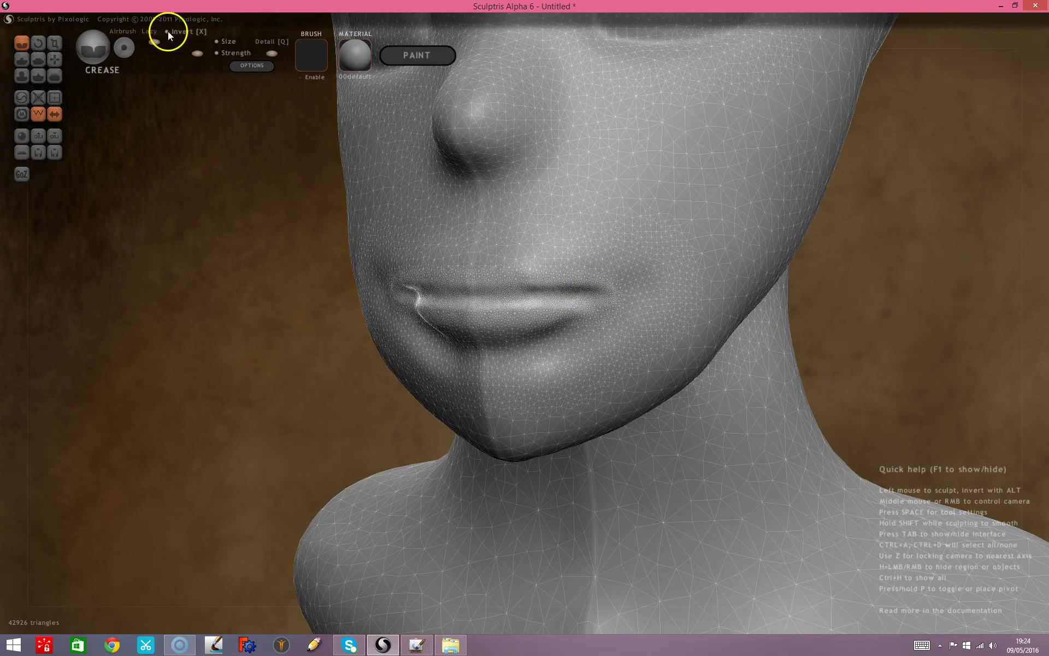
pyautogui.click(38, 77)
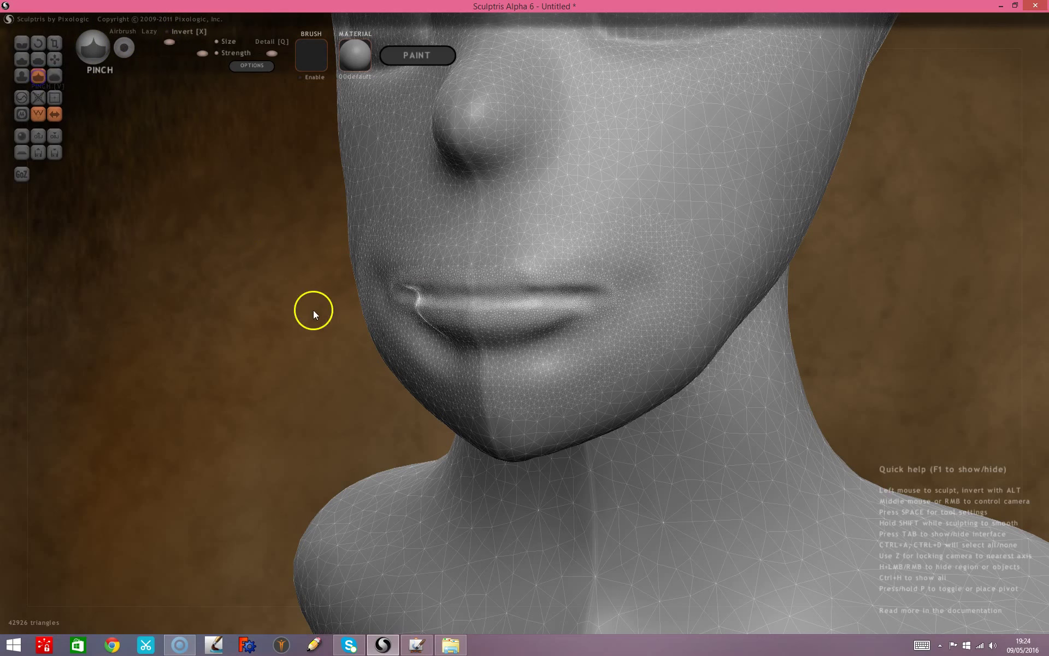
pyautogui.moveTo(495, 298)
pyautogui.mouseDown()
pyautogui.moveTo(621, 298)
pyautogui.moveTo(480, 307)
pyautogui.moveTo(409, 335)
pyautogui.mouseUp()
pyautogui.moveTo(408, 335)
pyautogui.mouseDown(button='right')
pyautogui.moveTo(133, 332)
pyautogui.moveTo(326, 344)
pyautogui.moveTo(377, 313)
pyautogui.moveTo(380, 322)
pyautogui.moveTo(343, 311)
pyautogui.mouseUp(button='right')
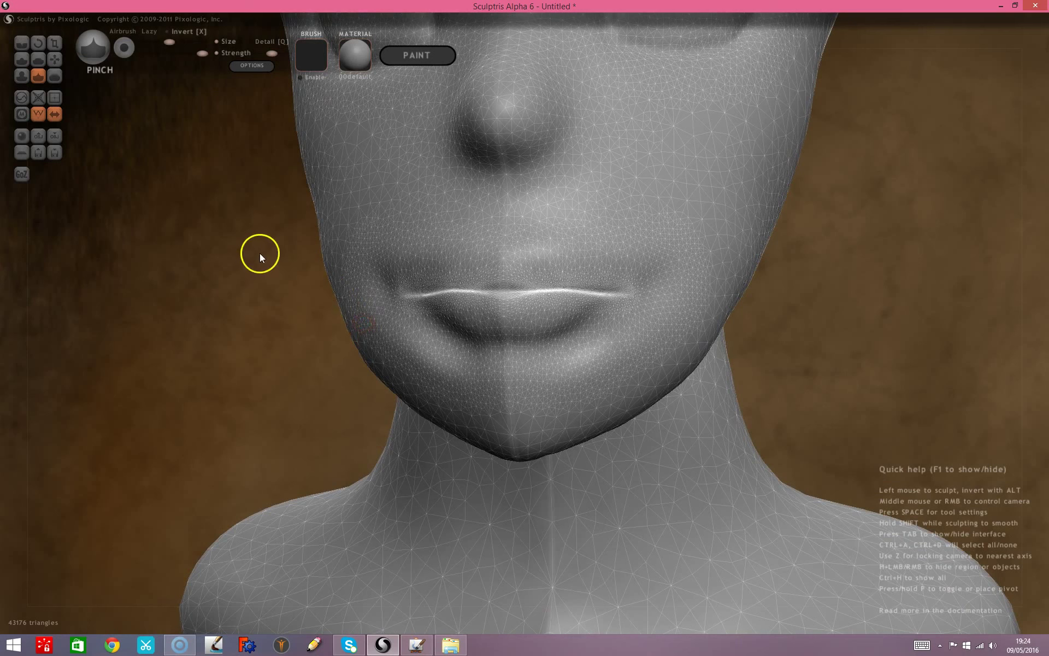
# Try a Lazy-steadied Inflate stroke on the lower lip, then undo it.
pyautogui.click(21, 74)
pyautogui.click(213, 41)
pyautogui.click(156, 43)
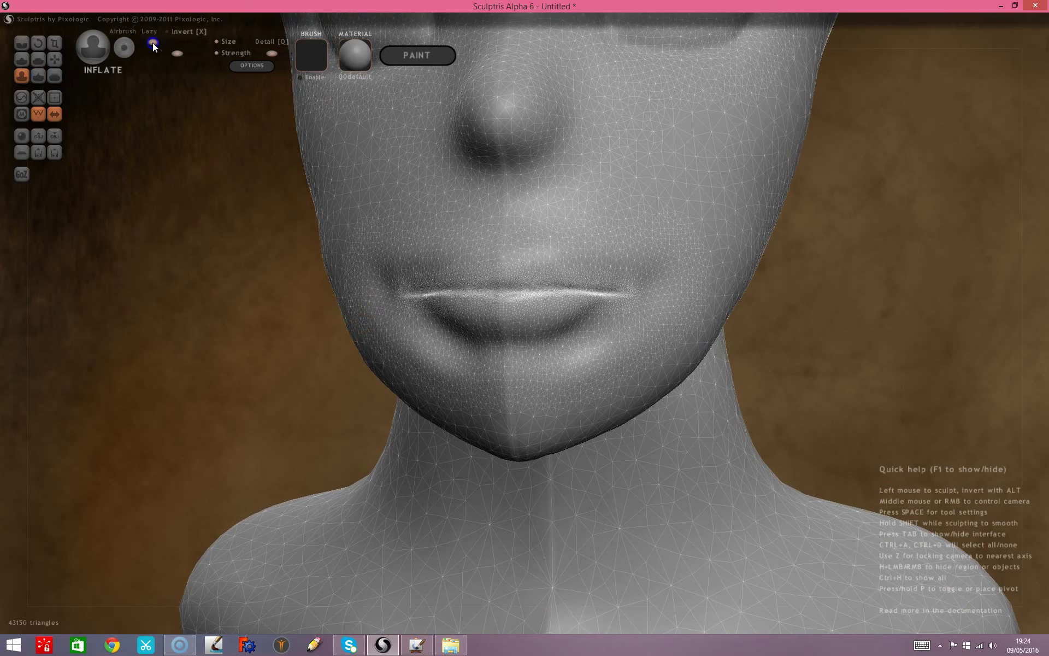
pyautogui.moveTo(503, 335)
pyautogui.mouseDown()
pyautogui.moveTo(504, 298)
pyautogui.moveTo(582, 293)
pyautogui.mouseUp()
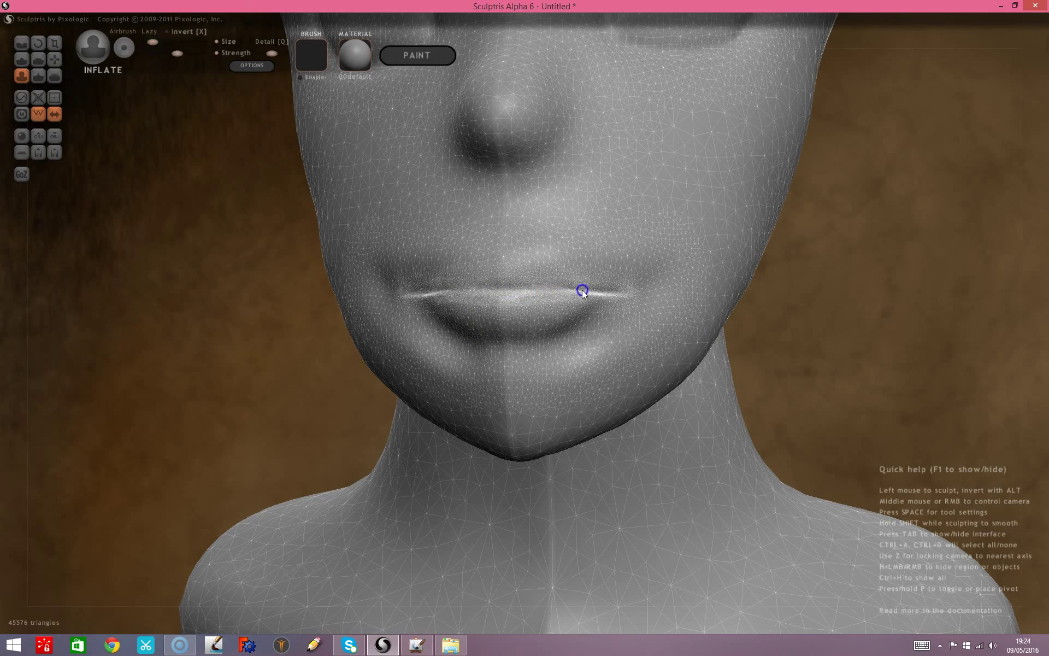
pyautogui.hotkey('ctrl', 'z')
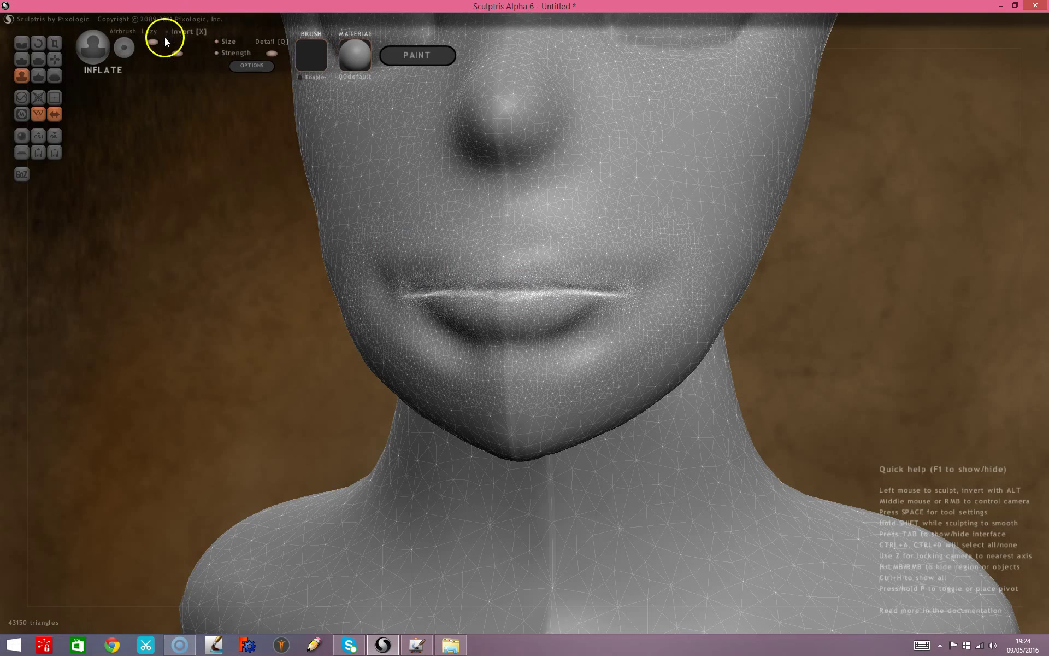
# Sweep the Reduce Brush across the lips to thin out the mesh.
pyautogui.click(21, 97)
pyautogui.moveTo(566, 312)
pyautogui.mouseDown()
pyautogui.moveTo(530, 300)
pyautogui.moveTo(543, 290)
pyautogui.moveTo(477, 290)
pyautogui.moveTo(568, 292)
pyautogui.moveTo(449, 297)
pyautogui.moveTo(597, 293)
pyautogui.moveTo(555, 290)
pyautogui.moveTo(586, 289)
pyautogui.mouseUp()
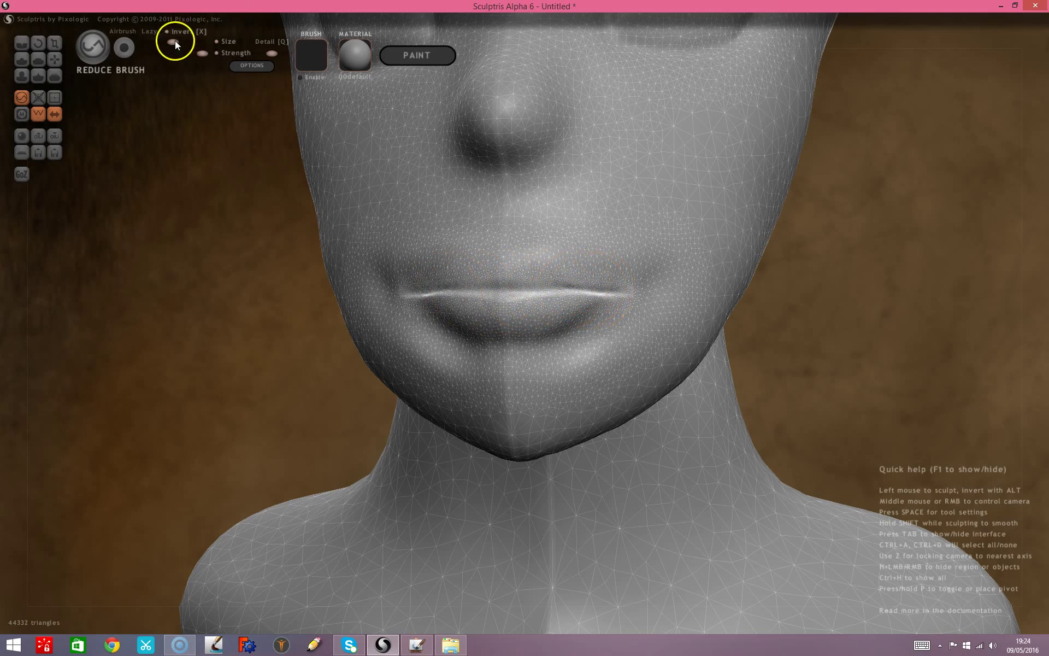
pyautogui.moveTo(508, 290)
pyautogui.mouseDown()
pyautogui.moveTo(562, 292)
pyautogui.moveTo(406, 300)
pyautogui.moveTo(623, 296)
pyautogui.moveTo(473, 296)
pyautogui.mouseUp()
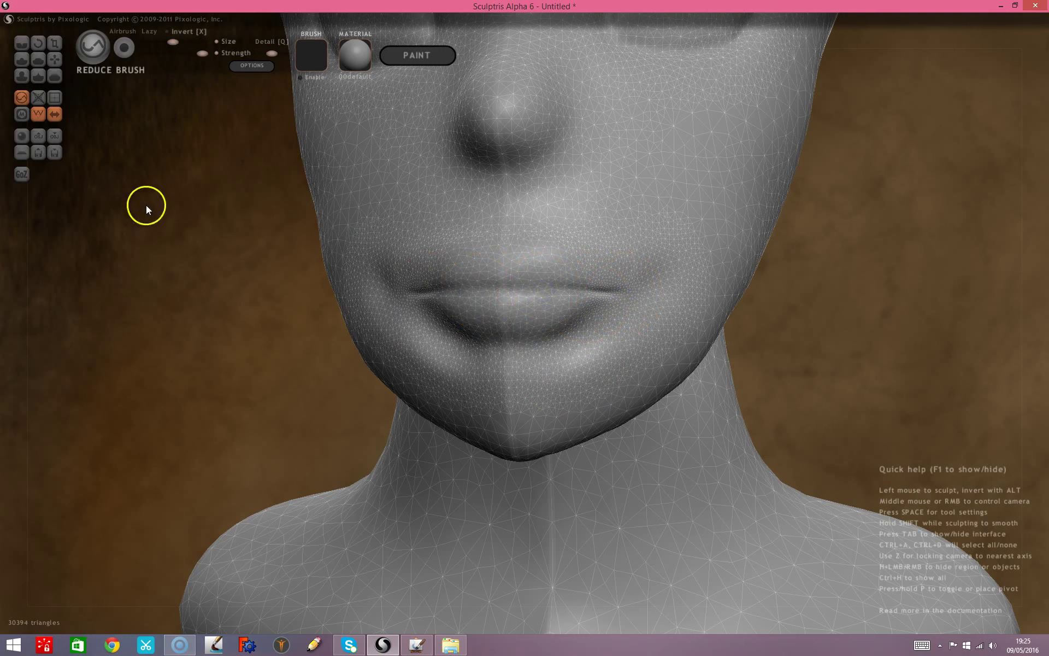
# Undo the last reduction, inflate the lip line with a smaller brush, and smooth the upper lip.
pyautogui.hotkey('ctrl', 'z')
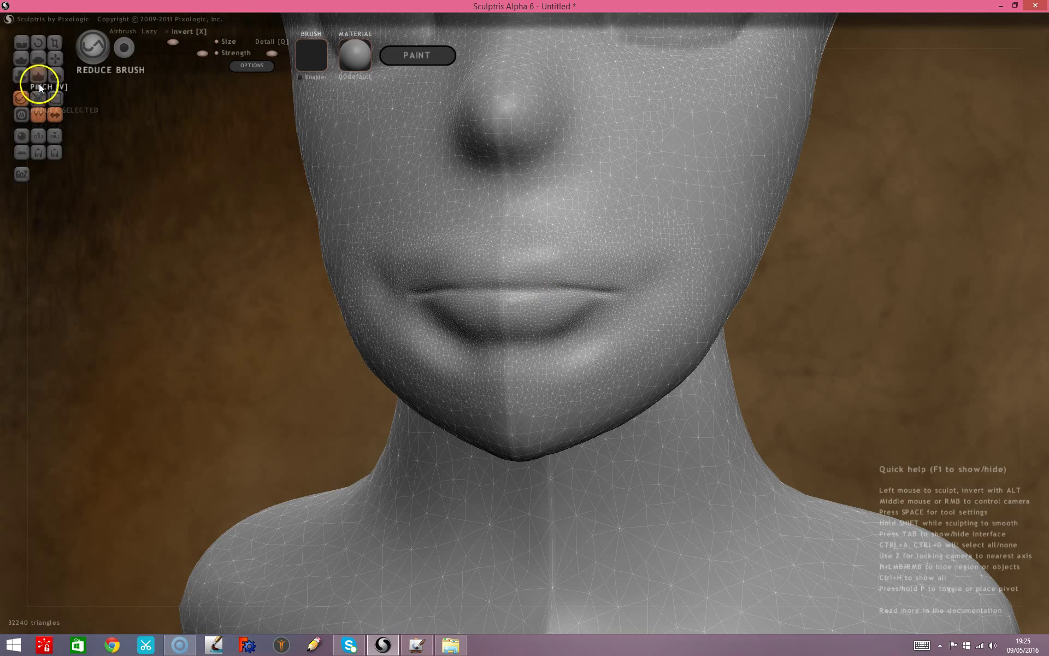
pyautogui.click(22, 75)
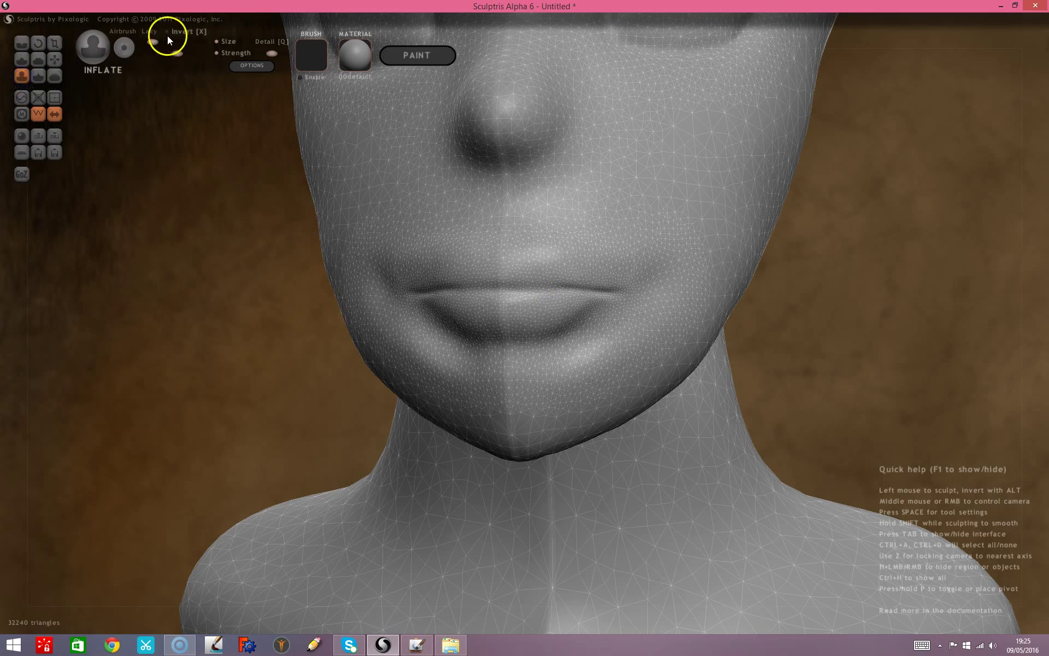
pyautogui.moveTo(508, 292); pyautogui.dragTo(404, 293)
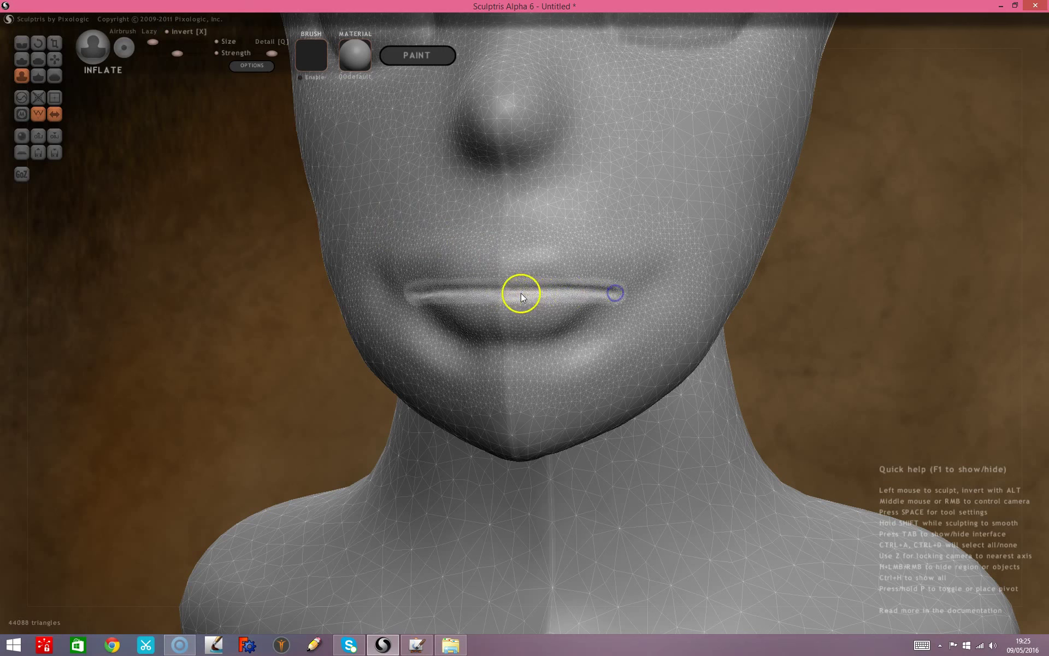
pyautogui.press('space')
pyautogui.press('space')
pyautogui.moveTo(525, 228); pyautogui.dragTo(529, 238)
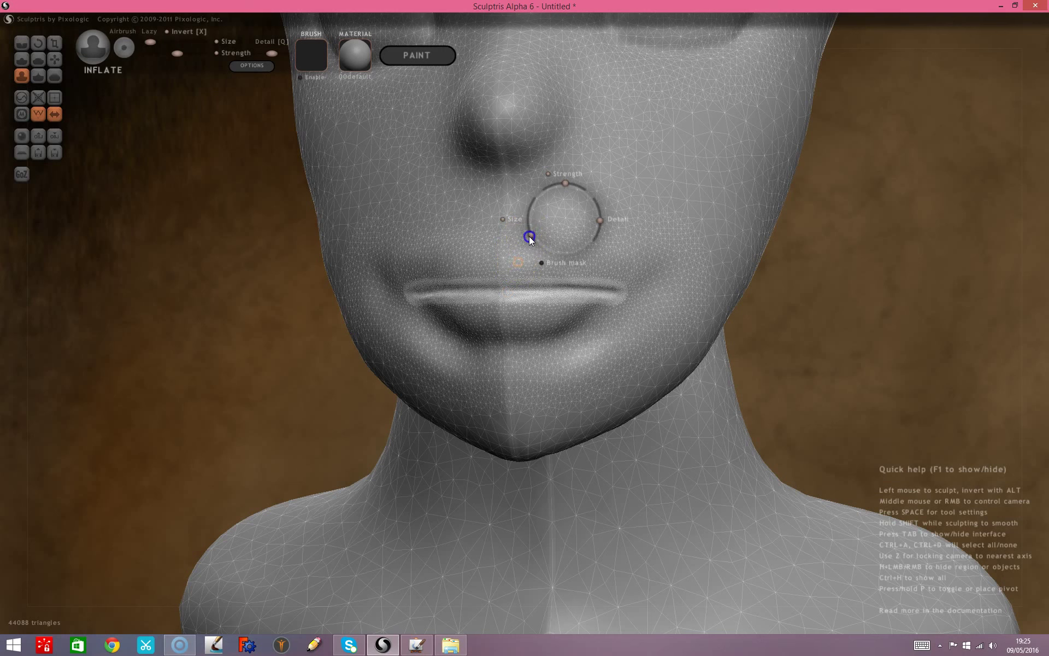
pyautogui.moveTo(503, 290); pyautogui.dragTo(609, 290)
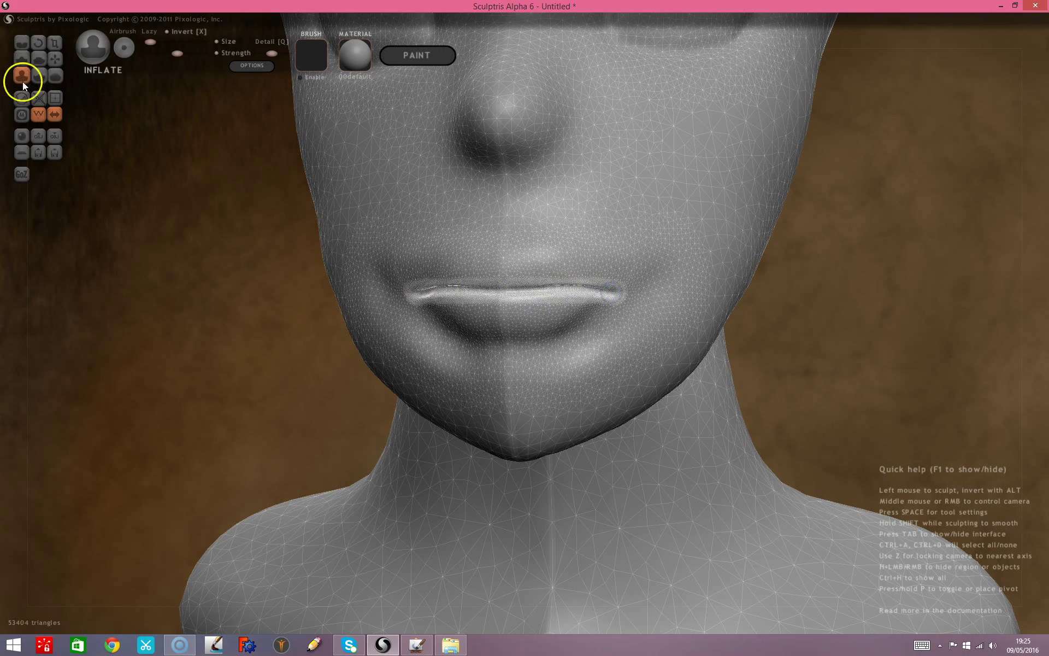
pyautogui.click(56, 76)
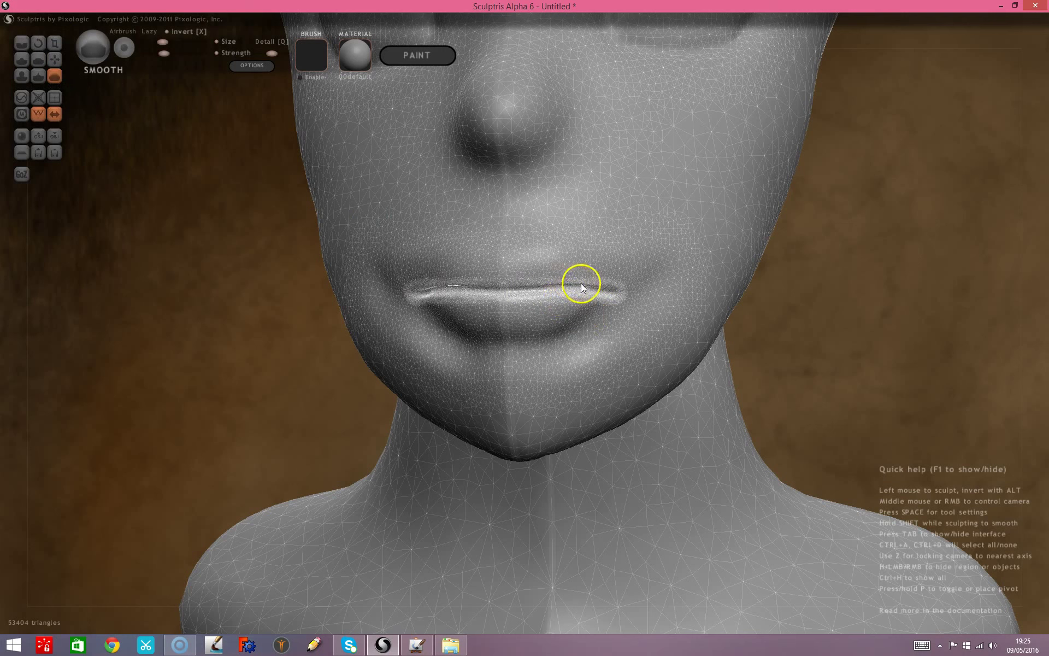
pyautogui.moveTo(539, 290); pyautogui.dragTo(596, 283)
pyautogui.moveTo(475, 294)
pyautogui.mouseDown()
pyautogui.moveTo(425, 294)
pyautogui.moveTo(589, 285)
pyautogui.mouseUp()
# Sweep a smaller Reduce Brush across the lips, then view the whole head in left profile.
pyautogui.click(21, 98)
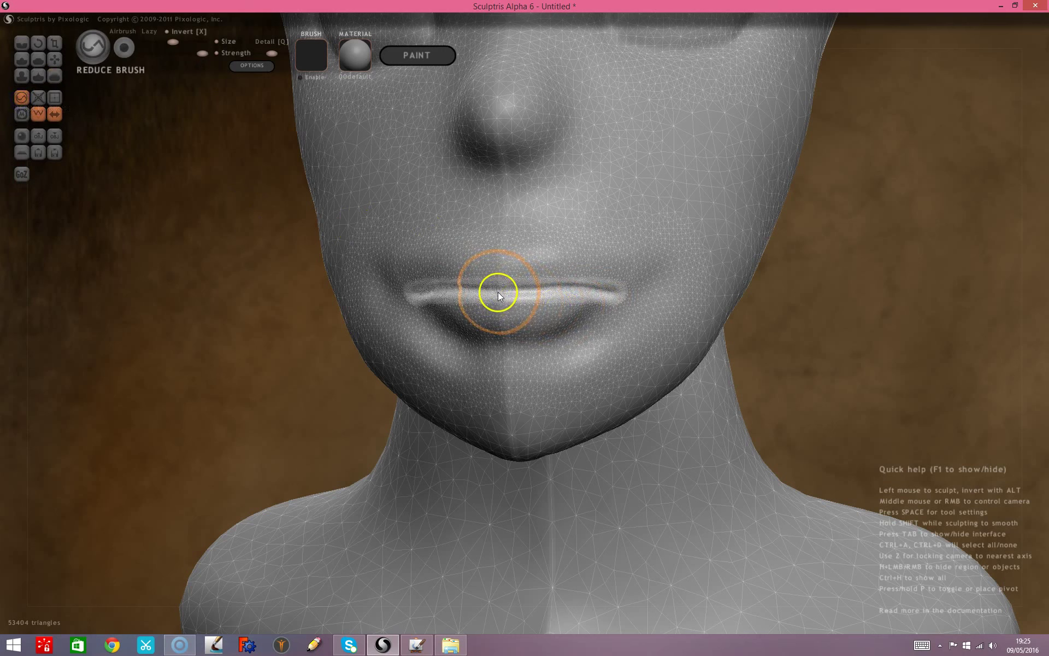
pyautogui.press('space')
pyautogui.moveTo(512, 244); pyautogui.dragTo(502, 250)
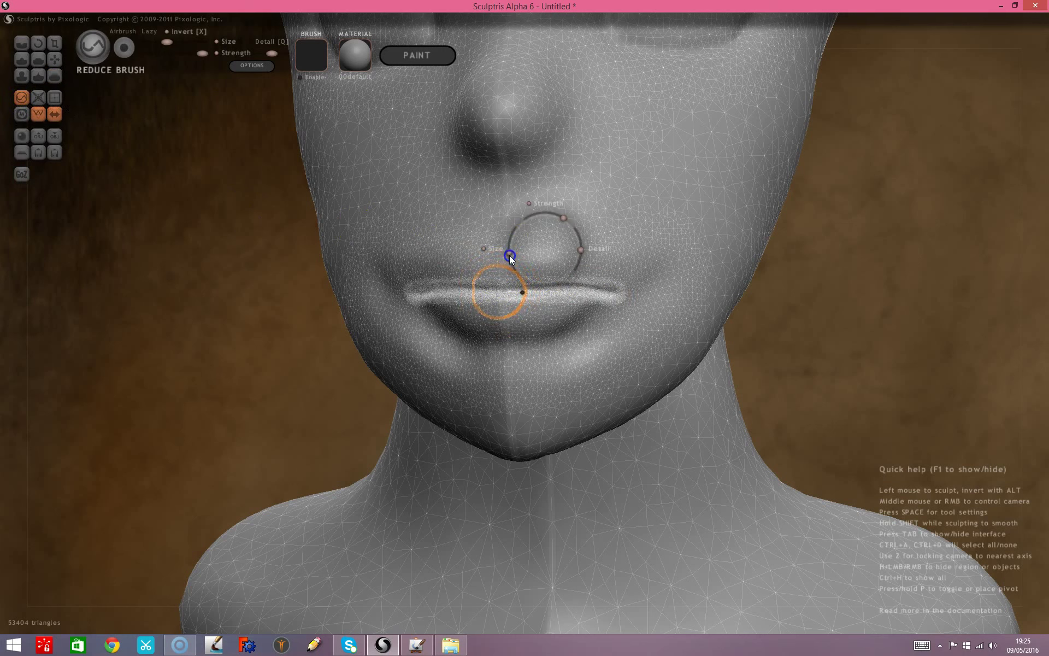
pyautogui.moveTo(499, 293)
pyautogui.mouseDown()
pyautogui.moveTo(621, 293)
pyautogui.moveTo(468, 300)
pyautogui.mouseUp()
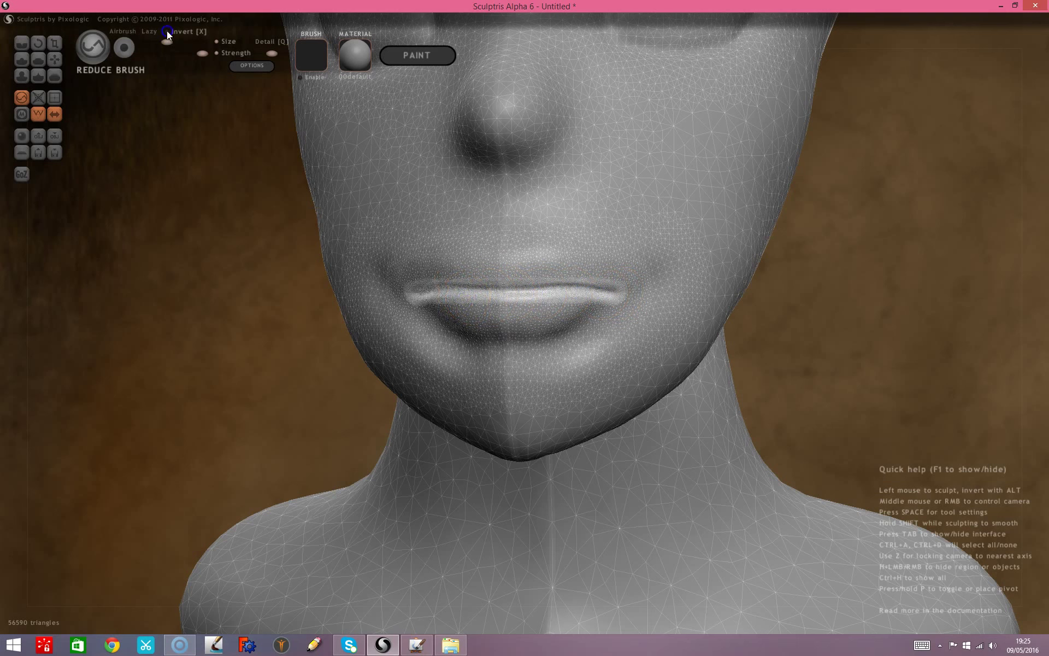
pyautogui.moveTo(589, 304)
pyautogui.mouseDown()
pyautogui.moveTo(539, 285)
pyautogui.moveTo(614, 287)
pyautogui.moveTo(452, 300)
pyautogui.moveTo(644, 293)
pyautogui.moveTo(421, 323)
pyautogui.moveTo(393, 292)
pyautogui.mouseUp()
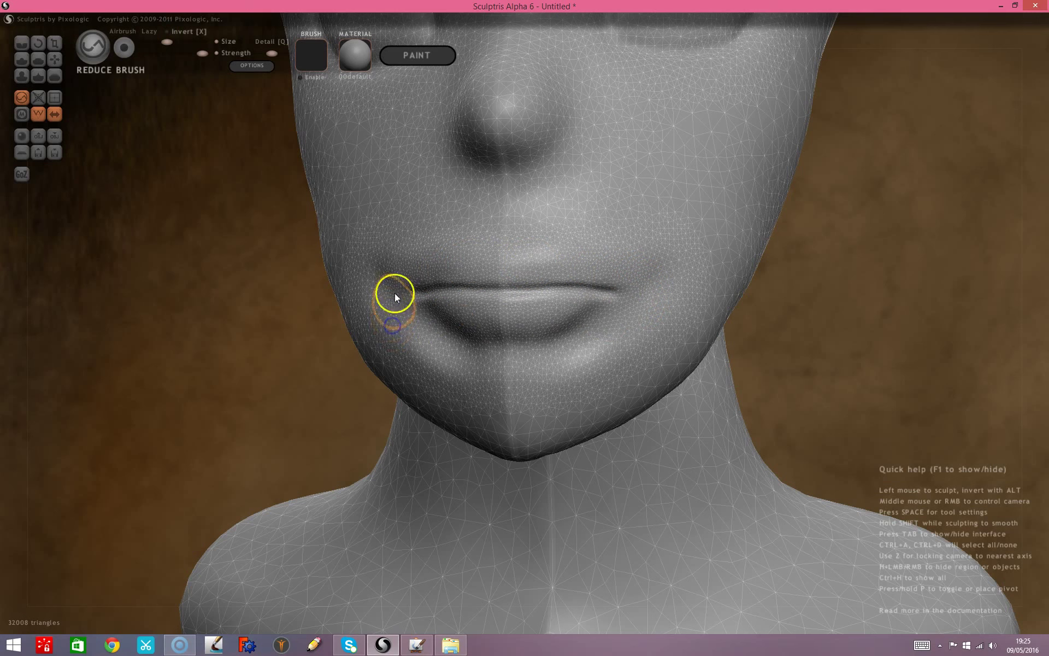
pyautogui.moveTo(881, 338); pyautogui.dragTo(686, 349, button='right')
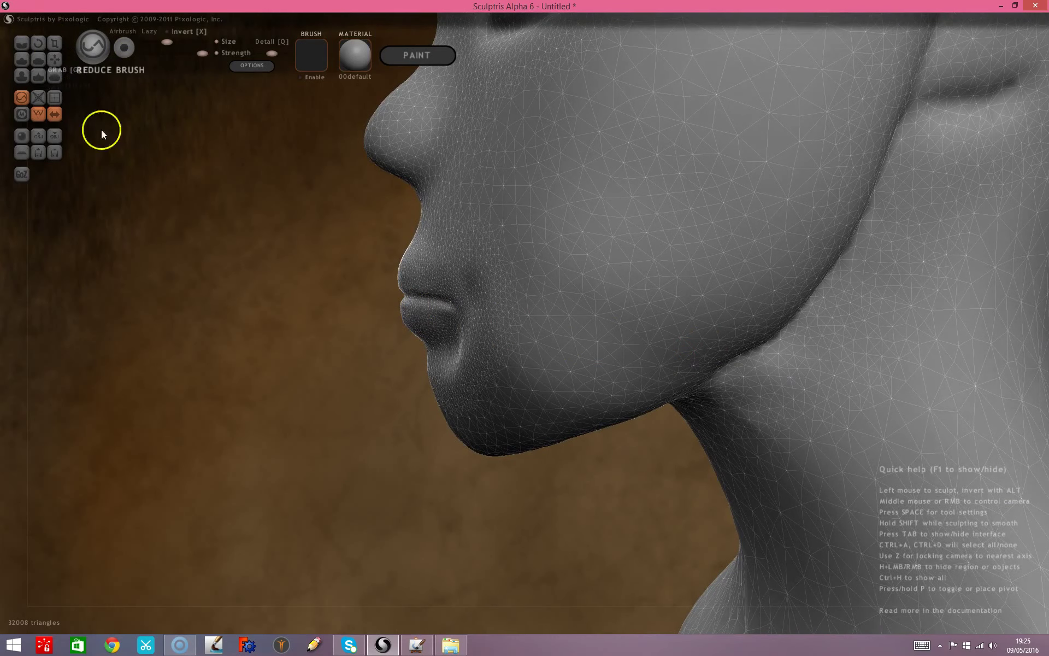
pyautogui.press('z')
pyautogui.scroll(-3, 254, 316)
pyautogui.moveTo(273, 317); pyautogui.dragTo(266, 321, button='right')
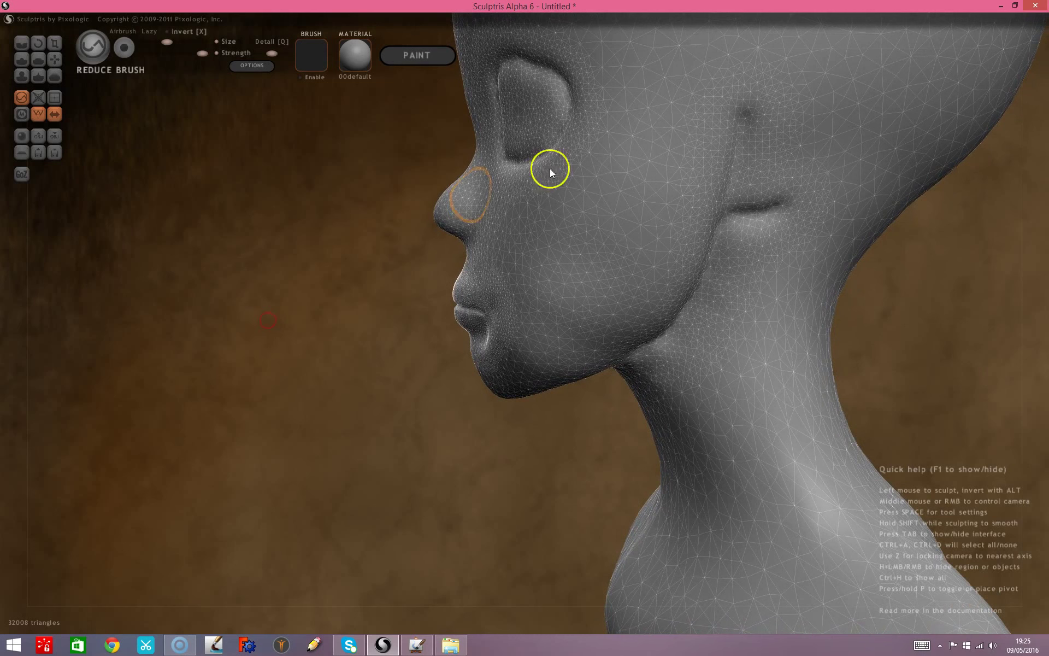
# Enlarge the Grab brush, pull the lower lip and chin, and undo the distorted pull.
pyautogui.click(55, 59)
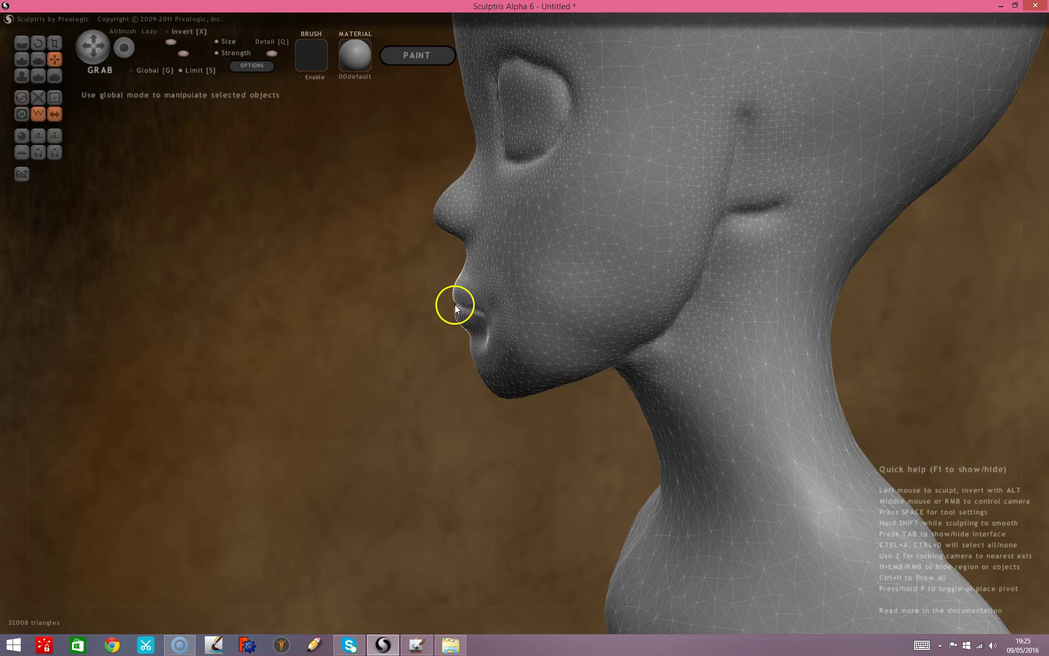
pyautogui.press('space')
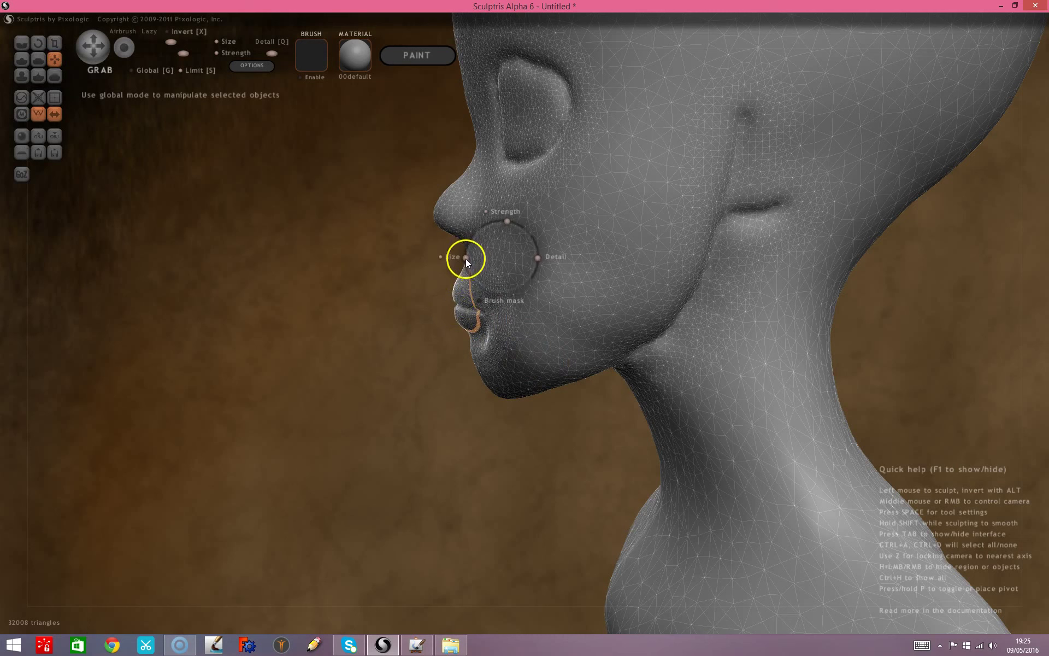
pyautogui.moveTo(466, 258); pyautogui.dragTo(468, 243)
pyautogui.moveTo(485, 332); pyautogui.dragTo(480, 320)
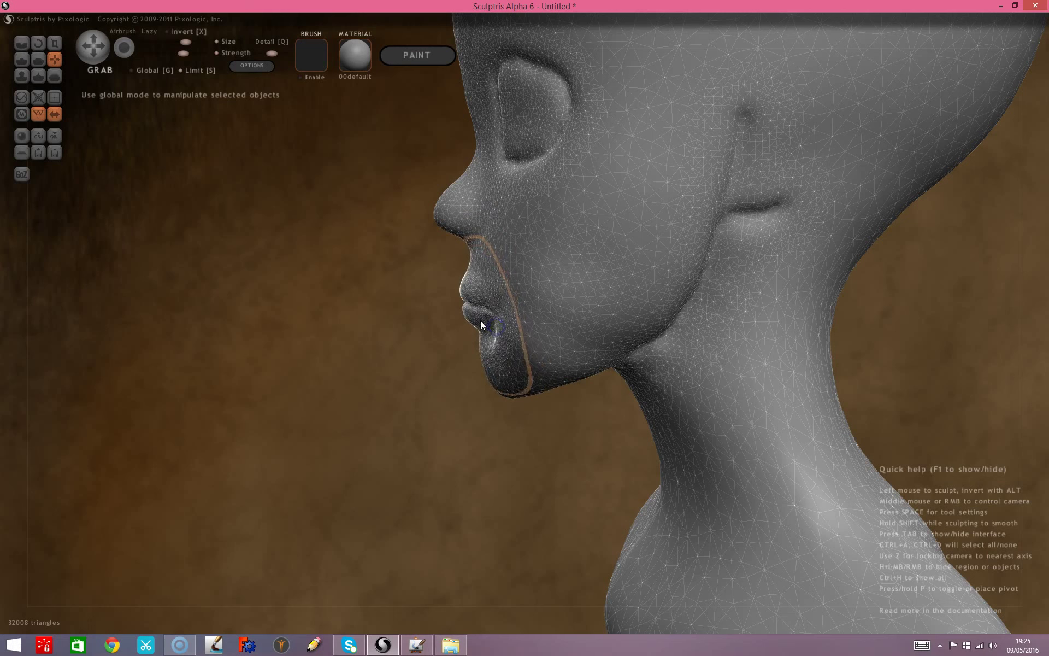
pyautogui.hotkey('ctrl', 'z')
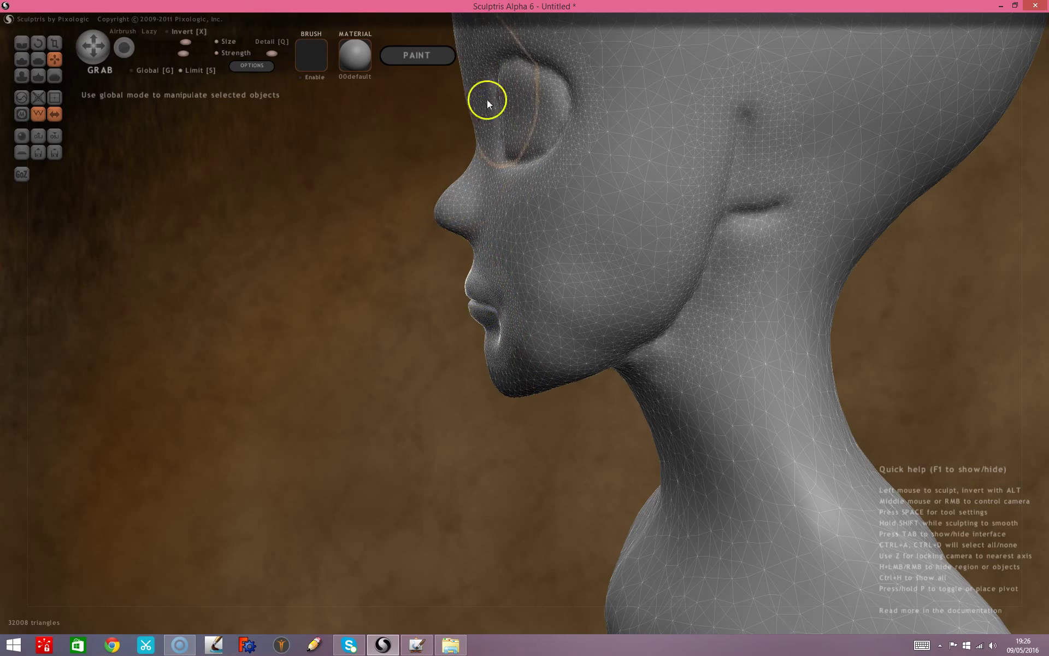
# In exact right-side view, pull the lower lip and mouth area slightly forward.
pyautogui.moveTo(389, 401)
pyautogui.mouseDown(button='right')
pyautogui.moveTo(627, 393)
pyautogui.moveTo(466, 421)
pyautogui.moveTo(365, 399)
pyautogui.mouseUp(button='right')
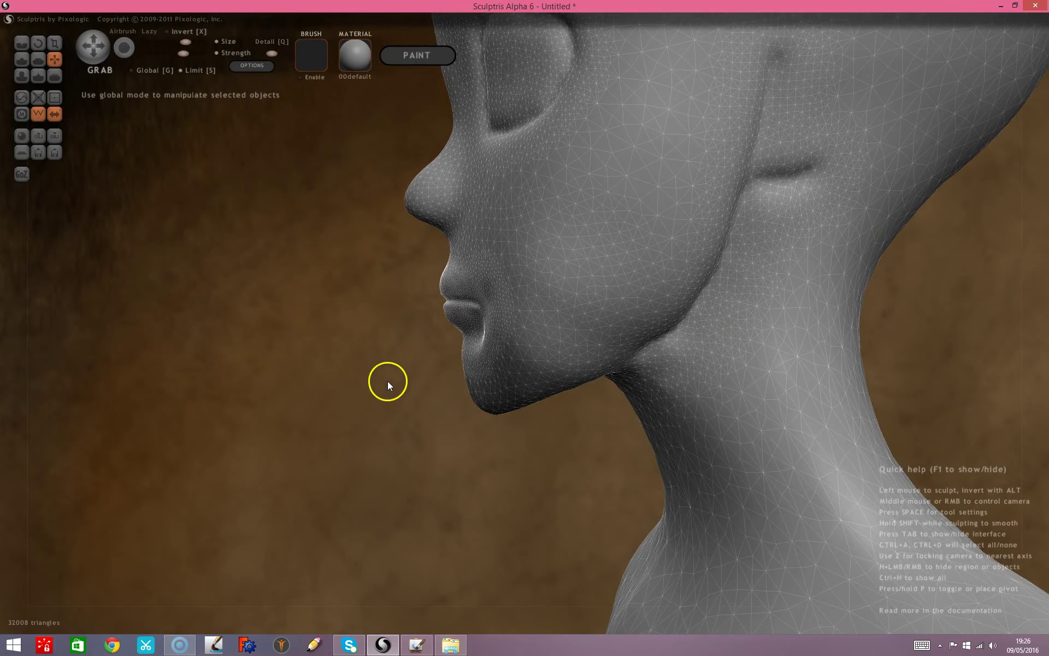
pyautogui.press('z')
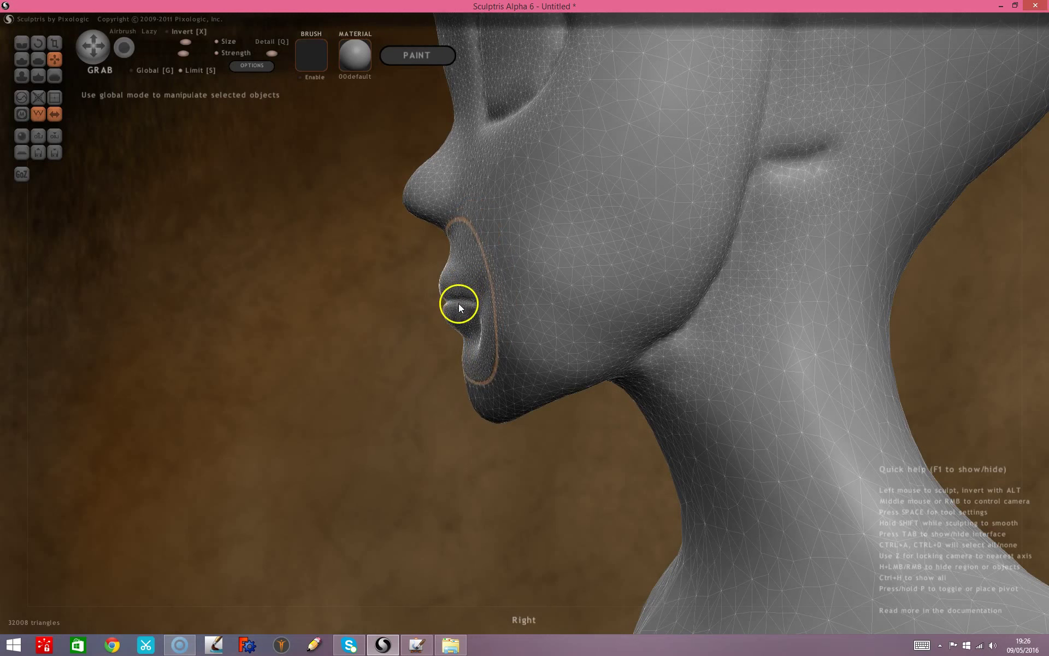
pyautogui.moveTo(484, 320); pyautogui.dragTo(495, 315)
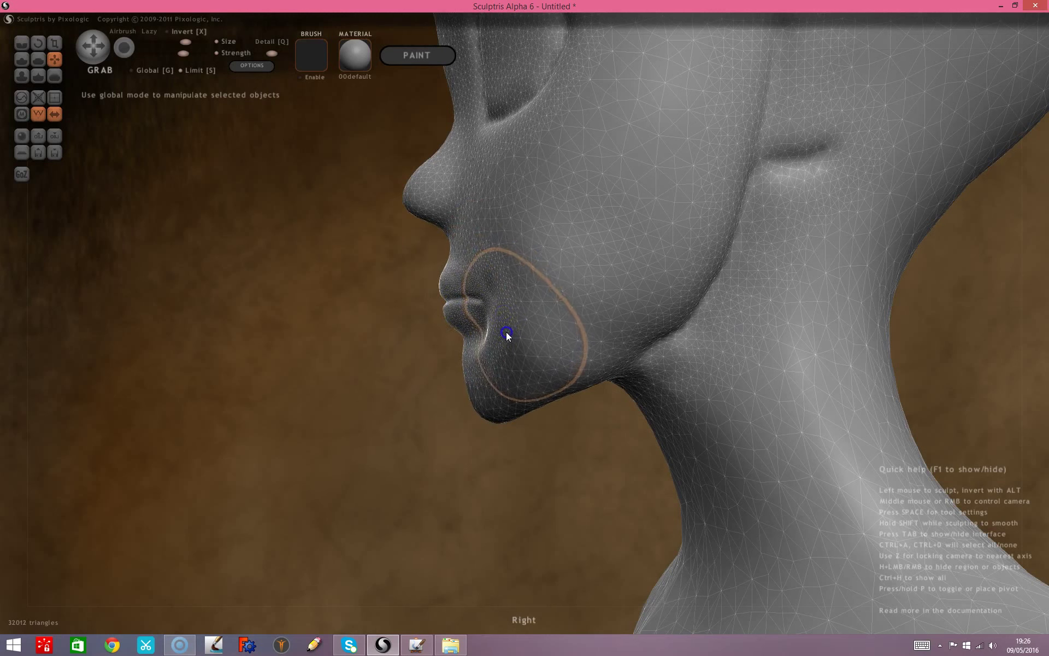
pyautogui.moveTo(515, 307); pyautogui.dragTo(441, 305)
pyautogui.moveTo(441, 305); pyautogui.dragTo(418, 319, button='right')
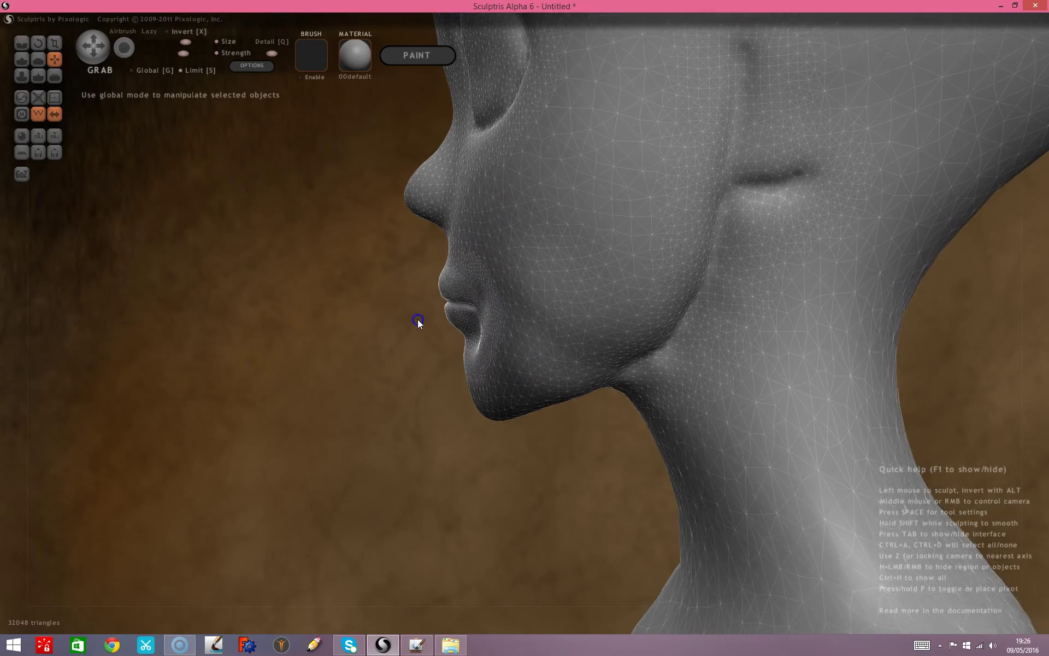
pyautogui.press('z')
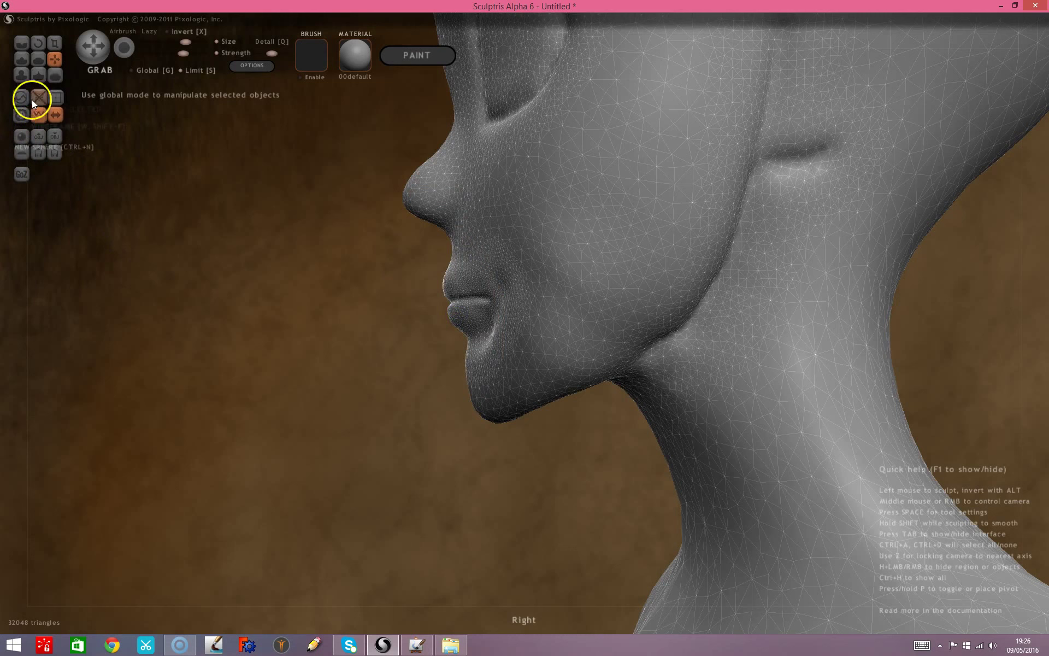
# Enlarge the Inflate brush and swell the chin and lower lip.
pyautogui.click(22, 75)
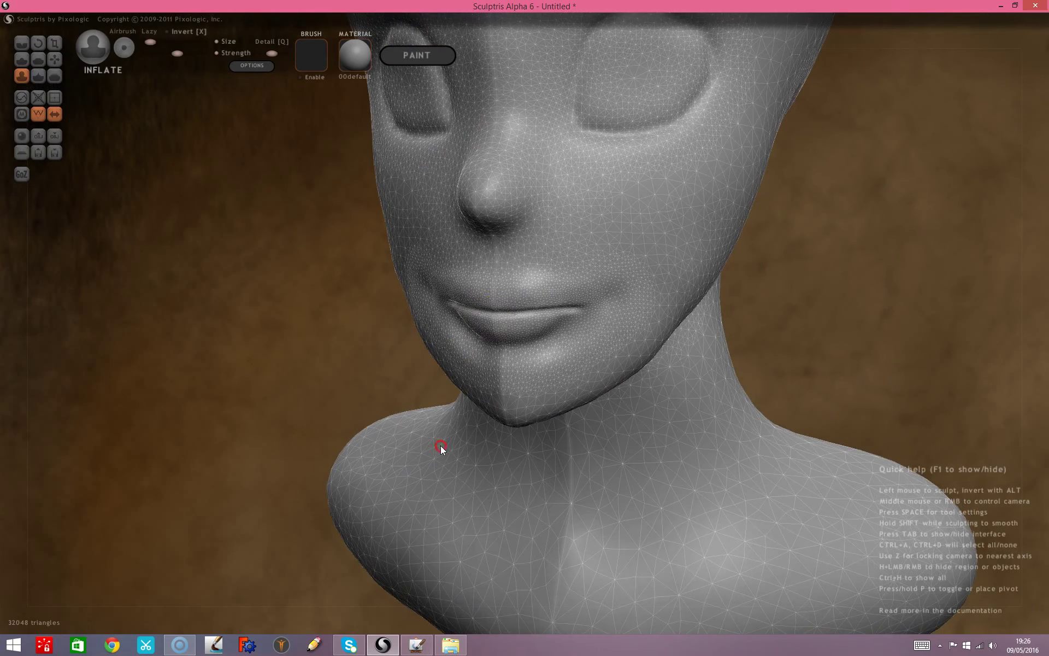
pyautogui.moveTo(285, 431); pyautogui.dragTo(440, 445, button='right')
pyautogui.press('space')
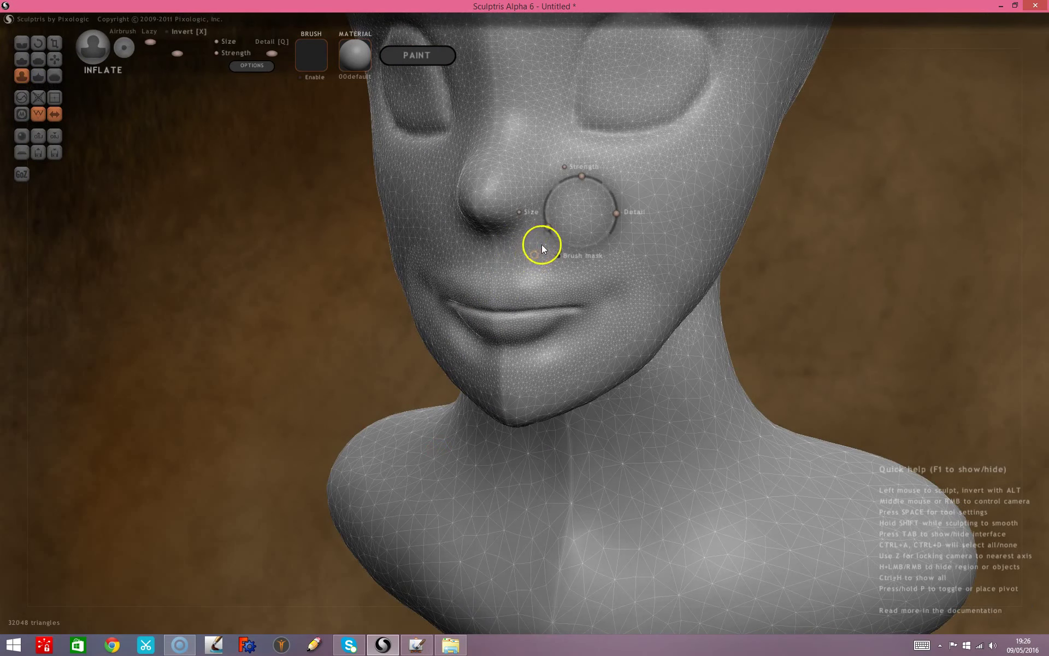
pyautogui.moveTo(549, 223)
pyautogui.mouseDown()
pyautogui.moveTo(544, 206)
pyautogui.moveTo(515, 254)
pyautogui.moveTo(475, 253)
pyautogui.moveTo(548, 269)
pyautogui.moveTo(339, 320)
pyautogui.moveTo(186, 319)
pyautogui.moveTo(209, 317)
pyautogui.mouseUp()
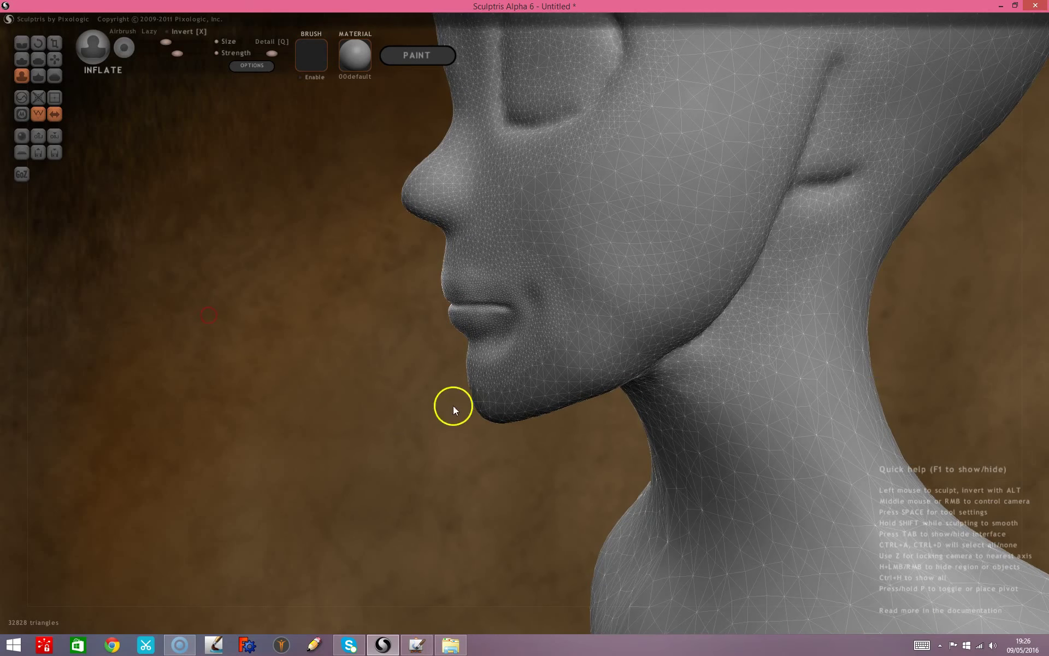
pyautogui.moveTo(468, 375); pyautogui.dragTo(475, 397)
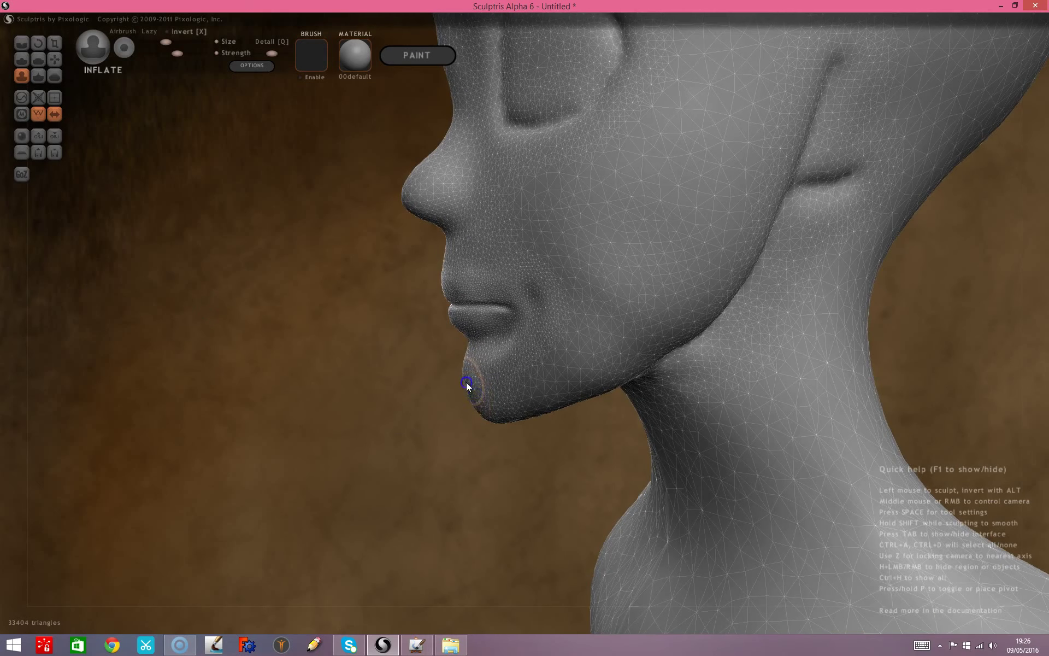
pyautogui.moveTo(389, 392); pyautogui.dragTo(350, 391)
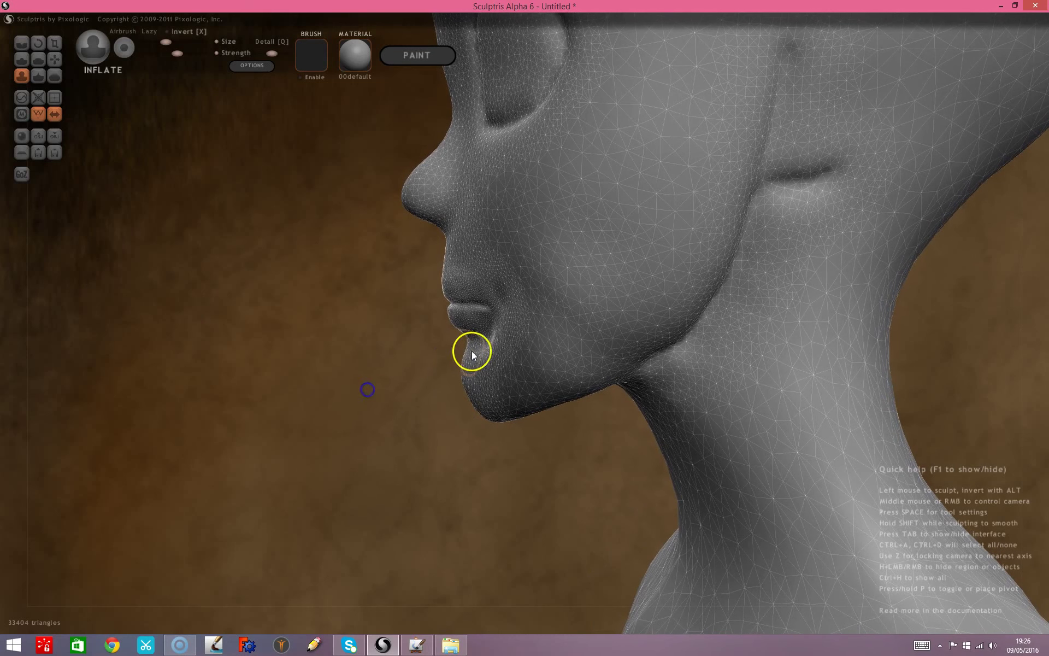
pyautogui.moveTo(471, 351); pyautogui.dragTo(468, 345)
# From a straight-on front view, further fill out the chin region and lower lip.
pyautogui.moveTo(463, 346); pyautogui.dragTo(553, 356, button='middle')
pyautogui.moveTo(486, 377); pyautogui.dragTo(602, 369)
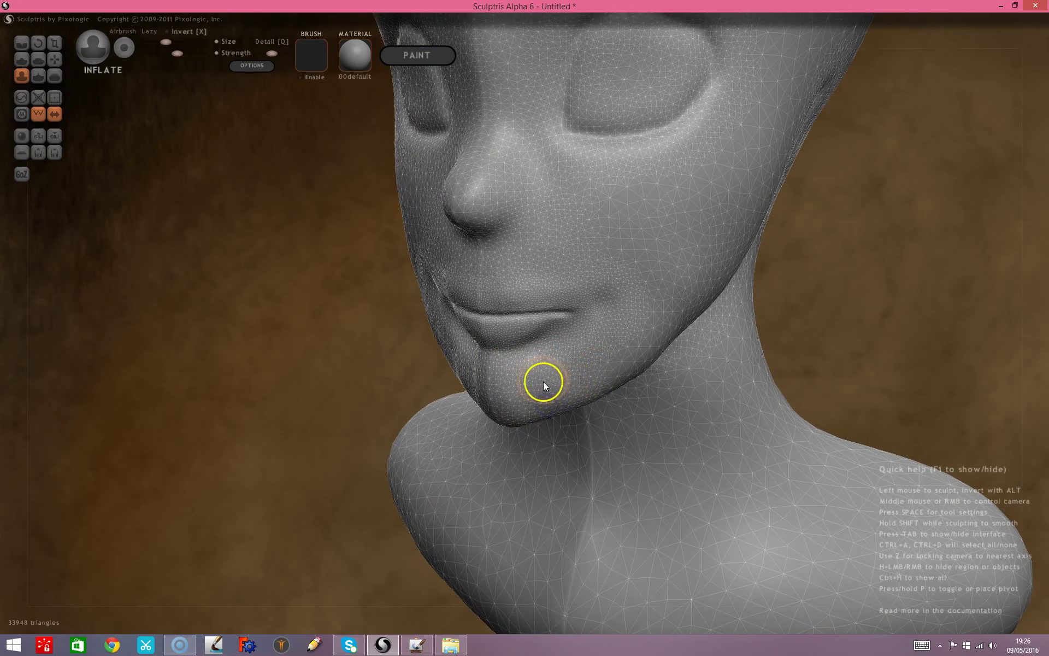
pyautogui.moveTo(855, 305); pyautogui.dragTo(934, 280, button='middle')
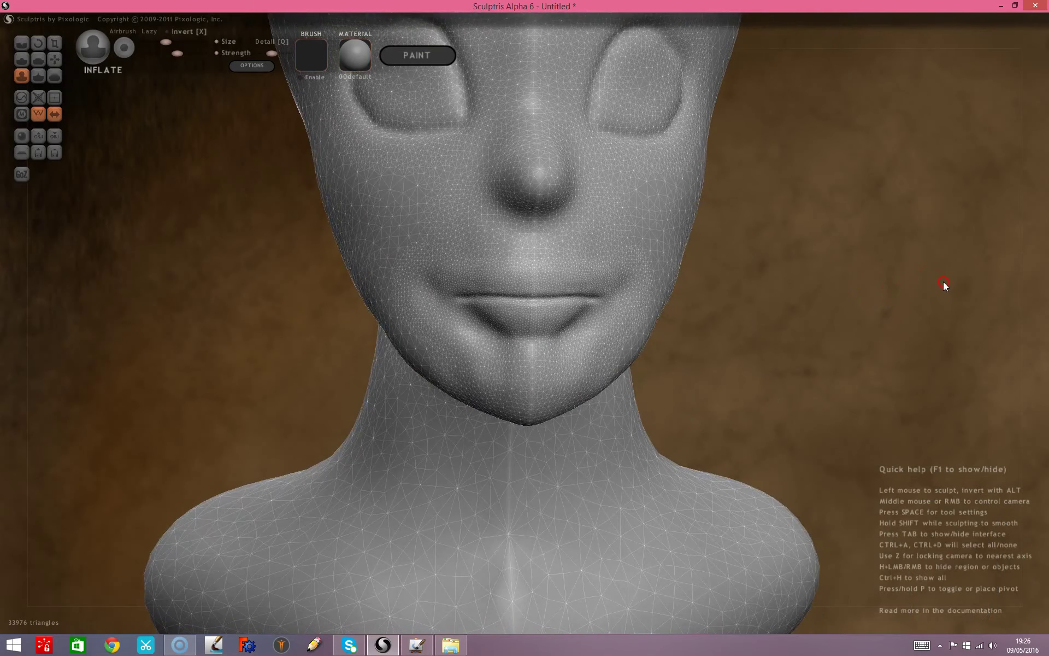
pyautogui.moveTo(578, 316)
pyautogui.mouseDown()
pyautogui.moveTo(567, 351)
pyautogui.moveTo(566, 335)
pyautogui.moveTo(543, 351)
pyautogui.mouseUp()
pyautogui.moveTo(471, 342); pyautogui.dragTo(450, 349)
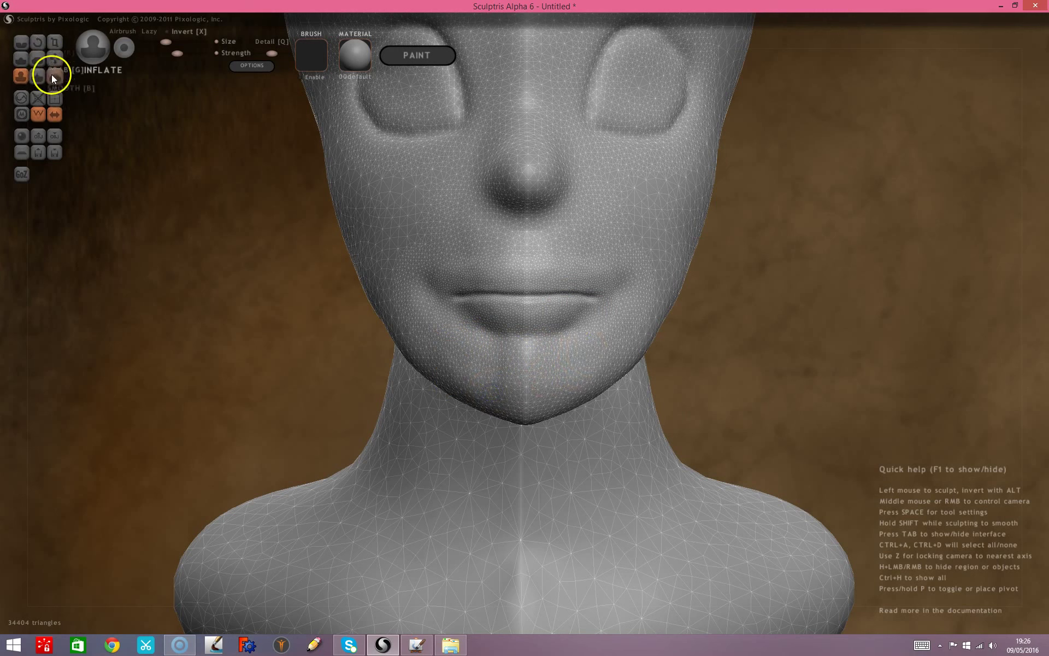
# Reduce mesh density at the lip corner and nearby cheek, checking with wireframe toggled.
pyautogui.click(22, 98)
pyautogui.moveTo(614, 293); pyautogui.dragTo(545, 396)
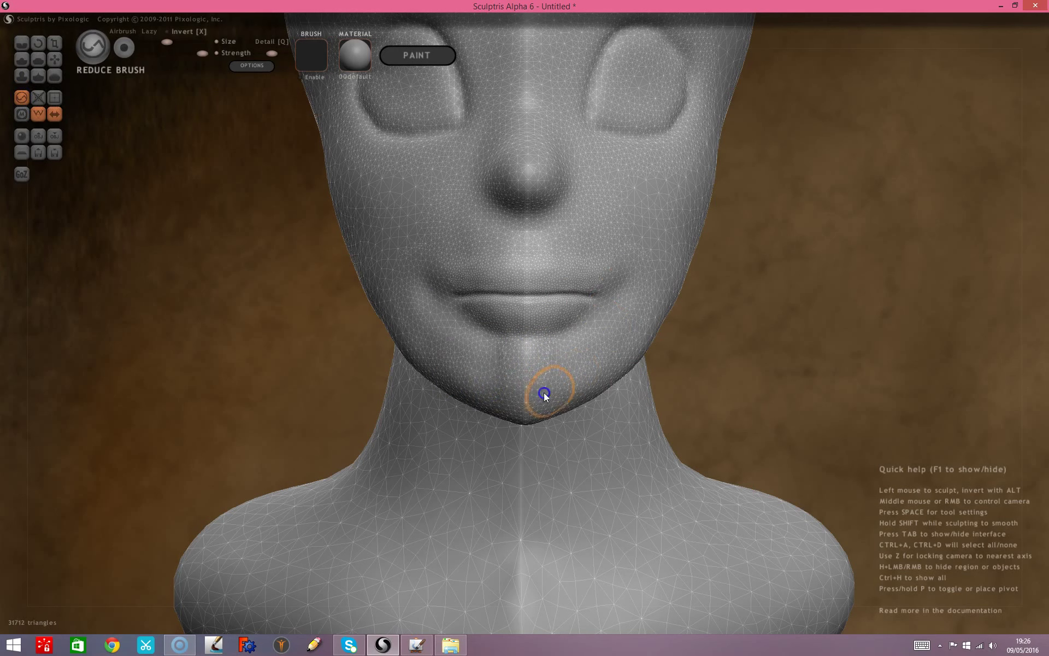
pyautogui.moveTo(433, 345); pyautogui.dragTo(461, 354)
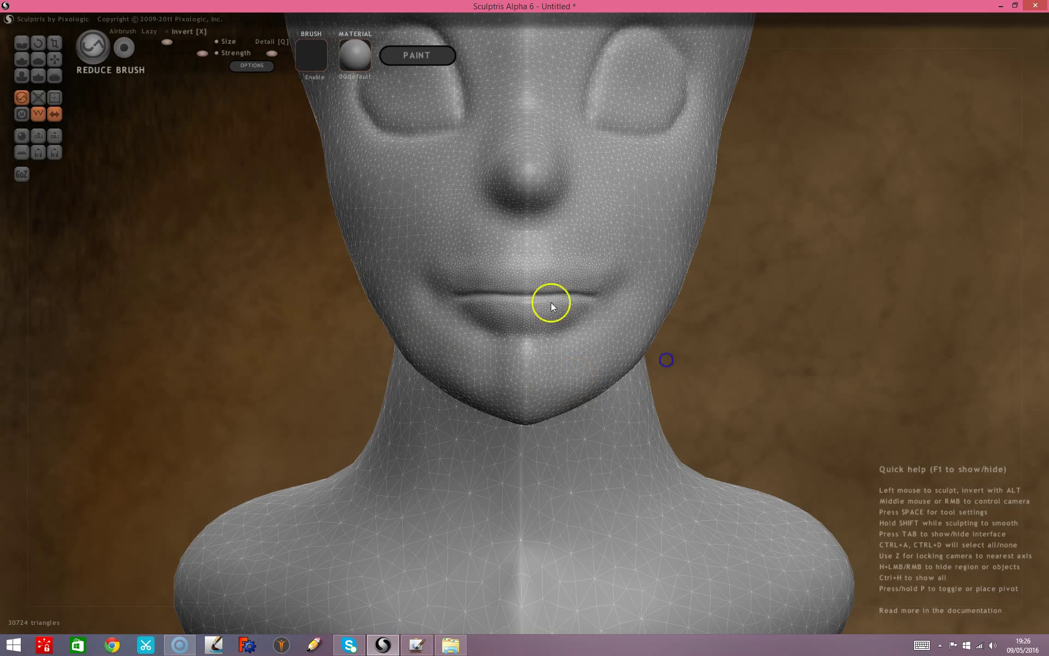
pyautogui.click(38, 112)
pyautogui.click(38, 112)
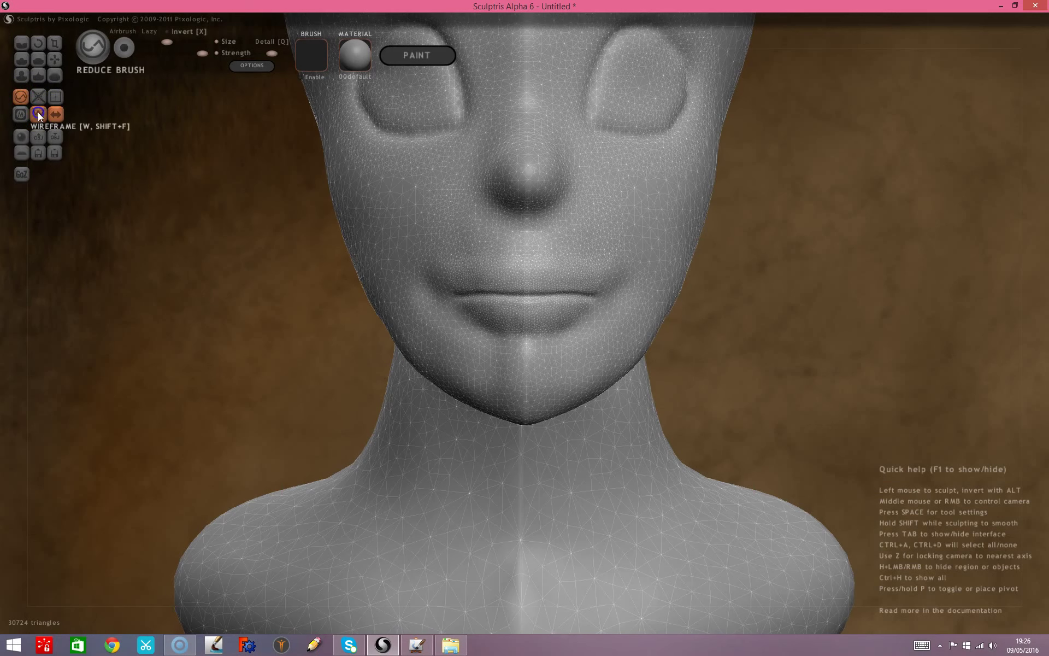
# Reduce the lower lip, upper lip, chin and cheeks down to 24612 triangles.
pyautogui.moveTo(553, 323); pyautogui.dragTo(488, 343)
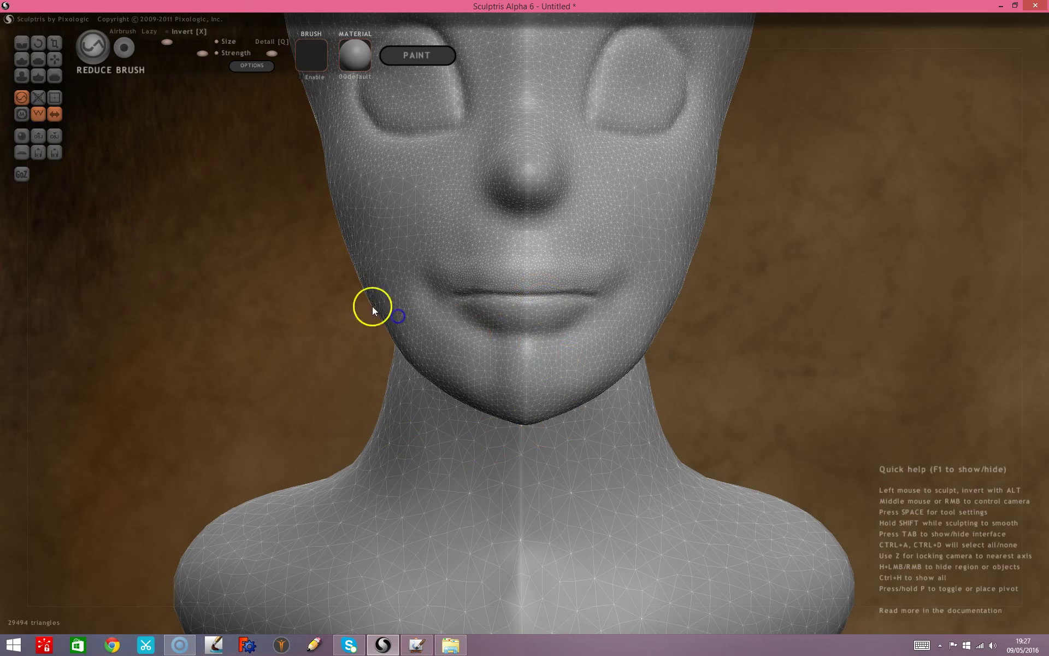
pyautogui.moveTo(487, 264); pyautogui.dragTo(614, 274)
pyautogui.moveTo(620, 347); pyautogui.dragTo(337, 316)
pyautogui.moveTo(355, 250); pyautogui.dragTo(778, 276)
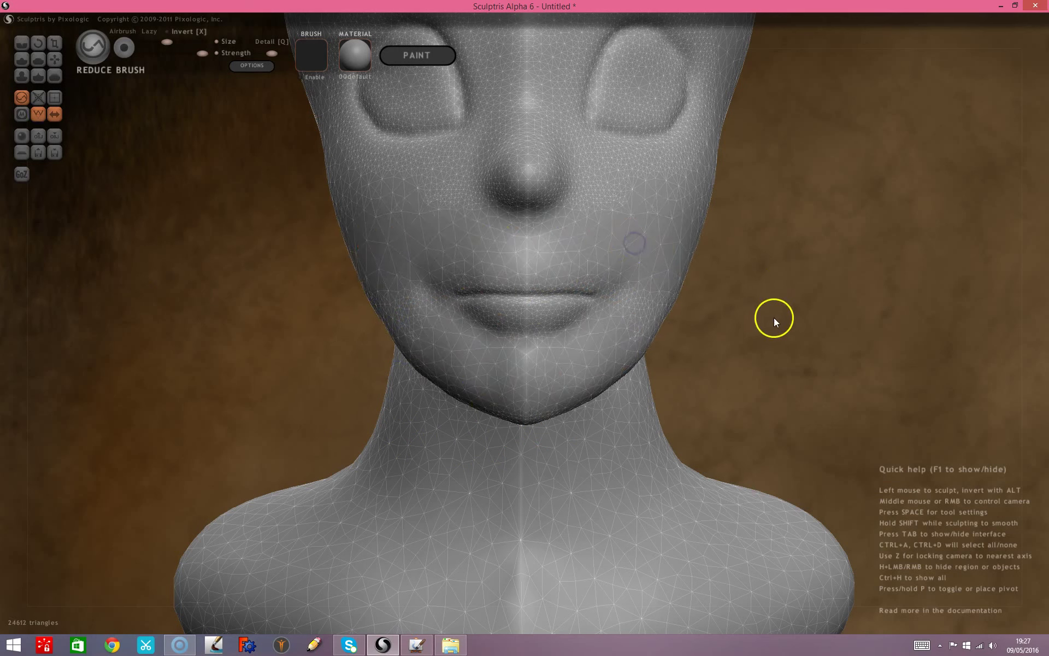
pyautogui.moveTo(774, 317); pyautogui.dragTo(540, 332)
pyautogui.click(40, 113)
pyautogui.click(39, 113)
pyautogui.moveTo(146, 370)
pyautogui.mouseDown()
pyautogui.moveTo(343, 400)
pyautogui.moveTo(329, 319)
pyautogui.moveTo(343, 342)
pyautogui.moveTo(372, 349)
pyautogui.mouseUp()
# With a smaller Grab brush, pull the left mouth corner outward and lift the upper lip centre.
pyautogui.click(54, 59)
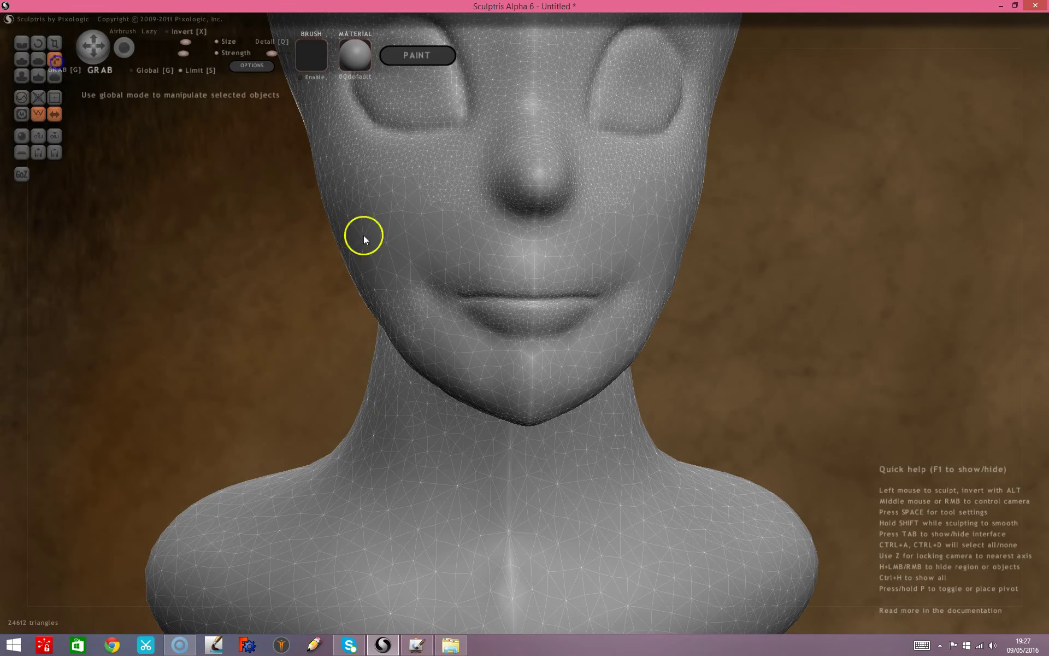
pyautogui.press('space')
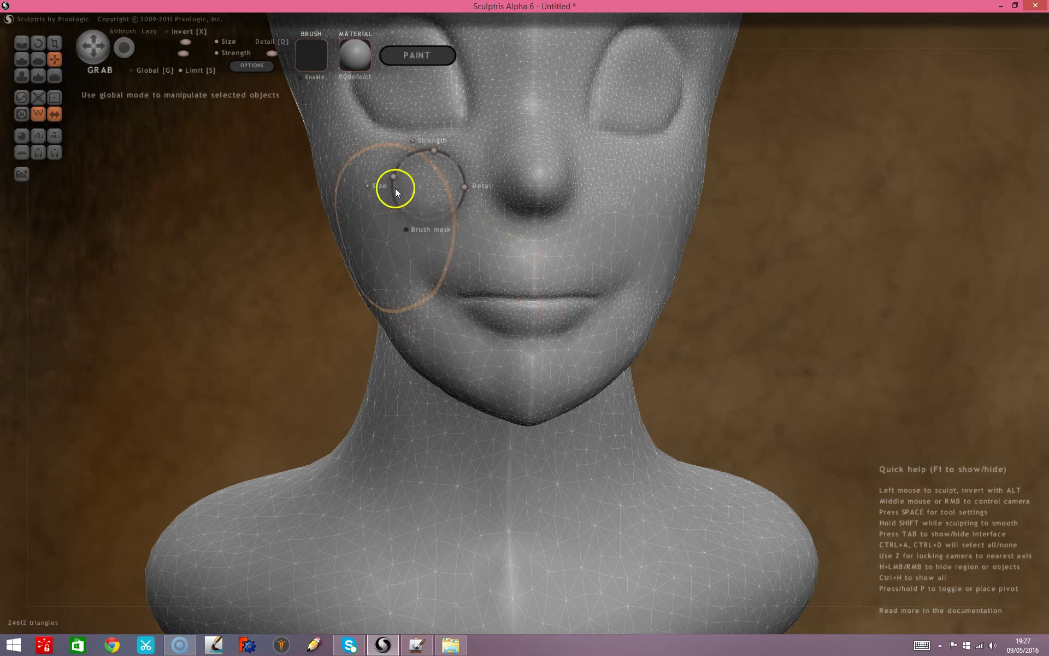
pyautogui.moveTo(393, 188); pyautogui.dragTo(382, 191)
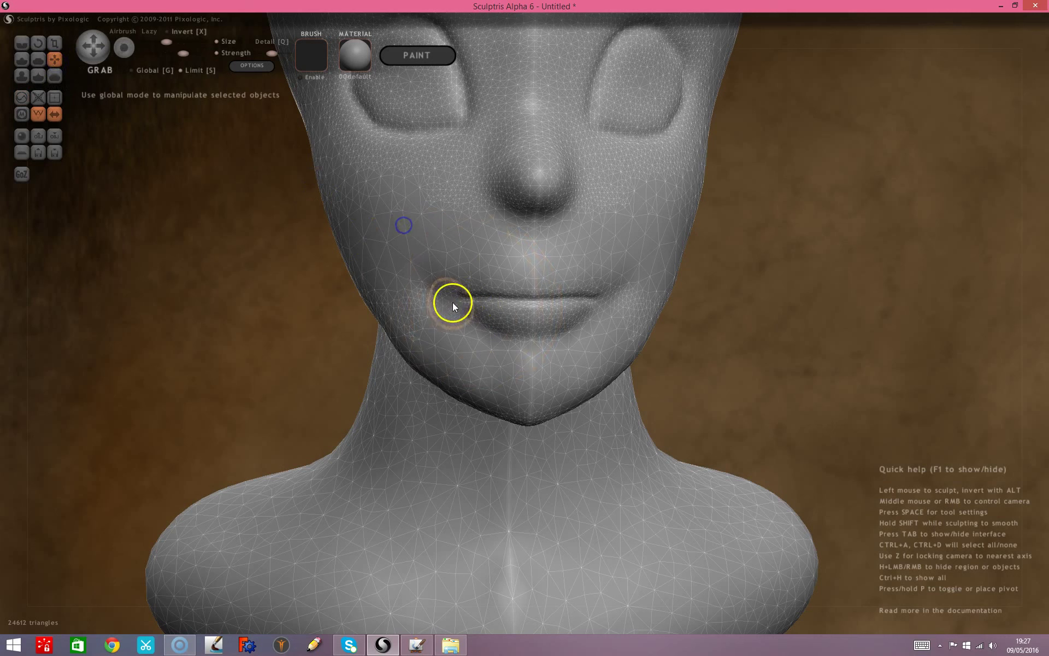
pyautogui.moveTo(460, 297); pyautogui.dragTo(453, 292)
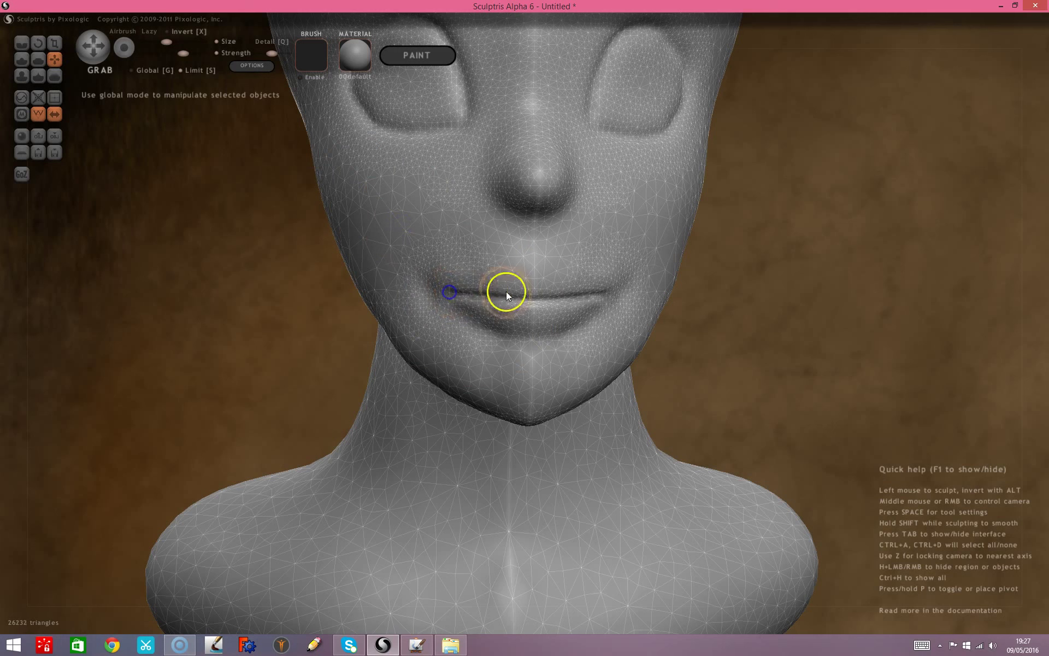
pyautogui.moveTo(519, 295)
pyautogui.mouseDown()
pyautogui.moveTo(499, 282)
pyautogui.moveTo(450, 290)
pyautogui.mouseUp()
# Grab-reshape the upper lip centre, the lower lip's right side and the right lip corner.
pyautogui.moveTo(536, 296)
pyautogui.mouseDown()
pyautogui.moveTo(513, 268)
pyautogui.moveTo(556, 270)
pyautogui.moveTo(530, 334)
pyautogui.moveTo(505, 326)
pyautogui.mouseUp()
pyautogui.moveTo(594, 333); pyautogui.dragTo(582, 322)
pyautogui.moveTo(925, 281)
pyautogui.mouseDown()
pyautogui.moveTo(686, 309)
pyautogui.moveTo(697, 297)
pyautogui.moveTo(740, 307)
pyautogui.moveTo(824, 291)
pyautogui.moveTo(879, 309)
pyautogui.moveTo(917, 304)
pyautogui.mouseUp()
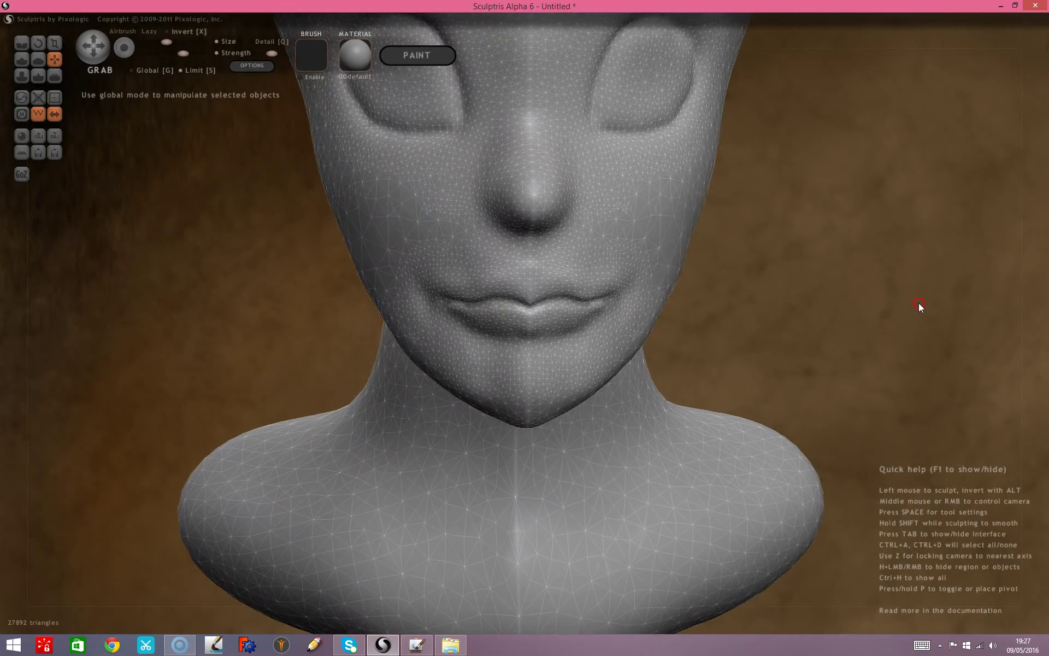
pyautogui.moveTo(605, 306); pyautogui.dragTo(588, 299)
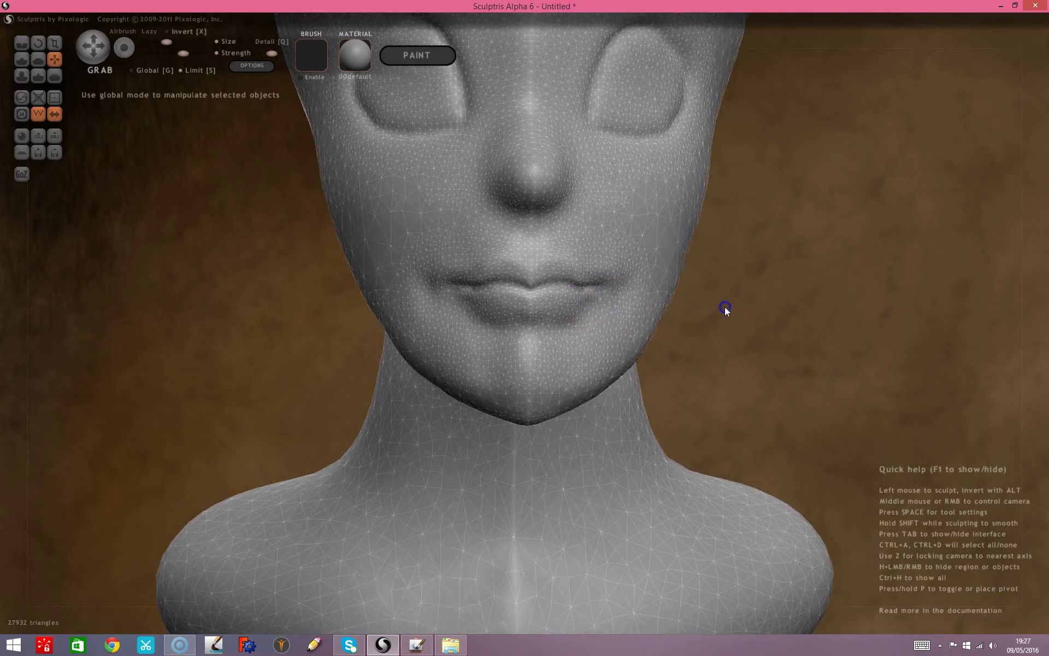
pyautogui.moveTo(697, 323); pyautogui.dragTo(620, 342)
pyautogui.moveTo(730, 306); pyautogui.dragTo(705, 304)
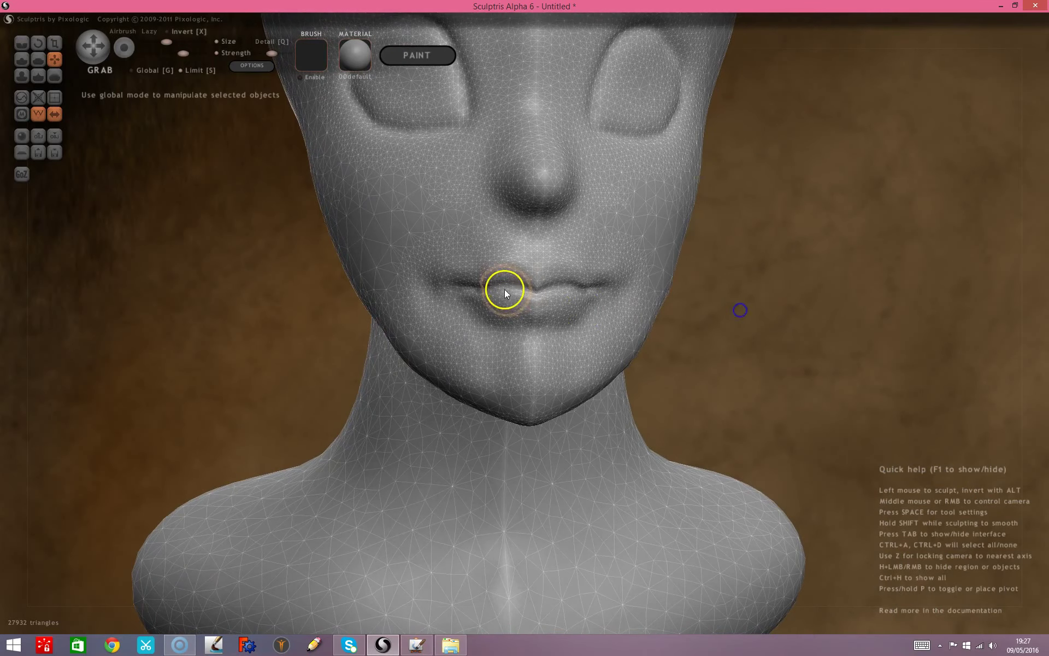
pyautogui.moveTo(565, 284); pyautogui.dragTo(570, 287)
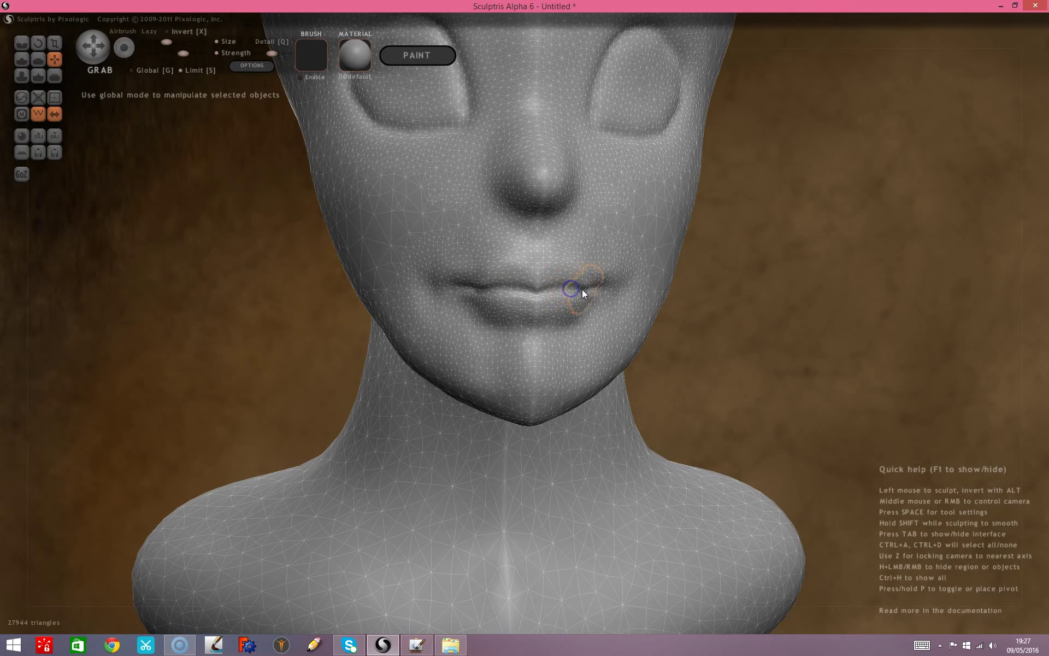
pyautogui.moveTo(717, 268)
pyautogui.mouseDown()
pyautogui.moveTo(710, 188)
pyautogui.moveTo(698, 321)
pyautogui.moveTo(792, 358)
pyautogui.moveTo(801, 302)
pyautogui.moveTo(755, 251)
pyautogui.mouseUp()
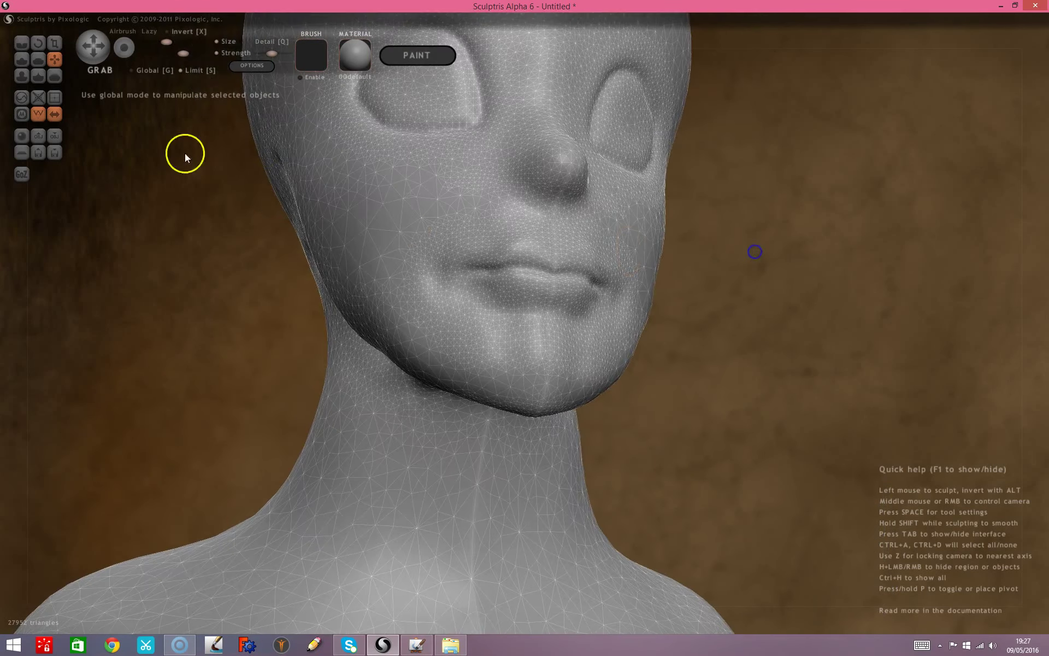
# Puff up the lower lip with the Inflate brush.
pyautogui.click(22, 75)
pyautogui.moveTo(123, 296); pyautogui.dragTo(123, 249)
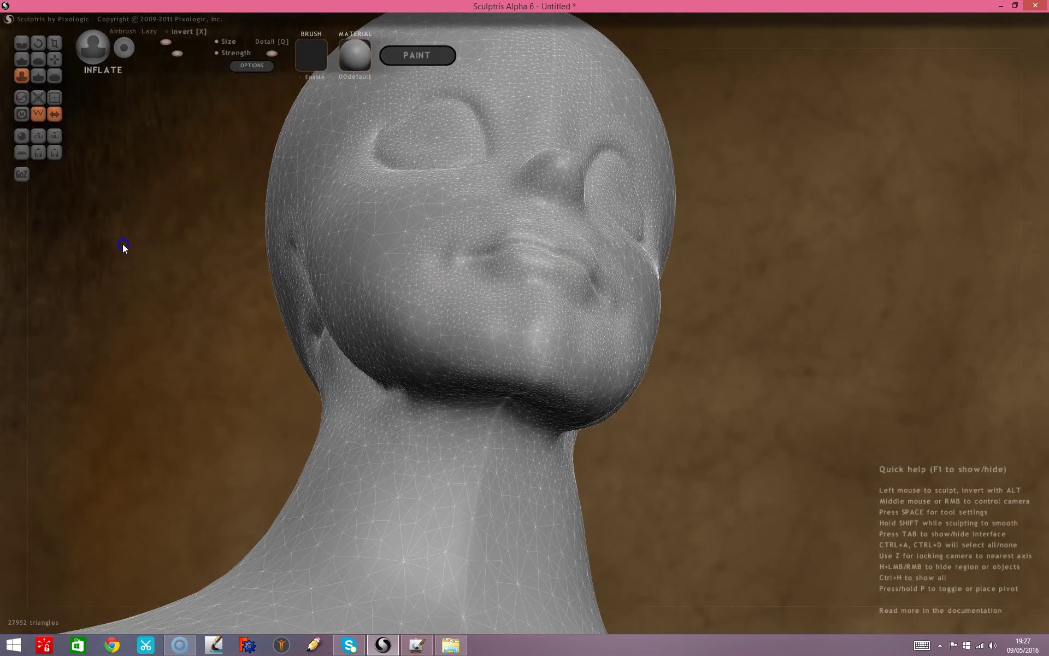
pyautogui.moveTo(721, 261); pyautogui.dragTo(746, 329)
pyautogui.moveTo(509, 306); pyautogui.dragTo(585, 316)
pyautogui.moveTo(740, 377); pyautogui.dragTo(541, 385)
pyautogui.moveTo(541, 383); pyautogui.dragTo(665, 391, button='right')
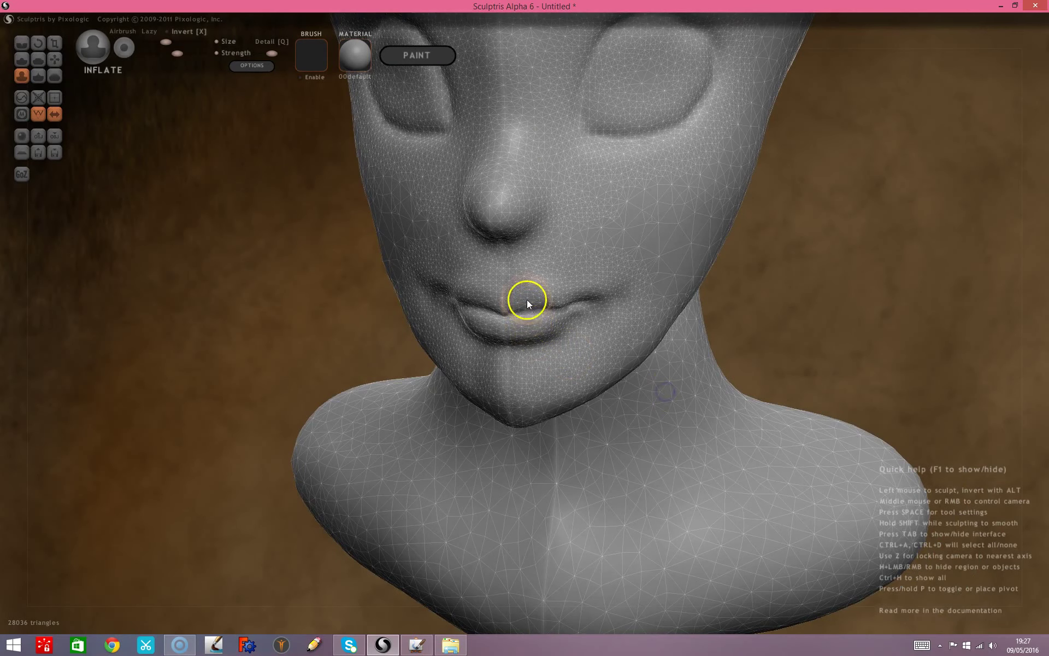
# Shrink the Inflate brush and fill out the upper lip in small spots.
pyautogui.press('space')
pyautogui.moveTo(541, 255)
pyautogui.mouseDown()
pyautogui.moveTo(529, 300)
pyautogui.moveTo(521, 298)
pyautogui.mouseUp()
pyautogui.click(541, 298)
pyautogui.moveTo(754, 351)
pyautogui.mouseDown(button='right')
pyautogui.moveTo(814, 295)
pyautogui.moveTo(762, 257)
pyautogui.mouseUp(button='right')
pyautogui.moveTo(853, 352)
pyautogui.mouseDown(button='right')
pyautogui.moveTo(746, 386)
pyautogui.moveTo(658, 378)
pyautogui.mouseUp(button='right')
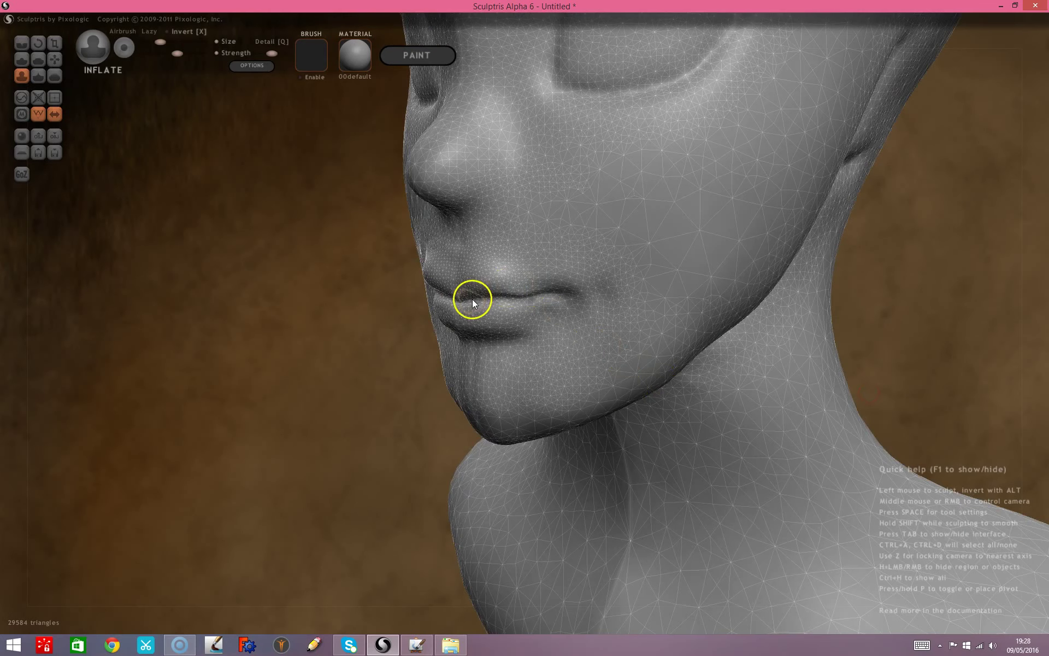
pyautogui.moveTo(470, 288); pyautogui.dragTo(472, 289)
pyautogui.moveTo(410, 445)
pyautogui.mouseDown(button='right')
pyautogui.moveTo(393, 363)
pyautogui.moveTo(340, 432)
pyautogui.moveTo(596, 479)
pyautogui.moveTo(501, 441)
pyautogui.mouseUp(button='right')
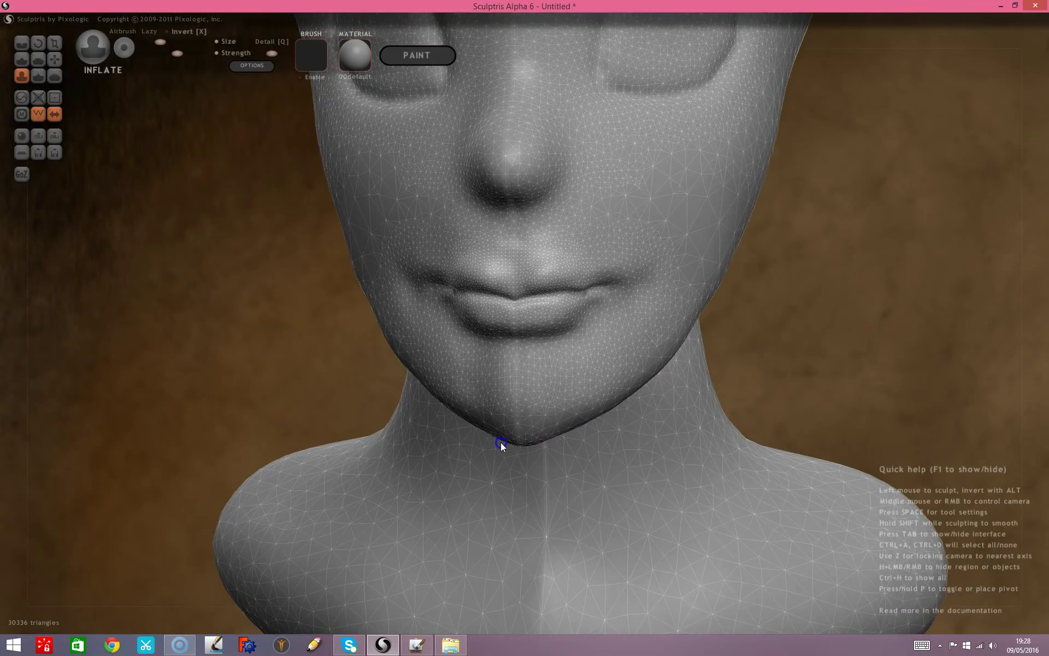
# Flatten the skin just above the upper lip, undoing and redoing one bad stroke.
pyautogui.click(37, 59)
pyautogui.moveTo(137, 192)
pyautogui.mouseDown(button='right')
pyautogui.moveTo(185, 251)
pyautogui.moveTo(152, 363)
pyautogui.moveTo(138, 294)
pyautogui.moveTo(490, 238)
pyautogui.mouseUp(button='right')
pyautogui.moveTo(494, 237); pyautogui.dragTo(553, 251)
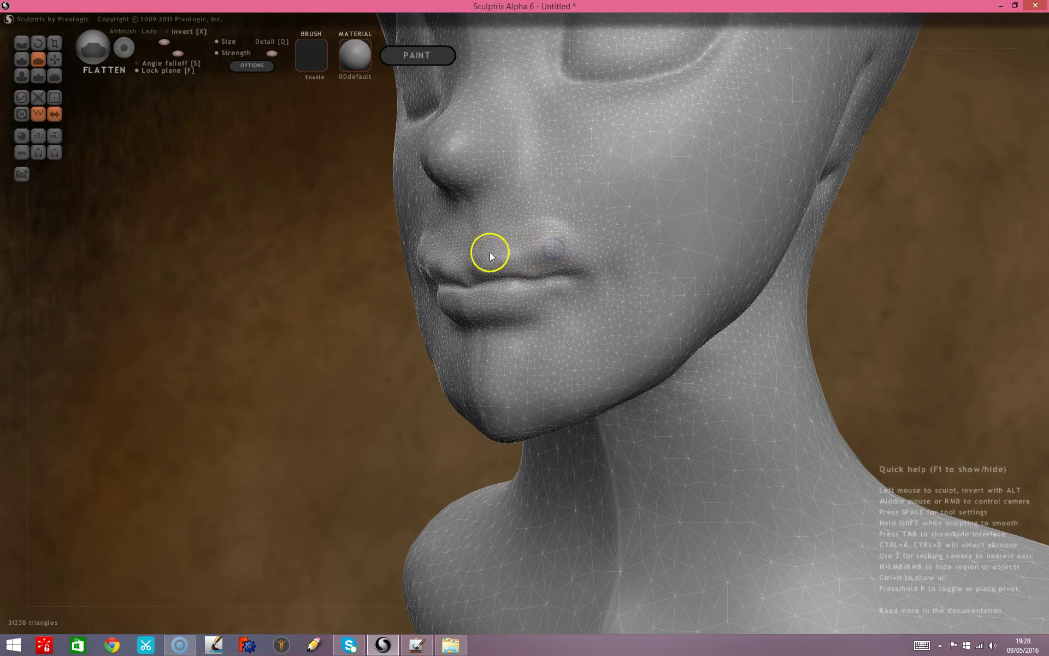
pyautogui.hotkey('ctrl', 'z')
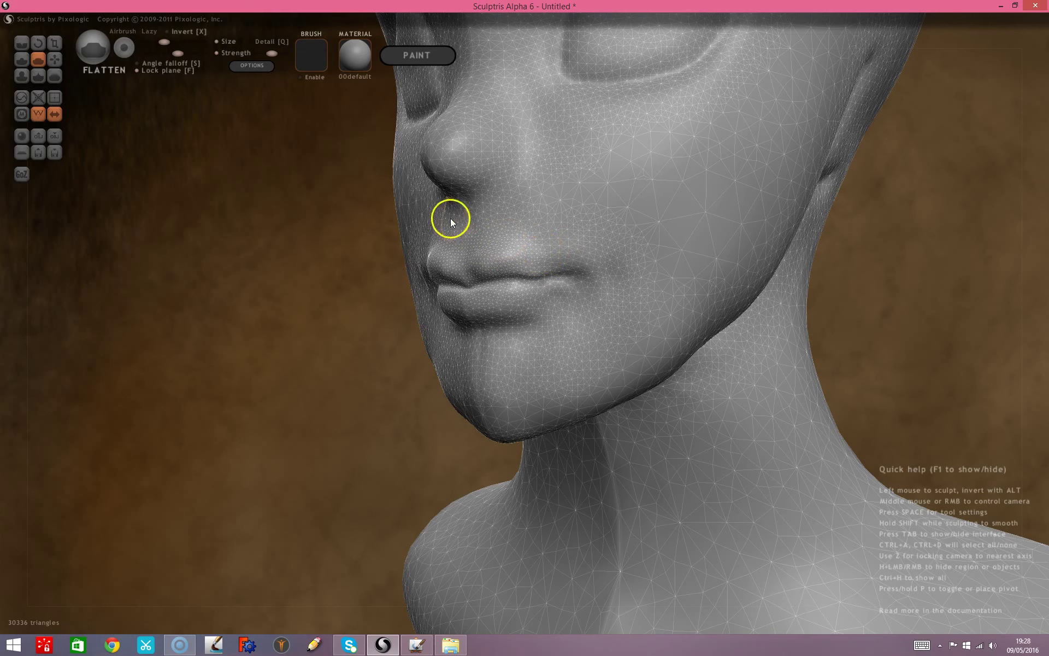
pyautogui.moveTo(527, 254); pyautogui.dragTo(526, 268)
pyautogui.moveTo(356, 369); pyautogui.dragTo(407, 300)
pyautogui.moveTo(408, 298)
pyautogui.mouseDown(button='middle')
pyautogui.moveTo(387, 426)
pyautogui.moveTo(403, 470)
pyautogui.moveTo(388, 430)
pyautogui.moveTo(239, 368)
pyautogui.moveTo(255, 388)
pyautogui.moveTo(306, 391)
pyautogui.moveTo(344, 371)
pyautogui.mouseUp(button='middle')
# Select the Smooth brush and turn the mesh wireframe off.
pyautogui.click(55, 76)
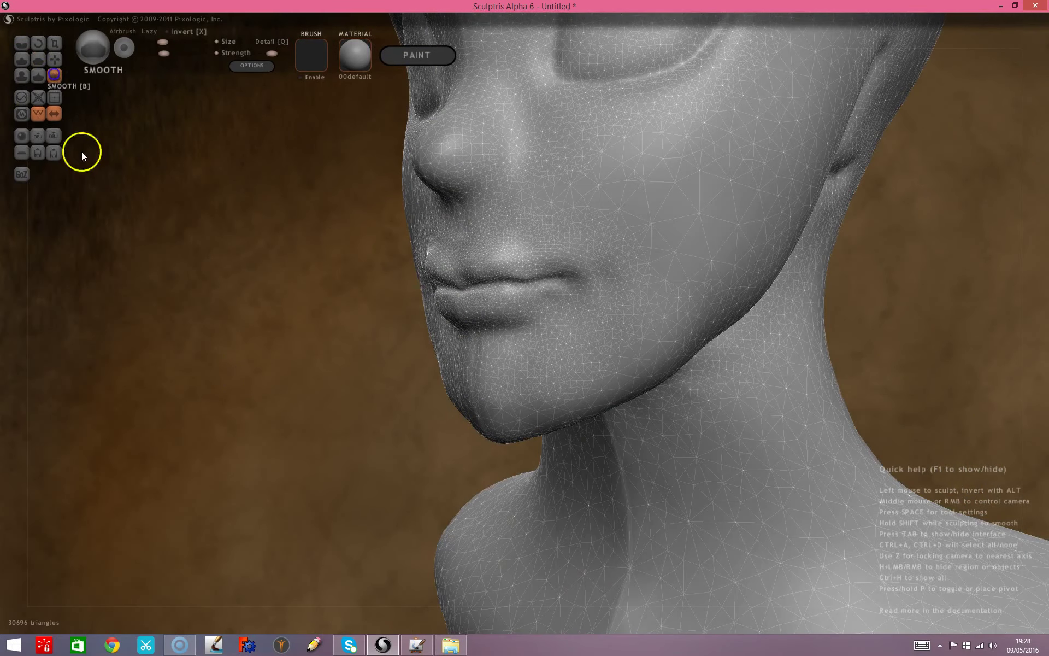
pyautogui.moveTo(81, 151); pyautogui.dragTo(204, 260, button='middle')
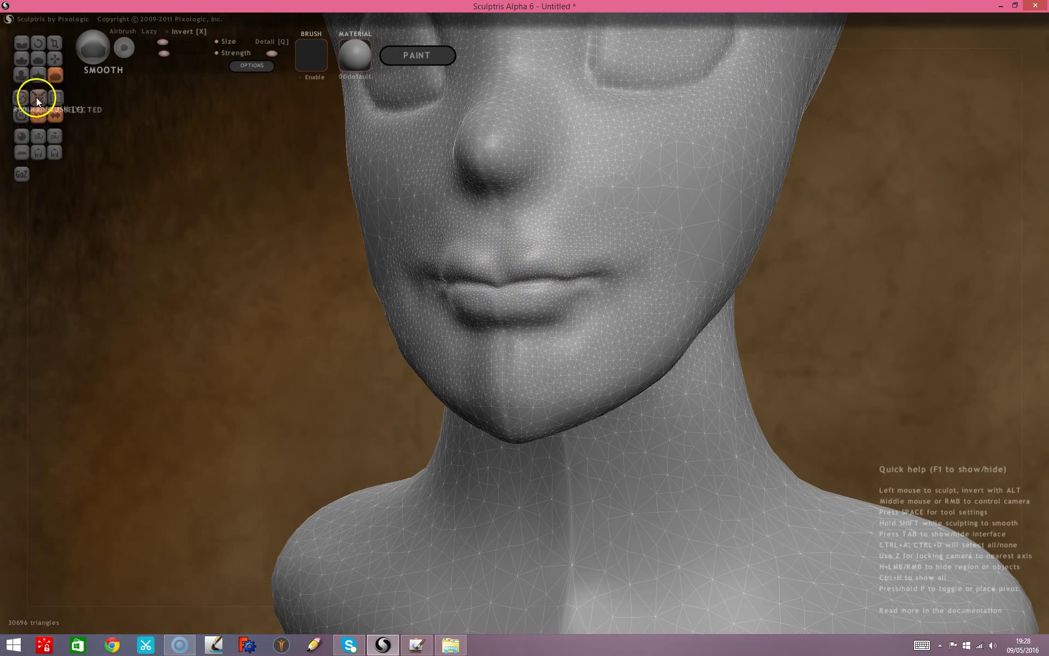
pyautogui.click(39, 113)
pyautogui.moveTo(234, 273)
pyautogui.mouseDown()
pyautogui.moveTo(234, 227)
pyautogui.moveTo(186, 311)
pyautogui.moveTo(203, 318)
pyautogui.mouseUp()
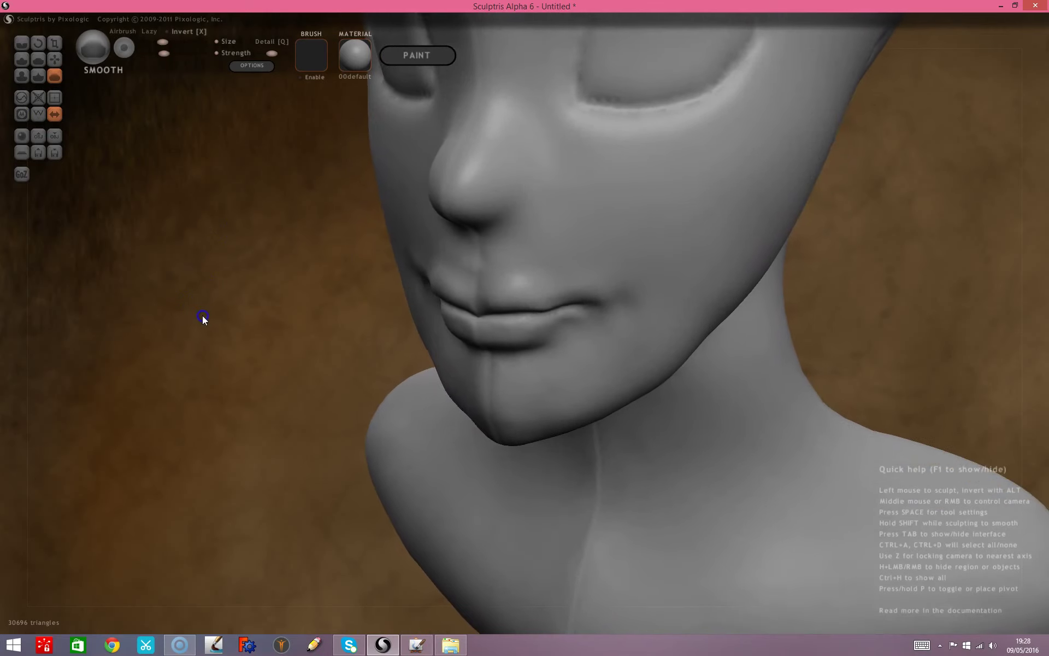
# Nudge the upper lip with the Grab brush, then reduce the Grab brush size.
pyautogui.click(53, 59)
pyautogui.moveTo(124, 270)
pyautogui.mouseDown()
pyautogui.moveTo(43, 239)
pyautogui.moveTo(121, 256)
pyautogui.mouseUp()
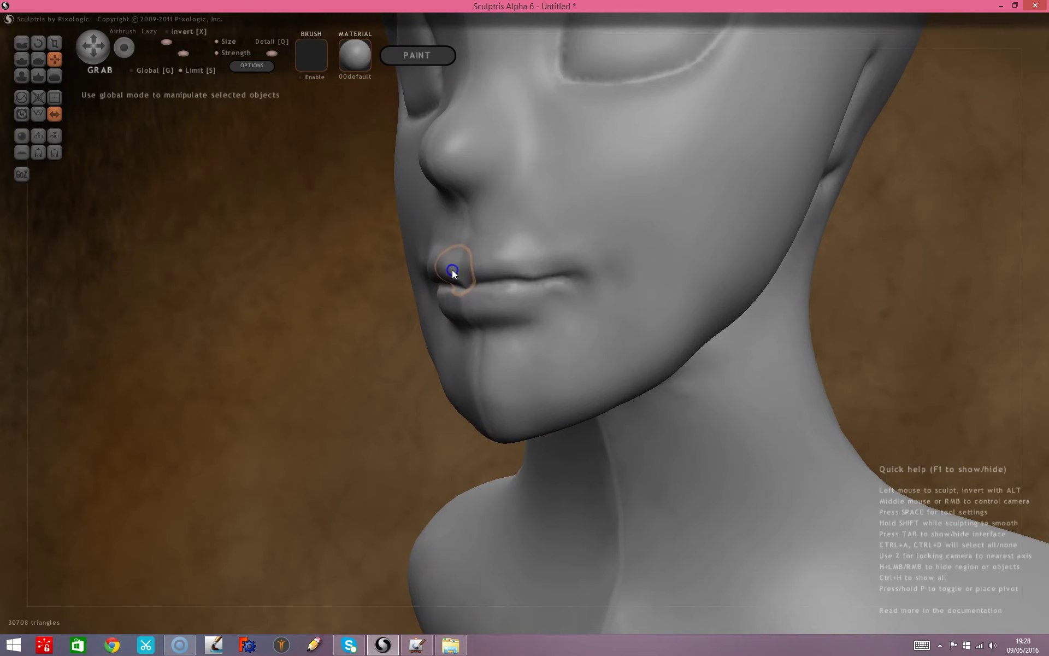
pyautogui.moveTo(356, 347)
pyautogui.mouseDown()
pyautogui.moveTo(481, 325)
pyautogui.moveTo(481, 261)
pyautogui.mouseUp()
pyautogui.moveTo(541, 224); pyautogui.dragTo(549, 220)
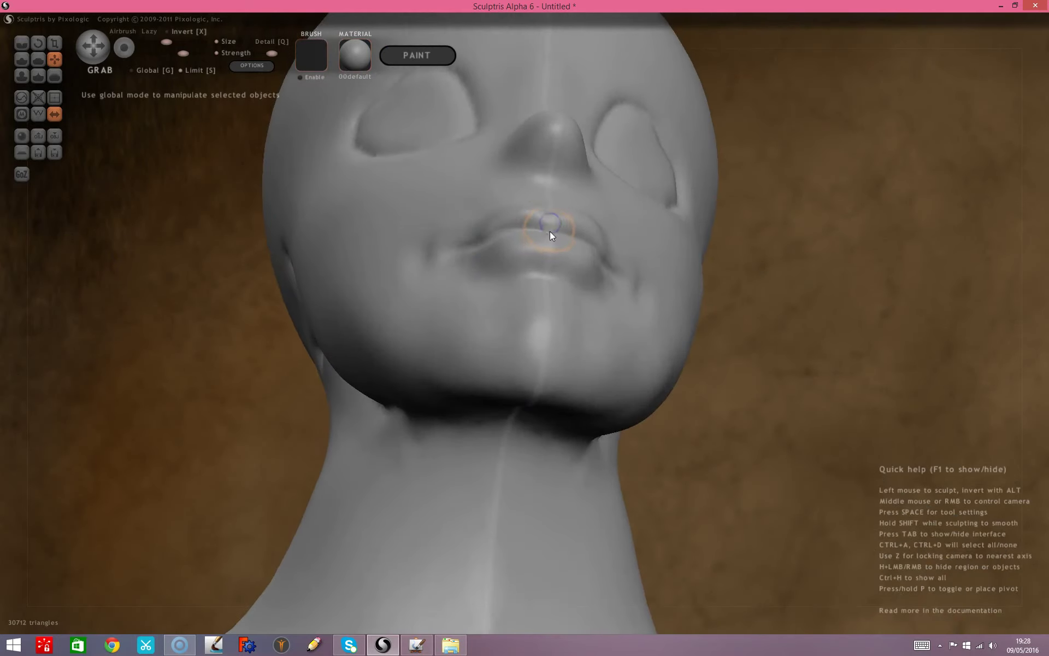
pyautogui.moveTo(759, 336); pyautogui.dragTo(670, 267)
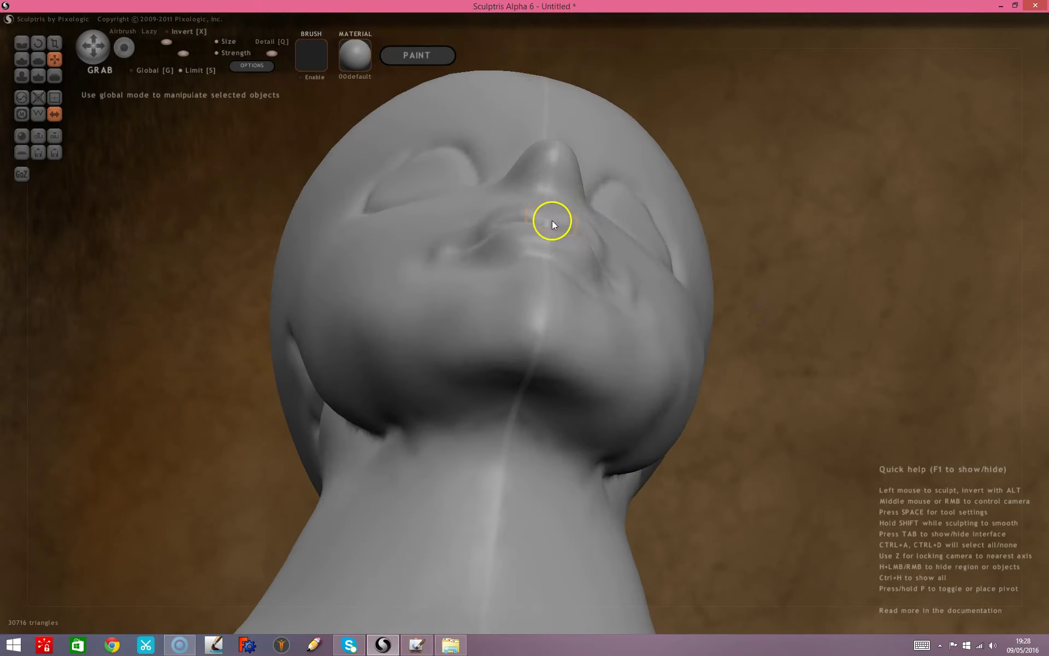
pyautogui.press('space')
pyautogui.moveTo(560, 178); pyautogui.dragTo(563, 187)
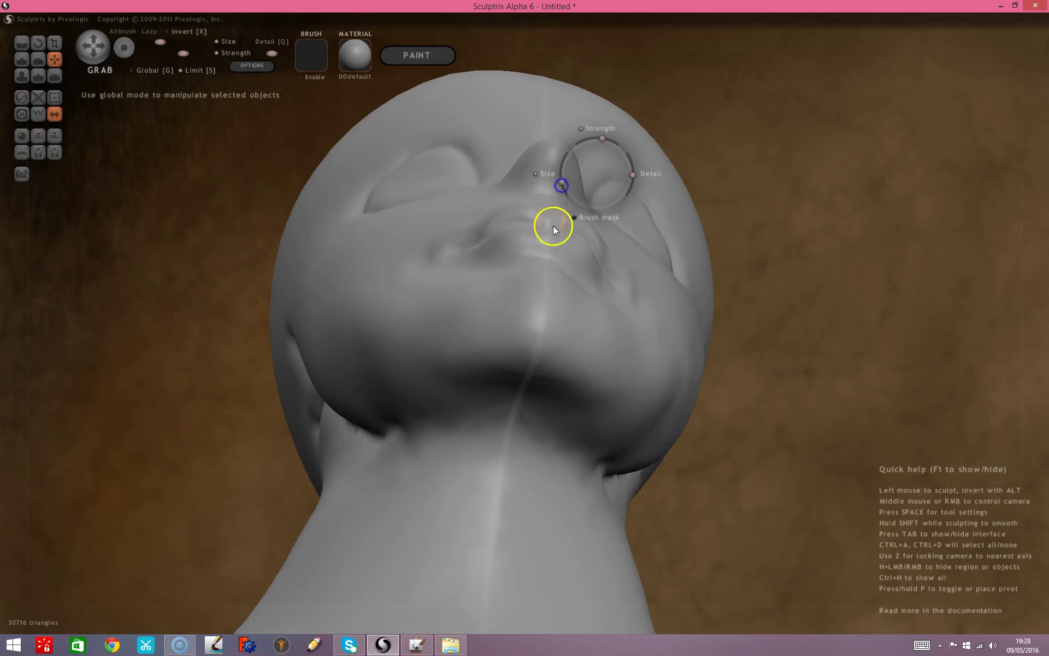
pyautogui.click(550, 212)
# Pull the upper lip tip up and outward and refine the lip outline from the profile.
pyautogui.moveTo(555, 215)
pyautogui.mouseDown(button='right')
pyautogui.moveTo(792, 247)
pyautogui.moveTo(532, 353)
pyautogui.moveTo(582, 392)
pyautogui.moveTo(582, 362)
pyautogui.moveTo(568, 365)
pyautogui.mouseUp(button='right')
pyautogui.moveTo(418, 270); pyautogui.dragTo(425, 265)
pyautogui.moveTo(358, 297)
pyautogui.mouseDown(button='right')
pyautogui.moveTo(548, 345)
pyautogui.moveTo(553, 284)
pyautogui.mouseUp(button='right')
pyautogui.moveTo(539, 277); pyautogui.dragTo(559, 274)
pyautogui.moveTo(559, 274); pyautogui.dragTo(711, 343, button='right')
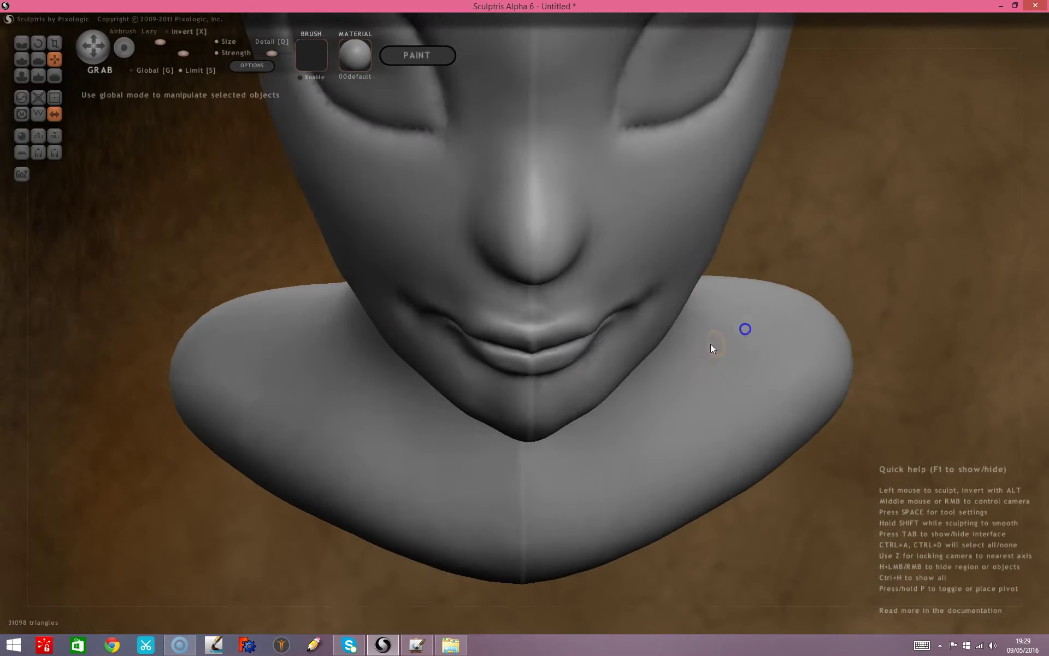
pyautogui.moveTo(546, 333)
pyautogui.mouseDown()
pyautogui.moveTo(536, 326)
pyautogui.moveTo(585, 325)
pyautogui.mouseUp()
pyautogui.moveTo(867, 237)
pyautogui.mouseDown(button='right')
pyautogui.moveTo(808, 208)
pyautogui.moveTo(713, 200)
pyautogui.mouseUp(button='right')
# Draw the mouth corners down and outward into a defined line.
pyautogui.moveTo(350, 326); pyautogui.dragTo(294, 267, button='right')
pyautogui.moveTo(350, 296)
pyautogui.mouseDown(button='right')
pyautogui.moveTo(225, 302)
pyautogui.moveTo(555, 368)
pyautogui.moveTo(516, 284)
pyautogui.moveTo(436, 283)
pyautogui.moveTo(448, 297)
pyautogui.moveTo(639, 301)
pyautogui.moveTo(609, 327)
pyautogui.moveTo(381, 320)
pyautogui.moveTo(357, 308)
pyautogui.mouseUp(button='right')
pyautogui.moveTo(487, 331)
pyautogui.mouseDown()
pyautogui.moveTo(473, 331)
pyautogui.moveTo(533, 328)
pyautogui.moveTo(556, 308)
pyautogui.mouseUp()
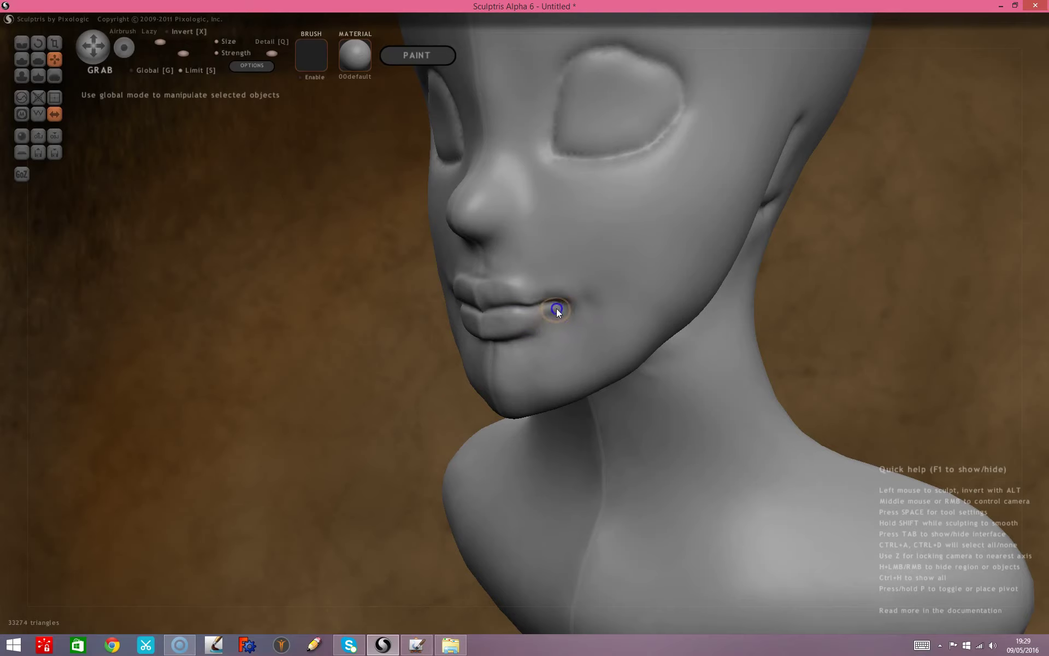
pyautogui.moveTo(793, 341)
pyautogui.mouseDown()
pyautogui.moveTo(880, 288)
pyautogui.moveTo(1023, 258)
pyautogui.moveTo(1009, 284)
pyautogui.moveTo(772, 295)
pyautogui.mouseUp()
pyautogui.moveTo(772, 293)
pyautogui.mouseDown(button='middle')
pyautogui.moveTo(779, 303)
pyautogui.moveTo(833, 277)
pyautogui.mouseUp(button='middle')
pyautogui.moveTo(178, 491)
pyautogui.mouseDown()
pyautogui.moveTo(304, 486)
pyautogui.moveTo(277, 481)
pyautogui.moveTo(263, 450)
pyautogui.moveTo(251, 505)
pyautogui.moveTo(339, 503)
pyautogui.moveTo(276, 478)
pyautogui.mouseUp()
pyautogui.moveTo(604, 283); pyautogui.dragTo(608, 285)
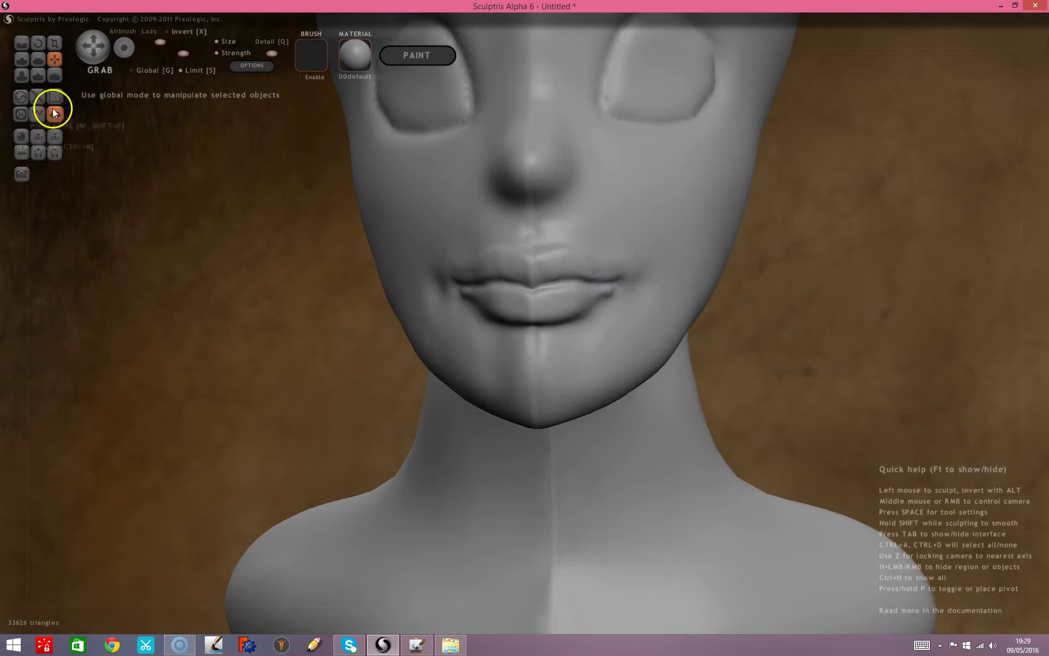
# Smooth the creases at both mouth corners and across the lower lip.
pyautogui.click(54, 75)
pyautogui.moveTo(617, 277); pyautogui.dragTo(621, 266)
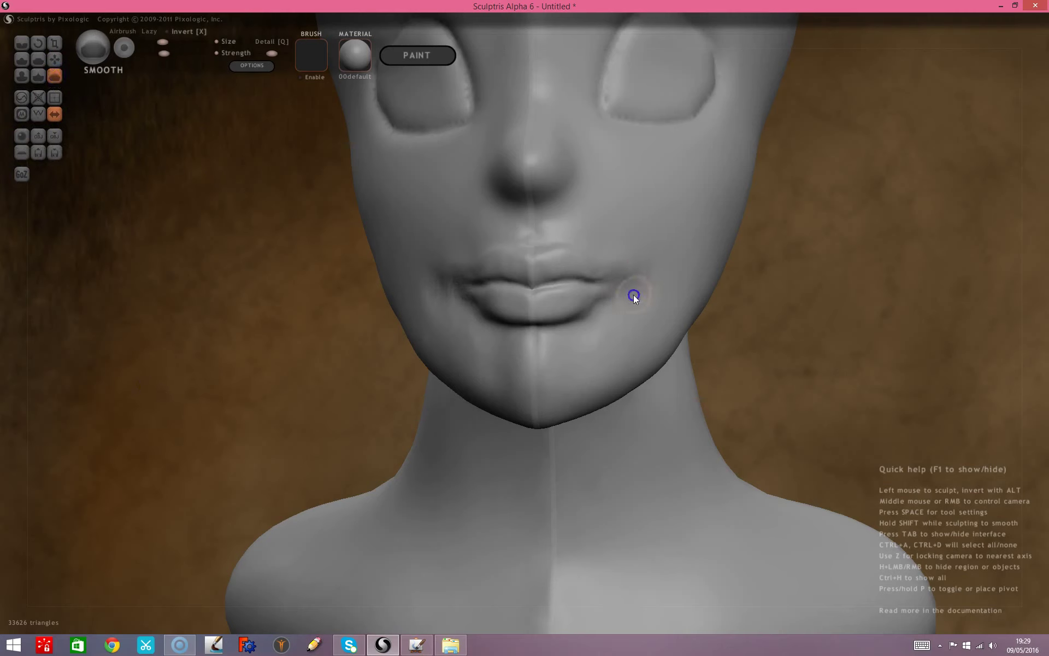
pyautogui.moveTo(435, 266); pyautogui.dragTo(465, 304)
pyautogui.click(589, 316)
pyautogui.click(575, 319)
pyautogui.moveTo(580, 309)
pyautogui.mouseDown()
pyautogui.moveTo(493, 313)
pyautogui.moveTo(552, 291)
pyautogui.moveTo(572, 258)
pyautogui.moveTo(588, 265)
pyautogui.moveTo(493, 267)
pyautogui.moveTo(534, 227)
pyautogui.moveTo(628, 228)
pyautogui.moveTo(573, 265)
pyautogui.moveTo(520, 262)
pyautogui.moveTo(894, 293)
pyautogui.moveTo(691, 340)
pyautogui.moveTo(692, 311)
pyautogui.moveTo(578, 318)
pyautogui.moveTo(498, 277)
pyautogui.moveTo(504, 328)
pyautogui.moveTo(512, 313)
pyautogui.mouseUp()
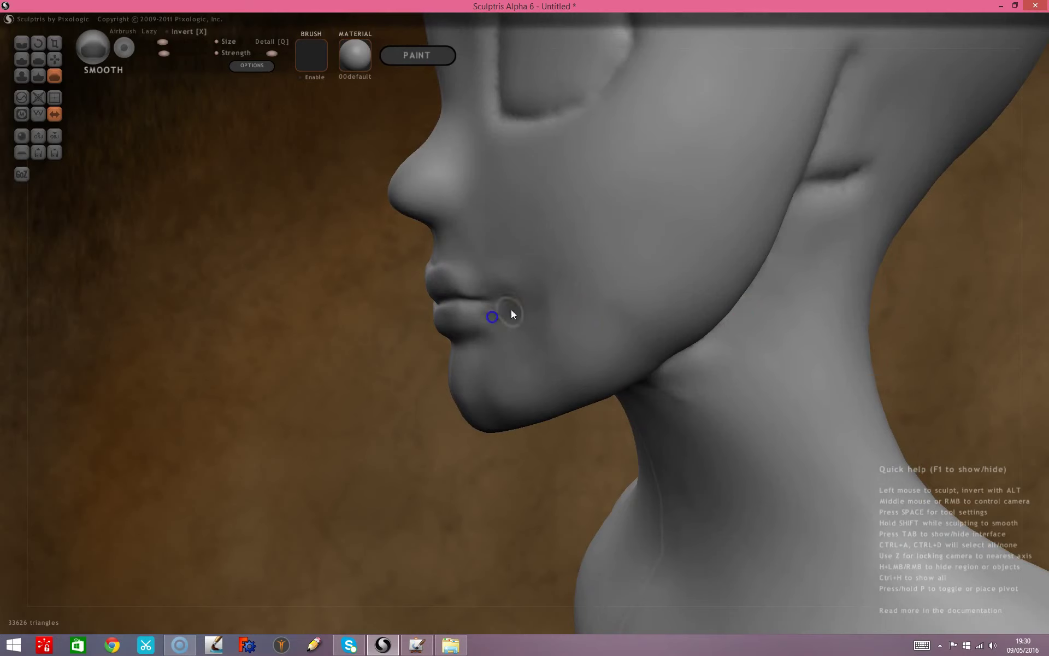
pyautogui.moveTo(321, 300)
pyautogui.mouseDown(button='right')
pyautogui.moveTo(458, 320)
pyautogui.moveTo(527, 287)
pyautogui.moveTo(478, 252)
pyautogui.mouseUp(button='right')
# Add raised detail along the upper lip with Draw, then inflate a spot on it.
pyautogui.click(21, 59)
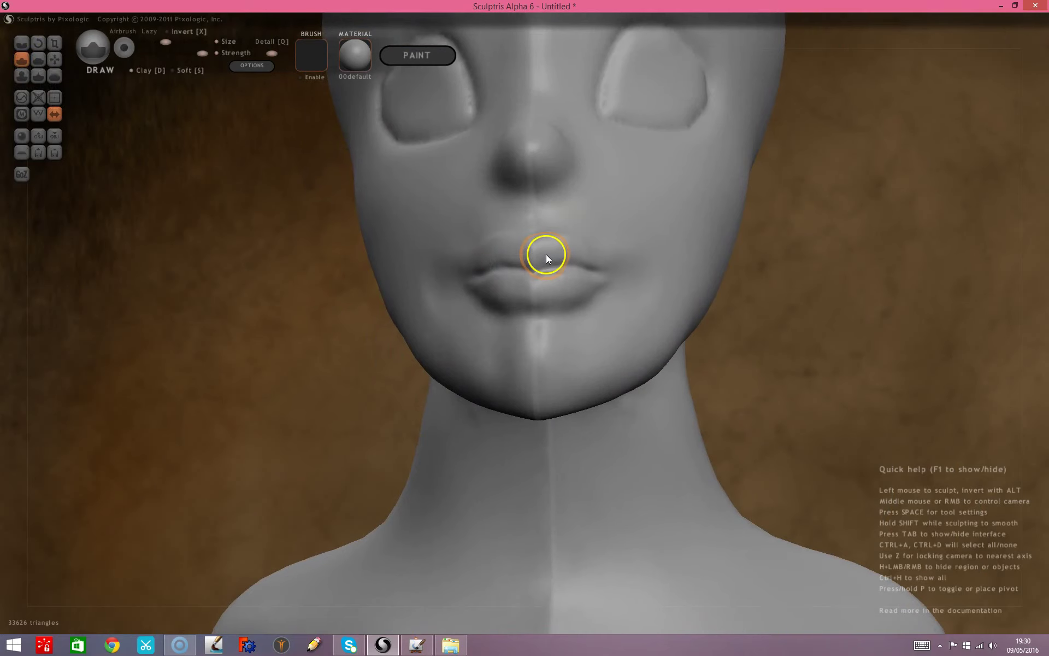
pyautogui.moveTo(546, 254); pyautogui.dragTo(590, 258)
pyautogui.moveTo(749, 296)
pyautogui.mouseDown(button='right')
pyautogui.moveTo(710, 355)
pyautogui.moveTo(708, 339)
pyautogui.mouseUp(button='right')
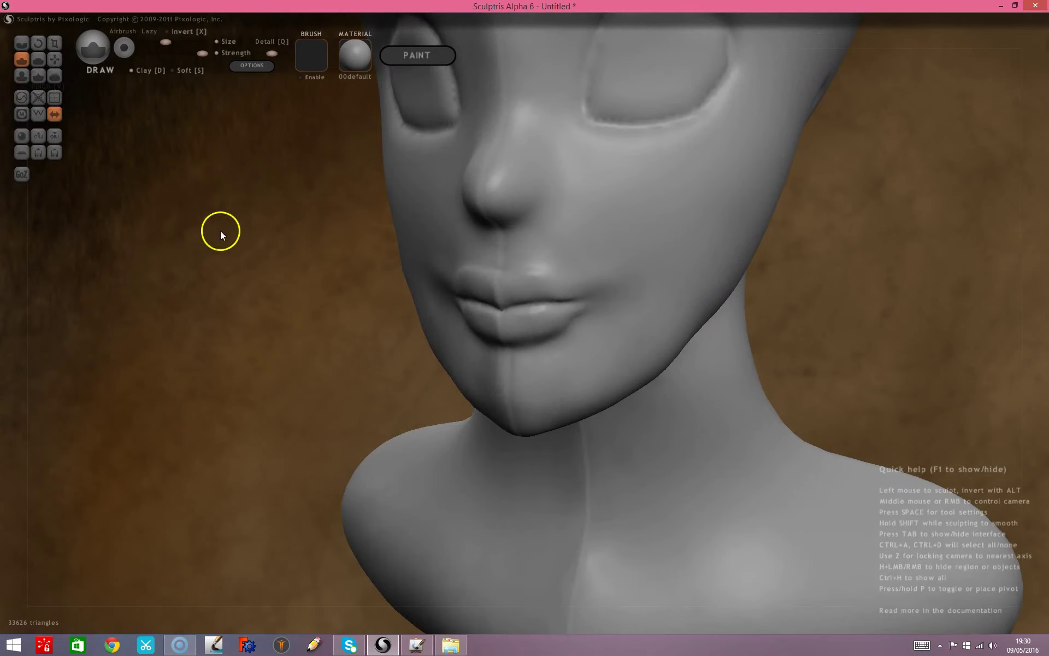
pyautogui.click(22, 79)
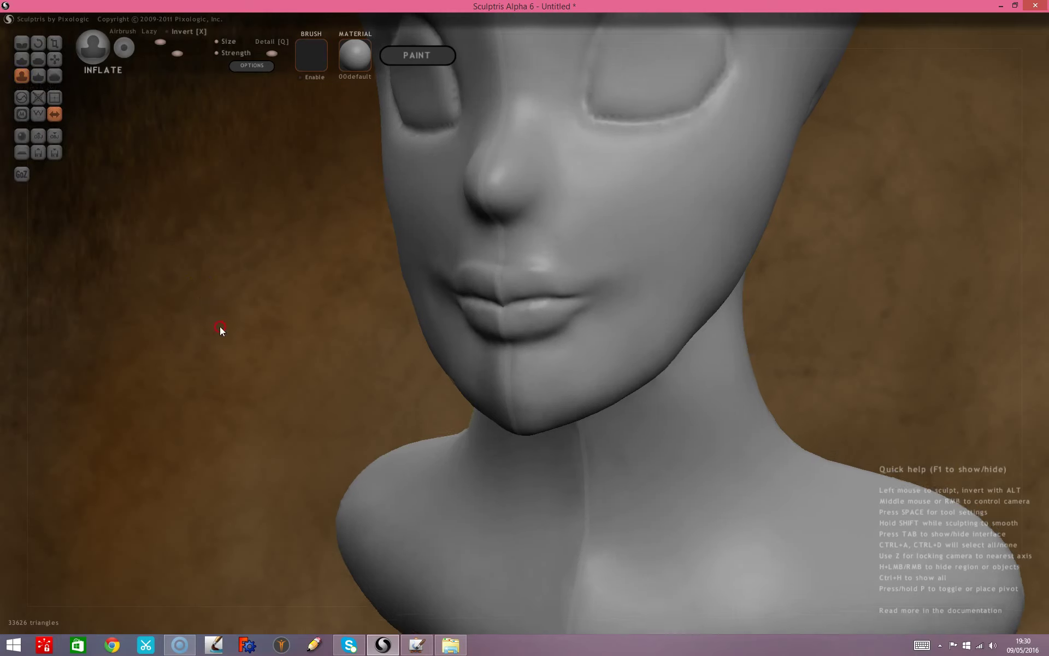
pyautogui.moveTo(244, 301); pyautogui.dragTo(631, 261, button='right')
pyautogui.click(540, 251)
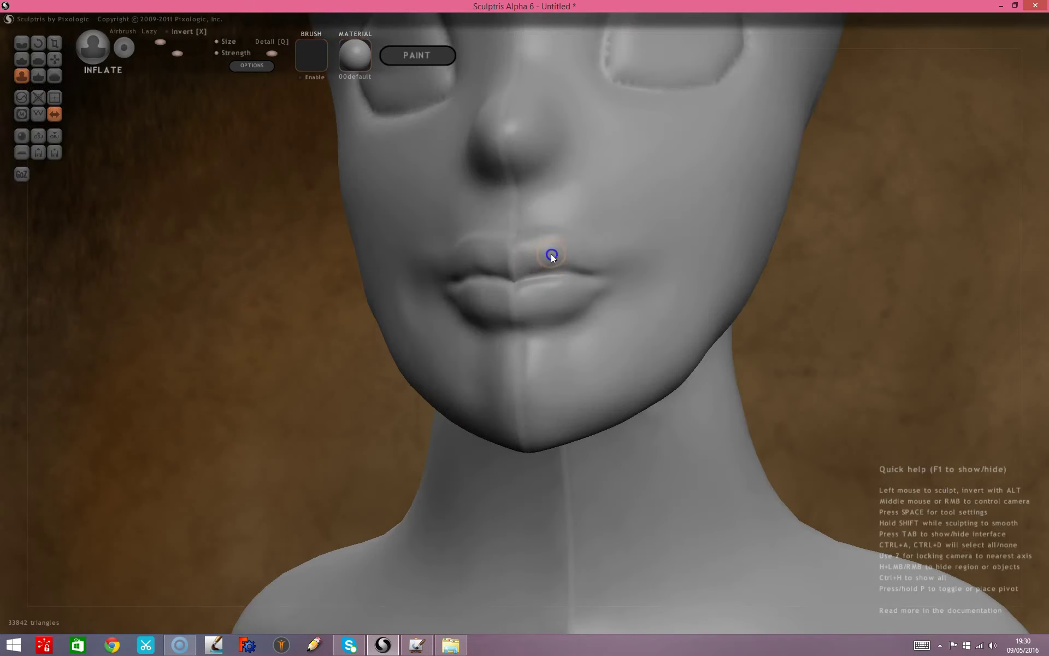
# Inflate the lower lip and lip corner, and add a small bump to the upper lip.
pyautogui.moveTo(899, 305)
pyautogui.mouseDown(button='right')
pyautogui.moveTo(700, 310)
pyautogui.moveTo(812, 320)
pyautogui.mouseUp(button='right')
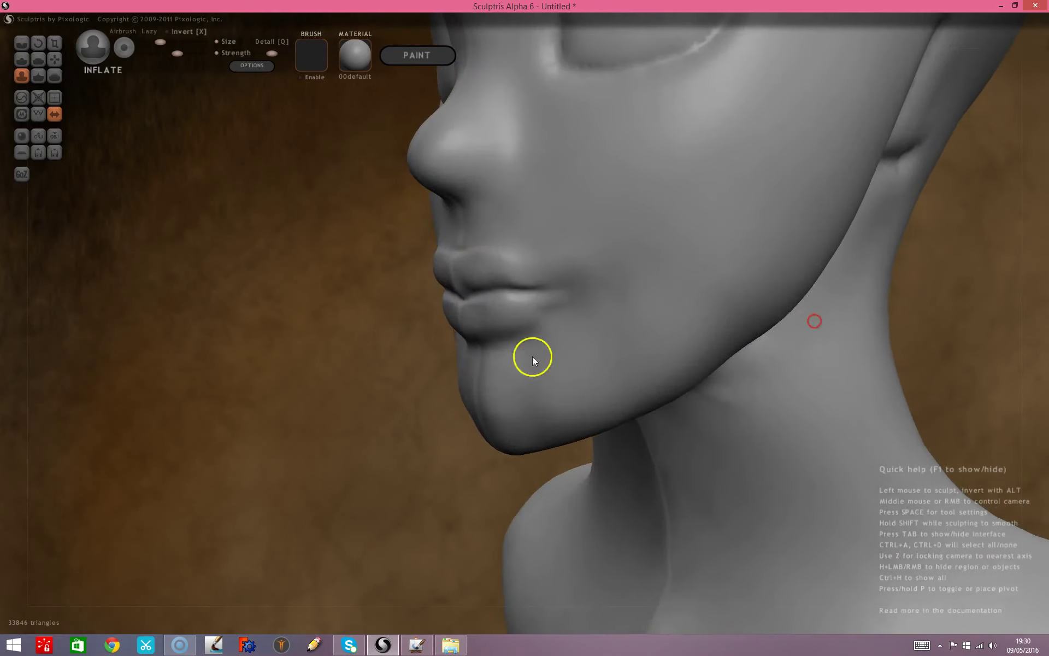
pyautogui.click(469, 319)
pyautogui.moveTo(468, 322); pyautogui.dragTo(481, 314)
pyautogui.moveTo(503, 328)
pyautogui.mouseDown()
pyautogui.moveTo(508, 307)
pyautogui.moveTo(493, 312)
pyautogui.mouseUp()
pyautogui.moveTo(391, 380)
pyautogui.mouseDown(button='right')
pyautogui.moveTo(414, 353)
pyautogui.moveTo(579, 342)
pyautogui.moveTo(586, 367)
pyautogui.mouseUp(button='right')
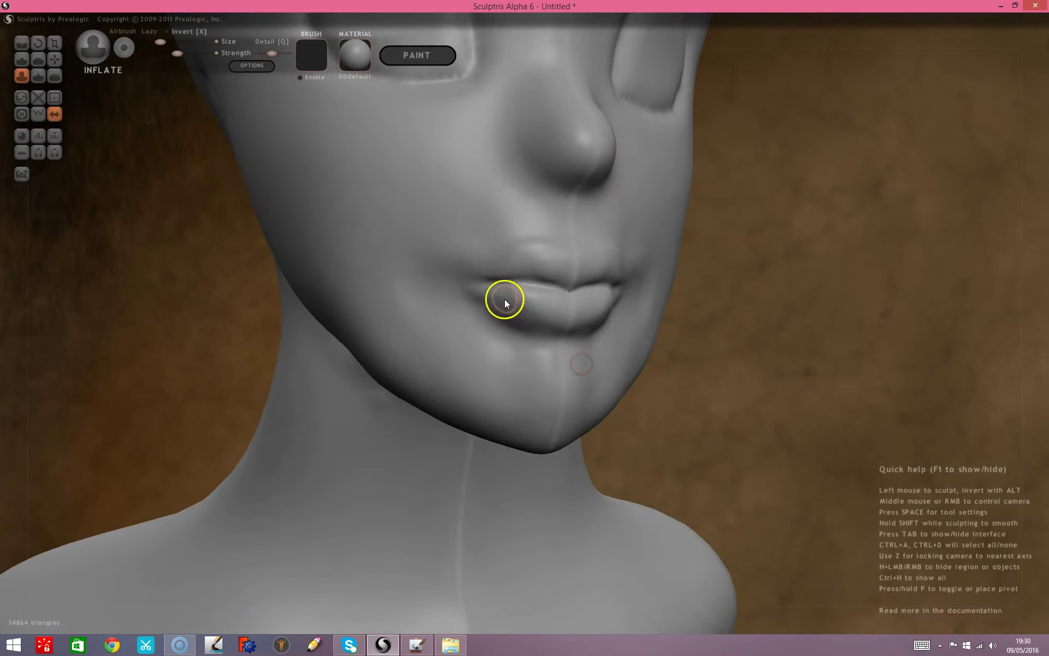
pyautogui.moveTo(494, 297); pyautogui.dragTo(474, 375)
pyautogui.moveTo(261, 327); pyautogui.dragTo(493, 293, button='right')
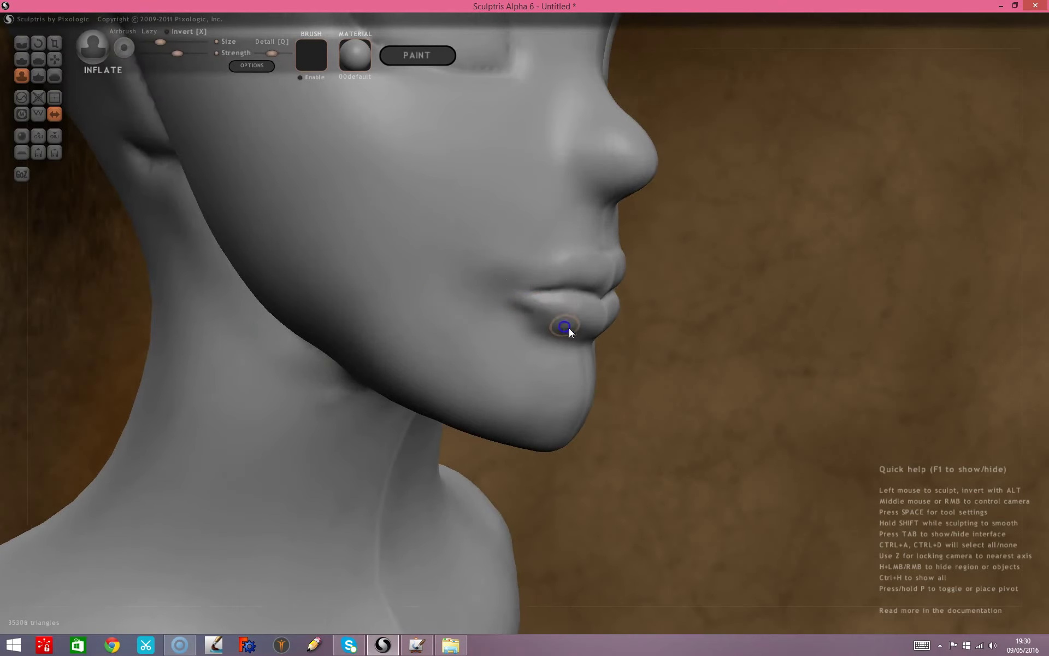
pyautogui.moveTo(591, 260)
pyautogui.mouseDown()
pyautogui.moveTo(556, 271)
pyautogui.moveTo(579, 263)
pyautogui.mouseUp()
pyautogui.moveTo(598, 260); pyautogui.dragTo(663, 316, button='middle')
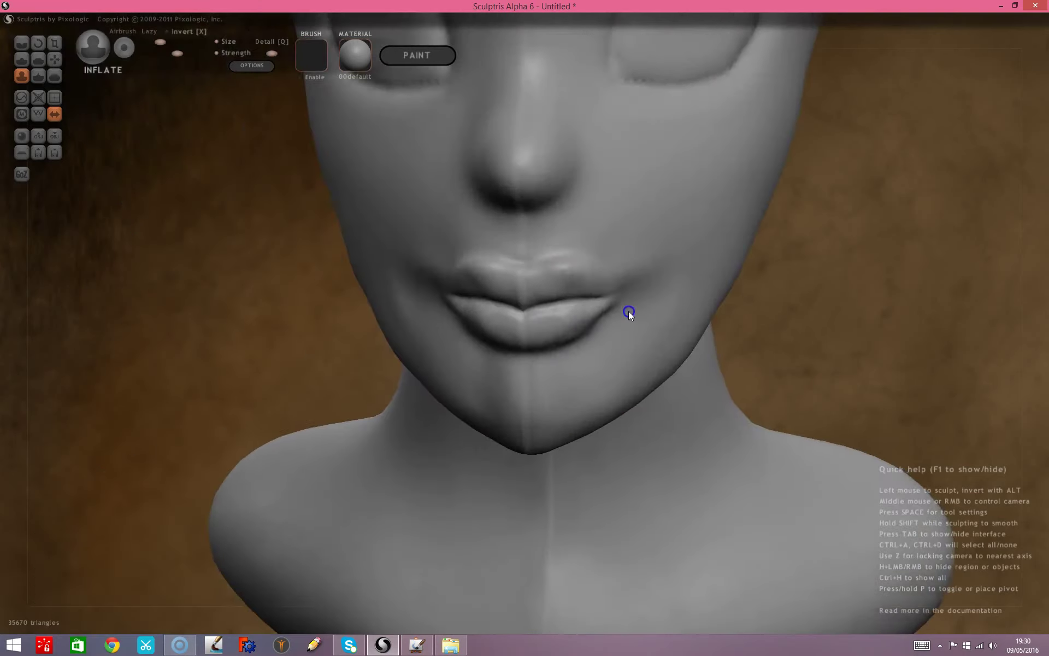
pyautogui.moveTo(499, 236); pyautogui.dragTo(470, 211)
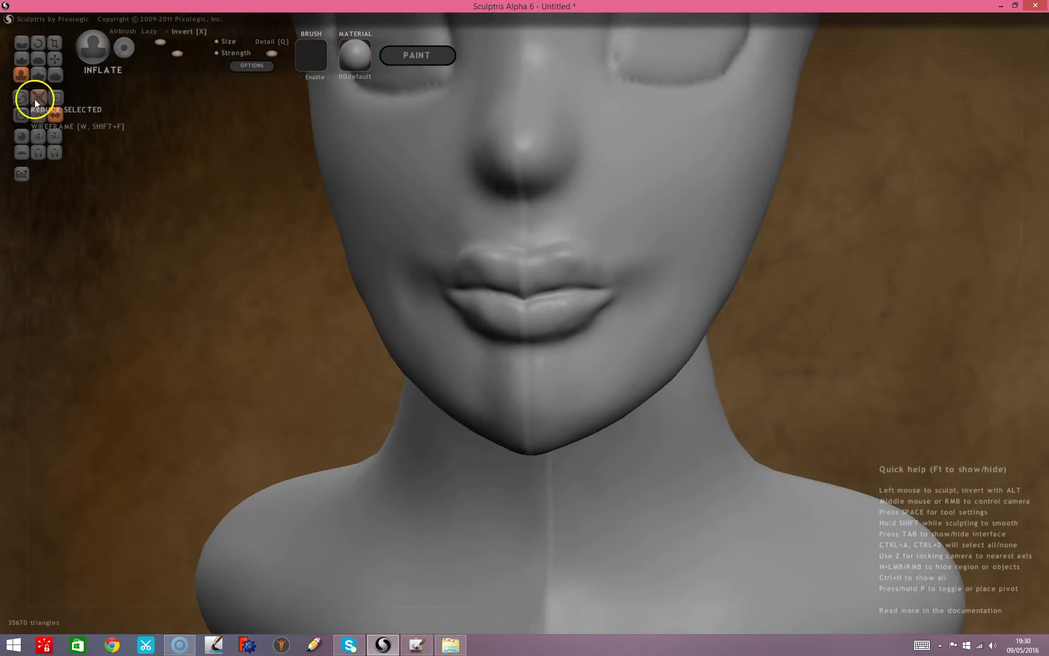
# Smooth along the upper lip from left to right.
pyautogui.click(54, 77)
pyautogui.moveTo(535, 292); pyautogui.dragTo(490, 249)
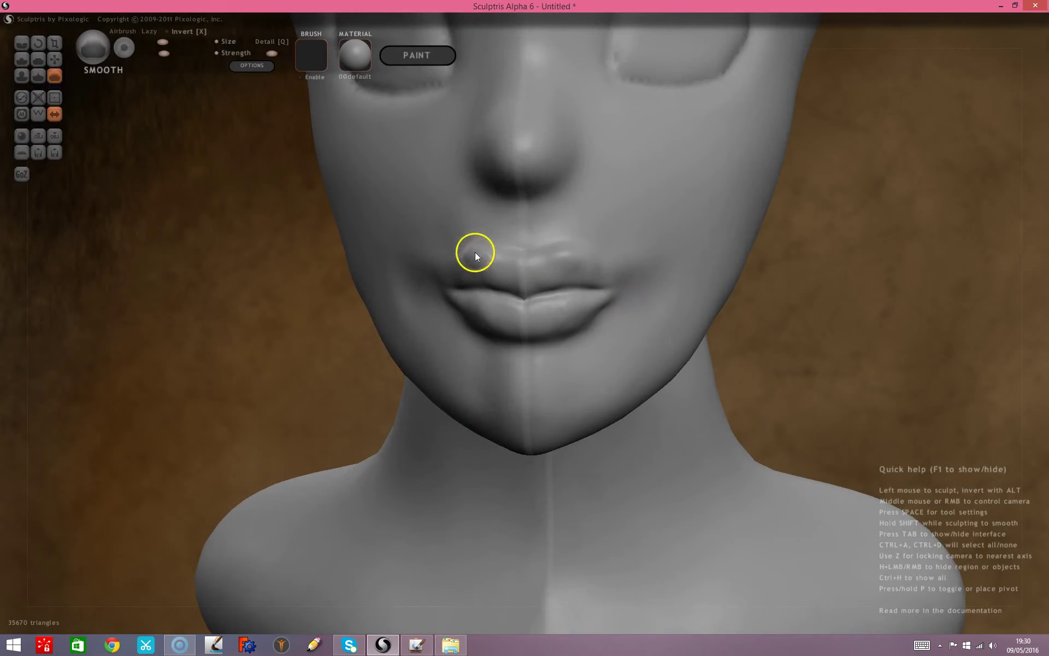
pyautogui.moveTo(575, 277); pyautogui.dragTo(443, 304)
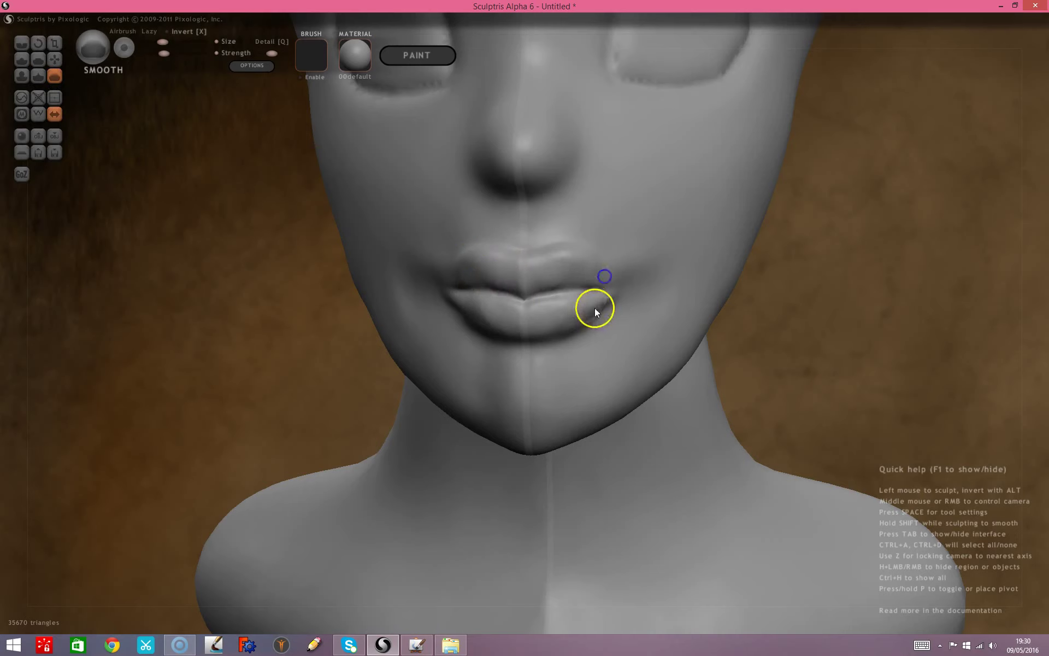
pyautogui.moveTo(136, 270); pyautogui.dragTo(237, 329)
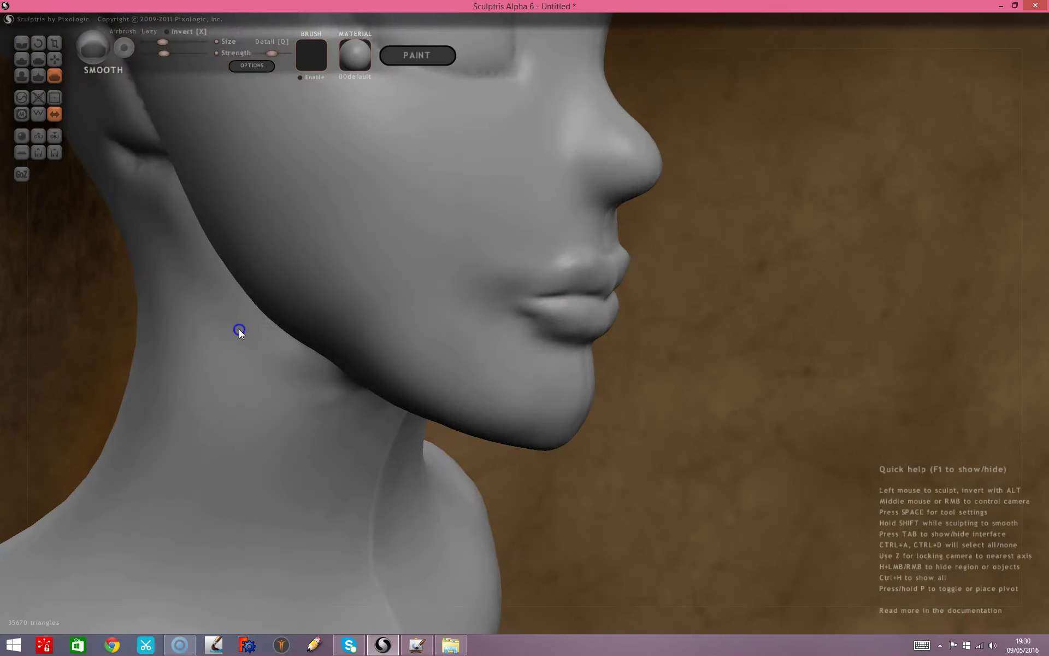
# With the Inflate brush, work a groove along the mouth line and refine the upper lip.
pyautogui.click(23, 56)
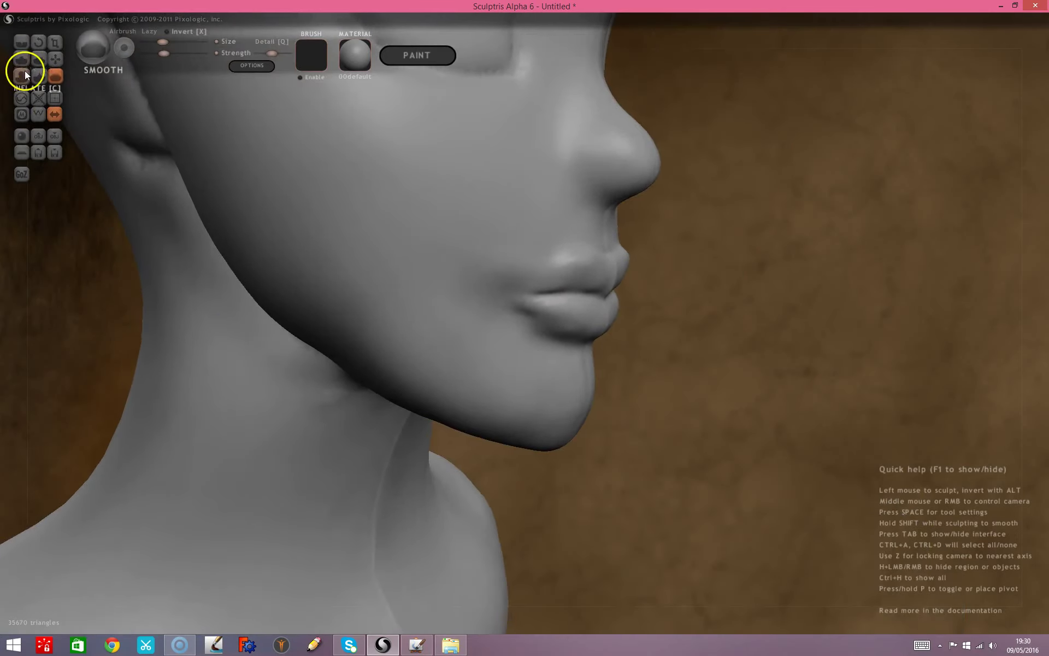
pyautogui.click(24, 75)
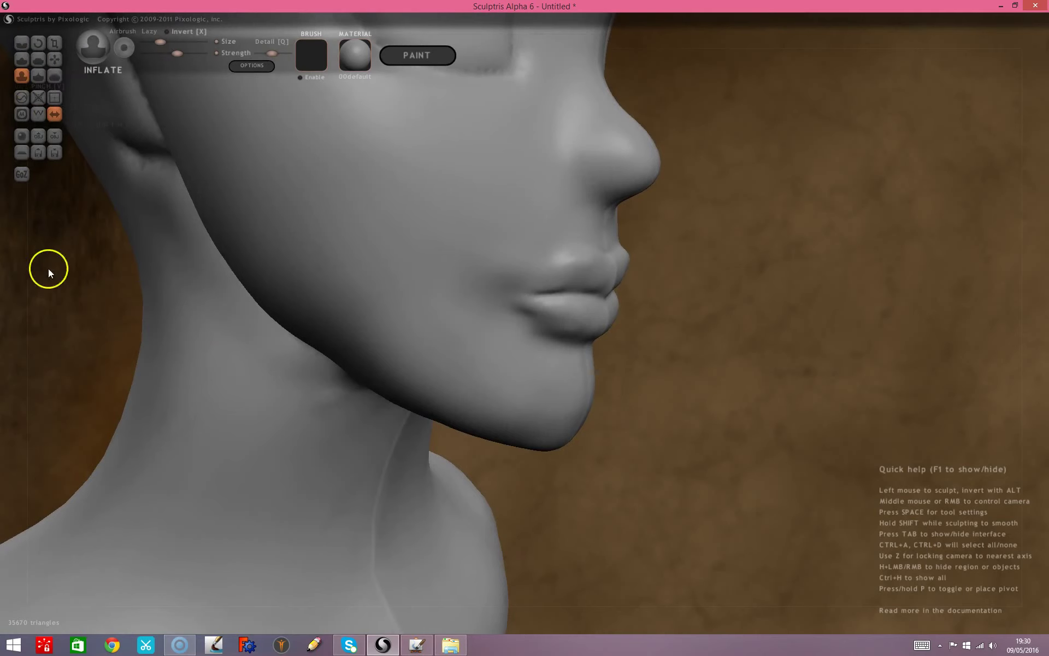
pyautogui.moveTo(48, 267); pyautogui.dragTo(23, 334)
pyautogui.moveTo(601, 292); pyautogui.dragTo(563, 301)
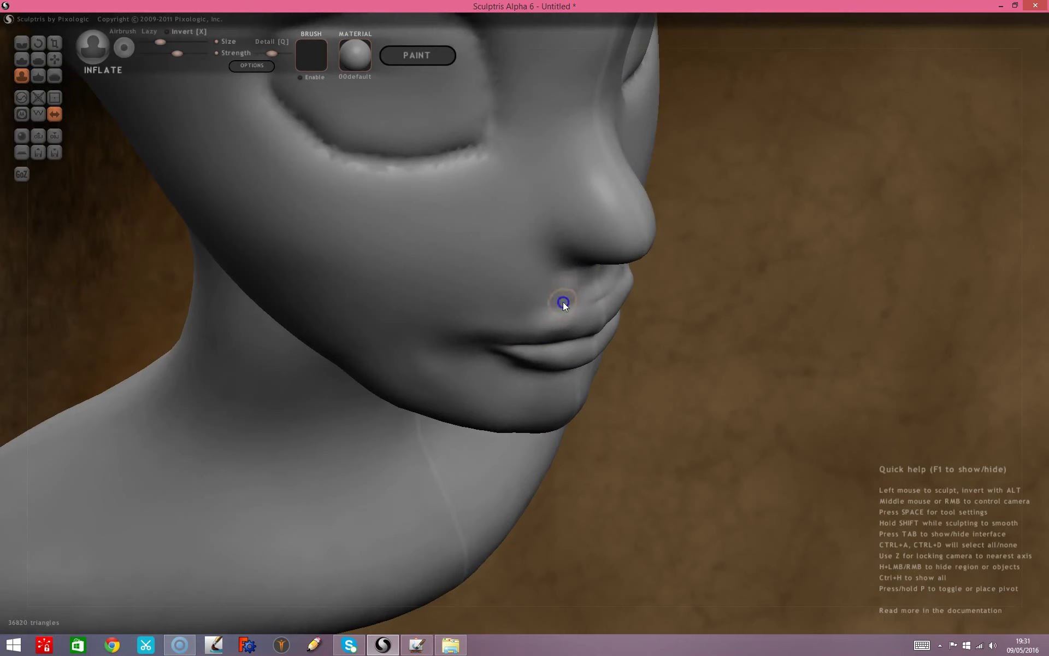
pyautogui.moveTo(562, 302); pyautogui.dragTo(667, 292, button='right')
pyautogui.moveTo(546, 244); pyautogui.dragTo(533, 256)
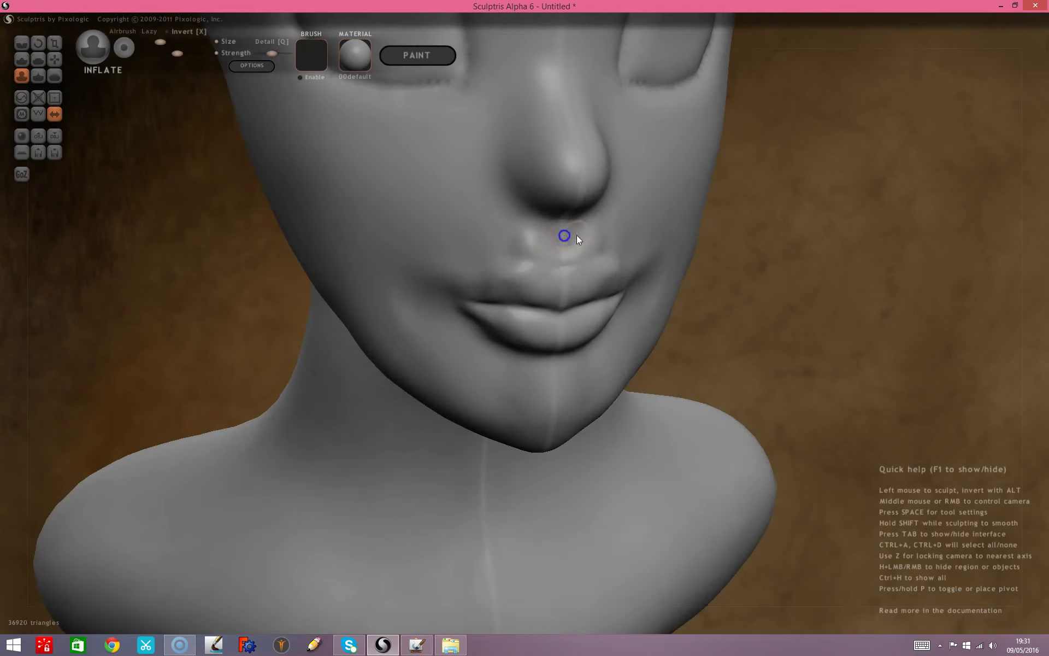
pyautogui.moveTo(565, 237)
pyautogui.mouseDown()
pyautogui.moveTo(542, 233)
pyautogui.moveTo(532, 253)
pyautogui.moveTo(568, 245)
pyautogui.moveTo(501, 236)
pyautogui.mouseUp()
# Flatten the skin above the upper lip, then smooth the philtrum.
pyautogui.click(37, 59)
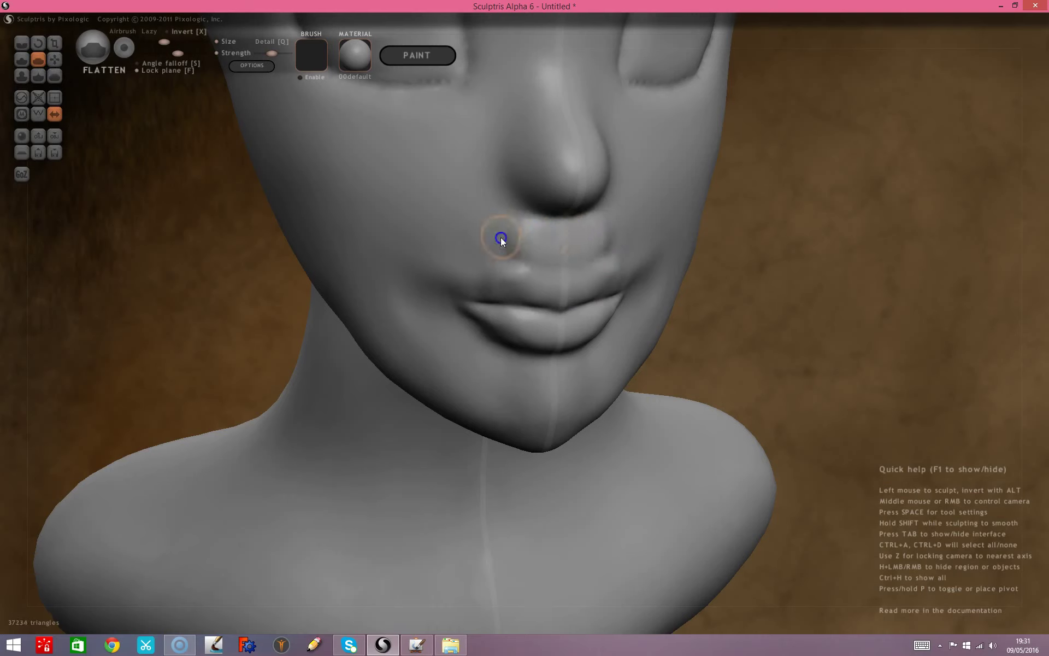
pyautogui.moveTo(788, 294); pyautogui.dragTo(614, 277)
pyautogui.moveTo(614, 277); pyautogui.dragTo(605, 268, button='middle')
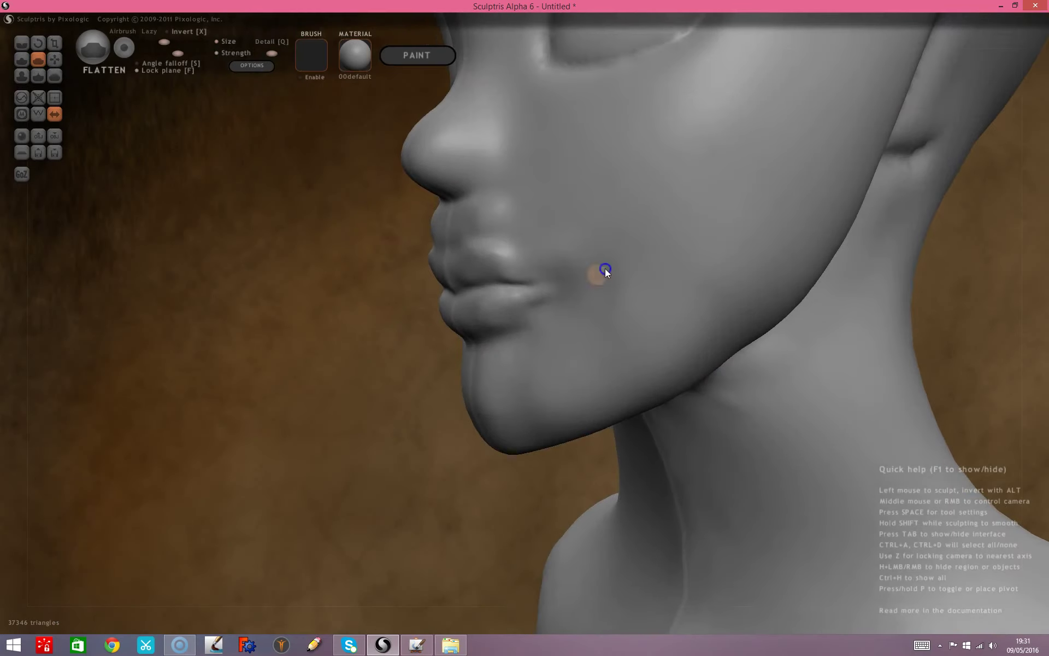
pyautogui.click(54, 77)
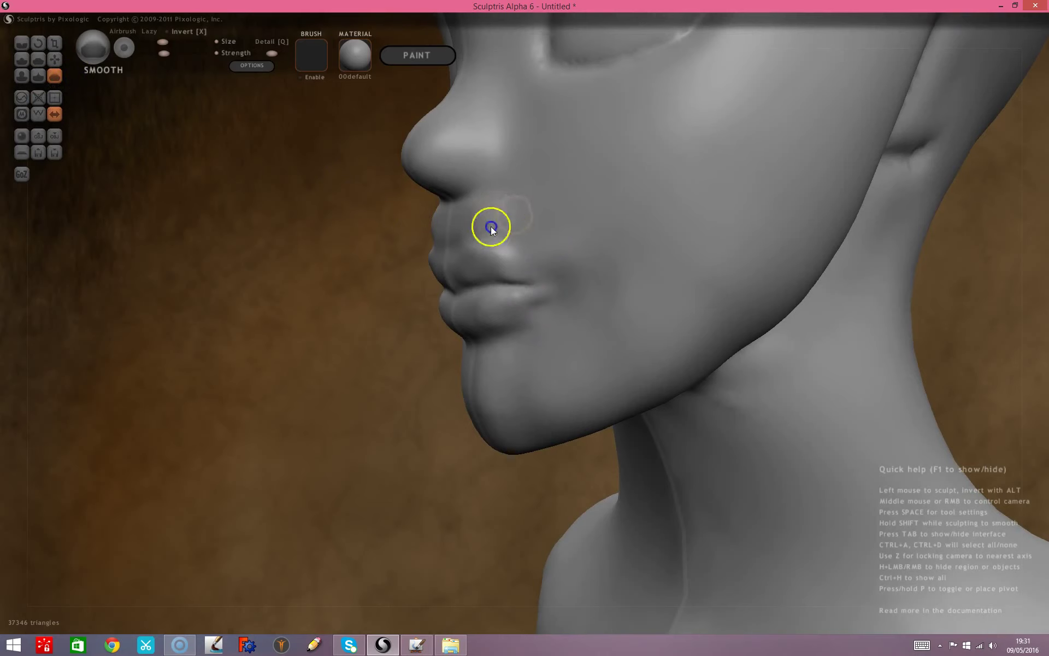
pyautogui.moveTo(458, 224)
pyautogui.mouseDown()
pyautogui.moveTo(417, 215)
pyautogui.moveTo(493, 212)
pyautogui.moveTo(502, 234)
pyautogui.moveTo(433, 240)
pyautogui.moveTo(503, 261)
pyautogui.moveTo(503, 281)
pyautogui.mouseUp()
pyautogui.click(478, 213)
# Soften the right mouth corner and the upper lip with short Smooth strokes.
pyautogui.moveTo(638, 250); pyautogui.dragTo(604, 238)
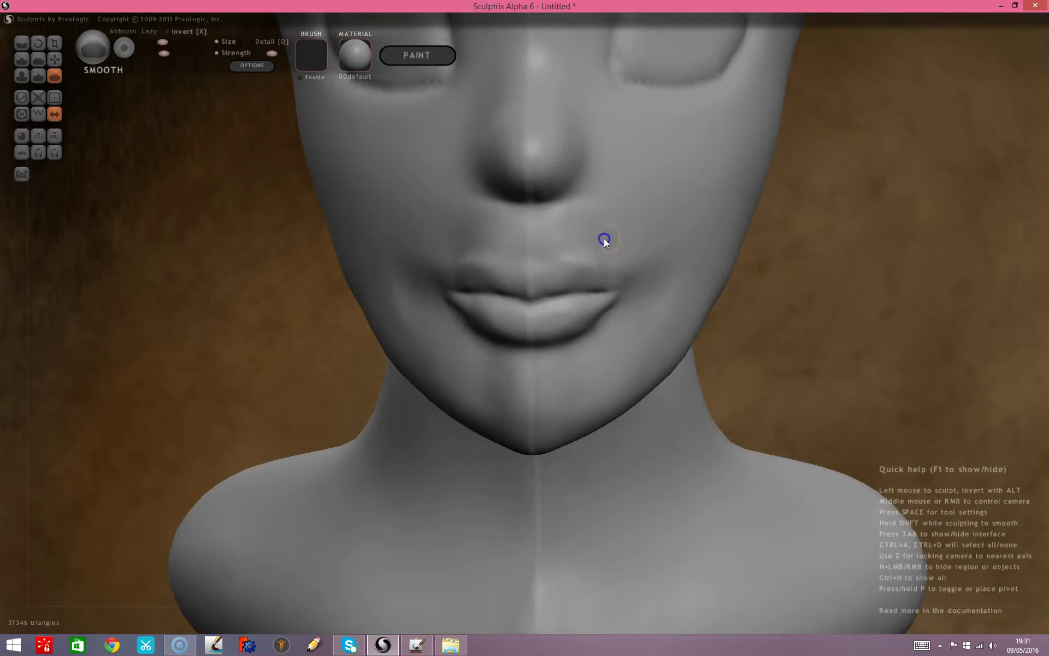
pyautogui.click(673, 275)
pyautogui.moveTo(617, 313)
pyautogui.mouseDown()
pyautogui.moveTo(585, 311)
pyautogui.moveTo(625, 285)
pyautogui.mouseUp()
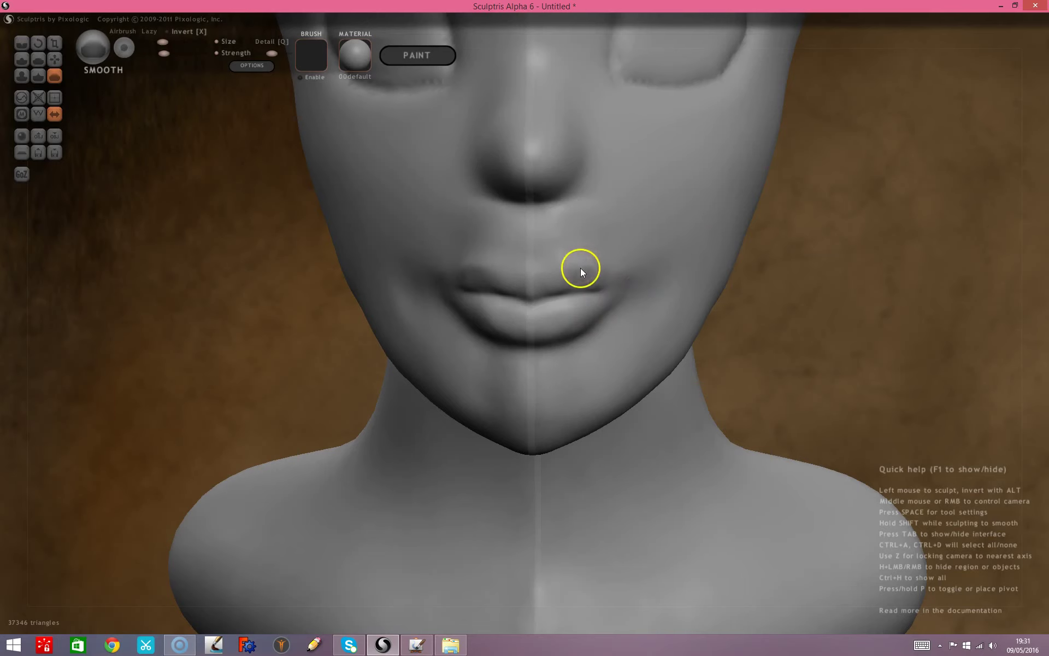
pyautogui.moveTo(567, 278); pyautogui.dragTo(625, 279)
pyautogui.moveTo(874, 323)
pyautogui.mouseDown()
pyautogui.moveTo(803, 319)
pyautogui.moveTo(772, 345)
pyautogui.moveTo(808, 332)
pyautogui.moveTo(741, 335)
pyautogui.mouseUp()
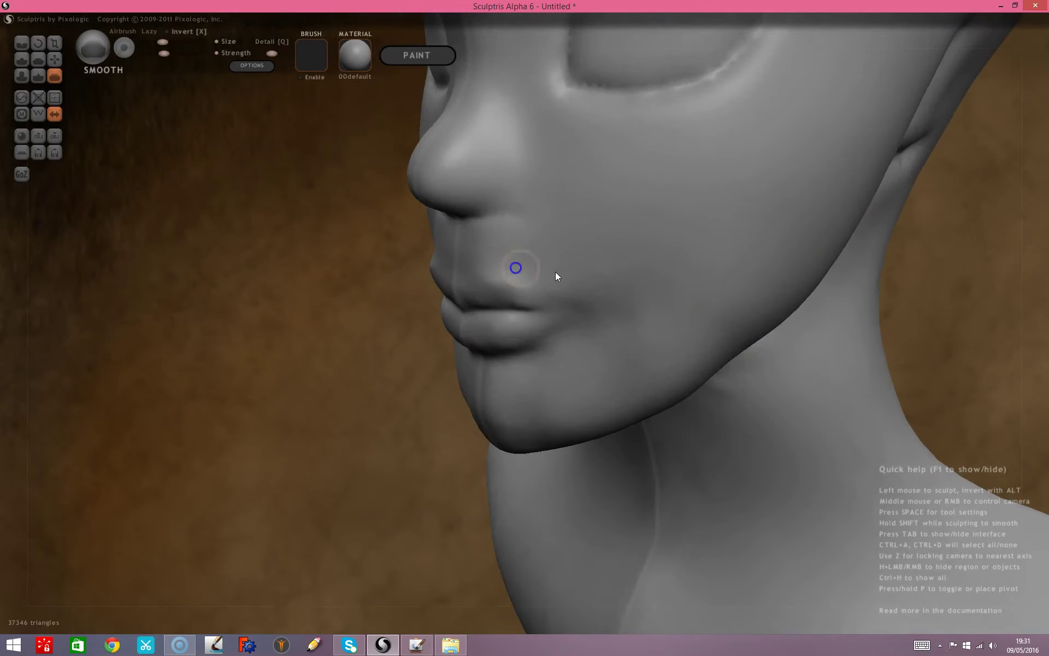
pyautogui.moveTo(517, 281); pyautogui.dragTo(571, 272)
pyautogui.moveTo(437, 331); pyautogui.dragTo(407, 342)
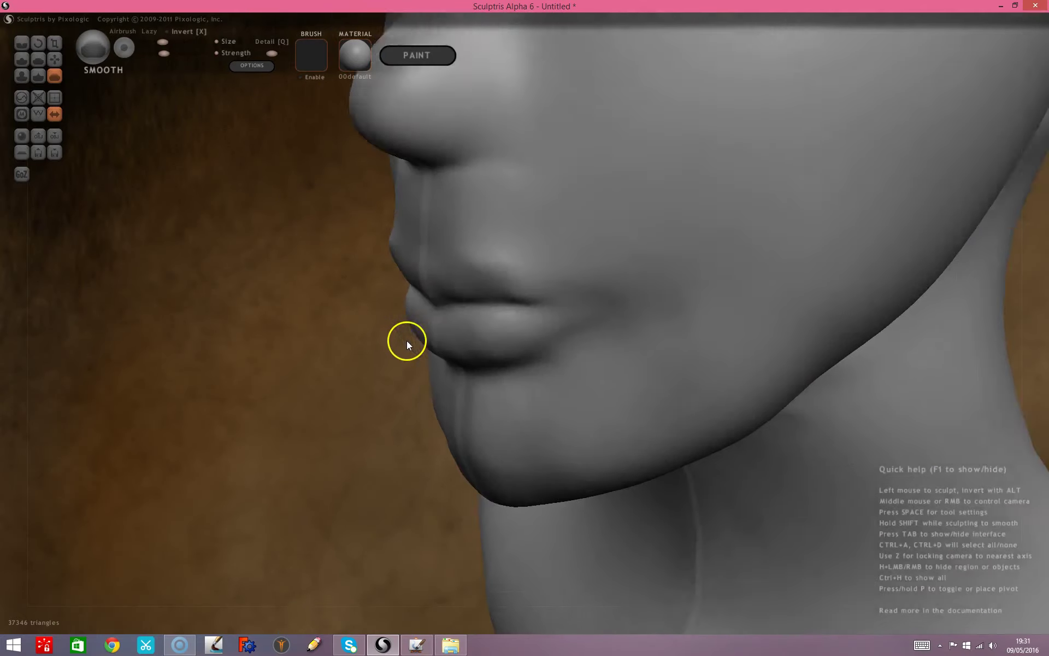
pyautogui.scroll(-5, 408, 341)
pyautogui.moveTo(408, 339)
pyautogui.mouseDown(button='right')
pyautogui.moveTo(418, 297)
pyautogui.moveTo(714, 307)
pyautogui.moveTo(760, 322)
pyautogui.mouseUp(button='right')
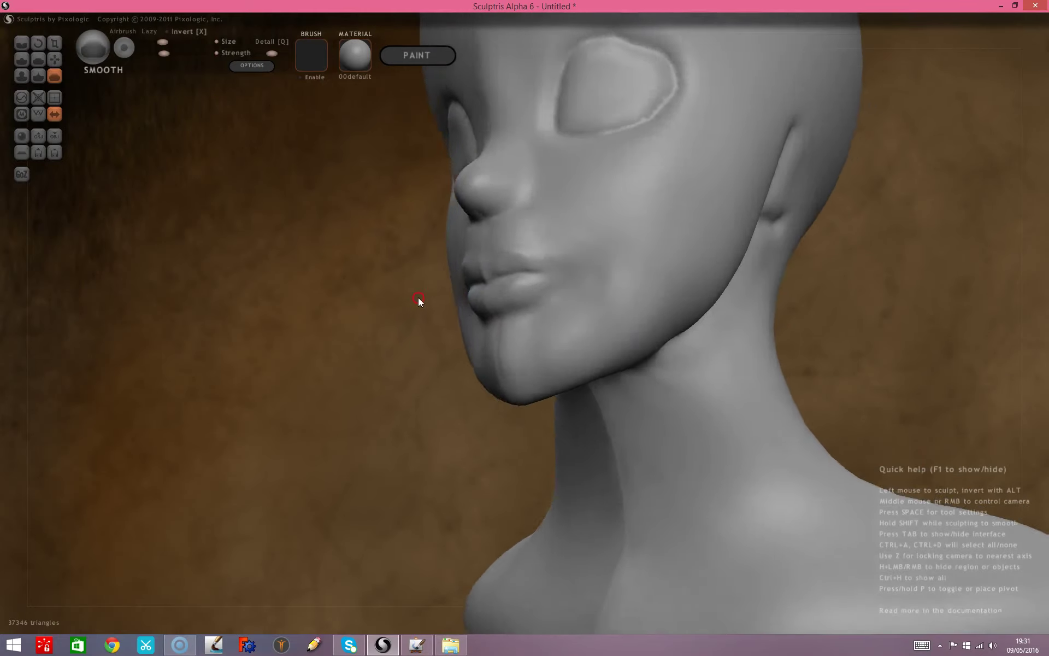
pyautogui.moveTo(601, 288)
pyautogui.mouseDown(button='right')
pyautogui.moveTo(734, 305)
pyautogui.moveTo(527, 272)
pyautogui.mouseUp(button='right')
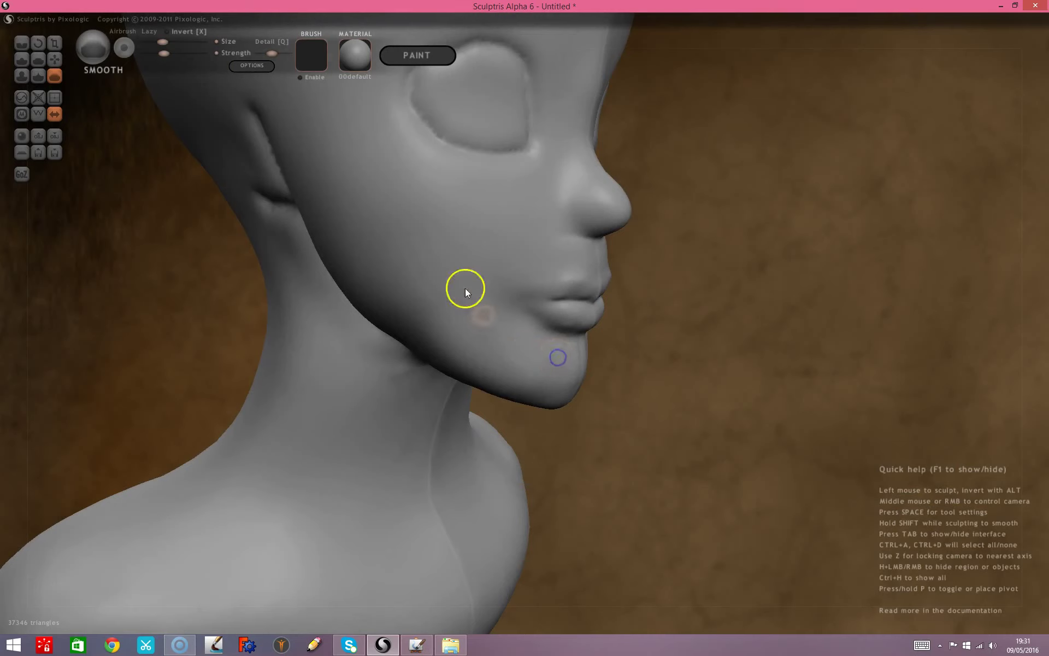
# Carve a crease along the mouth line and soften it with Smooth.
pyautogui.click(20, 44)
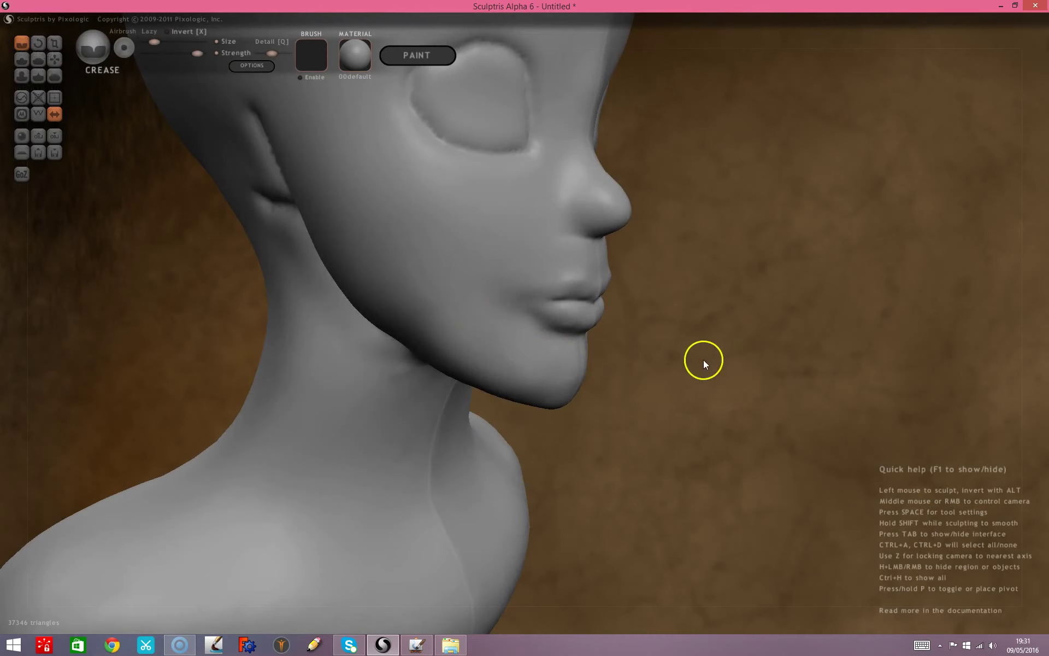
pyautogui.scroll(3, 703, 360)
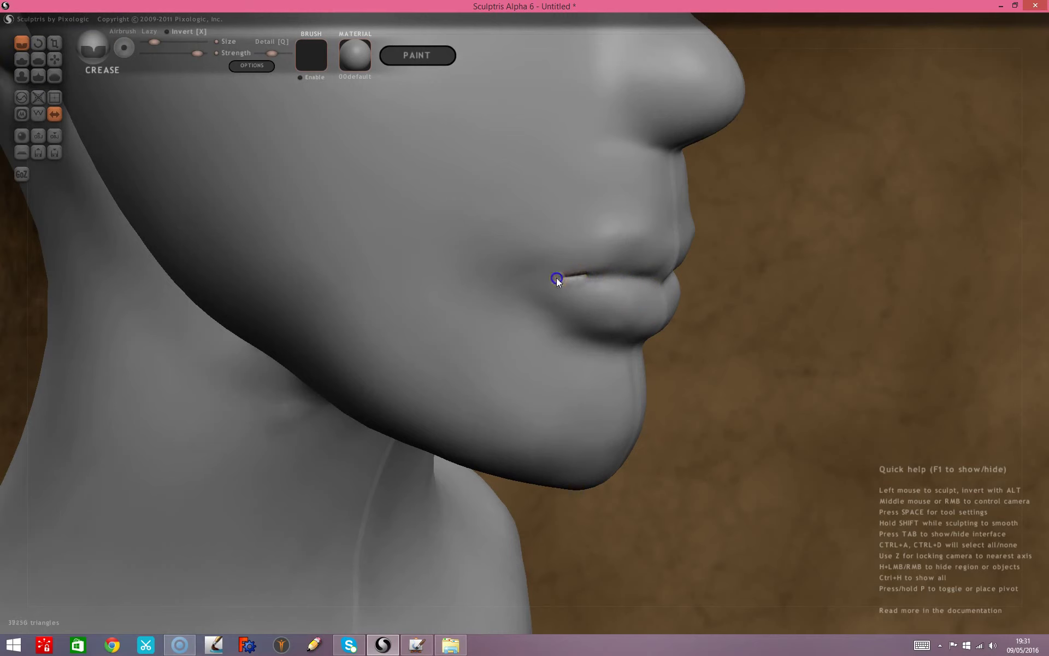
pyautogui.moveTo(557, 277)
pyautogui.mouseDown()
pyautogui.moveTo(530, 277)
pyautogui.moveTo(607, 277)
pyautogui.moveTo(573, 276)
pyautogui.mouseUp()
pyautogui.click(55, 76)
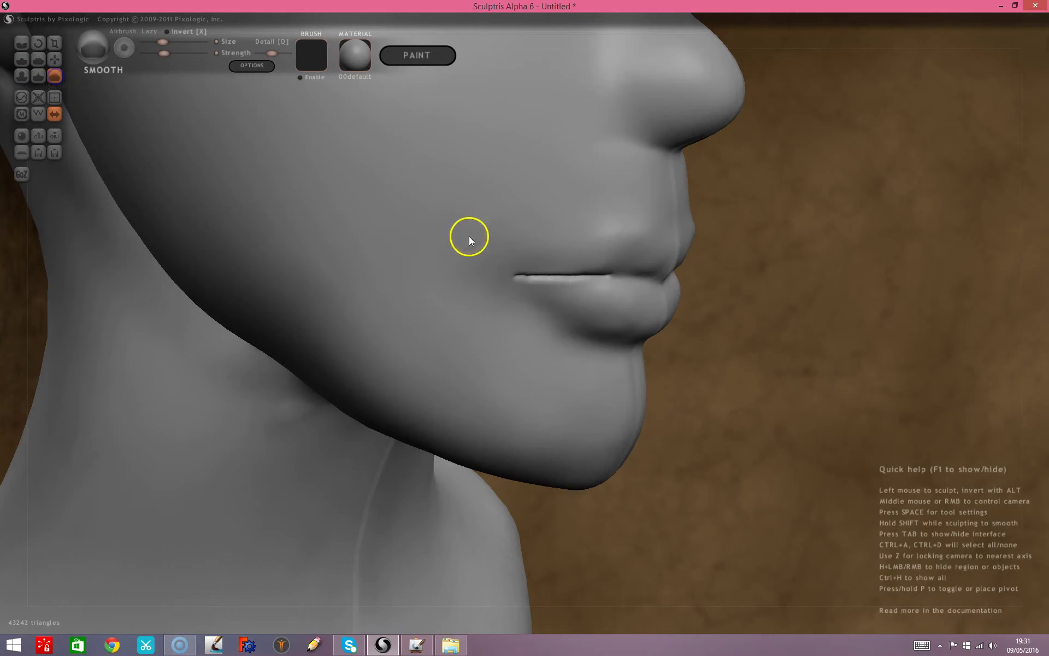
pyautogui.moveTo(605, 277); pyautogui.dragTo(536, 278)
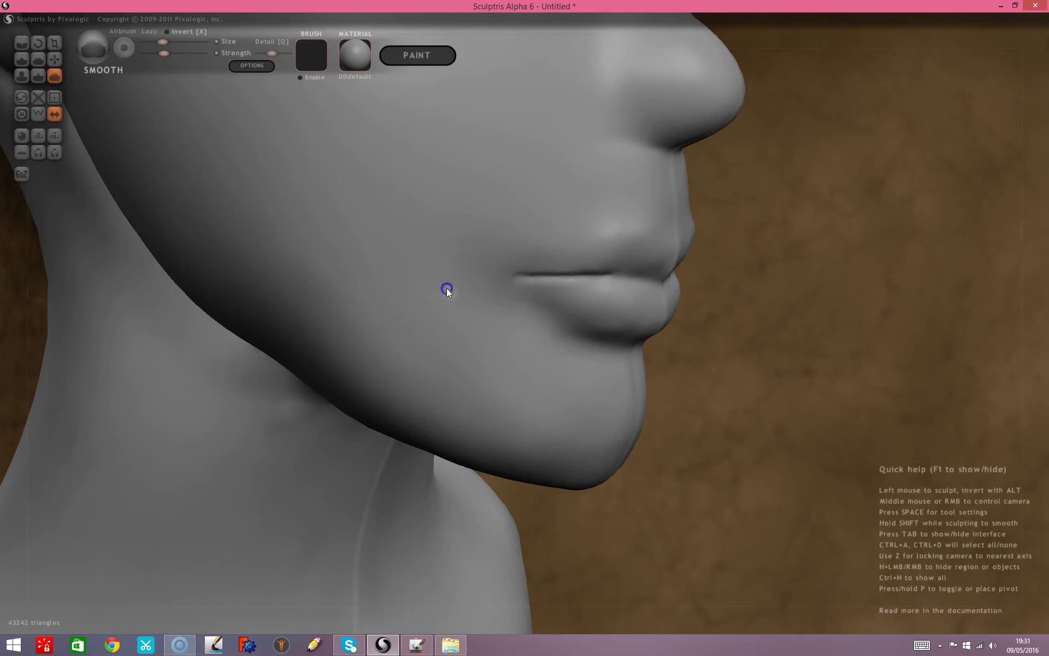
# Re-crease the line between the lips and smooth it along its full length.
pyautogui.click(21, 45)
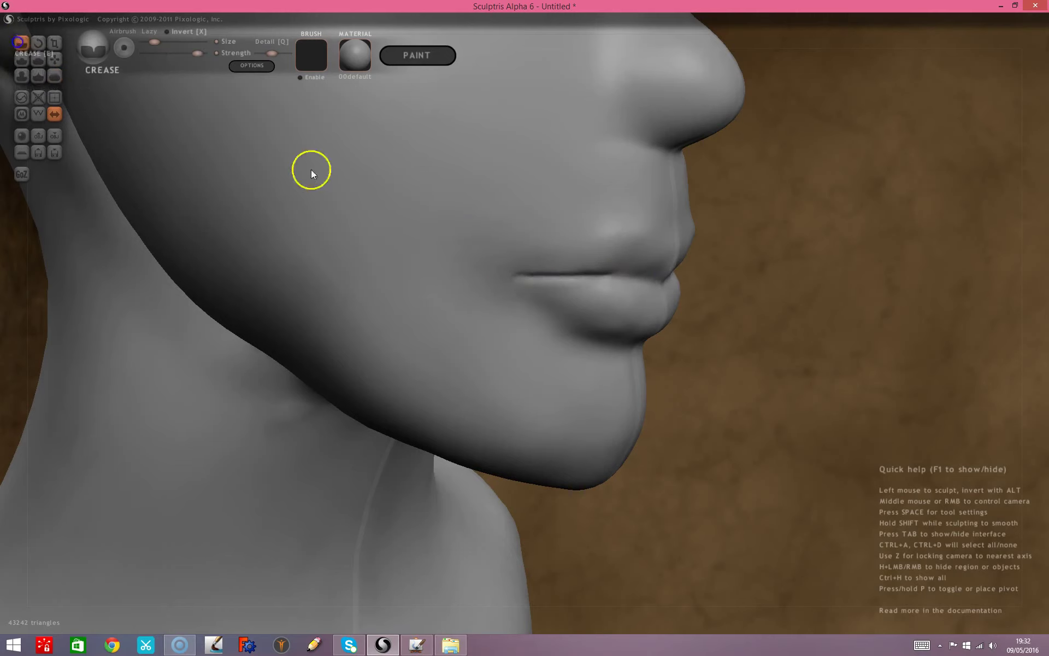
pyautogui.moveTo(842, 399); pyautogui.dragTo(747, 373, button='middle')
pyautogui.moveTo(522, 248); pyautogui.dragTo(667, 262)
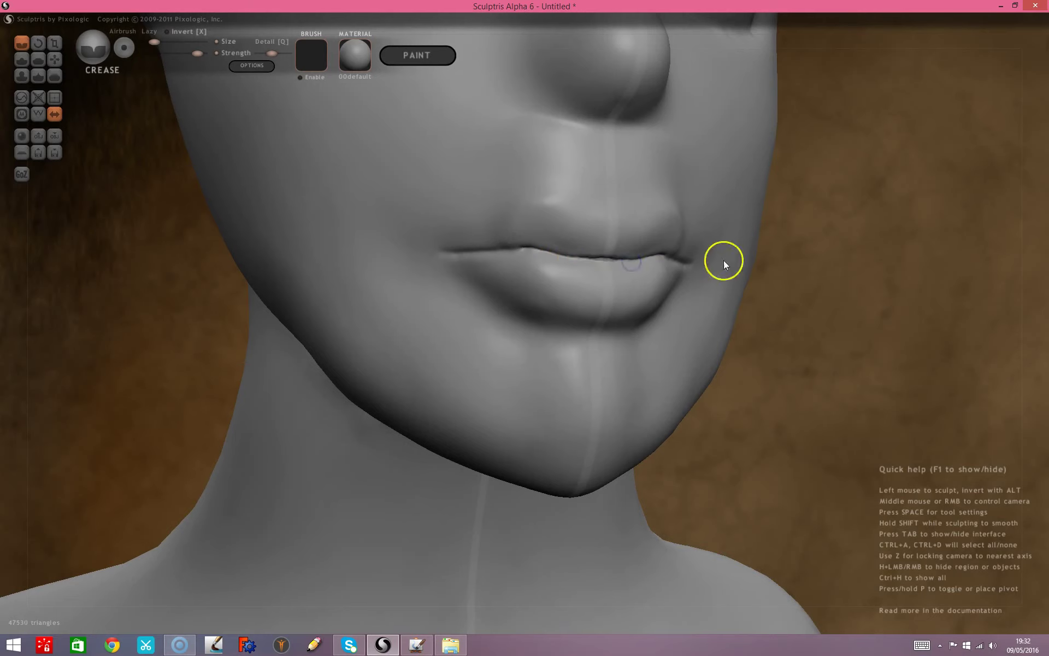
pyautogui.moveTo(890, 310); pyautogui.dragTo(778, 323, button='right')
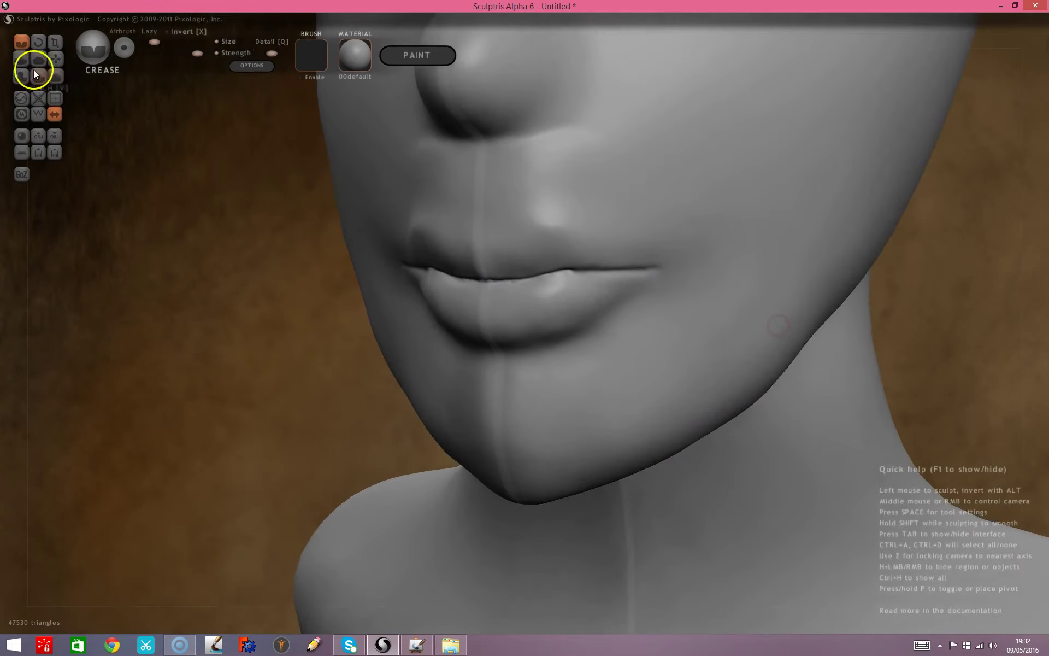
pyautogui.click(55, 76)
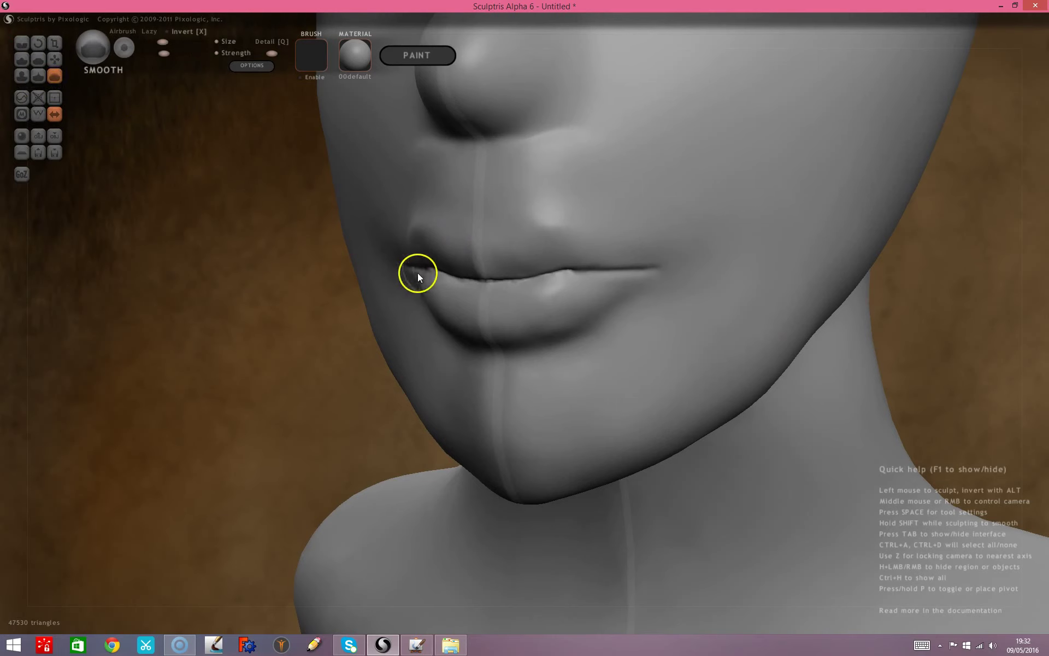
pyautogui.moveTo(473, 280); pyautogui.dragTo(583, 271)
pyautogui.moveTo(410, 274)
pyautogui.mouseDown()
pyautogui.moveTo(421, 265)
pyautogui.moveTo(649, 279)
pyautogui.mouseUp()
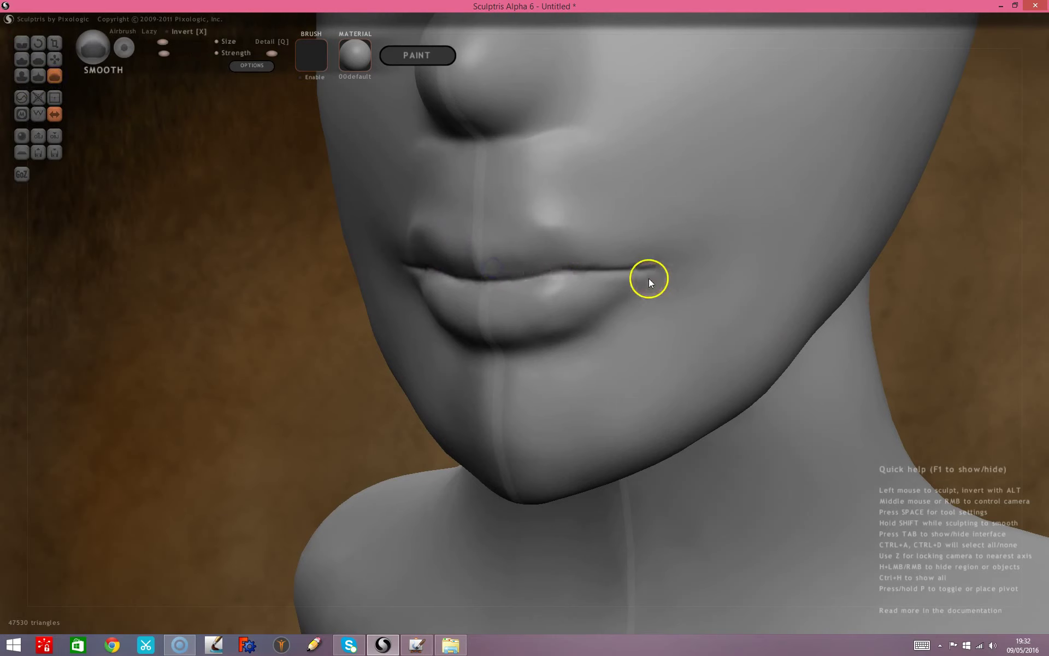
pyautogui.moveTo(214, 376)
pyautogui.mouseDown()
pyautogui.moveTo(173, 352)
pyautogui.moveTo(176, 337)
pyautogui.moveTo(245, 342)
pyautogui.mouseUp()
pyautogui.moveTo(246, 344); pyautogui.dragTo(159, 229, button='right')
# Crease along the upper lip, undoing an unwanted lower-lip crease.
pyautogui.click(22, 74)
pyautogui.click(24, 41)
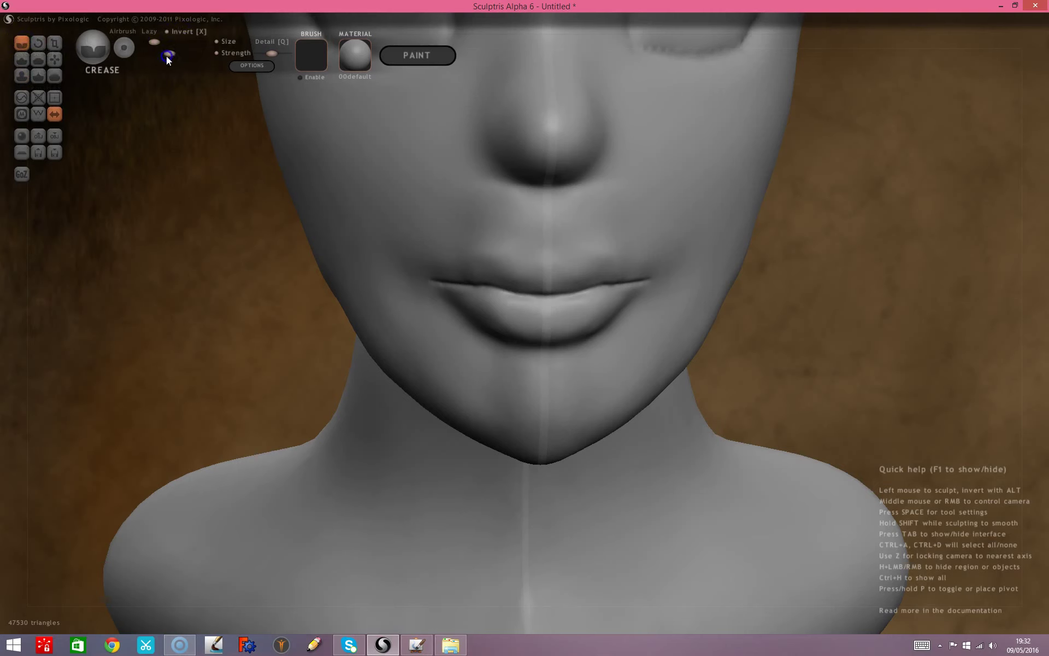
pyautogui.moveTo(561, 264); pyautogui.dragTo(636, 280)
pyautogui.moveTo(553, 267); pyautogui.dragTo(575, 261)
pyautogui.moveTo(865, 304); pyautogui.dragTo(738, 274, button='middle')
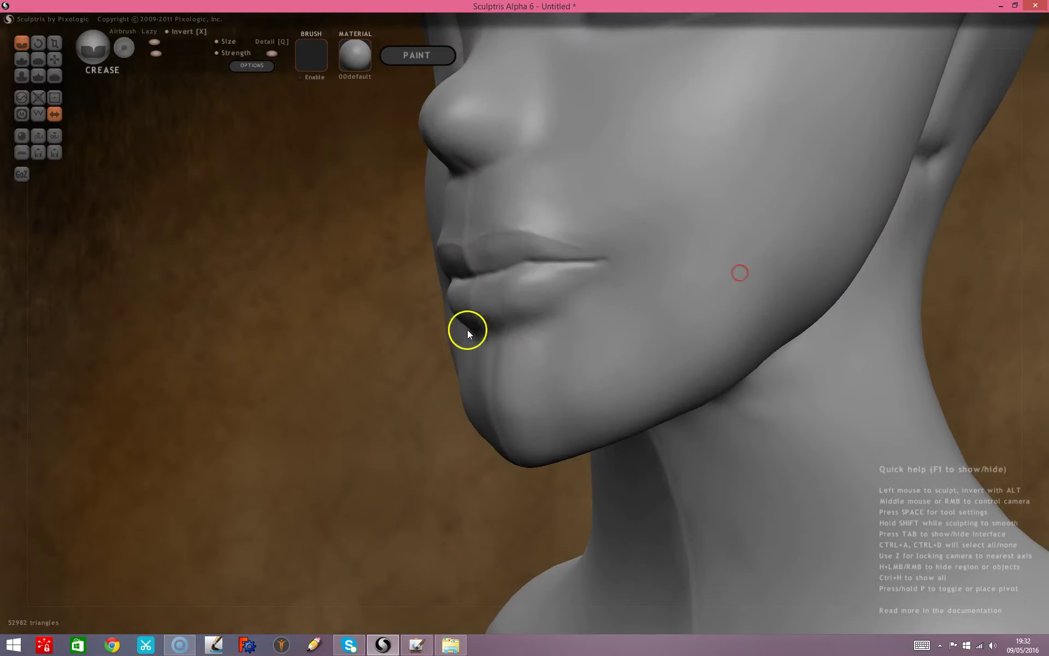
pyautogui.moveTo(480, 323)
pyautogui.mouseDown()
pyautogui.moveTo(559, 281)
pyautogui.moveTo(350, 329)
pyautogui.mouseUp()
pyautogui.hotkey('ctrl', 'z')
pyautogui.moveTo(286, 438)
pyautogui.mouseDown()
pyautogui.moveTo(291, 451)
pyautogui.moveTo(422, 471)
pyautogui.mouseUp()
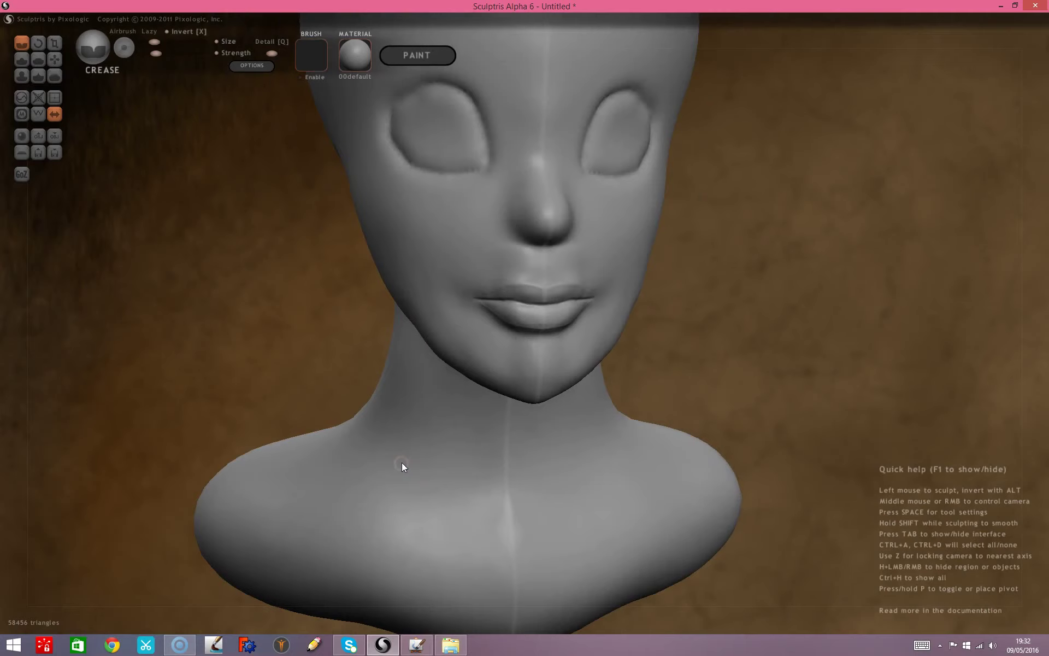
# Crease along the upper eyelid and outer eye corner, undo, then re-crease the socket's inner and upper edges.
pyautogui.moveTo(793, 356); pyautogui.dragTo(730, 364, button='right')
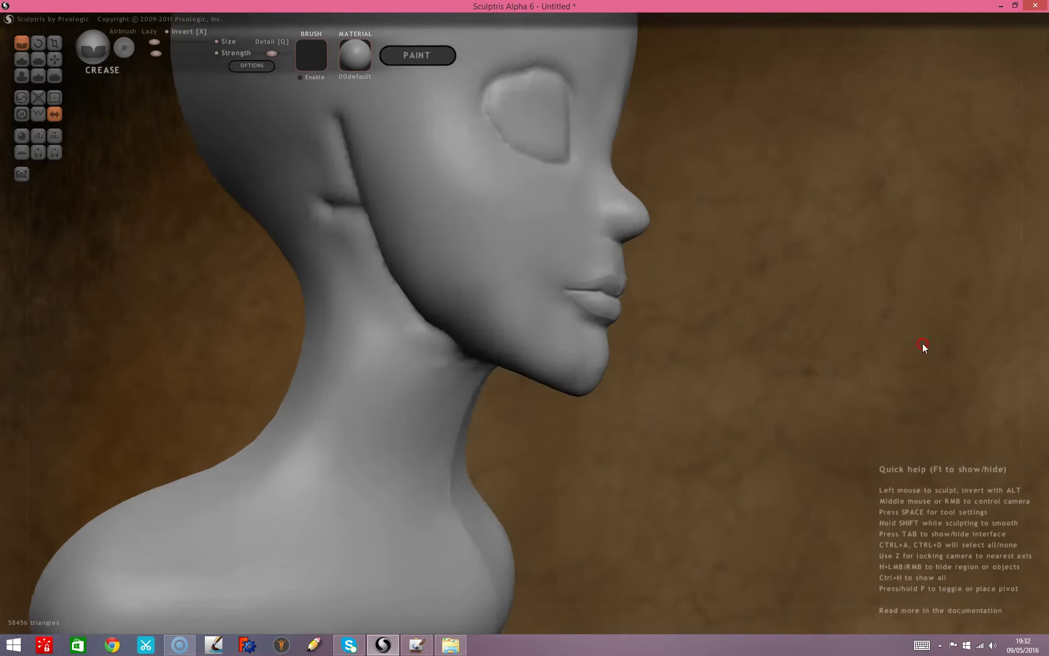
pyautogui.scroll(3, 731, 367)
pyautogui.scroll(3, 670, 328)
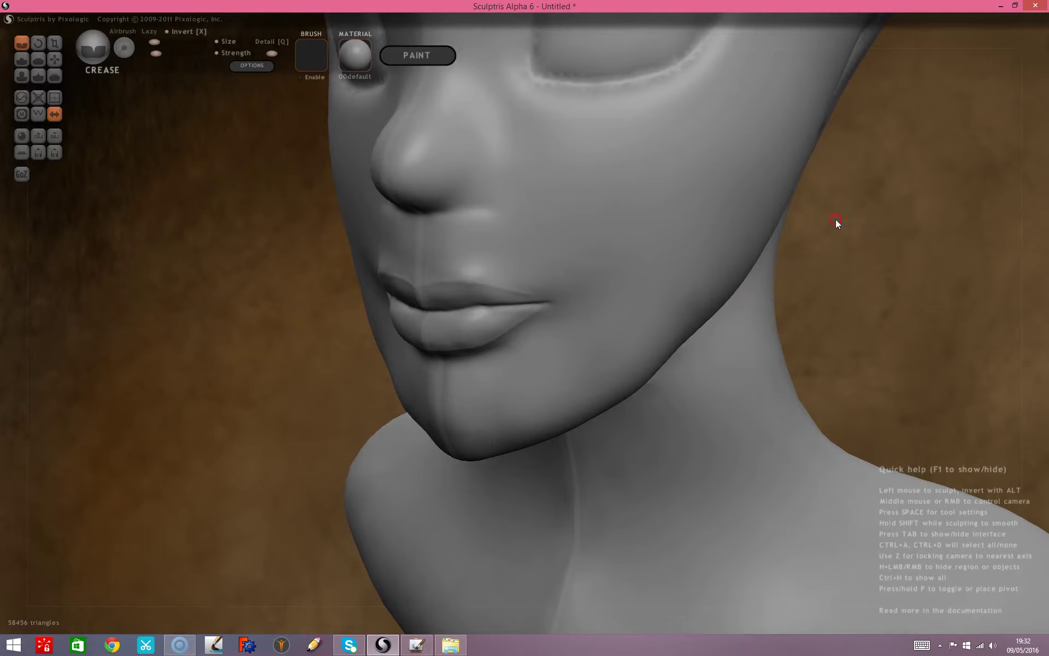
pyautogui.moveTo(836, 222); pyautogui.dragTo(747, 445, button='right')
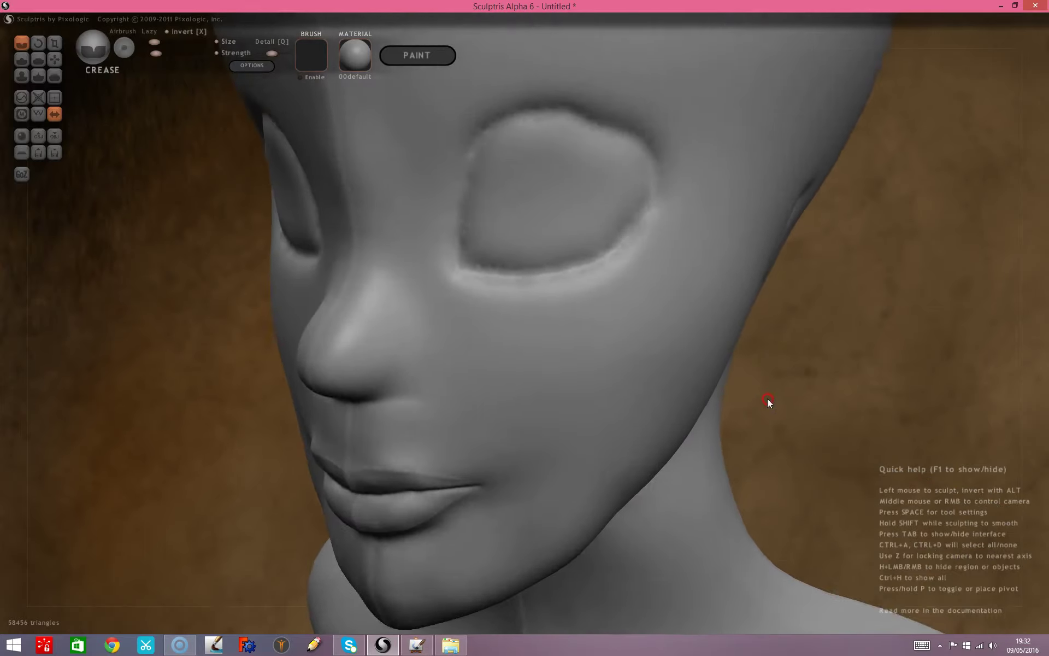
pyautogui.moveTo(518, 188)
pyautogui.mouseDown()
pyautogui.moveTo(468, 197)
pyautogui.moveTo(446, 217)
pyautogui.moveTo(431, 333)
pyautogui.mouseUp()
pyautogui.moveTo(498, 189); pyautogui.dragTo(601, 218)
pyautogui.moveTo(537, 207)
pyautogui.mouseDown()
pyautogui.moveTo(536, 188)
pyautogui.moveTo(614, 222)
pyautogui.moveTo(621, 265)
pyautogui.moveTo(602, 299)
pyautogui.mouseUp()
pyautogui.moveTo(633, 248); pyautogui.dragTo(635, 247)
pyautogui.hotkey('ctrl', 'z')
pyautogui.hotkey('ctrl', 'z')
pyautogui.hotkey('ctrl', 'z')
pyautogui.hotkey('ctrl', 'z')
pyautogui.hotkey('ctrl', 'z')
pyautogui.hotkey('ctrl', 'z')
pyautogui.hotkey('ctrl', 'z')
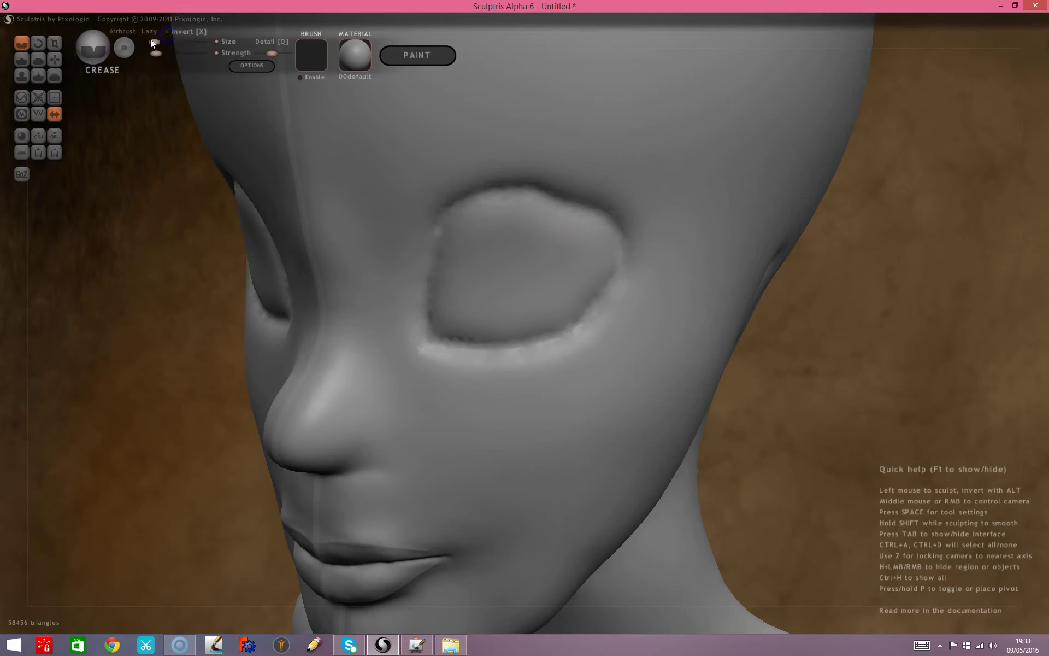
pyautogui.moveTo(463, 192)
pyautogui.mouseDown()
pyautogui.moveTo(428, 250)
pyautogui.moveTo(430, 332)
pyautogui.moveTo(441, 342)
pyautogui.moveTo(561, 343)
pyautogui.moveTo(627, 258)
pyautogui.moveTo(557, 337)
pyautogui.moveTo(614, 239)
pyautogui.moveTo(621, 264)
pyautogui.mouseUp()
pyautogui.moveTo(577, 208)
pyautogui.mouseDown()
pyautogui.moveTo(487, 188)
pyautogui.moveTo(452, 206)
pyautogui.moveTo(415, 297)
pyautogui.mouseUp()
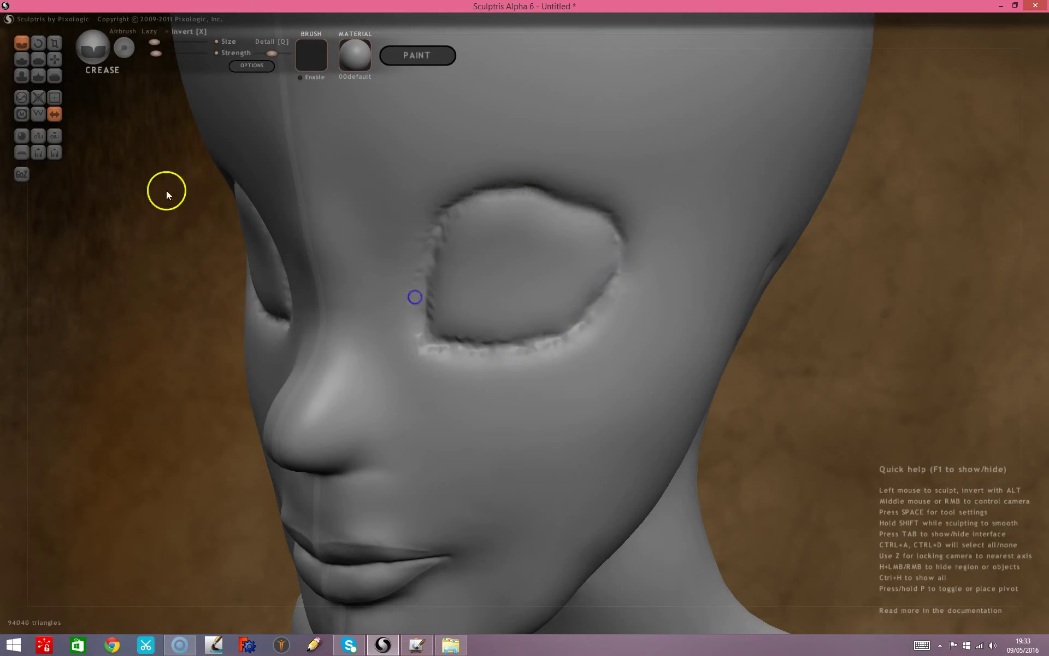
# Smooth the upper, upper-left and lower rims of the eye socket.
pyautogui.click(54, 76)
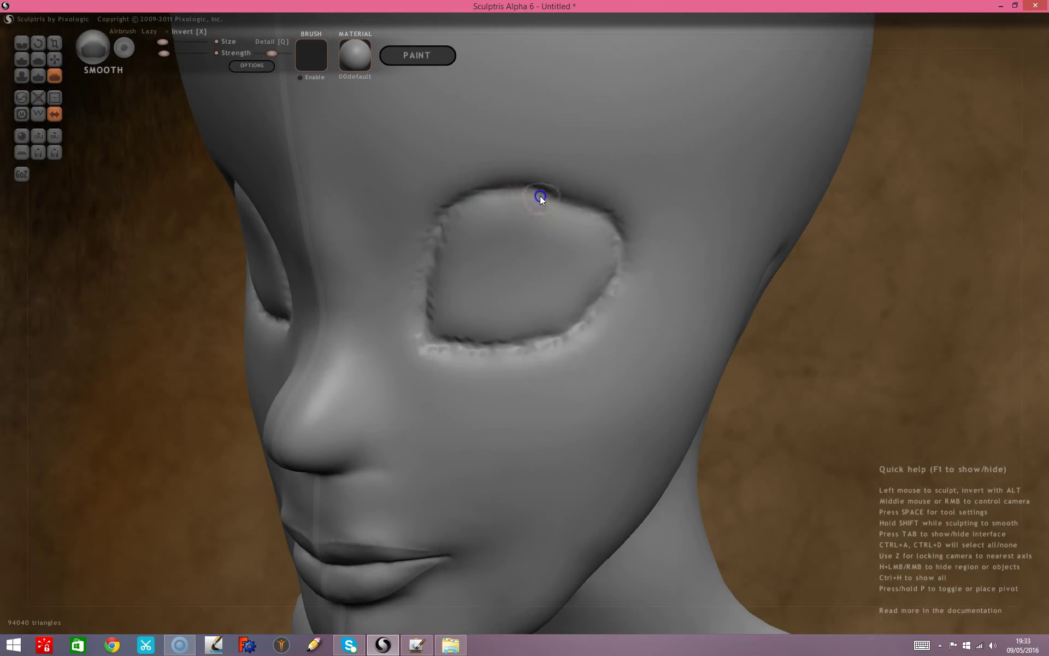
pyautogui.moveTo(624, 241)
pyautogui.mouseDown()
pyautogui.moveTo(601, 212)
pyautogui.moveTo(493, 185)
pyautogui.mouseUp()
pyautogui.moveTo(425, 308); pyautogui.dragTo(457, 190)
pyautogui.moveTo(429, 257)
pyautogui.mouseDown()
pyautogui.moveTo(438, 214)
pyautogui.moveTo(426, 238)
pyautogui.mouseUp()
pyautogui.moveTo(425, 348)
pyautogui.mouseDown()
pyautogui.moveTo(511, 352)
pyautogui.moveTo(582, 331)
pyautogui.mouseUp()
# Pinch the upper and lower socket rims and eye corner into sharper edges, then orbit to check.
pyautogui.click(38, 77)
pyautogui.moveTo(545, 194)
pyautogui.mouseDown()
pyautogui.moveTo(511, 209)
pyautogui.moveTo(471, 192)
pyautogui.moveTo(520, 188)
pyautogui.moveTo(605, 225)
pyautogui.moveTo(436, 219)
pyautogui.moveTo(444, 212)
pyautogui.mouseUp()
pyautogui.moveTo(433, 320)
pyautogui.mouseDown()
pyautogui.moveTo(440, 336)
pyautogui.moveTo(483, 343)
pyautogui.moveTo(550, 336)
pyautogui.moveTo(614, 268)
pyautogui.moveTo(615, 193)
pyautogui.mouseUp()
pyautogui.moveTo(139, 359)
pyautogui.mouseDown()
pyautogui.moveTo(205, 364)
pyautogui.moveTo(147, 362)
pyautogui.moveTo(271, 303)
pyautogui.mouseUp()
pyautogui.moveTo(271, 303)
pyautogui.mouseDown(button='right')
pyautogui.moveTo(293, 316)
pyautogui.moveTo(237, 329)
pyautogui.mouseUp(button='right')
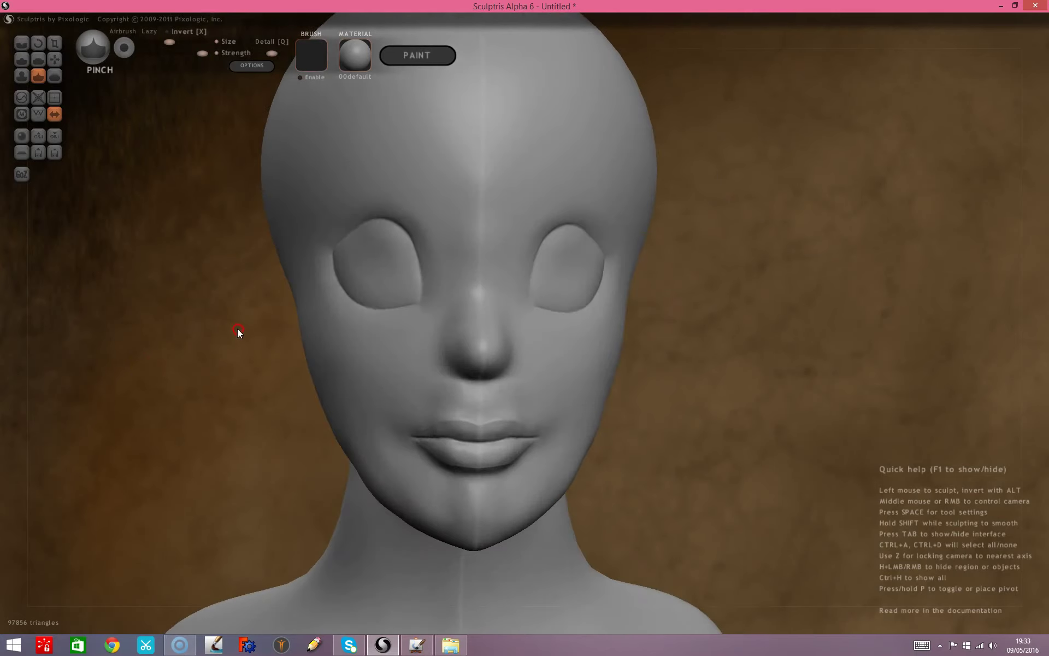
pyautogui.scroll(-3, 227, 306)
pyautogui.scroll(3, 228, 306)
pyautogui.moveTo(228, 306)
pyautogui.mouseDown()
pyautogui.moveTo(250, 297)
pyautogui.moveTo(435, 332)
pyautogui.mouseUp()
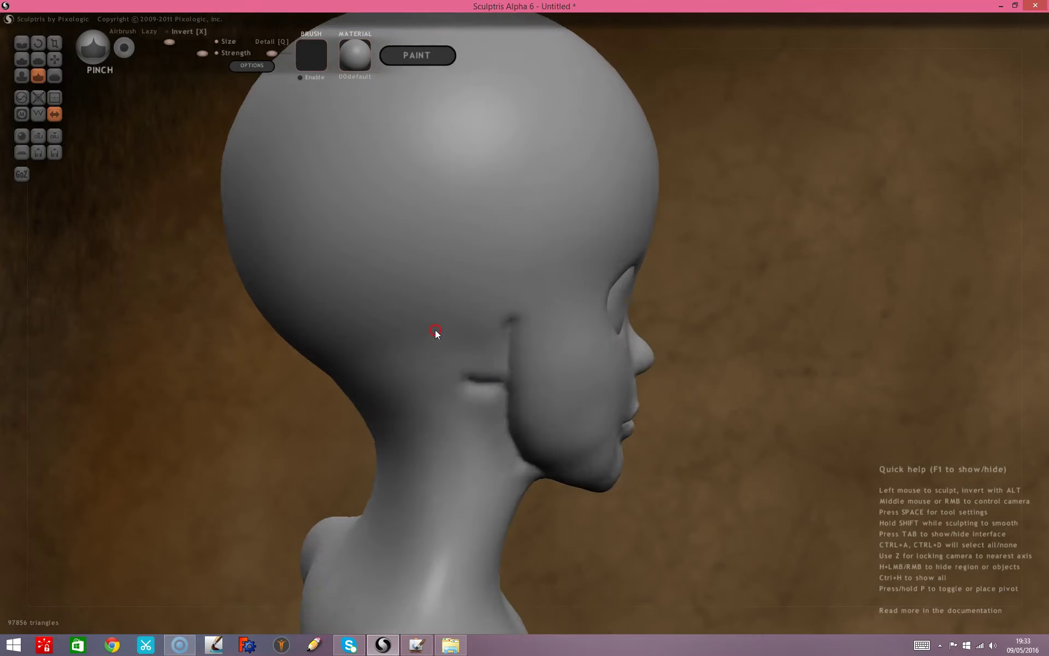
pyautogui.moveTo(435, 329)
pyautogui.mouseDown(button='right')
pyautogui.moveTo(376, 250)
pyautogui.moveTo(349, 183)
pyautogui.moveTo(245, 254)
pyautogui.moveTo(198, 316)
pyautogui.mouseUp(button='right')
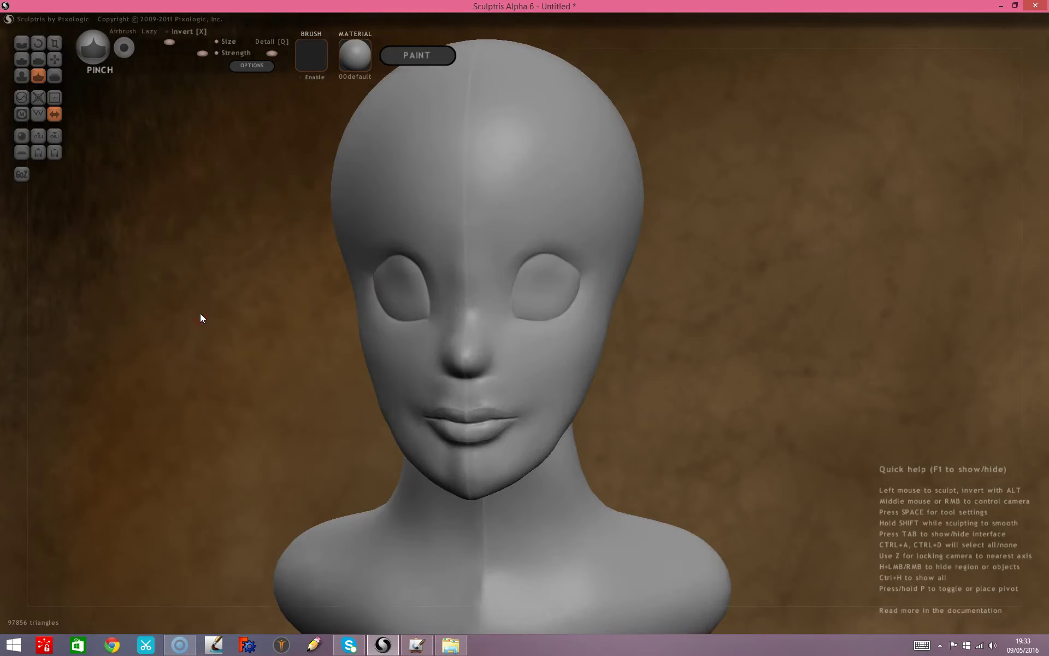
# Activate the Grab brush, try pulling the lower eye-socket edges, and undo the pull.
pyautogui.click(55, 59)
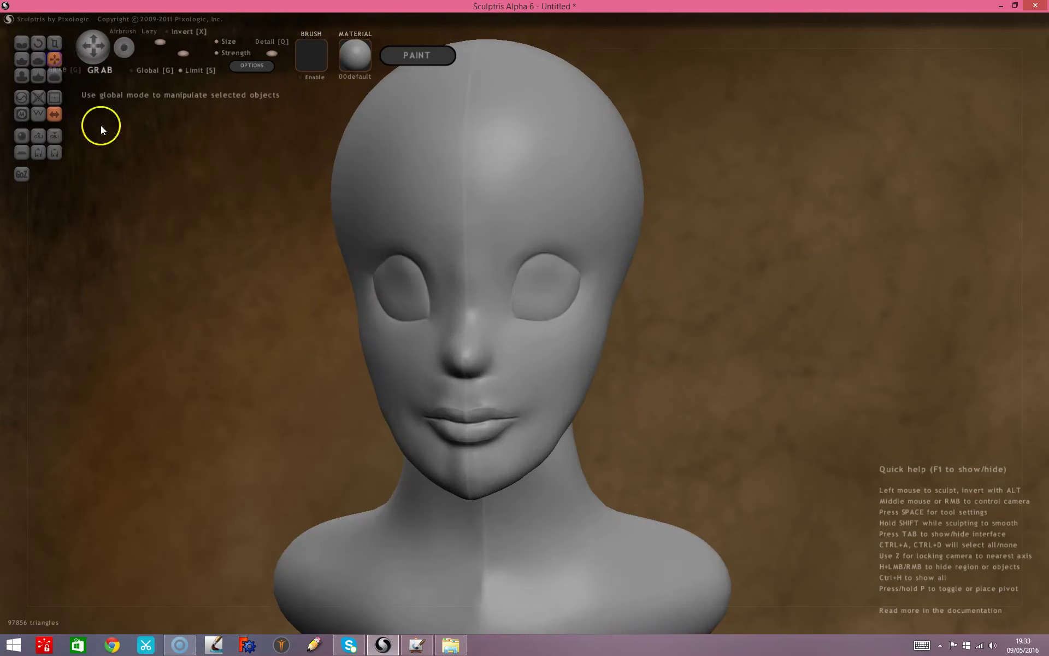
pyautogui.moveTo(117, 279); pyautogui.dragTo(129, 286, button='right')
pyautogui.moveTo(524, 317); pyautogui.dragTo(523, 316)
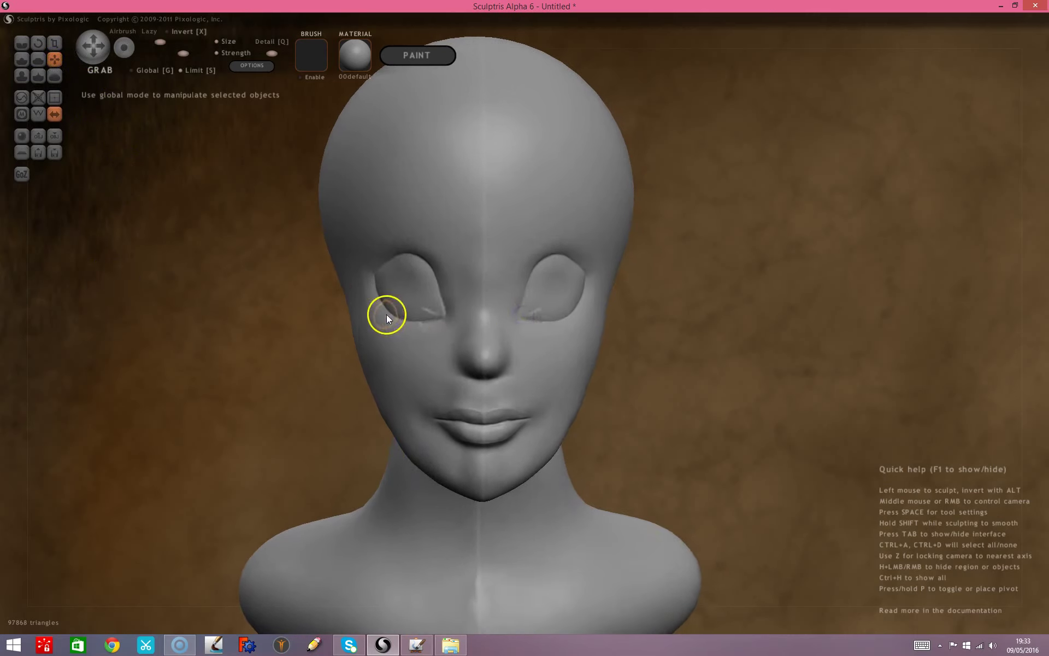
pyautogui.hotkey('ctrl', 'z')
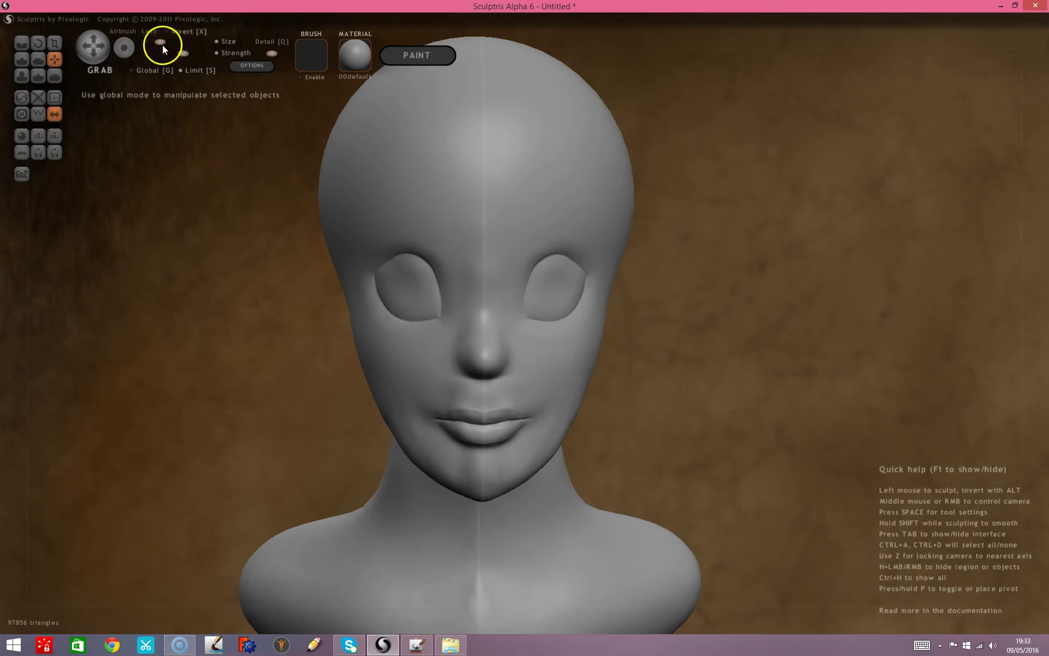
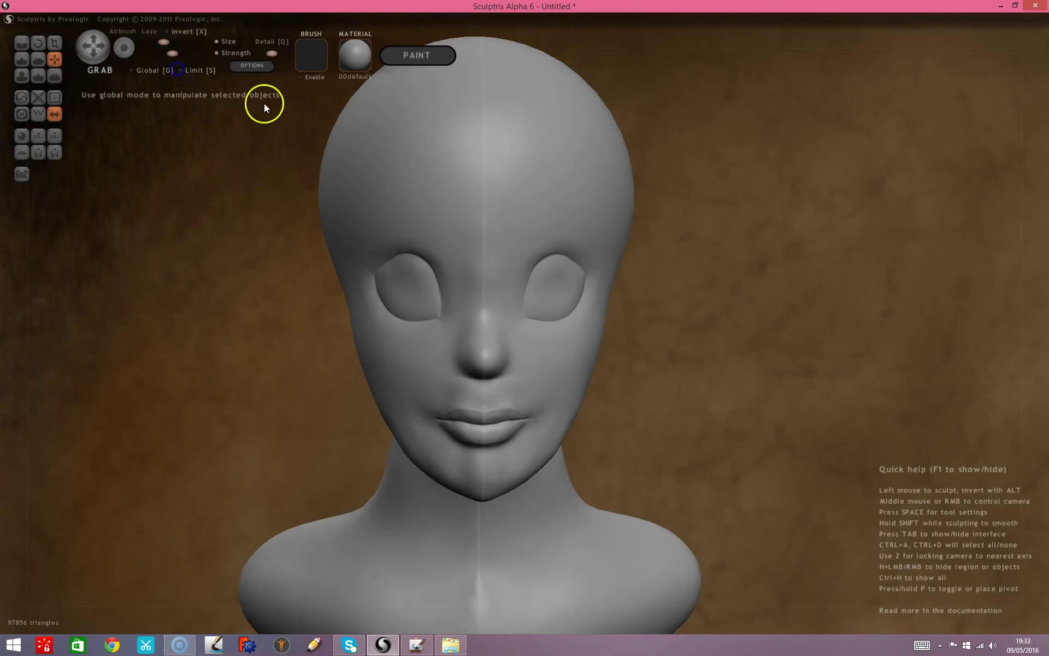
# With Grab and symmetry, reshape both inner eye-socket edges and the right socket's outer edge.
pyautogui.moveTo(526, 313); pyautogui.dragTo(521, 315)
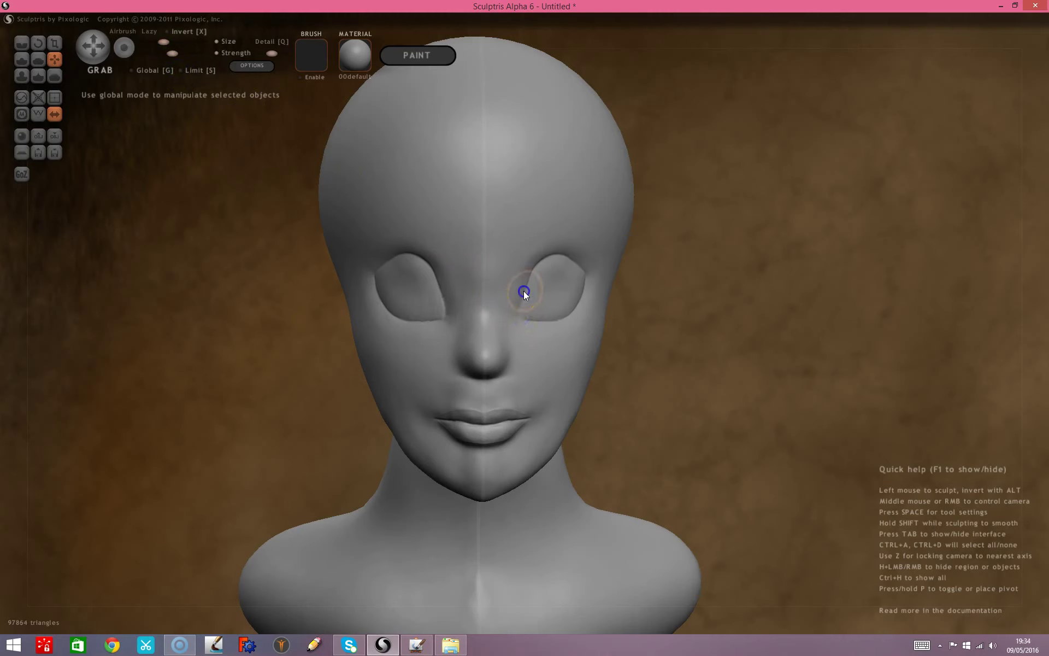
pyautogui.moveTo(523, 291)
pyautogui.mouseDown()
pyautogui.moveTo(530, 278)
pyautogui.moveTo(521, 273)
pyautogui.moveTo(520, 282)
pyautogui.mouseUp()
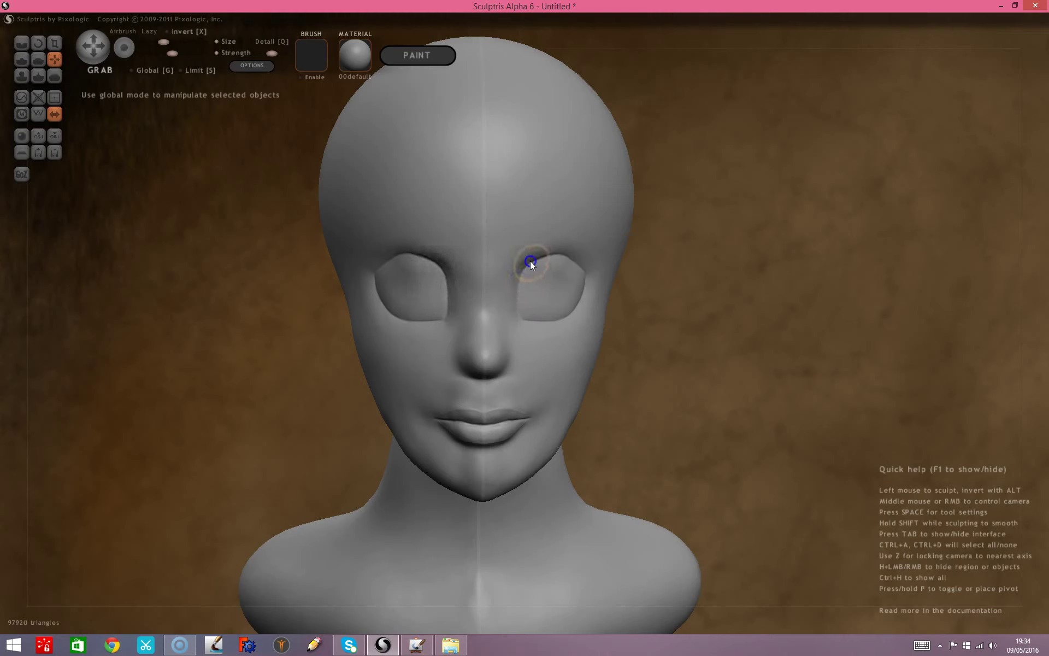
pyautogui.moveTo(586, 292); pyautogui.dragTo(590, 278)
pyautogui.moveTo(722, 320); pyautogui.dragTo(575, 323)
pyautogui.moveTo(526, 291)
pyautogui.mouseDown()
pyautogui.moveTo(516, 283)
pyautogui.moveTo(516, 312)
pyautogui.mouseUp()
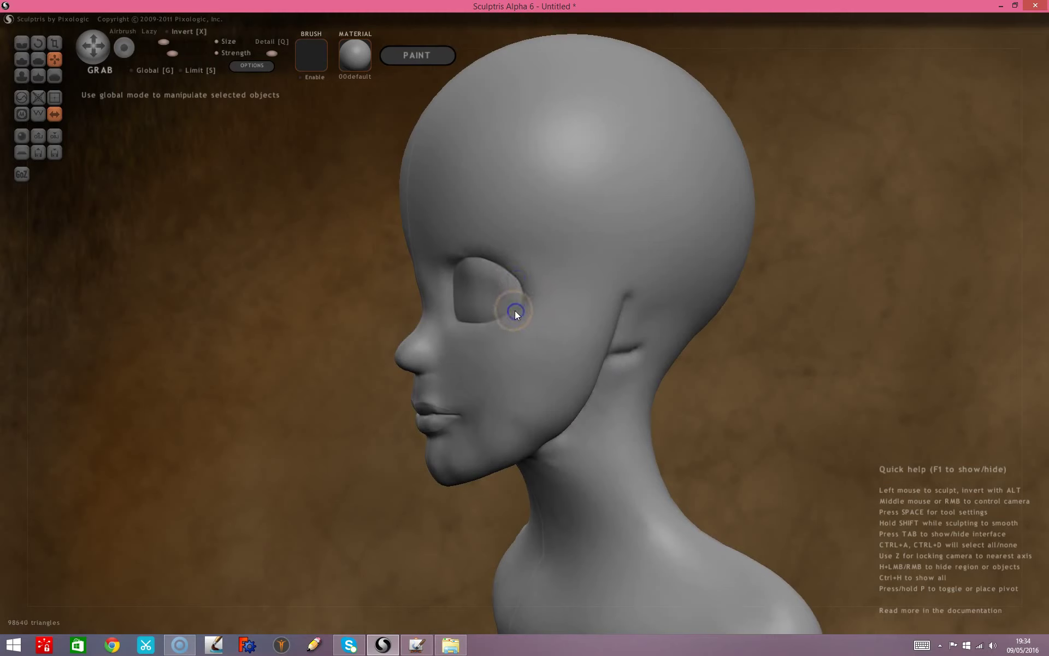
# In side profile, pull the socket edge up and forward, then lift the upper eyelid edge.
pyautogui.press('z')
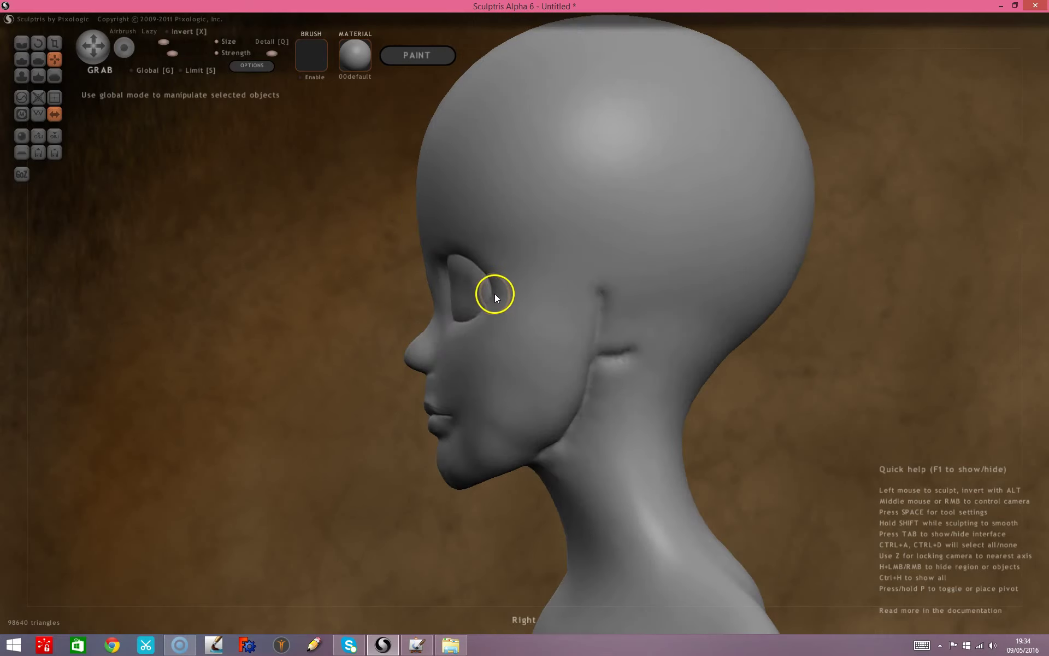
pyautogui.moveTo(496, 294)
pyautogui.mouseDown()
pyautogui.moveTo(457, 251)
pyautogui.moveTo(449, 256)
pyautogui.mouseUp()
pyautogui.click(466, 258)
pyautogui.moveTo(293, 362)
pyautogui.mouseDown()
pyautogui.moveTo(475, 380)
pyautogui.moveTo(473, 359)
pyautogui.moveTo(461, 364)
pyautogui.mouseUp()
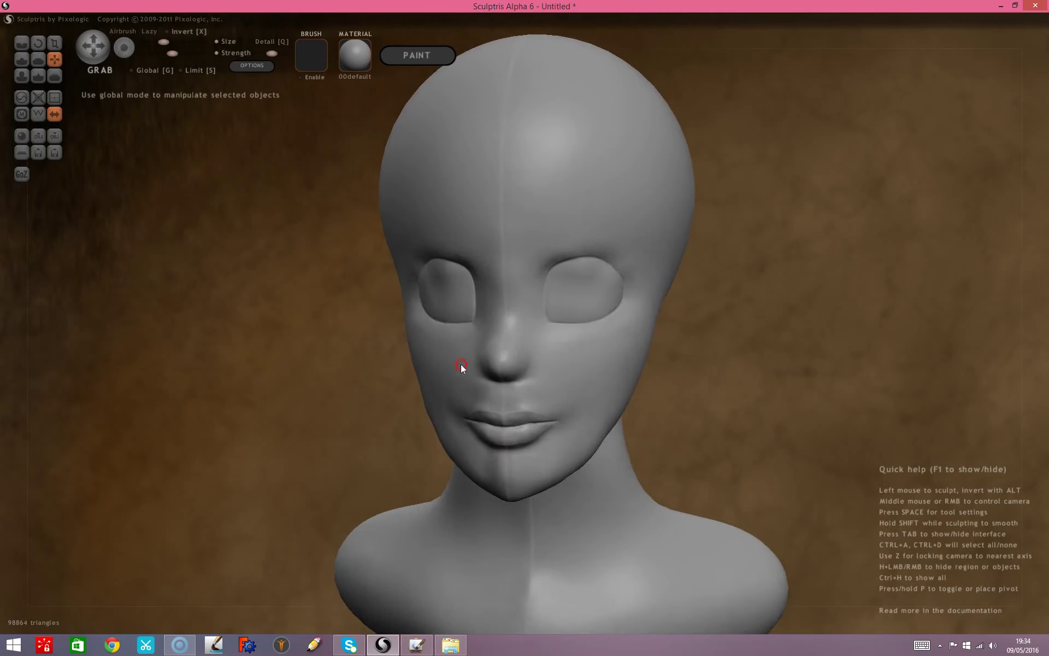
pyautogui.moveTo(597, 259); pyautogui.dragTo(609, 268)
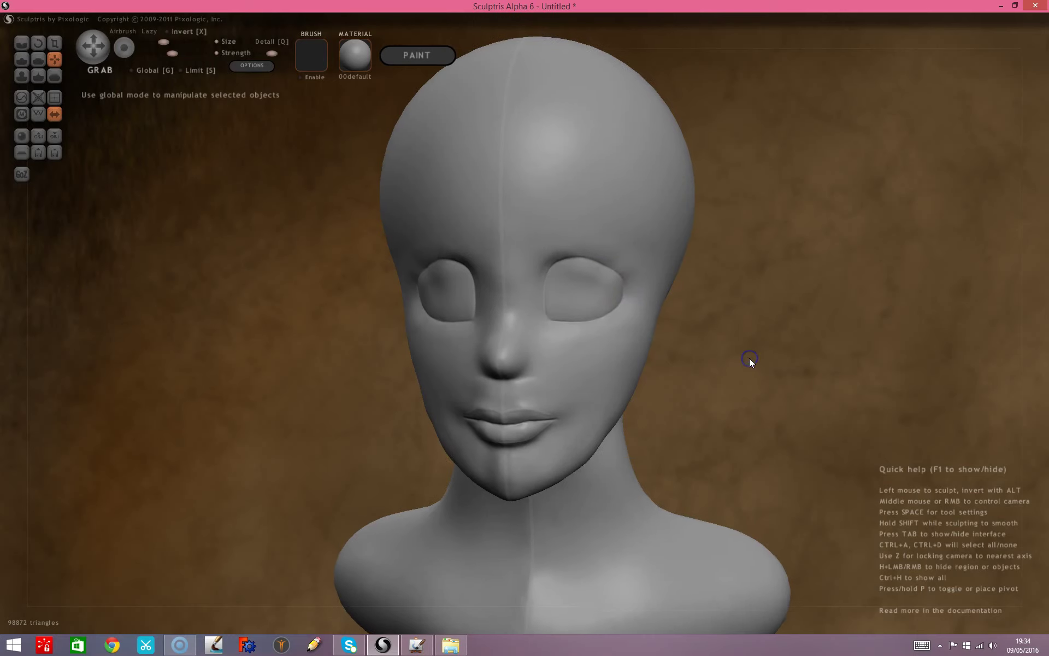
pyautogui.press('z')
pyautogui.moveTo(750, 357); pyautogui.dragTo(557, 353)
pyautogui.press('z')
pyautogui.moveTo(424, 315)
pyautogui.mouseDown()
pyautogui.moveTo(363, 314)
pyautogui.moveTo(95, 129)
pyautogui.mouseUp()
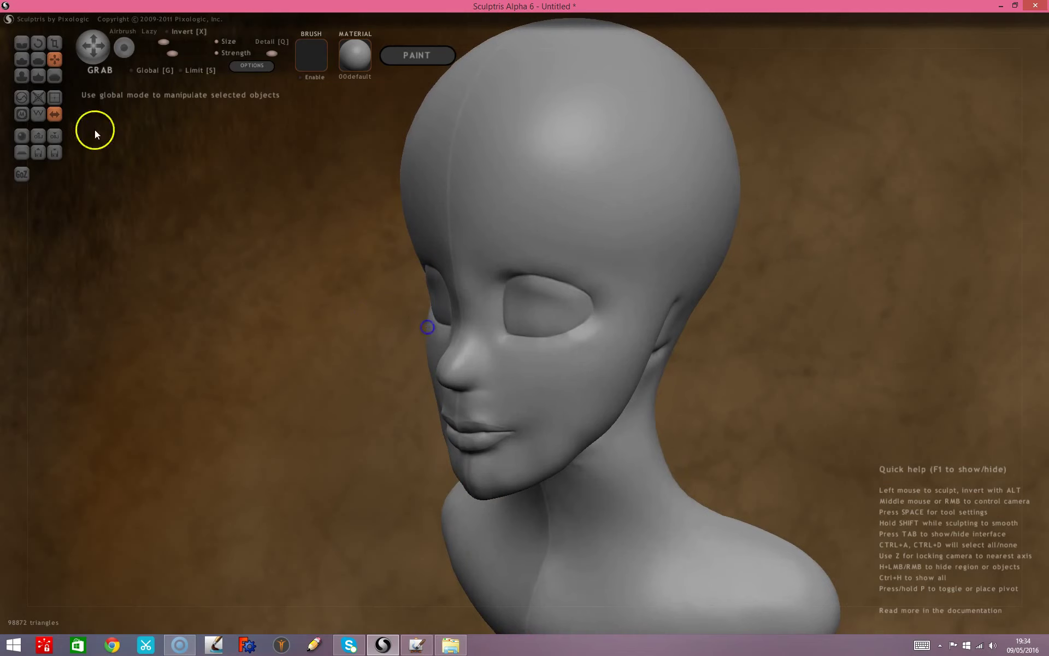
# Inflate the surface inside the eye socket using a much larger Inflate brush.
pyautogui.click(21, 74)
pyautogui.scroll(3, 314, 321)
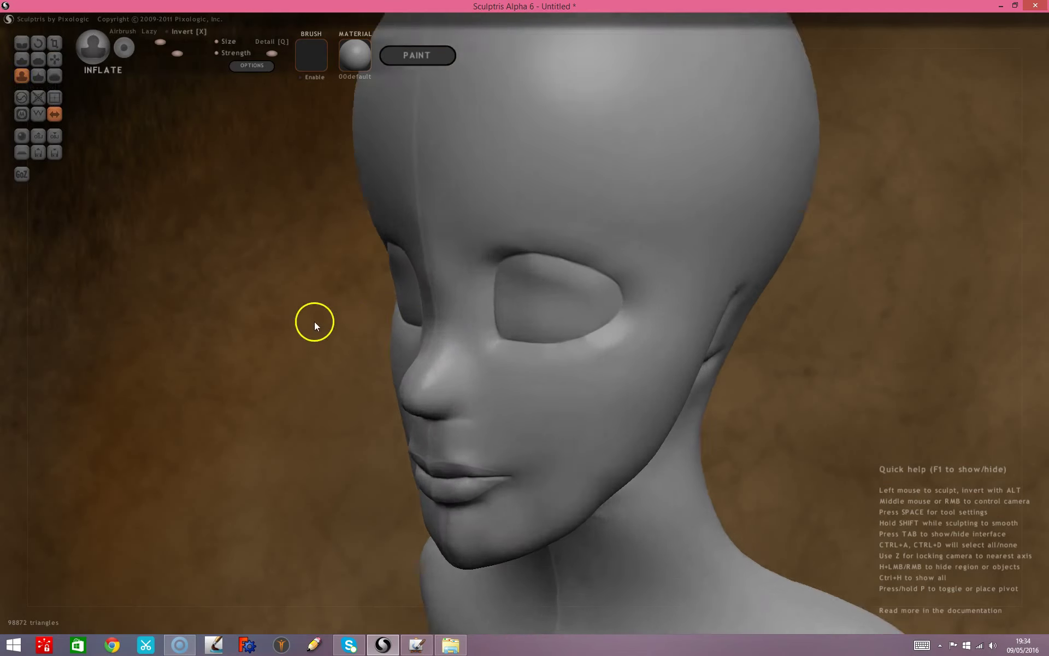
pyautogui.press('space')
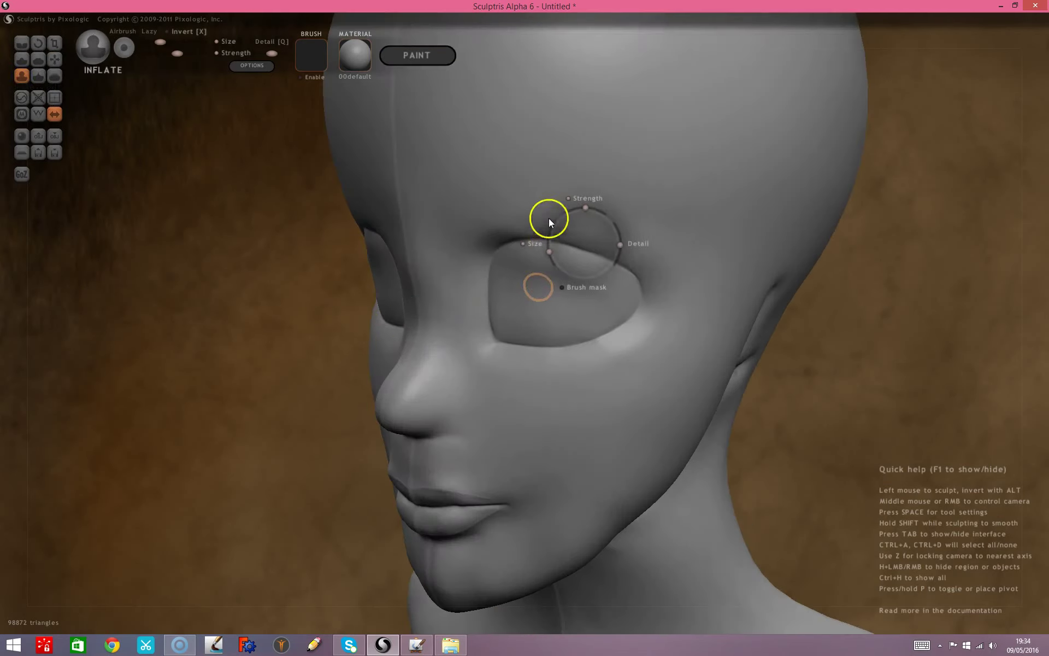
pyautogui.moveTo(551, 244)
pyautogui.mouseDown()
pyautogui.moveTo(552, 233)
pyautogui.moveTo(529, 285)
pyautogui.moveTo(571, 293)
pyautogui.moveTo(571, 304)
pyautogui.moveTo(552, 304)
pyautogui.moveTo(588, 301)
pyautogui.mouseUp()
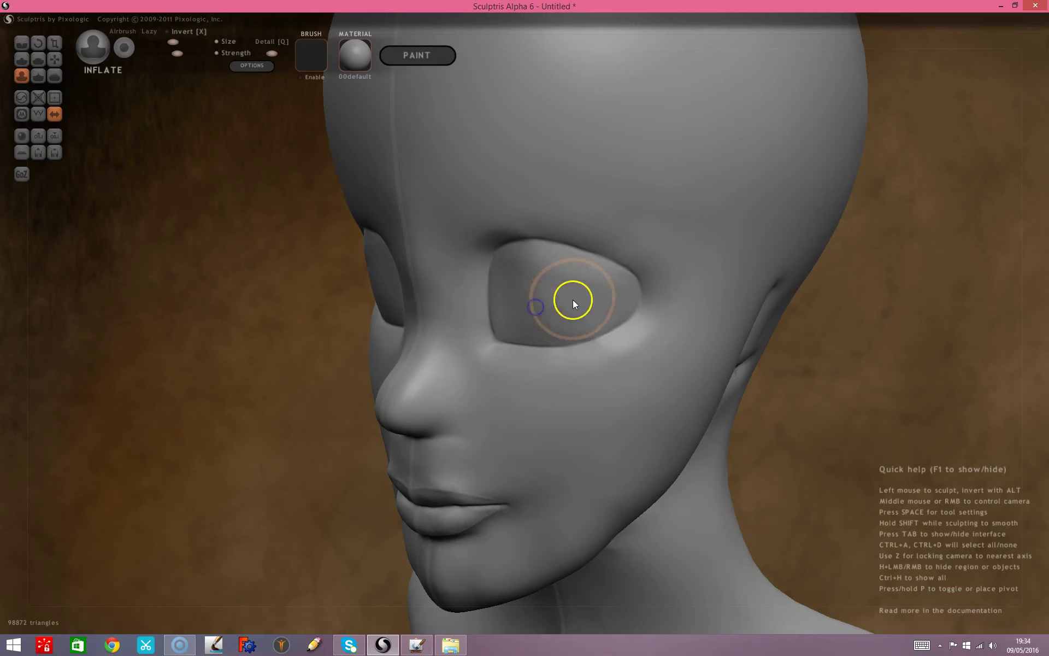
pyautogui.click(547, 294)
pyautogui.moveTo(237, 376); pyautogui.dragTo(311, 367)
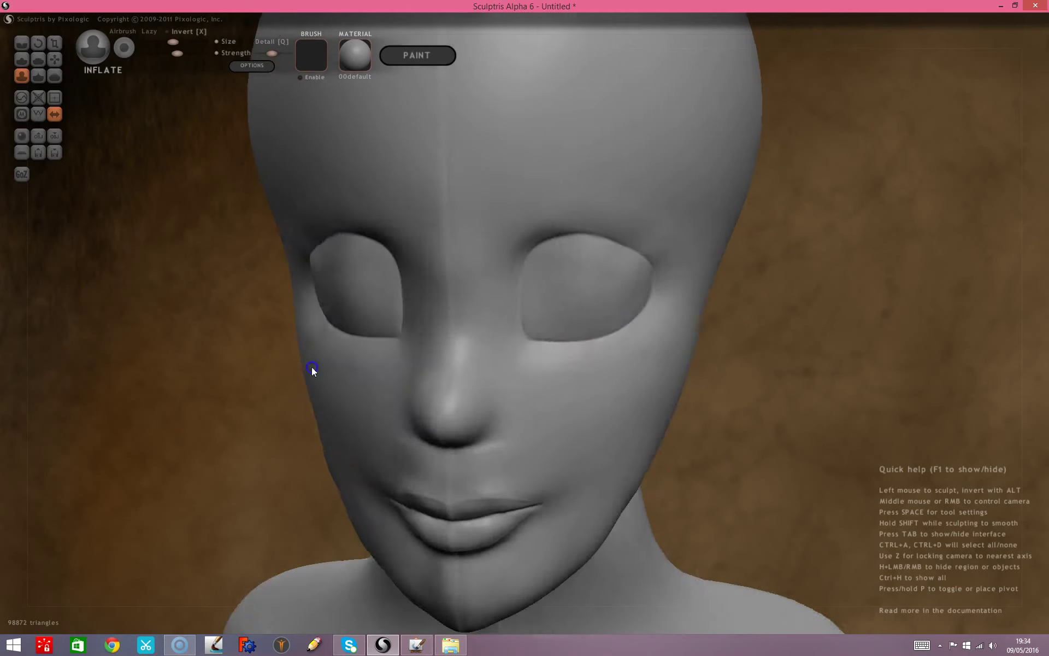
# Shrink the brush and smooth away the bump inside the right eye socket.
pyautogui.press('space')
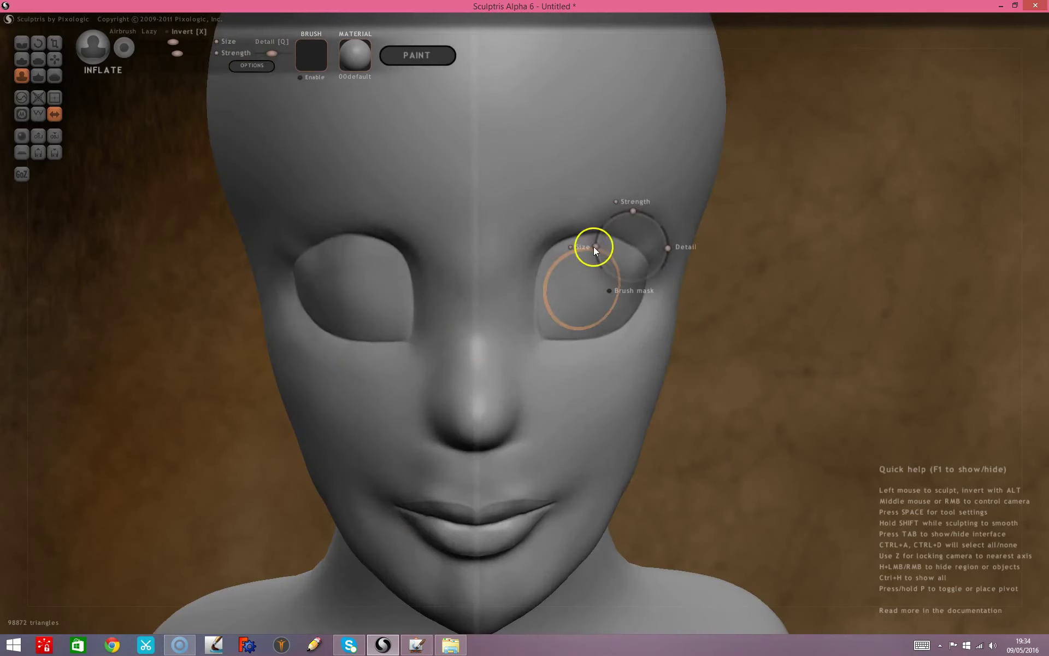
pyautogui.moveTo(595, 258)
pyautogui.mouseDown()
pyautogui.moveTo(566, 271)
pyautogui.moveTo(571, 257)
pyautogui.moveTo(554, 292)
pyautogui.moveTo(559, 269)
pyautogui.moveTo(564, 314)
pyautogui.moveTo(585, 321)
pyautogui.moveTo(566, 317)
pyautogui.moveTo(589, 300)
pyautogui.mouseUp()
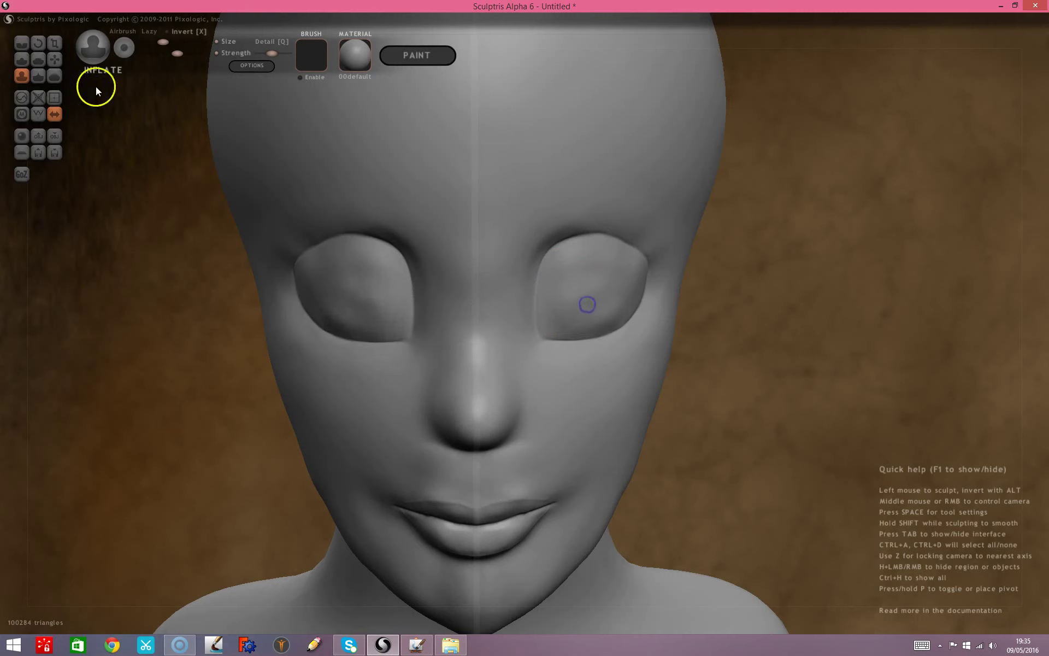
pyautogui.click(56, 76)
pyautogui.moveTo(558, 310)
pyautogui.mouseDown()
pyautogui.moveTo(618, 305)
pyautogui.moveTo(583, 314)
pyautogui.moveTo(578, 257)
pyautogui.moveTo(612, 269)
pyautogui.moveTo(626, 292)
pyautogui.mouseUp()
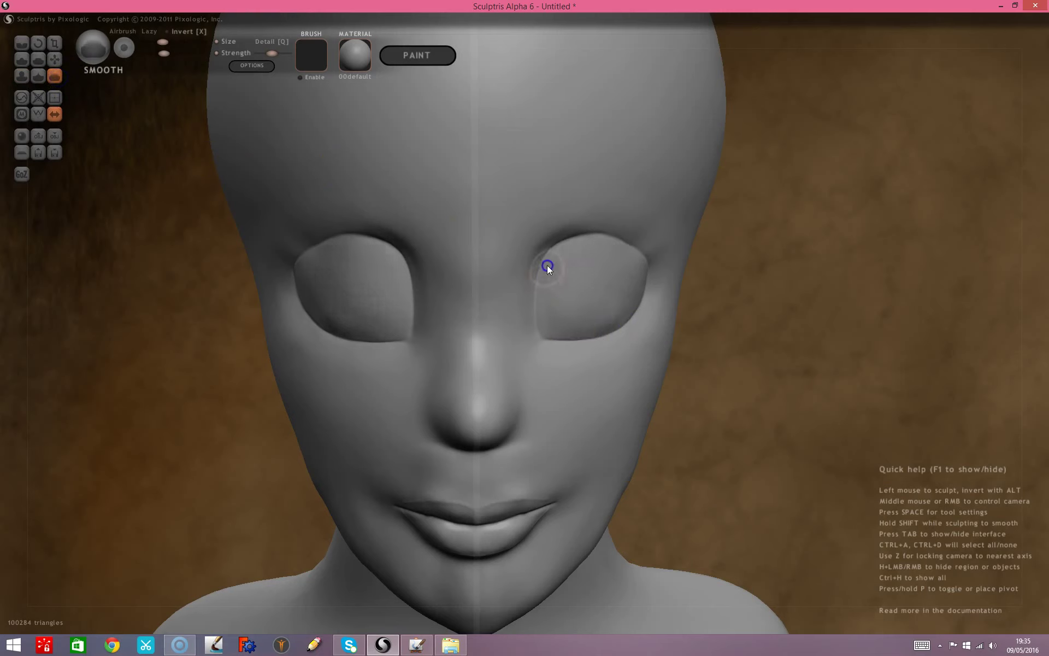
# From a three-quarter view, smooth the side of the nose, the cheek and the upper lip.
pyautogui.scroll(-2, 789, 236)
pyautogui.scroll(-2, 778, 270)
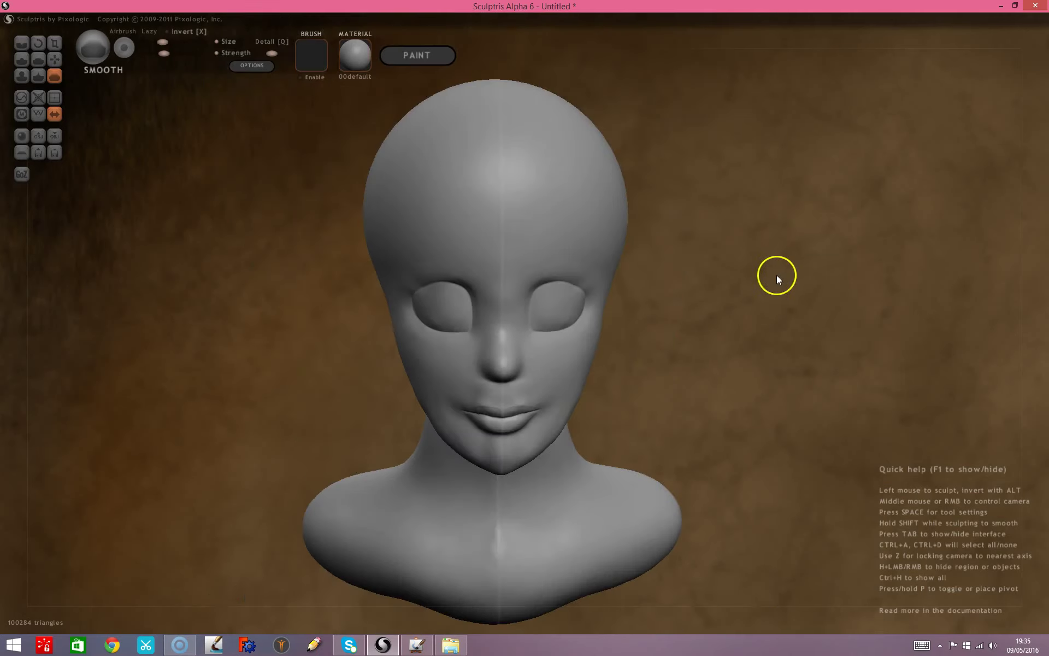
pyautogui.moveTo(797, 288)
pyautogui.mouseDown()
pyautogui.moveTo(755, 270)
pyautogui.moveTo(750, 293)
pyautogui.moveTo(824, 288)
pyautogui.moveTo(897, 249)
pyautogui.moveTo(821, 288)
pyautogui.mouseUp()
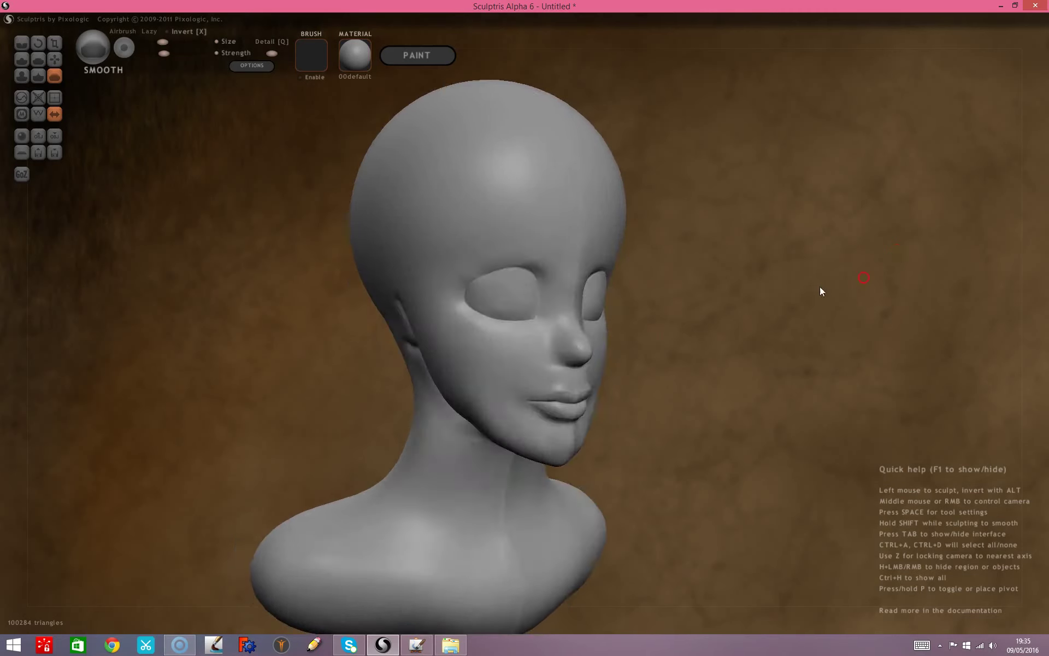
pyautogui.scroll(2, 727, 313)
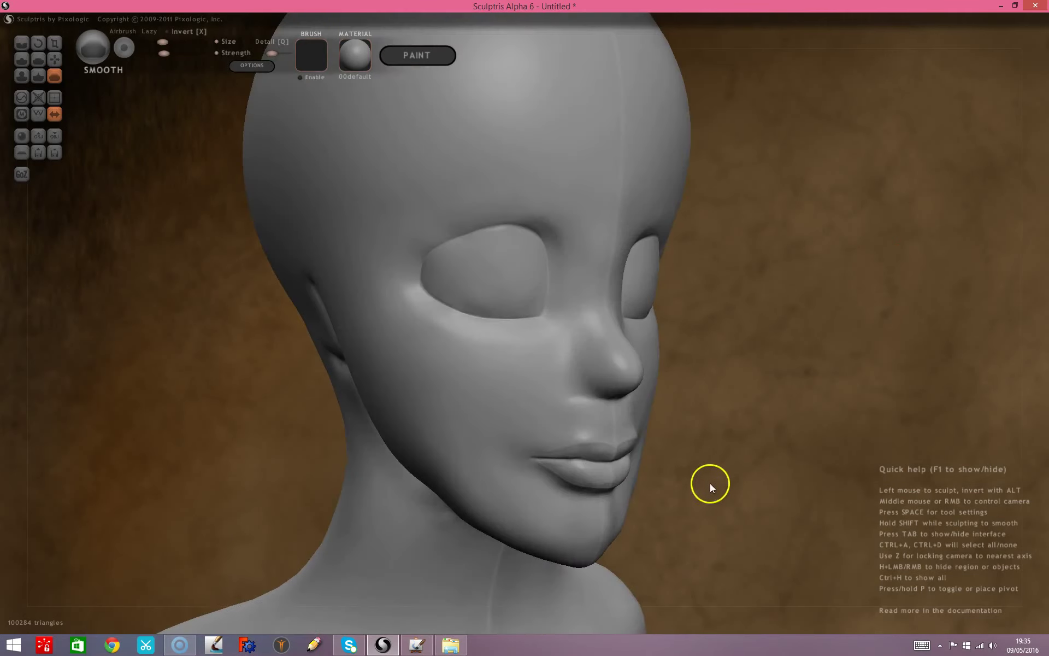
pyautogui.click(55, 59)
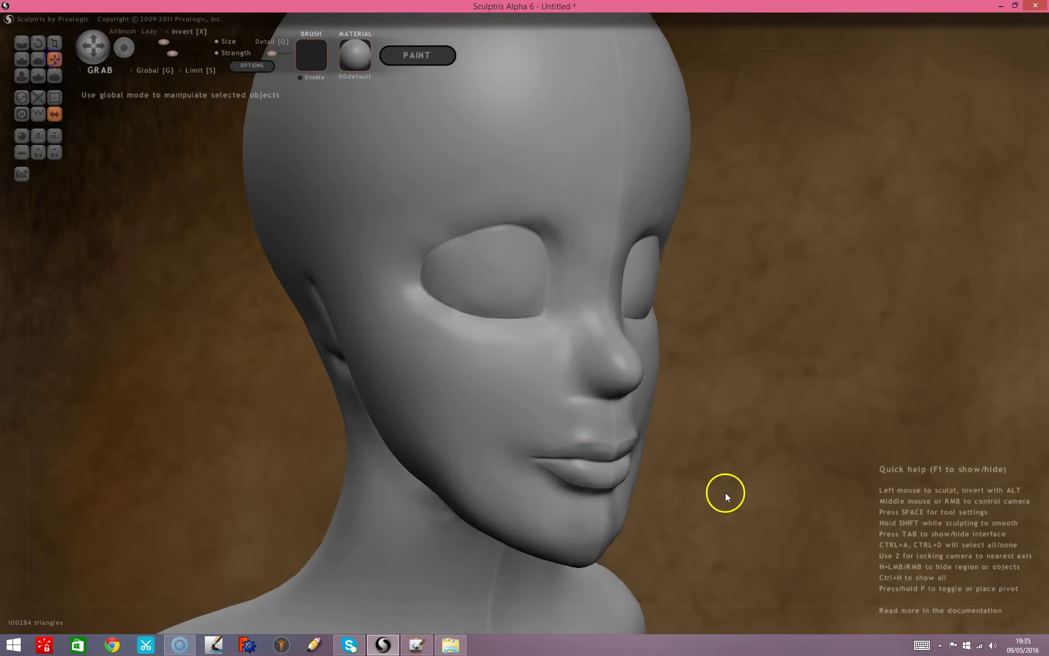
pyautogui.click(55, 76)
pyautogui.moveTo(881, 350)
pyautogui.mouseDown()
pyautogui.moveTo(880, 383)
pyautogui.moveTo(586, 457)
pyautogui.mouseUp()
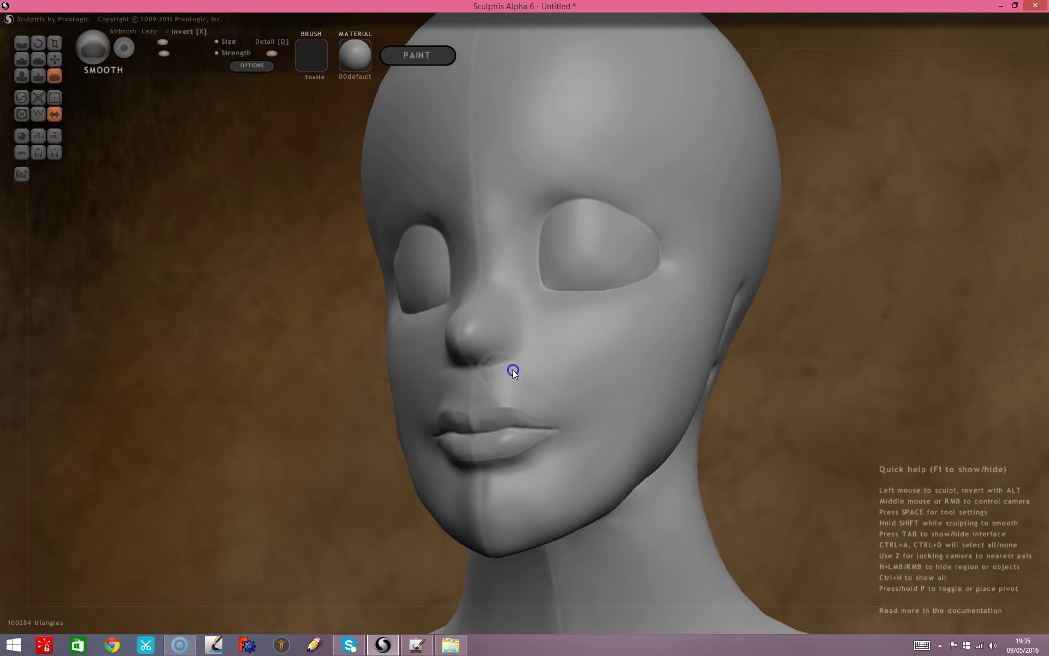
pyautogui.moveTo(512, 370); pyautogui.dragTo(458, 343)
pyautogui.moveTo(522, 370)
pyautogui.mouseDown()
pyautogui.moveTo(456, 374)
pyautogui.moveTo(547, 400)
pyautogui.mouseUp()
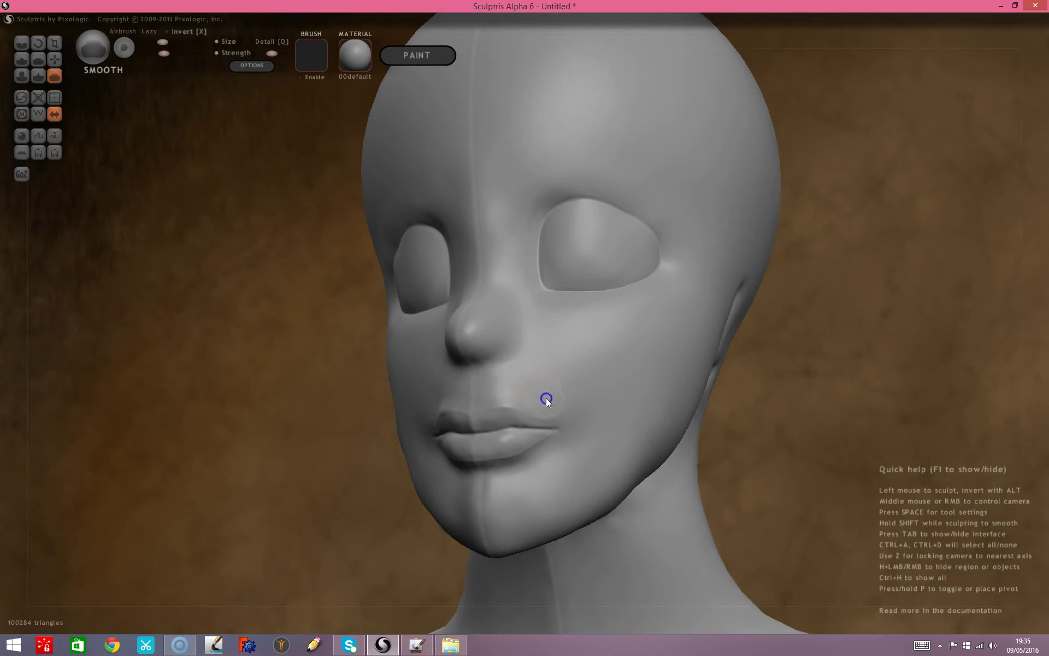
# With Grab, pull the lip corner slightly while viewing the whole face.
pyautogui.click(54, 58)
pyautogui.scroll(2, 329, 483)
pyautogui.scroll(2, 339, 479)
pyautogui.moveTo(345, 474)
pyautogui.mouseDown()
pyautogui.moveTo(580, 495)
pyautogui.moveTo(559, 486)
pyautogui.mouseUp()
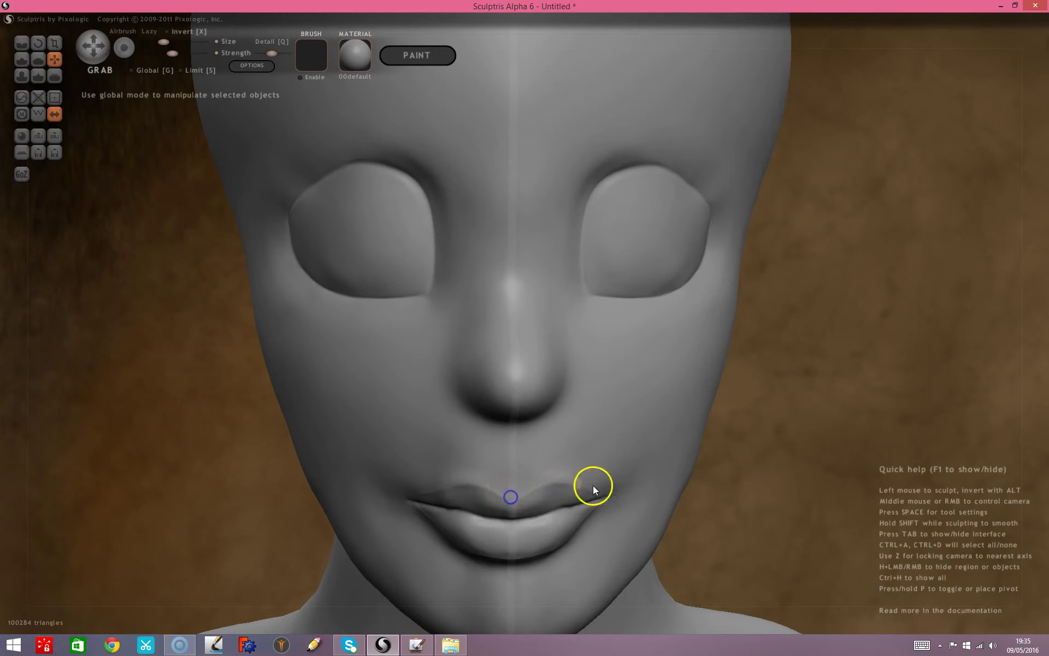
pyautogui.scroll(-2, 781, 477)
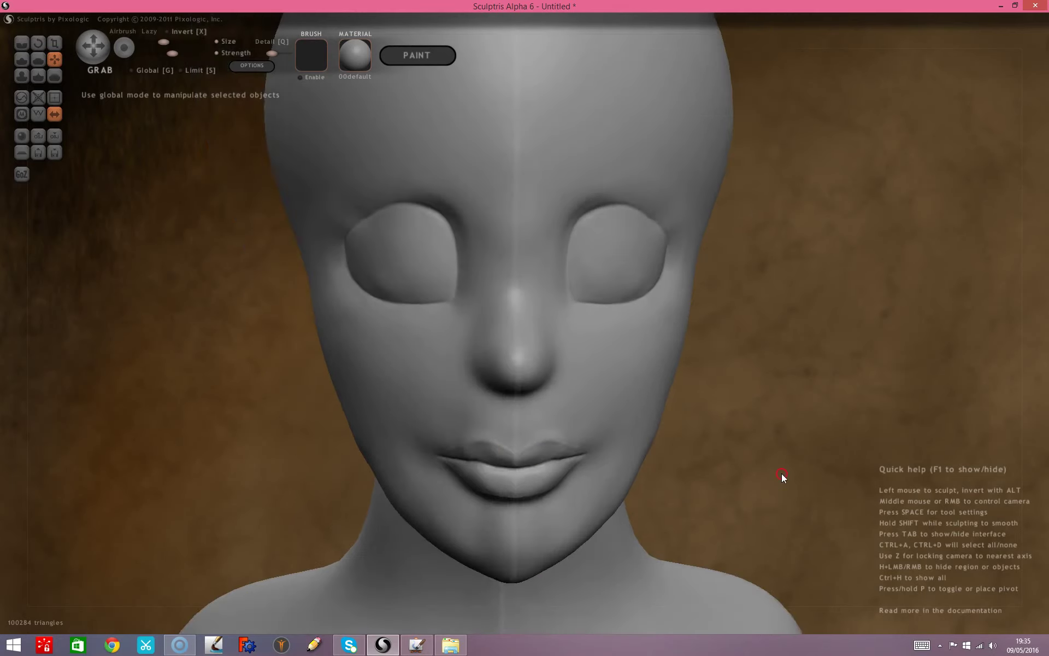
pyautogui.scroll(-2, 776, 459)
pyautogui.moveTo(770, 448); pyautogui.dragTo(497, 412, button='right')
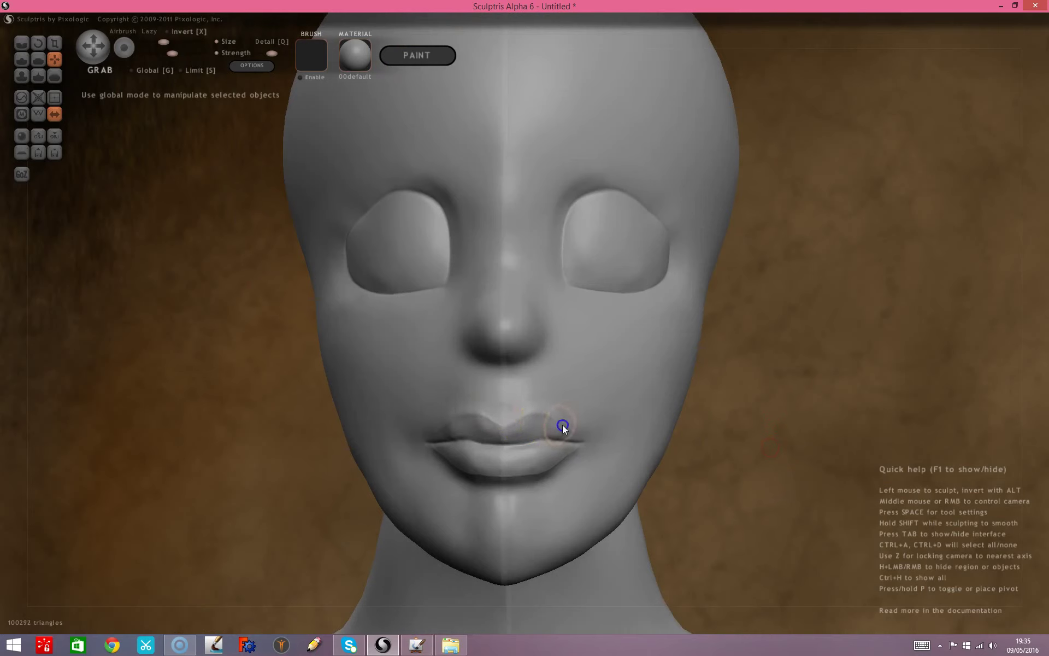
pyautogui.click(426, 428)
# Inflate the upper lip across its left side and centre.
pyautogui.scroll(2, 678, 445)
pyautogui.moveTo(771, 454)
pyautogui.mouseDown(button='right')
pyautogui.moveTo(709, 389)
pyautogui.moveTo(709, 397)
pyautogui.mouseUp(button='right')
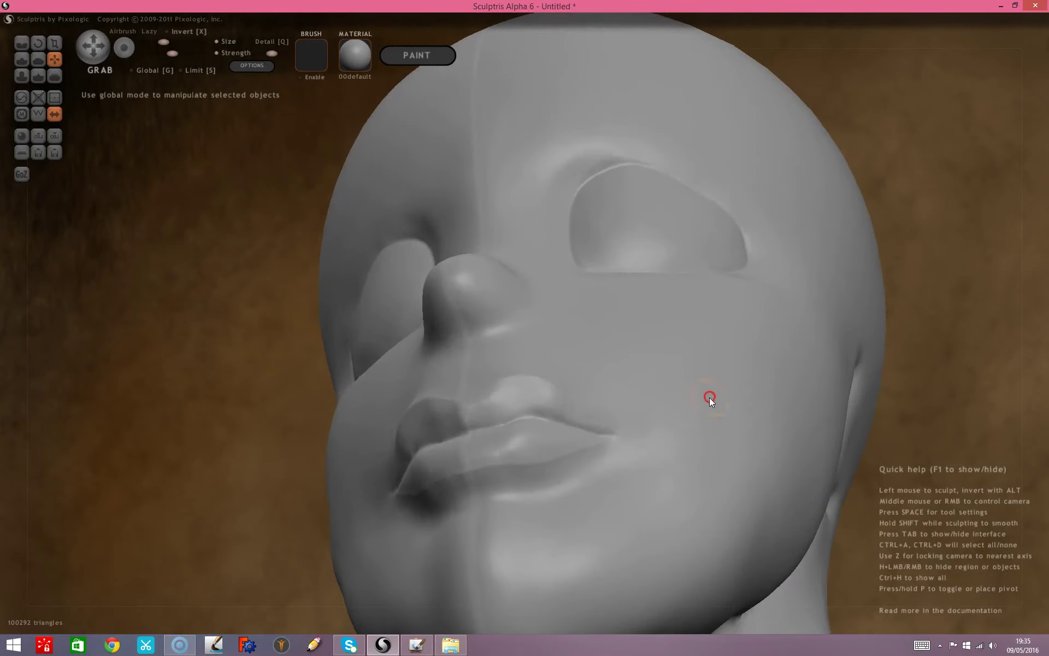
pyautogui.click(23, 75)
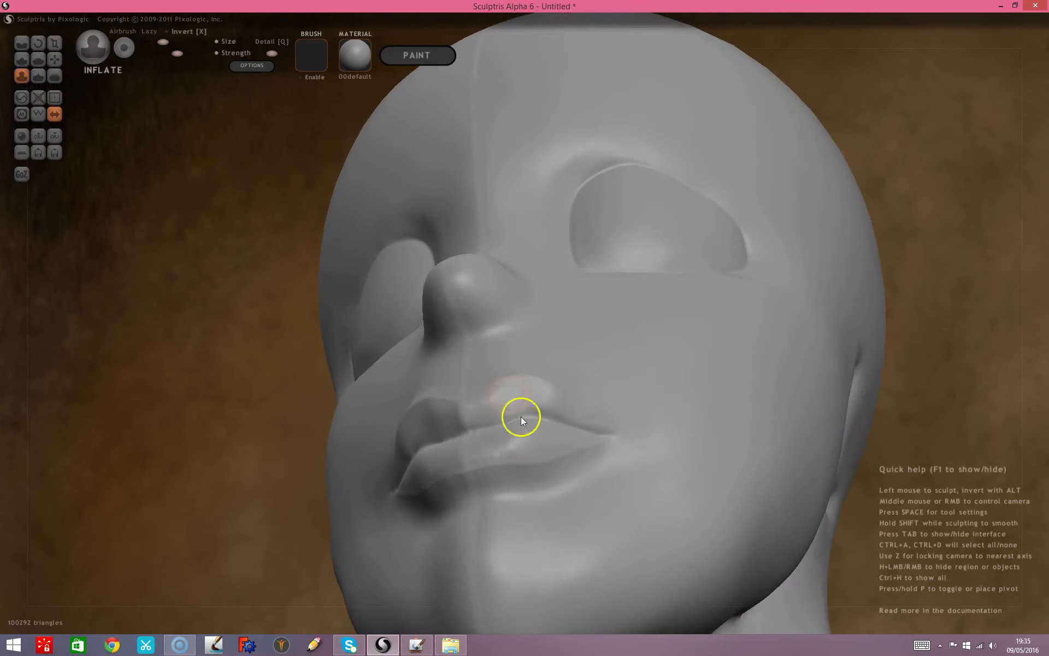
pyautogui.moveTo(511, 401); pyautogui.dragTo(535, 396)
pyautogui.moveTo(499, 410); pyautogui.dragTo(464, 428)
pyautogui.moveTo(214, 433)
pyautogui.mouseDown()
pyautogui.moveTo(192, 418)
pyautogui.moveTo(253, 459)
pyautogui.moveTo(298, 453)
pyautogui.mouseUp()
pyautogui.moveTo(298, 454); pyautogui.dragTo(243, 407, button='middle')
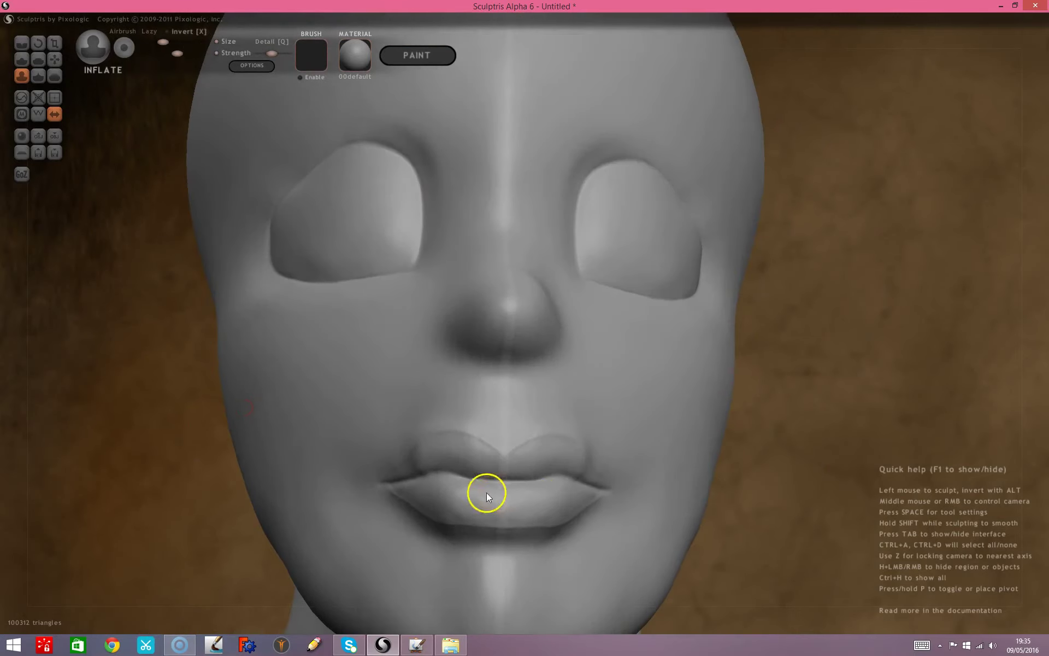
pyautogui.moveTo(562, 460); pyautogui.dragTo(502, 471)
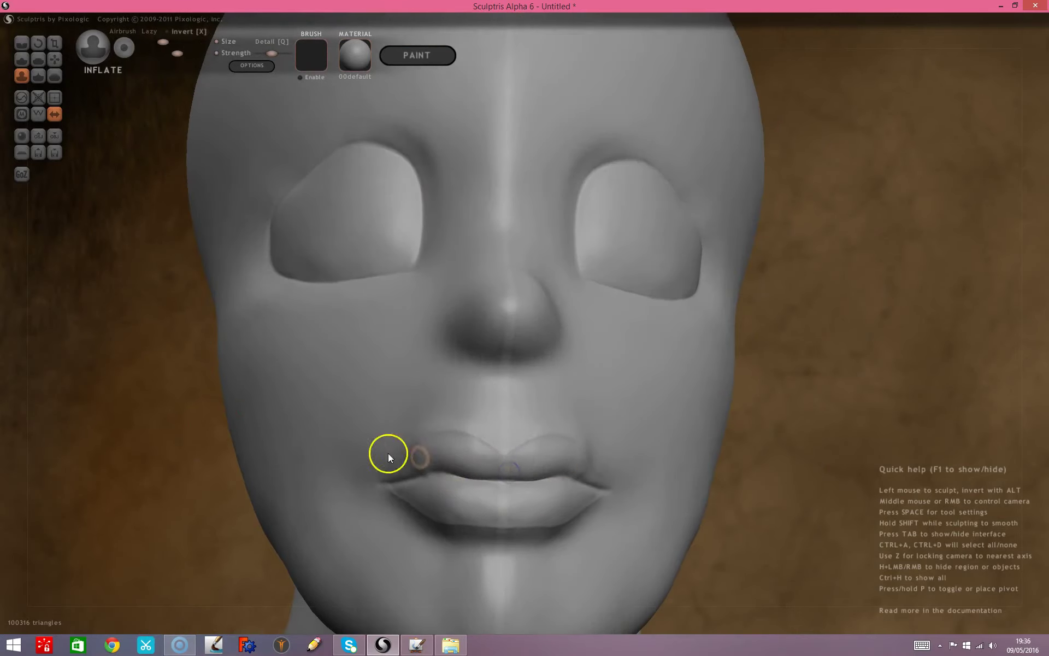
# Viewing the nose from below, sculpt both nostrils deeper symmetrically.
pyautogui.moveTo(251, 387)
pyautogui.mouseDown(button='middle')
pyautogui.moveTo(245, 468)
pyautogui.moveTo(330, 445)
pyautogui.moveTo(439, 436)
pyautogui.moveTo(396, 412)
pyautogui.moveTo(372, 422)
pyautogui.mouseUp(button='middle')
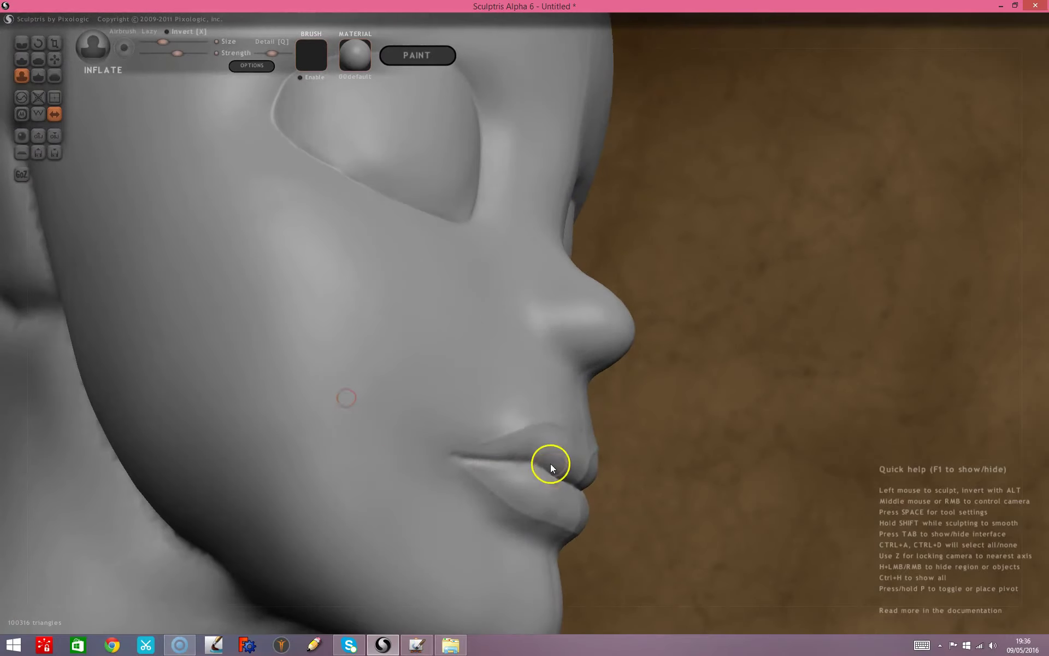
pyautogui.moveTo(720, 433)
pyautogui.mouseDown(button='middle')
pyautogui.moveTo(726, 476)
pyautogui.moveTo(784, 480)
pyautogui.moveTo(754, 496)
pyautogui.moveTo(563, 493)
pyautogui.moveTo(550, 453)
pyautogui.mouseUp(button='middle')
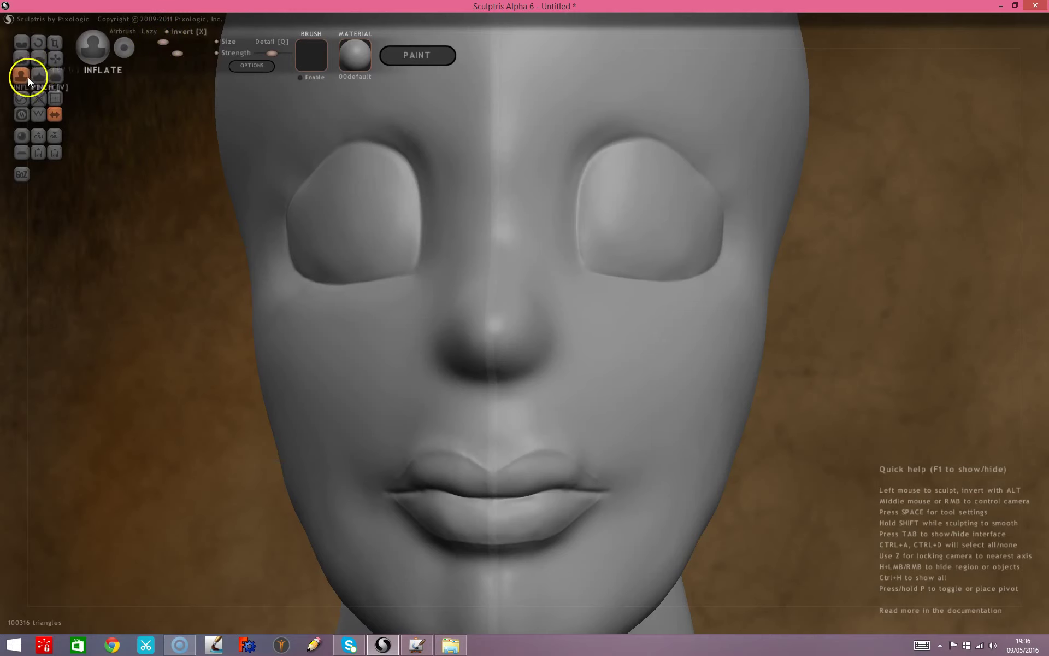
pyautogui.moveTo(191, 257)
pyautogui.mouseDown()
pyautogui.moveTo(156, 317)
pyautogui.moveTo(148, 292)
pyautogui.moveTo(140, 346)
pyautogui.moveTo(139, 311)
pyautogui.mouseUp()
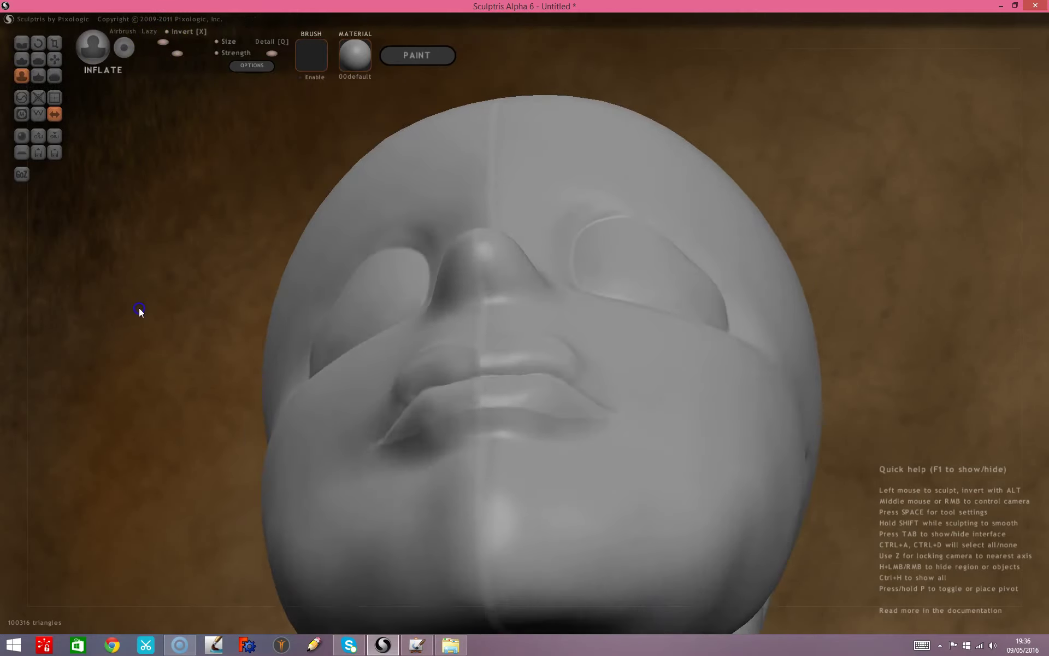
pyautogui.click(508, 286)
pyautogui.moveTo(508, 285); pyautogui.dragTo(523, 295)
pyautogui.moveTo(171, 335)
pyautogui.mouseDown()
pyautogui.moveTo(187, 428)
pyautogui.moveTo(111, 381)
pyautogui.moveTo(62, 427)
pyautogui.mouseUp()
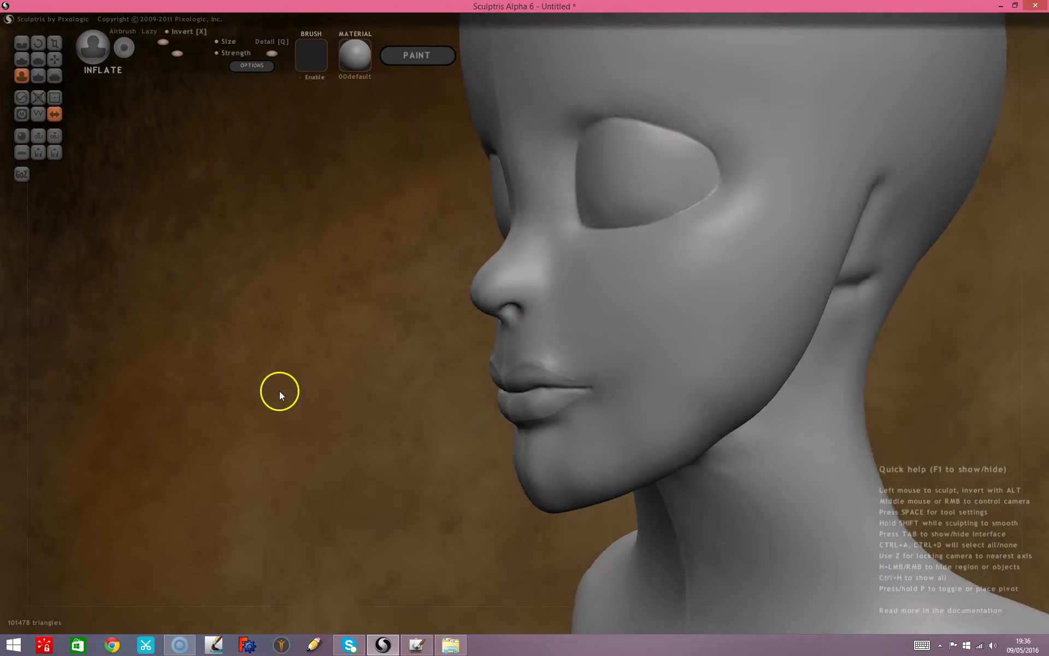
pyautogui.moveTo(279, 394)
pyautogui.mouseDown()
pyautogui.moveTo(336, 406)
pyautogui.moveTo(256, 418)
pyautogui.moveTo(296, 420)
pyautogui.mouseUp()
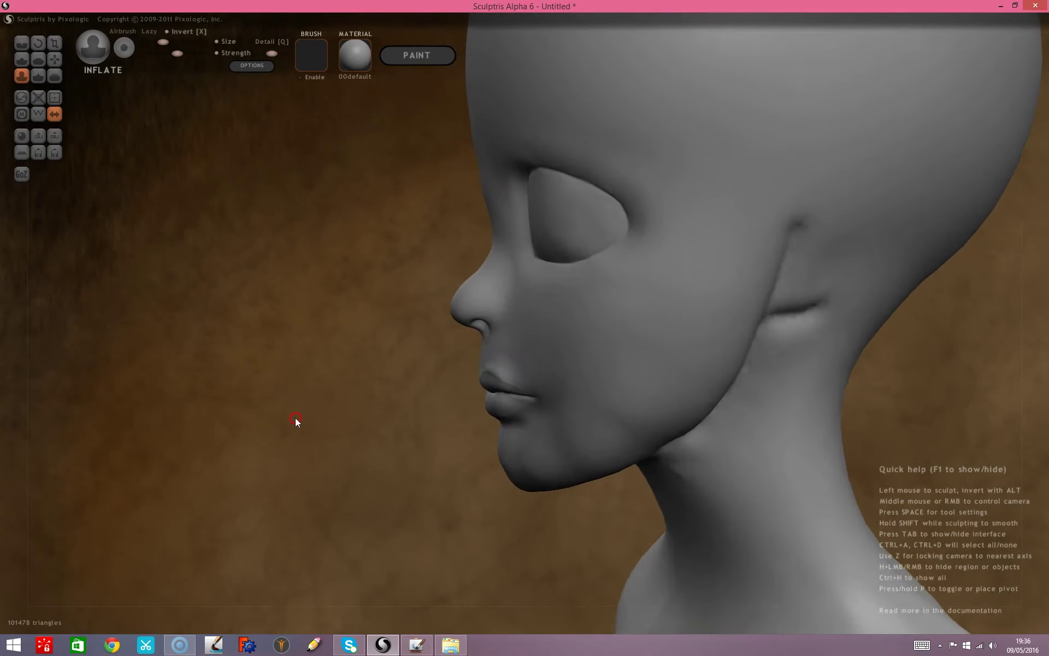
# With Grab, pull the nostril wings down and back, then widen the nostrils outward.
pyautogui.click(53, 62)
pyautogui.moveTo(229, 466); pyautogui.dragTo(422, 394)
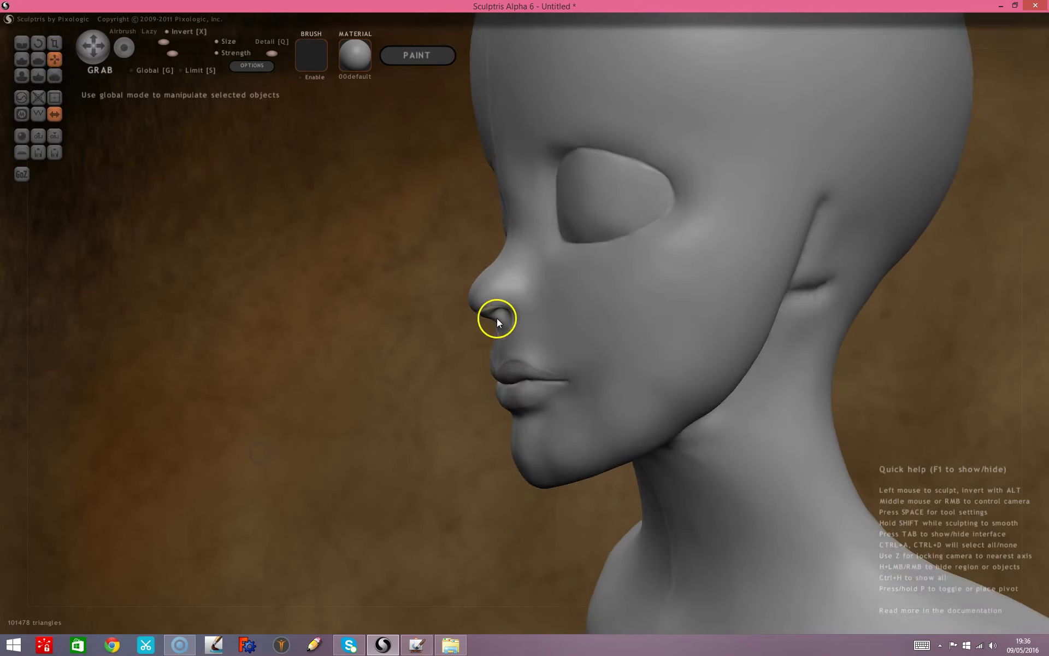
pyautogui.scroll(2, 496, 317)
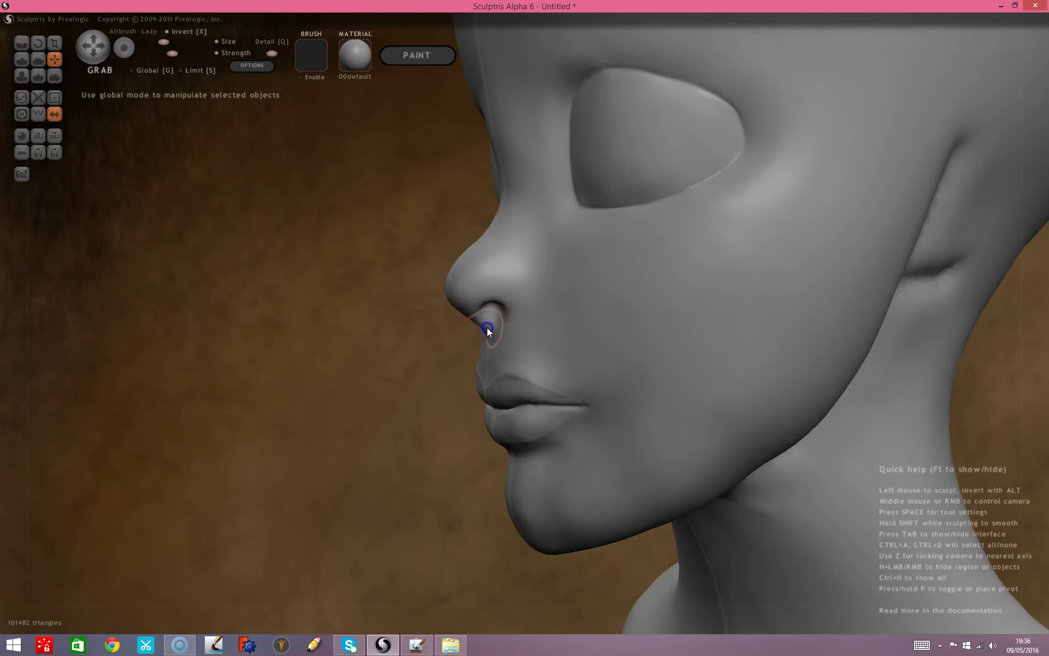
pyautogui.moveTo(486, 327); pyautogui.dragTo(387, 372, button='right')
pyautogui.moveTo(379, 373); pyautogui.dragTo(410, 370)
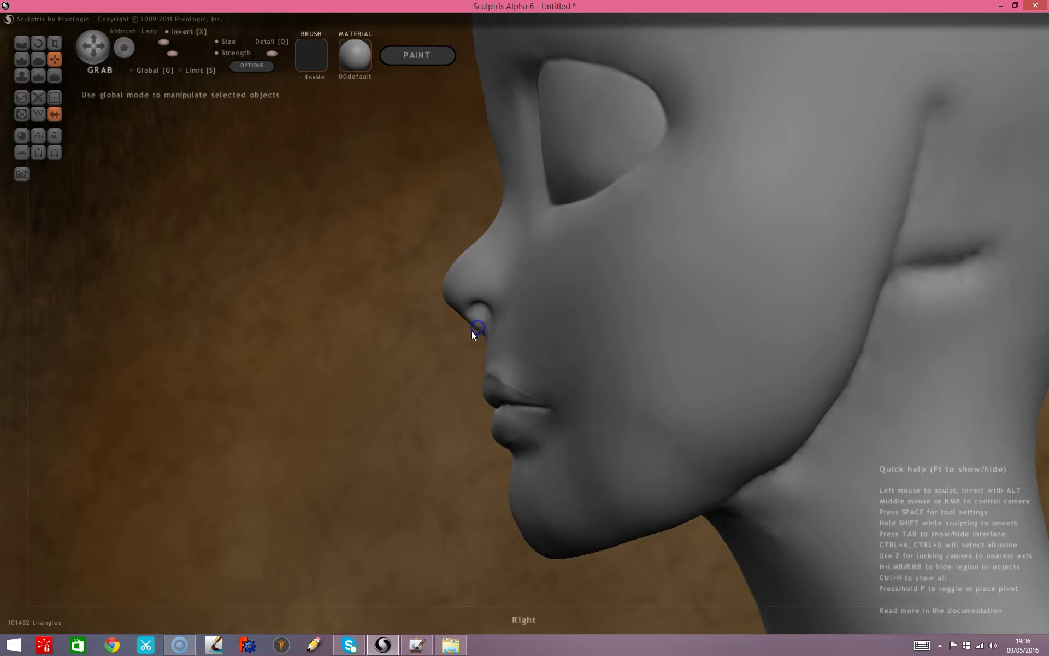
pyautogui.moveTo(457, 310)
pyautogui.mouseDown()
pyautogui.moveTo(436, 307)
pyautogui.moveTo(439, 295)
pyautogui.moveTo(485, 309)
pyautogui.mouseUp()
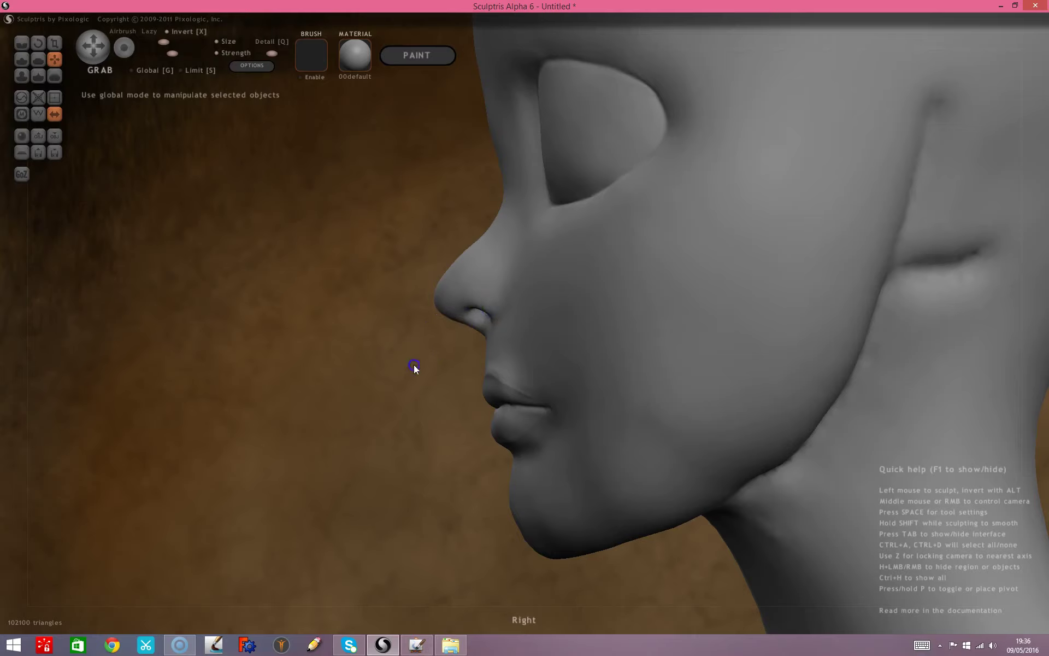
pyautogui.moveTo(414, 365); pyautogui.dragTo(550, 403)
pyautogui.moveTo(550, 401); pyautogui.dragTo(620, 382, button='middle')
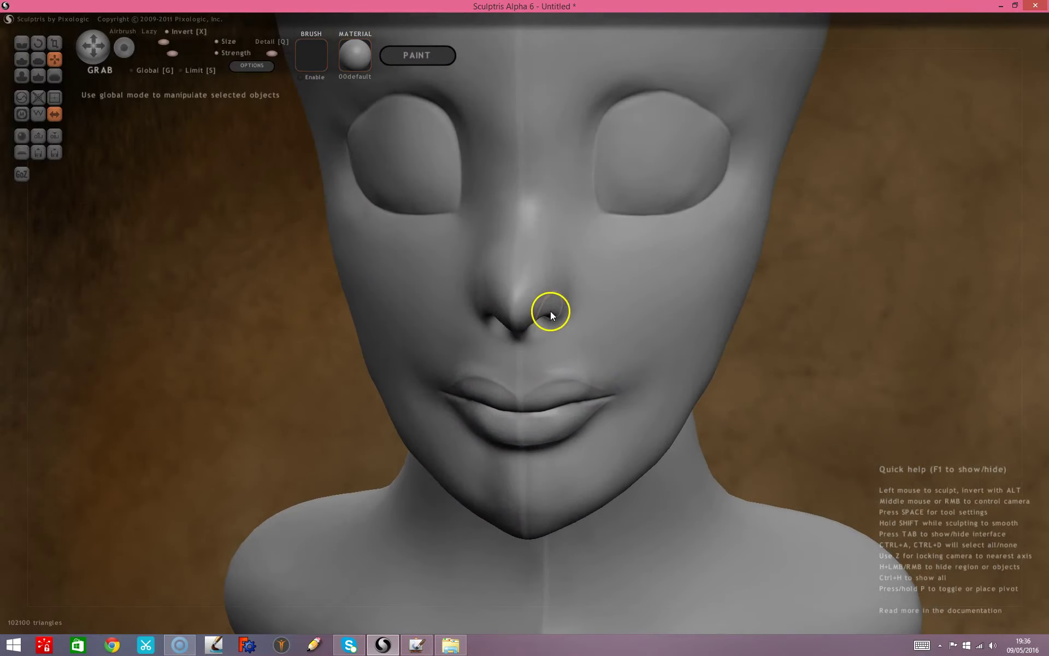
pyautogui.moveTo(555, 312); pyautogui.dragTo(562, 312)
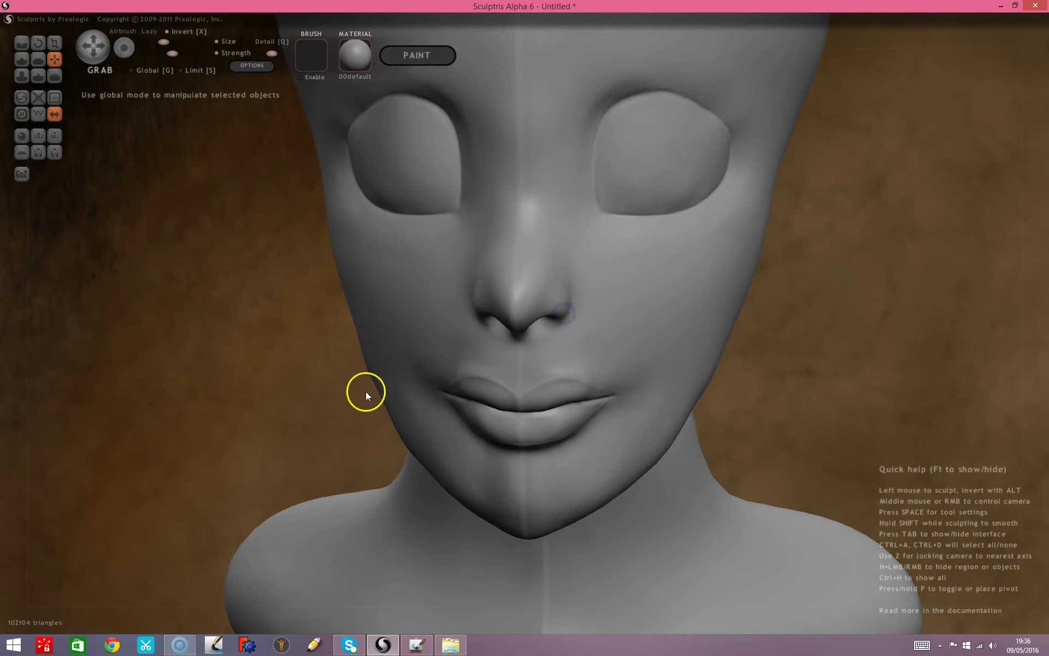
pyautogui.moveTo(365, 391); pyautogui.dragTo(283, 396)
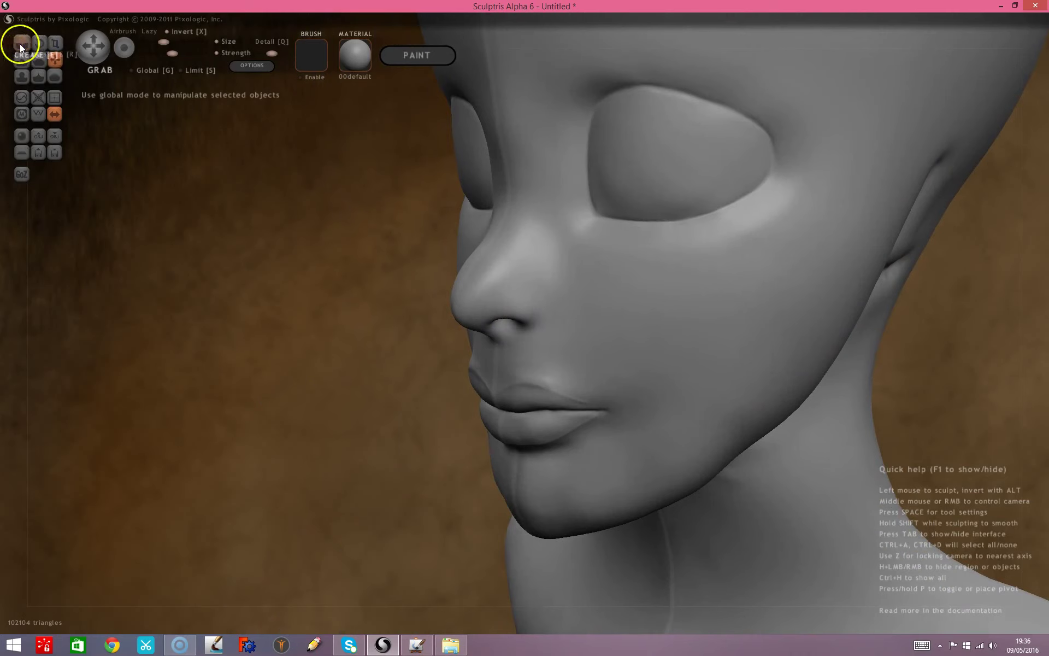
# Crease a fold running down beside the nose to the nostril.
pyautogui.click(20, 43)
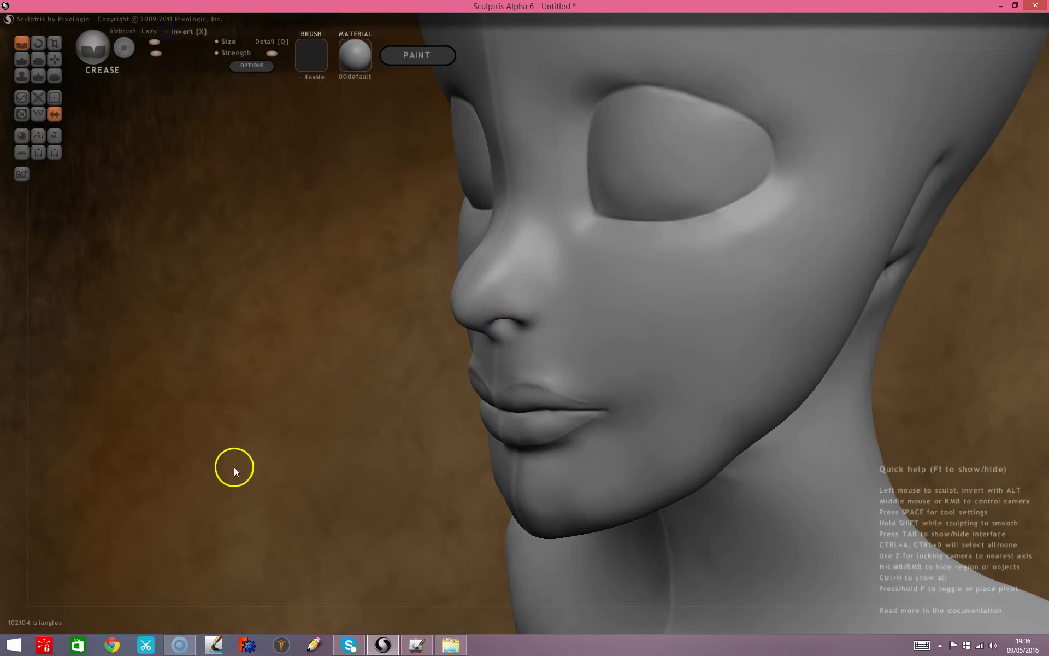
pyautogui.moveTo(216, 493)
pyautogui.mouseDown()
pyautogui.moveTo(357, 502)
pyautogui.moveTo(431, 416)
pyautogui.mouseUp()
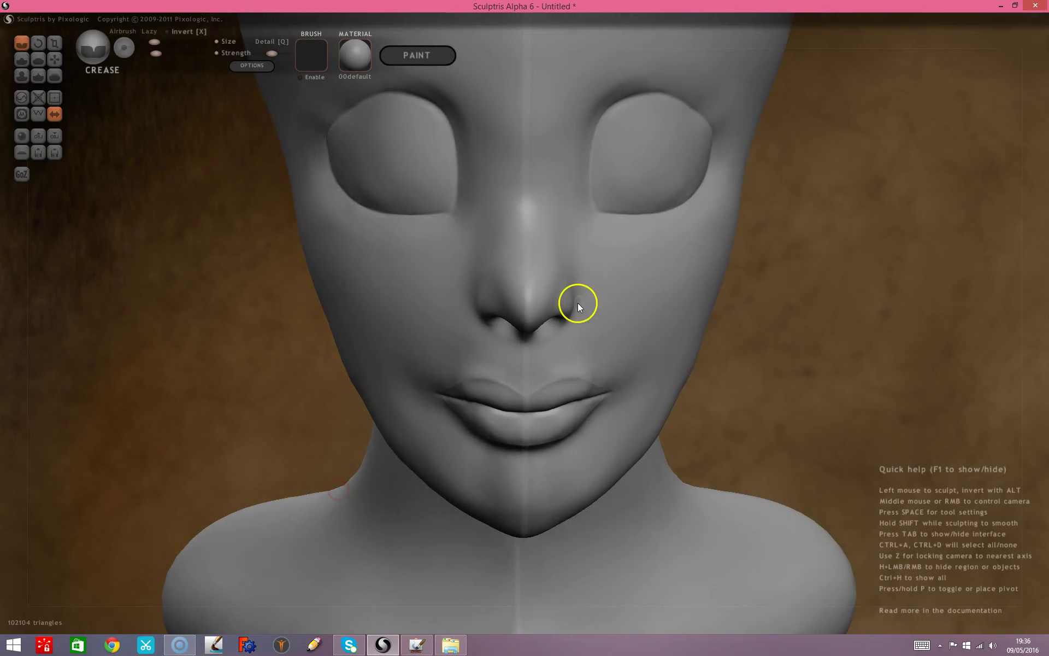
pyautogui.moveTo(248, 490); pyautogui.dragTo(169, 450)
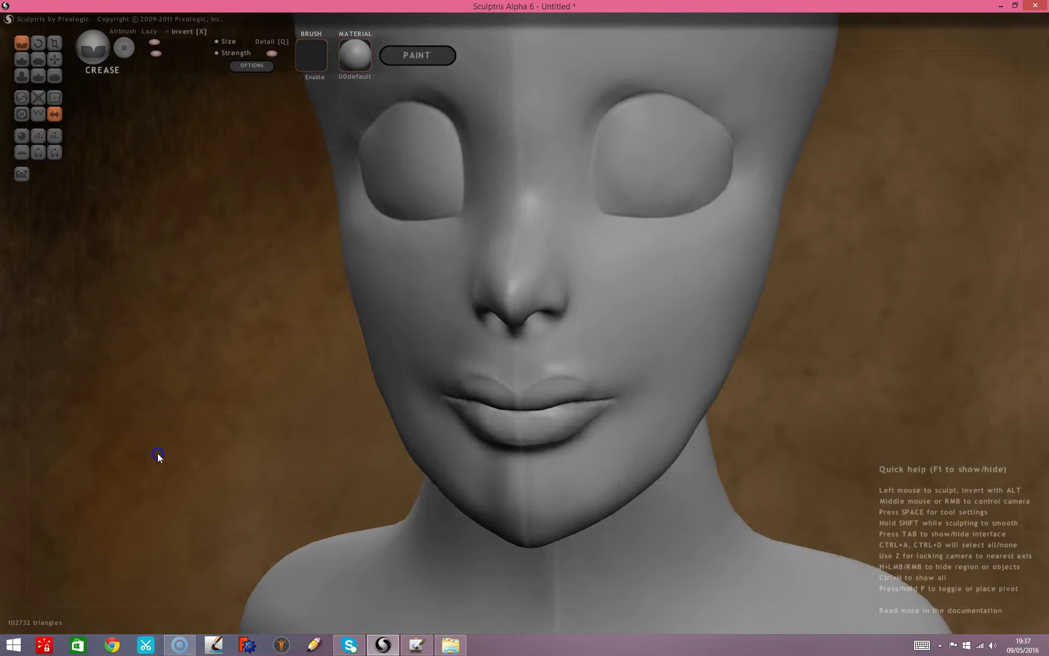
pyautogui.moveTo(563, 291); pyautogui.dragTo(554, 336)
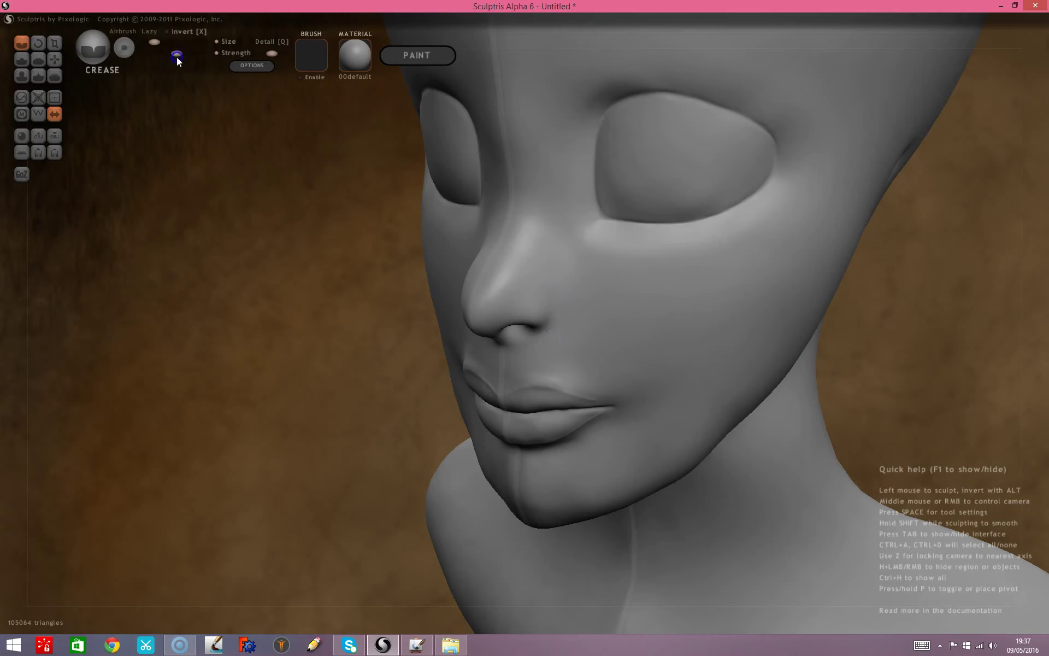
pyautogui.moveTo(559, 293); pyautogui.dragTo(550, 330)
pyautogui.moveTo(379, 407)
pyautogui.mouseDown()
pyautogui.moveTo(417, 356)
pyautogui.moveTo(459, 405)
pyautogui.moveTo(442, 375)
pyautogui.mouseUp()
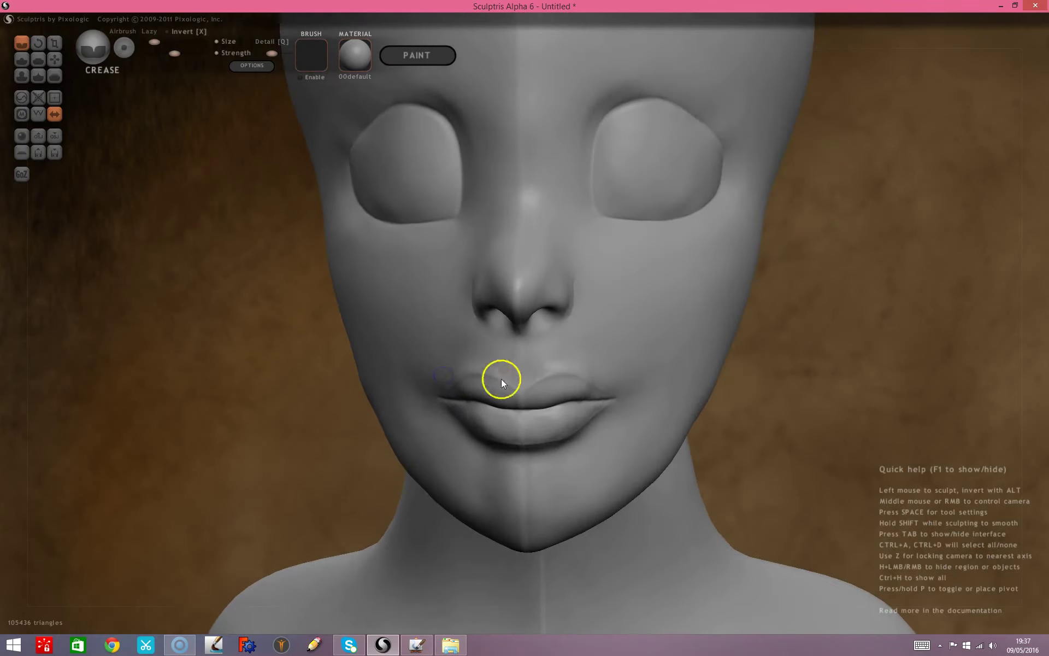
pyautogui.moveTo(250, 443); pyautogui.dragTo(239, 432)
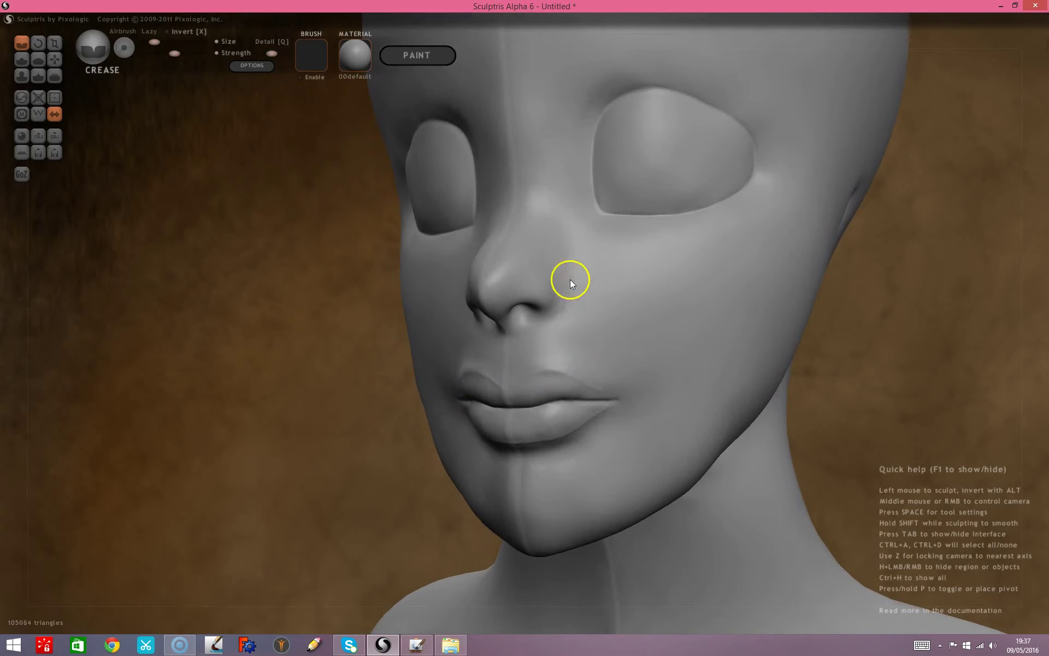
# Deepen the nose-side creases, undo one bad stroke, and extend the nostril crease outward.
pyautogui.moveTo(574, 278)
pyautogui.mouseDown()
pyautogui.moveTo(577, 300)
pyautogui.moveTo(556, 318)
pyautogui.mouseUp()
pyautogui.moveTo(572, 276)
pyautogui.mouseDown()
pyautogui.moveTo(571, 310)
pyautogui.moveTo(545, 317)
pyautogui.moveTo(577, 284)
pyautogui.moveTo(539, 316)
pyautogui.mouseUp()
pyautogui.moveTo(342, 330); pyautogui.dragTo(432, 377)
pyautogui.hotkey('ctrl', 'z')
pyautogui.moveTo(863, 387)
pyautogui.mouseDown()
pyautogui.moveTo(703, 288)
pyautogui.moveTo(667, 342)
pyautogui.moveTo(724, 356)
pyautogui.mouseUp()
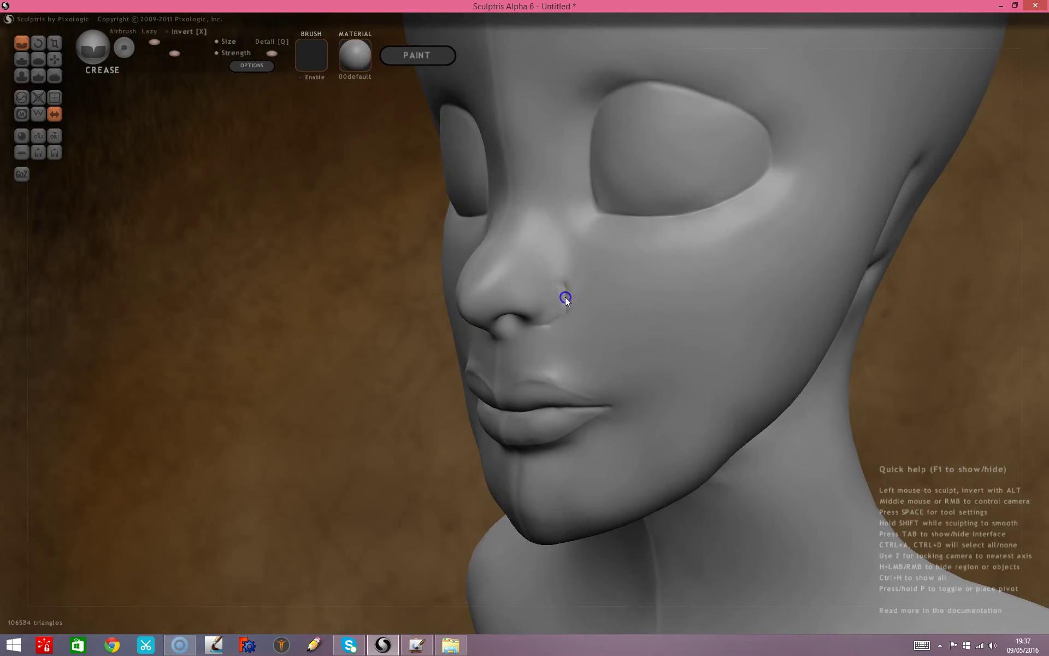
pyautogui.moveTo(564, 315)
pyautogui.mouseDown()
pyautogui.moveTo(555, 322)
pyautogui.moveTo(519, 311)
pyautogui.mouseUp()
pyautogui.moveTo(389, 419)
pyautogui.mouseDown()
pyautogui.moveTo(422, 404)
pyautogui.moveTo(469, 409)
pyautogui.mouseUp()
pyautogui.moveTo(469, 408)
pyautogui.mouseDown(button='middle')
pyautogui.moveTo(446, 404)
pyautogui.moveTo(442, 364)
pyautogui.mouseUp(button='middle')
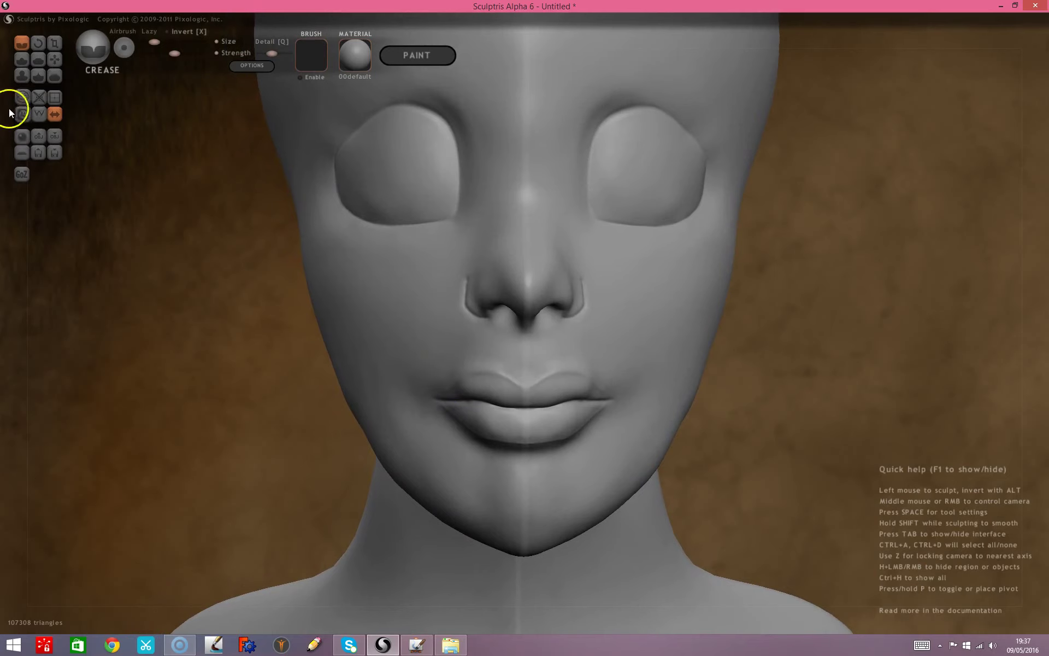
# Inflate the nostril wings from three-quarter and side views.
pyautogui.click(23, 76)
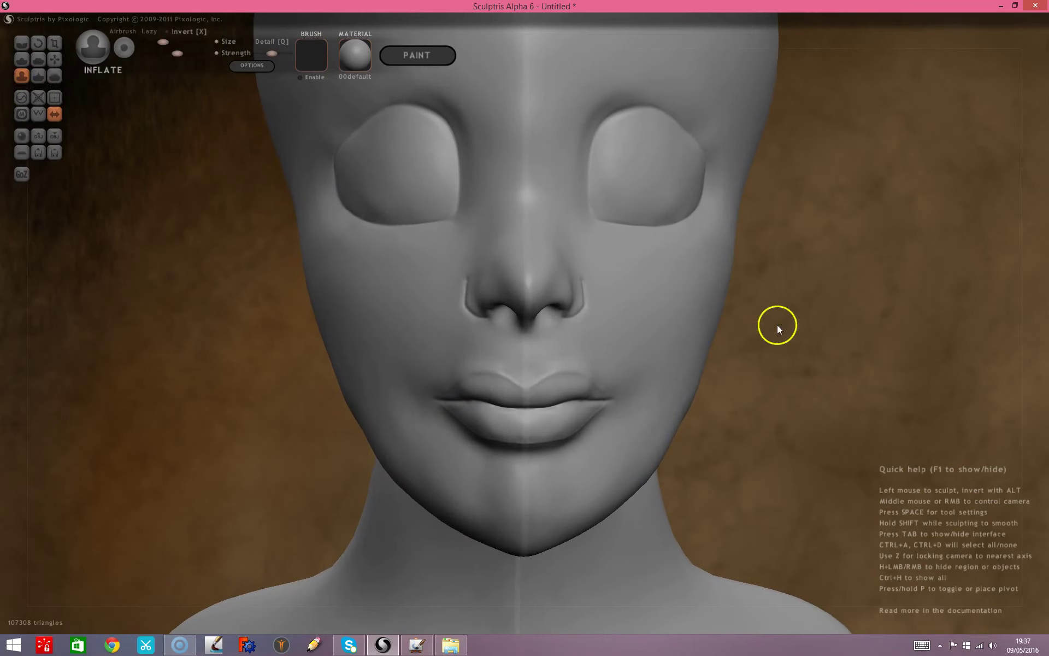
pyautogui.moveTo(777, 325); pyautogui.dragTo(693, 337)
pyautogui.moveTo(558, 292)
pyautogui.mouseDown()
pyautogui.moveTo(551, 306)
pyautogui.moveTo(558, 299)
pyautogui.mouseUp()
pyautogui.click(561, 301)
pyautogui.moveTo(560, 307); pyautogui.dragTo(826, 381, button='right')
pyautogui.scroll(3, 703, 367)
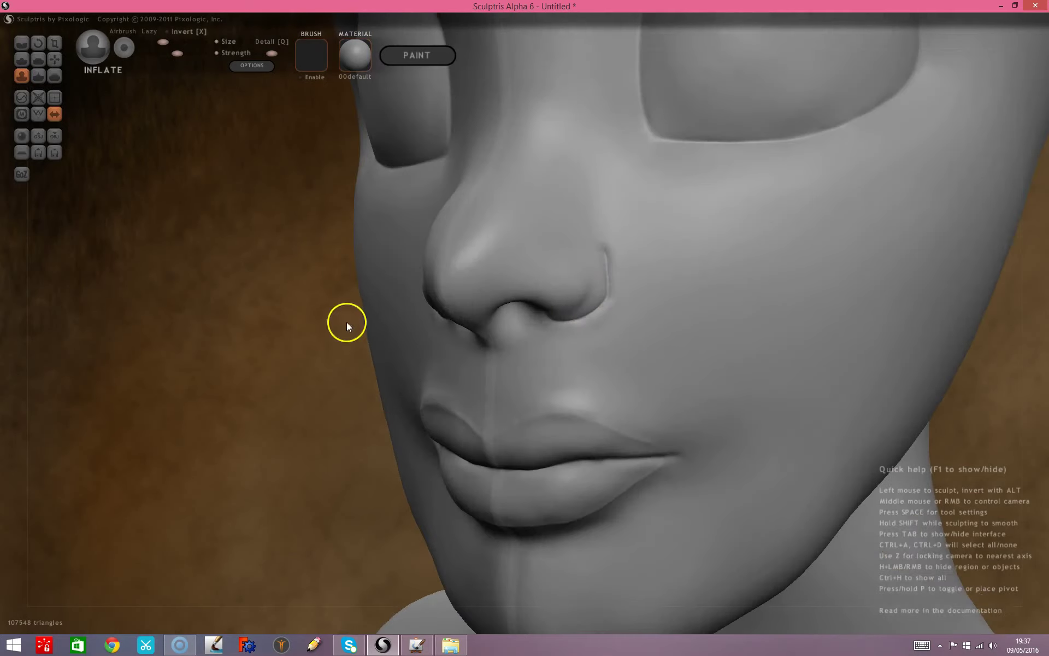
pyautogui.moveTo(238, 336); pyautogui.dragTo(496, 310, button='right')
pyautogui.moveTo(560, 278)
pyautogui.mouseDown()
pyautogui.moveTo(558, 296)
pyautogui.moveTo(535, 278)
pyautogui.moveTo(548, 267)
pyautogui.moveTo(554, 322)
pyautogui.mouseUp()
pyautogui.moveTo(399, 331)
pyautogui.mouseDown(button='right')
pyautogui.moveTo(418, 308)
pyautogui.moveTo(562, 356)
pyautogui.mouseUp(button='right')
pyautogui.moveTo(543, 307)
pyautogui.mouseDown()
pyautogui.moveTo(512, 295)
pyautogui.moveTo(521, 255)
pyautogui.mouseUp()
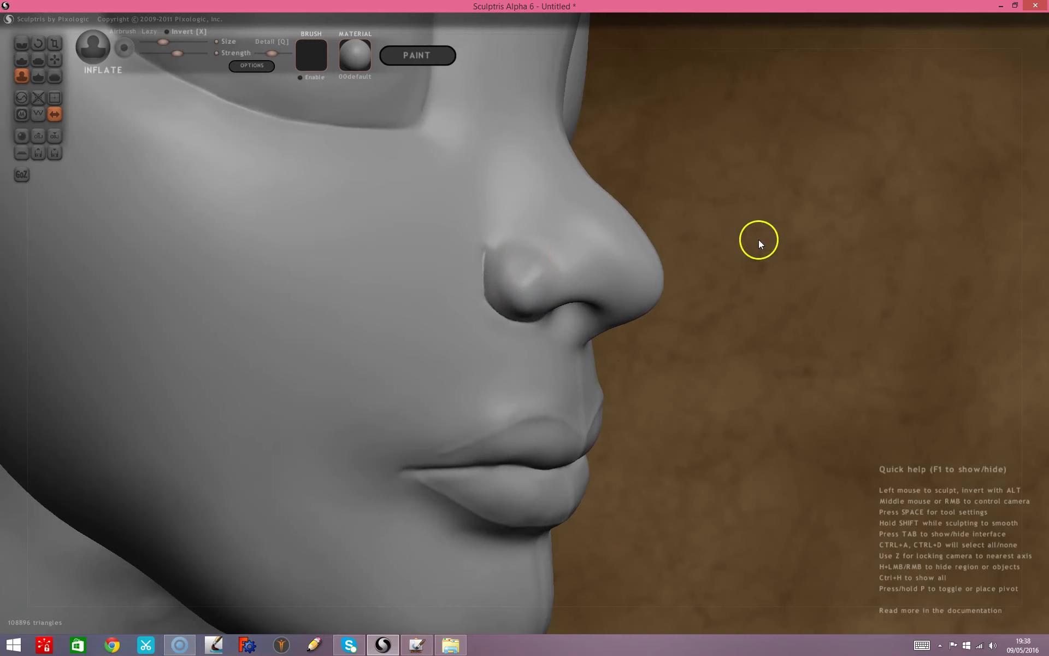
# Reshape the nostril area slightly with the Grab brush in profile.
pyautogui.moveTo(758, 239); pyautogui.dragTo(780, 291, button='right')
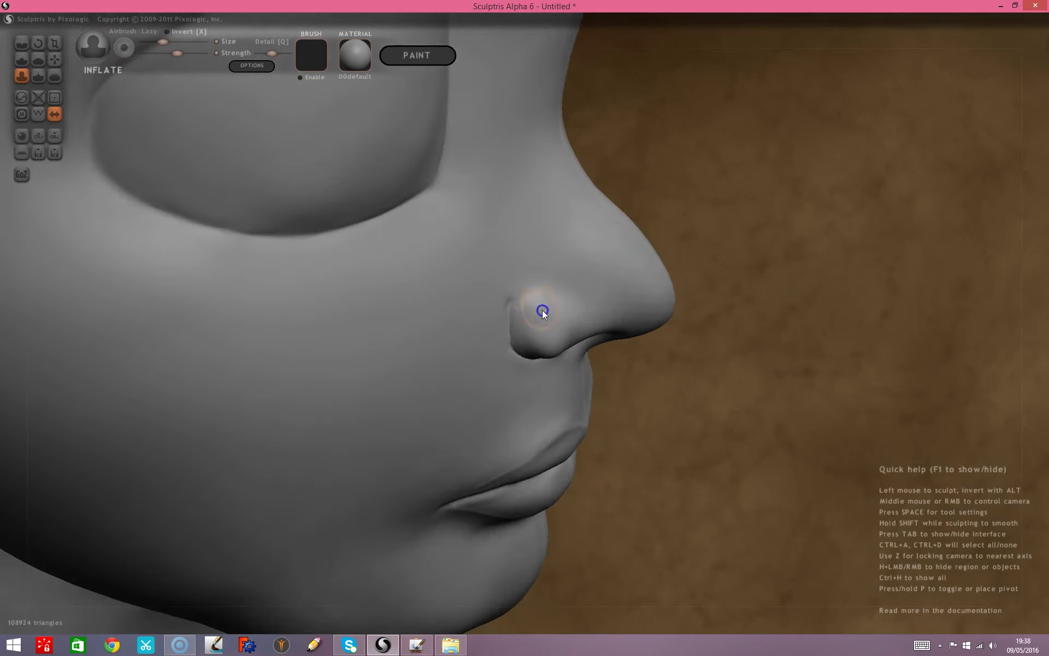
pyautogui.click(56, 60)
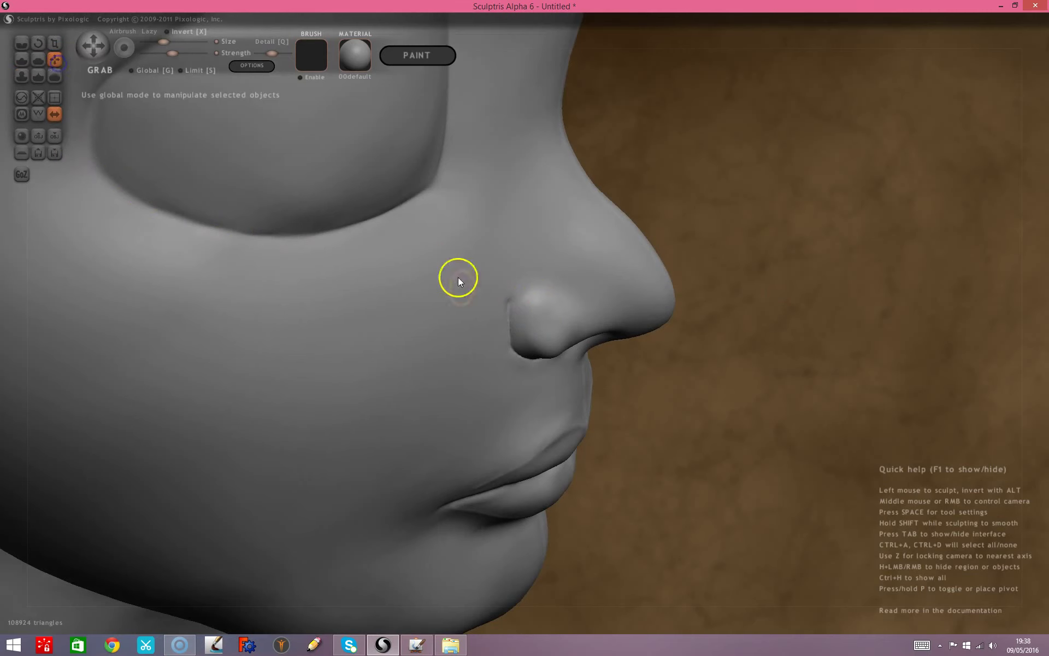
pyautogui.moveTo(509, 329); pyautogui.dragTo(507, 298)
pyautogui.moveTo(757, 457)
pyautogui.mouseDown()
pyautogui.moveTo(537, 376)
pyautogui.moveTo(530, 382)
pyautogui.mouseUp()
pyautogui.moveTo(530, 380)
pyautogui.mouseDown(button='middle')
pyautogui.moveTo(577, 394)
pyautogui.moveTo(512, 400)
pyautogui.moveTo(518, 389)
pyautogui.mouseUp(button='middle')
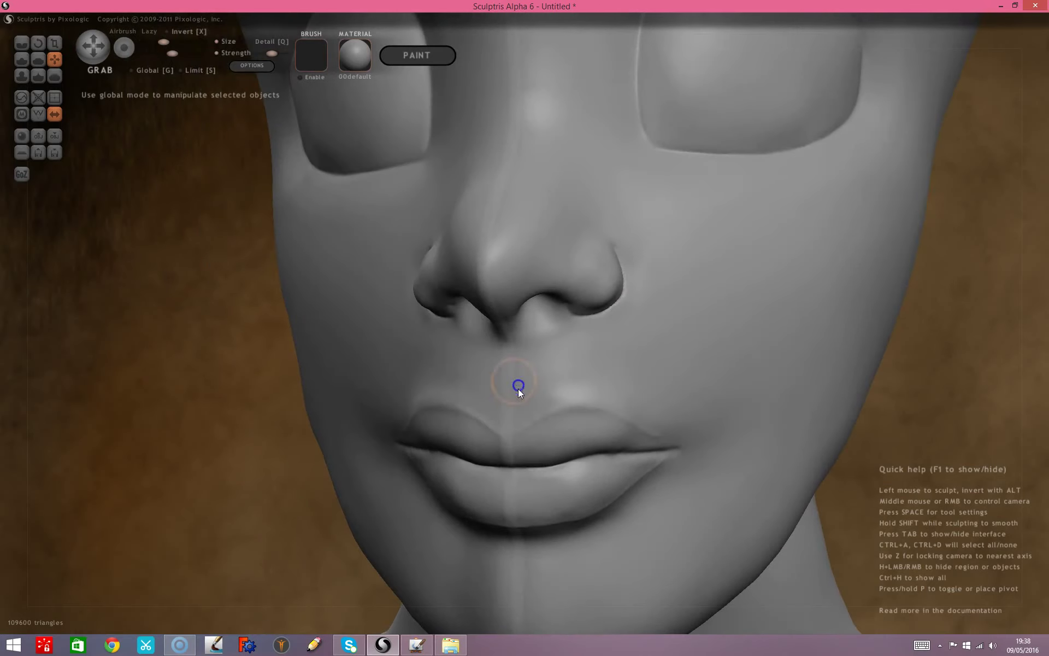
# Enlarge the Inflate brush and inflate the nose tip into a rounder bulb.
pyautogui.click(24, 76)
pyautogui.press('space')
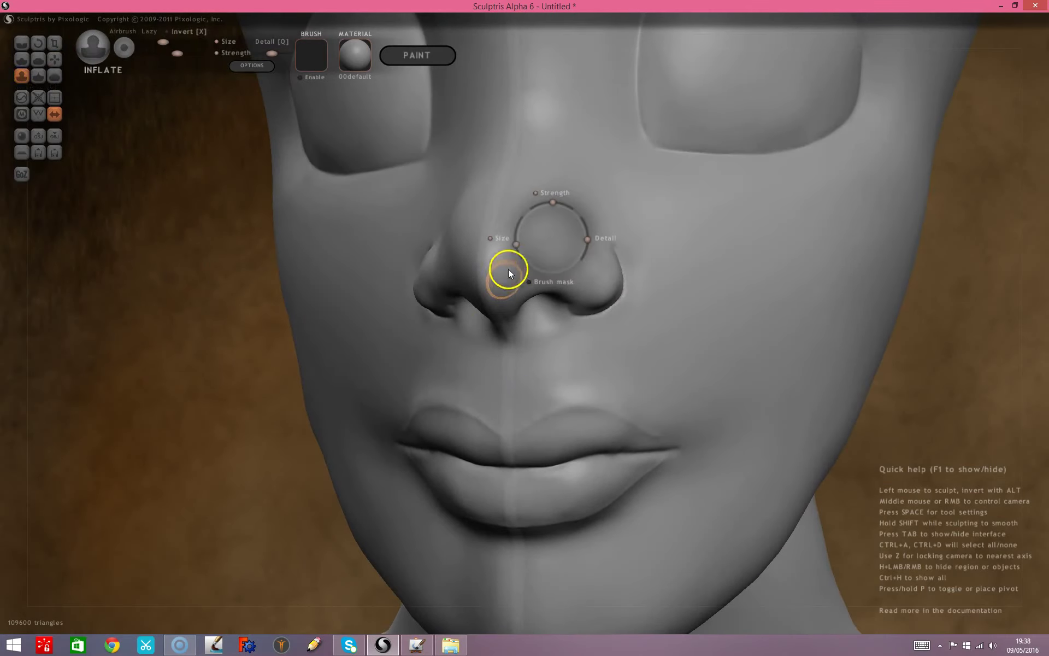
pyautogui.moveTo(515, 245)
pyautogui.mouseDown()
pyautogui.moveTo(514, 235)
pyautogui.moveTo(519, 276)
pyautogui.moveTo(526, 265)
pyautogui.mouseUp()
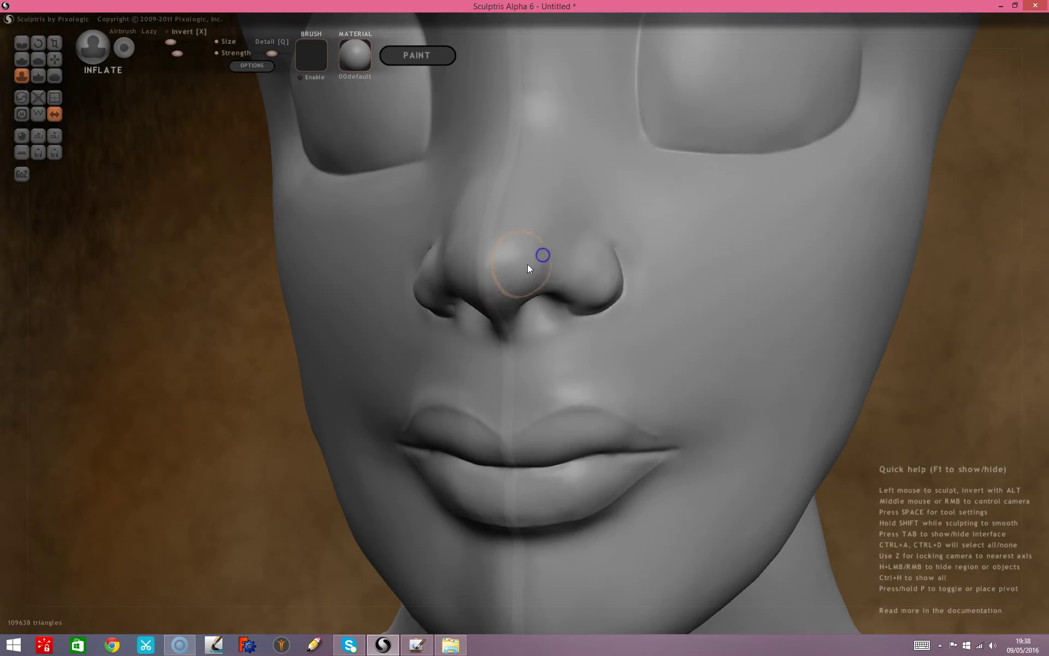
pyautogui.scroll(-2, 298, 354)
pyautogui.scroll(-2, 271, 367)
pyautogui.moveTo(271, 366)
pyautogui.mouseDown(button='right')
pyautogui.moveTo(380, 368)
pyautogui.moveTo(323, 378)
pyautogui.moveTo(298, 352)
pyautogui.moveTo(218, 375)
pyautogui.moveTo(227, 377)
pyautogui.moveTo(156, 358)
pyautogui.moveTo(156, 403)
pyautogui.moveTo(183, 391)
pyautogui.moveTo(192, 401)
pyautogui.moveTo(165, 370)
pyautogui.moveTo(202, 377)
pyautogui.moveTo(181, 348)
pyautogui.moveTo(180, 393)
pyautogui.moveTo(195, 379)
pyautogui.mouseUp(button='right')
pyautogui.click(425, 277)
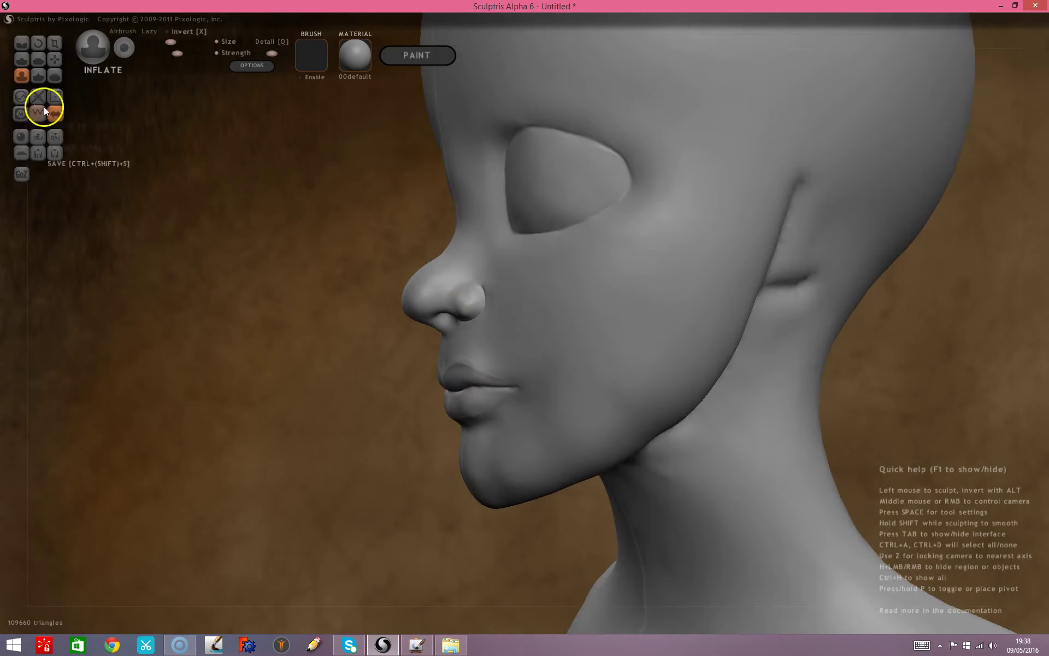
# In straight side view, resize the Grab brush and pull the area under the nose into shape.
pyautogui.click(55, 59)
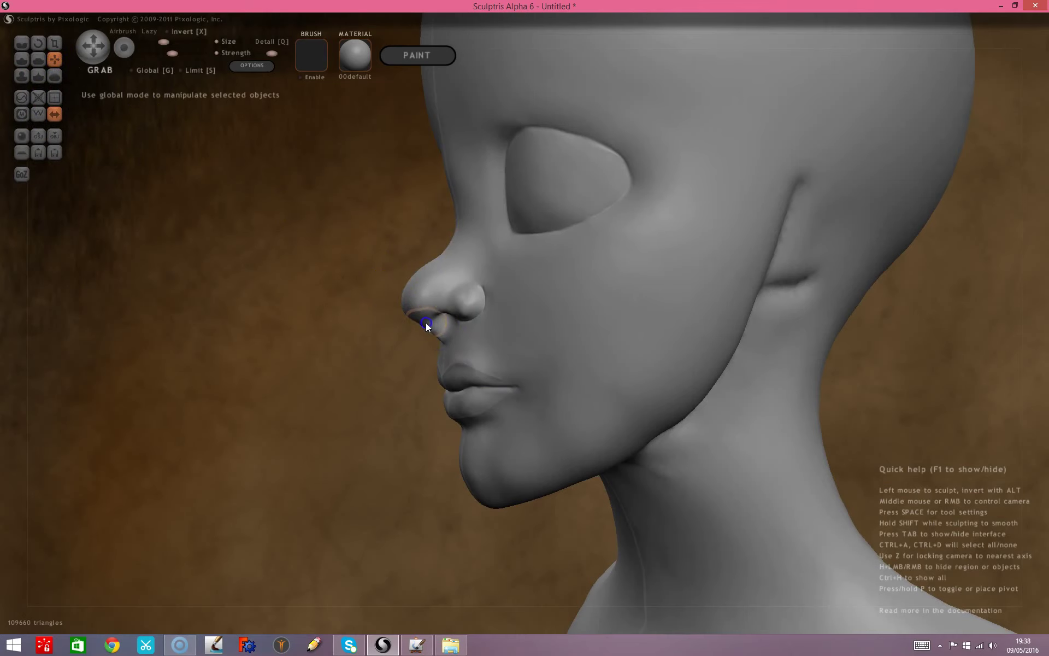
pyautogui.press('z')
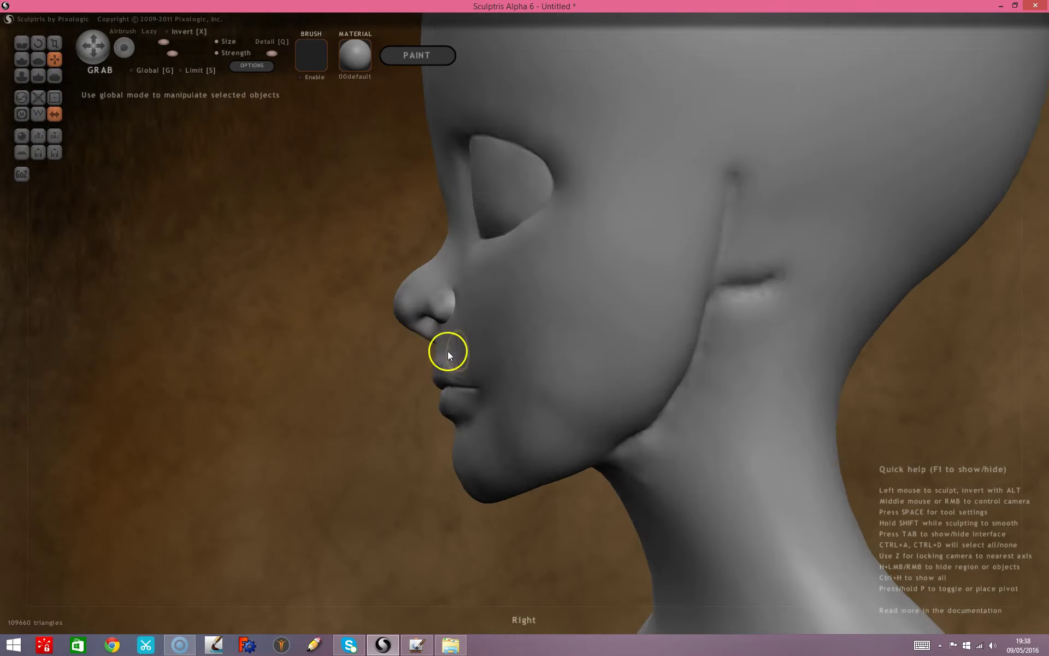
pyautogui.press('space')
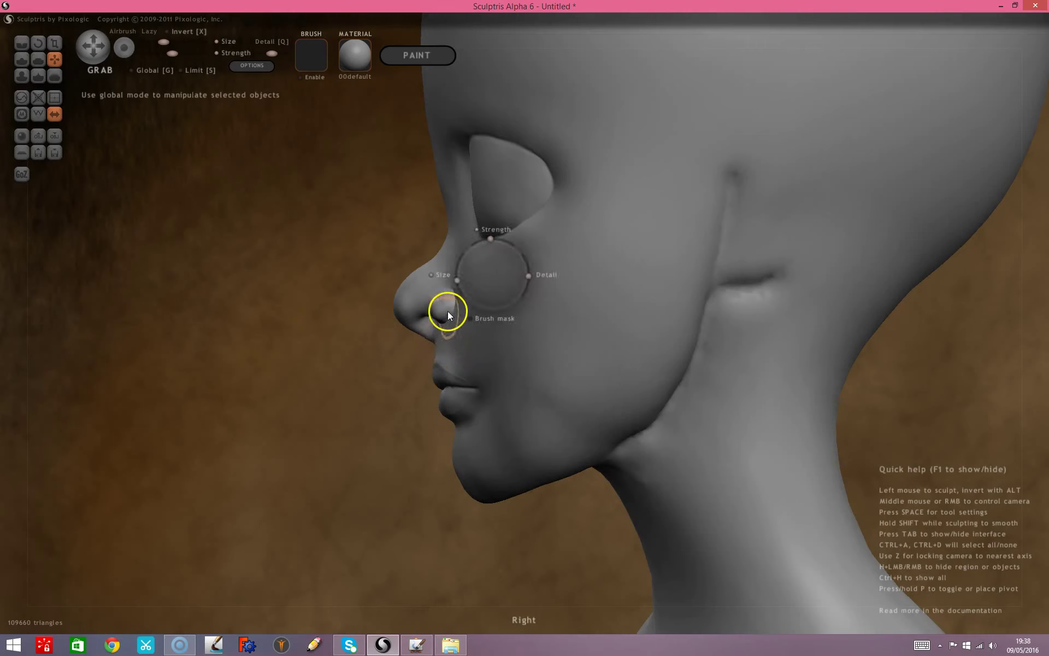
pyautogui.moveTo(456, 277); pyautogui.dragTo(418, 310)
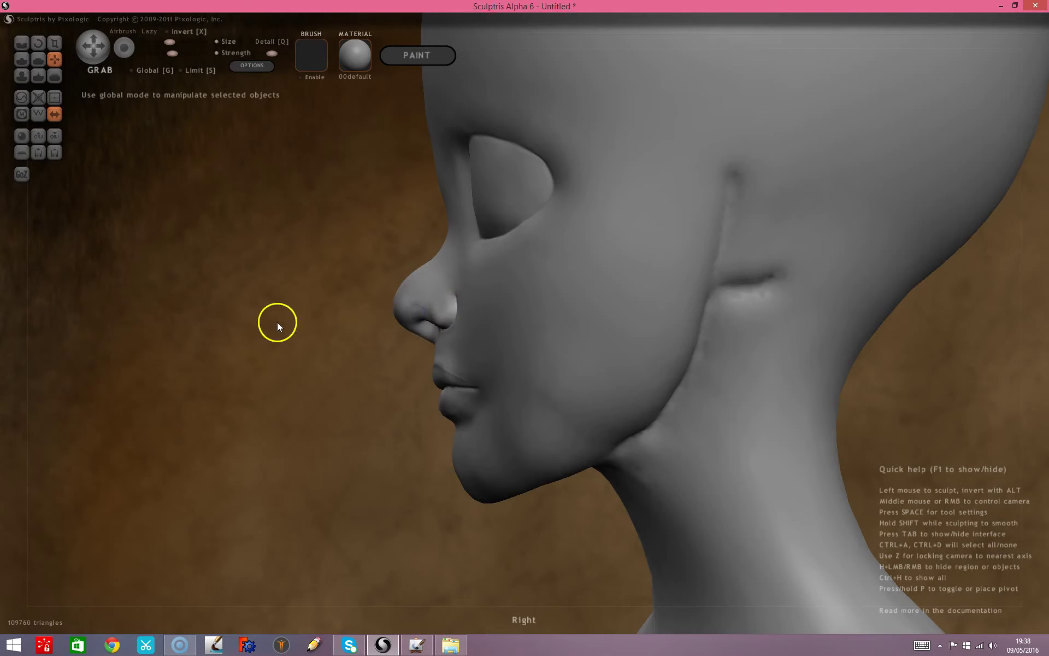
pyautogui.scroll(-3, 274, 322)
pyautogui.scroll(-3, 281, 334)
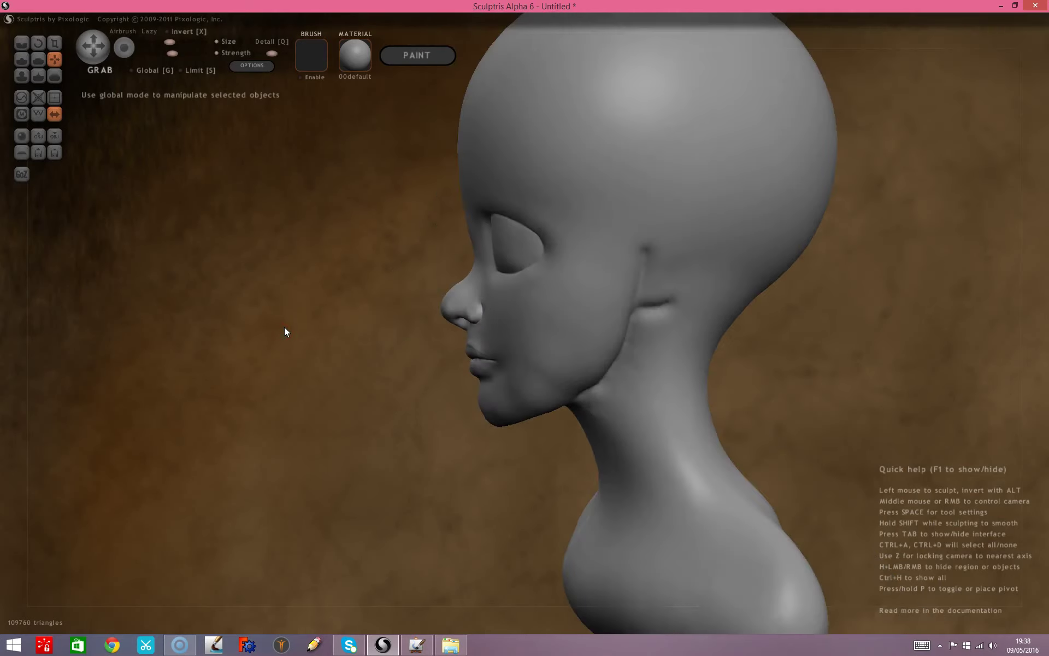
pyautogui.moveTo(282, 328)
pyautogui.mouseDown(button='right')
pyautogui.moveTo(310, 353)
pyautogui.moveTo(291, 393)
pyautogui.moveTo(564, 399)
pyautogui.moveTo(535, 400)
pyautogui.moveTo(581, 414)
pyautogui.moveTo(624, 370)
pyautogui.mouseUp(button='right')
pyautogui.scroll(3, 314, 367)
pyautogui.moveTo(380, 369); pyautogui.dragTo(407, 349)
# Pull out the nose-bridge dent in exact side view, then smooth the nose.
pyautogui.moveTo(656, 369); pyautogui.dragTo(394, 389, button='right')
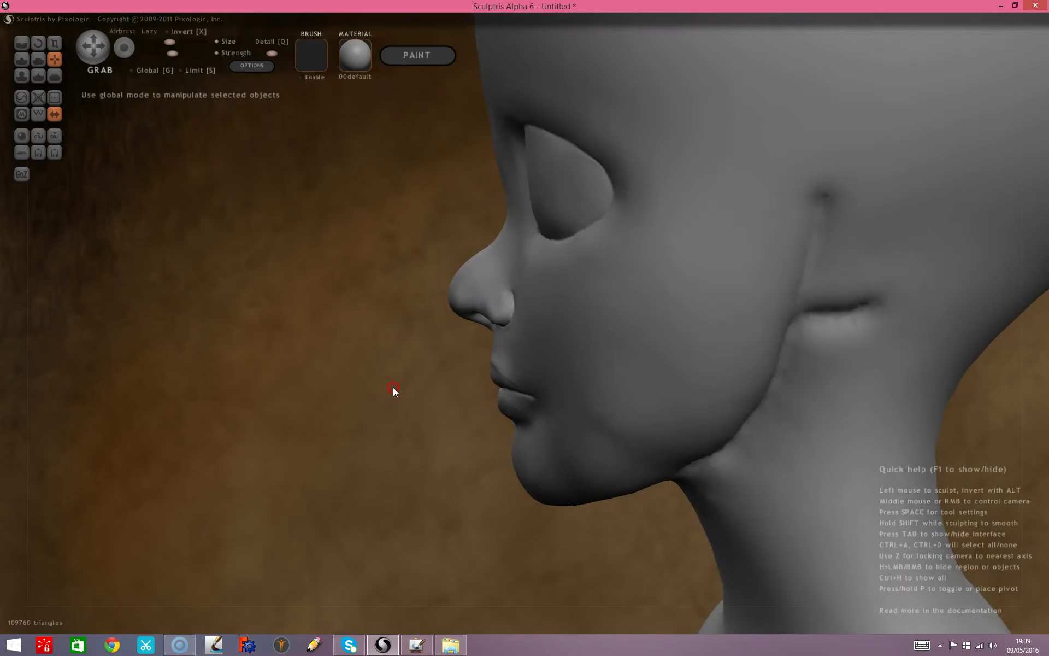
pyautogui.press('z')
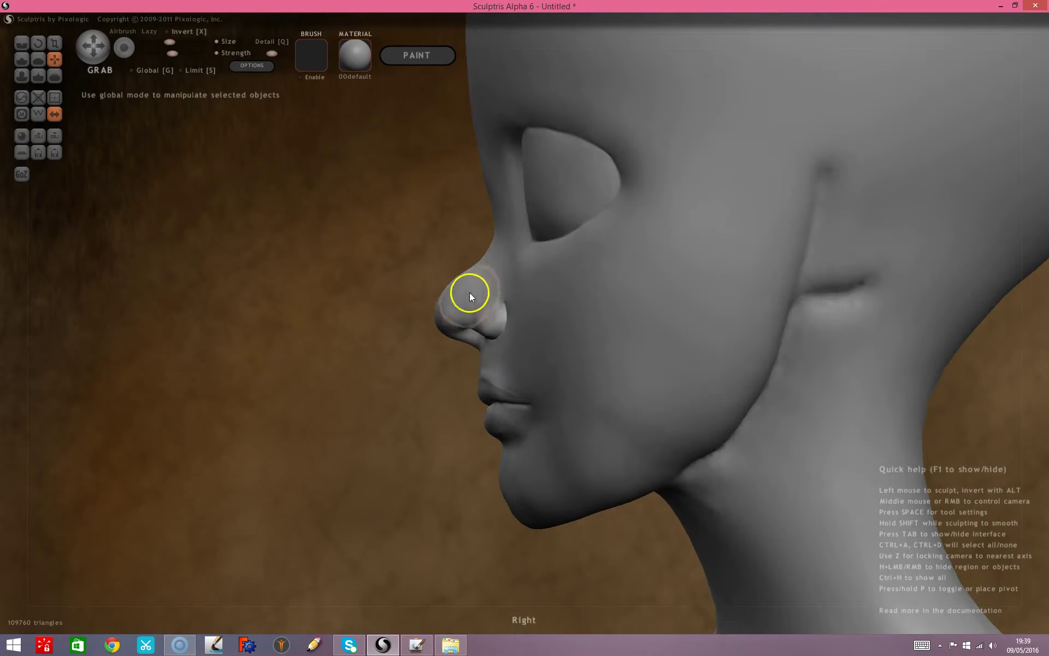
pyautogui.moveTo(464, 276); pyautogui.dragTo(418, 269)
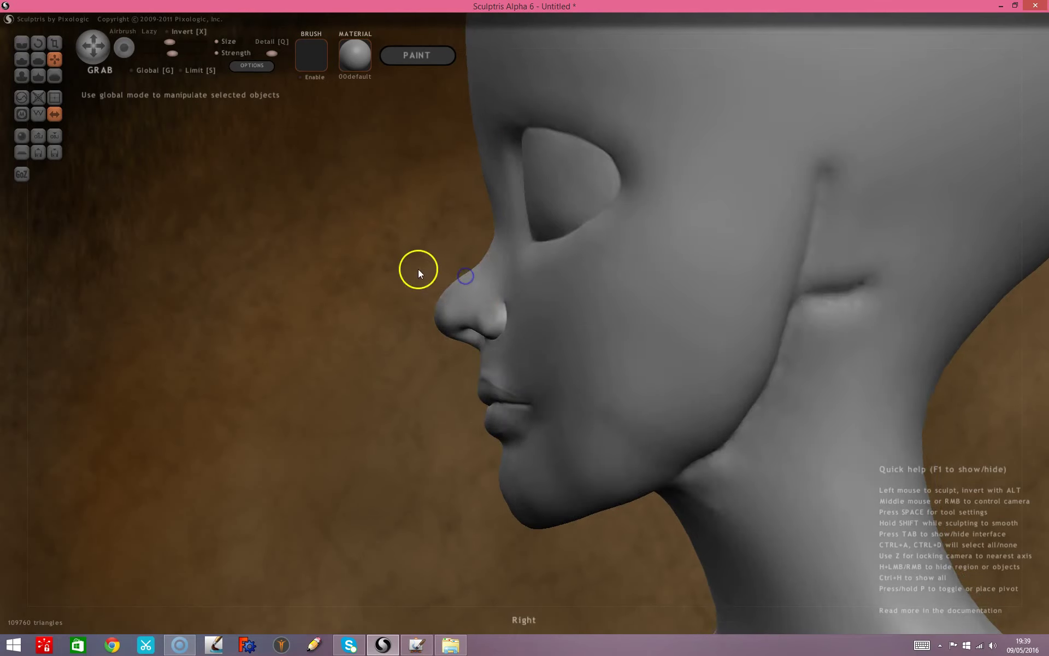
pyautogui.press('space')
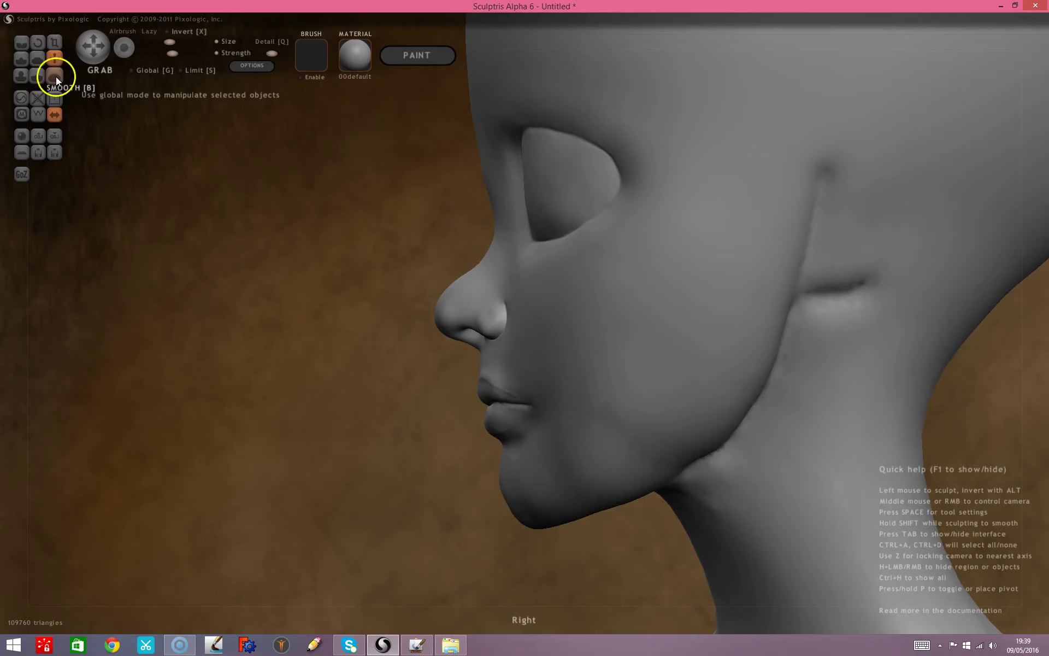
pyautogui.click(56, 76)
pyautogui.moveTo(106, 284); pyautogui.dragTo(258, 395)
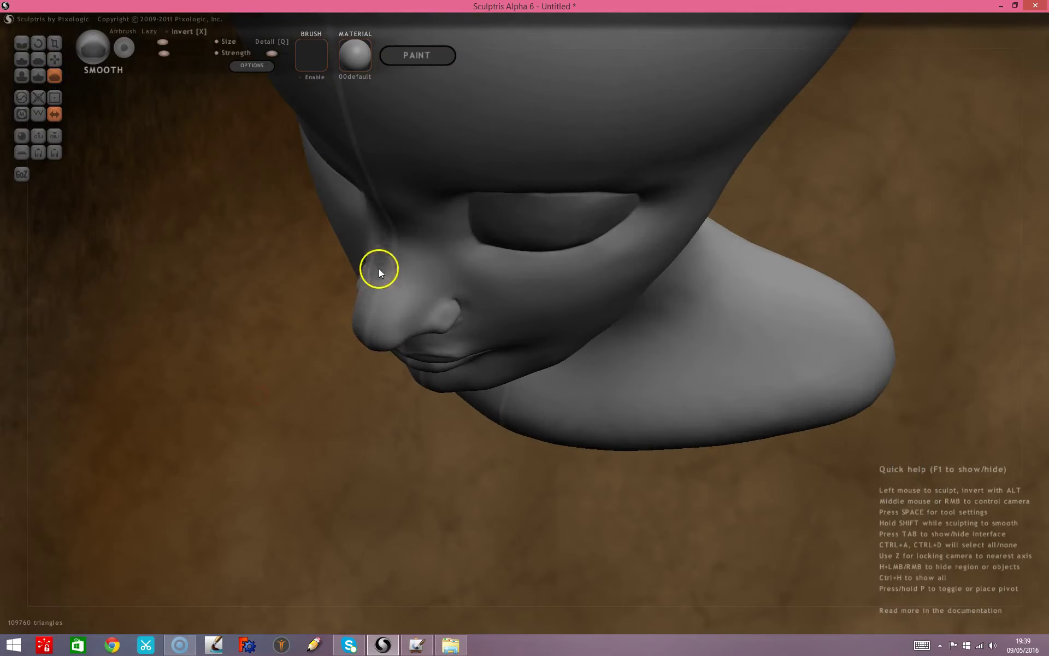
pyautogui.moveTo(330, 453)
pyautogui.mouseDown()
pyautogui.moveTo(178, 357)
pyautogui.moveTo(222, 316)
pyautogui.moveTo(214, 343)
pyautogui.mouseUp()
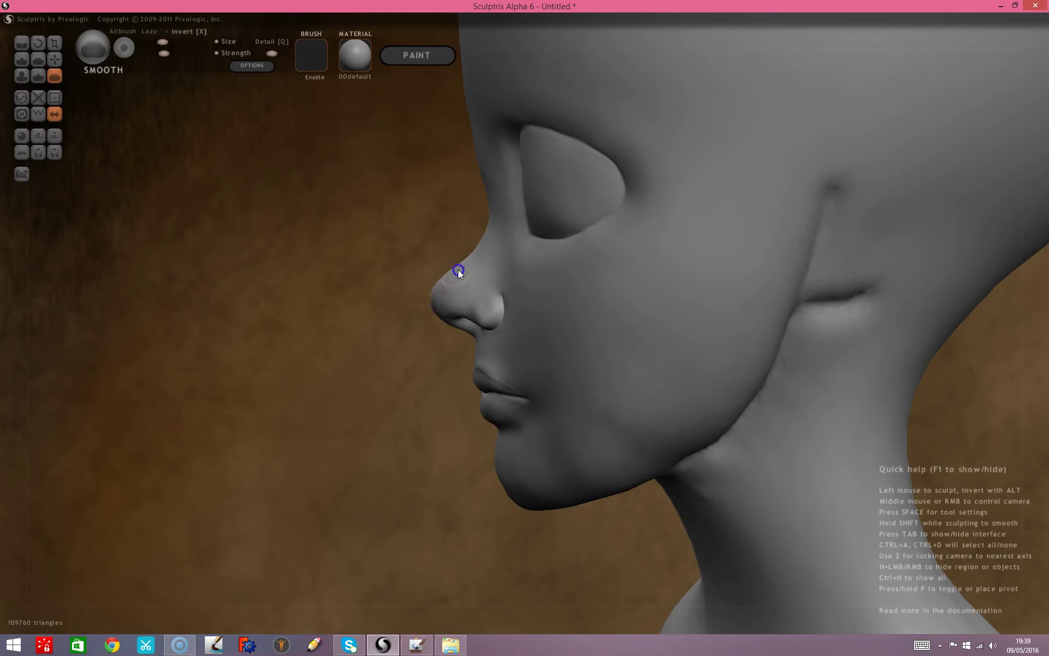
pyautogui.scroll(-2, 441, 283)
pyautogui.scroll(-3, 329, 383)
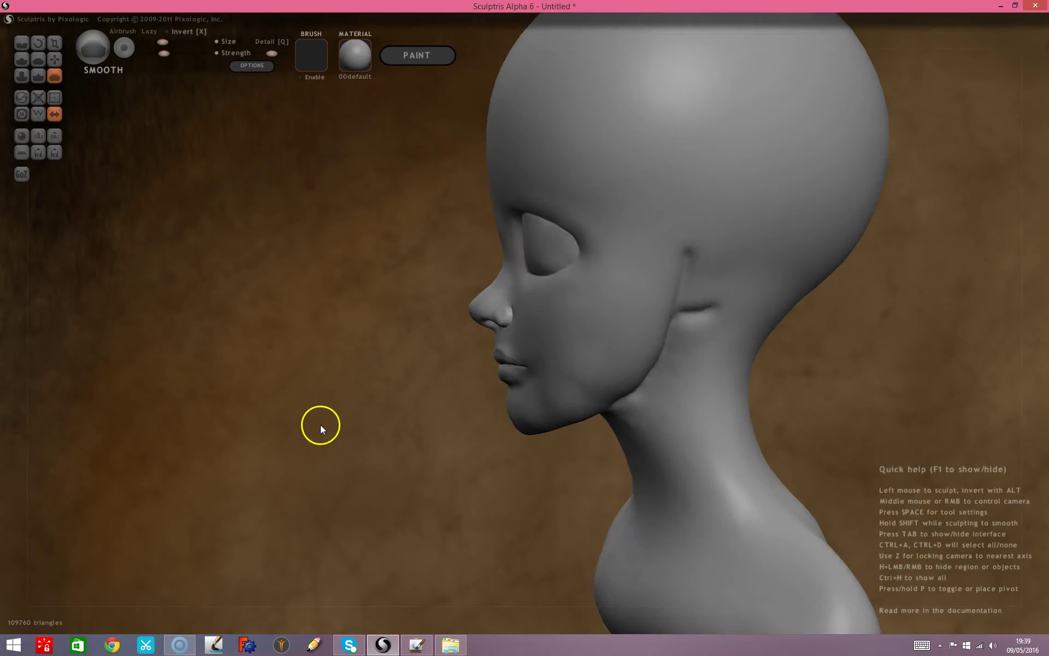
# With Grab, pull the upper eyelid edge into shape and nudge it outward.
pyautogui.click(54, 60)
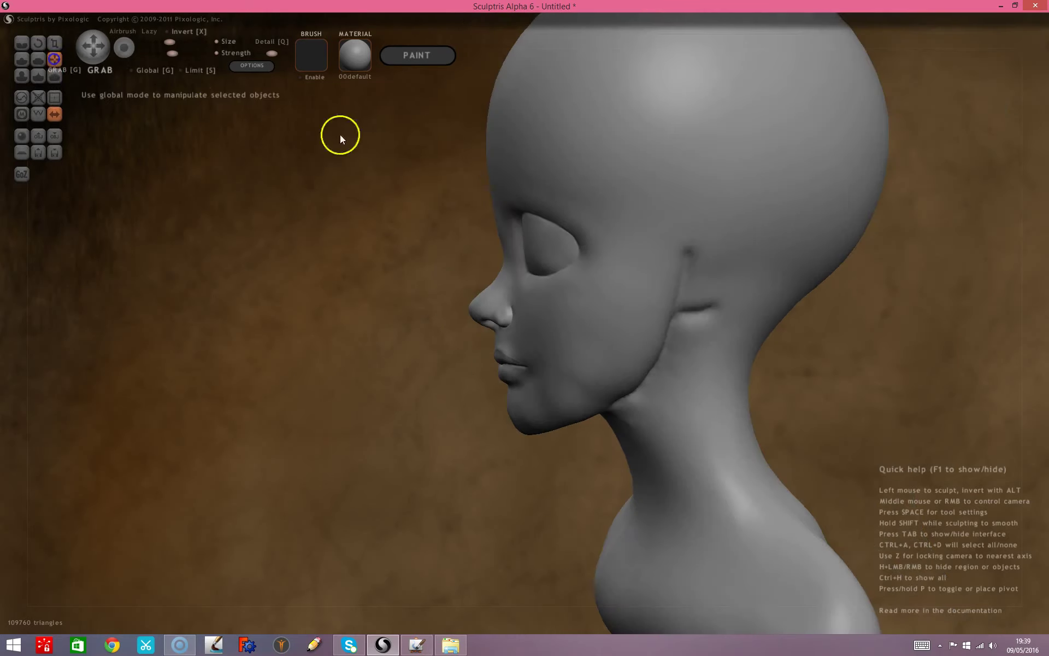
pyautogui.moveTo(503, 249)
pyautogui.mouseDown()
pyautogui.moveTo(510, 257)
pyautogui.moveTo(509, 232)
pyautogui.mouseUp()
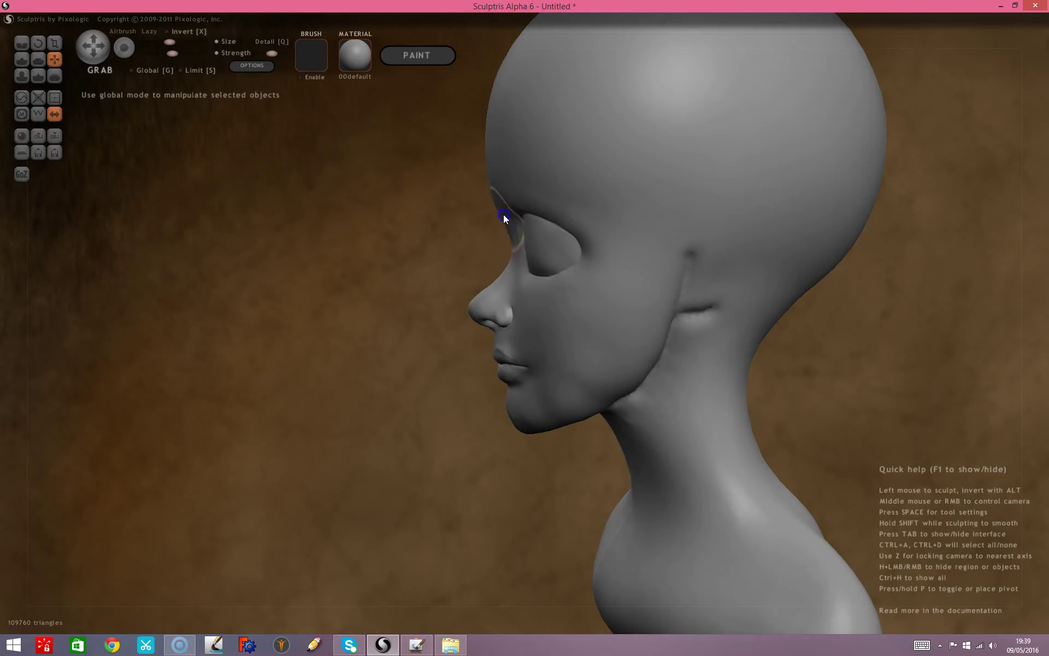
pyautogui.moveTo(442, 253)
pyautogui.mouseDown()
pyautogui.moveTo(392, 247)
pyautogui.moveTo(429, 262)
pyautogui.mouseUp()
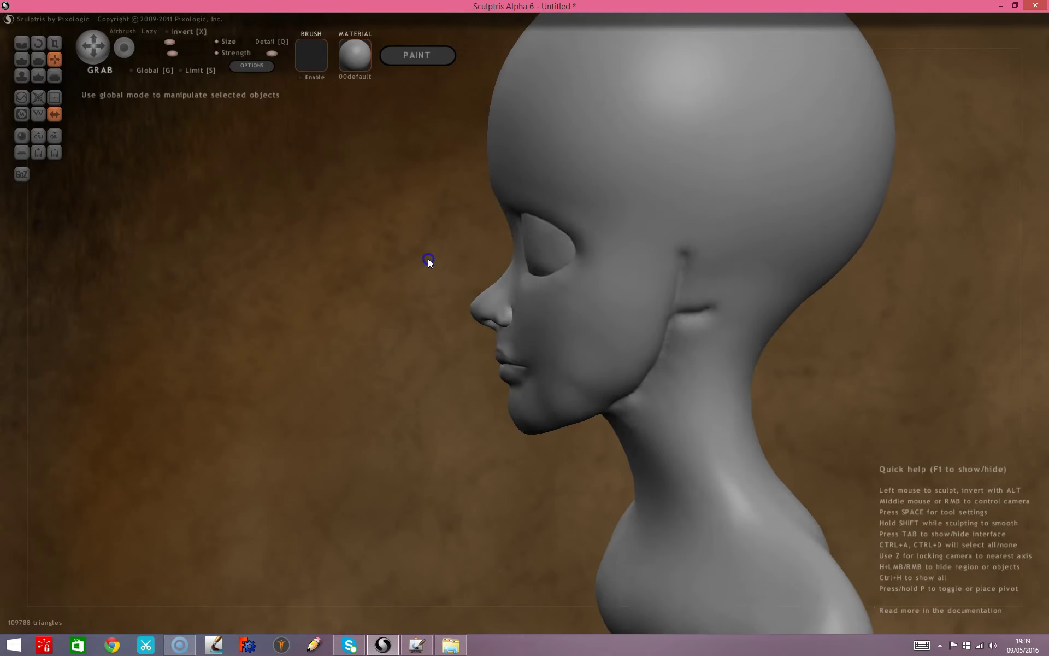
pyautogui.moveTo(506, 214)
pyautogui.mouseDown()
pyautogui.moveTo(488, 190)
pyautogui.moveTo(520, 191)
pyautogui.moveTo(508, 196)
pyautogui.mouseUp()
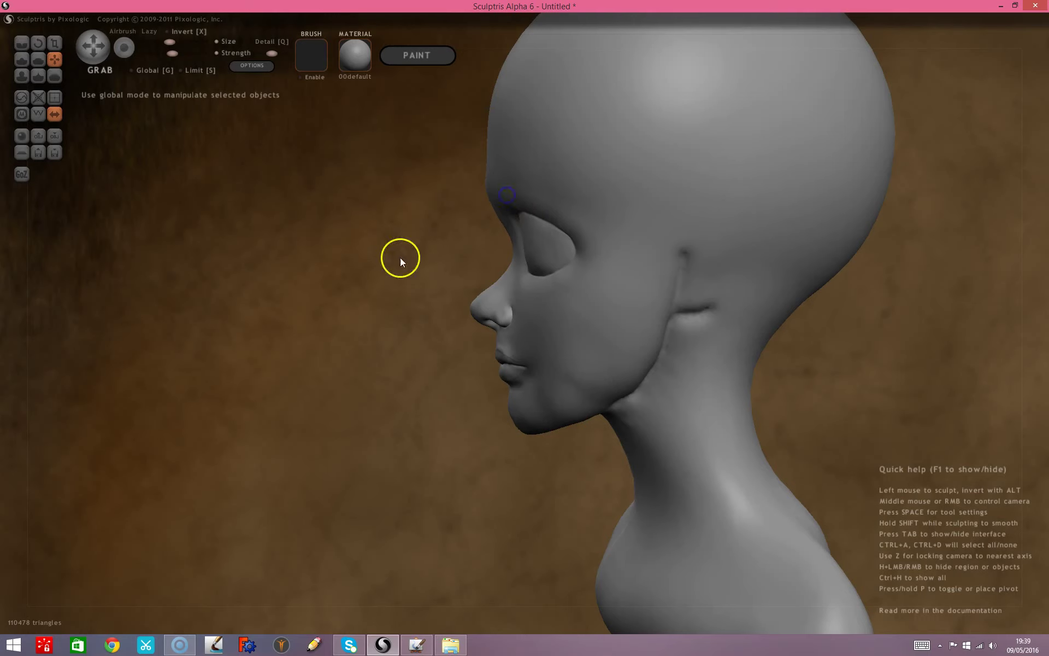
pyautogui.moveTo(401, 258); pyautogui.dragTo(597, 254)
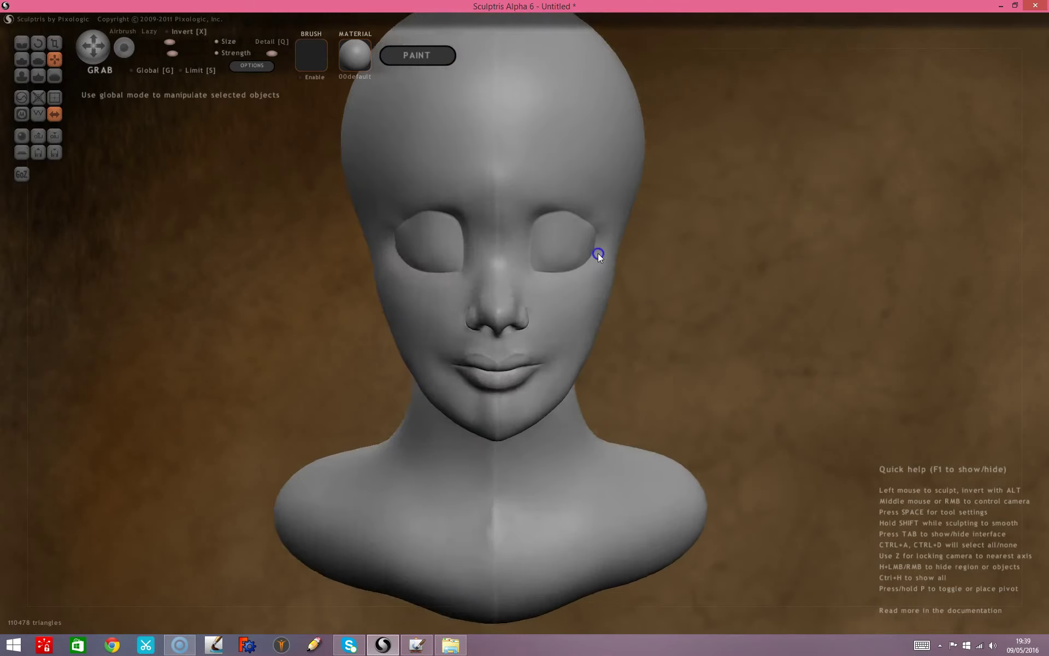
# Inflate the brow area above the eye slightly.
pyautogui.click(14, 70)
pyautogui.moveTo(426, 171); pyautogui.dragTo(611, 185)
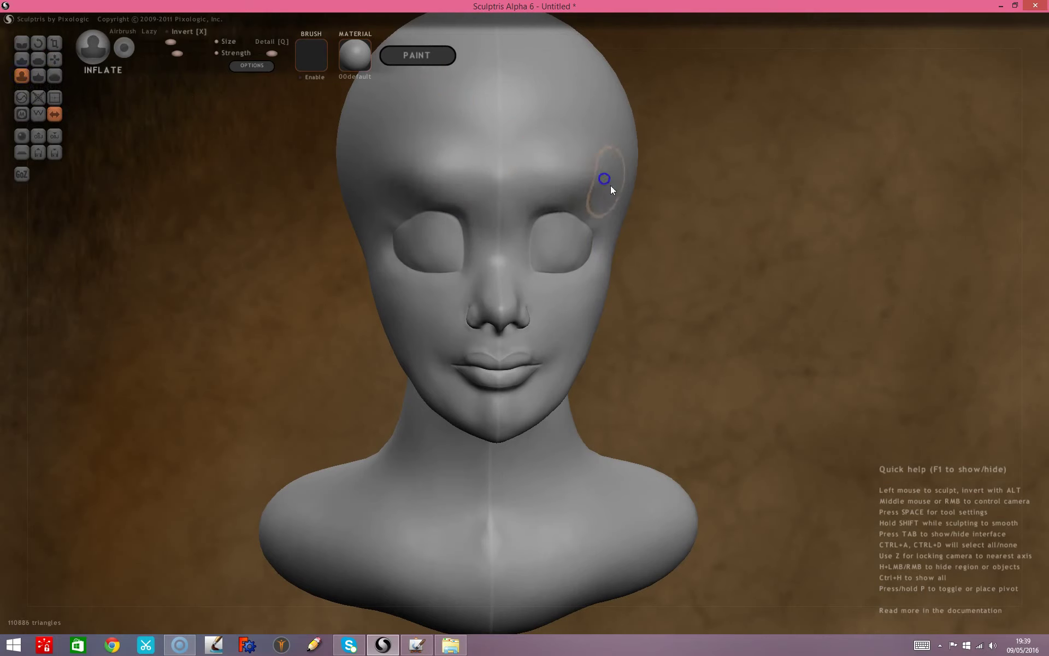
pyautogui.moveTo(791, 241)
pyautogui.mouseDown()
pyautogui.moveTo(536, 249)
pyautogui.moveTo(591, 247)
pyautogui.mouseUp()
# Smooth the forehead above the eye and the groove at the upper eye socket.
pyautogui.click(55, 76)
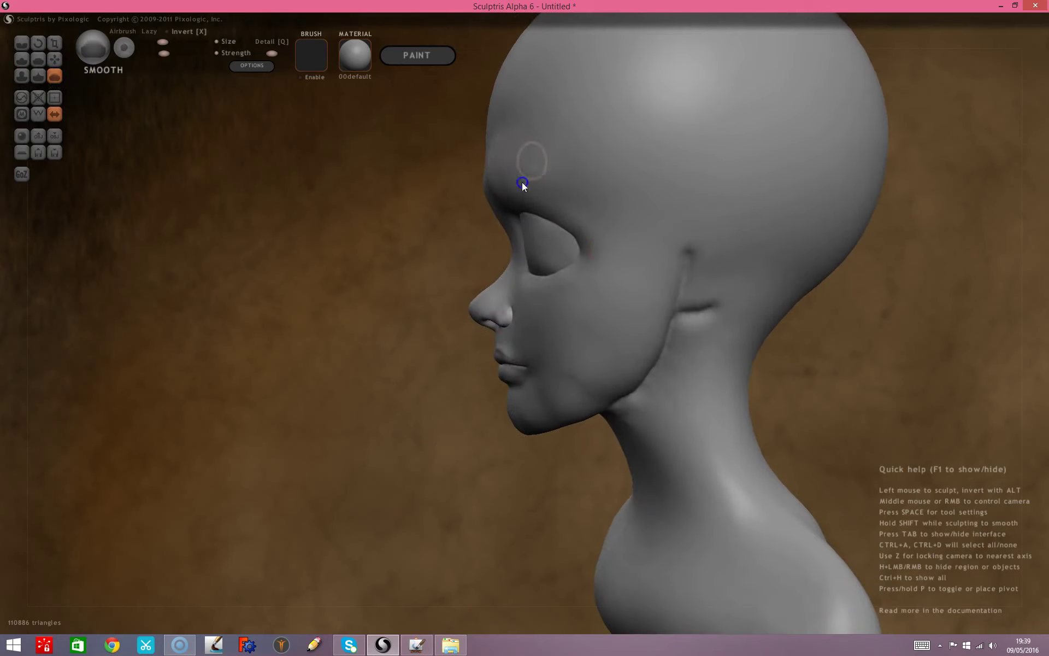
pyautogui.moveTo(368, 264); pyautogui.dragTo(453, 252)
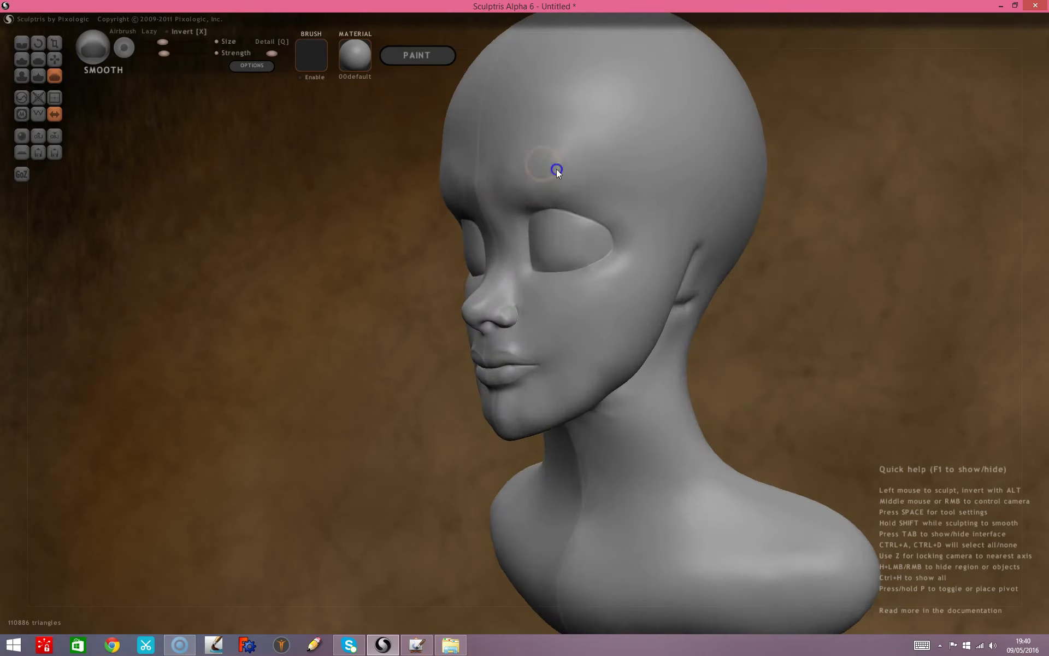
pyautogui.moveTo(520, 202); pyautogui.dragTo(543, 208)
pyautogui.moveTo(529, 222); pyautogui.dragTo(541, 216)
pyautogui.moveTo(291, 256); pyautogui.dragTo(315, 255)
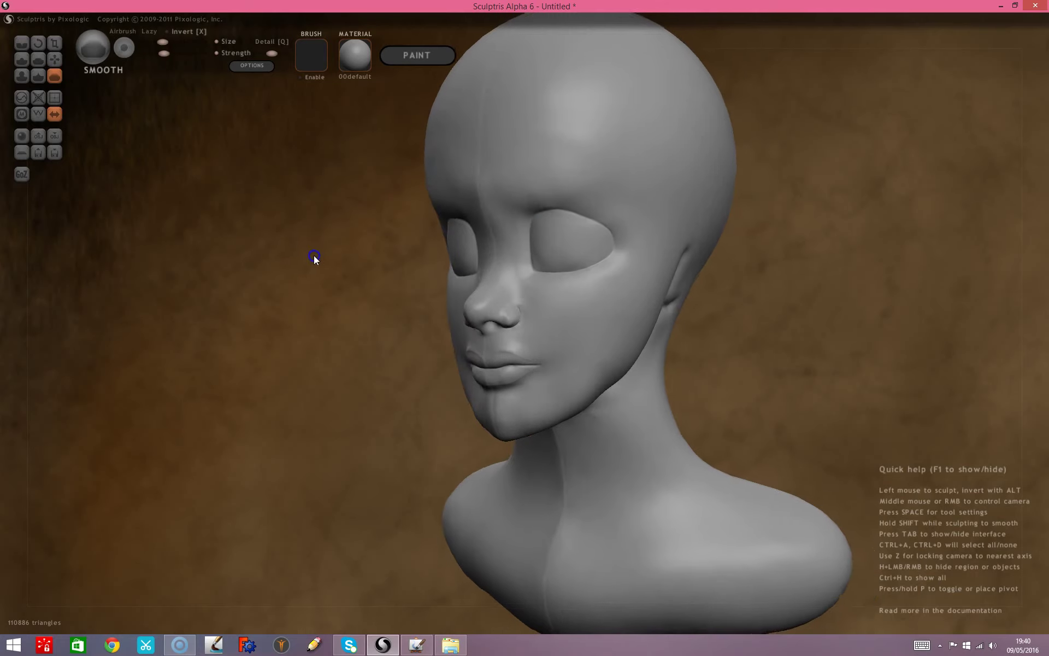
# Inflate the cheek, puffing it out beside the mouth.
pyautogui.click(22, 76)
pyautogui.moveTo(618, 294)
pyautogui.mouseDown()
pyautogui.moveTo(578, 351)
pyautogui.moveTo(620, 325)
pyautogui.moveTo(581, 368)
pyautogui.moveTo(582, 302)
pyautogui.moveTo(555, 312)
pyautogui.moveTo(636, 291)
pyautogui.moveTo(548, 349)
pyautogui.moveTo(252, 416)
pyautogui.mouseUp()
pyautogui.moveTo(252, 415)
pyautogui.mouseDown(button='right')
pyautogui.moveTo(365, 409)
pyautogui.moveTo(376, 426)
pyautogui.moveTo(268, 383)
pyautogui.mouseUp(button='right')
pyautogui.moveTo(559, 372); pyautogui.dragTo(538, 411)
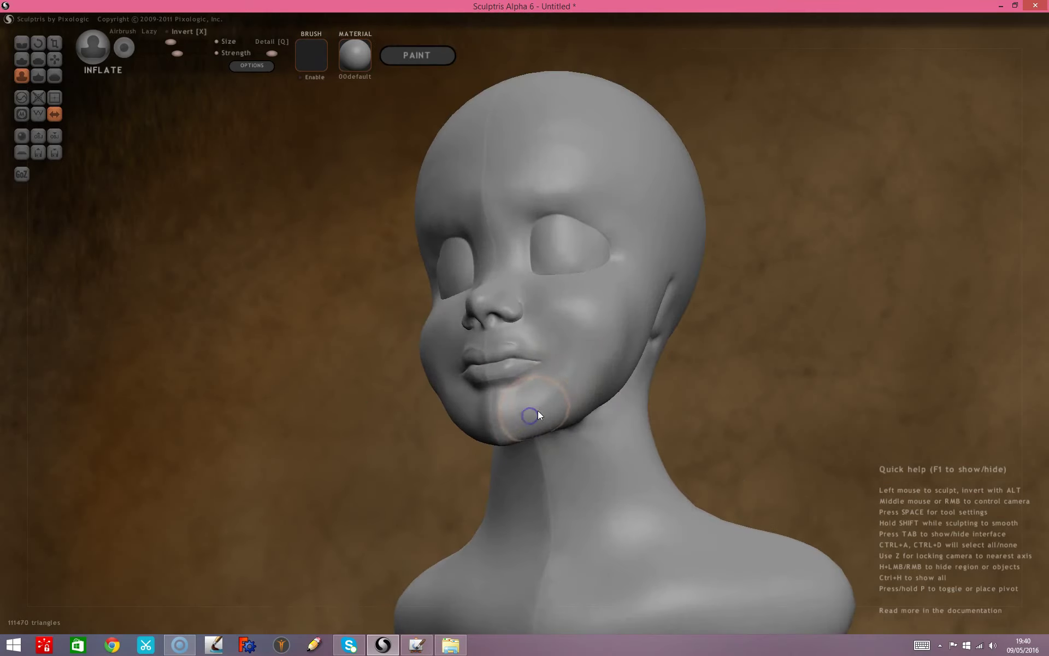
# With a larger Smooth brush, soften the cheek, lower cheek, jawline and jaw crease.
pyautogui.click(53, 77)
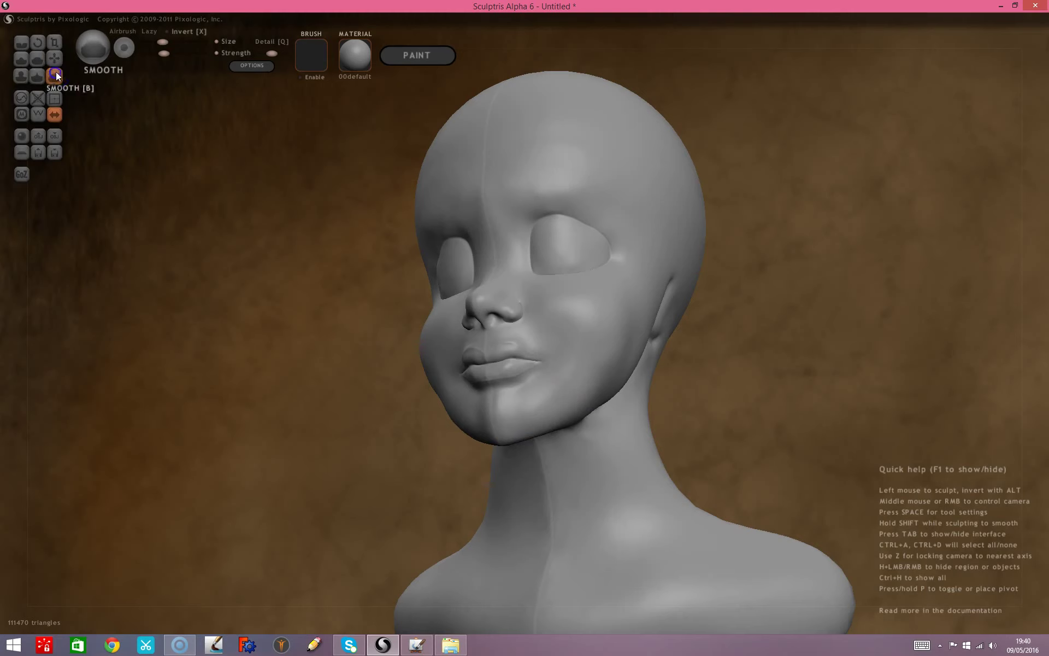
pyautogui.press('space')
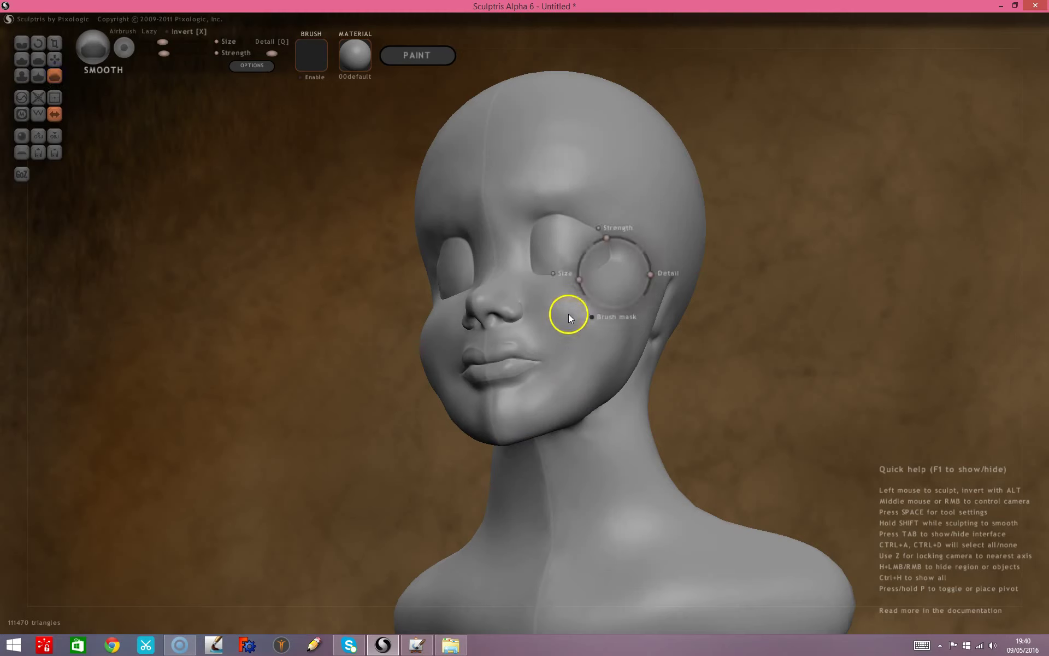
pyautogui.moveTo(578, 279); pyautogui.dragTo(582, 269)
pyautogui.moveTo(562, 316); pyautogui.dragTo(598, 353)
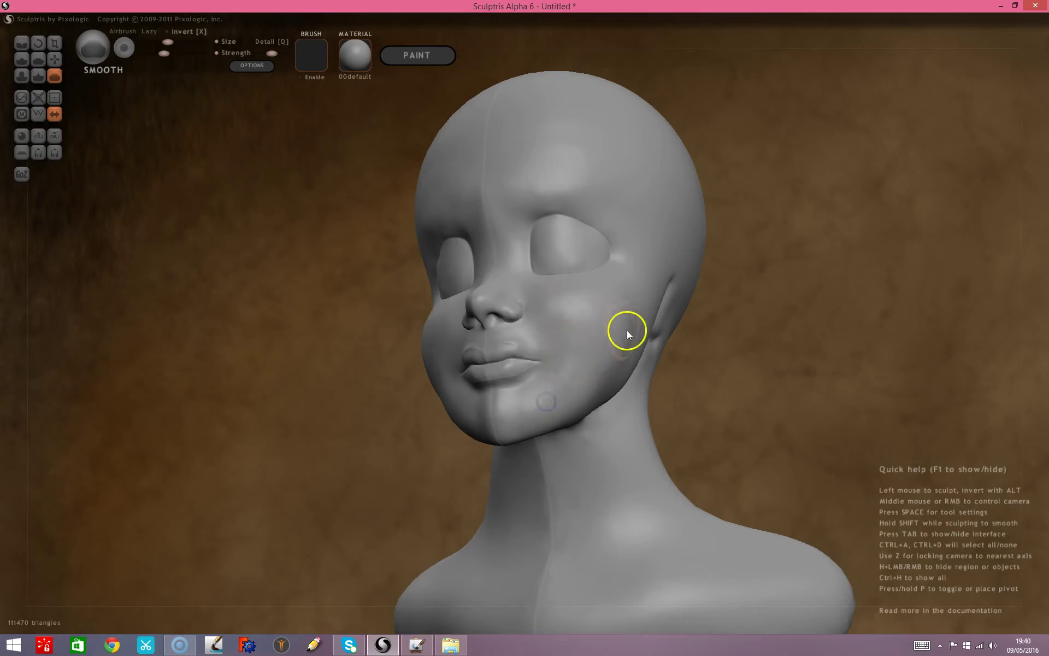
pyautogui.moveTo(788, 354)
pyautogui.mouseDown()
pyautogui.moveTo(759, 369)
pyautogui.moveTo(736, 349)
pyautogui.mouseUp()
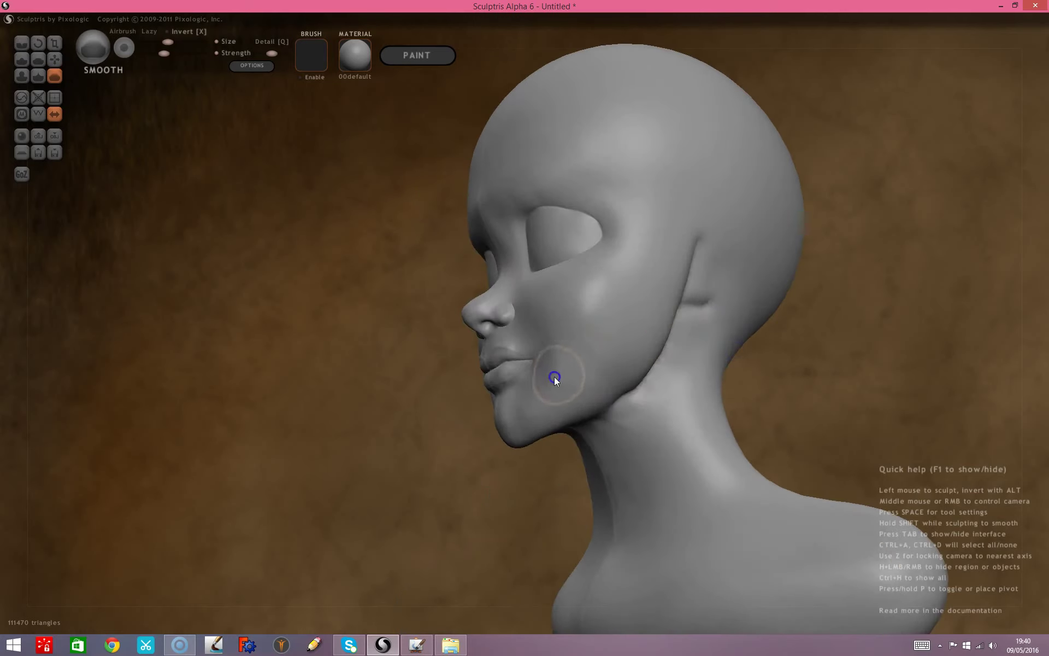
pyautogui.moveTo(563, 355); pyautogui.dragTo(565, 390)
pyautogui.click(637, 377)
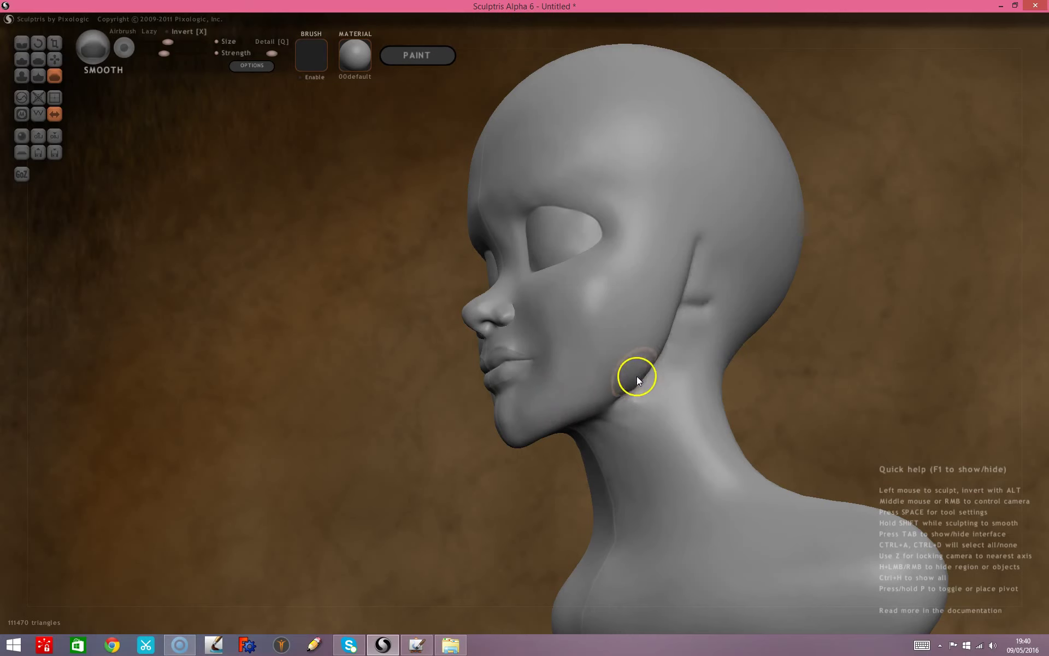
pyautogui.moveTo(662, 352); pyautogui.dragTo(578, 436)
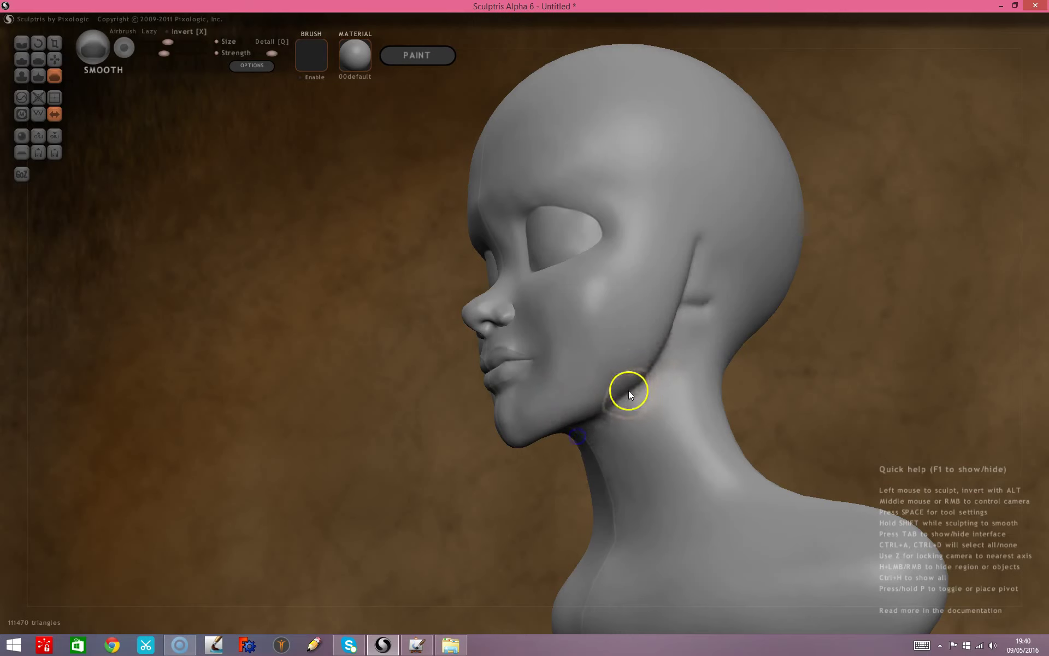
pyautogui.moveTo(513, 450)
pyautogui.mouseDown()
pyautogui.moveTo(323, 389)
pyautogui.moveTo(599, 325)
pyautogui.mouseUp()
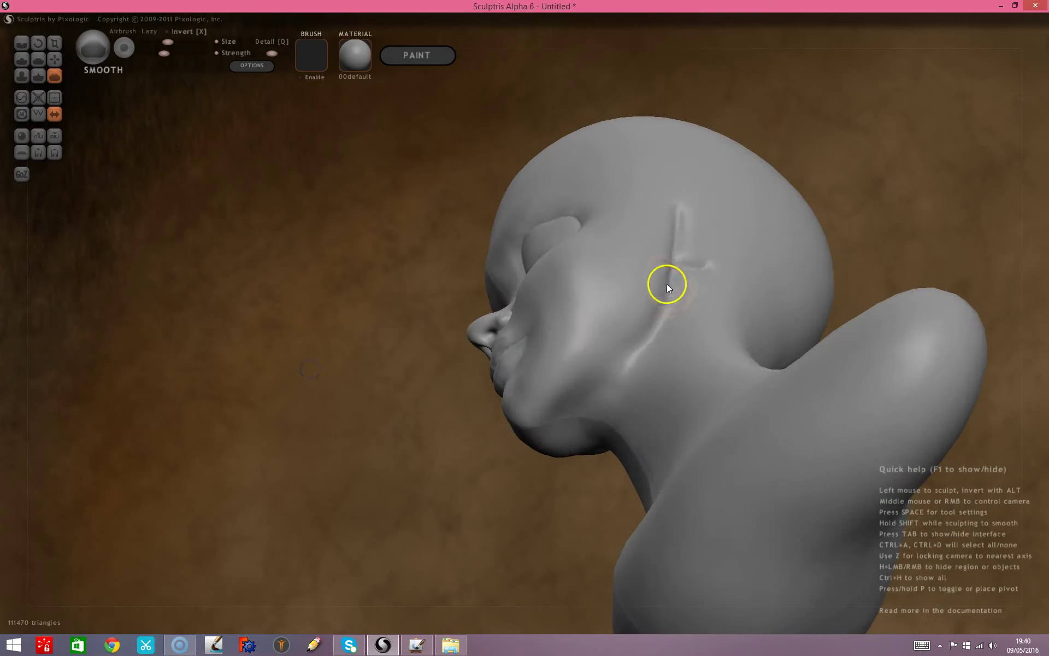
pyautogui.click(599, 394)
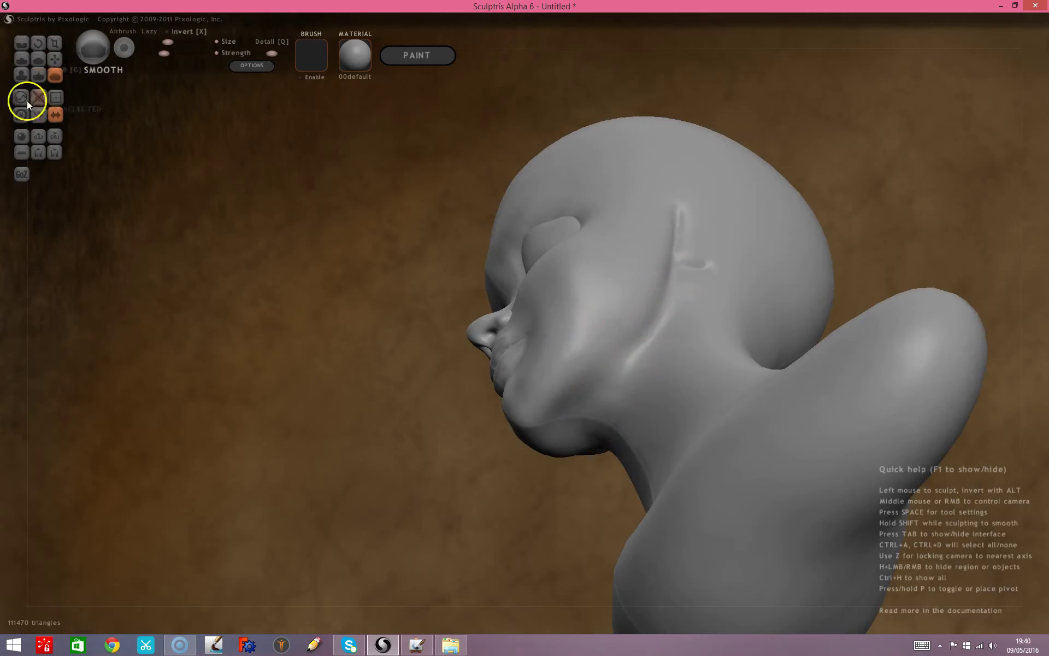
# With a larger Inflate brush, fill out the area under the jaw, then return to side view.
pyautogui.click(20, 76)
pyautogui.press('space')
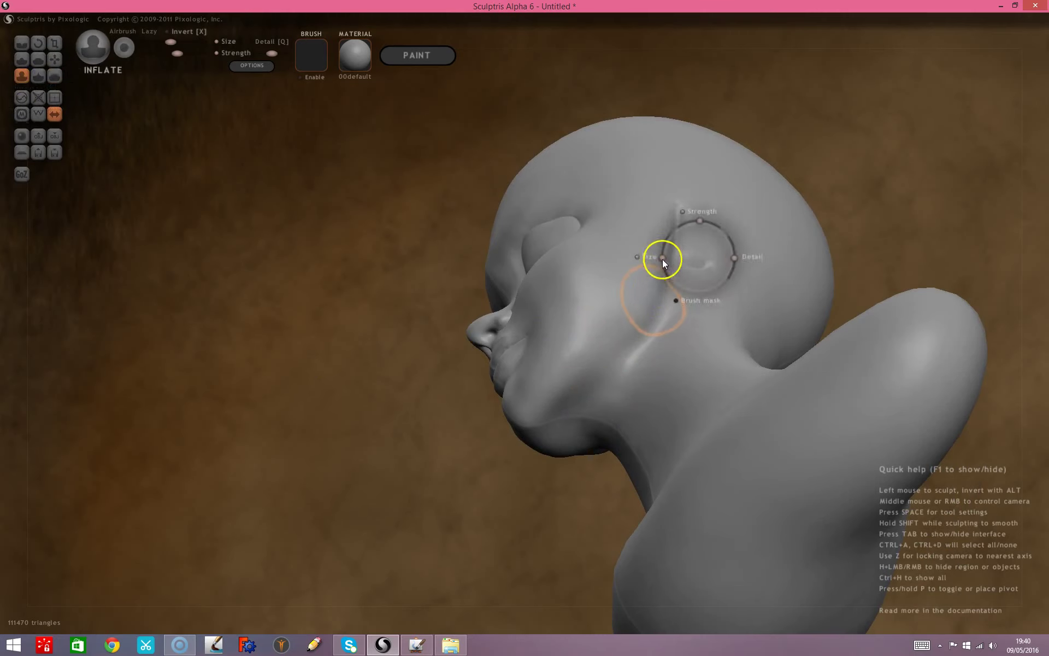
pyautogui.moveTo(664, 262); pyautogui.dragTo(665, 250)
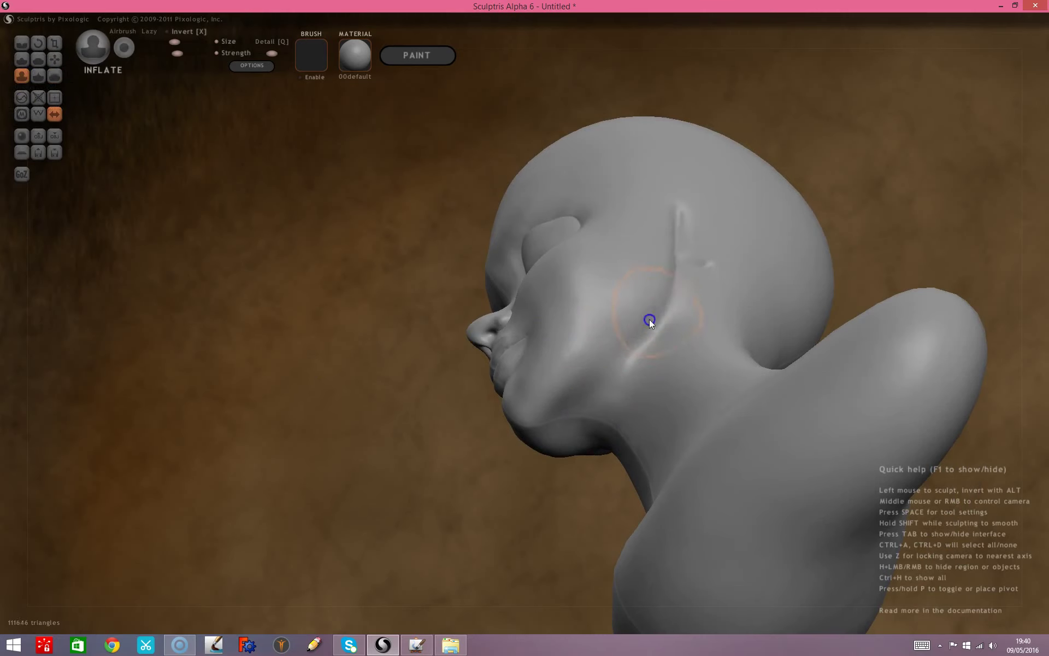
pyautogui.moveTo(582, 442); pyautogui.dragTo(583, 451)
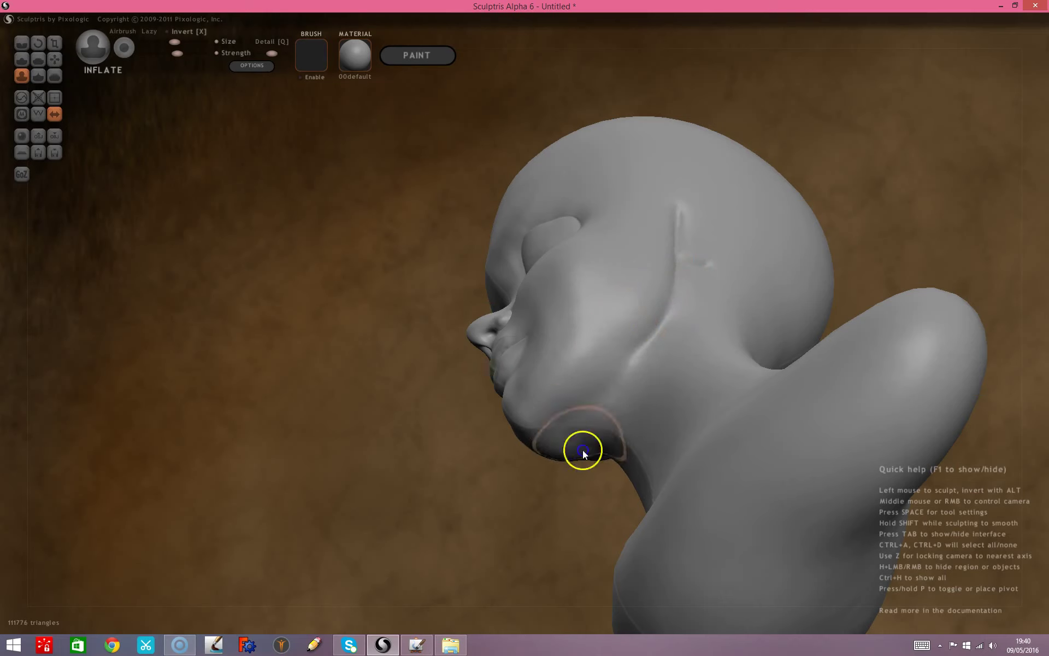
pyautogui.moveTo(351, 309)
pyautogui.mouseDown()
pyautogui.moveTo(345, 496)
pyautogui.moveTo(364, 398)
pyautogui.moveTo(425, 374)
pyautogui.moveTo(598, 399)
pyautogui.moveTo(469, 371)
pyautogui.mouseUp()
pyautogui.press('z')
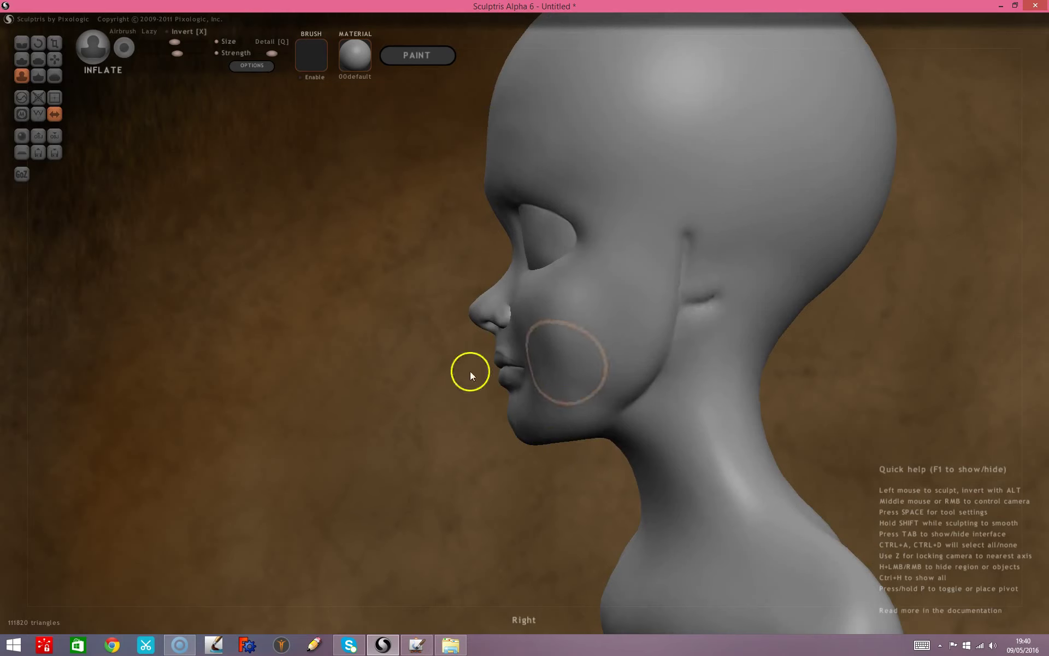
# Smooth the chin and the crease in the ear area.
pyautogui.click(56, 76)
pyautogui.moveTo(549, 397)
pyautogui.mouseDown()
pyautogui.moveTo(520, 437)
pyautogui.moveTo(541, 430)
pyautogui.mouseUp()
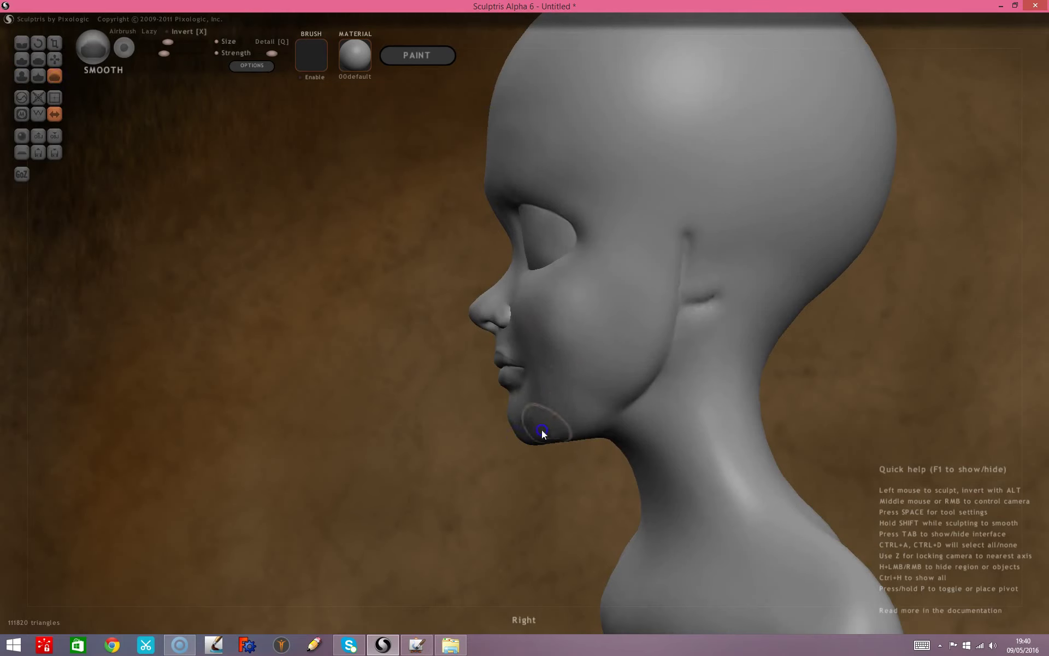
pyautogui.moveTo(575, 387); pyautogui.dragTo(544, 442)
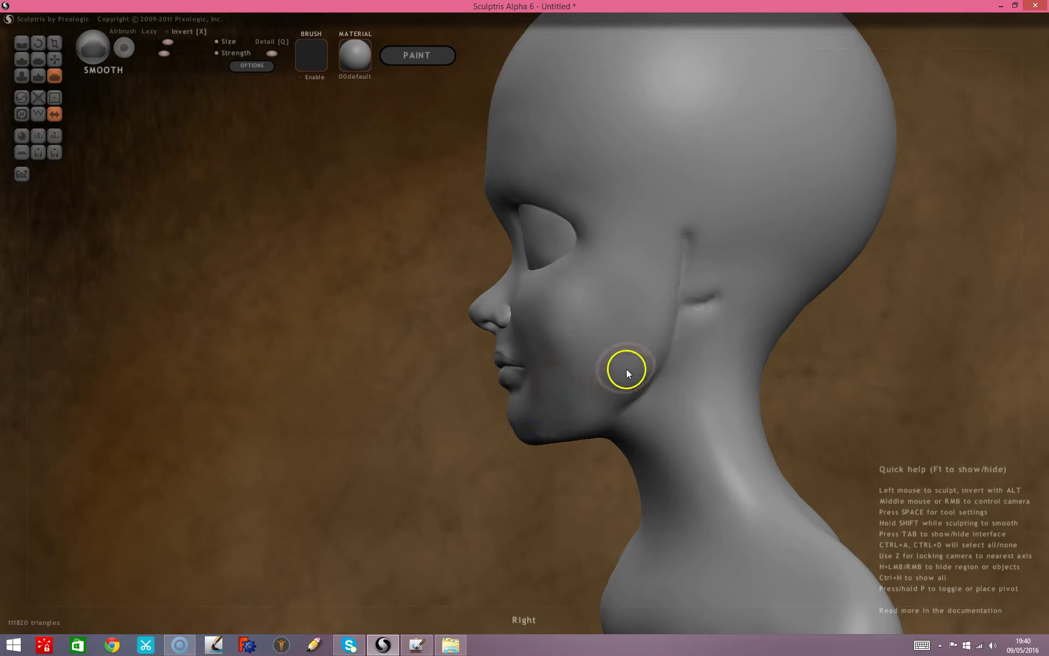
pyautogui.moveTo(678, 276); pyautogui.dragTo(676, 306)
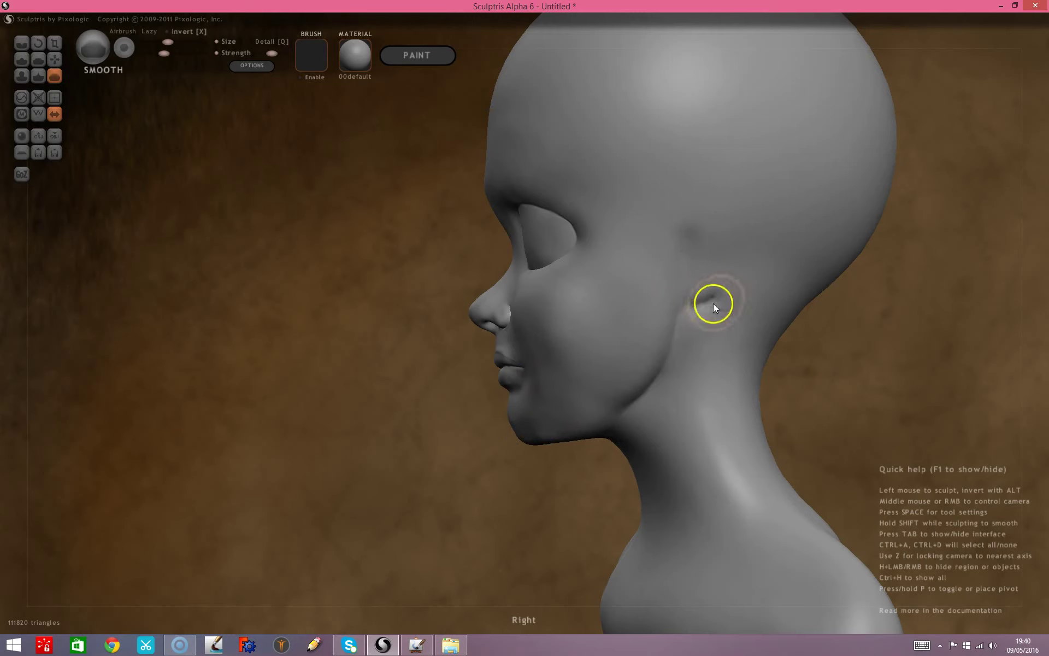
# With the Crease brush, carve small creases at the temple and the ear's back and front edges.
pyautogui.click(22, 43)
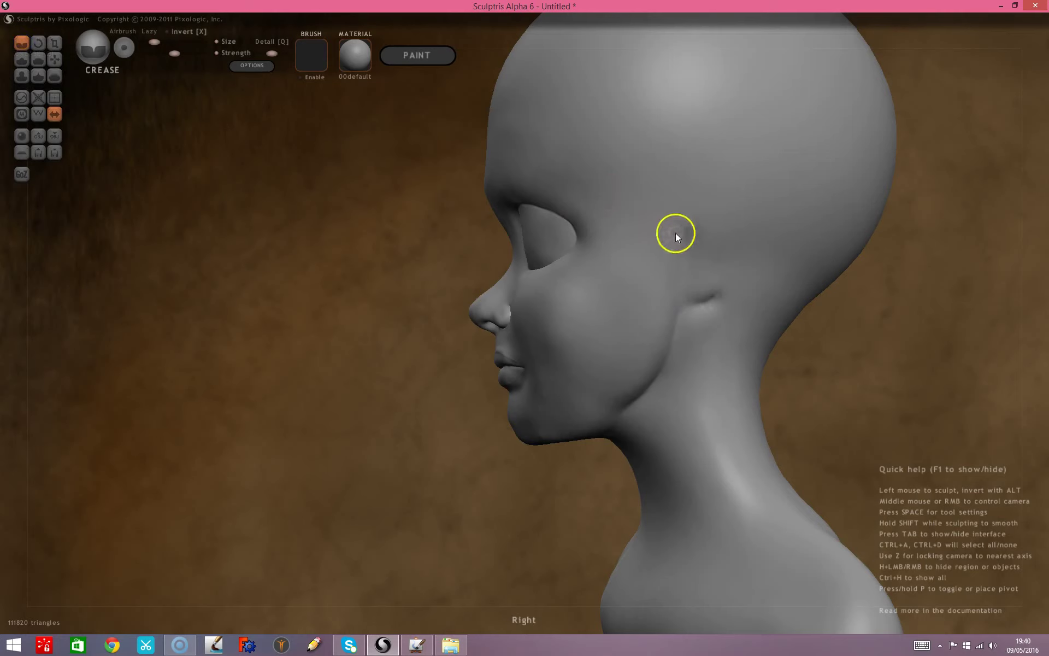
pyautogui.moveTo(227, 470); pyautogui.dragTo(404, 471)
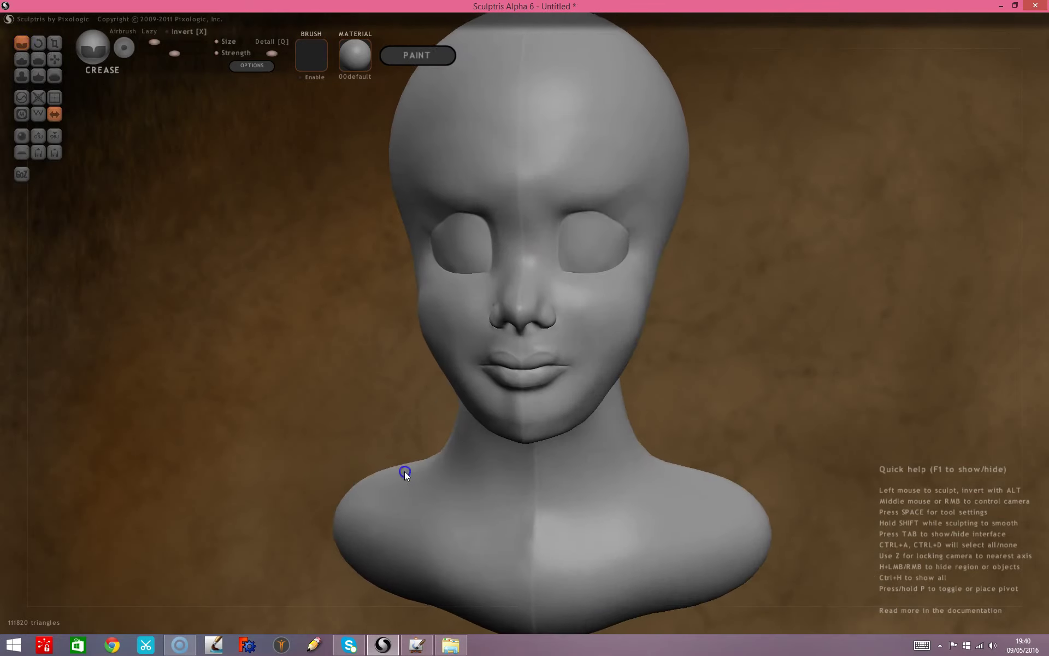
pyautogui.moveTo(724, 323); pyautogui.dragTo(646, 332)
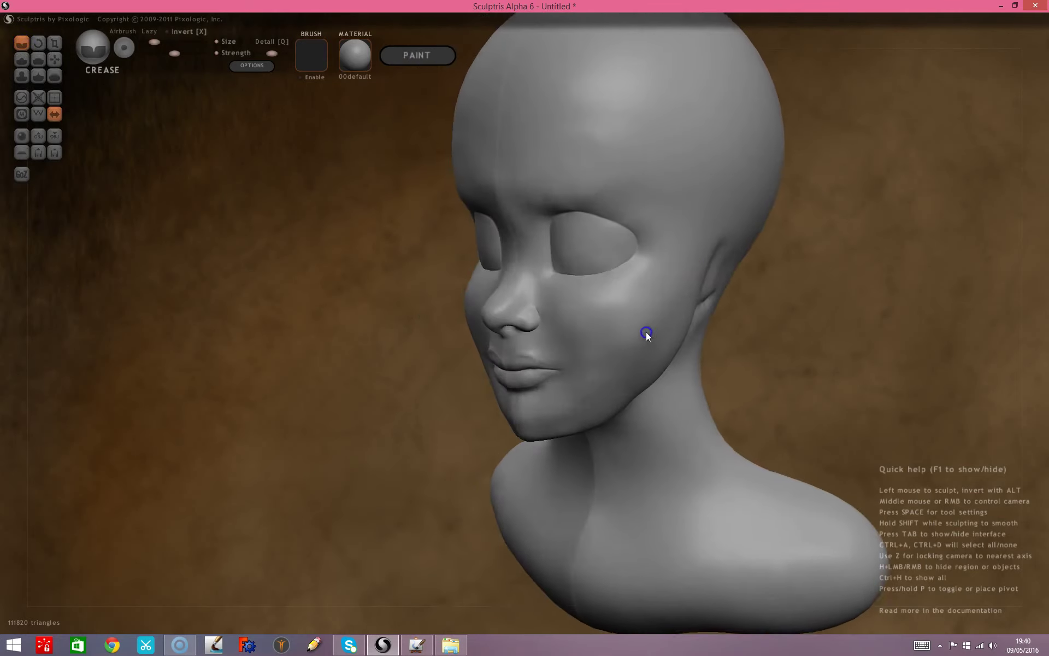
pyautogui.moveTo(800, 321); pyautogui.dragTo(726, 318)
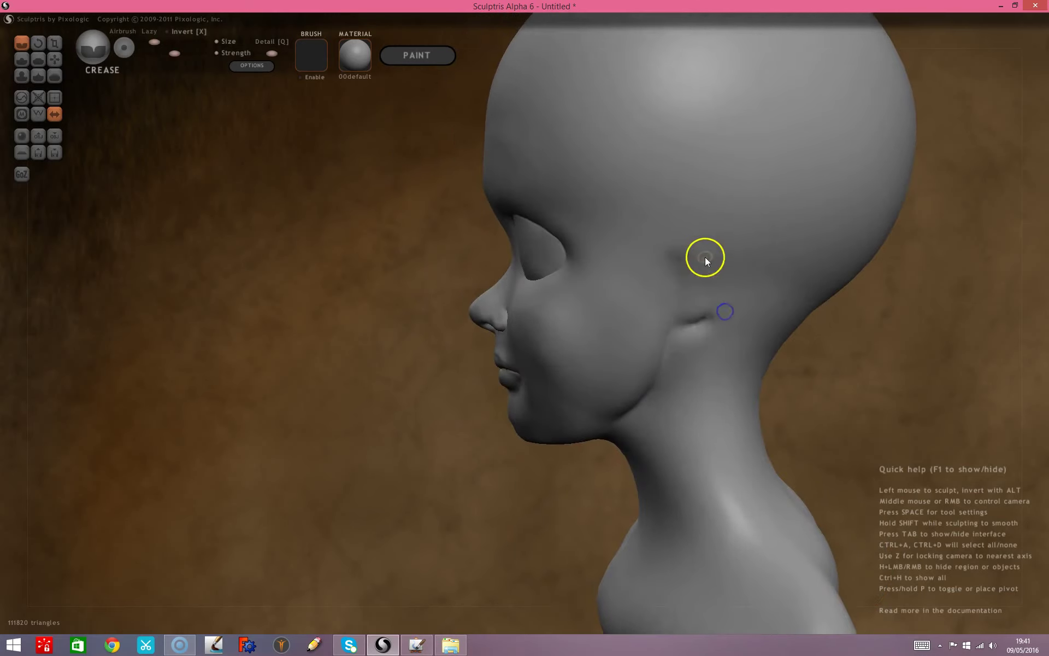
pyautogui.moveTo(684, 252); pyautogui.dragTo(695, 246)
pyautogui.moveTo(718, 253)
pyautogui.mouseDown()
pyautogui.moveTo(722, 289)
pyautogui.moveTo(710, 316)
pyautogui.mouseUp()
pyautogui.click(684, 249)
pyautogui.moveTo(697, 244); pyautogui.dragTo(714, 253)
# Crease the ear's upper rim and extend it down the back rim in a C shape.
pyautogui.scroll(3, 895, 443)
pyautogui.moveTo(958, 414); pyautogui.dragTo(638, 424, button='right')
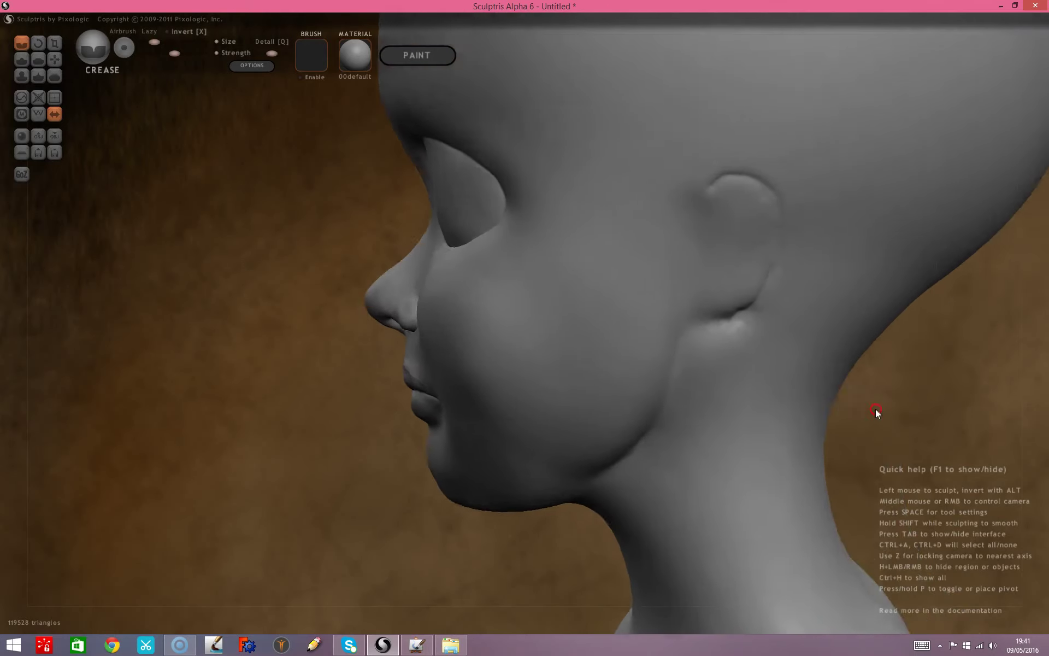
pyautogui.moveTo(472, 190)
pyautogui.mouseDown()
pyautogui.moveTo(508, 202)
pyautogui.moveTo(519, 218)
pyautogui.moveTo(511, 308)
pyautogui.mouseUp()
pyautogui.moveTo(815, 360); pyautogui.dragTo(829, 322, button='right')
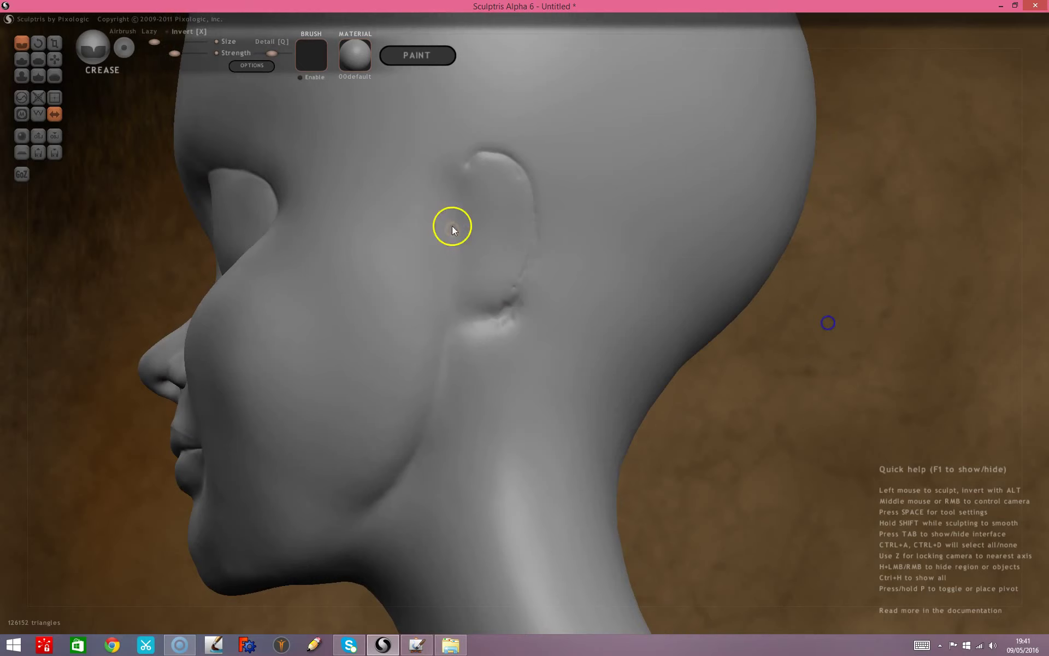
pyautogui.moveTo(531, 236); pyautogui.dragTo(504, 301)
pyautogui.press('z')
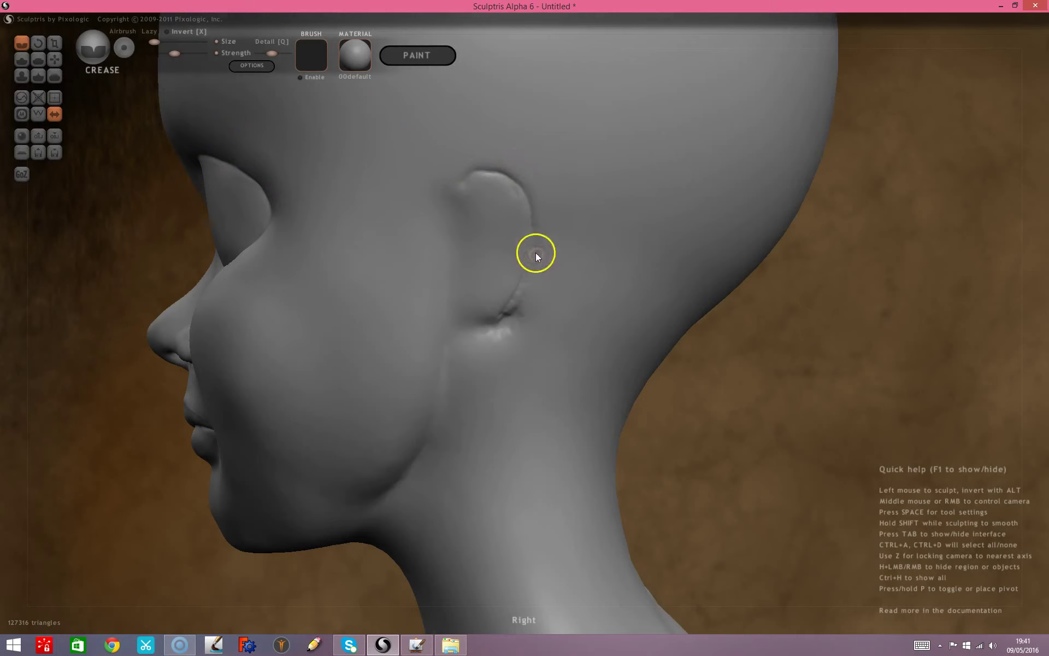
# Inflate down the ear rim with a smaller brush, then smooth its sharp ridge.
pyautogui.click(21, 76)
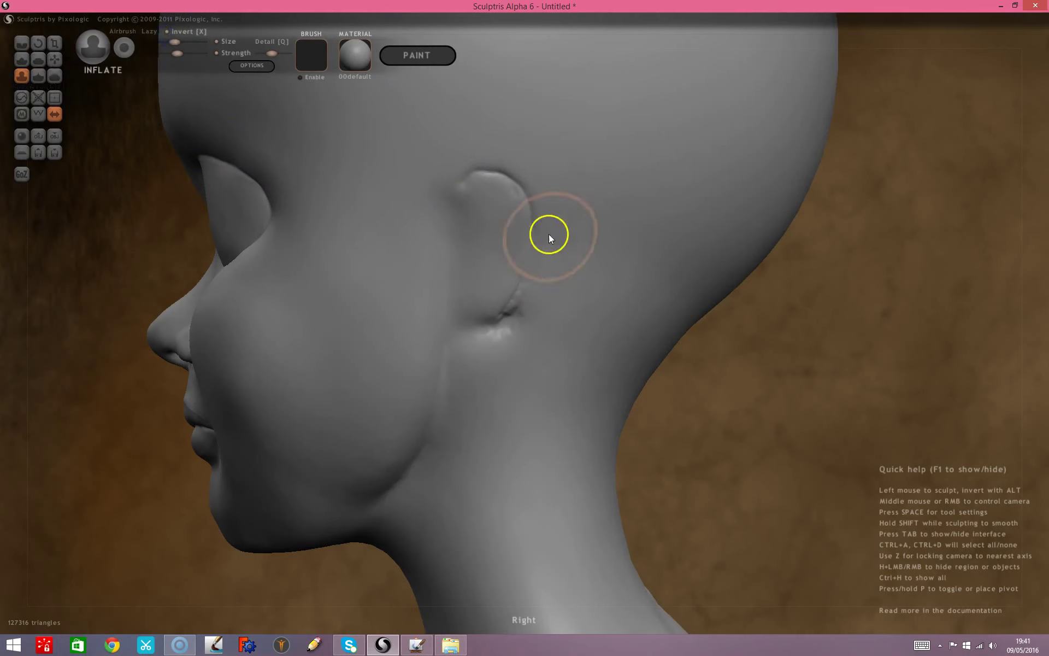
pyautogui.press('space')
pyautogui.moveTo(488, 149); pyautogui.dragTo(487, 177)
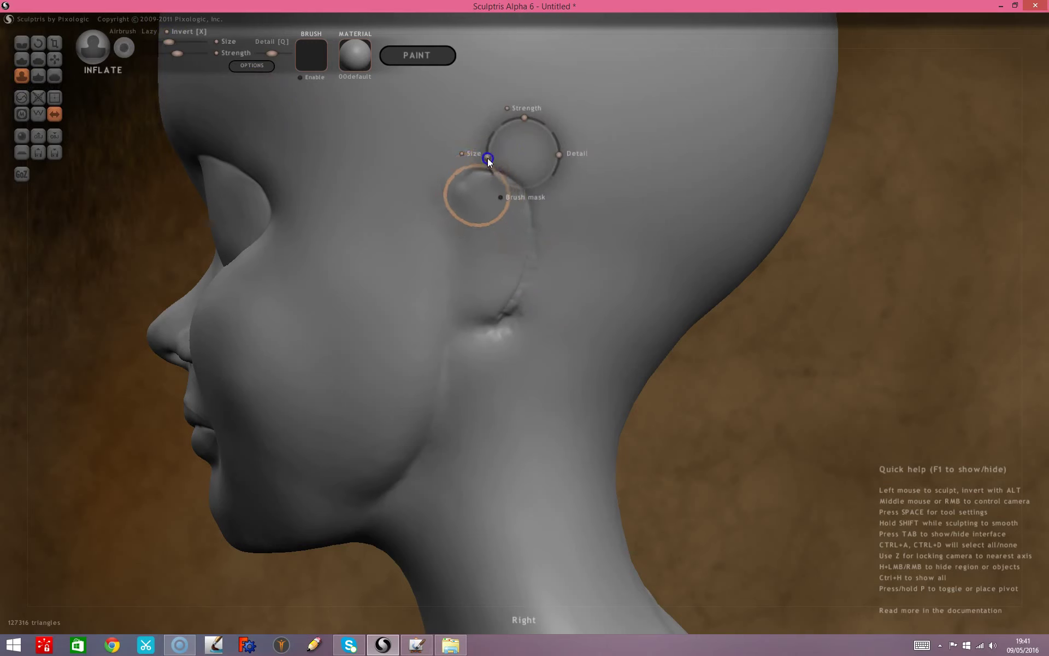
pyautogui.moveTo(529, 209)
pyautogui.mouseDown()
pyautogui.moveTo(510, 315)
pyautogui.moveTo(517, 306)
pyautogui.moveTo(489, 325)
pyautogui.mouseUp()
pyautogui.click(52, 78)
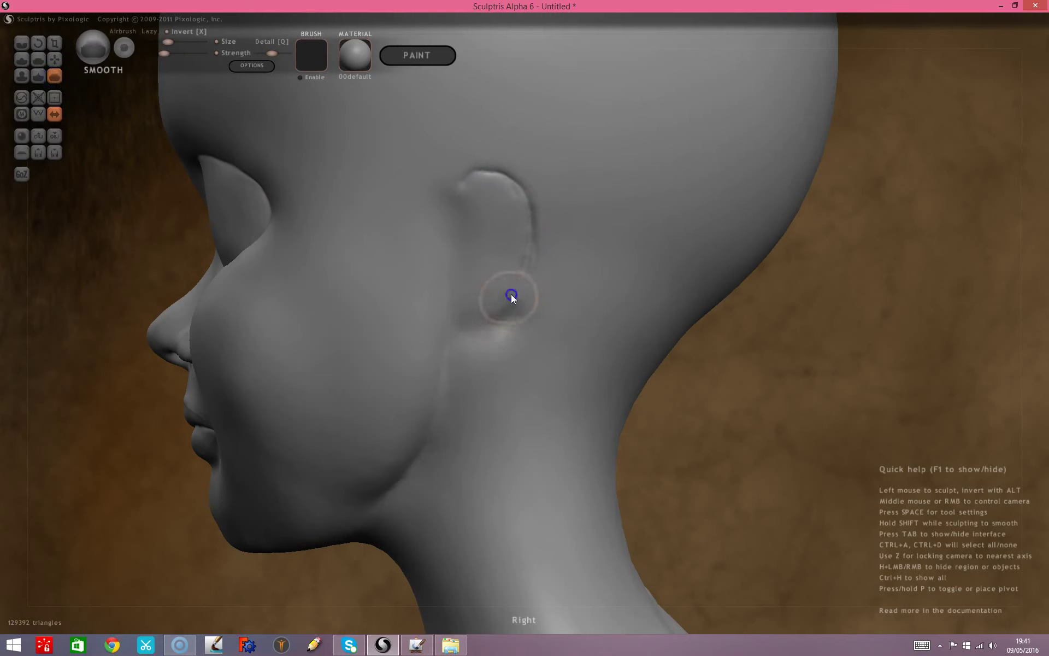
pyautogui.moveTo(524, 255)
pyautogui.mouseDown()
pyautogui.moveTo(480, 166)
pyautogui.moveTo(476, 261)
pyautogui.mouseUp()
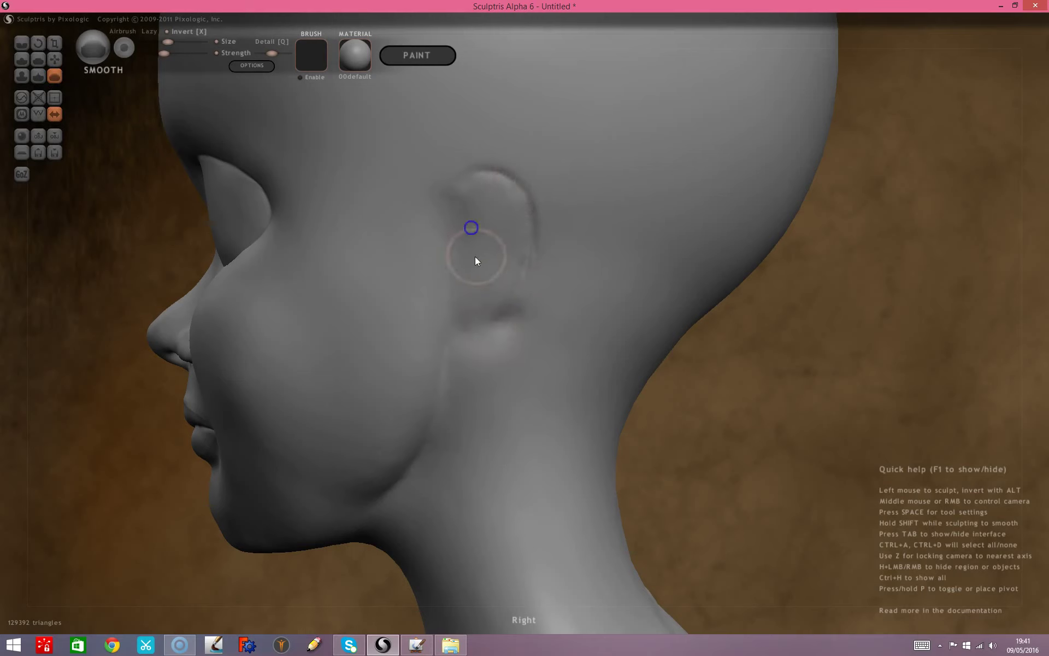
# Redo the crease along the ear's top and back rim, then pinch it sharper.
pyautogui.click(22, 75)
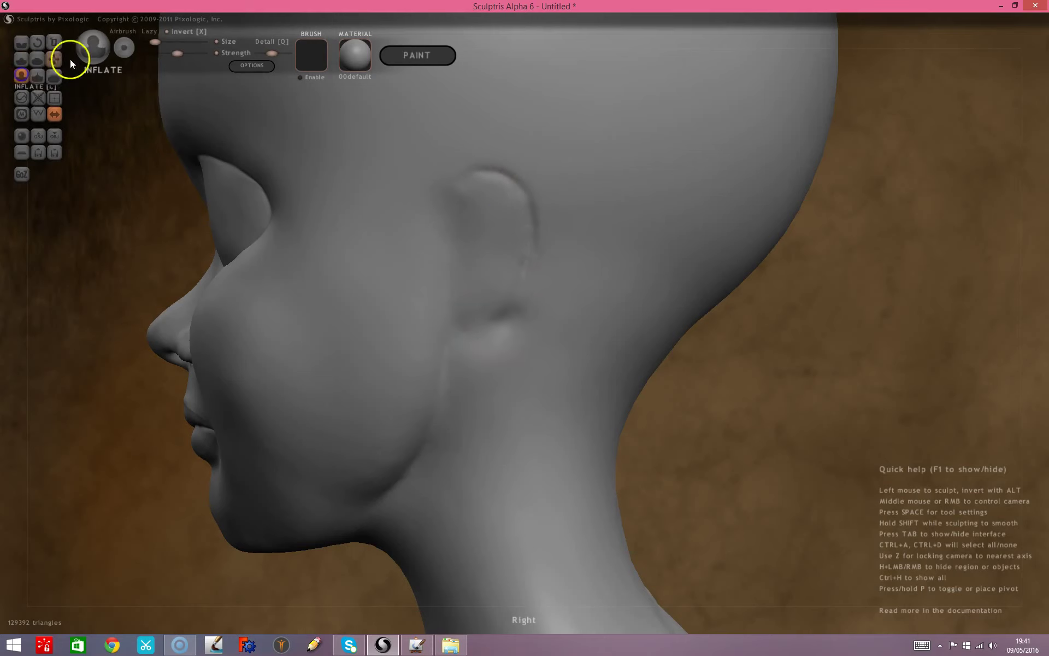
pyautogui.press('space')
pyautogui.click(21, 44)
pyautogui.moveTo(470, 174)
pyautogui.mouseDown()
pyautogui.moveTo(529, 192)
pyautogui.moveTo(520, 280)
pyautogui.mouseUp()
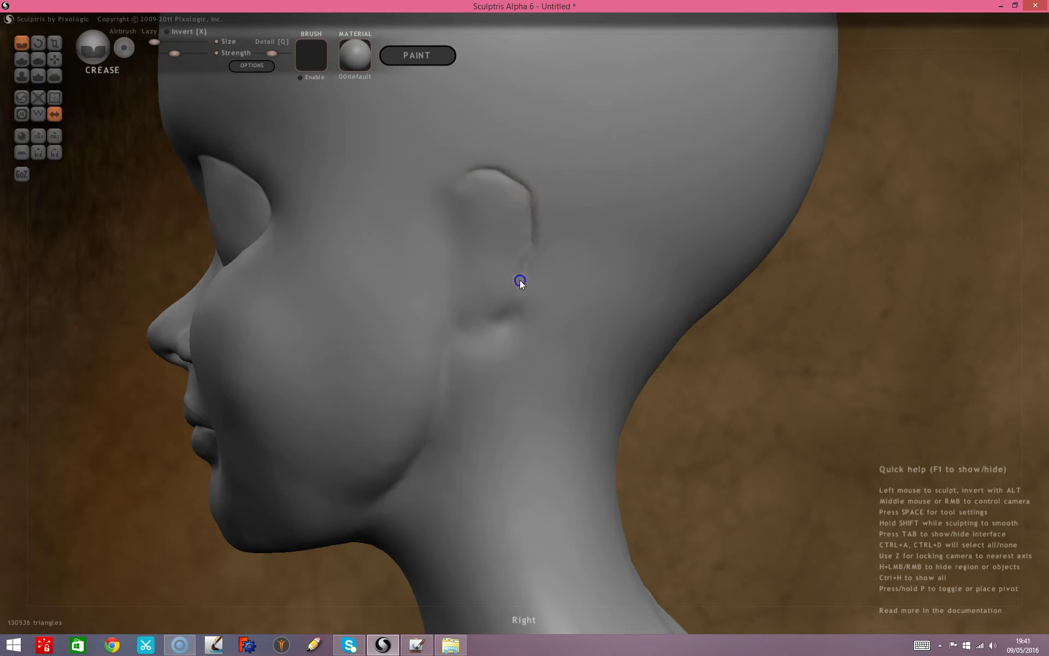
pyautogui.hotkey('ctrl', 'z')
pyautogui.hotkey('ctrl', 'z')
pyautogui.hotkey('ctrl', 'z')
pyautogui.moveTo(473, 174)
pyautogui.mouseDown()
pyautogui.moveTo(520, 184)
pyautogui.moveTo(529, 250)
pyautogui.moveTo(518, 287)
pyautogui.mouseUp()
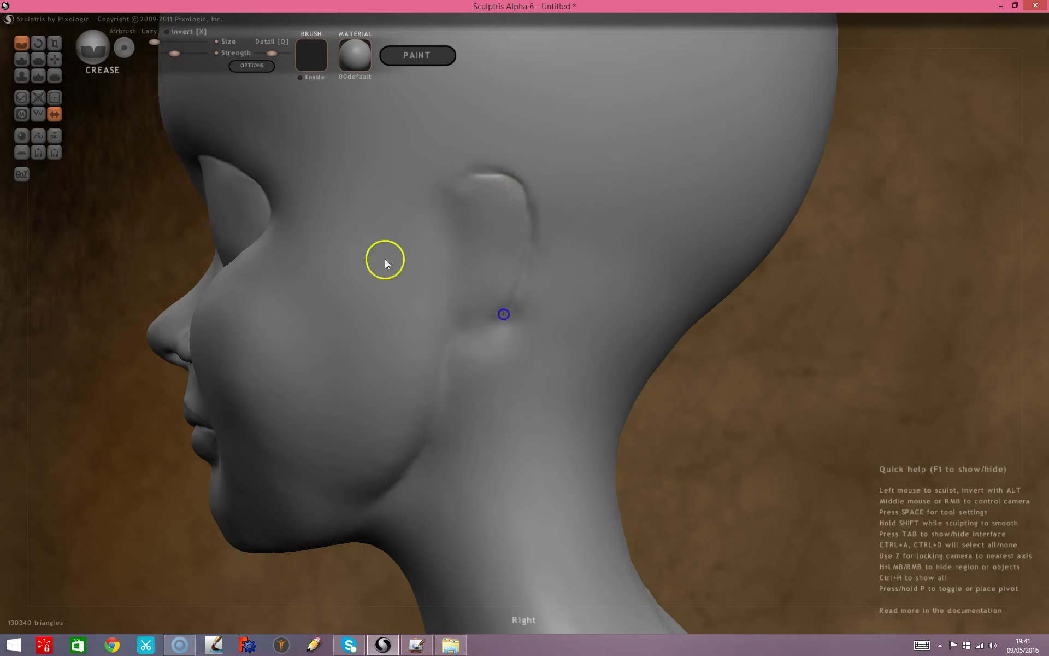
pyautogui.click(35, 75)
pyautogui.moveTo(483, 173)
pyautogui.mouseDown()
pyautogui.moveTo(526, 209)
pyautogui.moveTo(482, 357)
pyautogui.mouseUp()
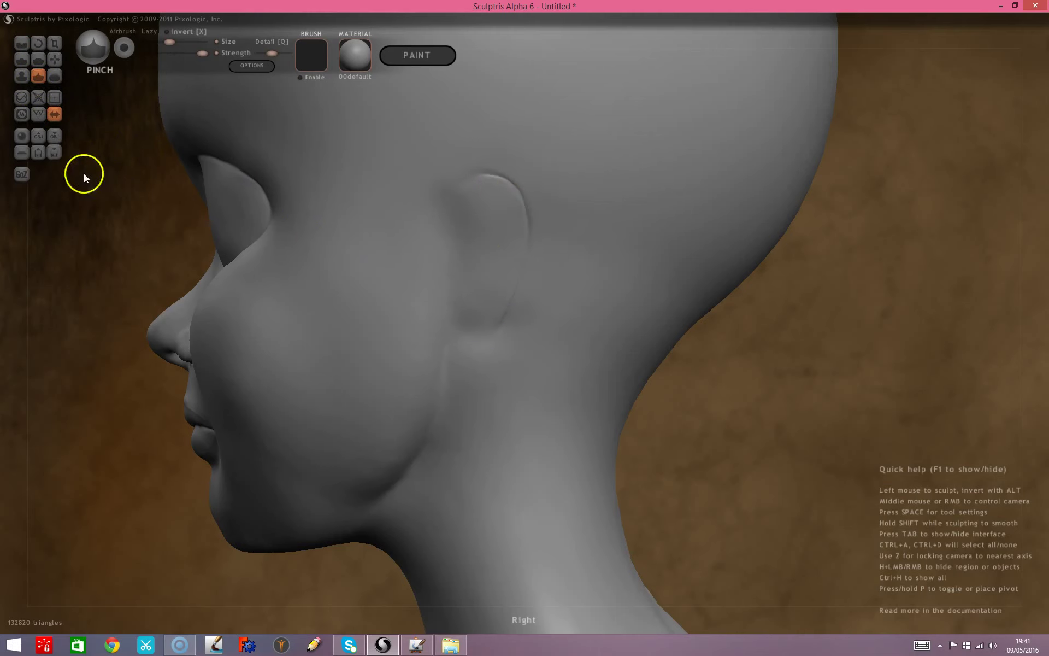
# With wireframe shown, reduce the mesh near the ear to 124764 triangles.
pyautogui.click(42, 114)
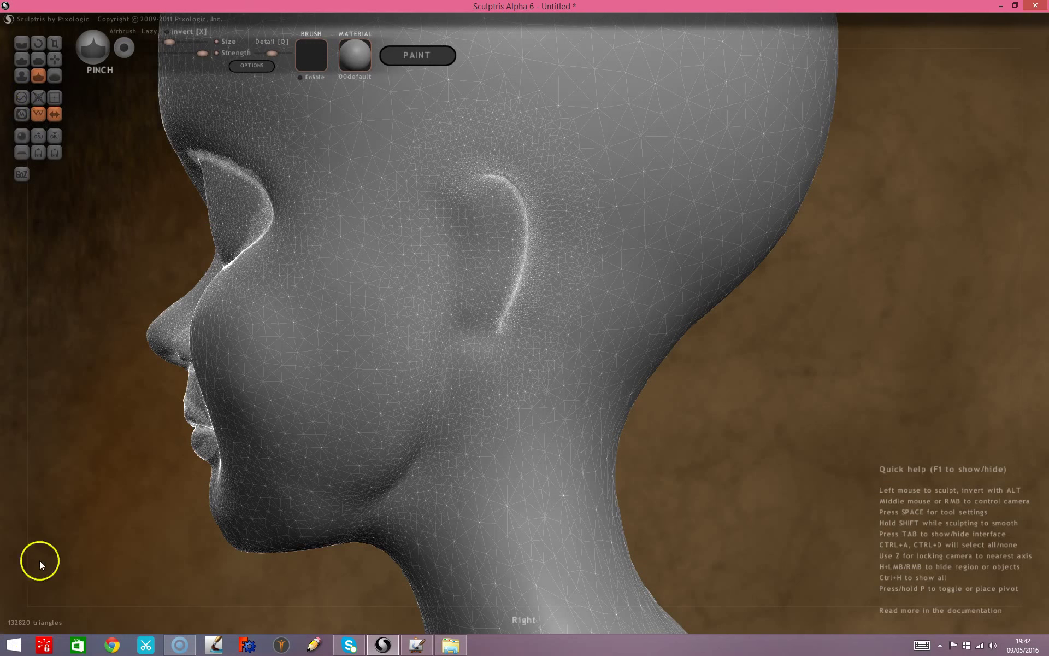
pyautogui.click(21, 97)
pyautogui.moveTo(475, 189)
pyautogui.mouseDown()
pyautogui.moveTo(491, 183)
pyautogui.moveTo(499, 322)
pyautogui.moveTo(512, 207)
pyautogui.mouseUp()
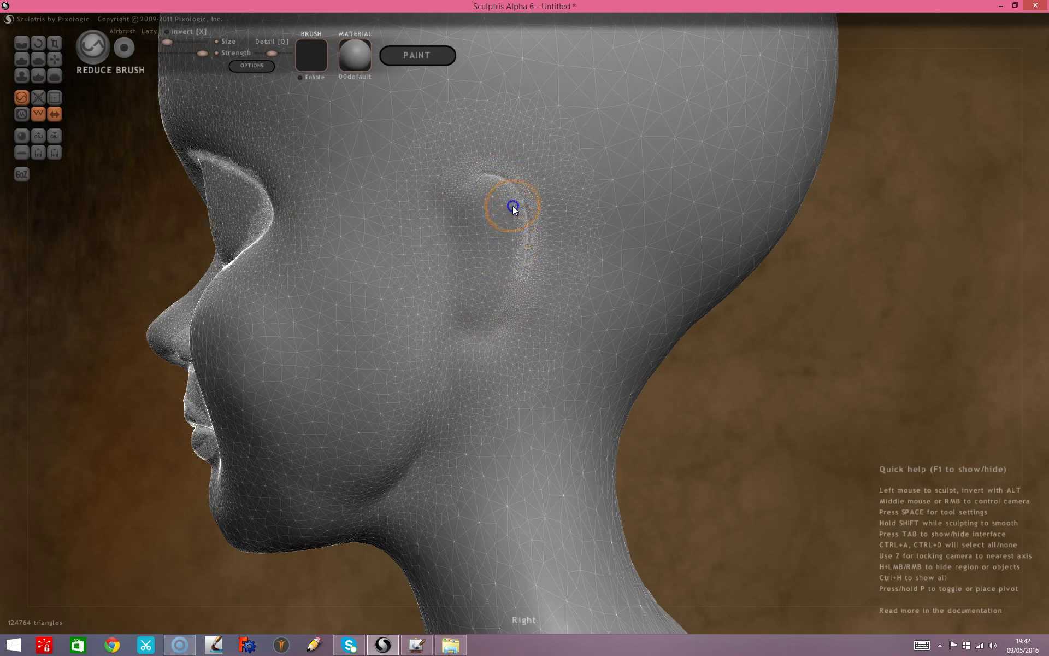
pyautogui.click(39, 113)
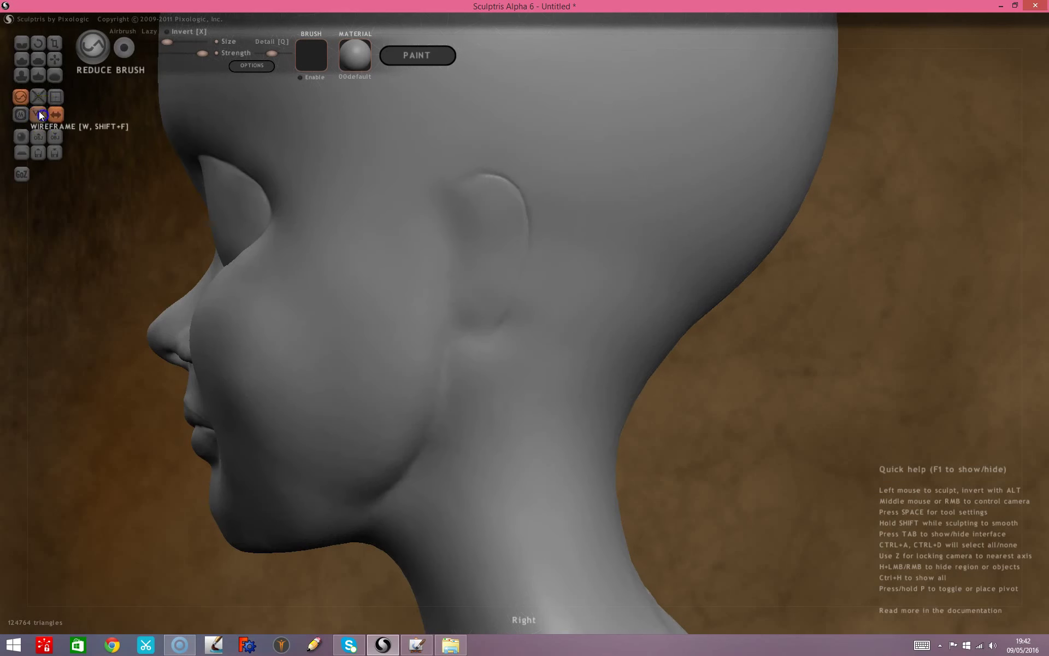
# With a smaller Inflate brush, raise the ear helix from the top down toward the lobe.
pyautogui.click(20, 77)
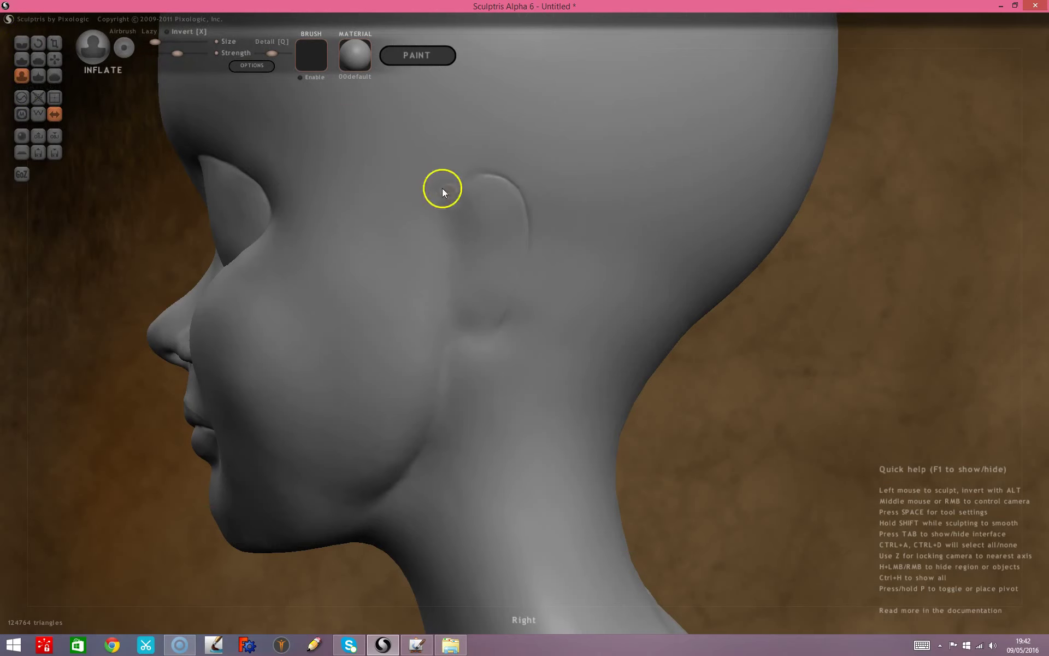
pyautogui.press('space')
pyautogui.moveTo(488, 153); pyautogui.dragTo(492, 149)
pyautogui.click(483, 196)
pyautogui.moveTo(485, 195); pyautogui.dragTo(505, 214)
pyautogui.moveTo(511, 277)
pyautogui.mouseDown()
pyautogui.moveTo(511, 221)
pyautogui.moveTo(496, 192)
pyautogui.mouseUp()
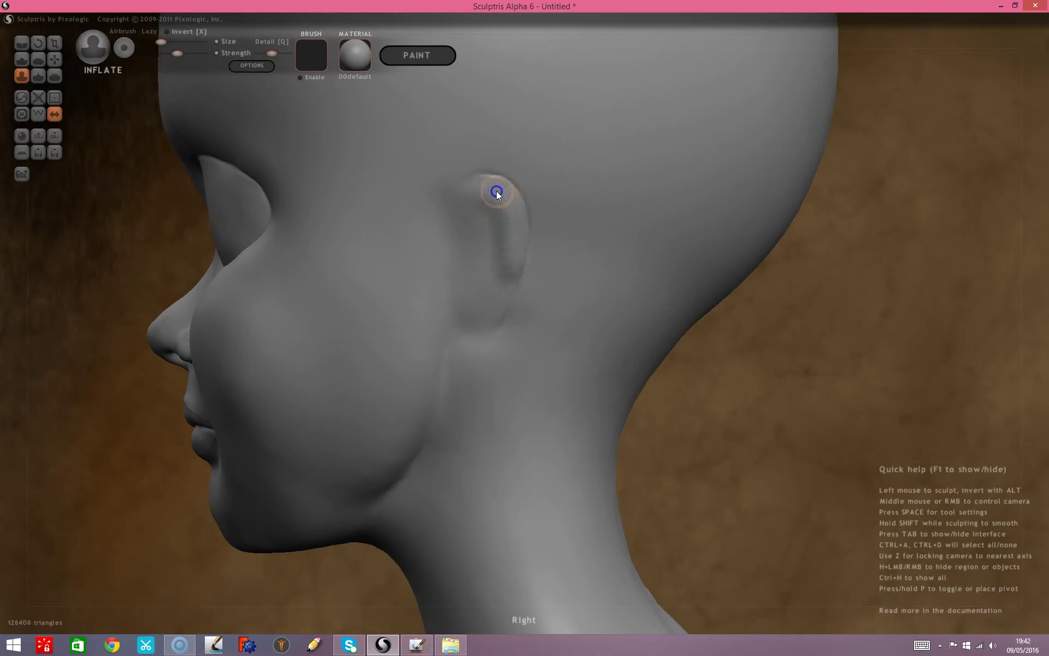
pyautogui.moveTo(498, 237)
pyautogui.mouseDown()
pyautogui.moveTo(506, 258)
pyautogui.moveTo(492, 311)
pyautogui.mouseUp()
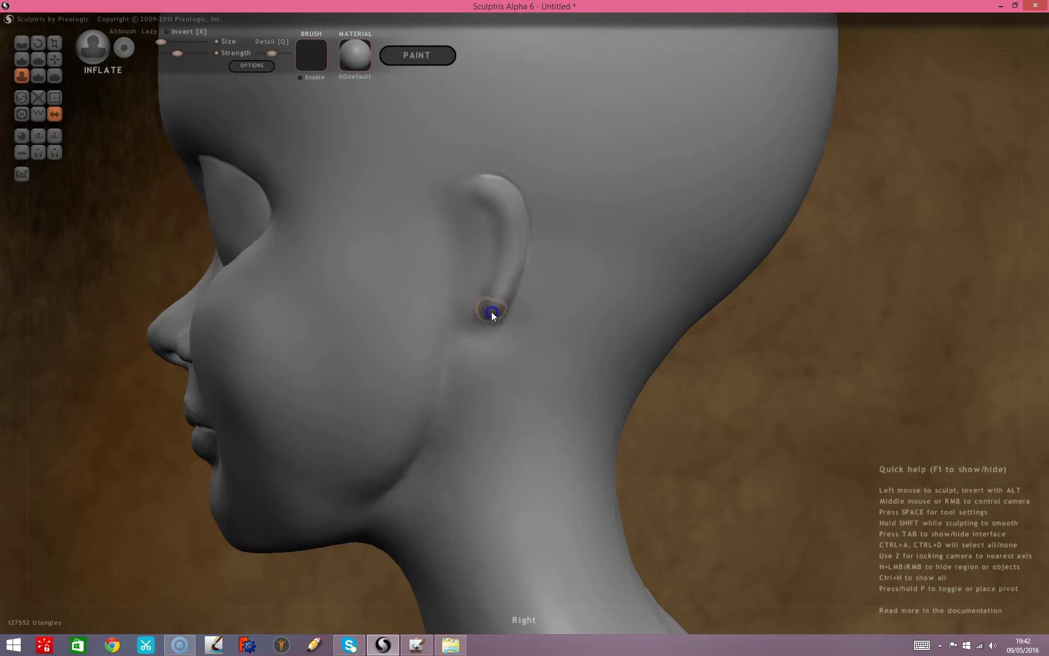
# Further inflate the helix top, lower helix and ear ridge, reaching 129208 triangles.
pyautogui.moveTo(479, 183); pyautogui.dragTo(485, 188)
pyautogui.moveTo(514, 232); pyautogui.dragTo(493, 318)
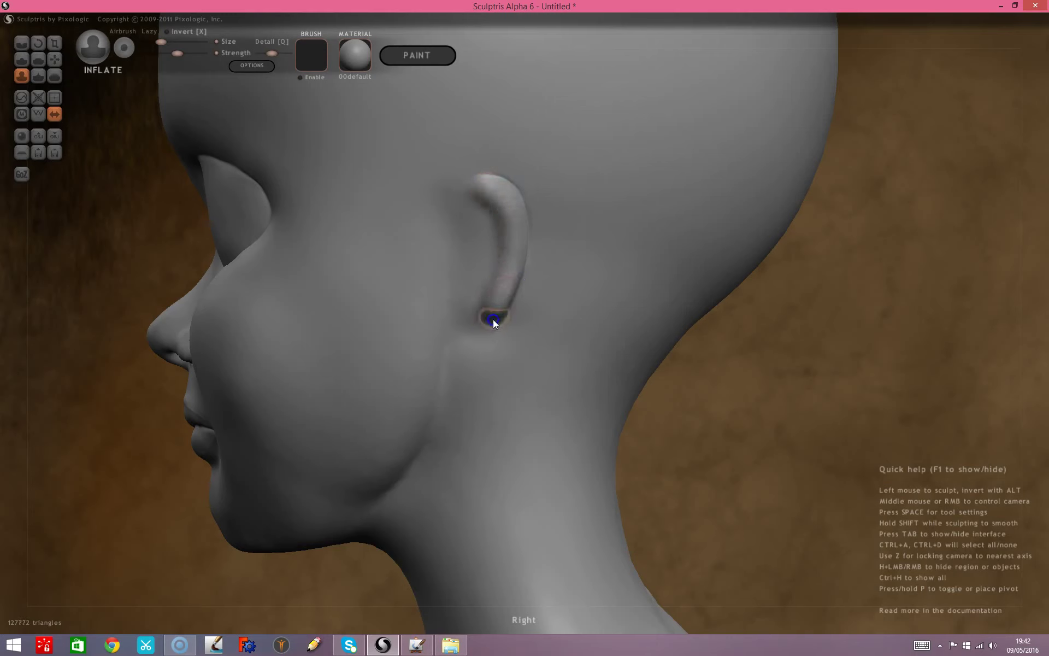
pyautogui.moveTo(477, 192); pyautogui.dragTo(459, 196)
pyautogui.moveTo(740, 403)
pyautogui.mouseDown(button='right')
pyautogui.moveTo(642, 408)
pyautogui.moveTo(857, 402)
pyautogui.moveTo(738, 429)
pyautogui.moveTo(819, 424)
pyautogui.moveTo(659, 401)
pyautogui.mouseUp(button='right')
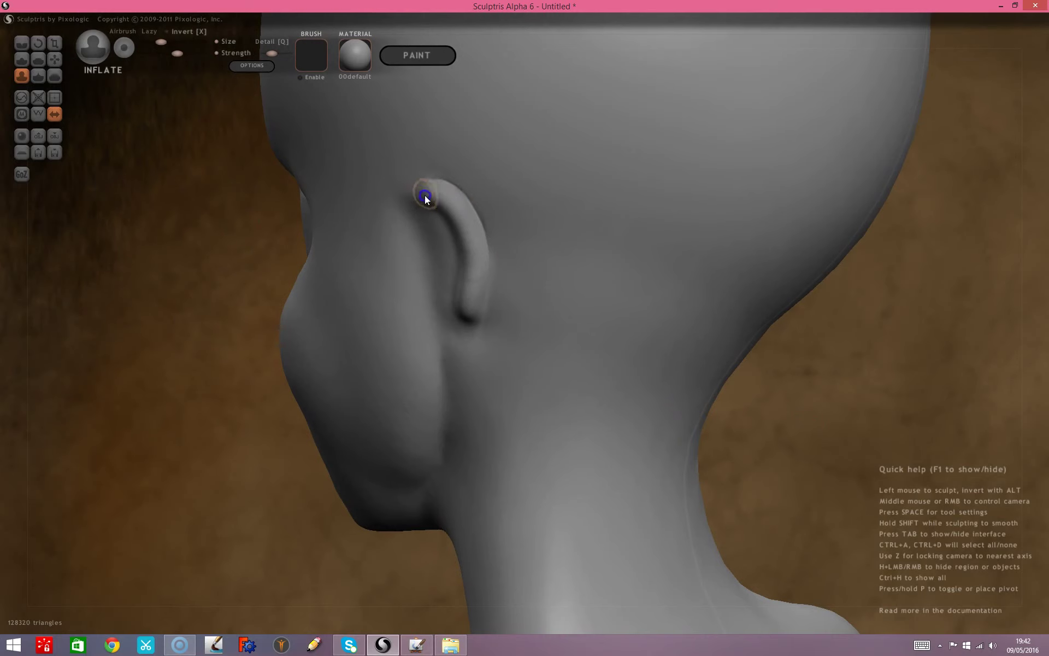
pyautogui.moveTo(453, 209); pyautogui.dragTo(473, 268)
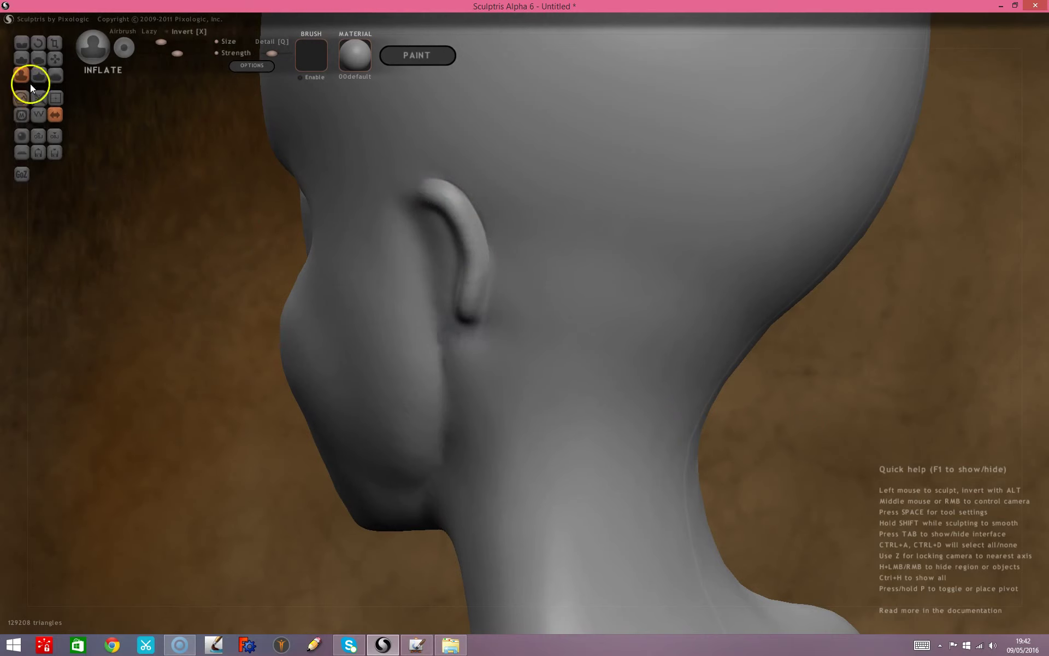
# With a smaller Grab brush, pull and reshape the ear rim.
pyautogui.click(49, 60)
pyautogui.moveTo(140, 307); pyautogui.dragTo(204, 281, button='right')
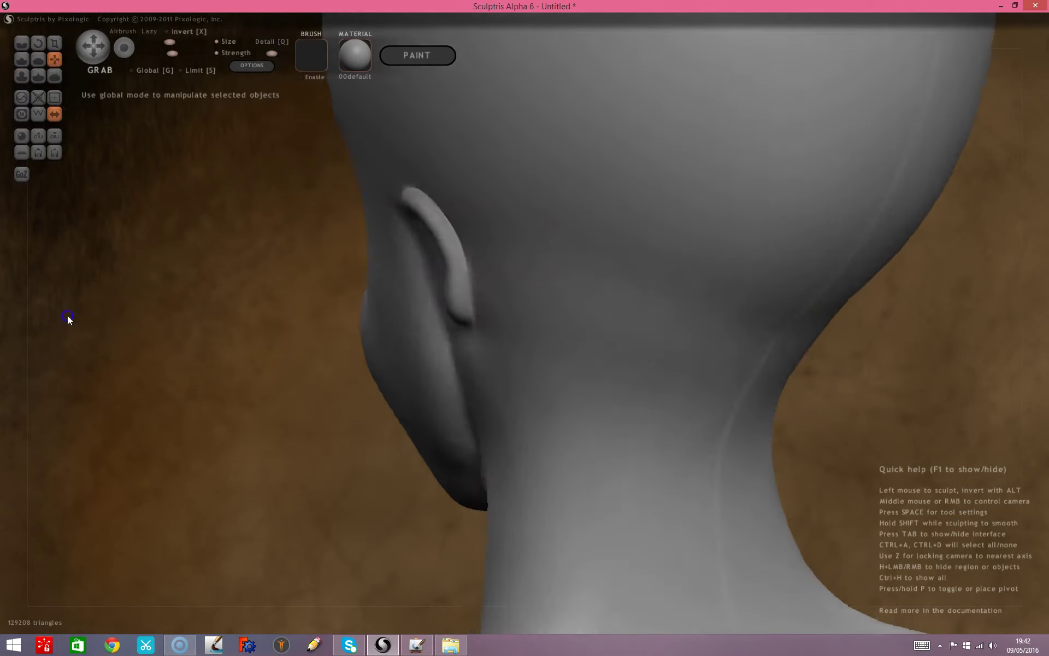
pyautogui.press('space')
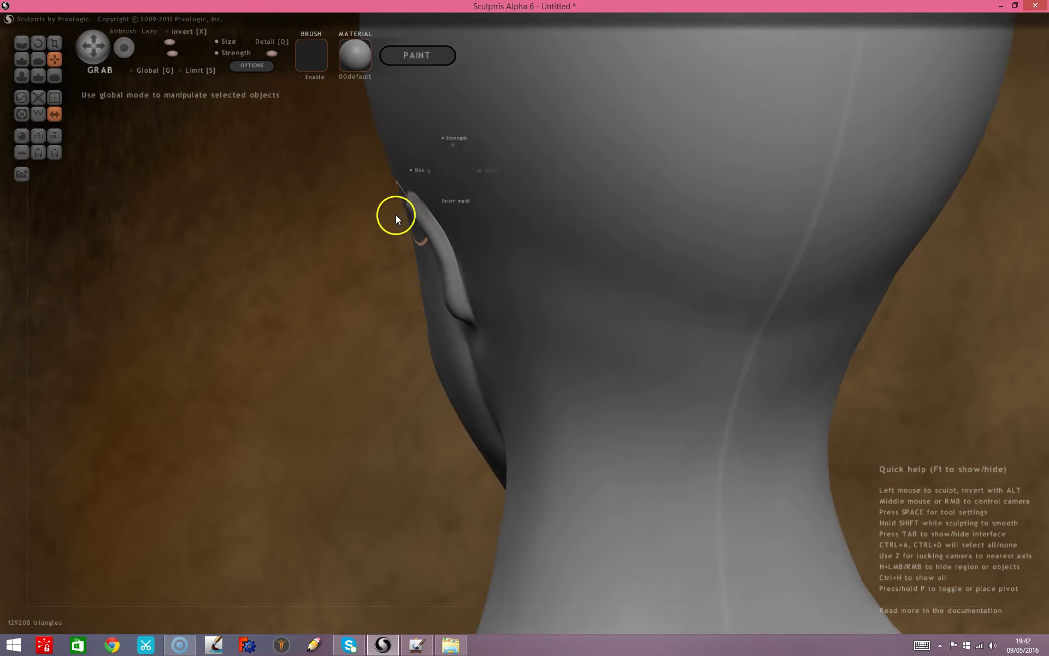
pyautogui.moveTo(419, 174); pyautogui.dragTo(419, 180)
pyautogui.click(417, 217)
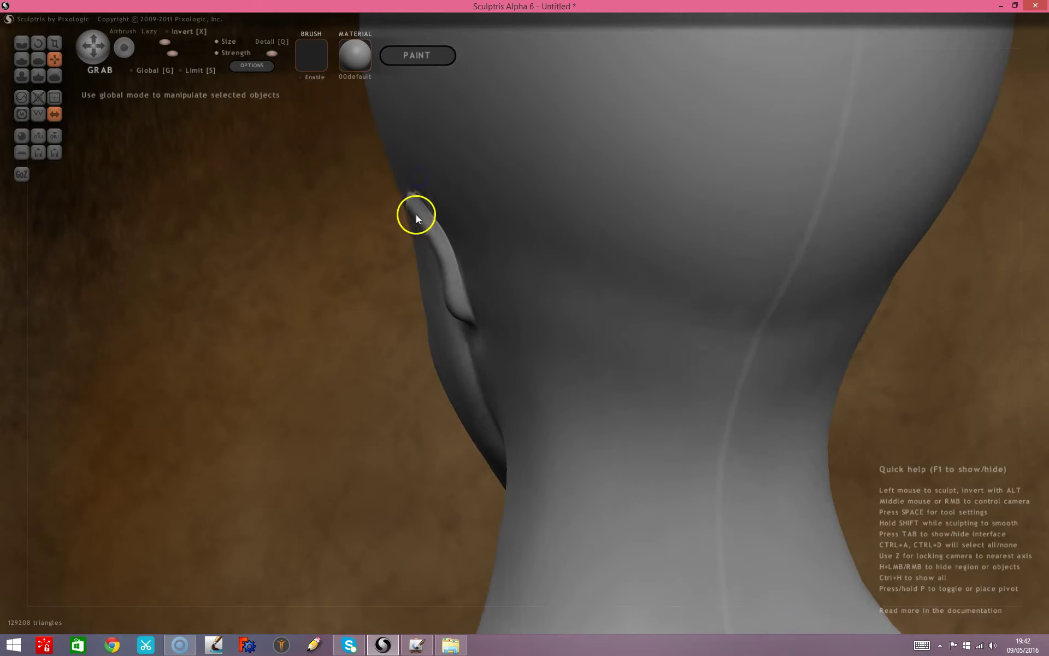
pyautogui.moveTo(257, 263)
pyautogui.mouseDown(button='right')
pyautogui.moveTo(529, 328)
pyautogui.moveTo(614, 327)
pyautogui.moveTo(616, 293)
pyautogui.mouseUp(button='right')
pyautogui.moveTo(618, 244); pyautogui.dragTo(611, 279)
pyautogui.moveTo(644, 281)
pyautogui.mouseDown(button='right')
pyautogui.moveTo(538, 293)
pyautogui.moveTo(467, 283)
pyautogui.moveTo(404, 296)
pyautogui.mouseUp(button='right')
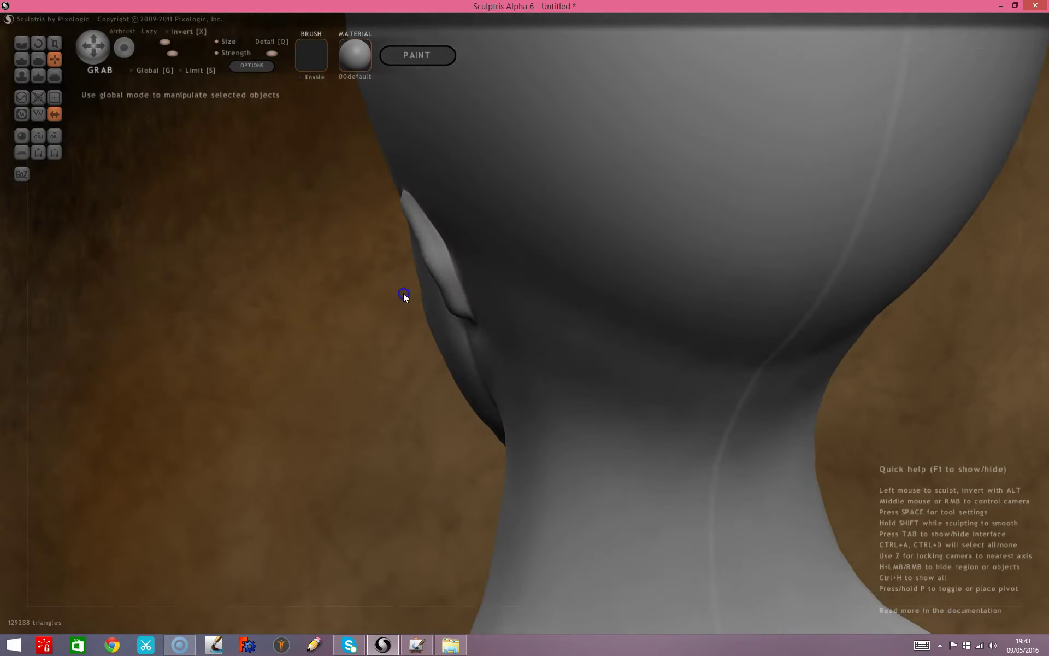
# Inflate the ear to build up its volume and the top of the ear.
pyautogui.press('space')
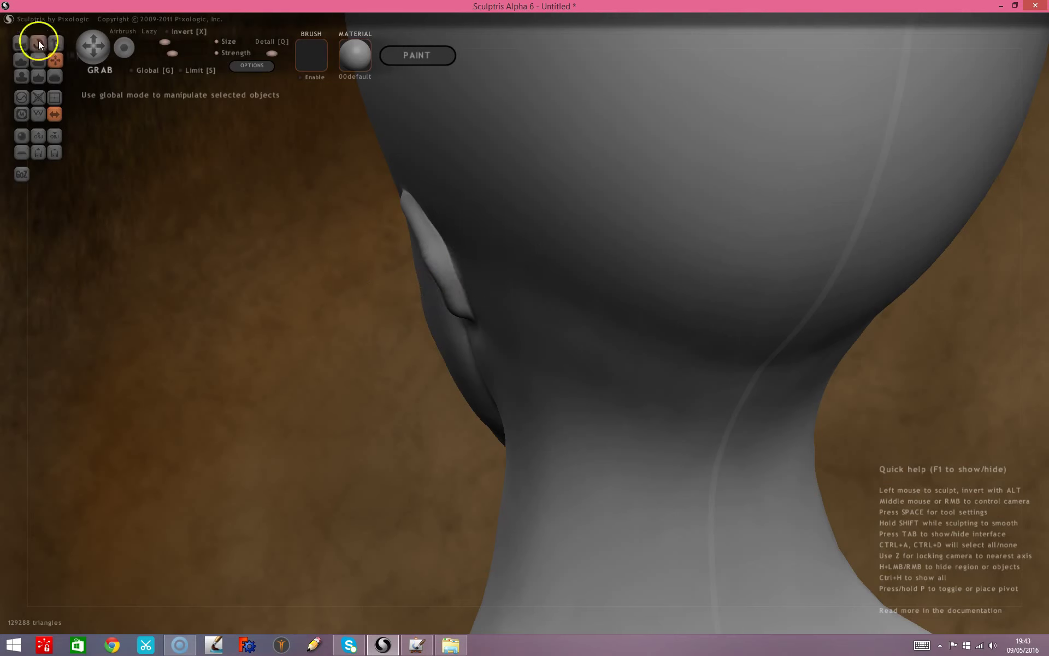
pyautogui.click(22, 76)
pyautogui.moveTo(152, 347); pyautogui.dragTo(241, 320, button='right')
pyautogui.press('space')
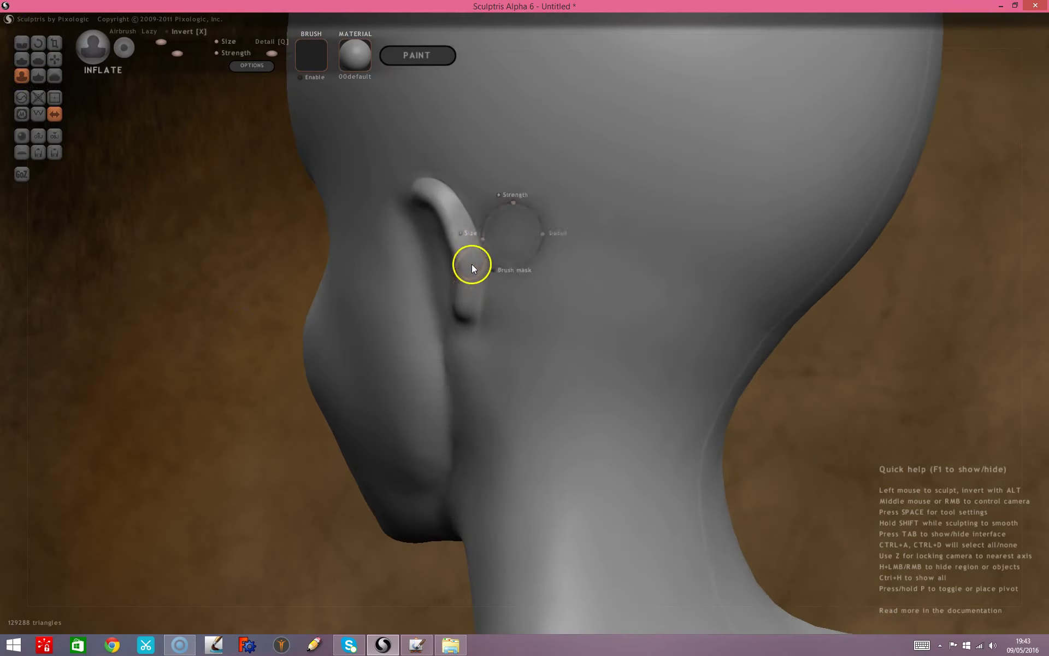
pyautogui.moveTo(464, 278)
pyautogui.mouseDown()
pyautogui.moveTo(460, 269)
pyautogui.moveTo(463, 301)
pyautogui.moveTo(435, 208)
pyautogui.moveTo(467, 261)
pyautogui.moveTo(467, 300)
pyautogui.mouseUp()
pyautogui.moveTo(468, 299)
pyautogui.mouseDown(button='middle')
pyautogui.moveTo(259, 293)
pyautogui.moveTo(184, 326)
pyautogui.mouseUp(button='middle')
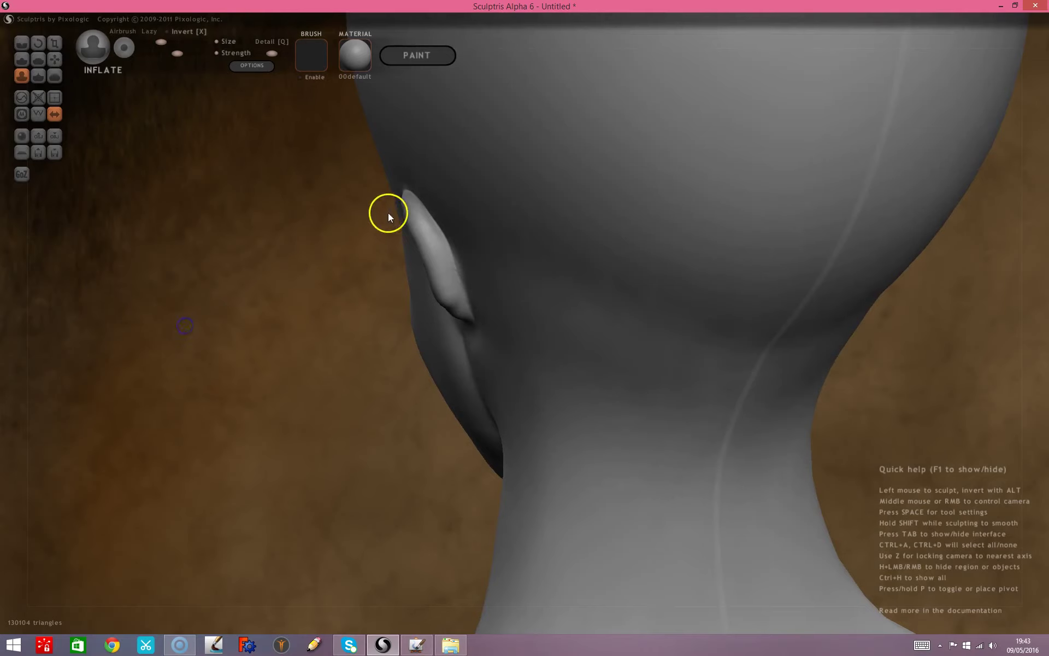
pyautogui.moveTo(416, 214); pyautogui.dragTo(431, 265)
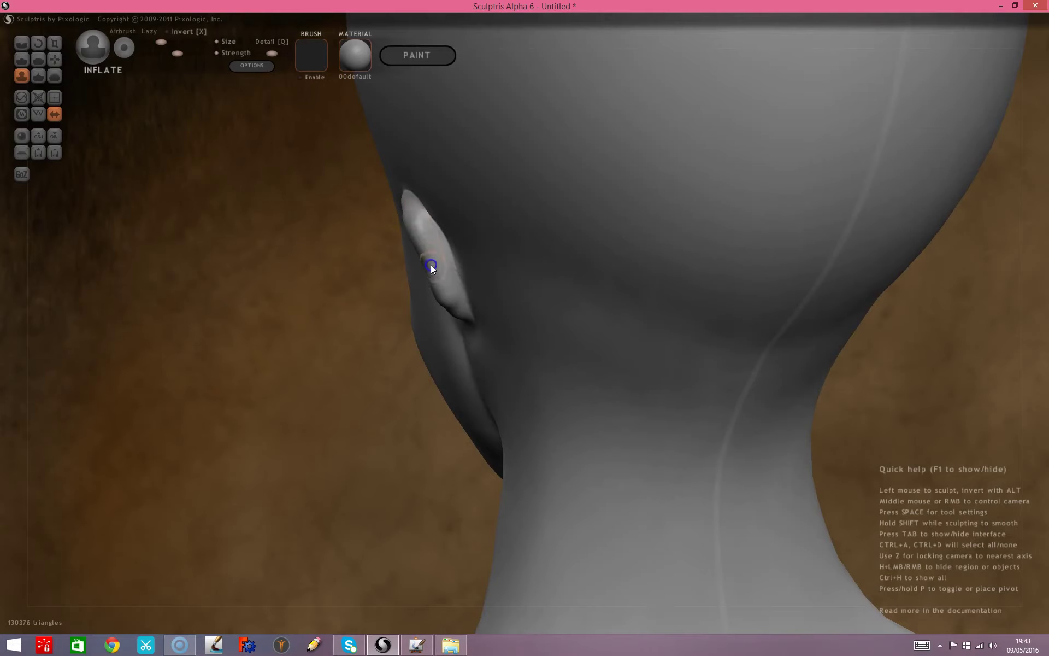
pyautogui.moveTo(189, 291)
pyautogui.mouseDown(button='middle')
pyautogui.moveTo(334, 278)
pyautogui.moveTo(502, 319)
pyautogui.moveTo(534, 300)
pyautogui.moveTo(456, 253)
pyautogui.moveTo(439, 266)
pyautogui.moveTo(461, 275)
pyautogui.mouseUp(button='middle')
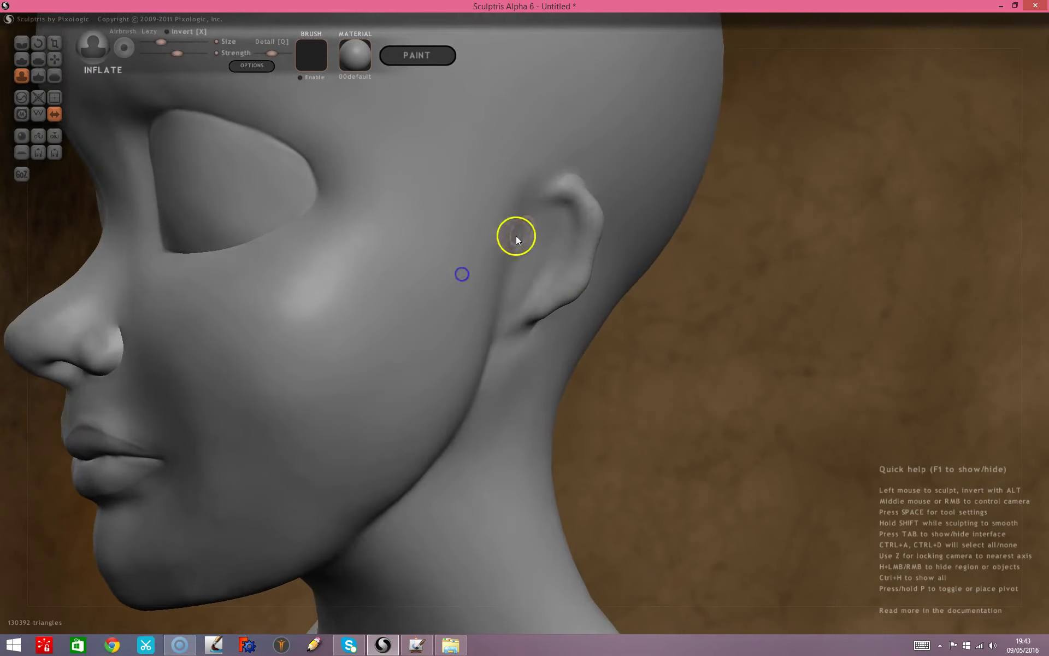
pyautogui.moveTo(589, 207)
pyautogui.mouseDown()
pyautogui.moveTo(581, 192)
pyautogui.moveTo(637, 245)
pyautogui.moveTo(597, 257)
pyautogui.moveTo(595, 234)
pyautogui.moveTo(708, 362)
pyautogui.mouseUp()
# Pull the ear tip downward and thin the middle-lower ear from behind.
pyautogui.click(55, 59)
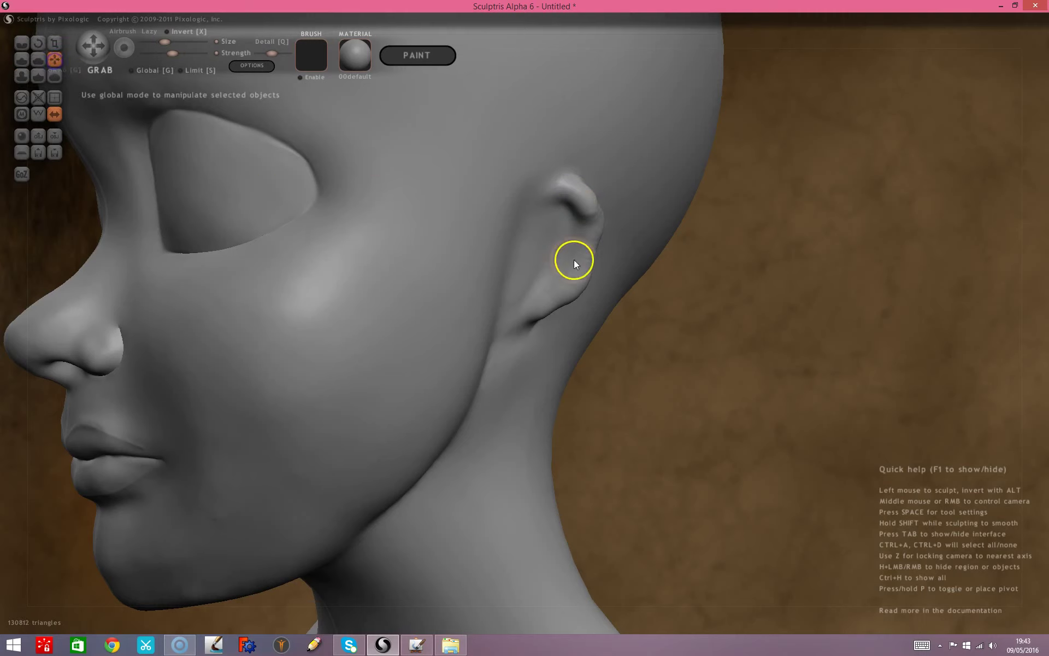
pyautogui.moveTo(607, 209); pyautogui.dragTo(607, 237)
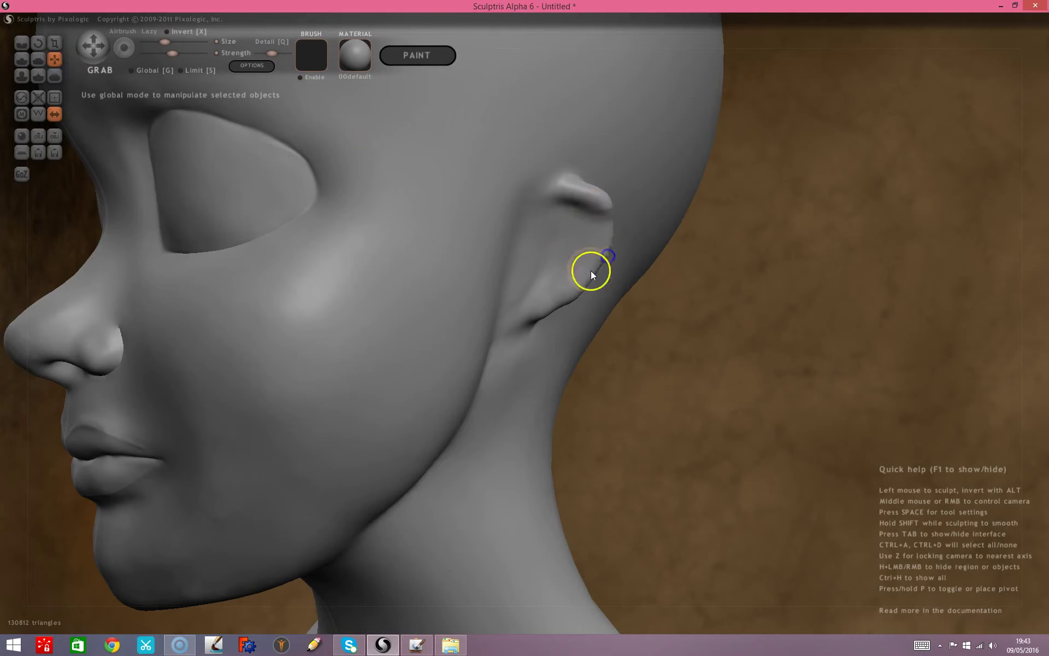
pyautogui.moveTo(627, 298)
pyautogui.mouseDown()
pyautogui.moveTo(385, 361)
pyautogui.moveTo(473, 440)
pyautogui.mouseUp()
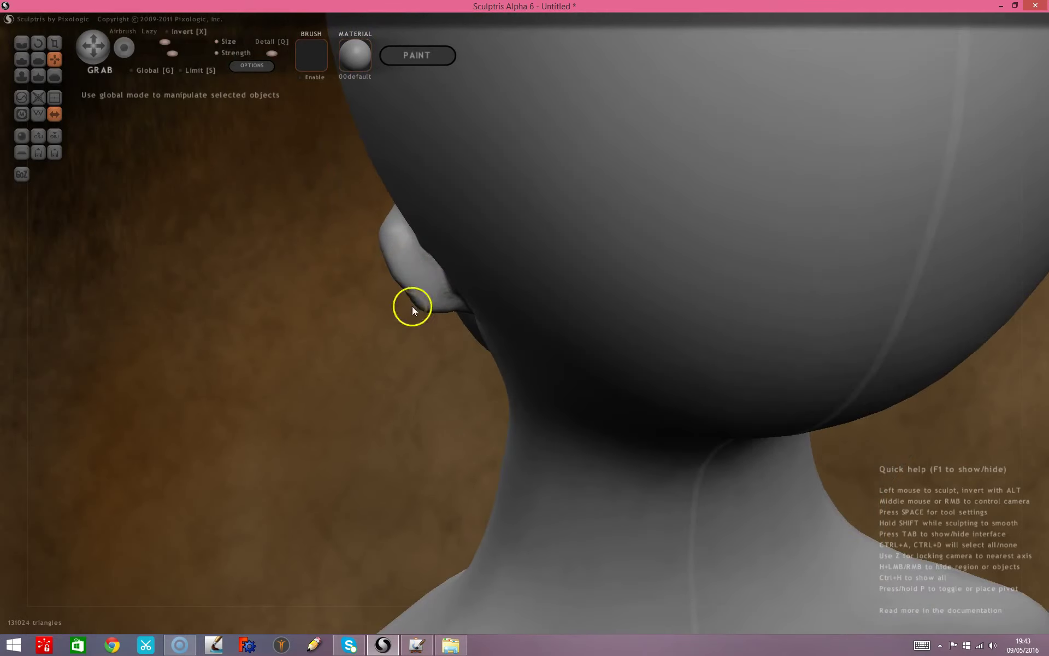
pyautogui.moveTo(412, 306); pyautogui.dragTo(332, 324)
pyautogui.moveTo(437, 280)
pyautogui.mouseDown()
pyautogui.moveTo(414, 247)
pyautogui.moveTo(440, 309)
pyautogui.mouseUp()
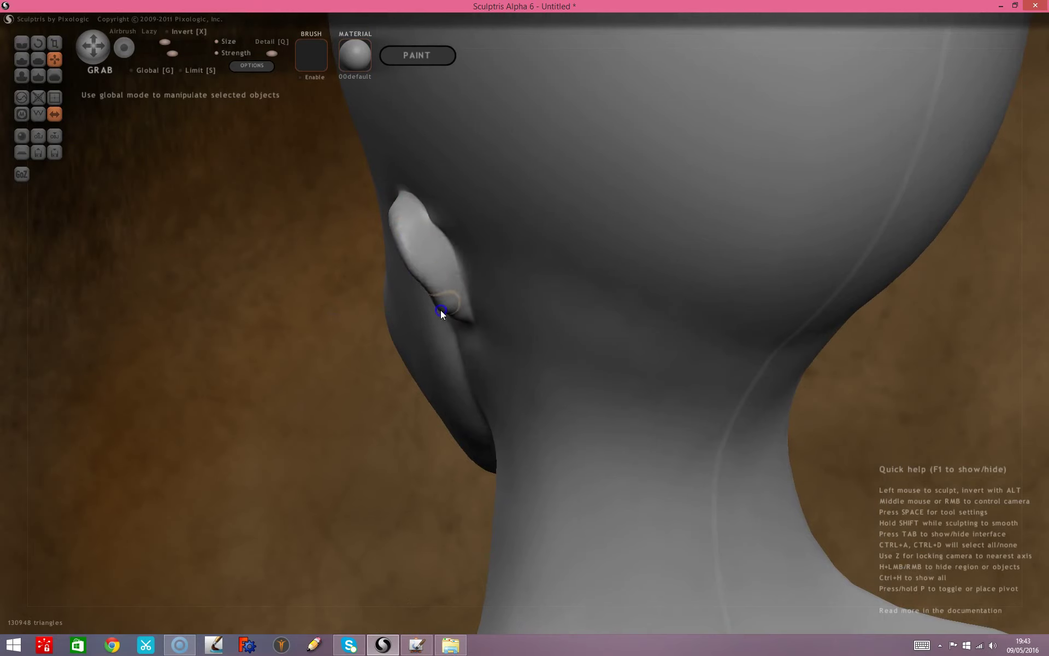
# Crease along the upper ear and pinch the top of the ear sharper.
pyautogui.click(21, 43)
pyautogui.moveTo(61, 278); pyautogui.dragTo(99, 324)
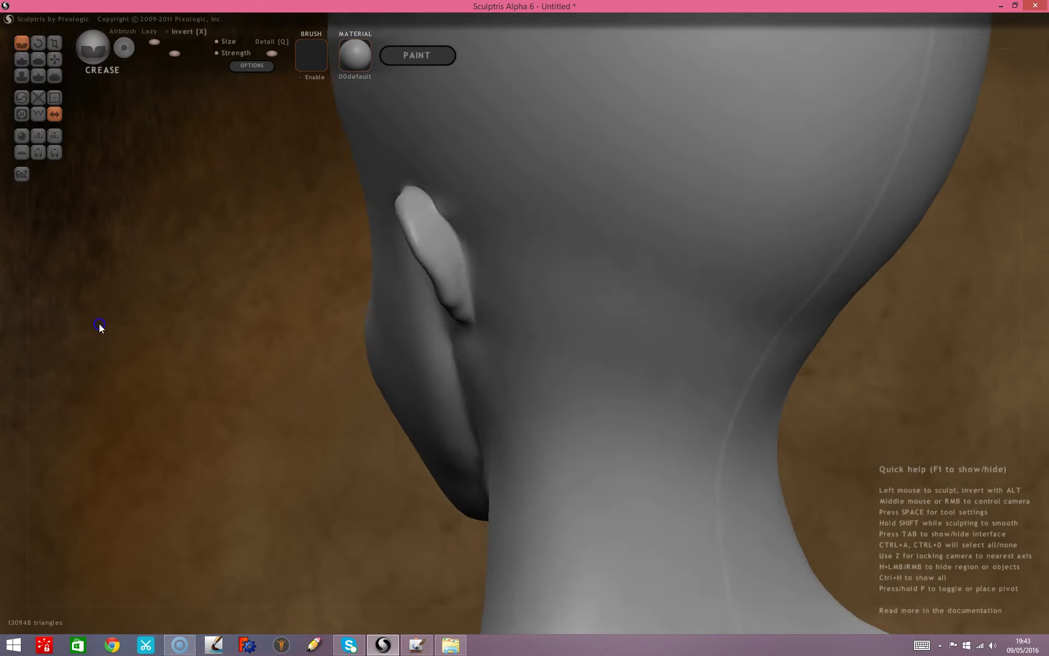
pyautogui.moveTo(450, 222)
pyautogui.mouseDown()
pyautogui.moveTo(429, 197)
pyautogui.moveTo(440, 208)
pyautogui.mouseUp()
pyautogui.click(39, 75)
pyautogui.moveTo(460, 264)
pyautogui.mouseDown()
pyautogui.moveTo(459, 234)
pyautogui.moveTo(421, 196)
pyautogui.mouseUp()
pyautogui.moveTo(215, 217)
pyautogui.mouseDown()
pyautogui.moveTo(400, 295)
pyautogui.moveTo(350, 183)
pyautogui.mouseUp()
# Swell the top of the ear and smooth the inner ear bowl, reaching 133084 triangles.
pyautogui.click(23, 75)
pyautogui.moveTo(492, 181); pyautogui.dragTo(496, 191)
pyautogui.click(56, 75)
pyautogui.moveTo(484, 239)
pyautogui.mouseDown()
pyautogui.moveTo(498, 207)
pyautogui.moveTo(506, 254)
pyautogui.moveTo(483, 182)
pyautogui.mouseUp()
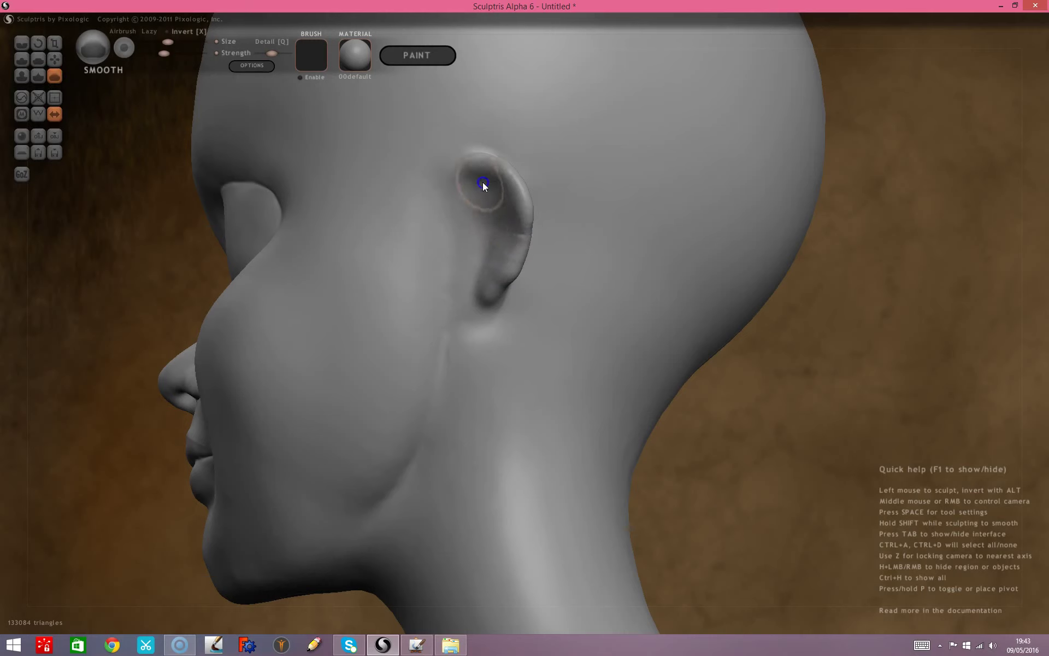
# Inflate the upper ear and the lower inner ear.
pyautogui.click(22, 75)
pyautogui.moveTo(492, 169); pyautogui.dragTo(494, 236)
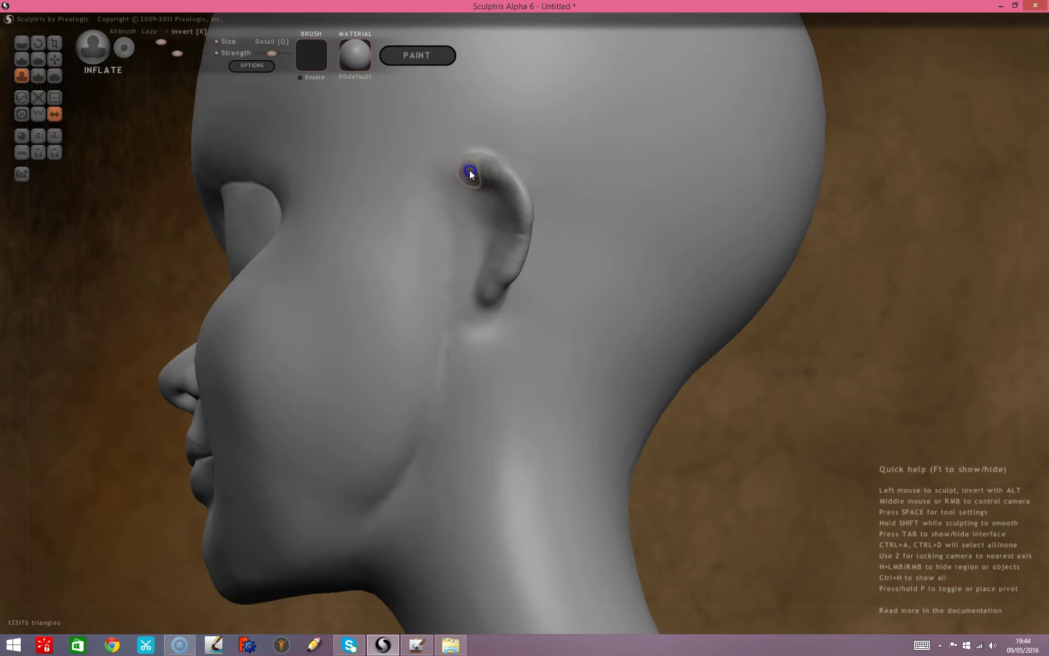
pyautogui.moveTo(909, 409); pyautogui.dragTo(950, 370)
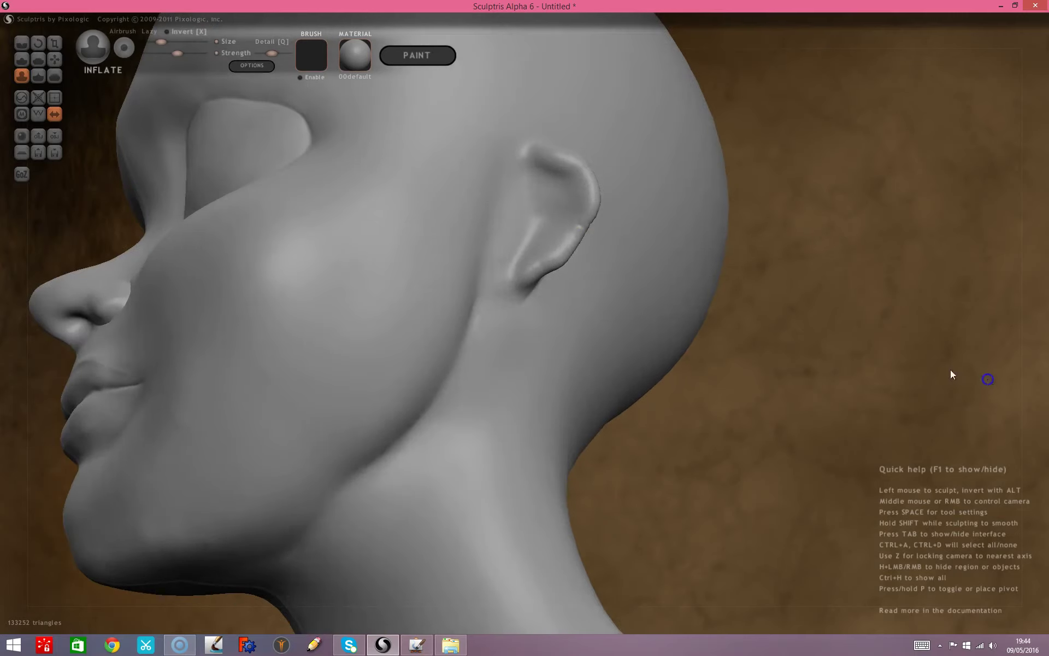
pyautogui.moveTo(535, 188); pyautogui.dragTo(522, 167)
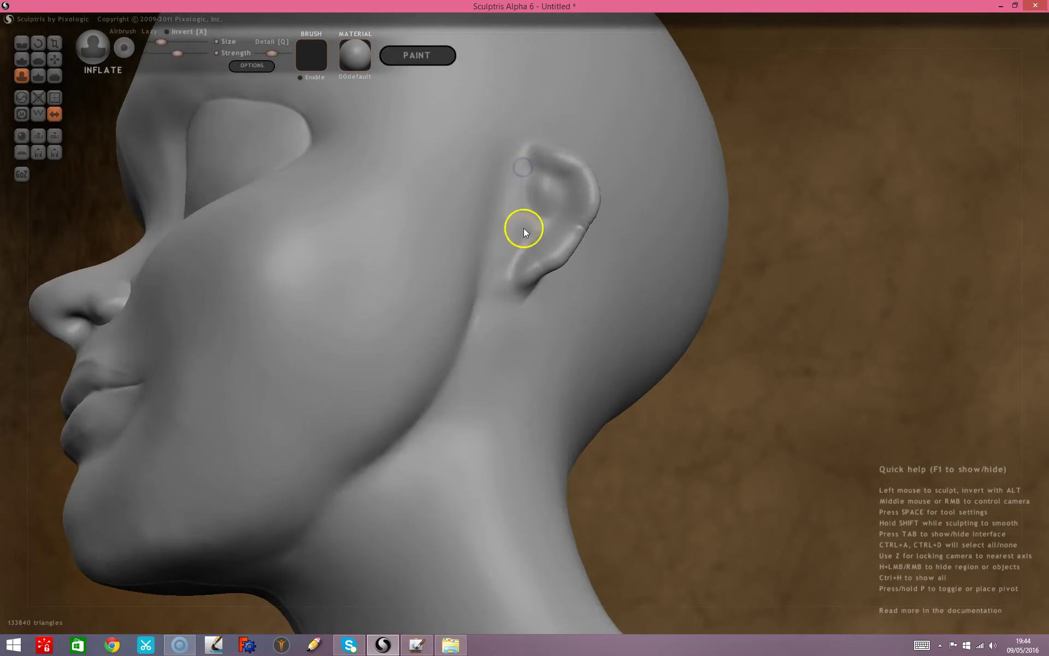
pyautogui.moveTo(524, 228); pyautogui.dragTo(536, 243)
# Flatten part of the inner ear, then re-inflate and build up the lower inner ear.
pyautogui.click(38, 60)
pyautogui.moveTo(517, 227); pyautogui.dragTo(508, 276)
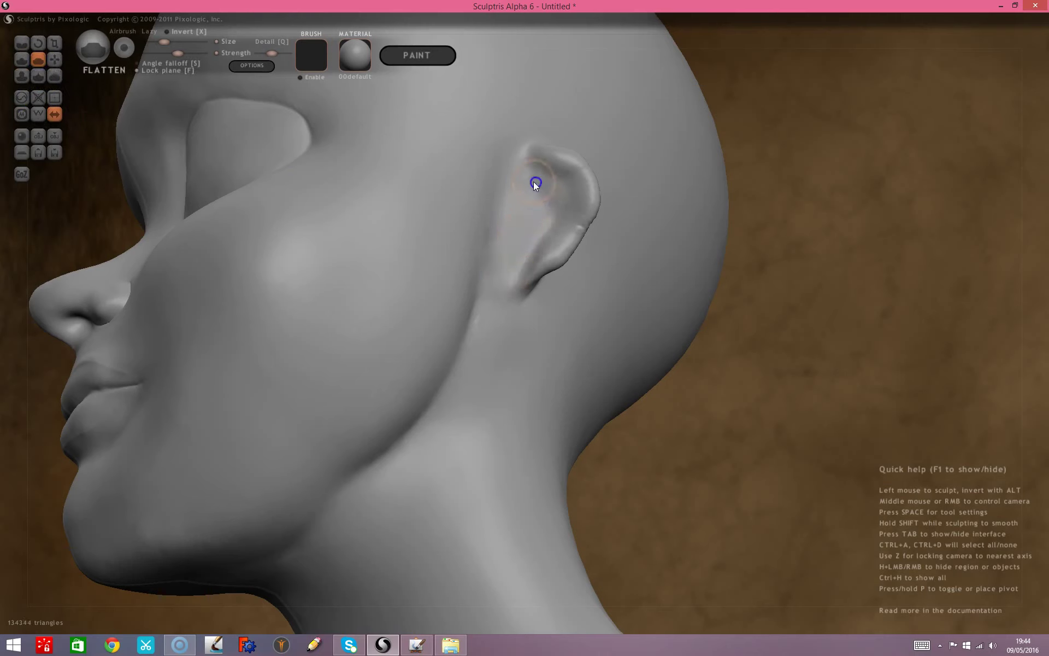
pyautogui.click(19, 75)
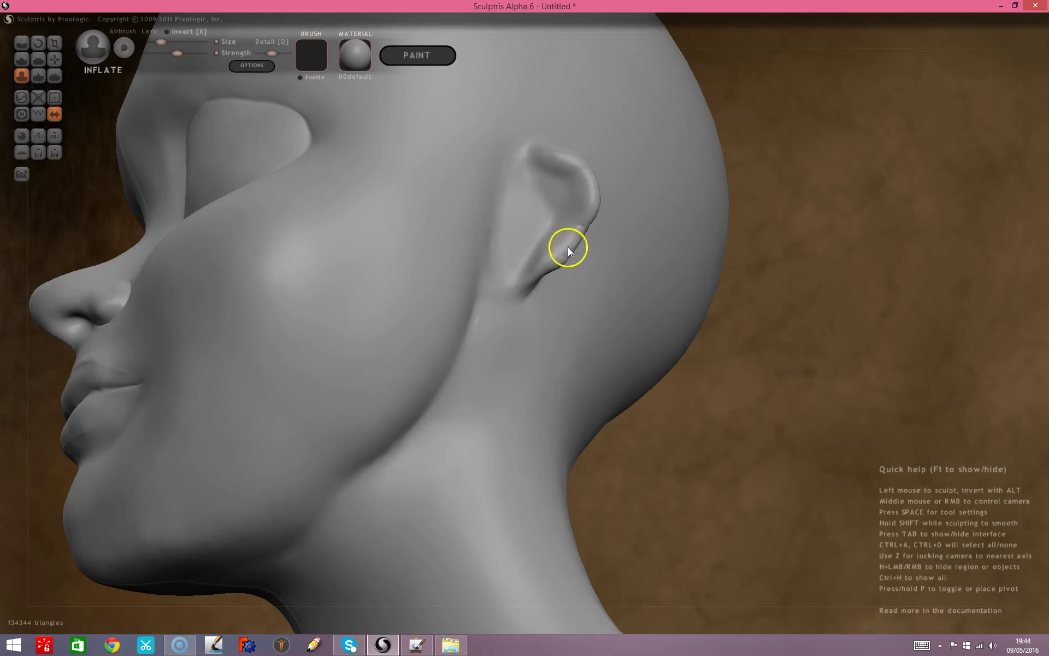
pyautogui.moveTo(527, 232)
pyautogui.mouseDown()
pyautogui.moveTo(530, 252)
pyautogui.moveTo(530, 243)
pyautogui.mouseUp()
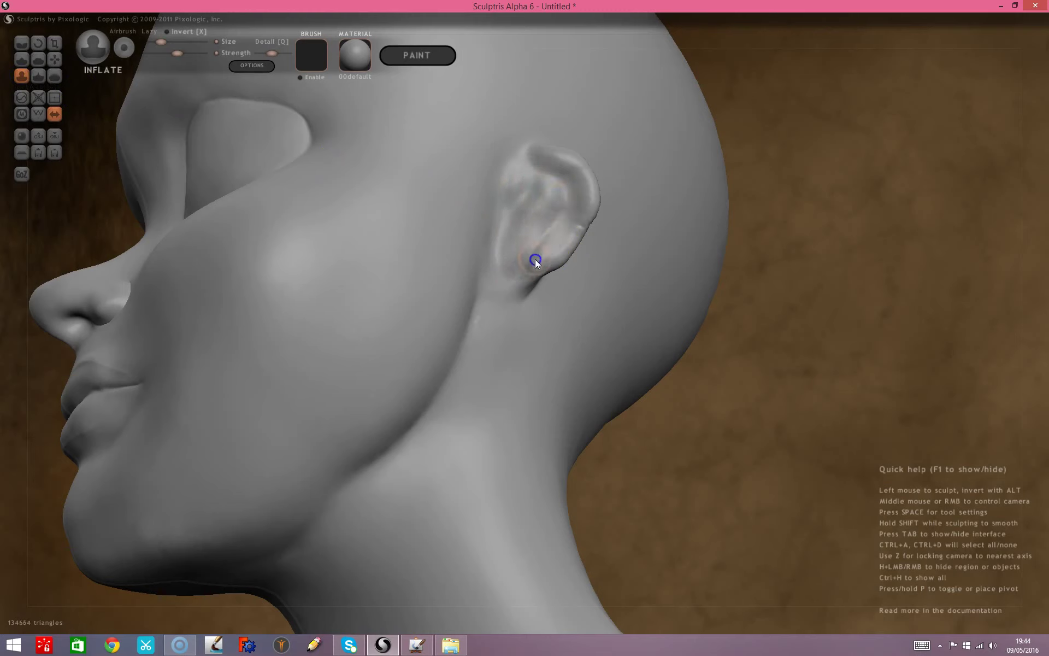
pyautogui.moveTo(508, 235); pyautogui.dragTo(499, 269)
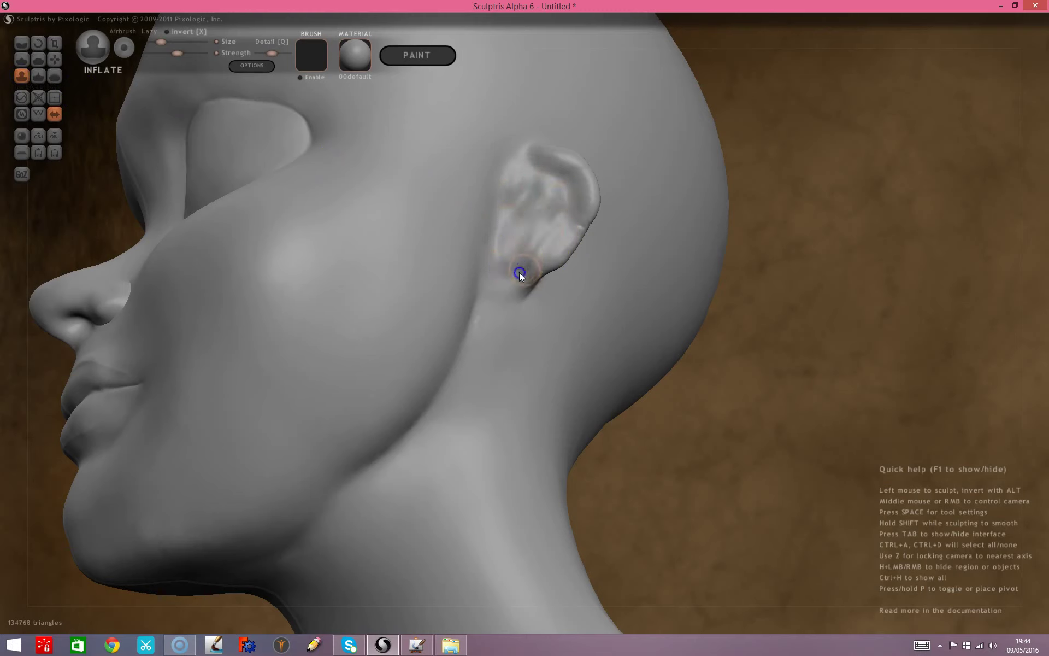
# Smooth the lower ear and soften its rough marks.
pyautogui.click(55, 76)
pyautogui.moveTo(464, 186)
pyautogui.mouseDown()
pyautogui.moveTo(536, 226)
pyautogui.moveTo(521, 188)
pyautogui.mouseUp()
pyautogui.moveTo(556, 214)
pyautogui.mouseDown()
pyautogui.moveTo(509, 222)
pyautogui.moveTo(536, 224)
pyautogui.mouseUp()
pyautogui.click(832, 270)
pyautogui.moveTo(833, 270)
pyautogui.mouseDown()
pyautogui.moveTo(817, 350)
pyautogui.moveTo(683, 329)
pyautogui.mouseUp()
# Inflate the ear tip so the rim stands out, reaching 135728 triangles.
pyautogui.click(21, 75)
pyautogui.click(561, 190)
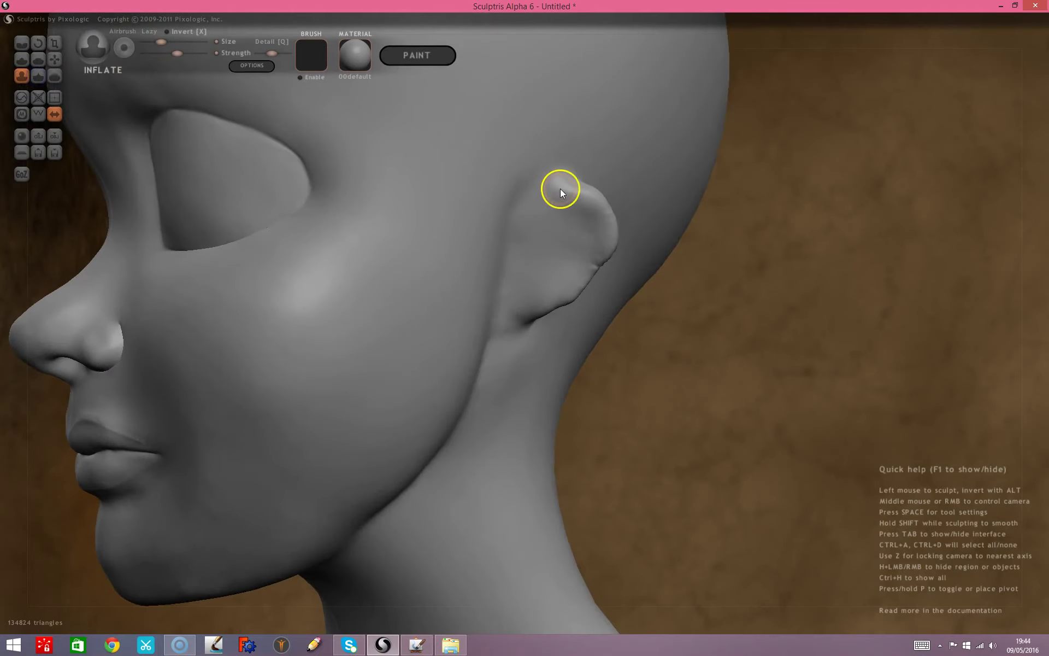
pyautogui.moveTo(748, 191); pyautogui.dragTo(929, 249)
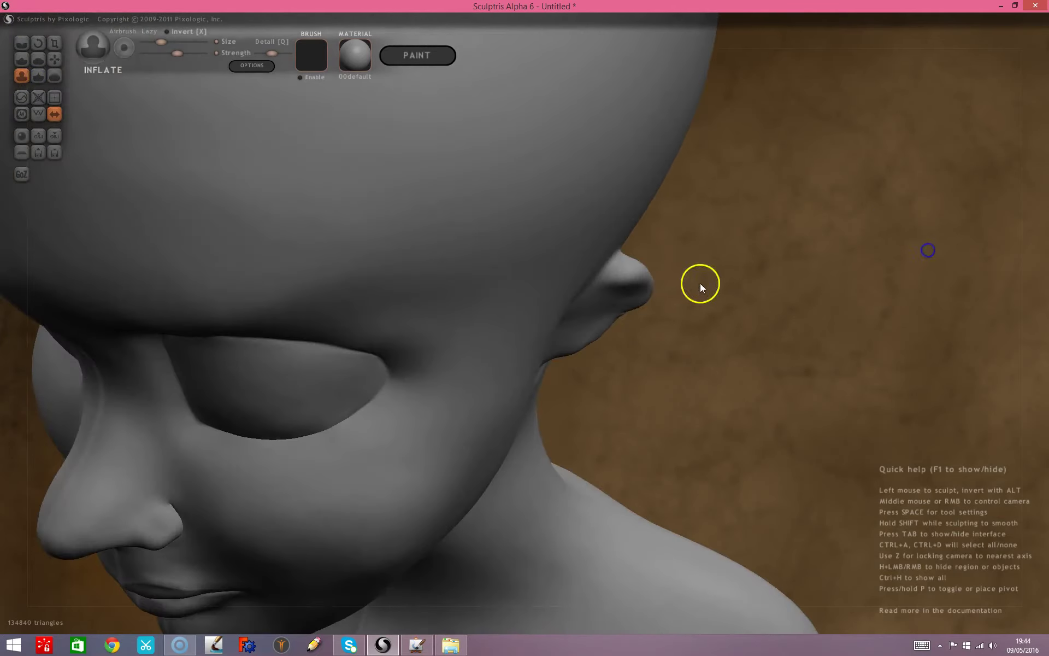
pyautogui.moveTo(616, 273)
pyautogui.mouseDown()
pyautogui.moveTo(639, 276)
pyautogui.moveTo(613, 279)
pyautogui.mouseUp()
pyautogui.moveTo(689, 256)
pyautogui.mouseDown()
pyautogui.moveTo(706, 196)
pyautogui.moveTo(590, 202)
pyautogui.mouseUp()
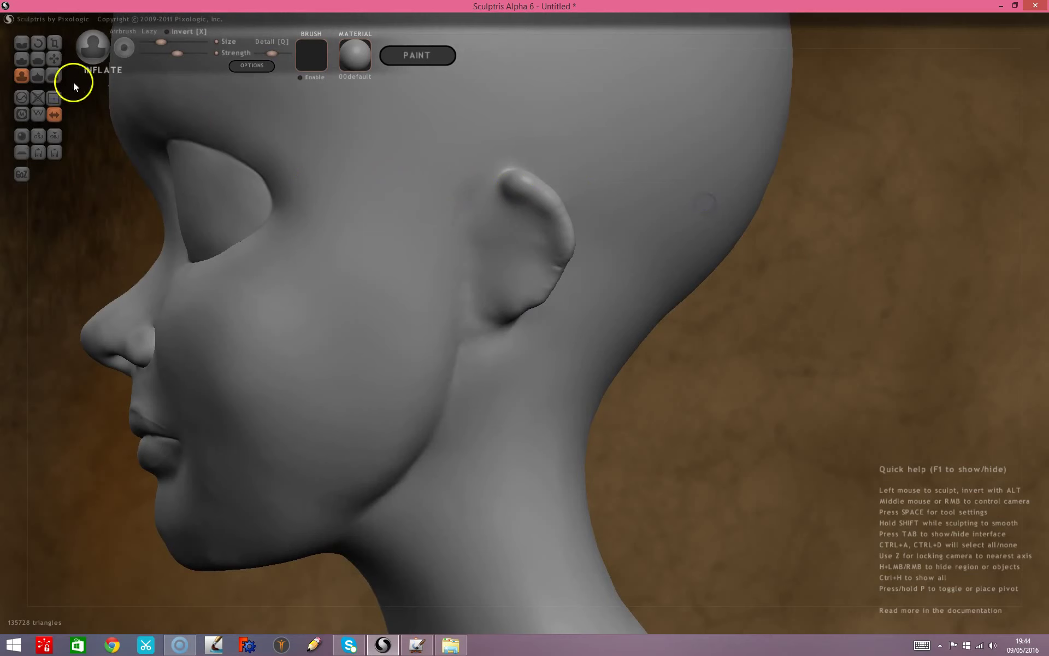
# Grab-pull the ear tip, lifting it and adjusting it from behind and below to 136700 triangles.
pyautogui.click(53, 60)
pyautogui.moveTo(523, 189)
pyautogui.mouseDown()
pyautogui.moveTo(529, 165)
pyautogui.moveTo(552, 186)
pyautogui.moveTo(561, 224)
pyautogui.mouseUp()
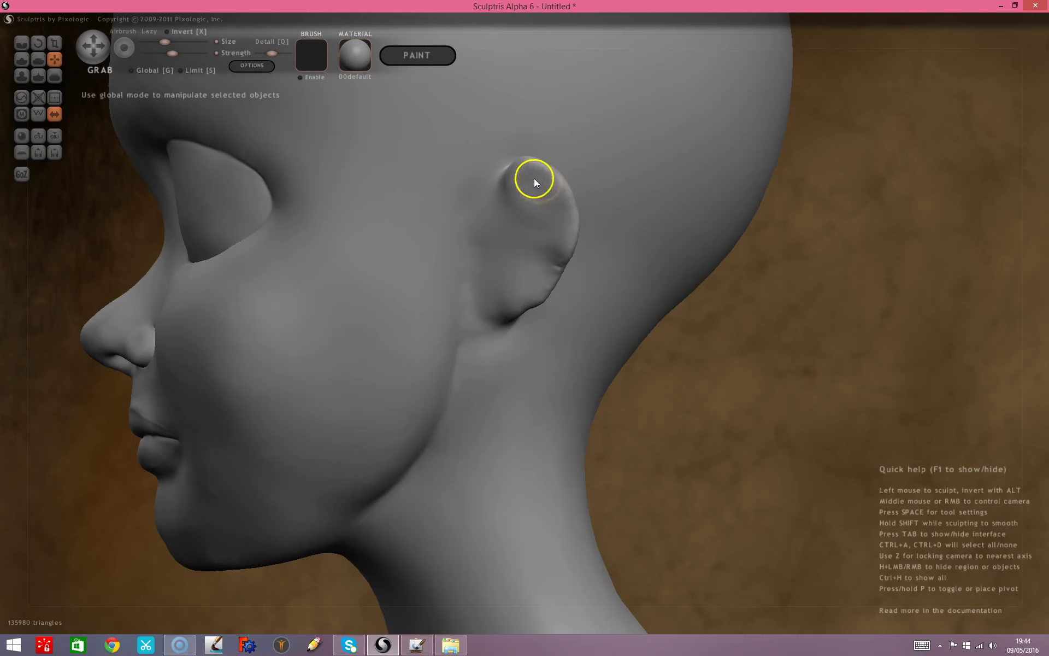
pyautogui.moveTo(531, 174); pyautogui.dragTo(563, 183)
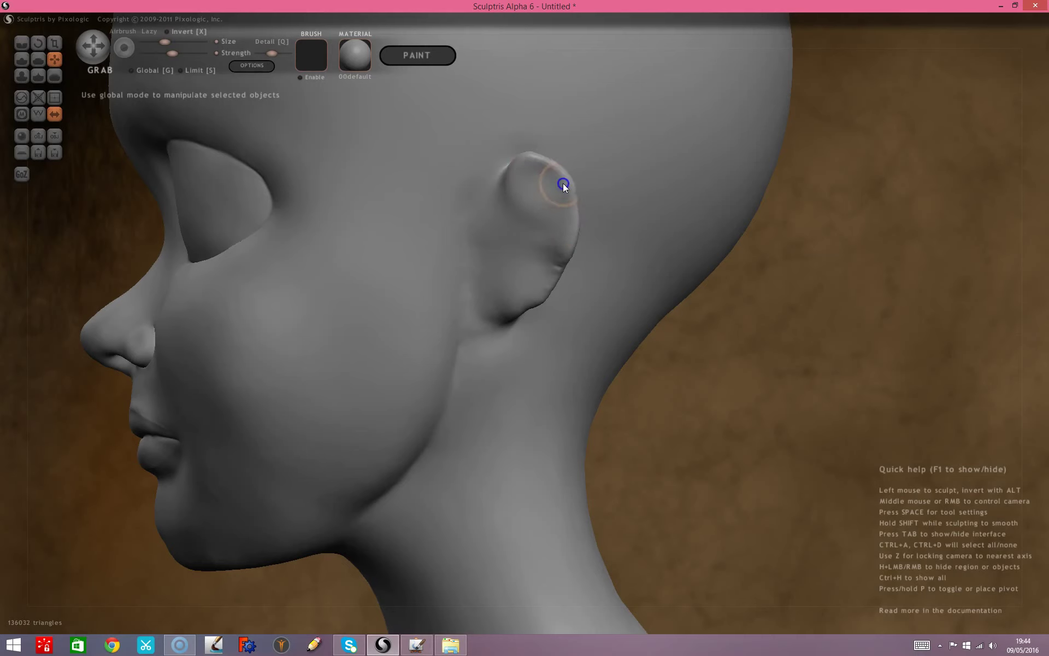
pyautogui.moveTo(889, 357); pyautogui.dragTo(699, 360)
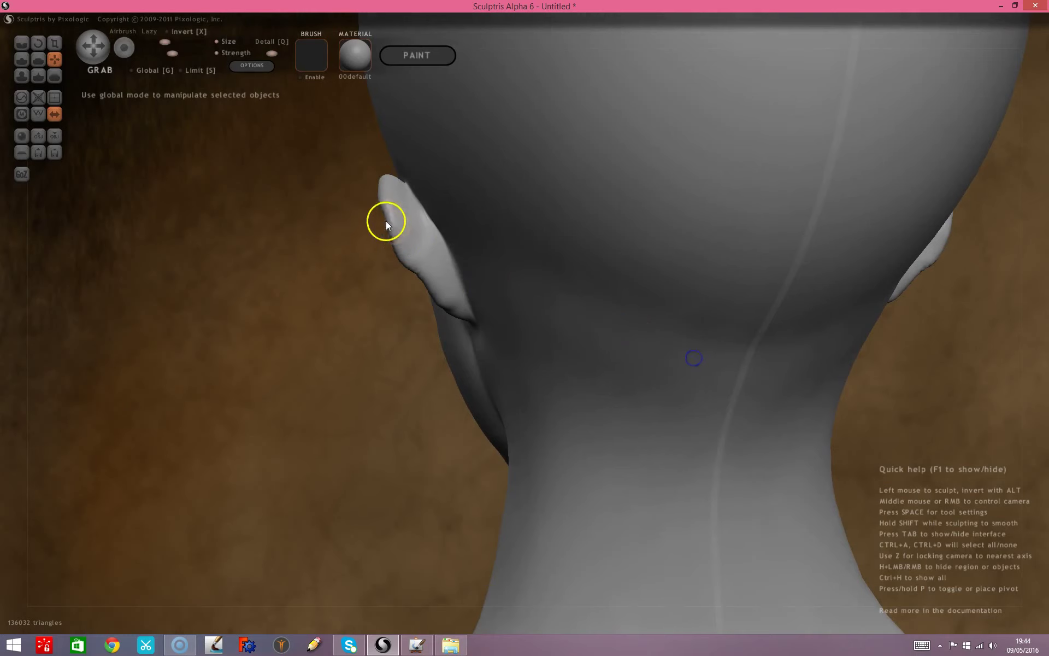
pyautogui.moveTo(390, 214)
pyautogui.mouseDown()
pyautogui.moveTo(379, 176)
pyautogui.moveTo(378, 213)
pyautogui.mouseUp()
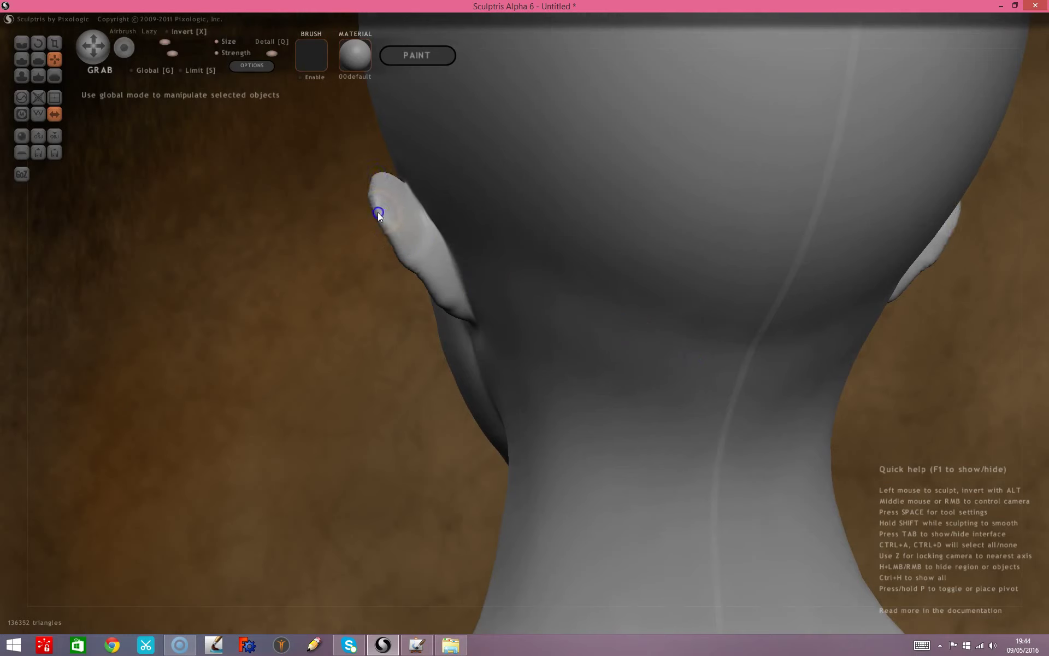
pyautogui.moveTo(312, 276); pyautogui.dragTo(420, 390)
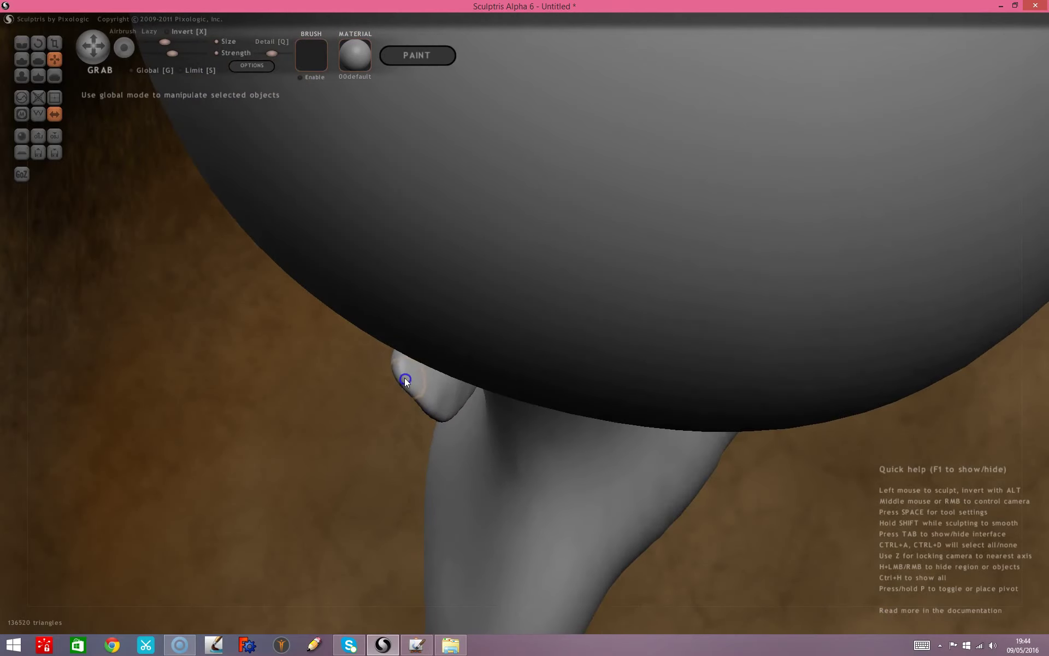
pyautogui.moveTo(409, 384)
pyautogui.mouseDown()
pyautogui.moveTo(367, 385)
pyautogui.moveTo(555, 422)
pyautogui.mouseUp()
pyautogui.moveTo(555, 422)
pyautogui.mouseDown(button='middle')
pyautogui.moveTo(602, 339)
pyautogui.moveTo(656, 298)
pyautogui.moveTo(611, 270)
pyautogui.mouseUp(button='middle')
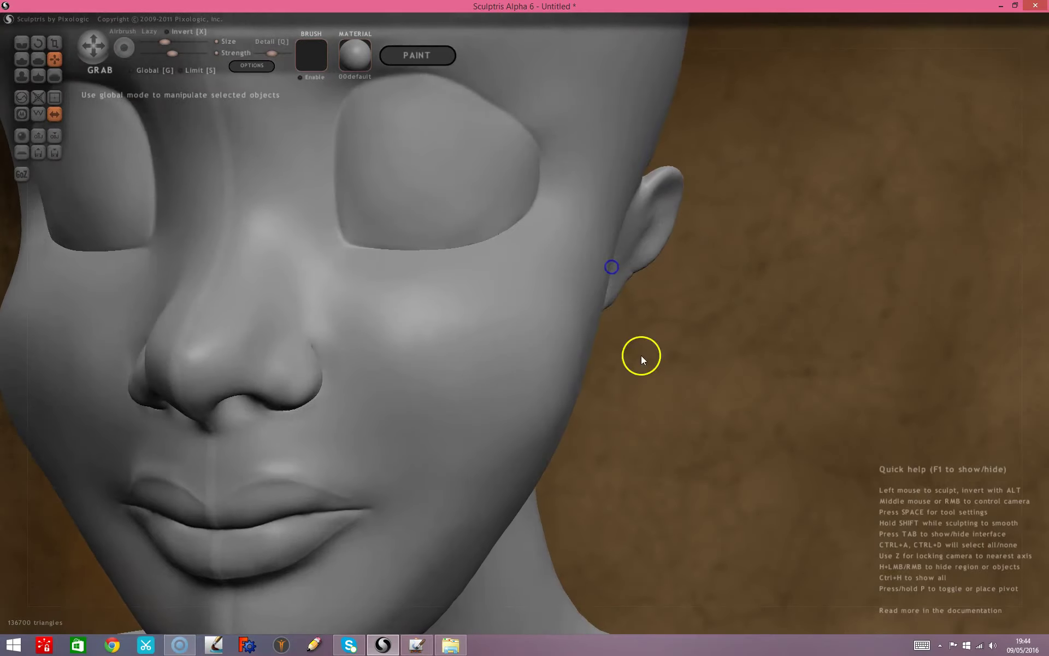
# Grab-reshape the ear tip and pull the earlobe's lower edge down, reaching 136960 triangles.
pyautogui.scroll(-5, 641, 354)
pyautogui.press('z')
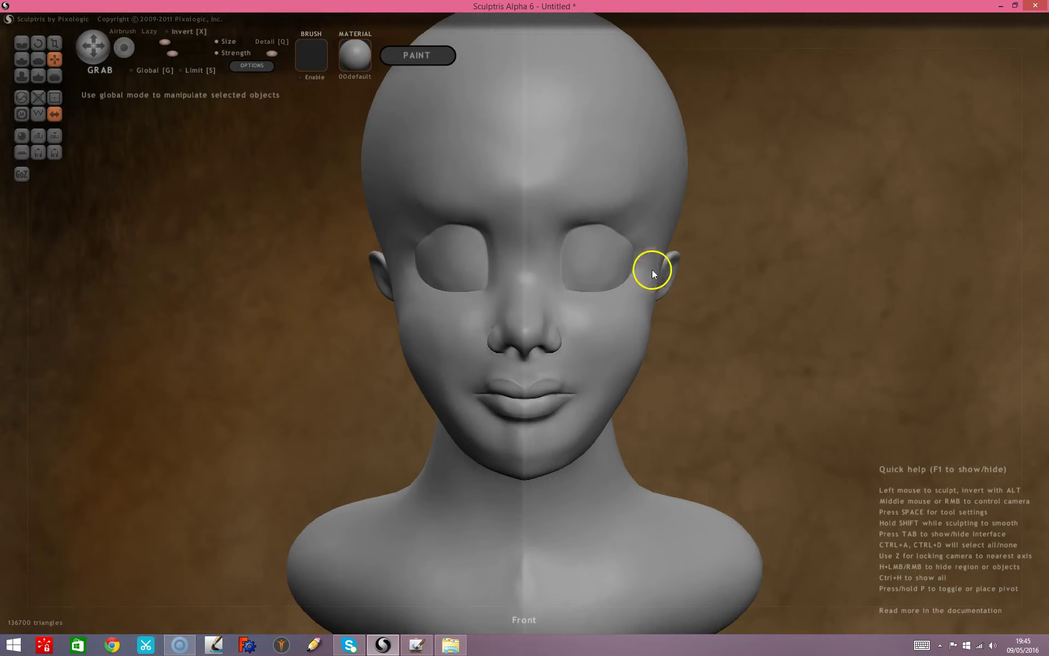
pyautogui.scroll(-1, 742, 257)
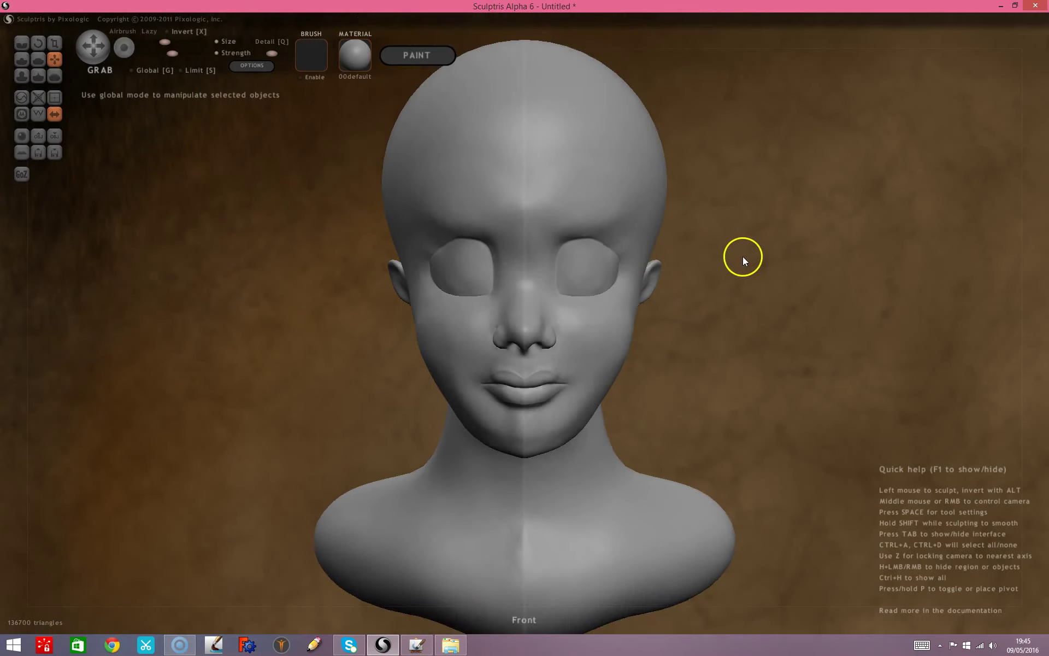
pyautogui.scroll(3, 761, 258)
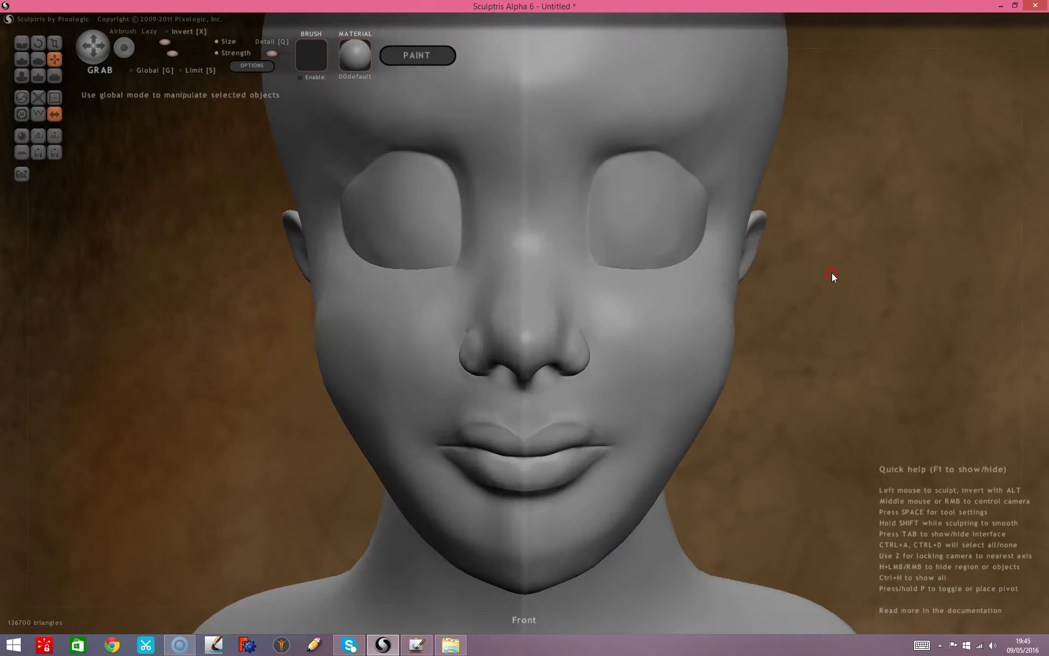
pyautogui.moveTo(831, 276); pyautogui.dragTo(724, 292)
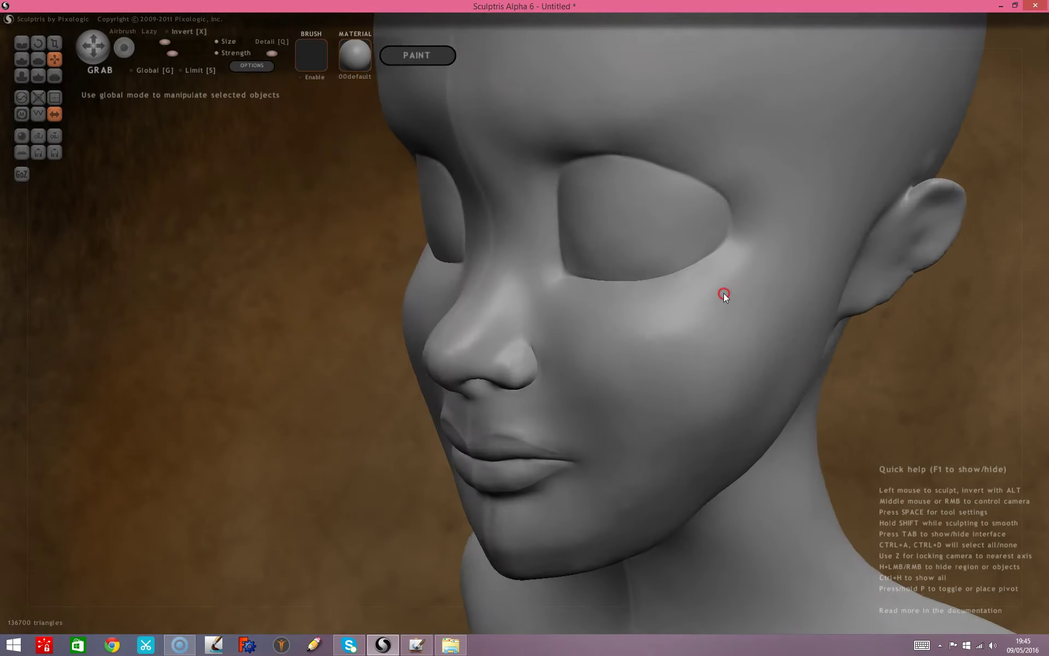
pyautogui.moveTo(969, 190)
pyautogui.mouseDown()
pyautogui.moveTo(956, 185)
pyautogui.moveTo(967, 223)
pyautogui.moveTo(975, 220)
pyautogui.mouseUp()
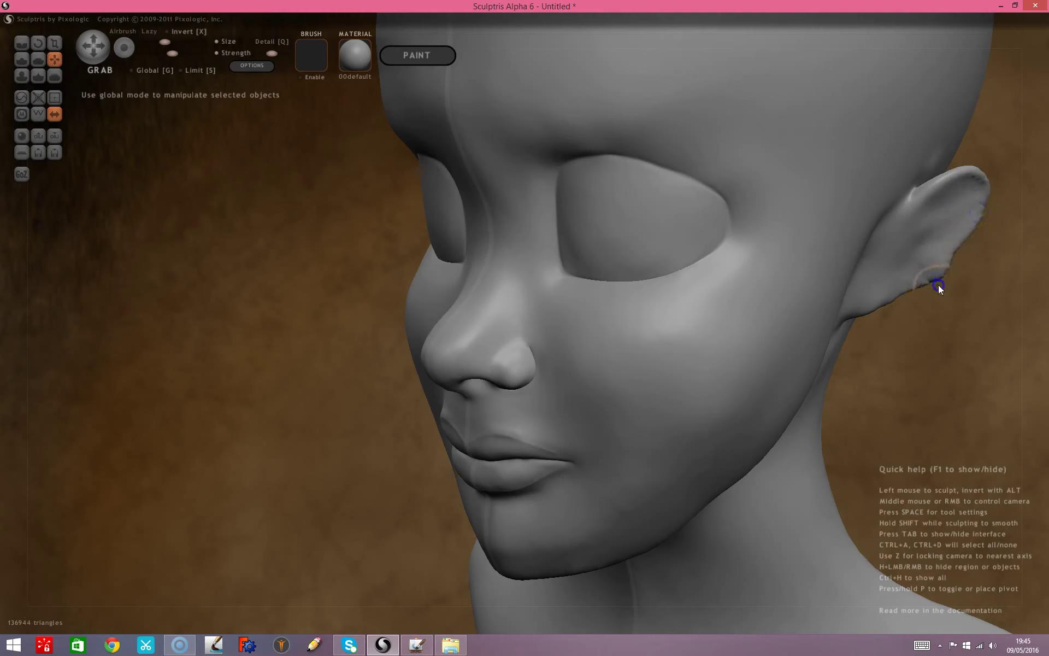
pyautogui.moveTo(910, 300); pyautogui.dragTo(879, 325)
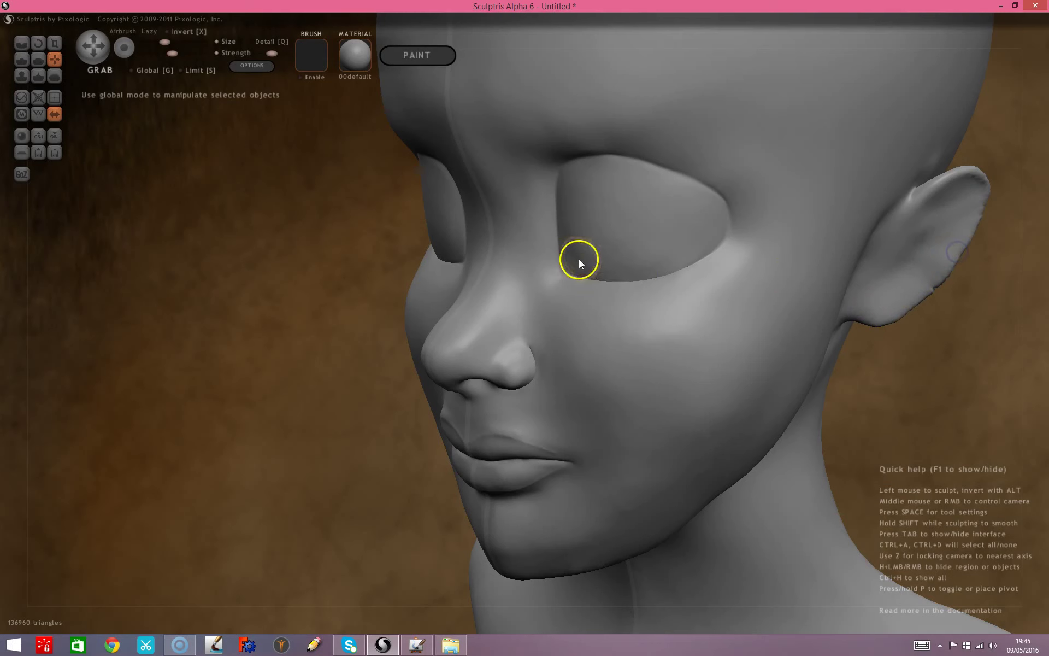
pyautogui.click(37, 116)
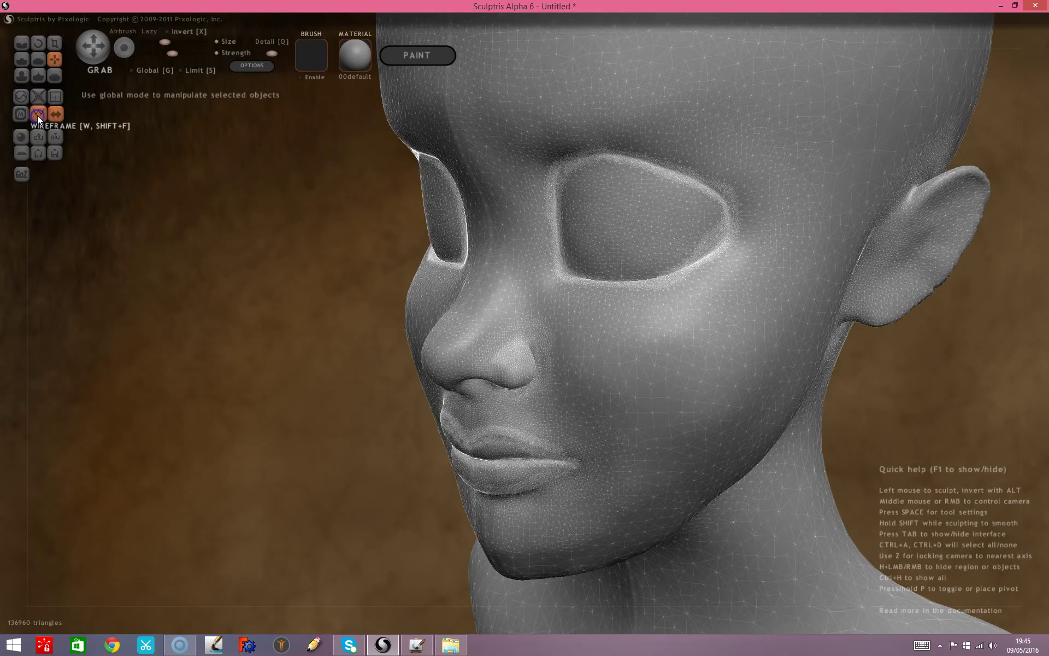
pyautogui.moveTo(649, 374)
pyautogui.mouseDown(button='middle')
pyautogui.moveTo(909, 344)
pyautogui.moveTo(781, 314)
pyautogui.moveTo(784, 336)
pyautogui.moveTo(514, 340)
pyautogui.mouseUp(button='middle')
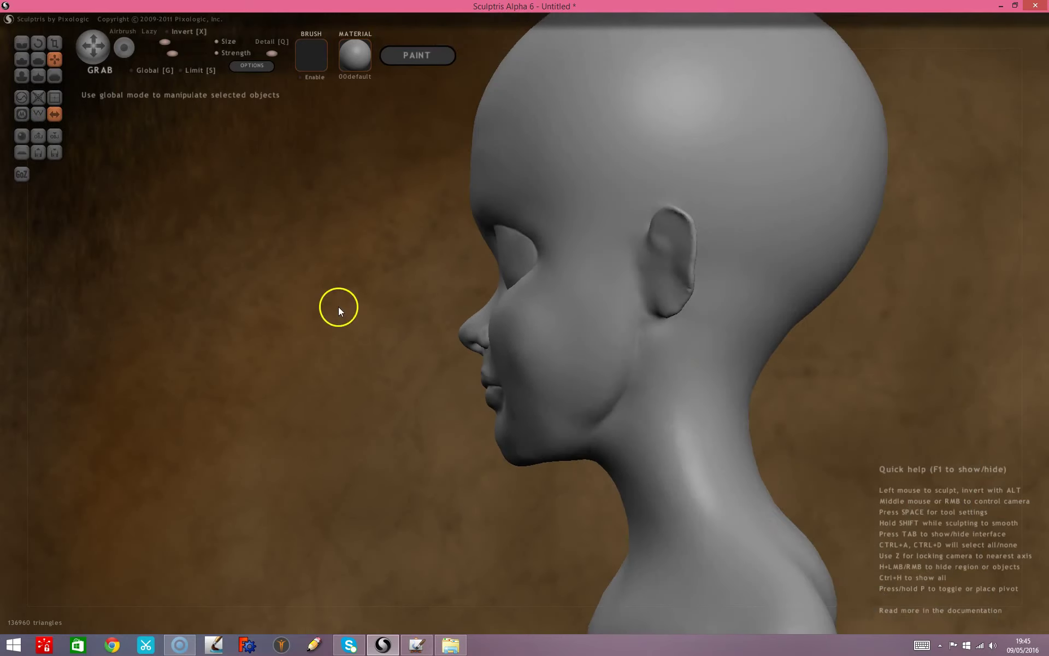
# In side view, pull the ear's top rim up and outward, then inflate and smooth the ear.
pyautogui.press('z')
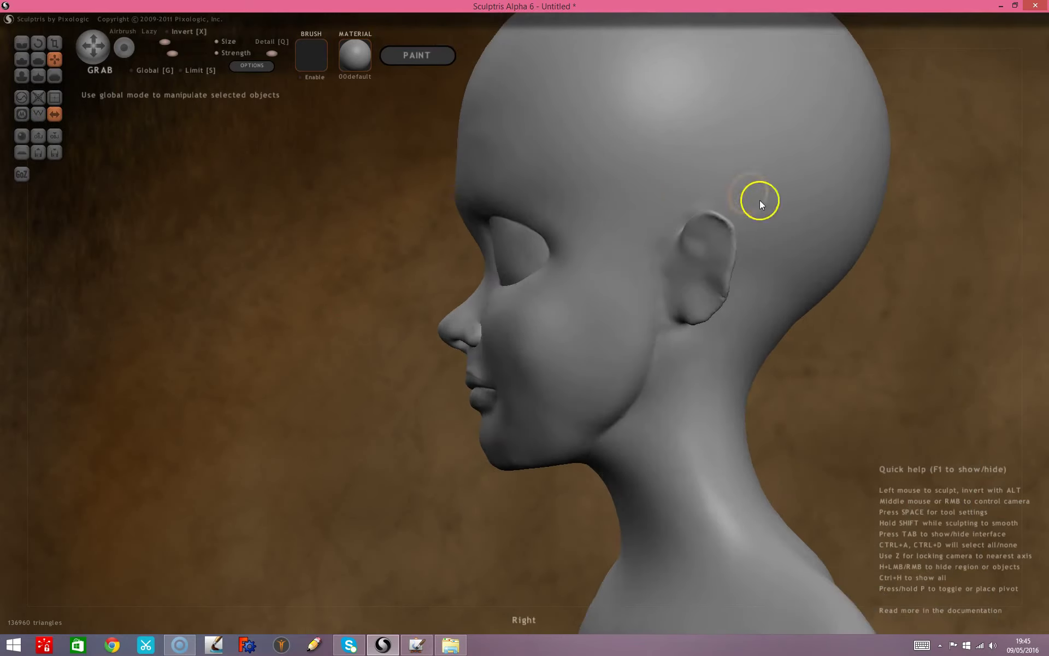
pyautogui.moveTo(717, 225); pyautogui.dragTo(726, 219)
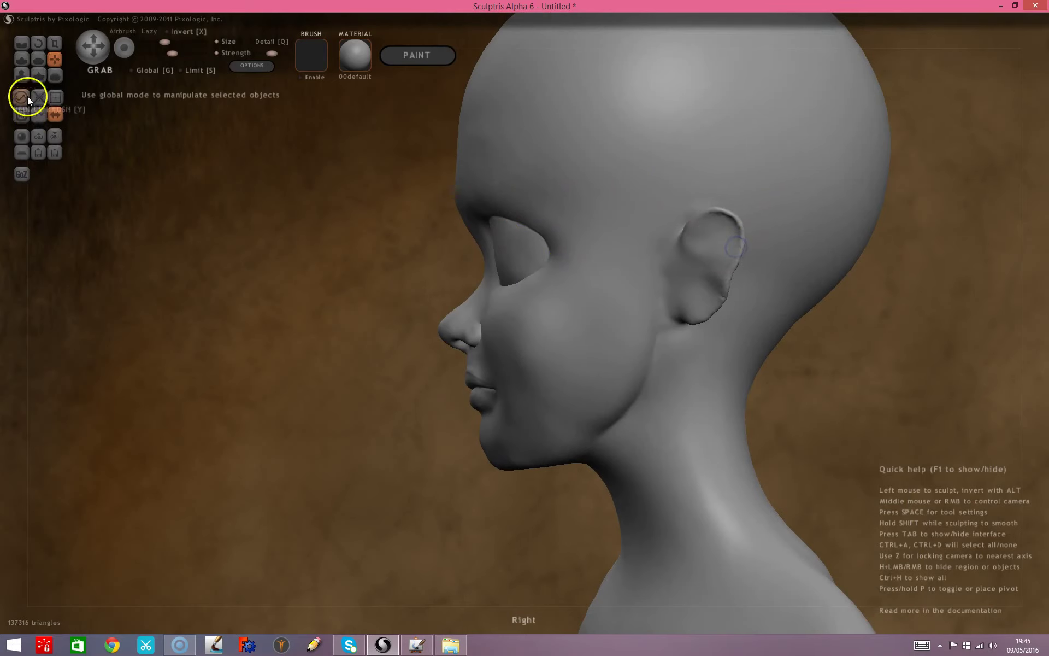
pyautogui.click(22, 76)
pyautogui.moveTo(697, 236)
pyautogui.mouseDown()
pyautogui.moveTo(724, 245)
pyautogui.moveTo(734, 221)
pyautogui.moveTo(697, 305)
pyautogui.moveTo(688, 284)
pyautogui.mouseUp()
pyautogui.click(55, 76)
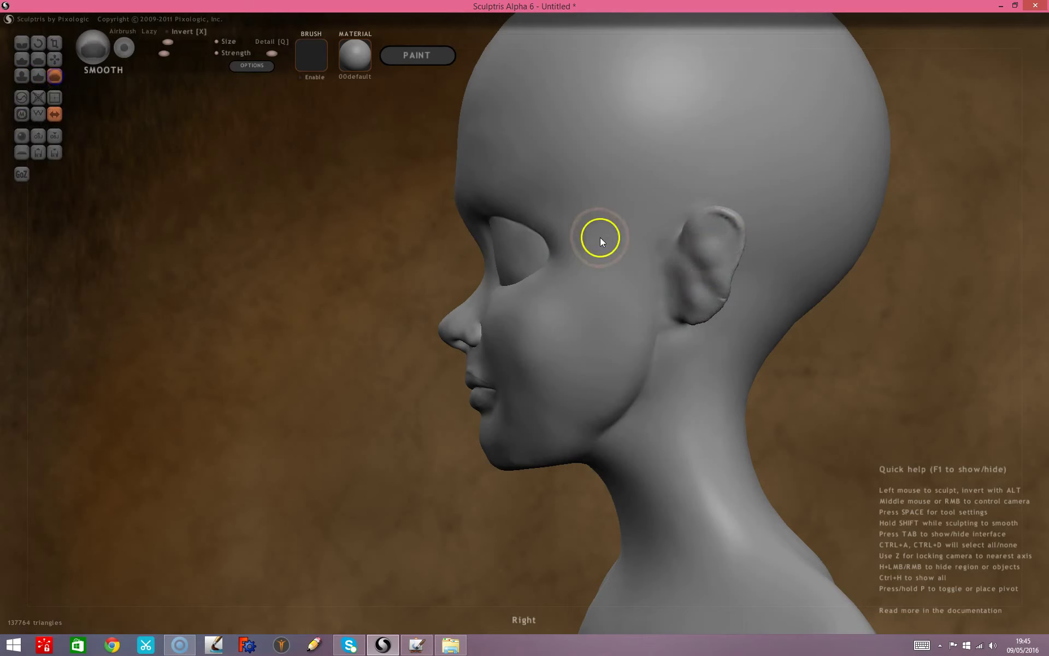
pyautogui.moveTo(702, 228); pyautogui.dragTo(709, 281)
# From behind the head, smooth the base of the ear.
pyautogui.moveTo(869, 329)
pyautogui.mouseDown()
pyautogui.moveTo(639, 354)
pyautogui.moveTo(603, 329)
pyautogui.moveTo(660, 349)
pyautogui.mouseUp()
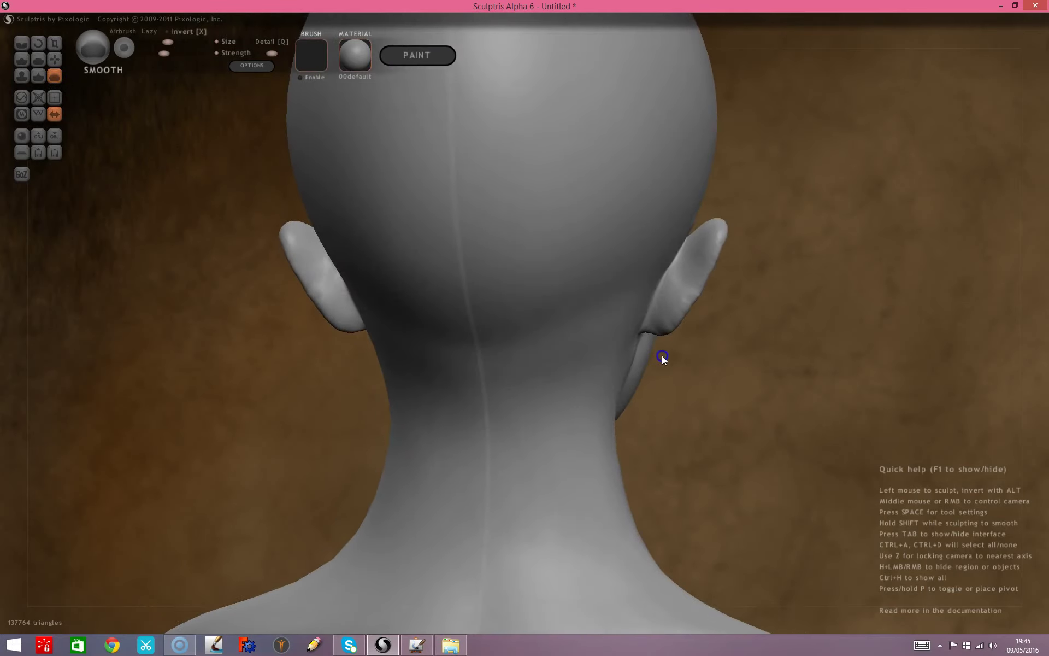
pyautogui.moveTo(69, 163)
pyautogui.mouseDown()
pyautogui.moveTo(140, 272)
pyautogui.moveTo(214, 303)
pyautogui.mouseUp()
pyautogui.moveTo(309, 360)
pyautogui.mouseDown()
pyautogui.moveTo(305, 435)
pyautogui.moveTo(324, 413)
pyautogui.moveTo(493, 395)
pyautogui.moveTo(578, 424)
pyautogui.mouseUp()
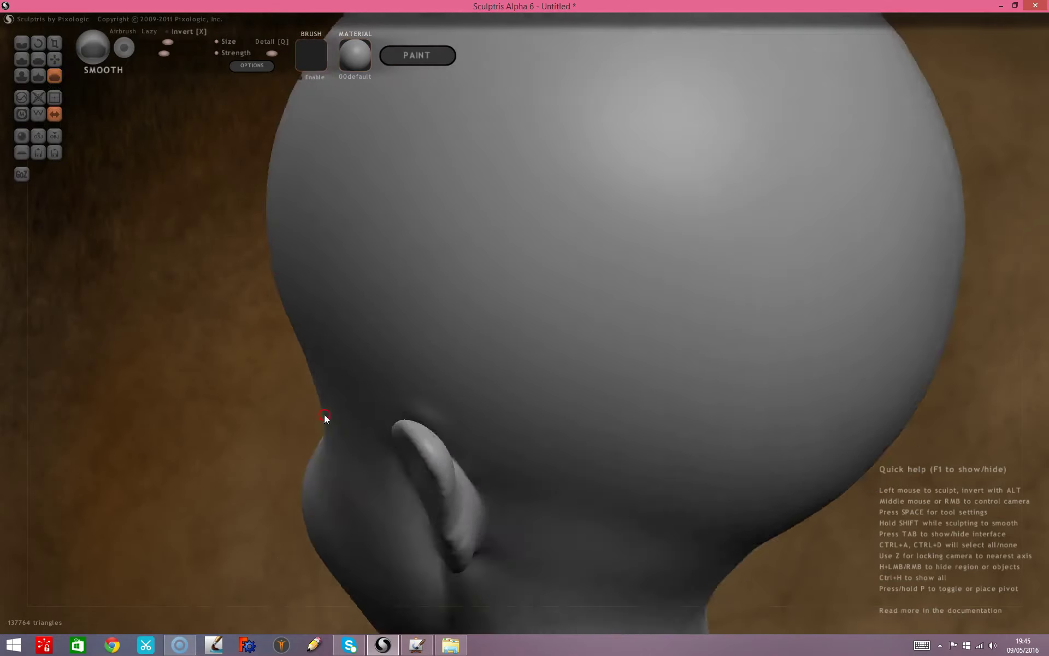
pyautogui.moveTo(468, 511)
pyautogui.mouseDown()
pyautogui.moveTo(575, 461)
pyautogui.moveTo(560, 476)
pyautogui.moveTo(511, 473)
pyautogui.moveTo(486, 445)
pyautogui.moveTo(385, 431)
pyautogui.moveTo(424, 429)
pyautogui.mouseUp()
pyautogui.moveTo(822, 388); pyautogui.dragTo(862, 332)
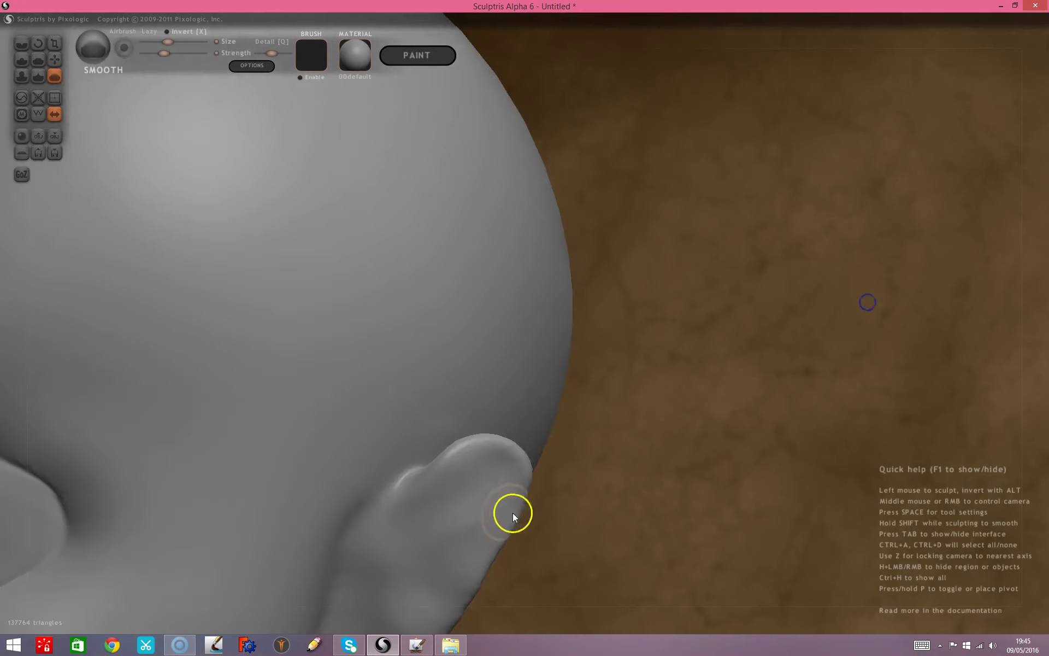
pyautogui.moveTo(612, 561); pyautogui.dragTo(640, 569)
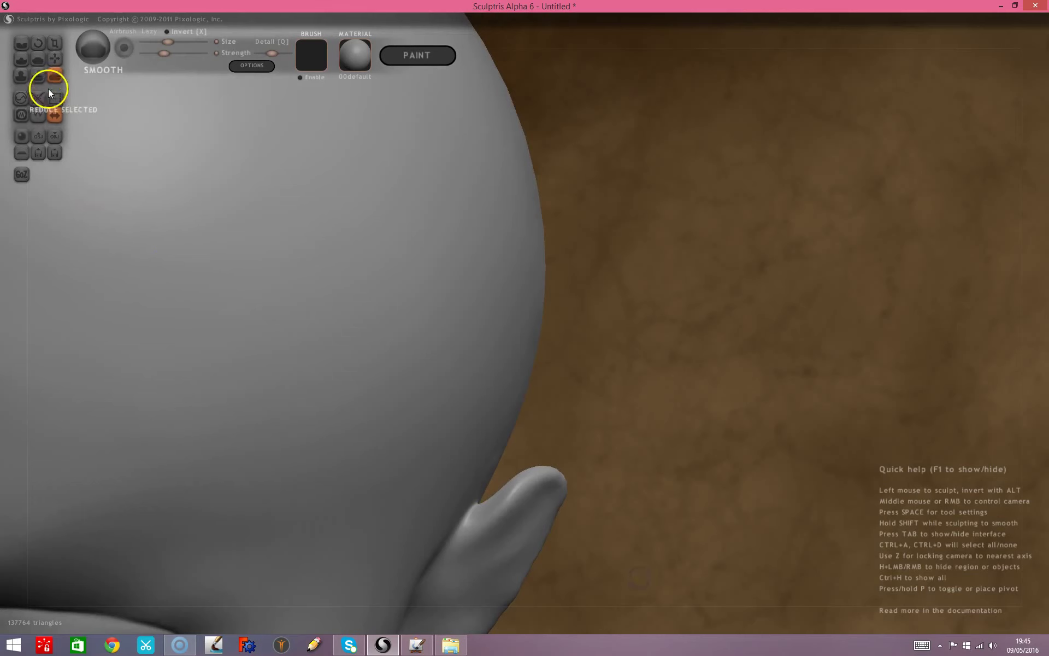
# With the Grab brush, reshape the ear base and pull the ear tip slightly outward.
pyautogui.click(55, 60)
pyautogui.moveTo(476, 504); pyautogui.dragTo(487, 489)
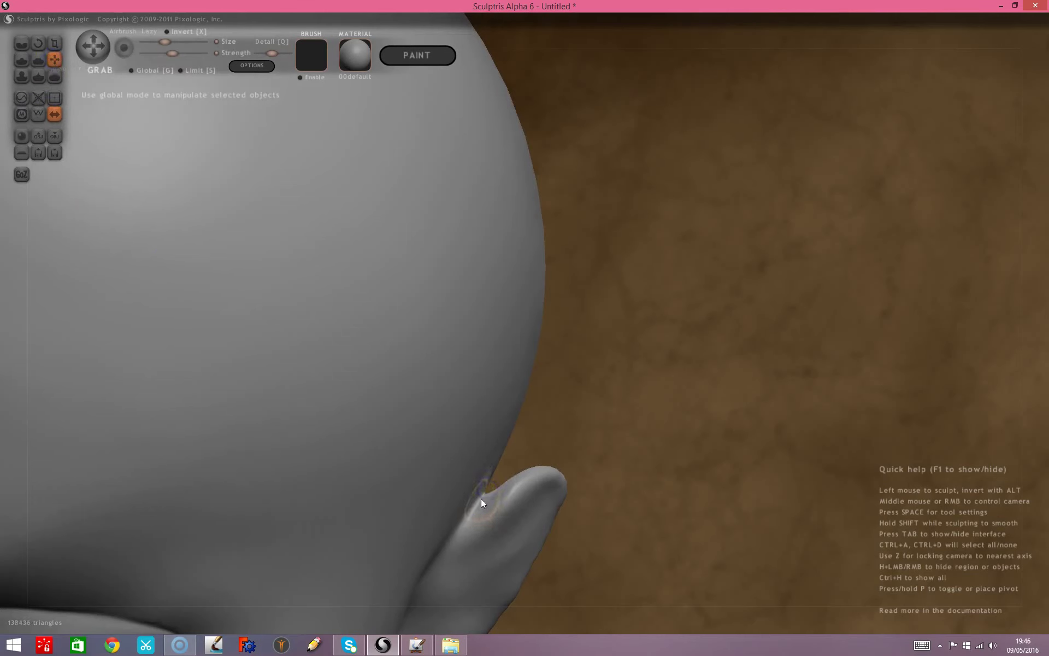
pyautogui.moveTo(627, 416)
pyautogui.mouseDown()
pyautogui.moveTo(316, 428)
pyautogui.moveTo(602, 445)
pyautogui.moveTo(591, 510)
pyautogui.moveTo(583, 453)
pyautogui.moveTo(561, 515)
pyautogui.moveTo(626, 451)
pyautogui.moveTo(597, 471)
pyautogui.mouseUp()
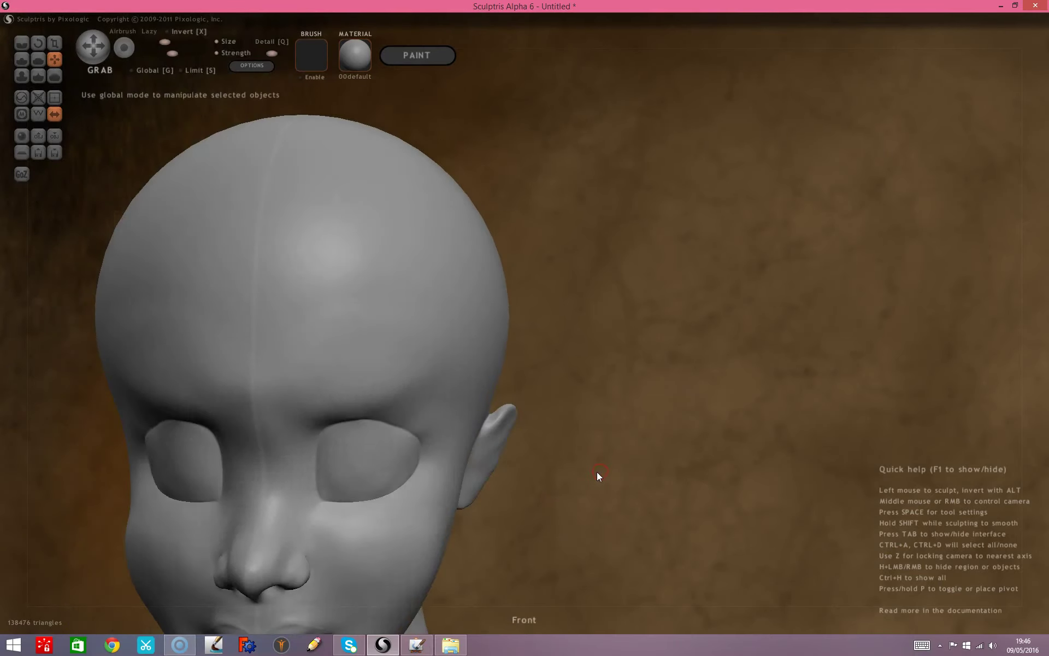
pyautogui.moveTo(541, 507)
pyautogui.mouseDown()
pyautogui.moveTo(616, 492)
pyautogui.moveTo(542, 479)
pyautogui.moveTo(534, 485)
pyautogui.moveTo(691, 470)
pyautogui.moveTo(671, 455)
pyautogui.moveTo(635, 459)
pyautogui.mouseUp()
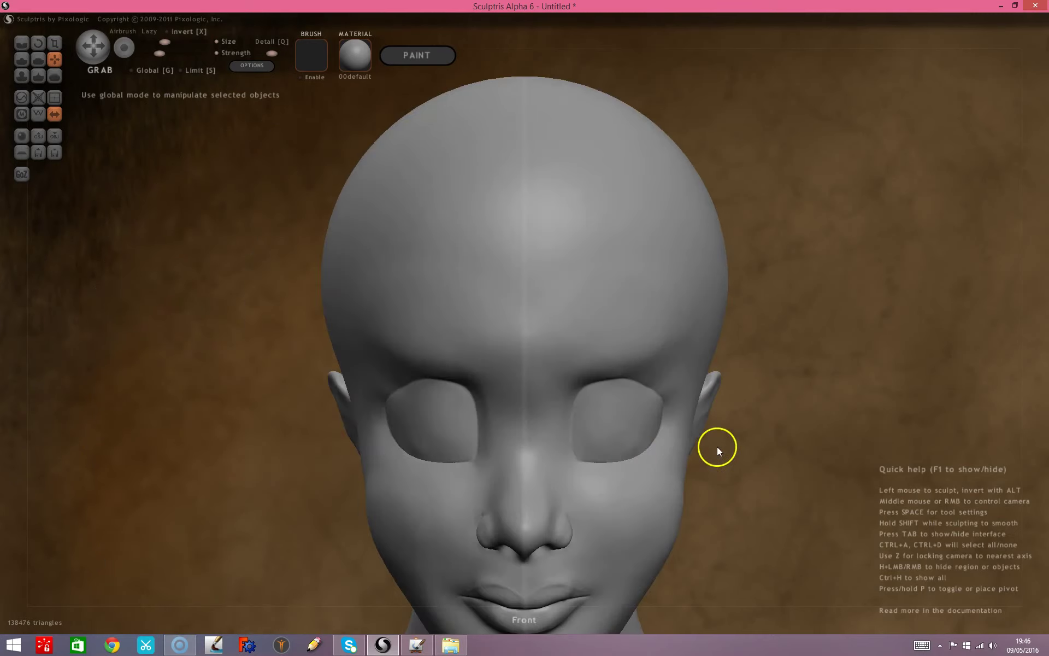
pyautogui.scroll(3, 720, 426)
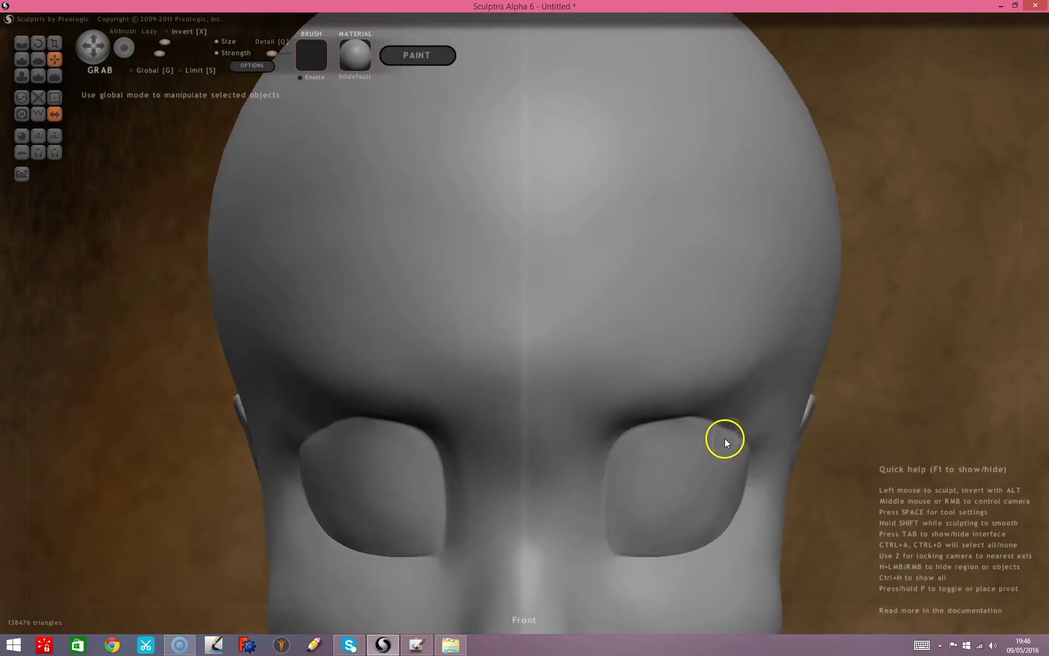
pyautogui.moveTo(814, 479); pyautogui.dragTo(743, 473, button='right')
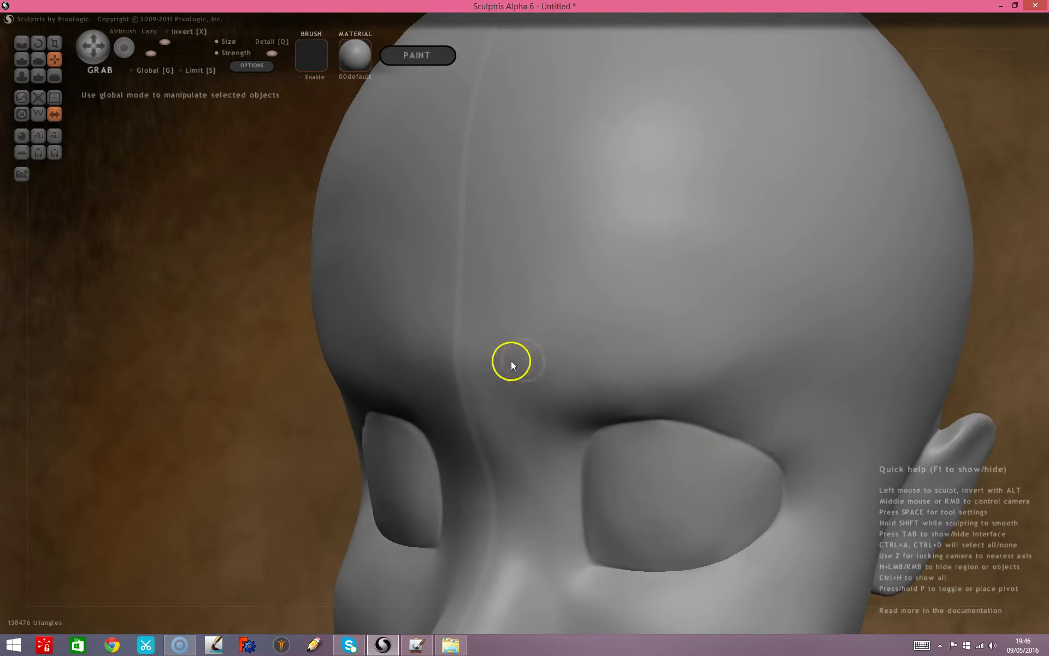
pyautogui.moveTo(293, 480)
pyautogui.mouseDown(button='right')
pyautogui.moveTo(159, 463)
pyautogui.moveTo(342, 474)
pyautogui.moveTo(136, 449)
pyautogui.moveTo(28, 397)
pyautogui.mouseUp(button='right')
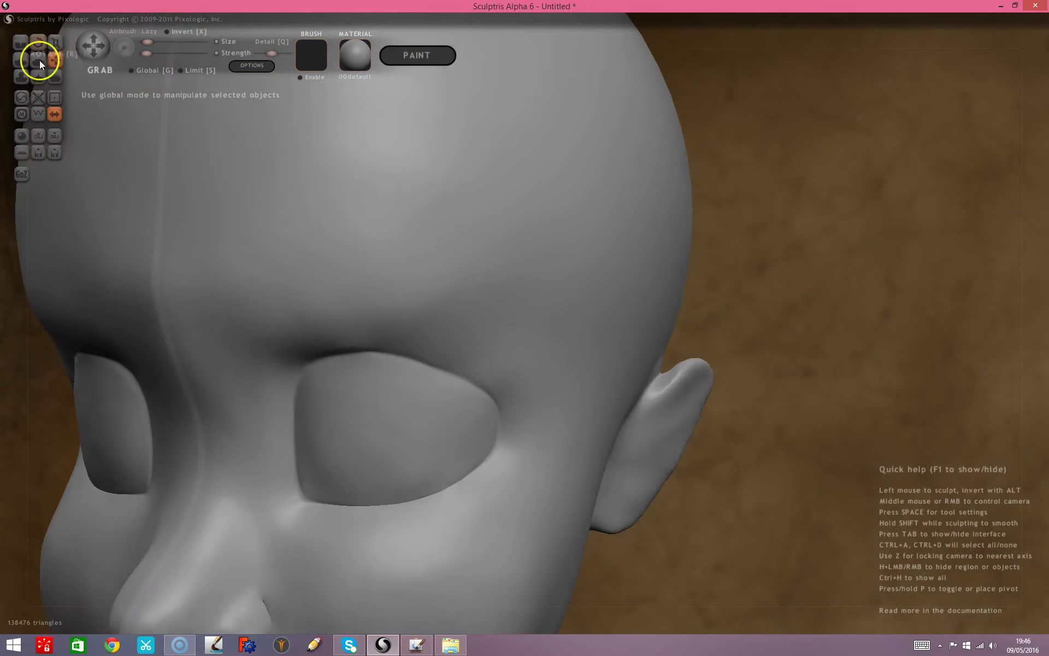
pyautogui.moveTo(701, 388)
pyautogui.mouseDown()
pyautogui.moveTo(722, 326)
pyautogui.moveTo(707, 341)
pyautogui.mouseUp()
# Shrink the brush size, raise brush strength, and pull the ear tip further.
pyautogui.press('space')
pyautogui.press('space')
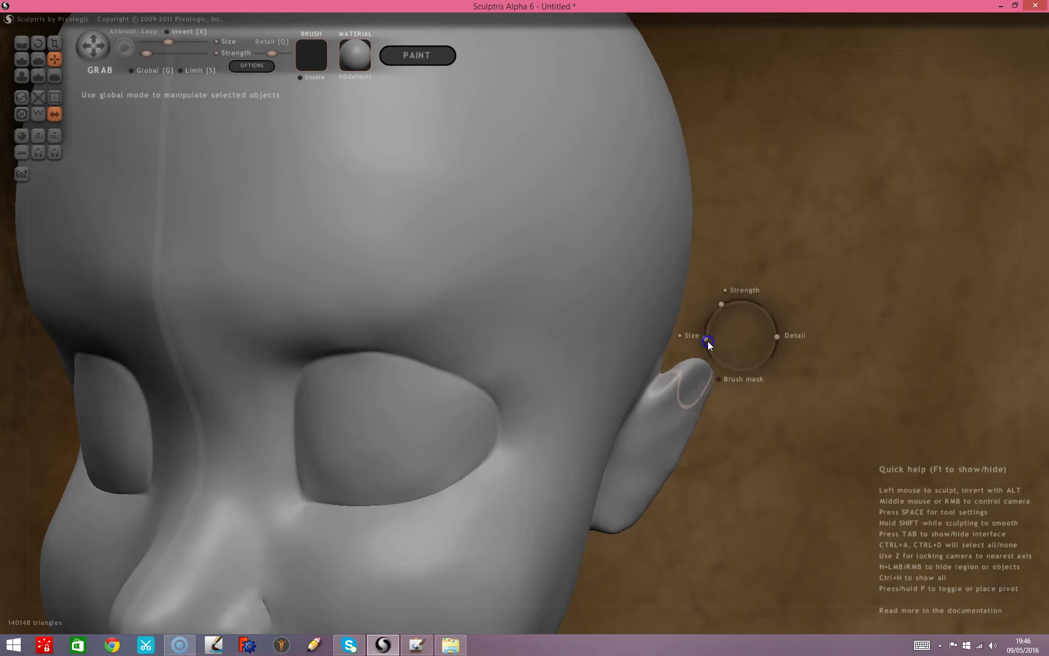
pyautogui.moveTo(671, 385); pyautogui.dragTo(702, 345)
pyautogui.press('space')
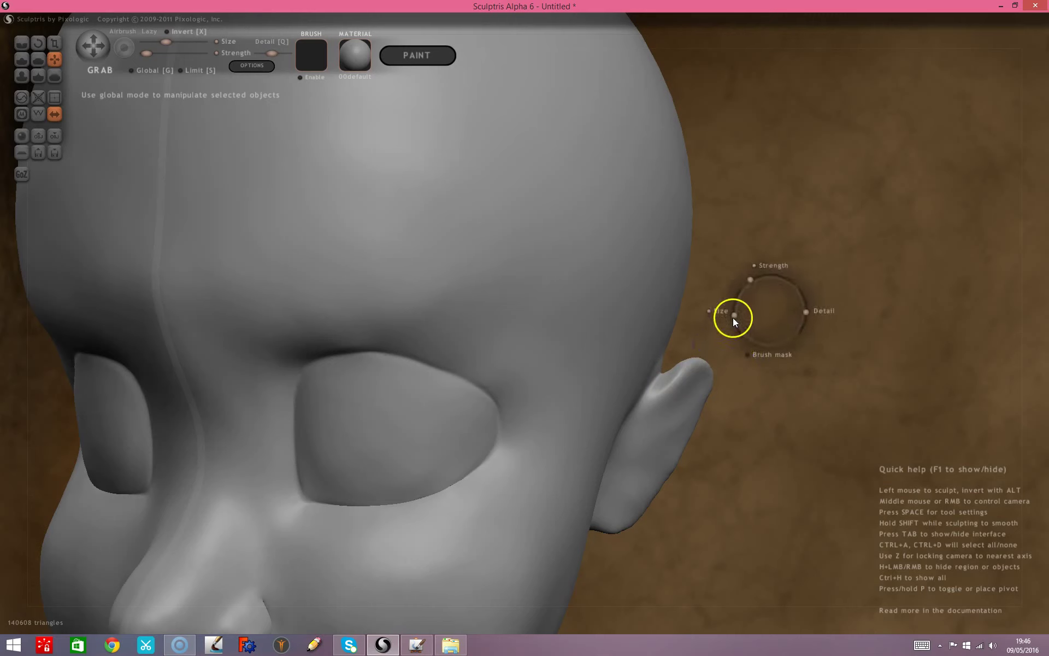
pyautogui.click(735, 314)
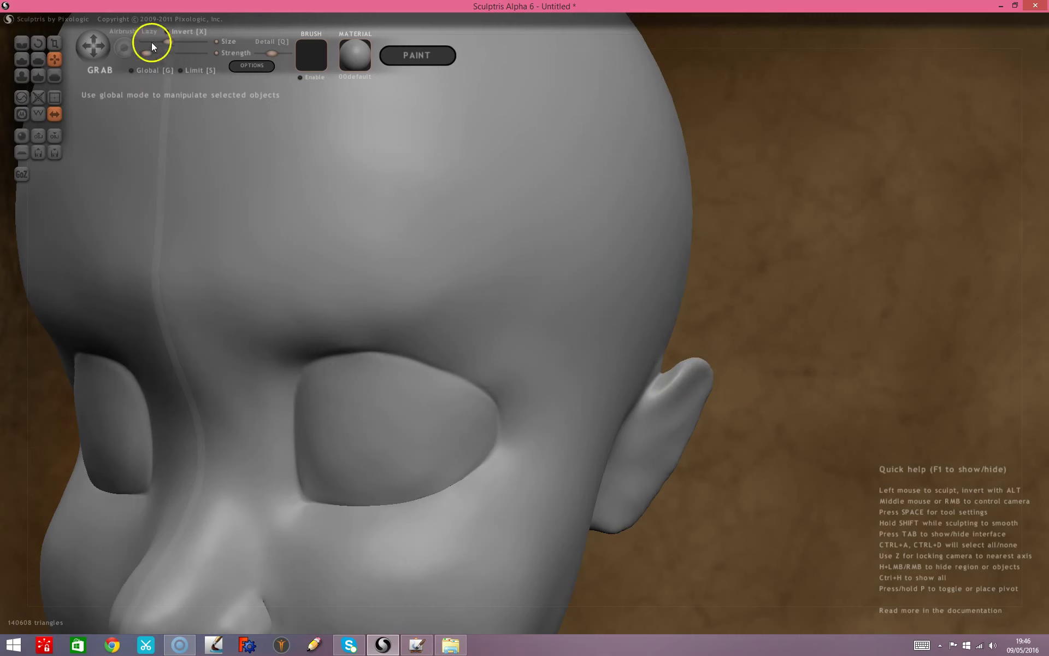
pyautogui.moveTo(152, 55); pyautogui.dragTo(167, 53)
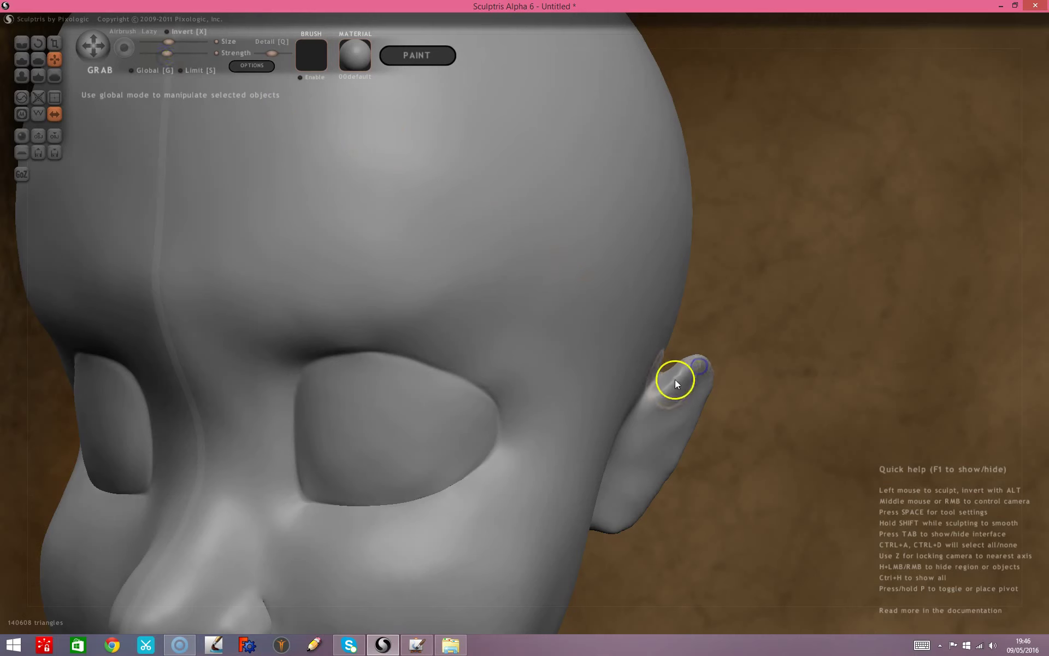
pyautogui.moveTo(660, 377)
pyautogui.mouseDown()
pyautogui.moveTo(668, 356)
pyautogui.moveTo(714, 344)
pyautogui.mouseUp()
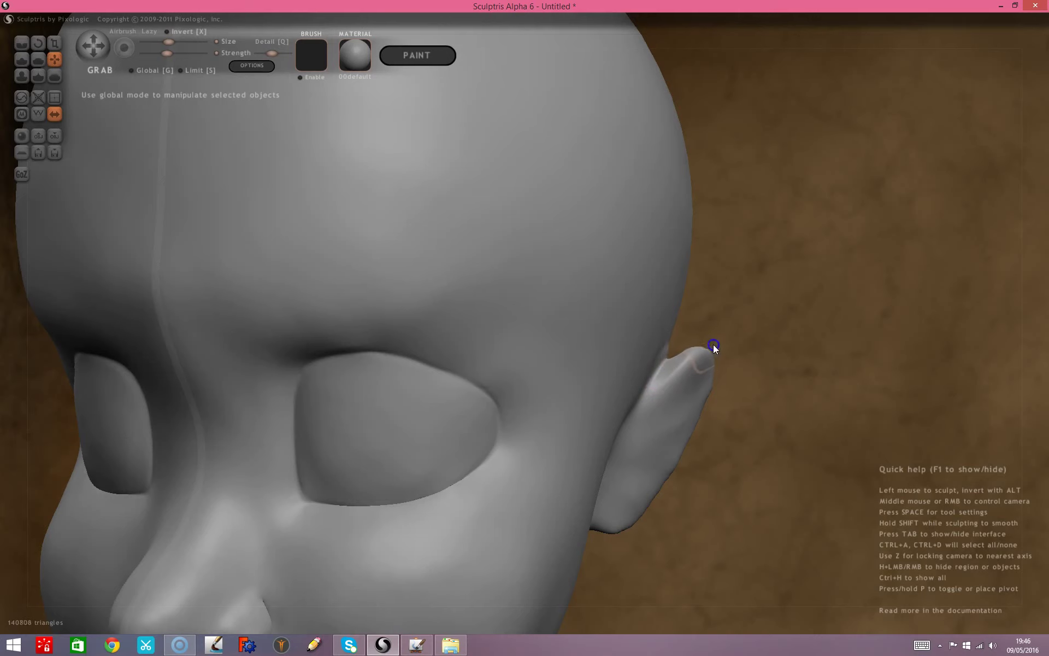
# Carve a groove into the ear and pull its tip into a longer point.
pyautogui.scroll(-3, 781, 407)
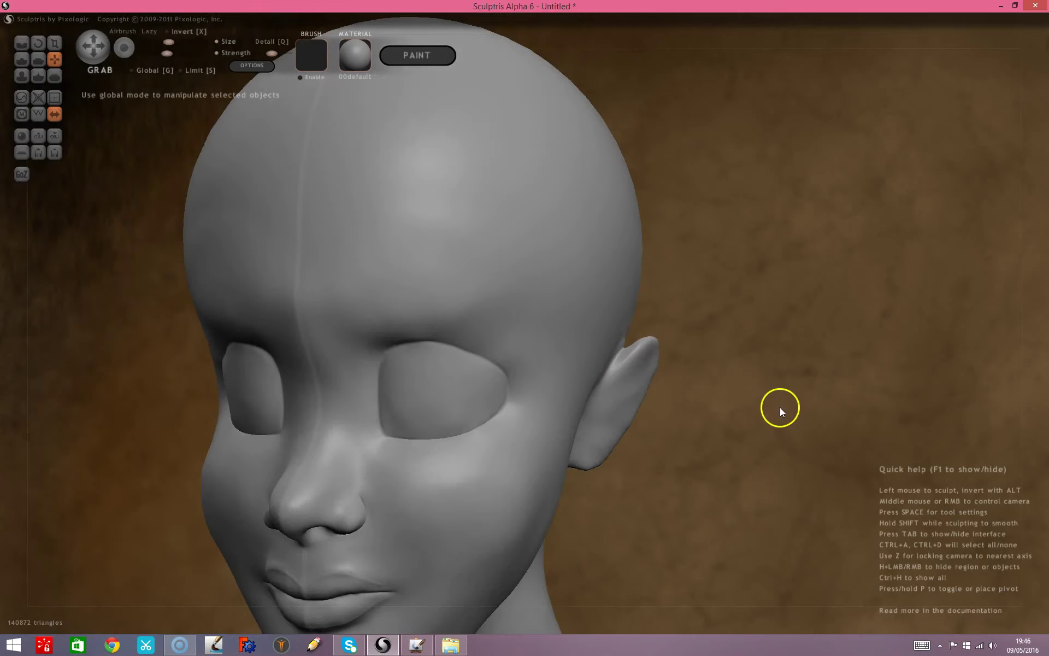
pyautogui.press('z')
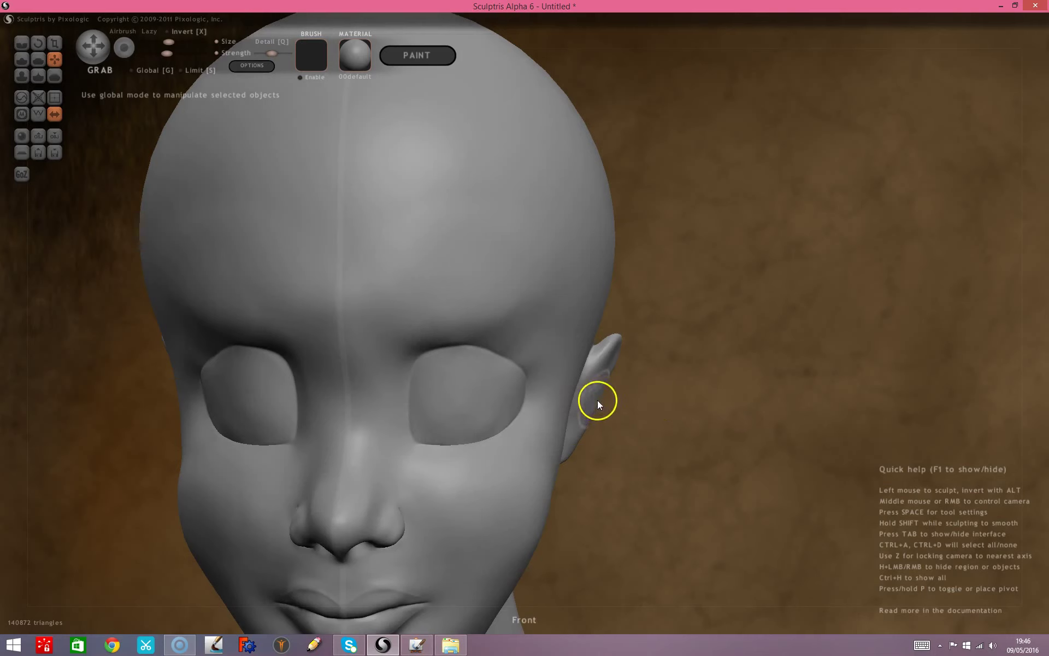
pyautogui.moveTo(604, 393); pyautogui.dragTo(600, 393, button='right')
pyautogui.moveTo(612, 393); pyautogui.dragTo(601, 391)
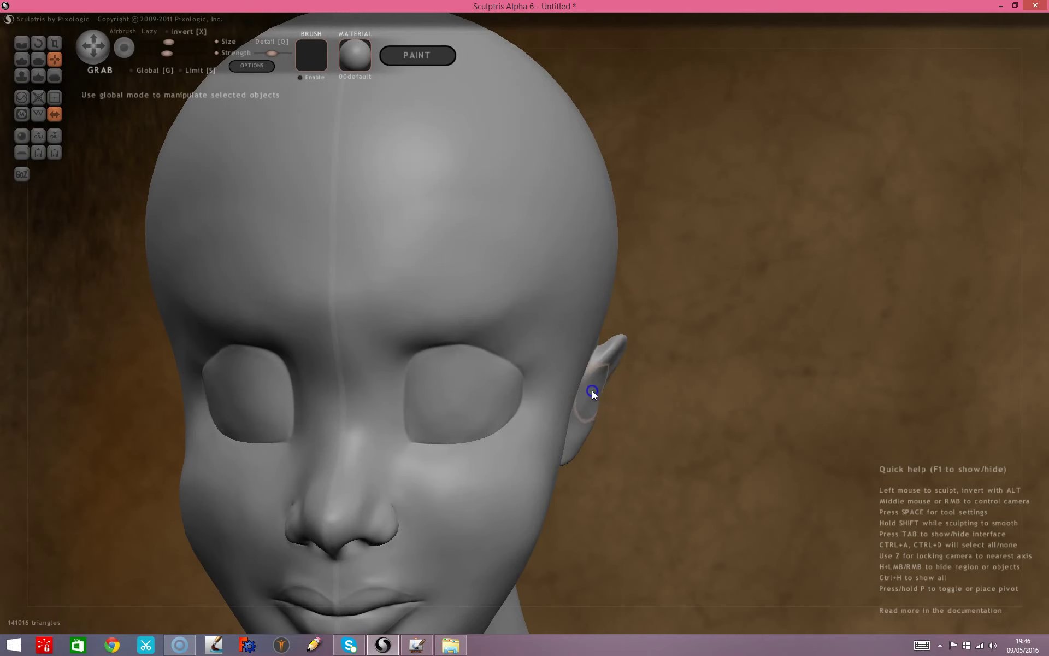
pyautogui.moveTo(608, 399)
pyautogui.mouseDown(button='right')
pyautogui.moveTo(637, 399)
pyautogui.moveTo(612, 406)
pyautogui.moveTo(638, 424)
pyautogui.mouseUp(button='right')
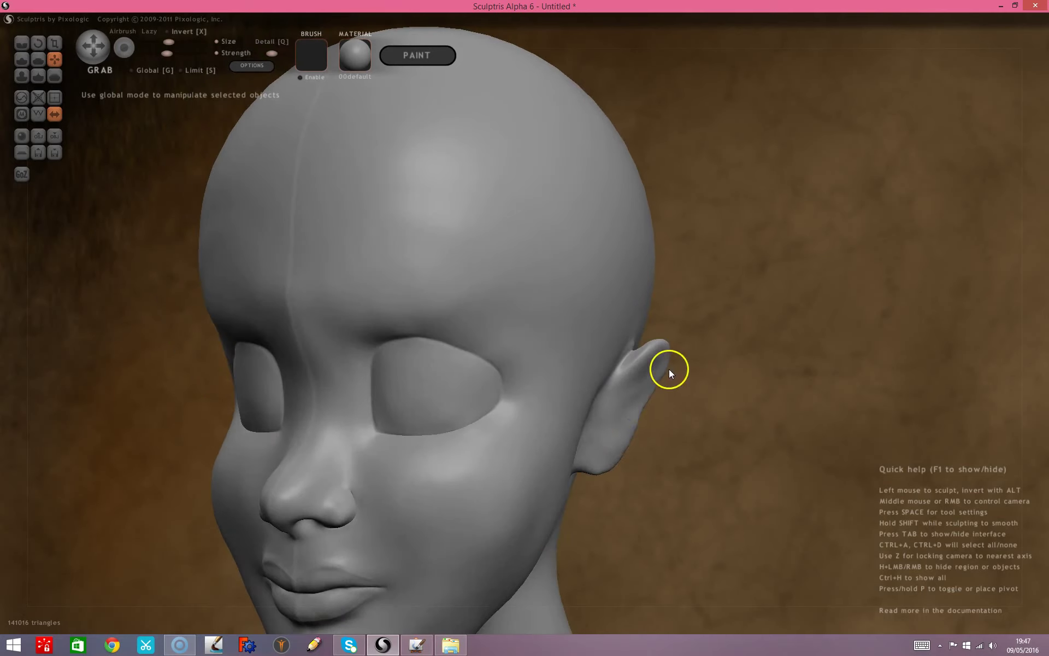
pyautogui.moveTo(668, 368); pyautogui.dragTo(657, 348)
pyautogui.moveTo(779, 422)
pyautogui.mouseDown(button='right')
pyautogui.moveTo(537, 423)
pyautogui.moveTo(623, 429)
pyautogui.moveTo(653, 416)
pyautogui.mouseUp(button='right')
pyautogui.moveTo(560, 489); pyautogui.dragTo(763, 487, button='right')
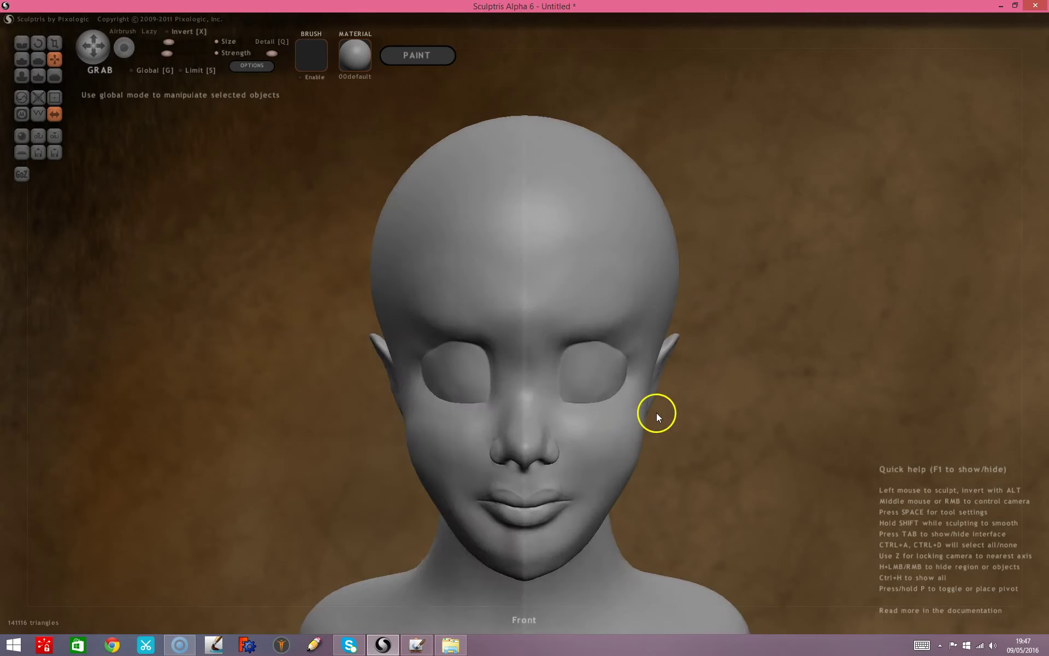
# Try the RedWax and material5 materials on the bust.
pyautogui.scroll(-2, 722, 420)
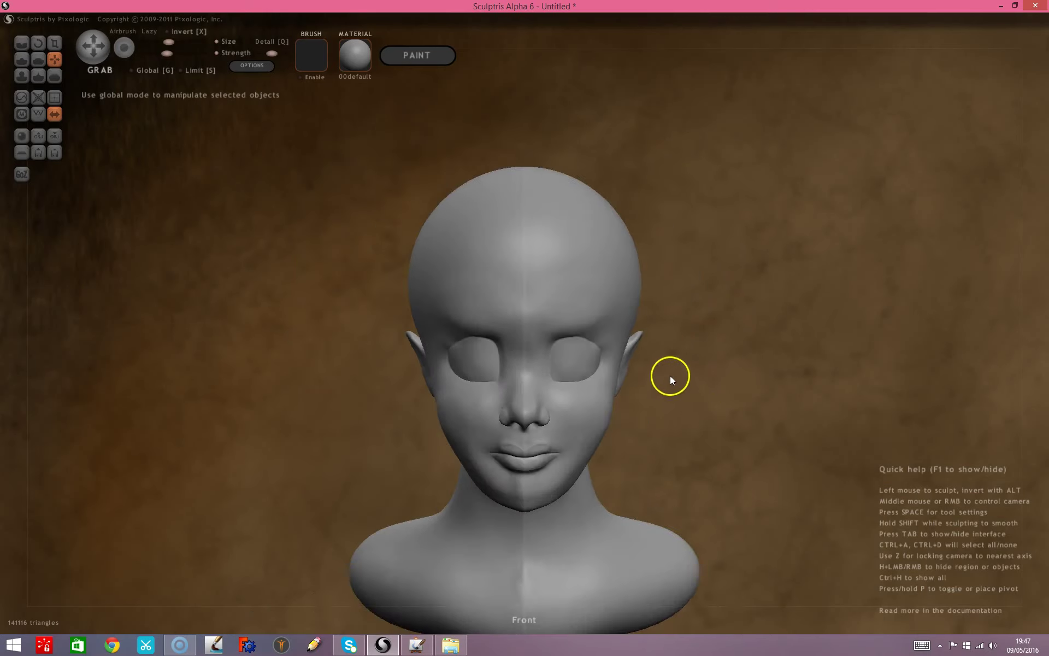
pyautogui.scroll(-2, 662, 419)
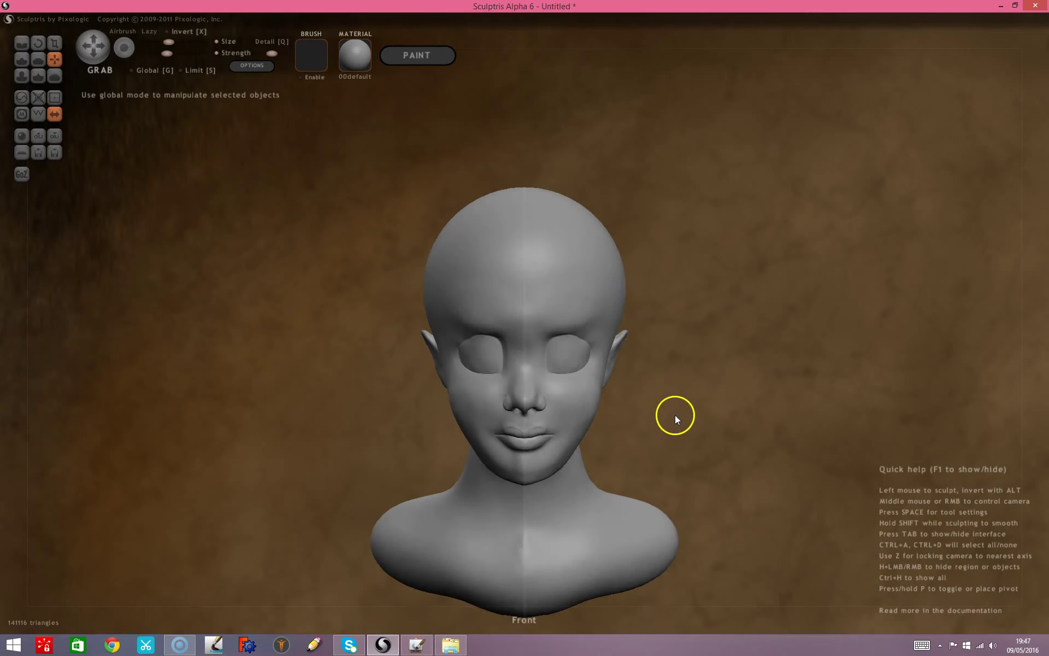
pyautogui.click(358, 52)
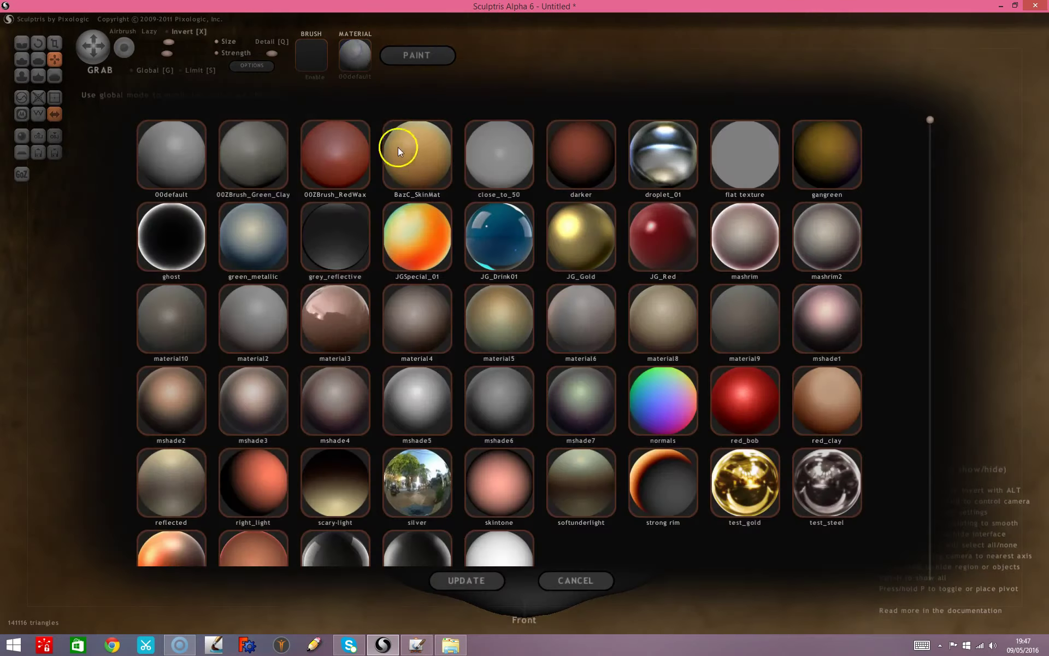
pyautogui.click(342, 149)
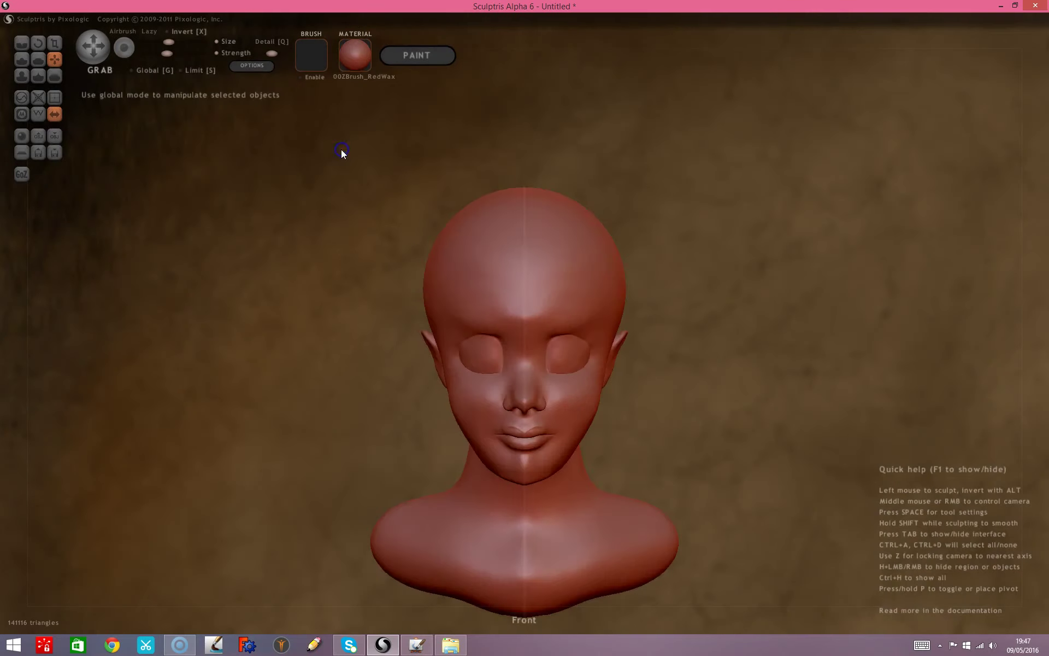
pyautogui.click(360, 64)
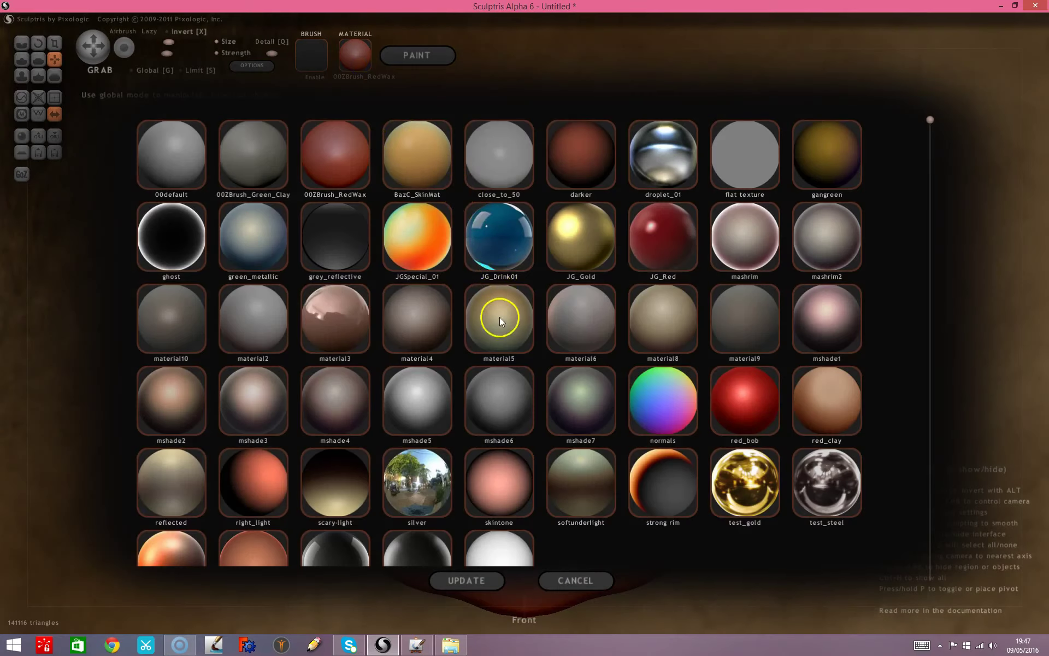
pyautogui.click(499, 317)
# Try flat texture and 00default, then settle on the grey material2.
pyautogui.click(361, 57)
pyautogui.click(742, 153)
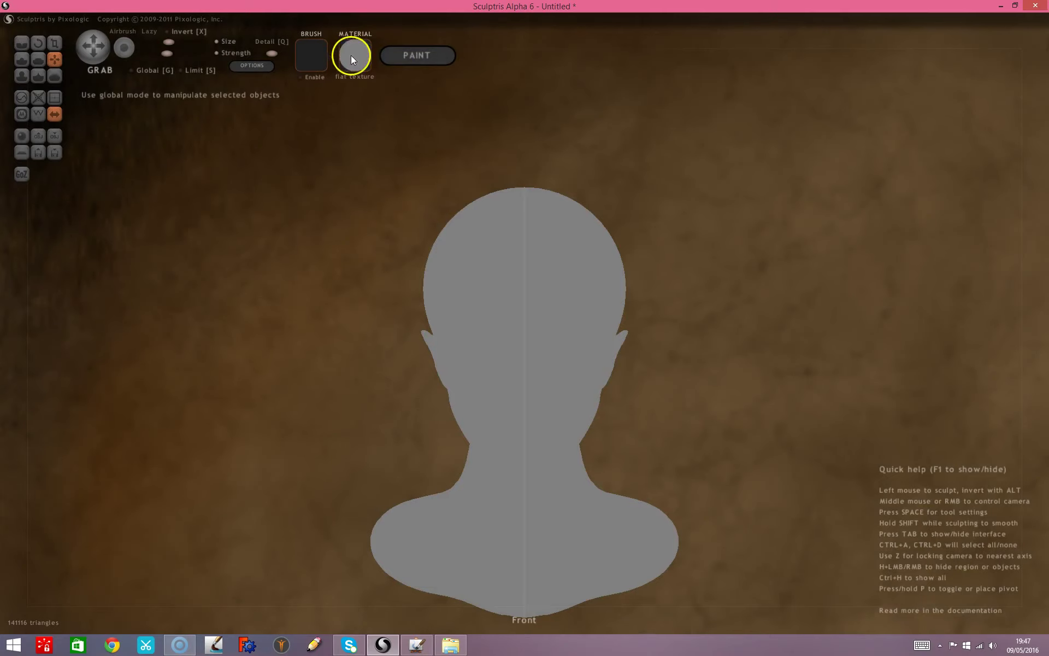
pyautogui.click(352, 55)
pyautogui.click(193, 159)
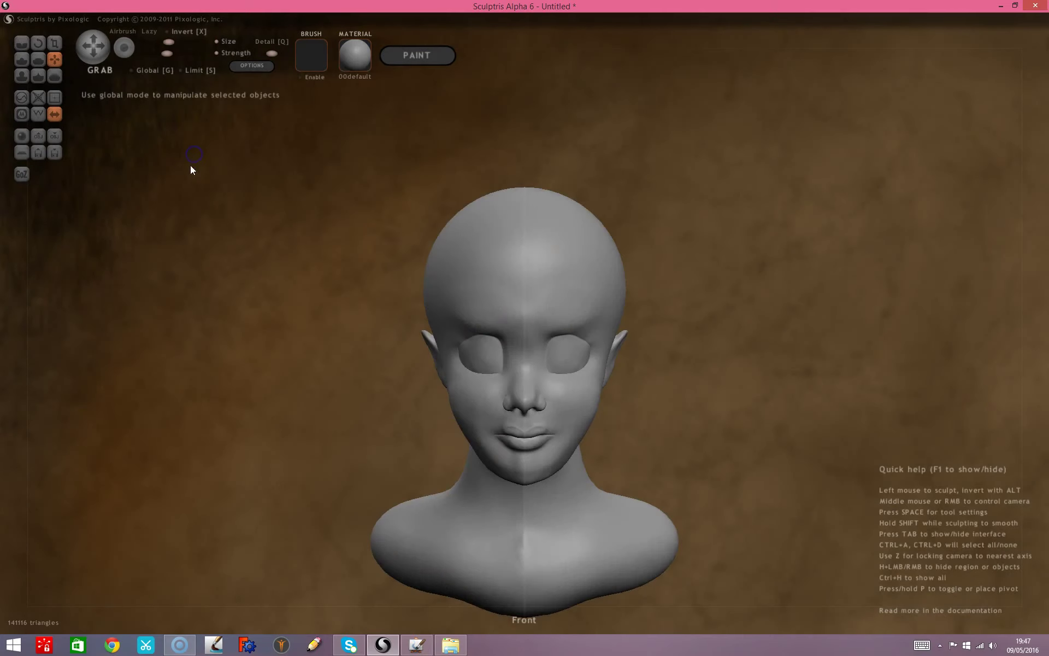
pyautogui.click(338, 61)
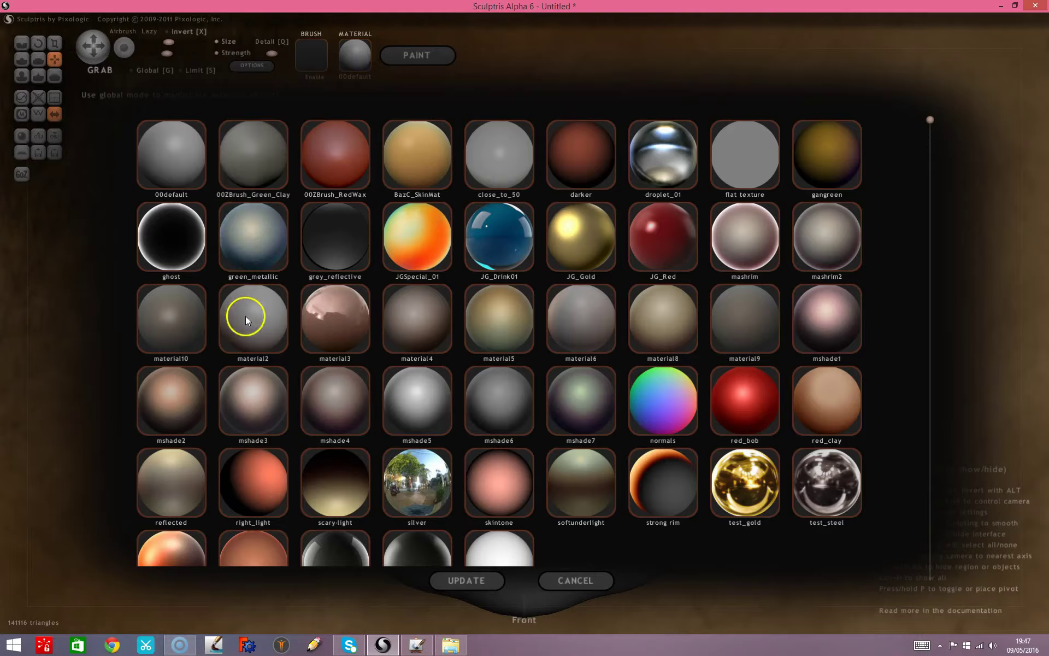
pyautogui.click(245, 320)
pyautogui.scroll(5, 773, 446)
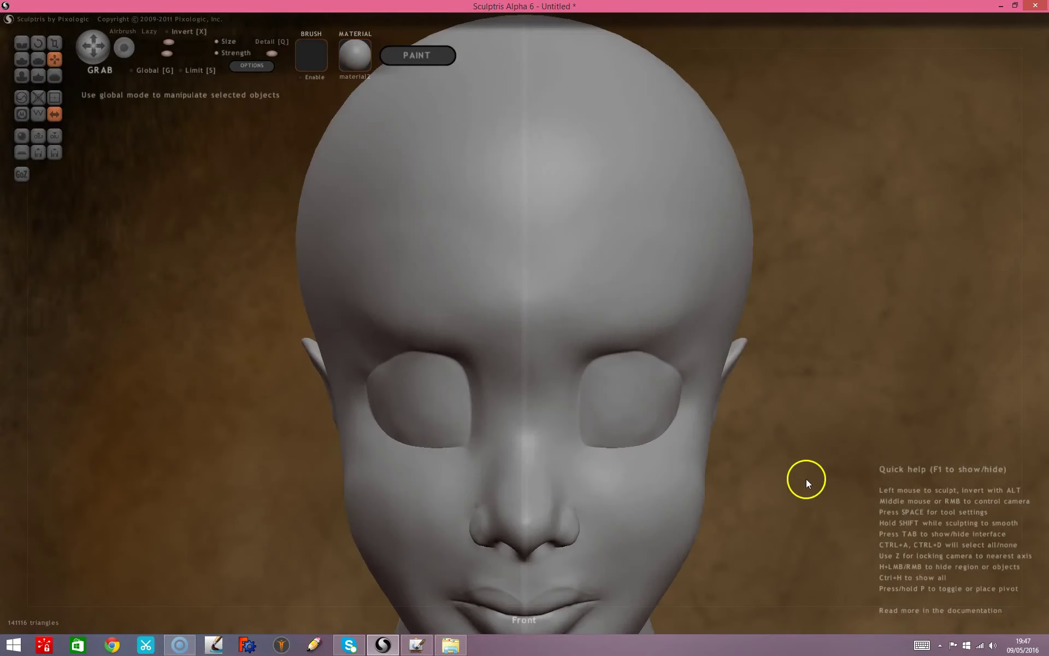
# Pull a lobe out of the bottom of the ear from a three-quarter view.
pyautogui.moveTo(806, 482); pyautogui.dragTo(755, 460)
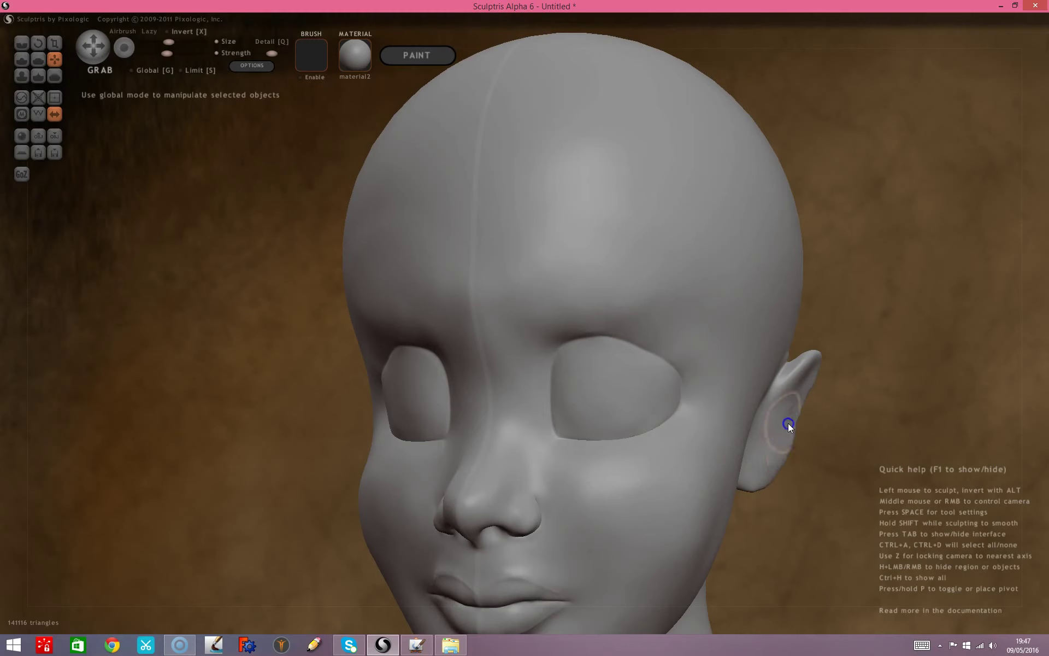
pyautogui.moveTo(796, 480); pyautogui.dragTo(767, 486)
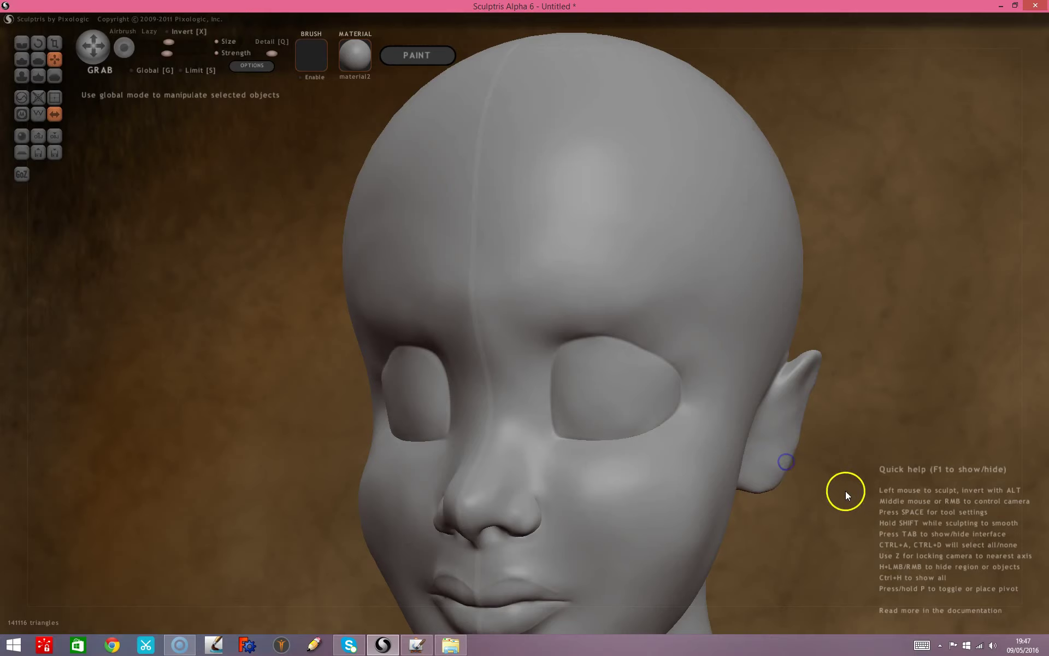
pyautogui.moveTo(845, 491); pyautogui.dragTo(667, 478)
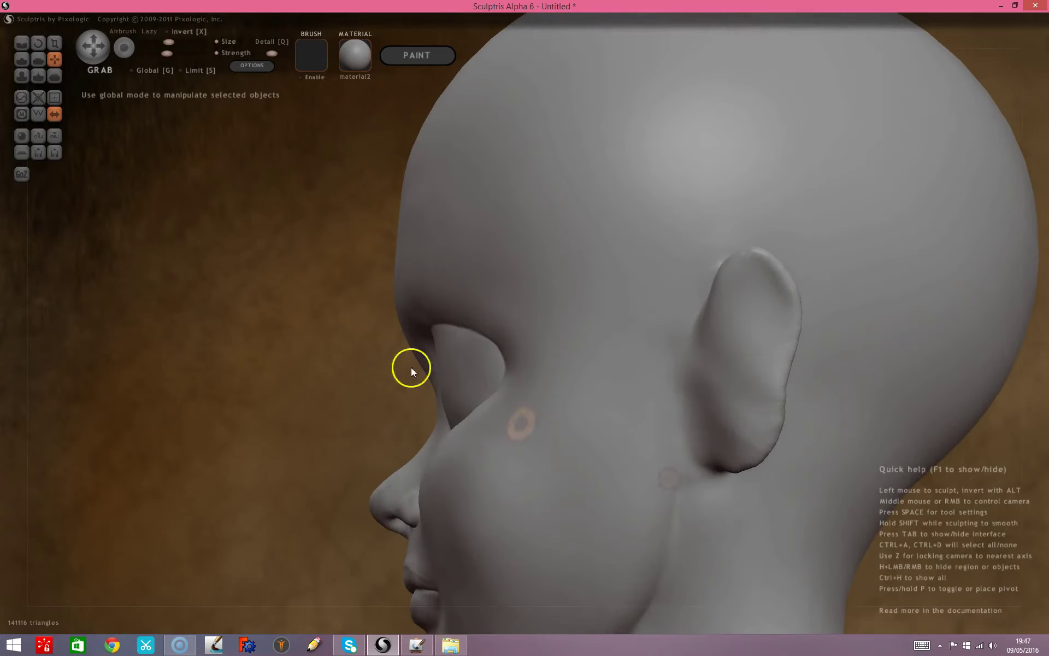
pyautogui.moveTo(411, 367); pyautogui.dragTo(312, 287)
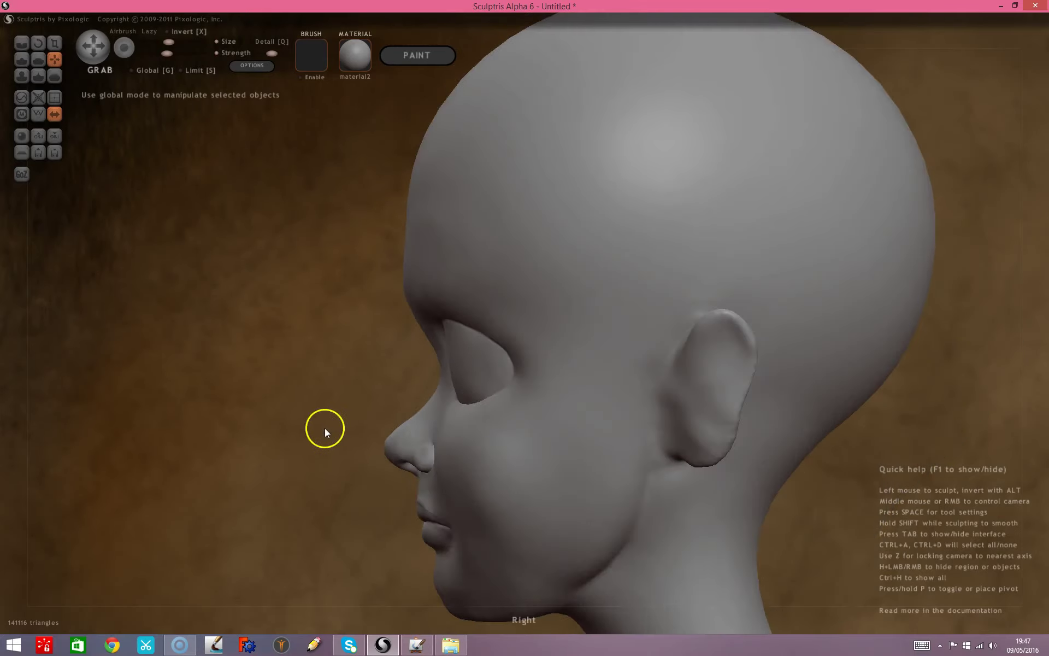
pyautogui.scroll(-2, 328, 425)
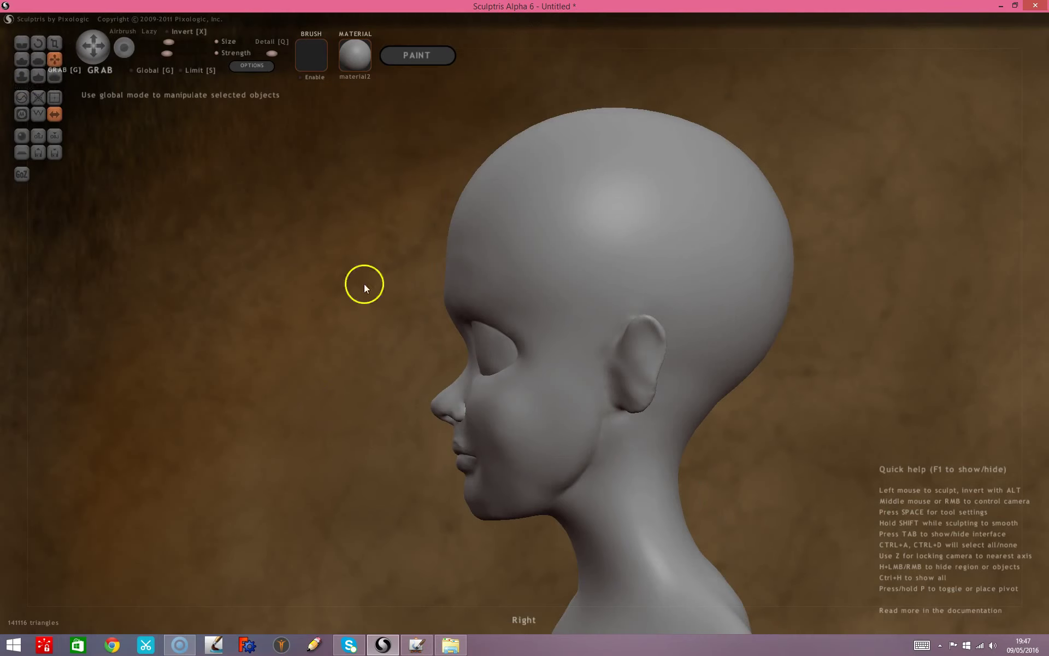
# With a smaller Grab brush, lift the top of the ear up and outward.
pyautogui.press('space')
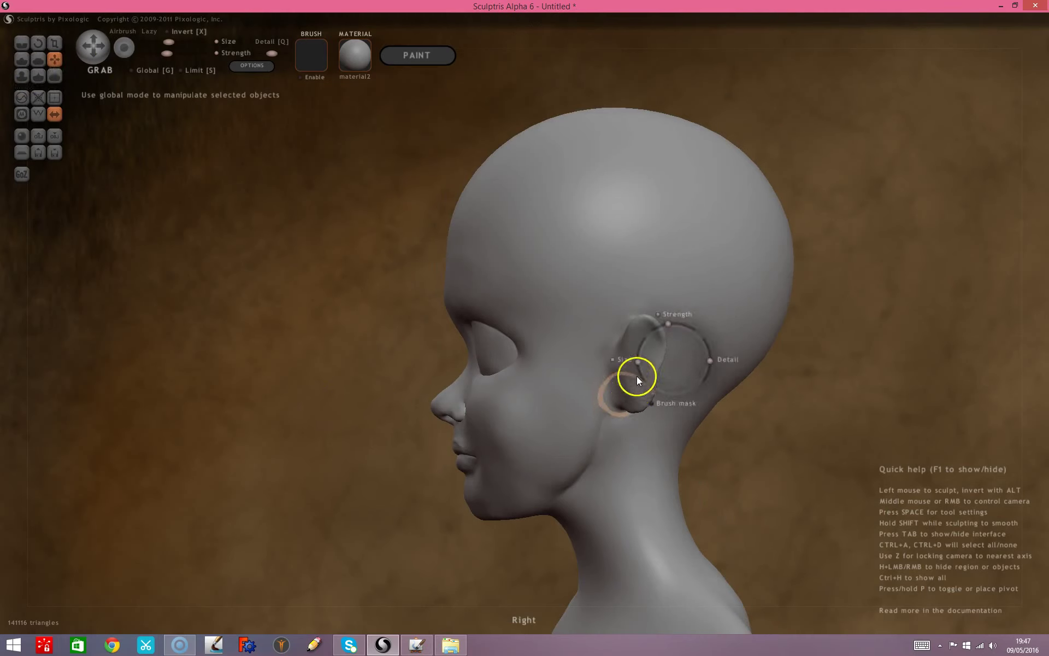
pyautogui.moveTo(634, 361); pyautogui.dragTo(620, 408)
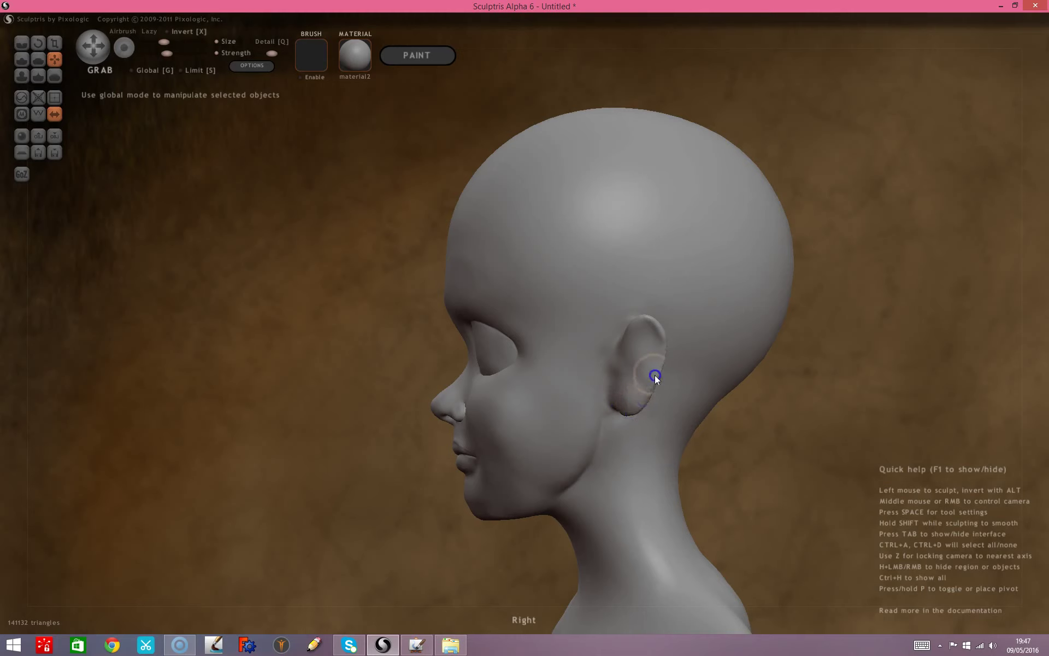
pyautogui.moveTo(660, 332)
pyautogui.mouseDown()
pyautogui.moveTo(664, 322)
pyautogui.moveTo(658, 372)
pyautogui.mouseUp()
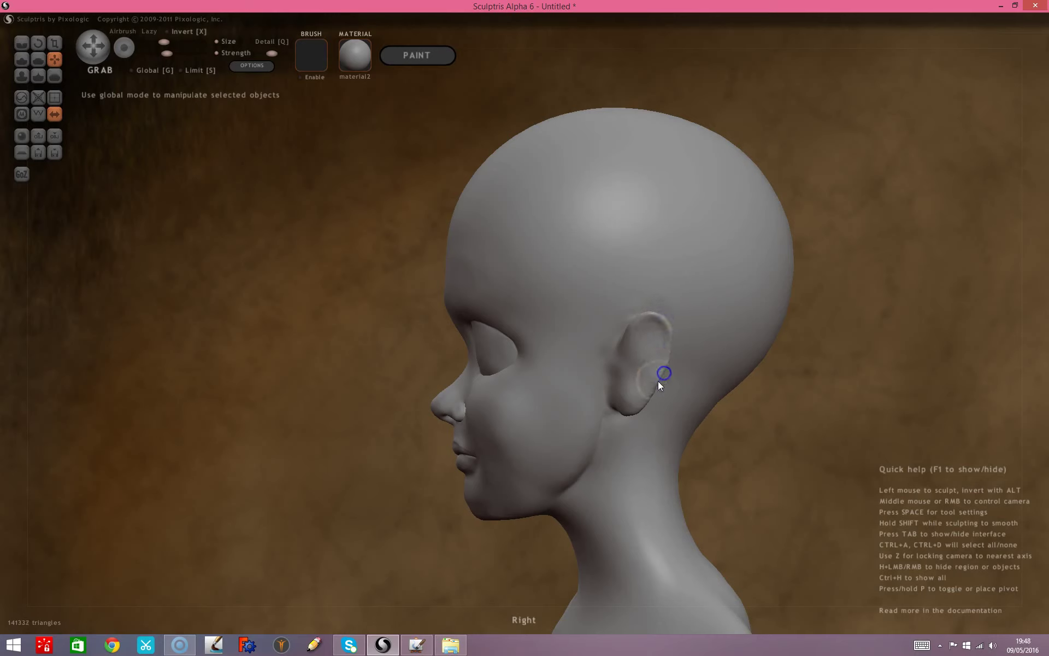
pyautogui.click(27, 76)
pyautogui.click(172, 47)
# Invert the Inflate brush and recess the inside of the ear.
pyautogui.click(167, 33)
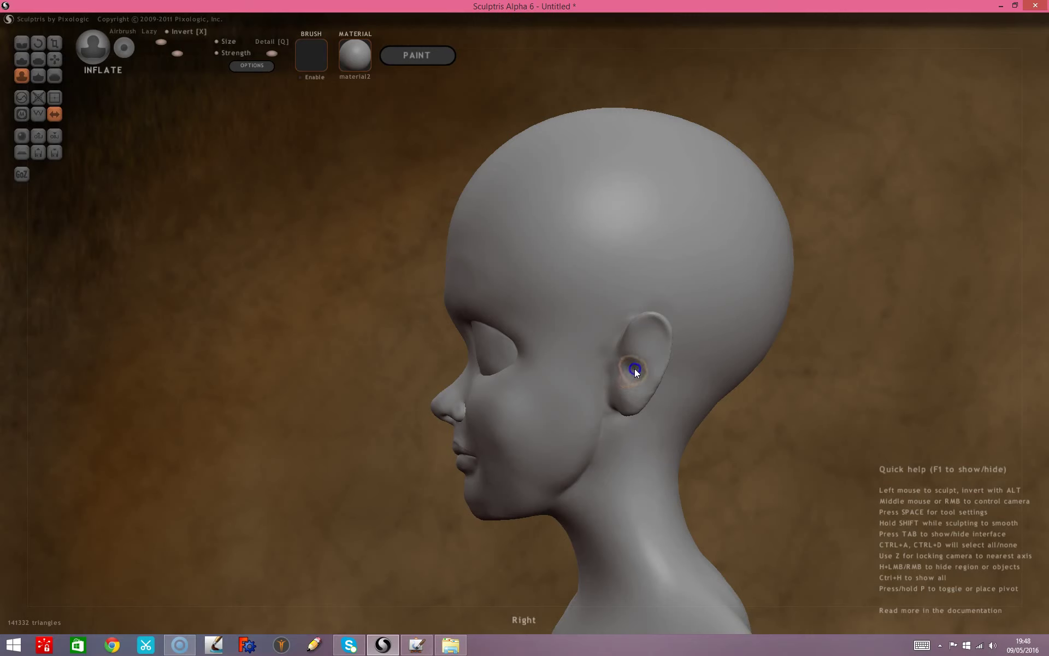
pyautogui.moveTo(629, 383); pyautogui.dragTo(637, 368)
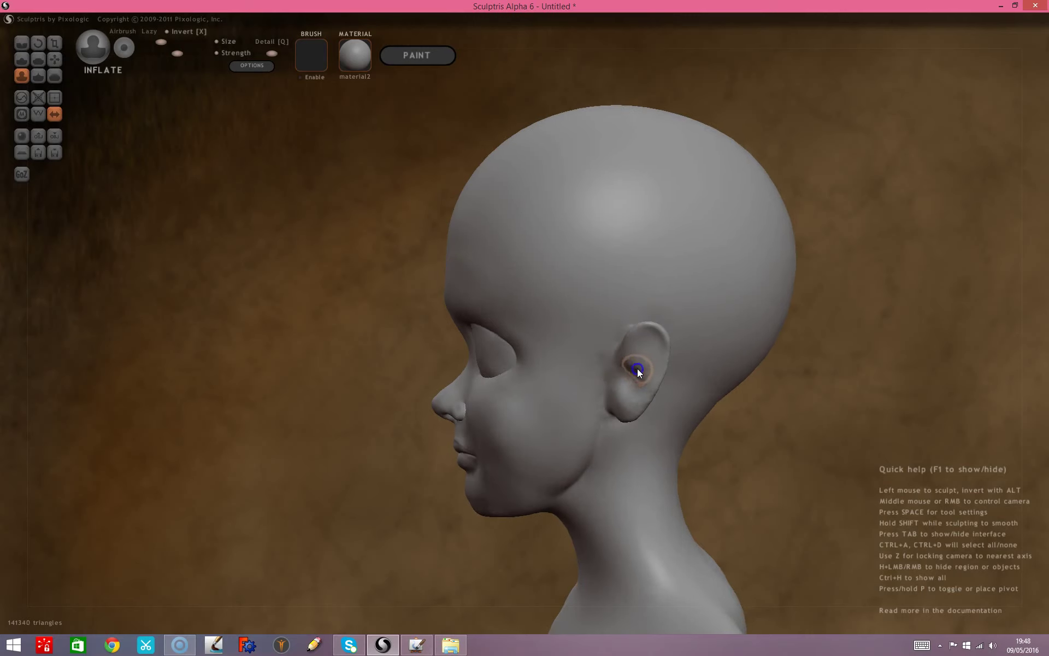
pyautogui.moveTo(767, 459); pyautogui.dragTo(792, 400)
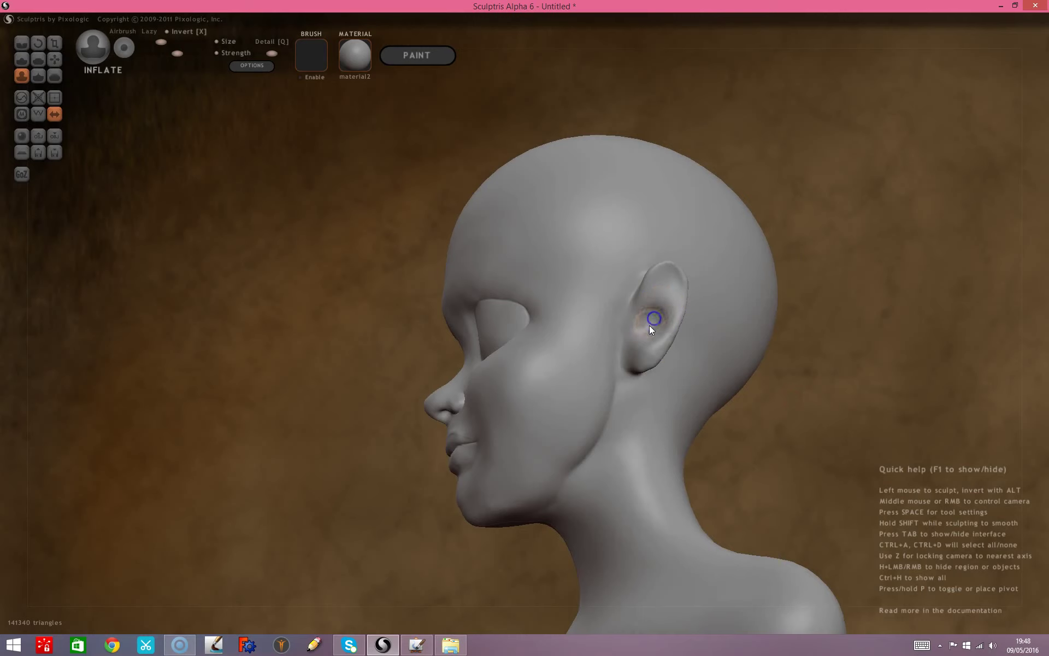
pyautogui.moveTo(649, 325); pyautogui.dragTo(642, 323)
pyautogui.moveTo(798, 357)
pyautogui.mouseDown()
pyautogui.moveTo(812, 381)
pyautogui.moveTo(657, 425)
pyautogui.moveTo(672, 433)
pyautogui.moveTo(631, 435)
pyautogui.moveTo(571, 405)
pyautogui.mouseUp()
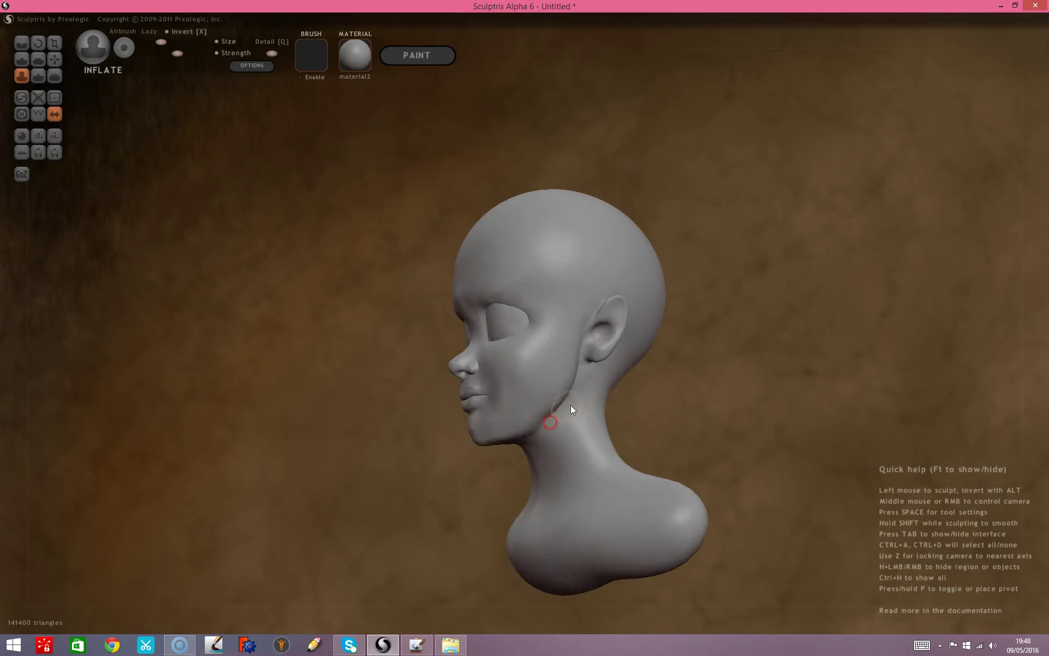
pyautogui.scroll(5, 570, 409)
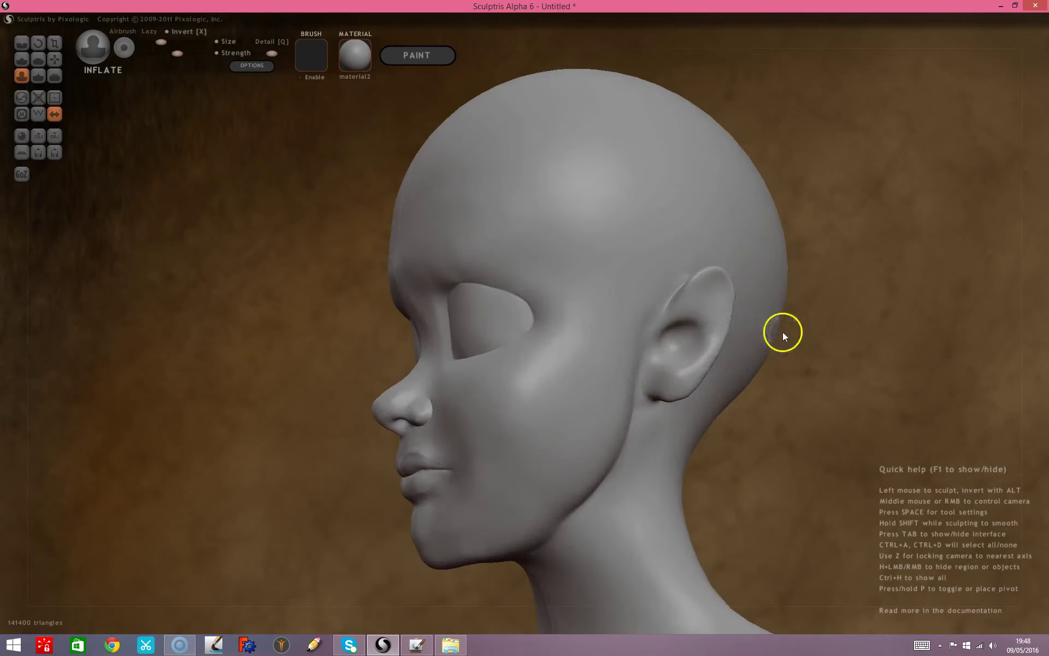
pyautogui.moveTo(782, 332); pyautogui.dragTo(739, 351)
# With a slightly resized brush, recess the upper ear and shape the cheek in front and below.
pyautogui.press('space')
pyautogui.moveTo(449, 242); pyautogui.dragTo(450, 250)
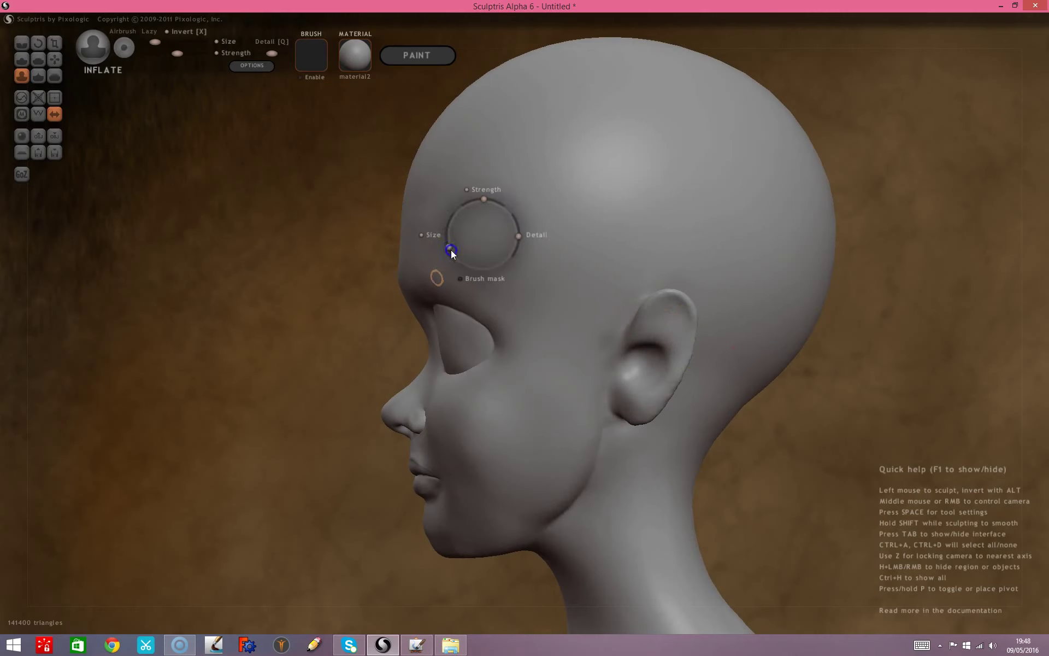
pyautogui.moveTo(680, 315)
pyautogui.mouseDown()
pyautogui.moveTo(640, 336)
pyautogui.moveTo(653, 311)
pyautogui.moveTo(677, 307)
pyautogui.moveTo(642, 347)
pyautogui.mouseUp()
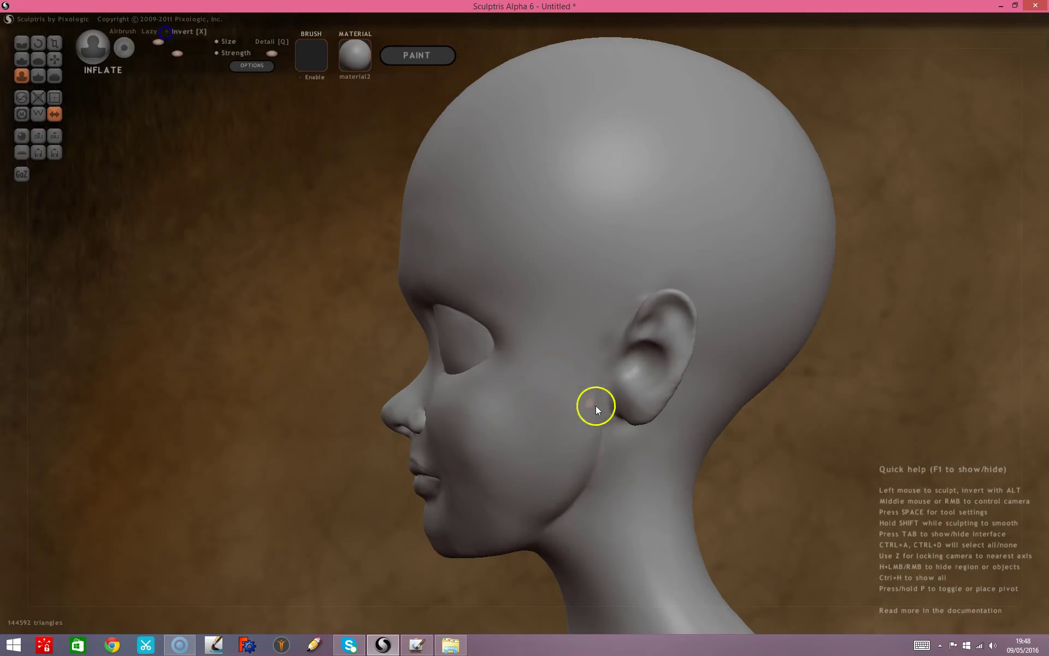
pyautogui.moveTo(612, 356); pyautogui.dragTo(605, 433)
pyautogui.click(605, 381)
pyautogui.click(54, 76)
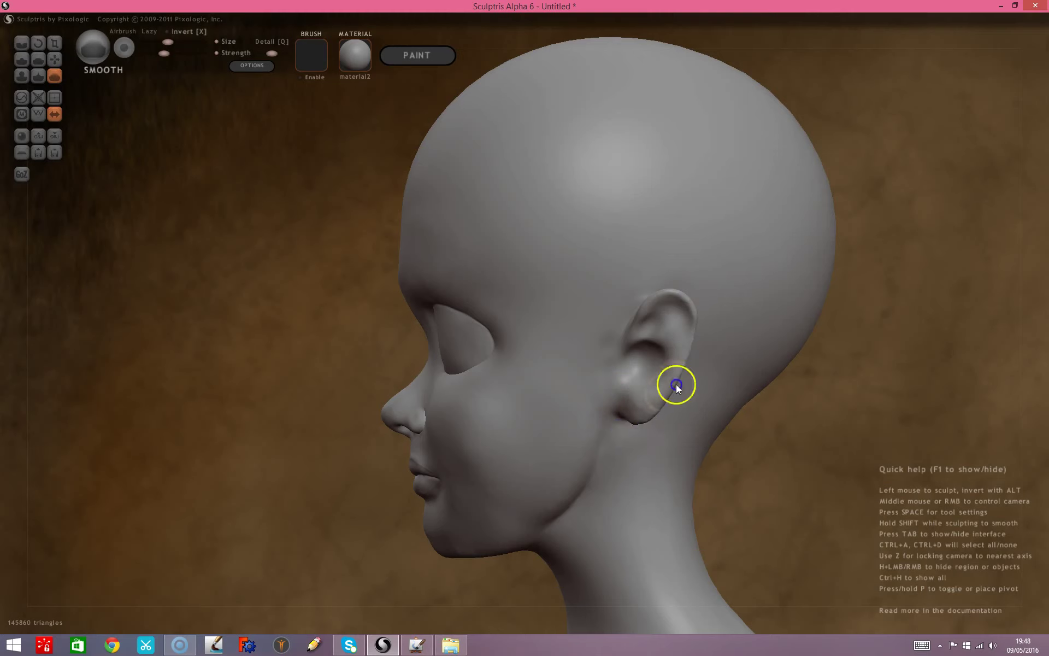
# Inflate the ear rim from the top, down the back, into the lobe.
pyautogui.click(21, 76)
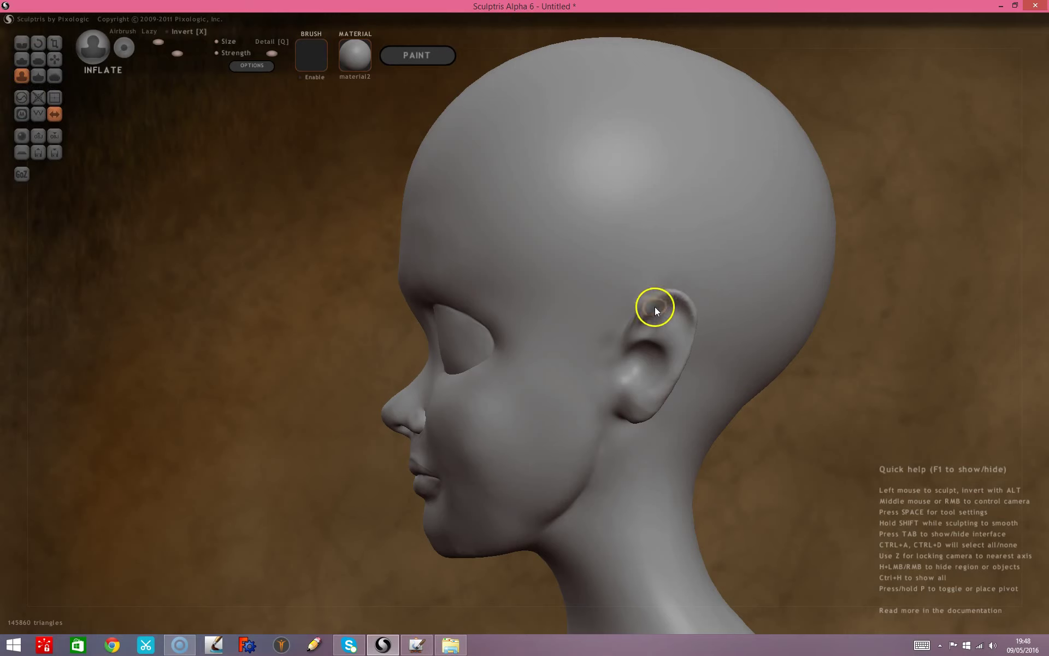
pyautogui.moveTo(661, 300)
pyautogui.mouseDown()
pyautogui.moveTo(701, 329)
pyautogui.moveTo(687, 308)
pyautogui.moveTo(689, 351)
pyautogui.moveTo(653, 424)
pyautogui.mouseUp()
pyautogui.moveTo(880, 429); pyautogui.dragTo(772, 415)
pyautogui.moveTo(551, 316); pyautogui.dragTo(526, 424)
pyautogui.moveTo(321, 327); pyautogui.dragTo(561, 344)
pyautogui.moveTo(631, 364)
pyautogui.mouseDown()
pyautogui.moveTo(620, 383)
pyautogui.moveTo(610, 373)
pyautogui.mouseUp()
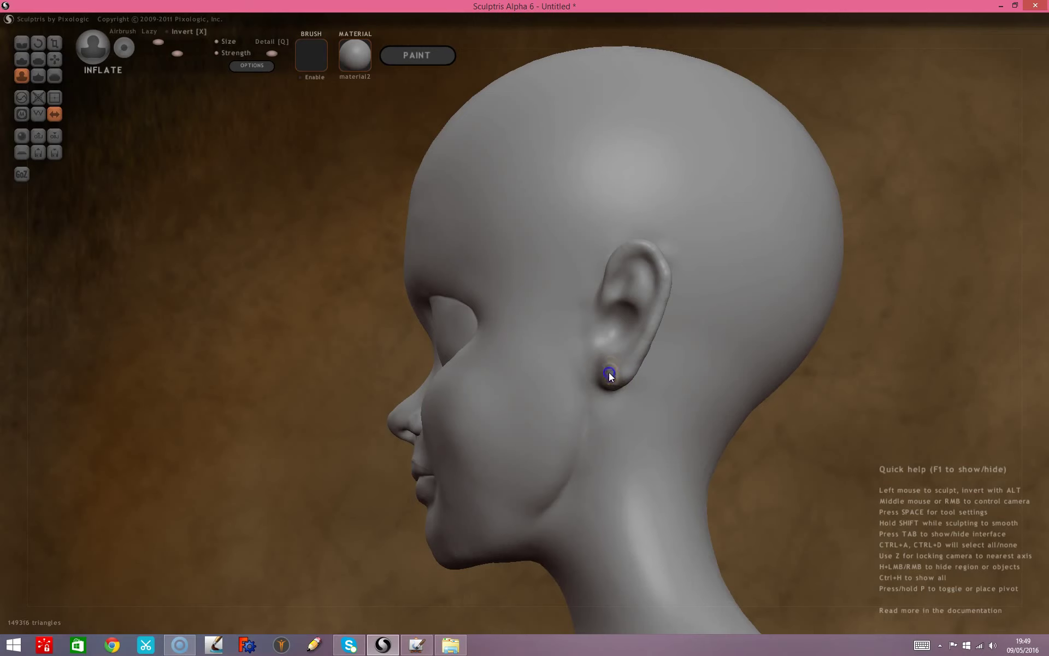
pyautogui.moveTo(627, 252); pyautogui.dragTo(615, 273)
# Smooth the ear with a smaller Smooth brush.
pyautogui.click(55, 75)
pyautogui.moveTo(113, 161); pyautogui.dragTo(239, 294)
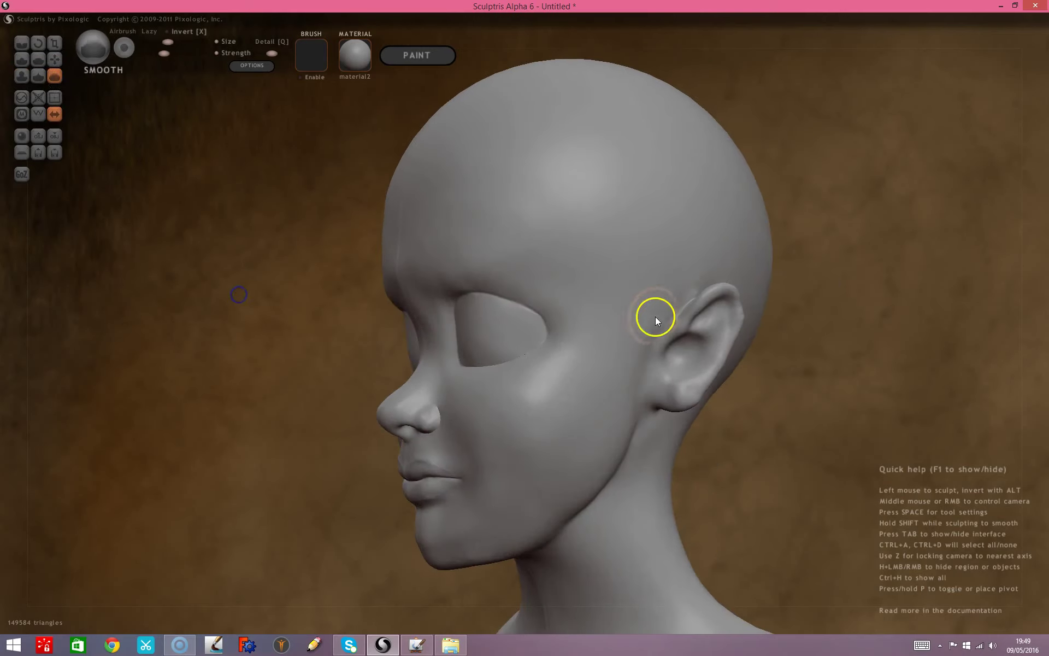
pyautogui.press('space')
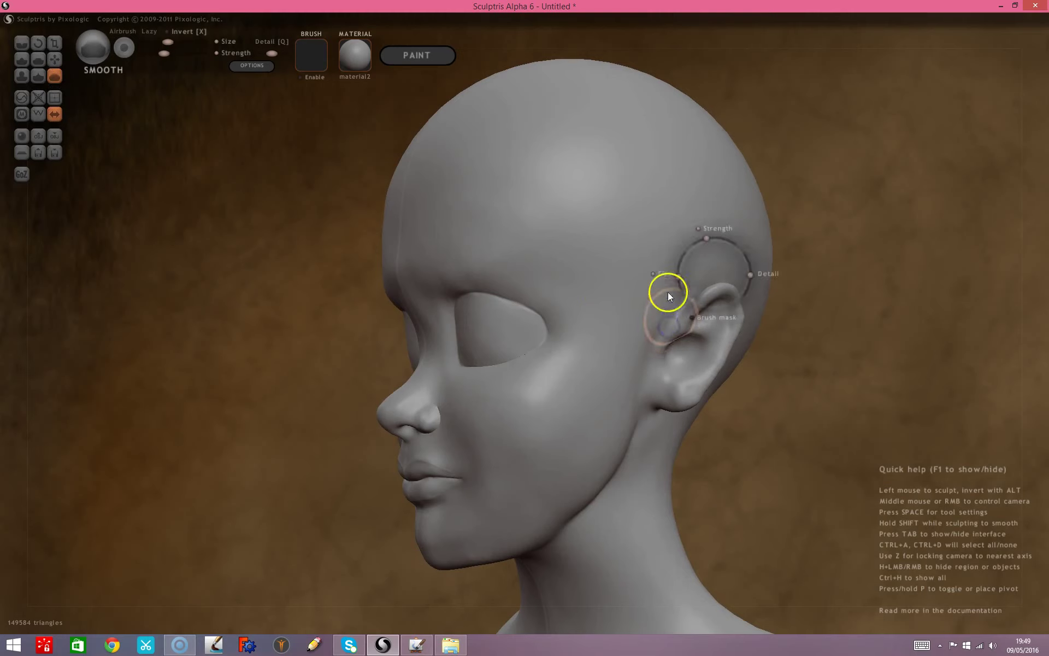
pyautogui.moveTo(675, 273)
pyautogui.mouseDown()
pyautogui.moveTo(673, 321)
pyautogui.moveTo(640, 335)
pyautogui.moveTo(690, 311)
pyautogui.moveTo(621, 383)
pyautogui.mouseUp()
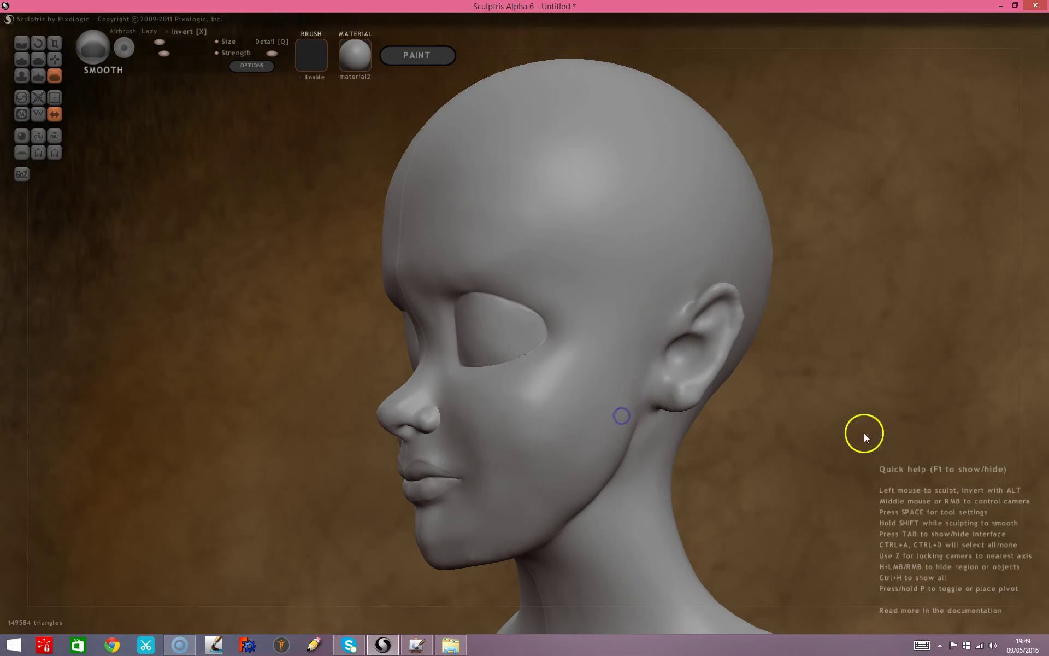
pyautogui.moveTo(864, 433); pyautogui.dragTo(683, 403)
# With a smaller Inflate brush, sculpt finer folds inside the ear's inner bowl.
pyautogui.click(23, 78)
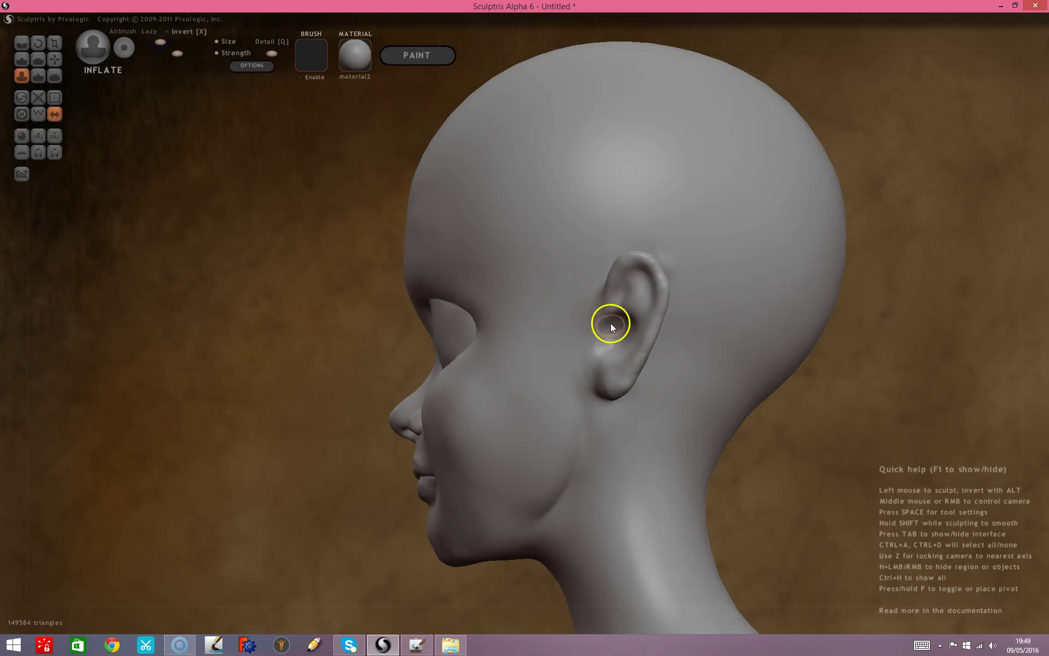
pyautogui.press('space')
pyautogui.press('space')
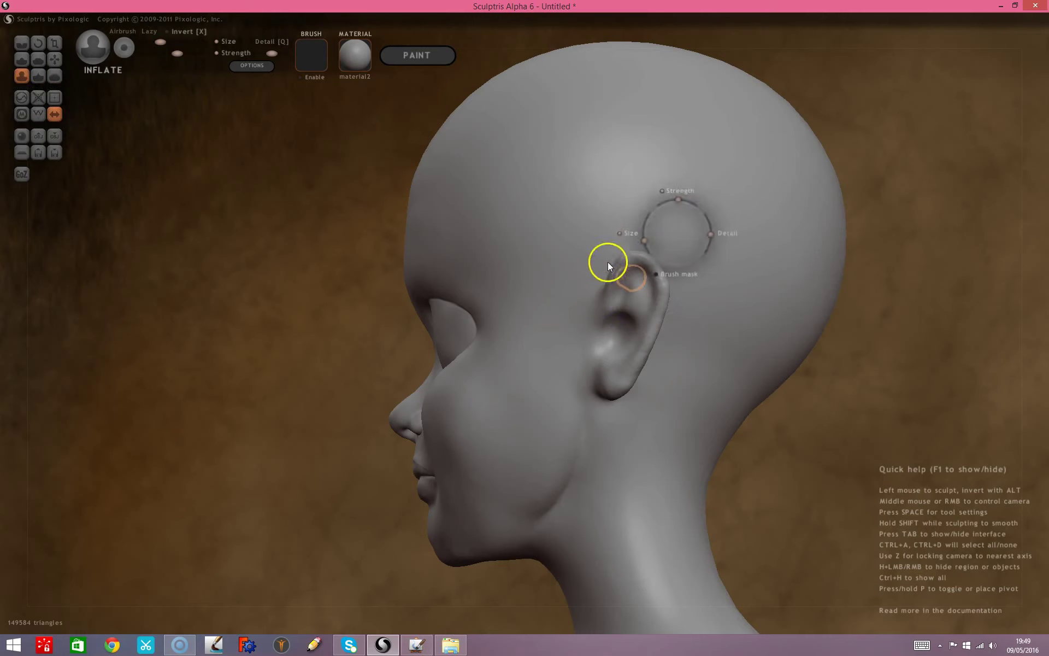
pyautogui.moveTo(642, 241); pyautogui.dragTo(642, 246)
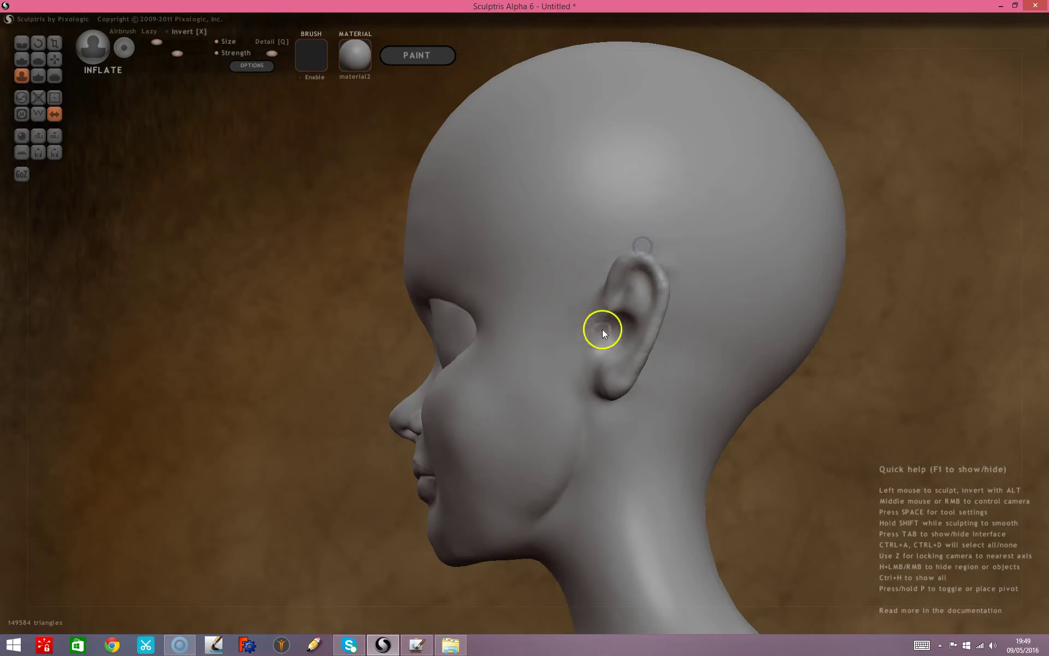
pyautogui.moveTo(613, 328); pyautogui.dragTo(611, 340)
pyautogui.moveTo(609, 333)
pyautogui.keyDown('alt'); pyautogui.mouseDown()
pyautogui.moveTo(609, 320)
pyautogui.moveTo(607, 356)
pyautogui.moveTo(616, 333)
pyautogui.moveTo(589, 333)
pyautogui.mouseUp(); pyautogui.keyUp('alt')
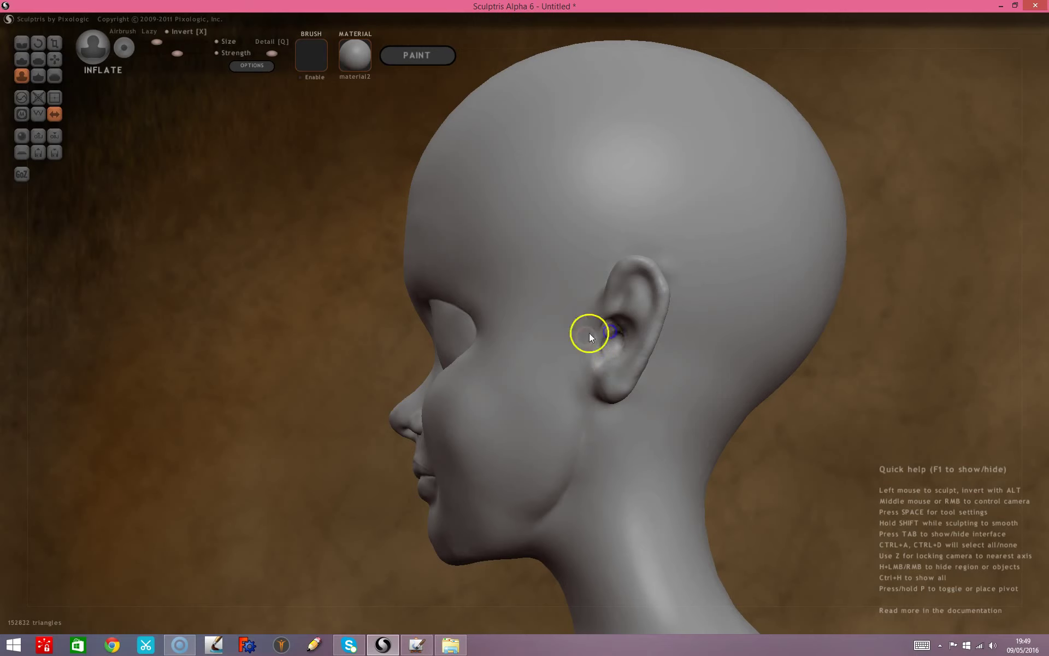
pyautogui.click(53, 75)
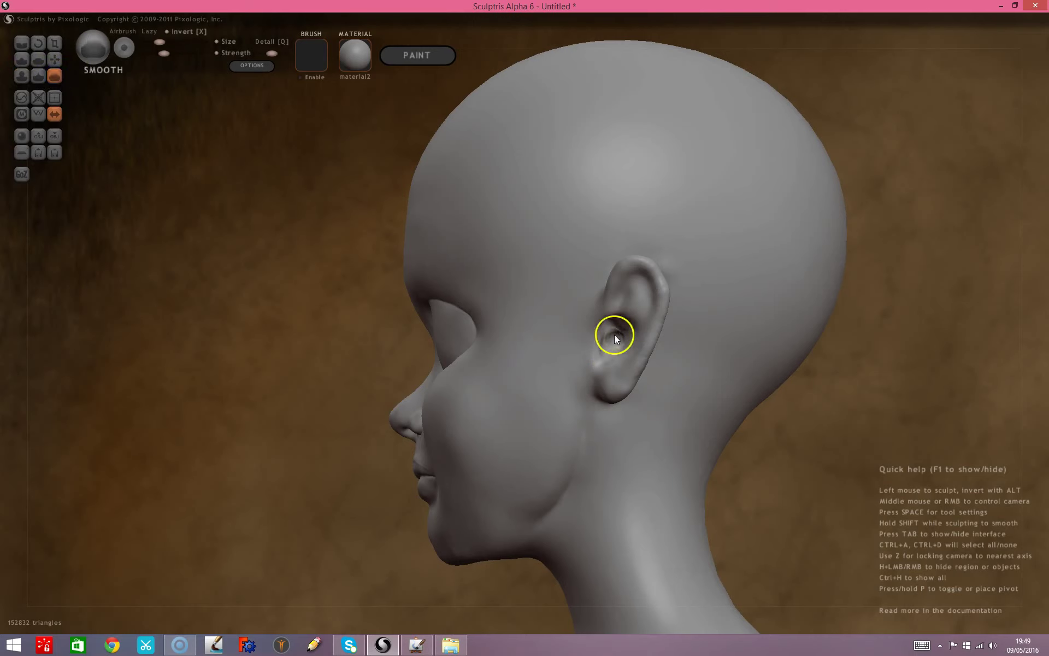
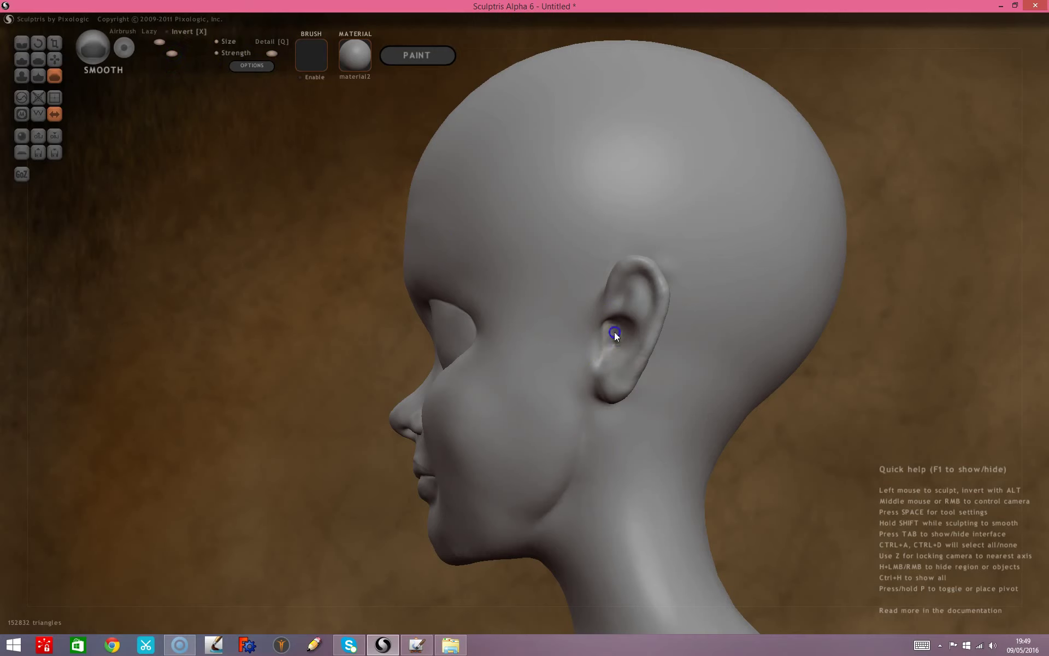
# Inflate the earlobe and the cheek below the ear, blending the marks beside it.
pyautogui.scroll(-2, 791, 363)
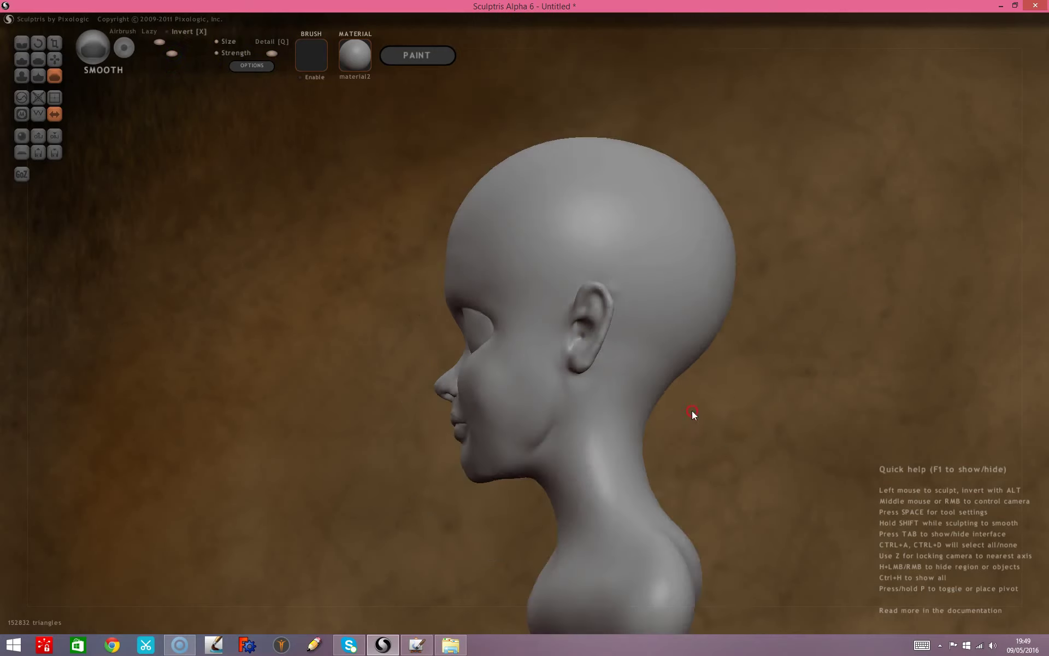
pyautogui.moveTo(692, 411); pyautogui.dragTo(790, 419, button='right')
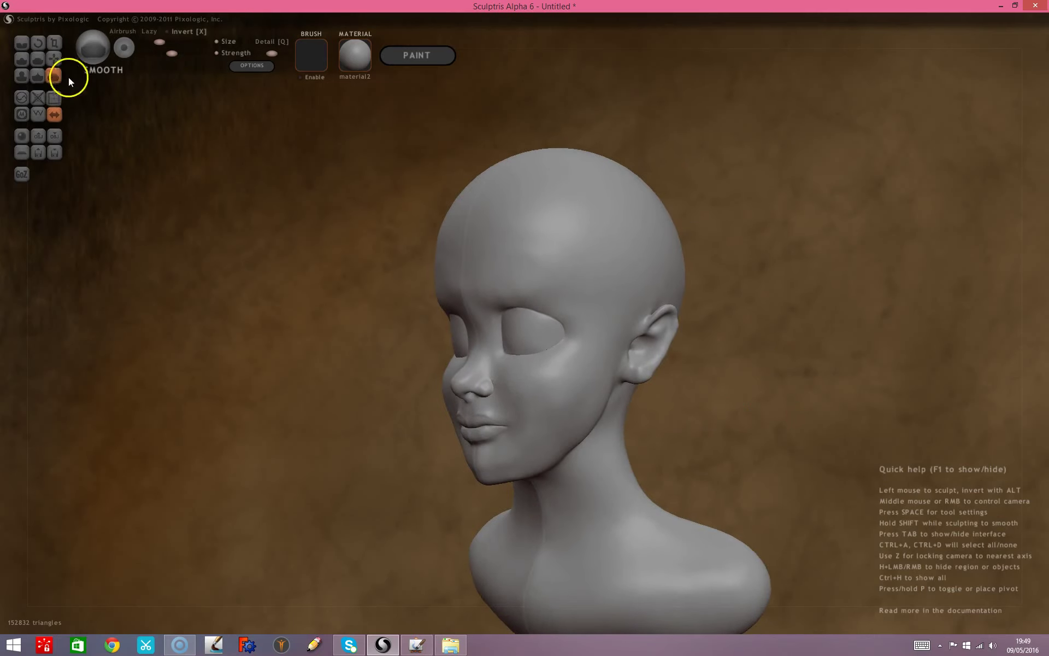
pyautogui.click(22, 75)
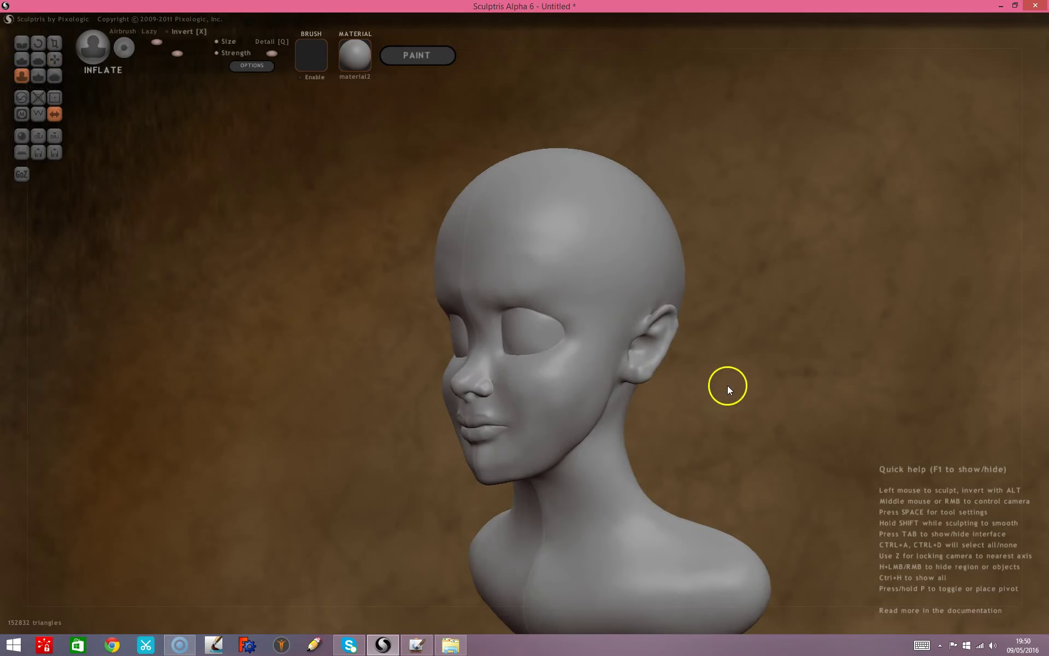
pyautogui.scroll(2, 728, 390)
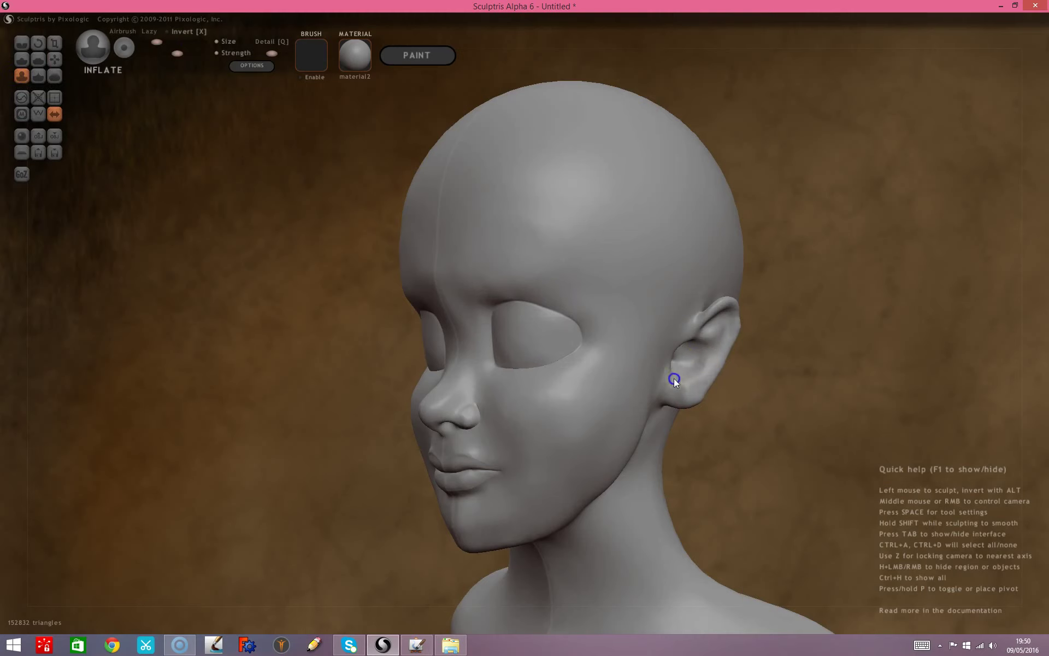
pyautogui.click(674, 379)
pyautogui.moveTo(671, 374)
pyautogui.mouseDown()
pyautogui.moveTo(654, 372)
pyautogui.moveTo(705, 319)
pyautogui.moveTo(658, 377)
pyautogui.moveTo(674, 350)
pyautogui.moveTo(660, 383)
pyautogui.moveTo(679, 405)
pyautogui.mouseUp()
pyautogui.moveTo(823, 477)
pyautogui.mouseDown()
pyautogui.moveTo(929, 461)
pyautogui.moveTo(847, 458)
pyautogui.moveTo(794, 434)
pyautogui.mouseUp()
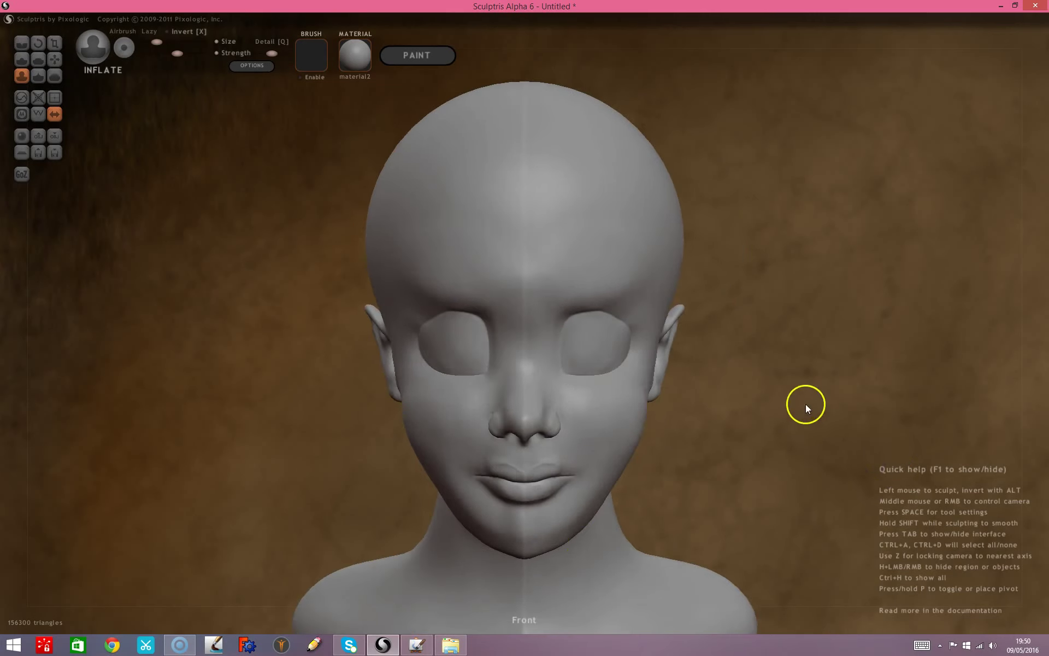
# Enlarge the brush and check the cheek from front and three-quarter views.
pyautogui.moveTo(787, 391)
pyautogui.mouseDown()
pyautogui.moveTo(729, 403)
pyautogui.moveTo(744, 398)
pyautogui.moveTo(708, 390)
pyautogui.mouseUp()
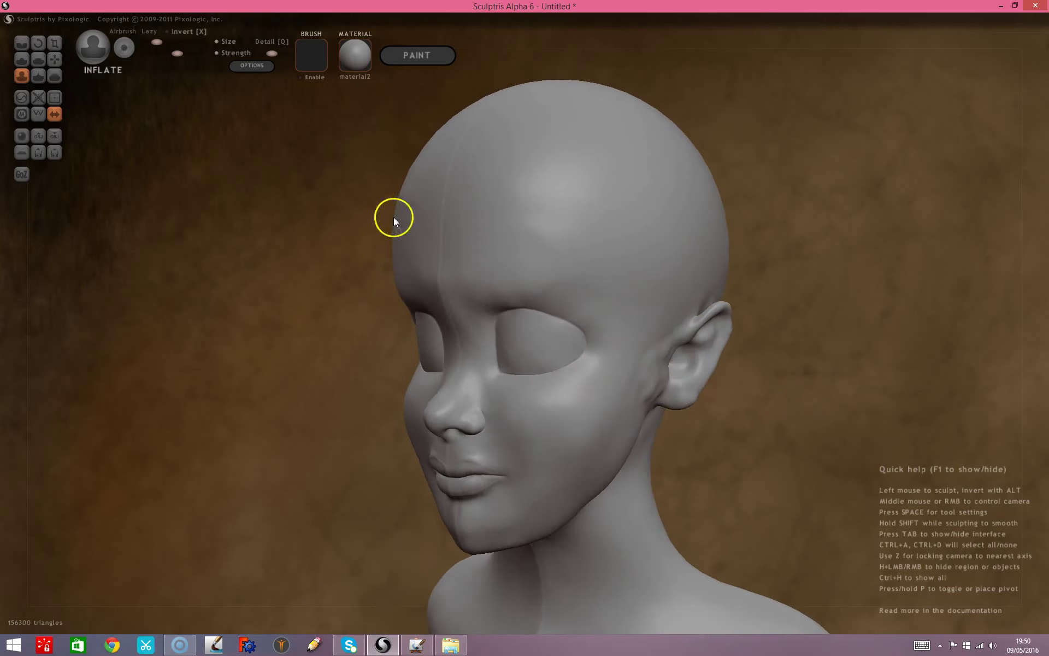
pyautogui.press('space')
pyautogui.moveTo(737, 393); pyautogui.dragTo(735, 370)
pyautogui.moveTo(654, 385); pyautogui.dragTo(645, 381)
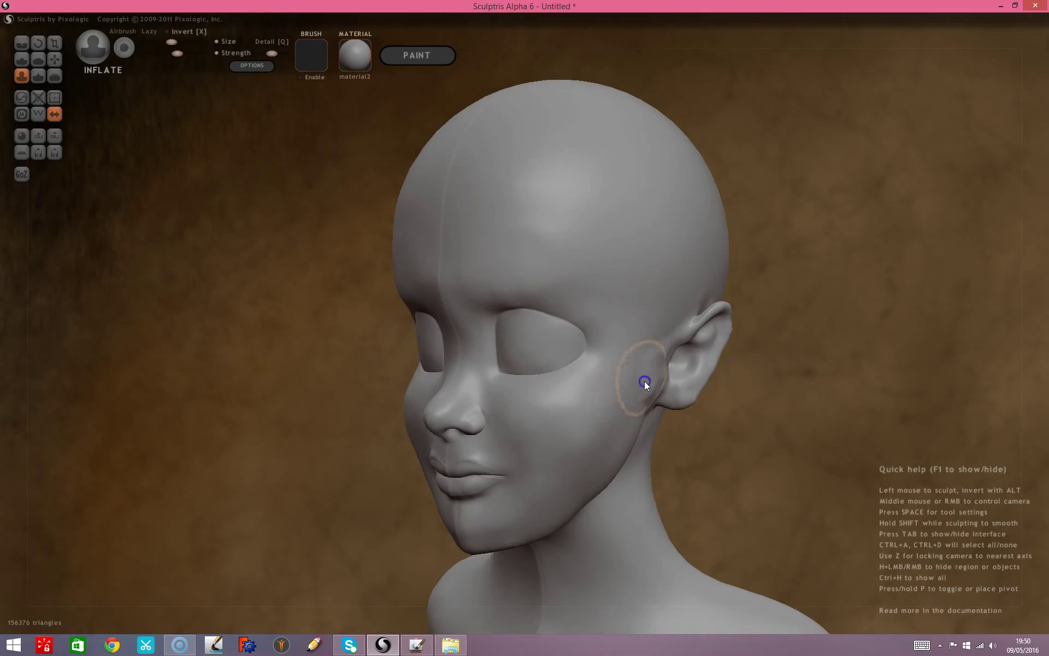
pyautogui.moveTo(879, 517); pyautogui.dragTo(948, 506)
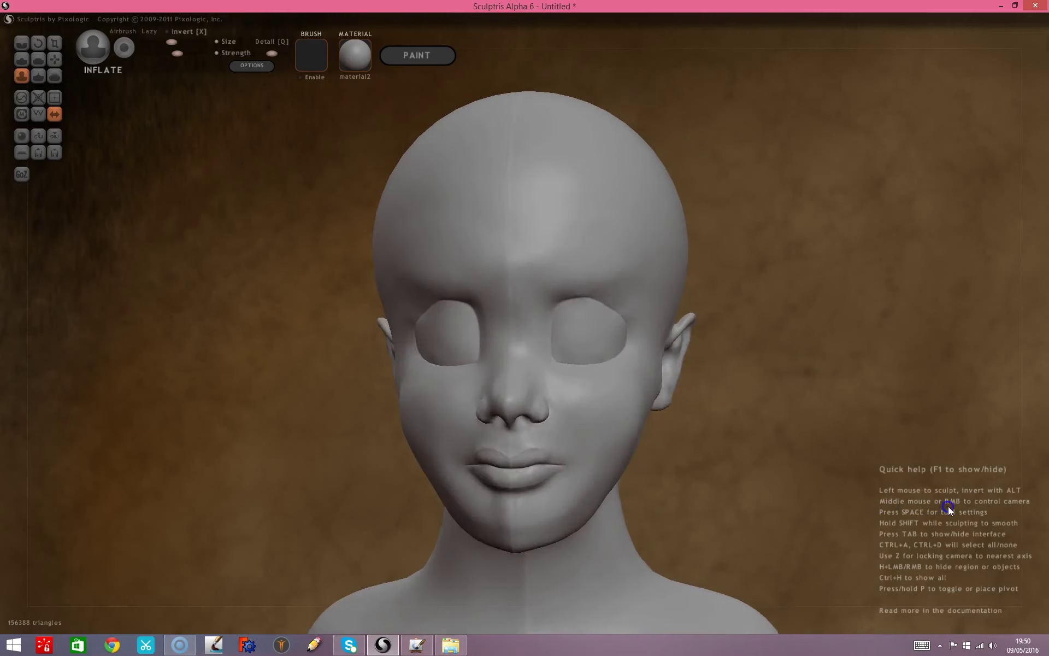
pyautogui.press('z')
pyautogui.moveTo(749, 397)
pyautogui.mouseDown()
pyautogui.moveTo(675, 398)
pyautogui.moveTo(628, 437)
pyautogui.mouseUp()
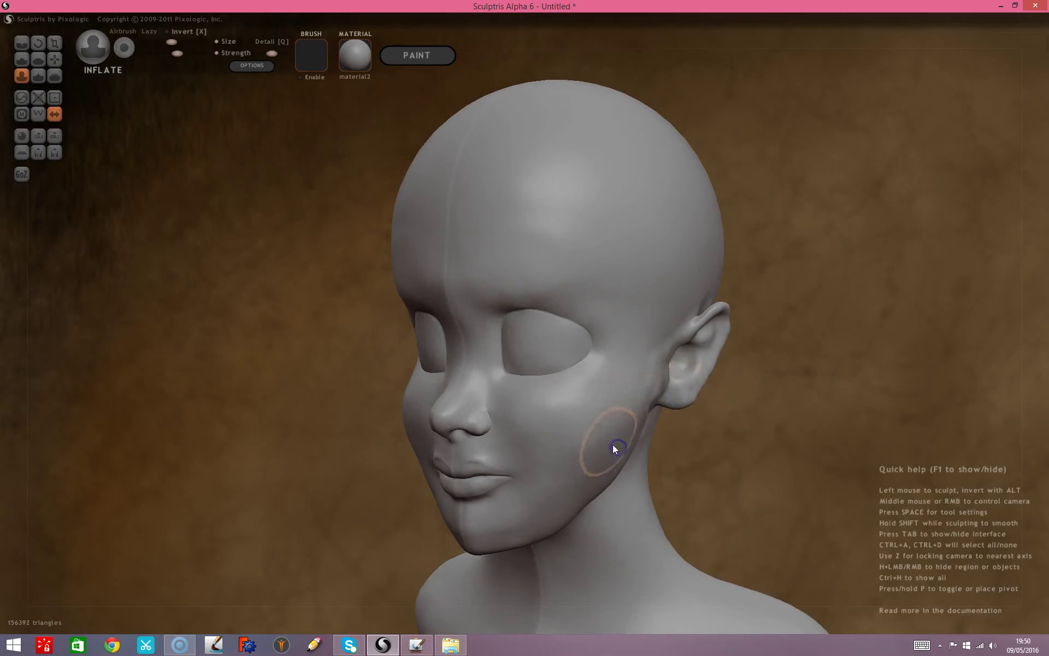
# Shrink the Smooth brush and soften the cheek next to the ear and the upper ear rim.
pyautogui.click(55, 76)
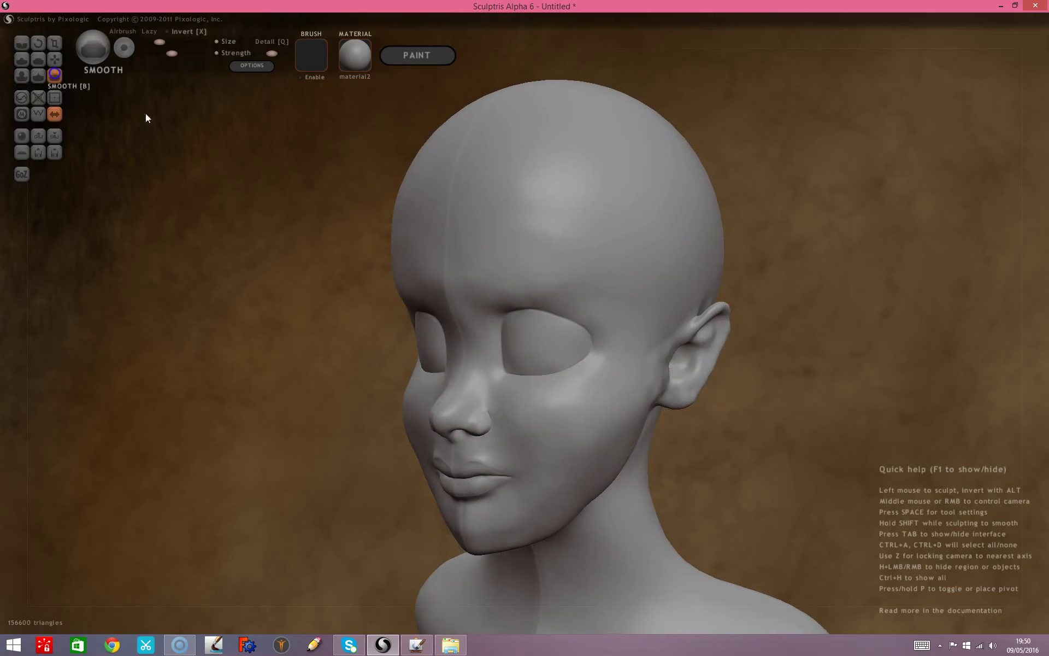
pyautogui.press('space')
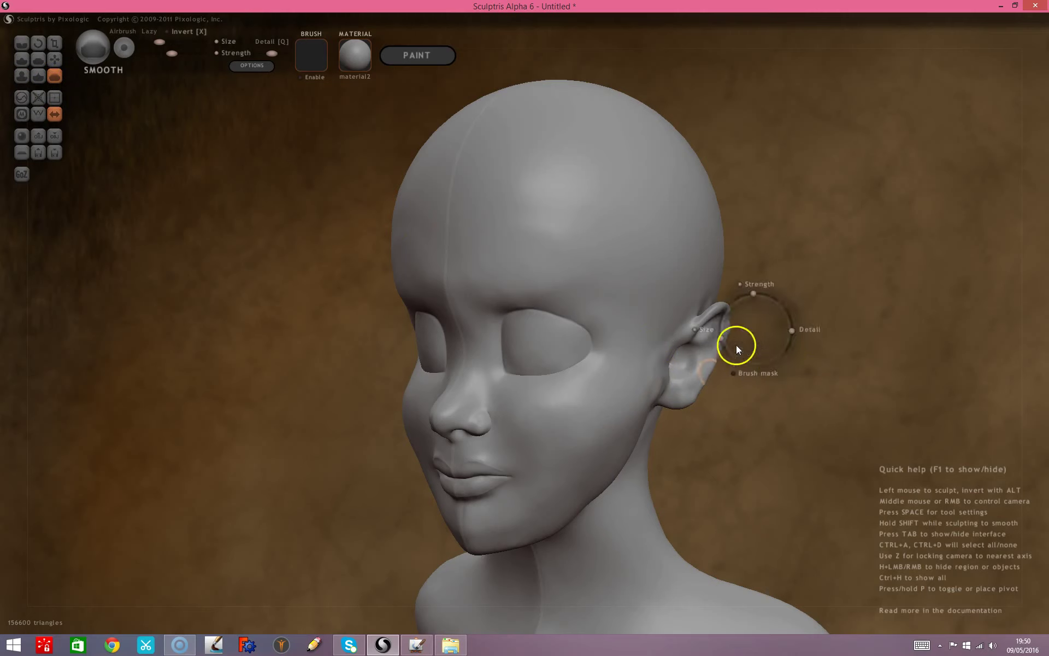
pyautogui.moveTo(721, 337); pyautogui.dragTo(724, 322)
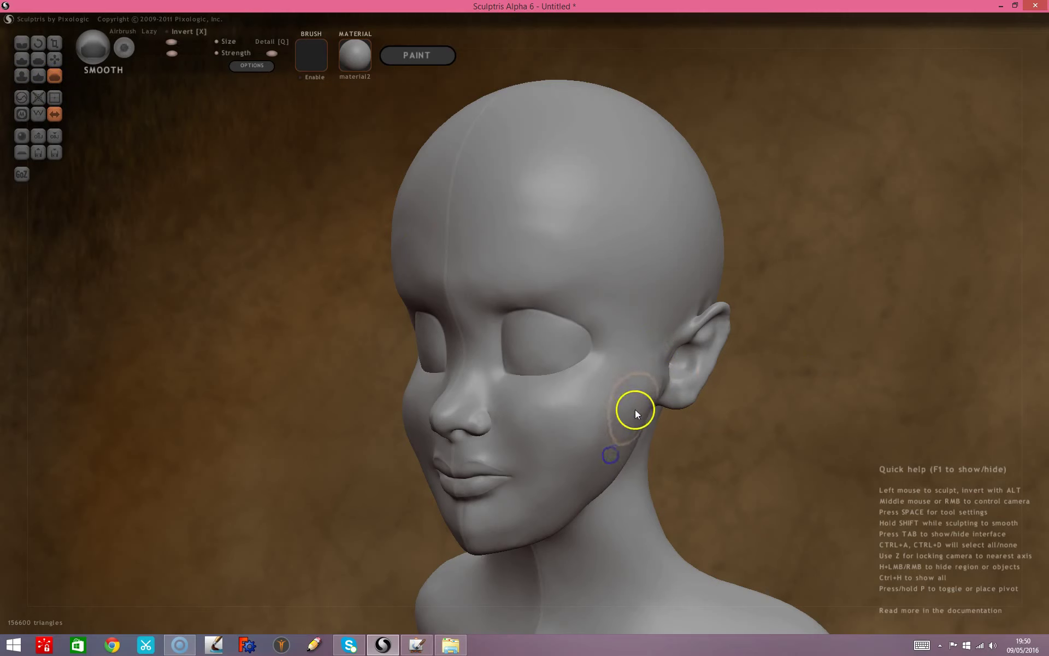
pyautogui.moveTo(663, 475)
pyautogui.mouseDown()
pyautogui.moveTo(797, 453)
pyautogui.moveTo(652, 432)
pyautogui.mouseUp()
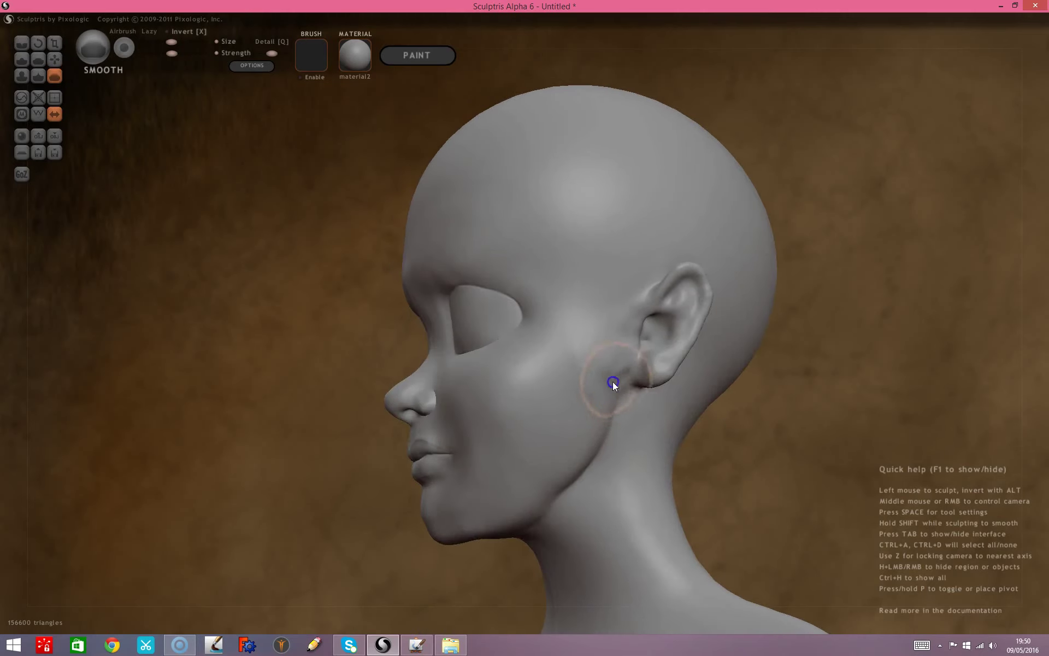
pyautogui.moveTo(601, 352); pyautogui.dragTo(588, 377)
pyautogui.moveTo(697, 284)
pyautogui.mouseDown()
pyautogui.moveTo(711, 294)
pyautogui.moveTo(663, 350)
pyautogui.moveTo(636, 351)
pyautogui.mouseUp()
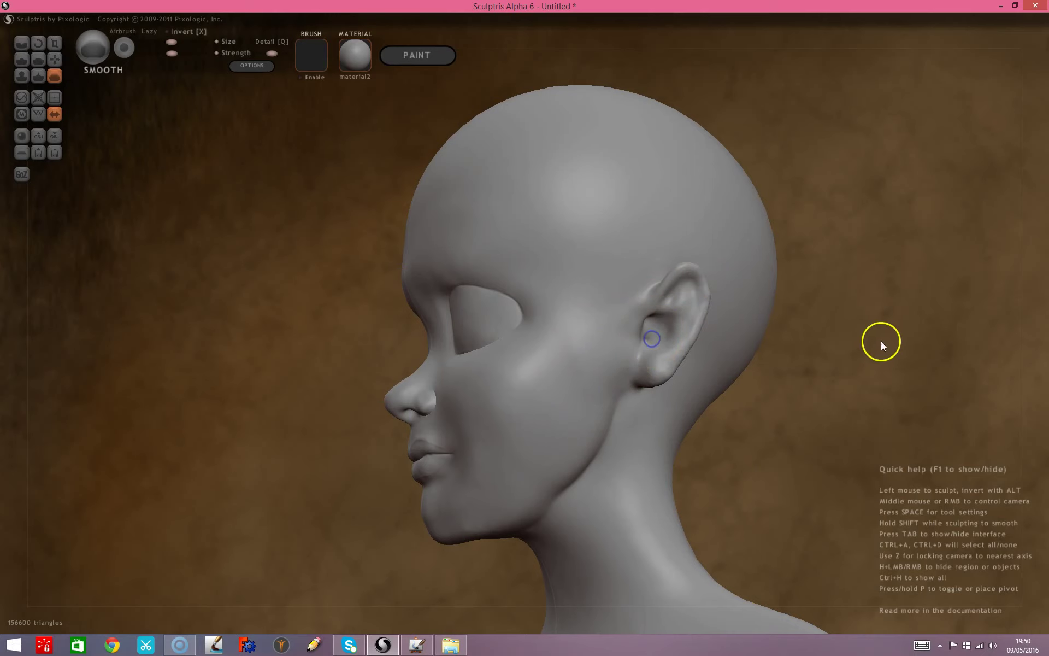
pyautogui.scroll(3, 880, 344)
pyautogui.moveTo(879, 346); pyautogui.dragTo(764, 376)
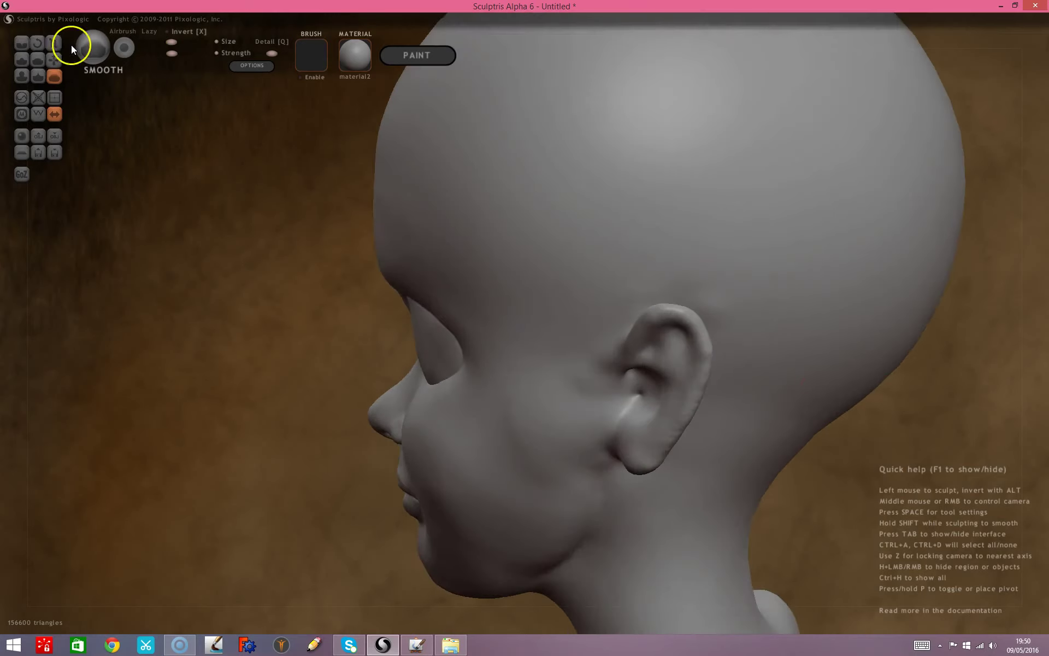
# Inflate the area near the ear and the ear tip with a smaller Inflate brush.
pyautogui.click(23, 77)
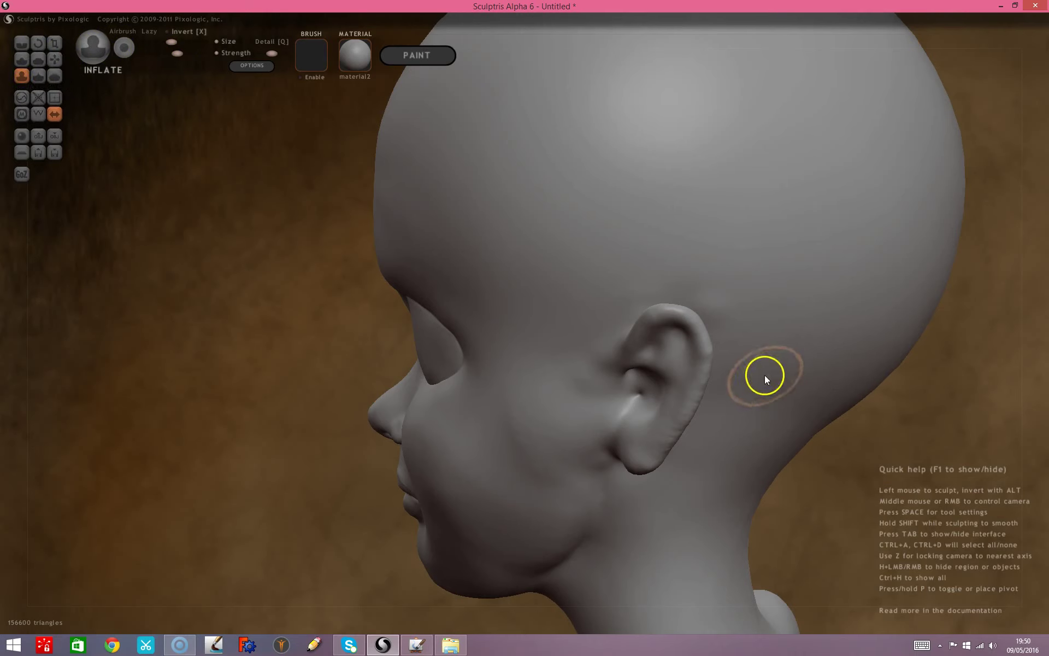
pyautogui.scroll(-2, 946, 431)
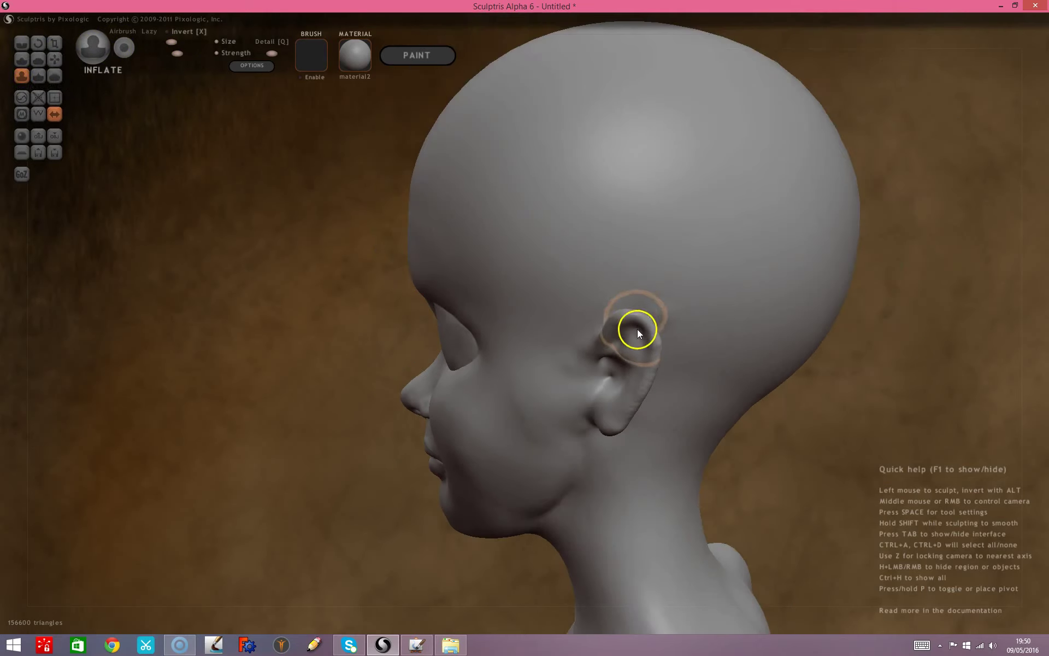
pyautogui.press('space')
pyautogui.moveTo(650, 288); pyautogui.dragTo(649, 301)
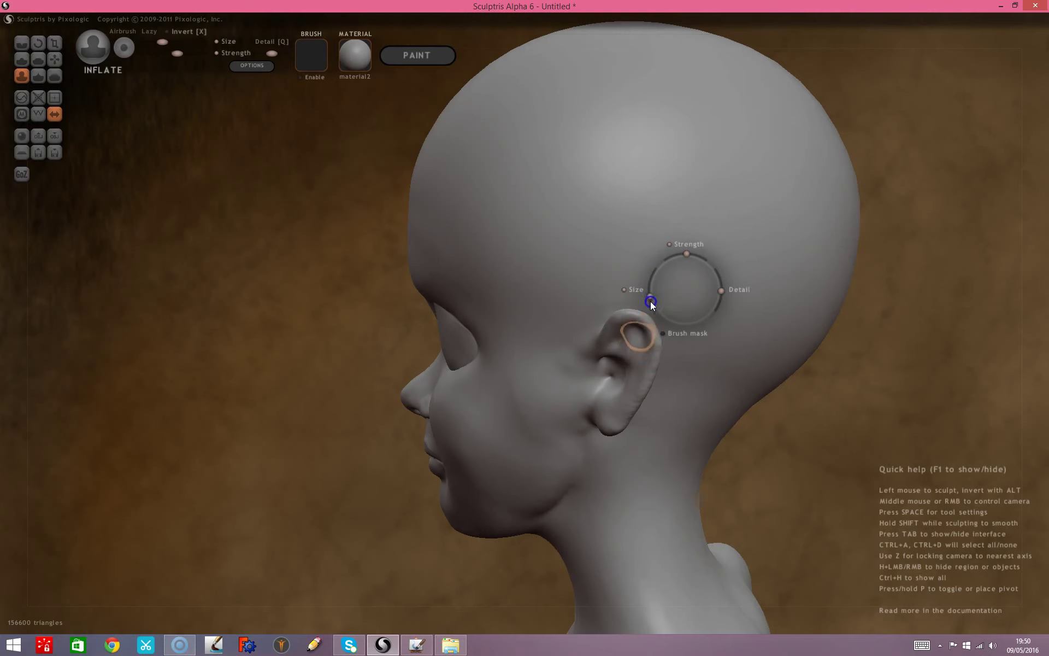
pyautogui.moveTo(651, 357); pyautogui.dragTo(636, 426)
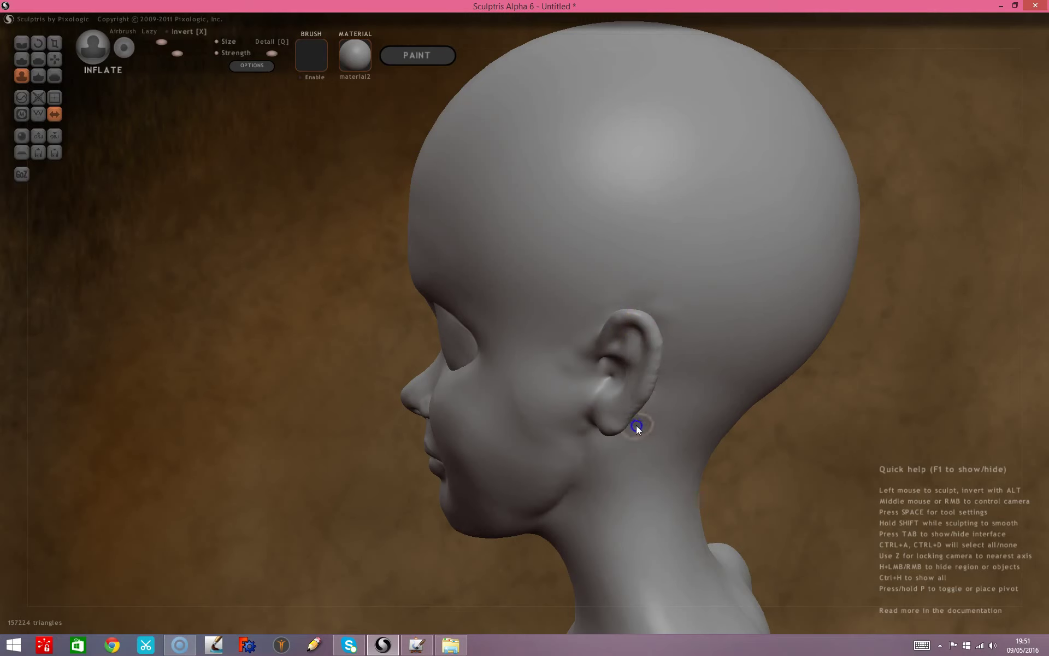
pyautogui.moveTo(891, 444); pyautogui.dragTo(795, 429)
pyautogui.moveTo(482, 285); pyautogui.dragTo(527, 402)
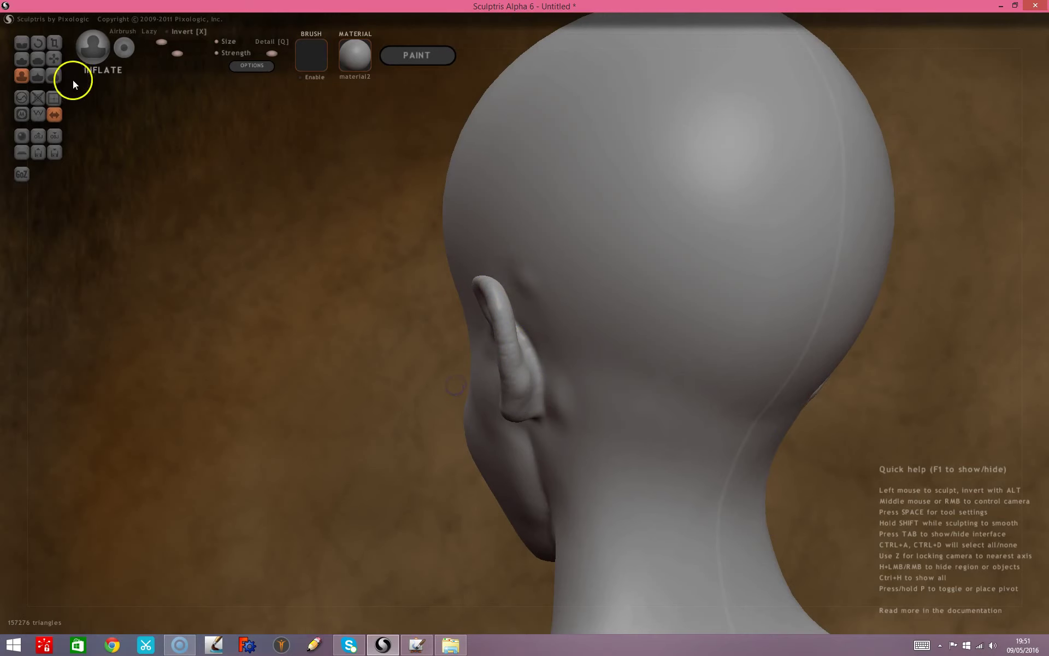
# Smooth the ear tip, rim and lower ear along with the cheek and jaw.
pyautogui.click(55, 76)
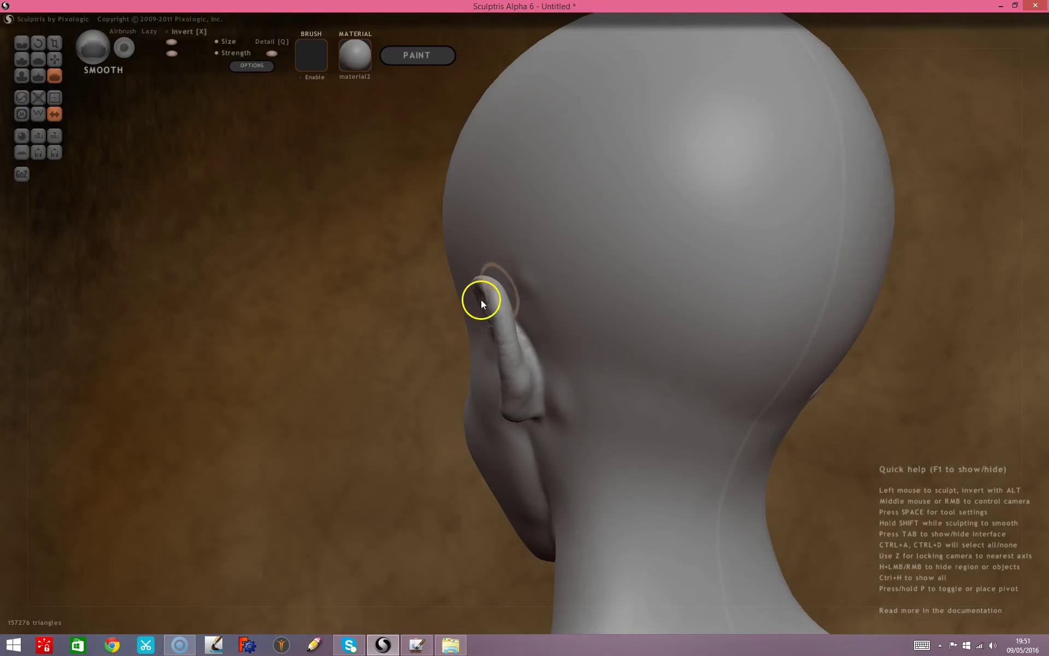
pyautogui.moveTo(481, 299); pyautogui.dragTo(509, 369)
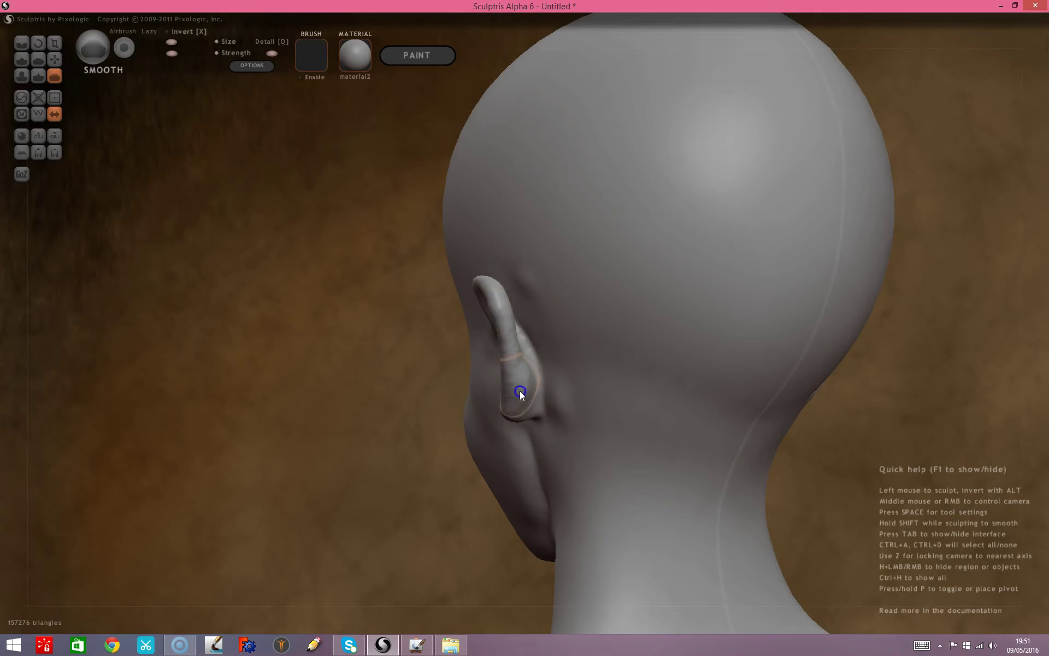
pyautogui.moveTo(390, 341)
pyautogui.mouseDown()
pyautogui.moveTo(679, 356)
pyautogui.moveTo(615, 381)
pyautogui.mouseUp()
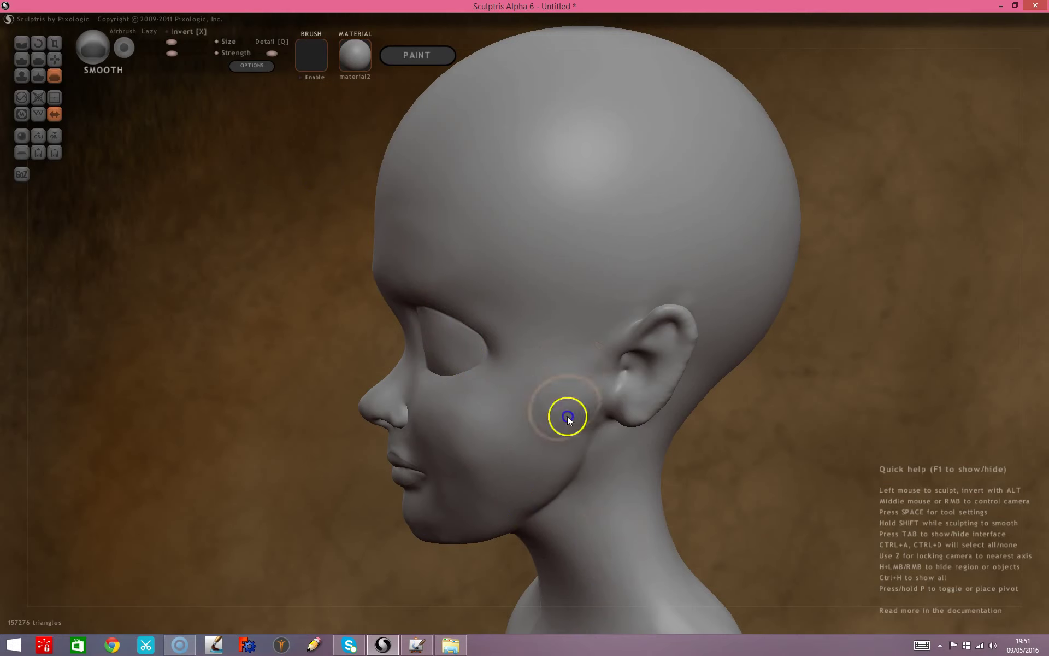
pyautogui.moveTo(567, 419); pyautogui.dragTo(611, 456)
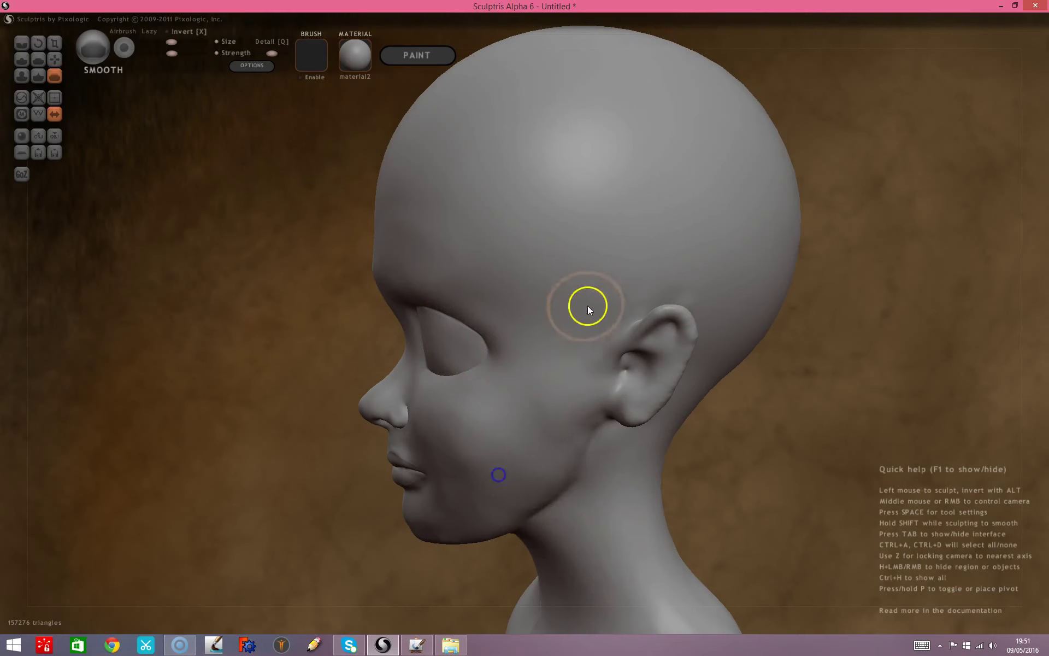
pyautogui.moveTo(691, 350); pyautogui.dragTo(630, 383)
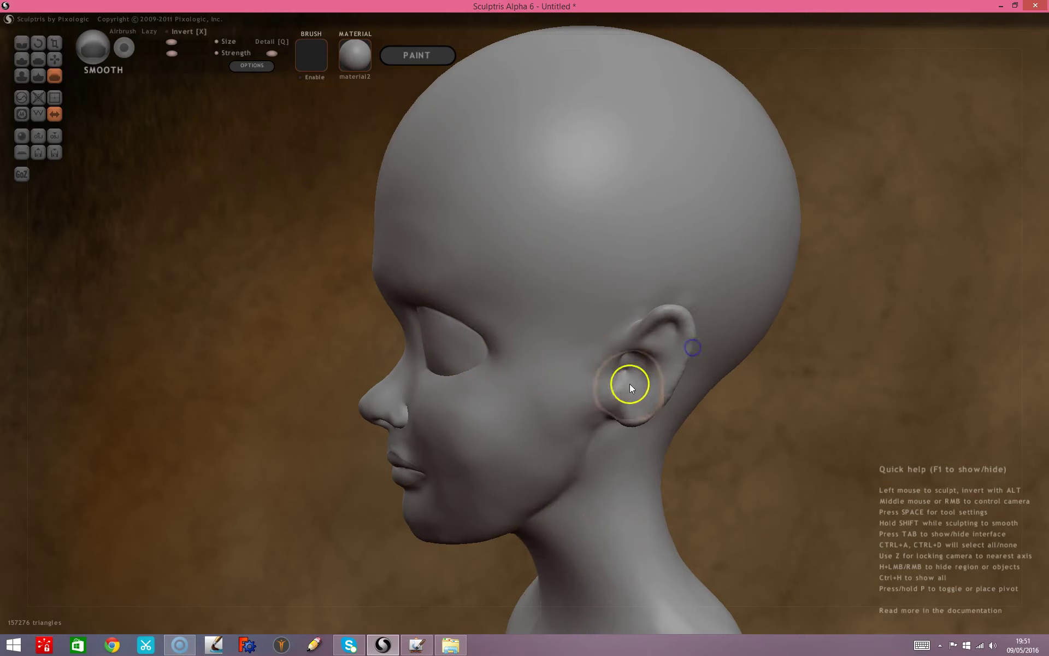
pyautogui.moveTo(263, 467)
pyautogui.mouseDown(button='right')
pyautogui.moveTo(499, 425)
pyautogui.moveTo(545, 285)
pyautogui.mouseUp(button='right')
# Smooth the brow crease above the eye, the outer cheek and the jawline.
pyautogui.click(505, 258)
pyautogui.moveTo(505, 258)
pyautogui.mouseDown()
pyautogui.moveTo(572, 263)
pyautogui.moveTo(545, 244)
pyautogui.moveTo(581, 258)
pyautogui.moveTo(516, 252)
pyautogui.mouseUp()
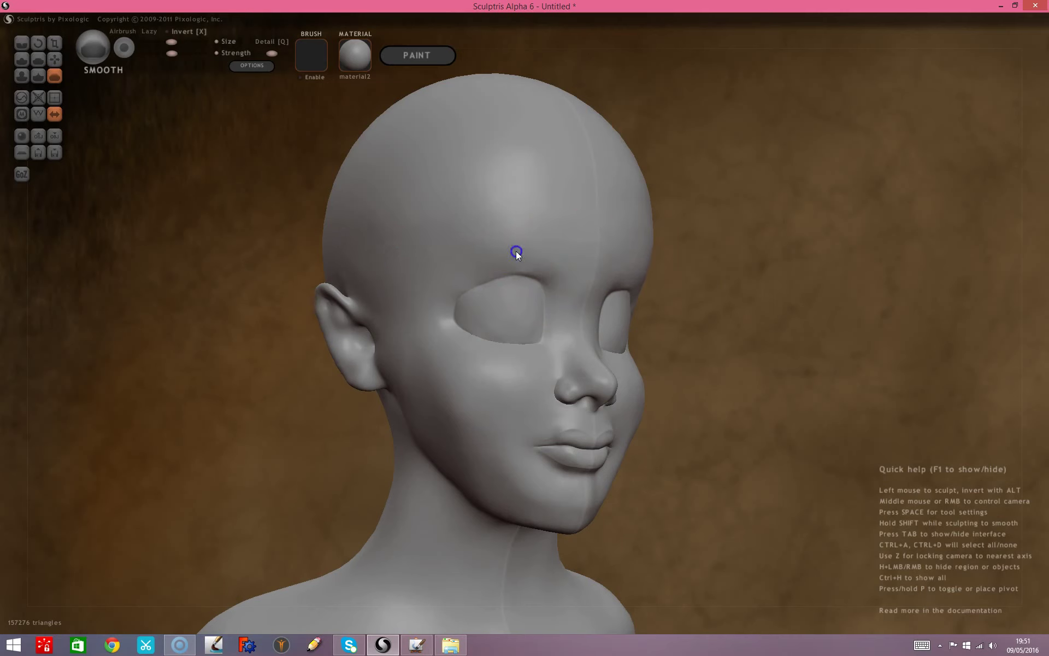
pyautogui.moveTo(769, 339)
pyautogui.mouseDown(button='right')
pyautogui.moveTo(787, 360)
pyautogui.moveTo(707, 350)
pyautogui.mouseUp(button='right')
pyautogui.click(614, 425)
pyautogui.moveTo(630, 420); pyautogui.dragTo(646, 377)
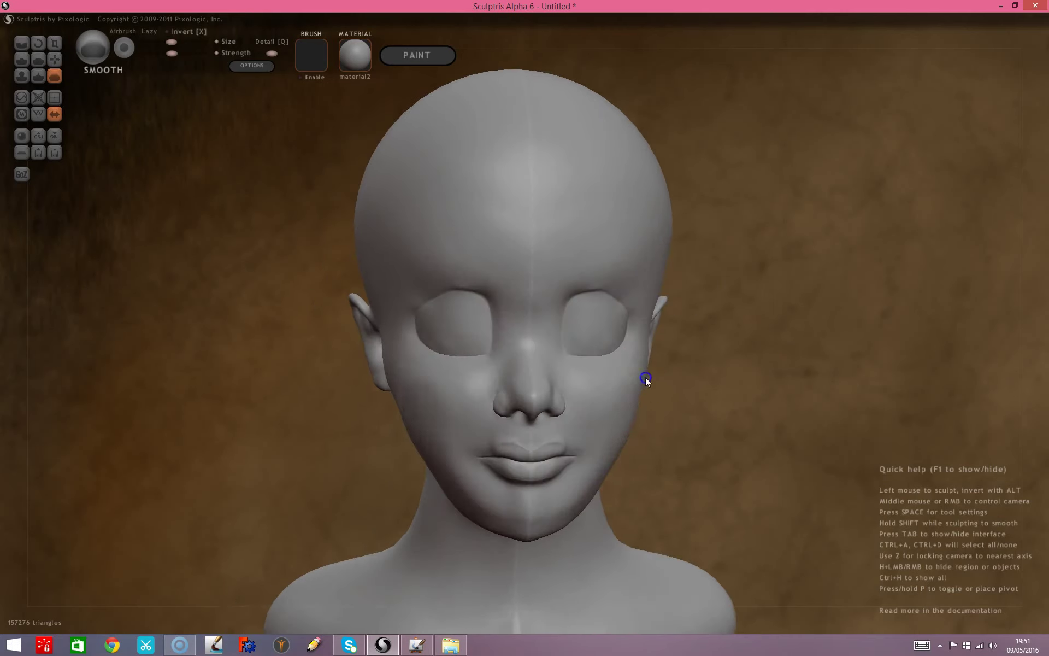
pyautogui.moveTo(720, 411); pyautogui.dragTo(800, 417, button='right')
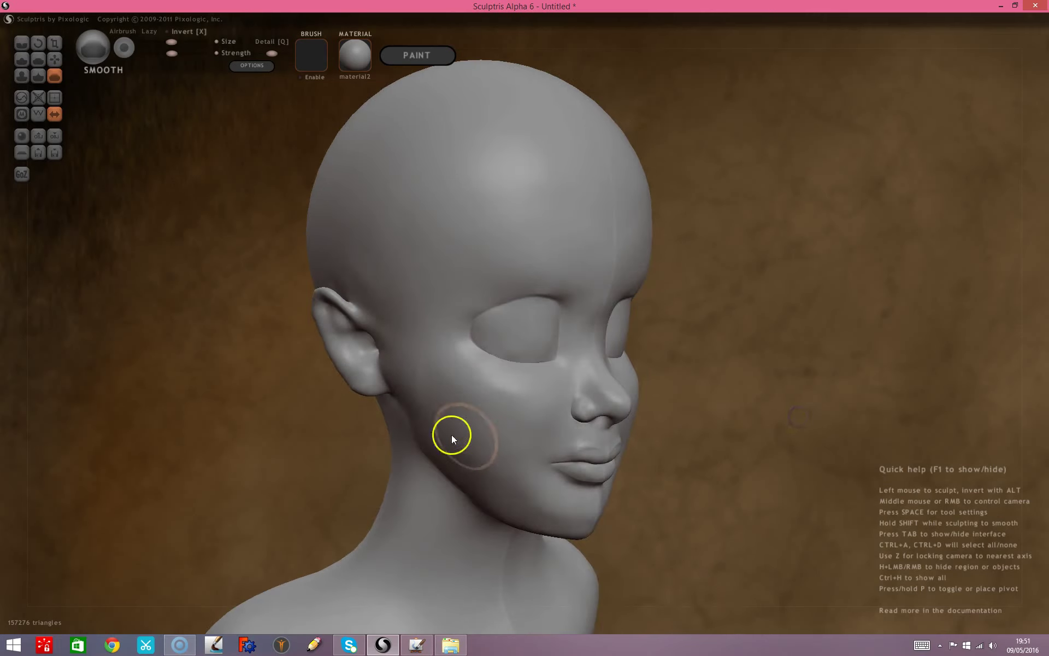
pyautogui.moveTo(497, 398)
pyautogui.mouseDown()
pyautogui.moveTo(443, 379)
pyautogui.moveTo(508, 490)
pyautogui.mouseUp()
pyautogui.click(426, 431)
pyautogui.click(22, 76)
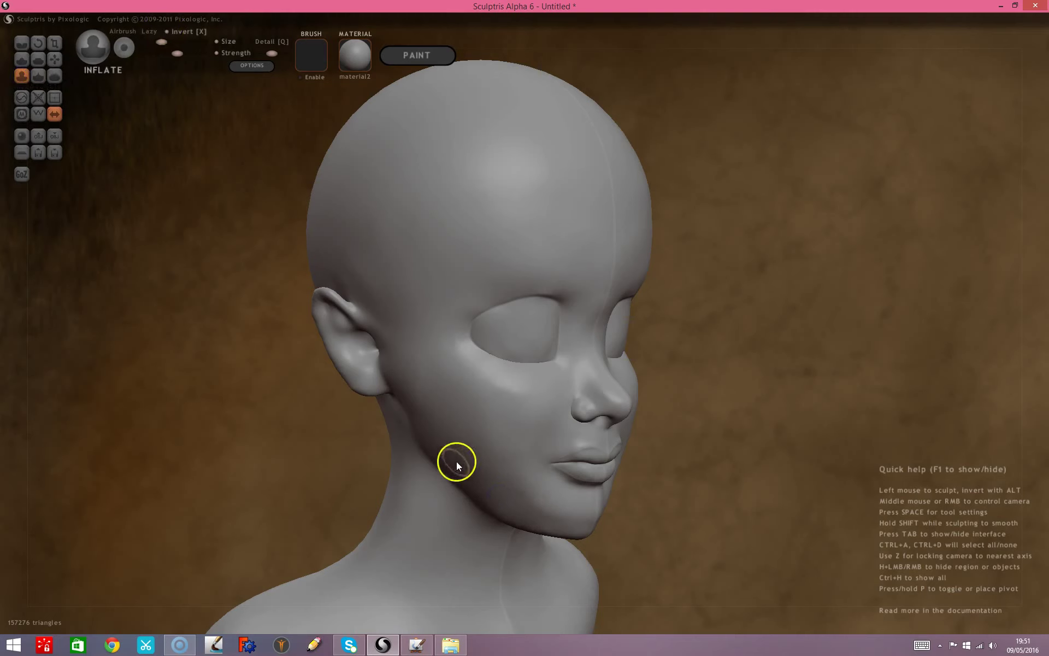
# Enlarge the Inflate brush and build volume on the jaw below the cheek.
pyautogui.press('space')
pyautogui.moveTo(475, 424); pyautogui.dragTo(473, 413)
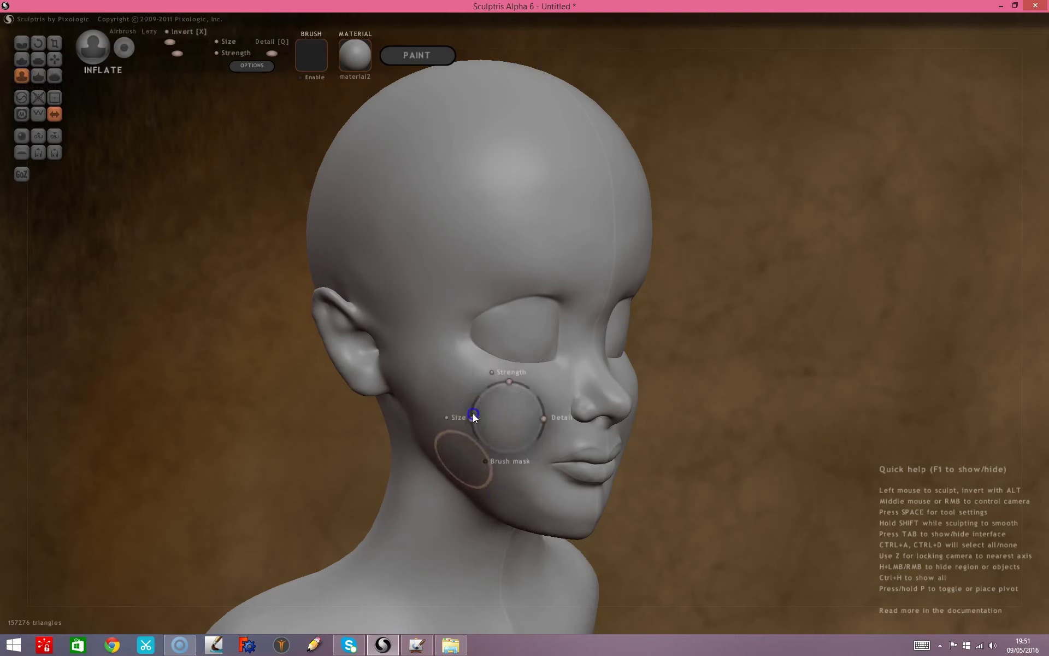
pyautogui.moveTo(452, 473); pyautogui.dragTo(460, 474)
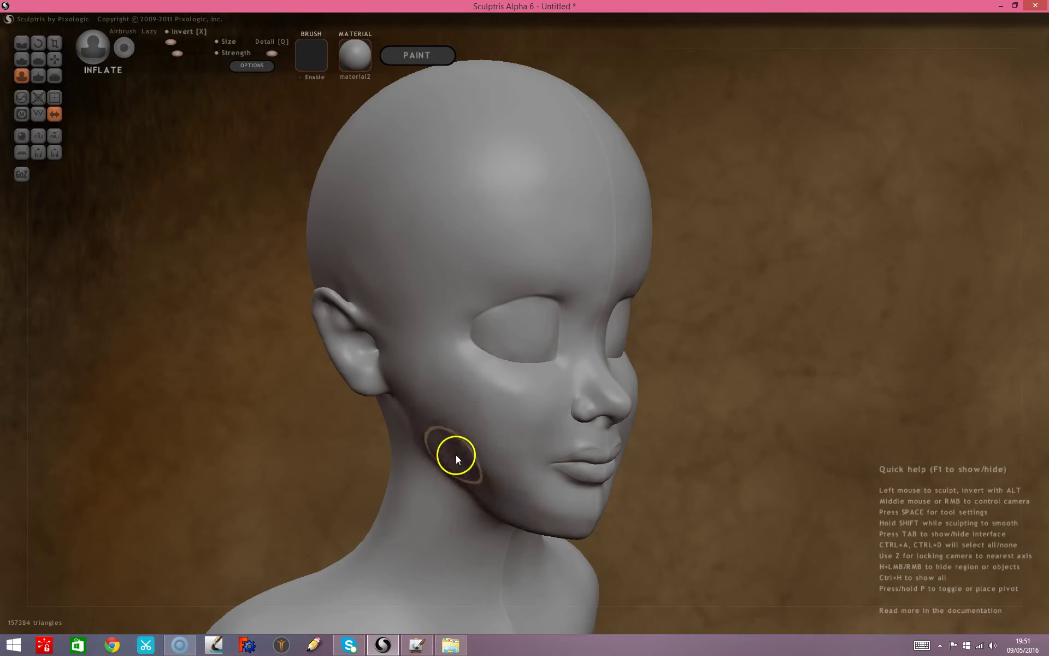
pyautogui.hotkey('ctrl', 'z')
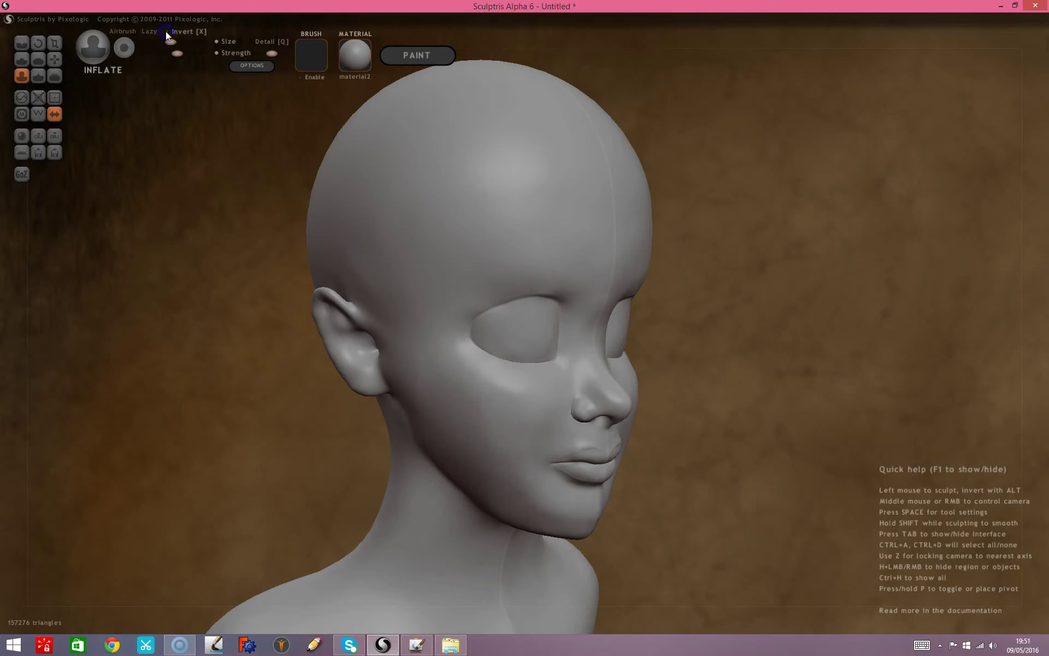
pyautogui.moveTo(428, 419); pyautogui.dragTo(490, 504)
pyautogui.click(470, 451)
pyautogui.moveTo(470, 452)
pyautogui.mouseDown()
pyautogui.moveTo(535, 601)
pyautogui.moveTo(632, 577)
pyautogui.mouseUp()
# Inflate the jawline near the ear from the side, then smooth away the bump below the ear.
pyautogui.moveTo(633, 576)
pyautogui.mouseDown(button='right')
pyautogui.moveTo(657, 558)
pyautogui.moveTo(701, 563)
pyautogui.mouseUp(button='right')
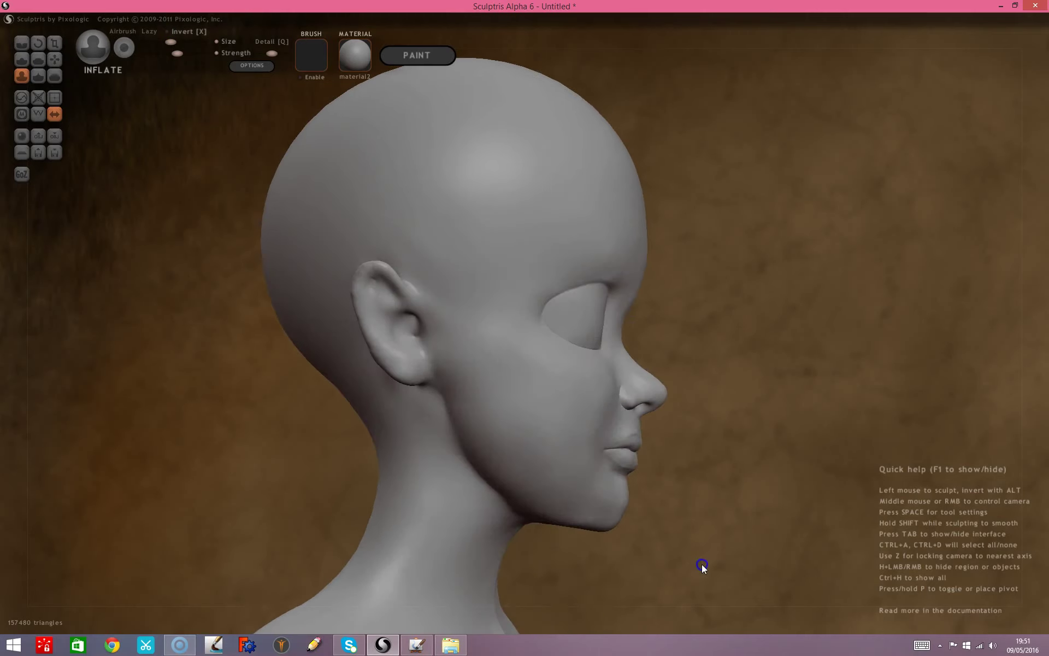
pyautogui.moveTo(454, 408); pyautogui.dragTo(600, 542)
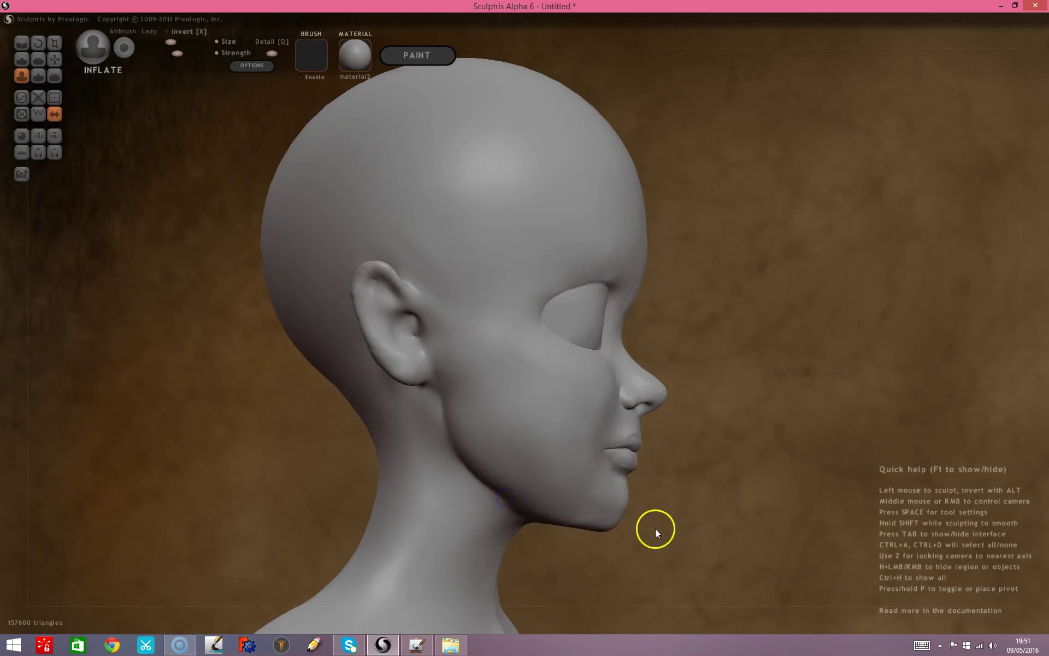
pyautogui.moveTo(484, 470); pyautogui.dragTo(578, 531)
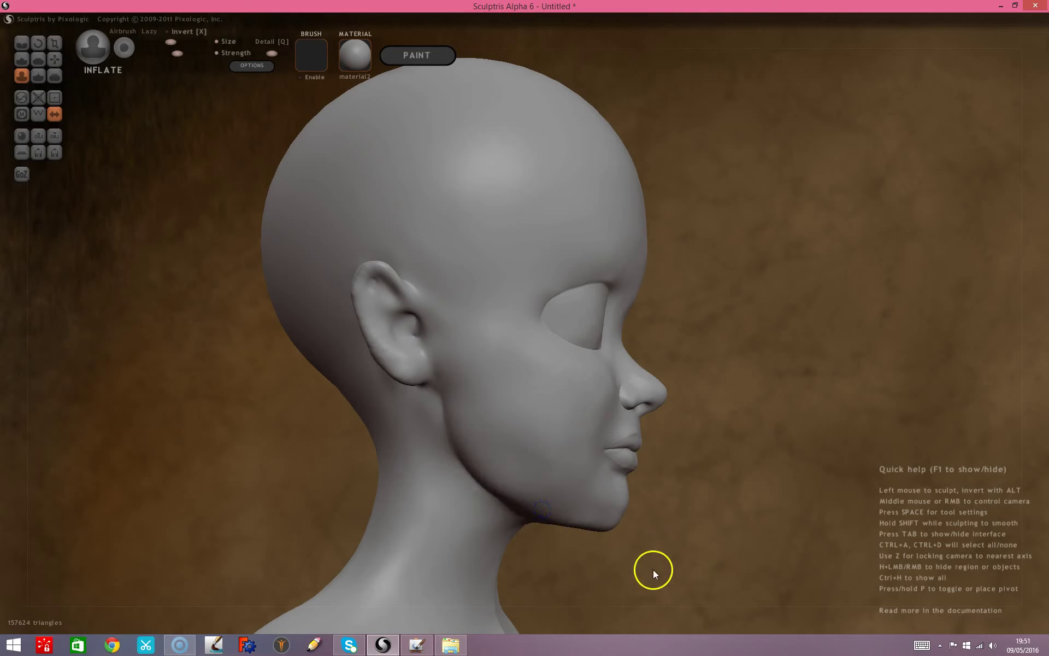
pyautogui.moveTo(653, 570); pyautogui.dragTo(769, 555, button='right')
pyautogui.moveTo(604, 391); pyautogui.dragTo(704, 508)
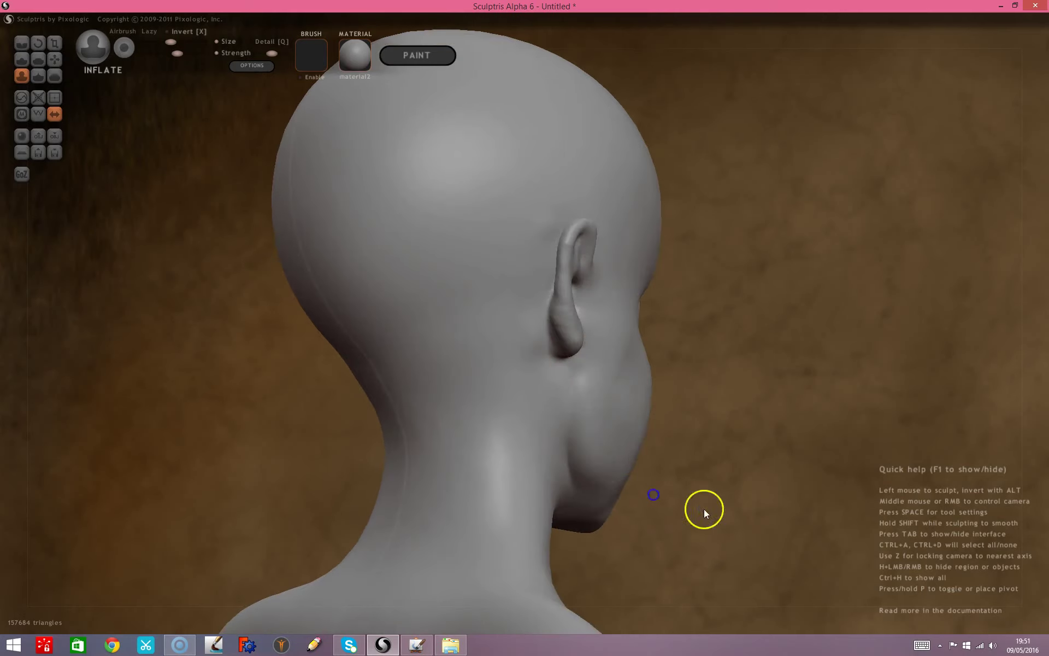
pyautogui.click(573, 387)
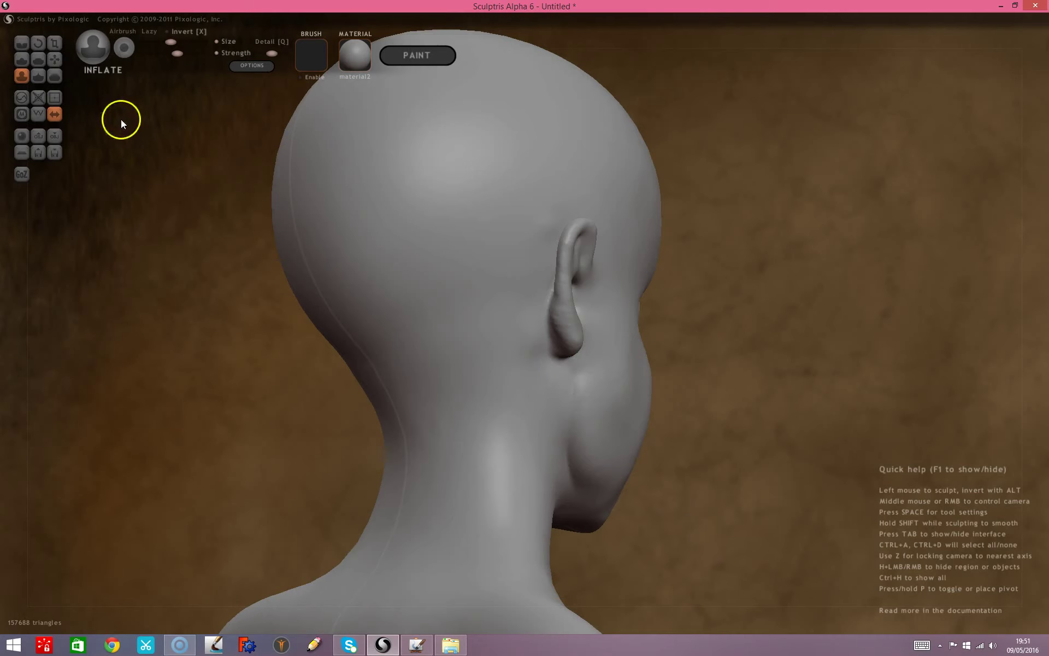
pyautogui.click(55, 77)
pyautogui.moveTo(560, 476)
pyautogui.mouseDown()
pyautogui.moveTo(571, 382)
pyautogui.moveTo(64, 125)
pyautogui.mouseUp()
# Shrink the Inflate brush and add volume to the jaw below the ear from both sides.
pyautogui.click(23, 76)
pyautogui.press('space')
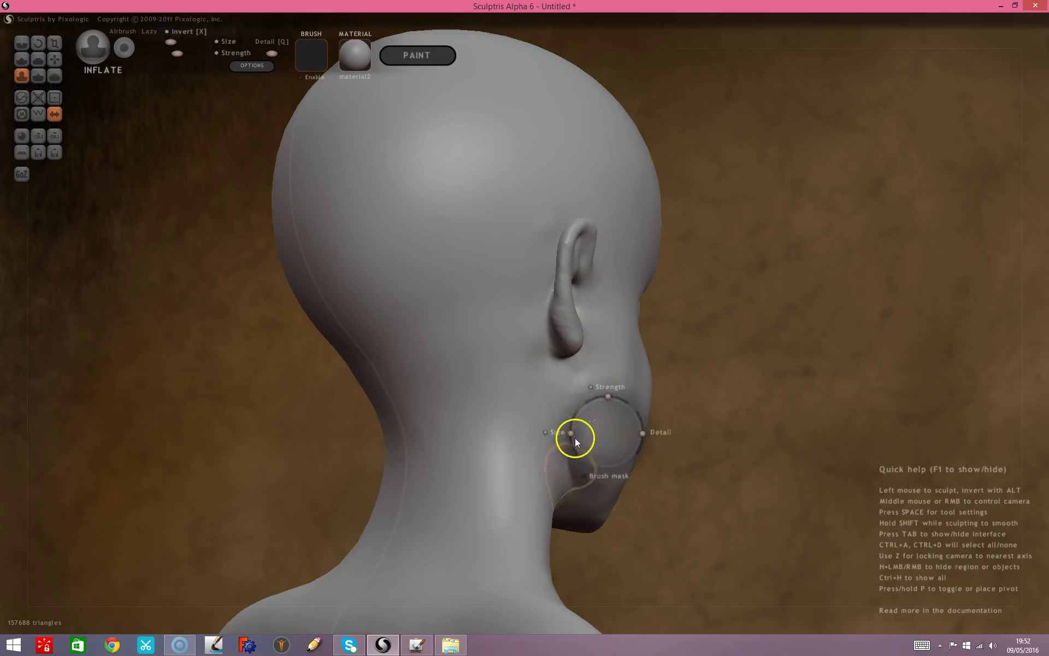
pyautogui.moveTo(570, 426); pyautogui.dragTo(571, 446)
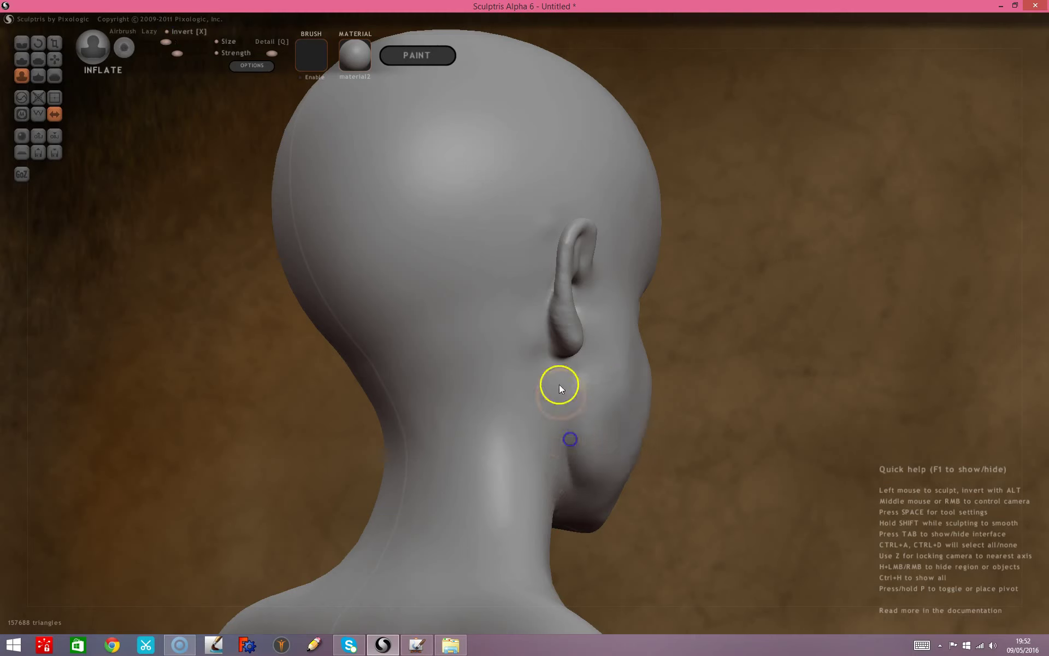
pyautogui.moveTo(555, 368); pyautogui.dragTo(568, 492)
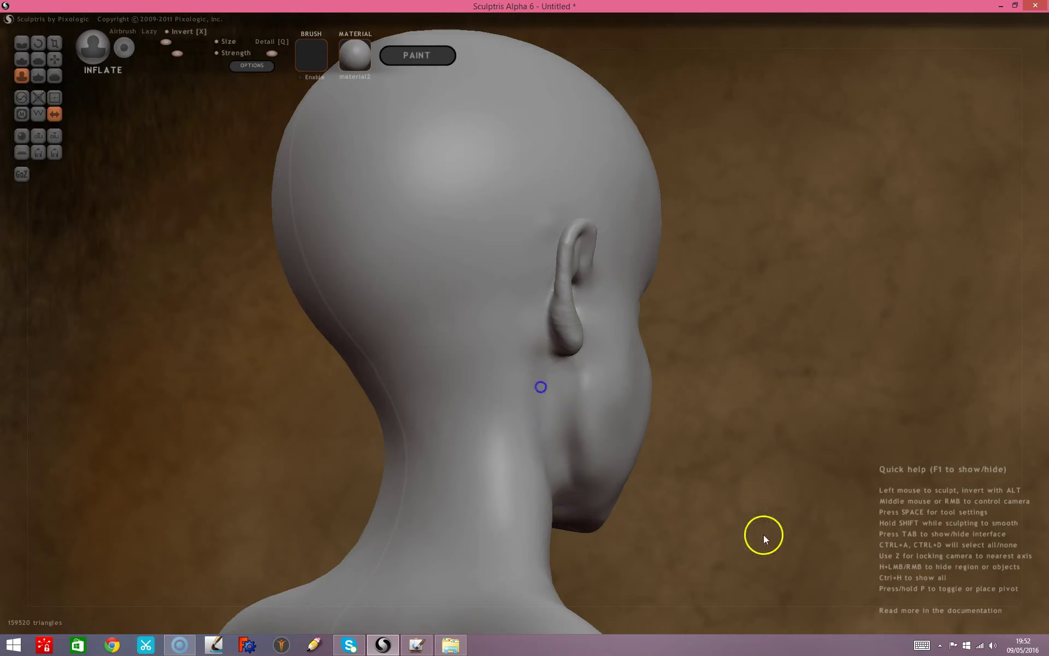
pyautogui.moveTo(779, 467)
pyautogui.mouseDown()
pyautogui.moveTo(655, 498)
pyautogui.moveTo(632, 476)
pyautogui.moveTo(596, 497)
pyautogui.moveTo(478, 495)
pyautogui.moveTo(410, 494)
pyautogui.moveTo(396, 473)
pyautogui.mouseUp()
pyautogui.moveTo(599, 391); pyautogui.dragTo(566, 478)
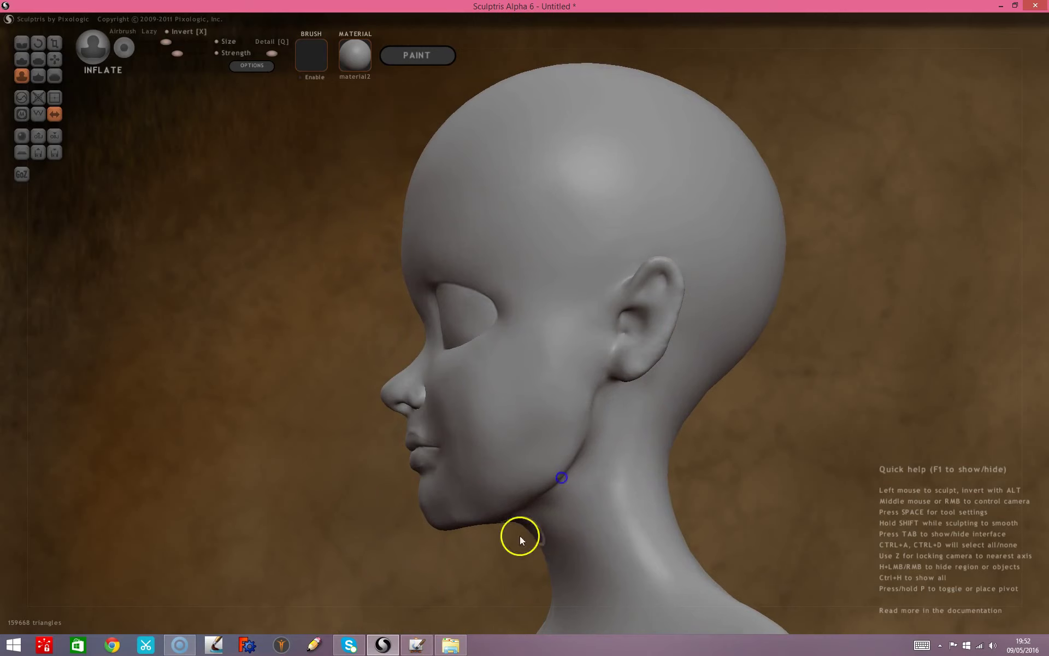
# Smooth the inflated jaw below the ear into the neck.
pyautogui.click(55, 76)
pyautogui.moveTo(580, 397)
pyautogui.mouseDown()
pyautogui.moveTo(571, 478)
pyautogui.moveTo(571, 403)
pyautogui.mouseUp()
pyautogui.moveTo(394, 508); pyautogui.dragTo(194, 440)
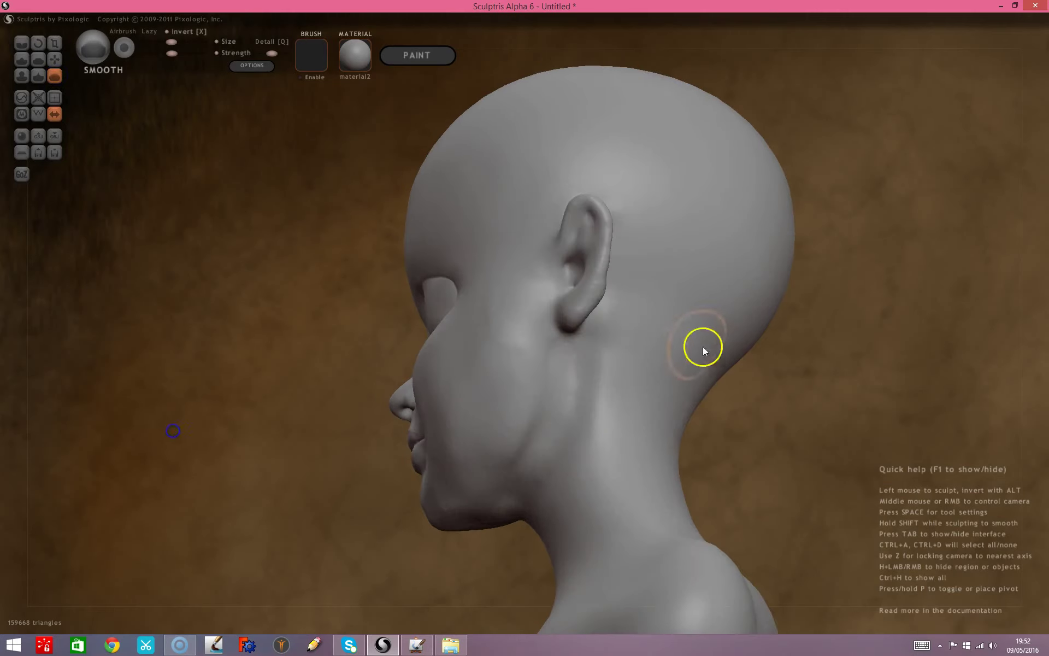
pyautogui.moveTo(508, 475); pyautogui.dragTo(594, 354)
pyautogui.moveTo(601, 406); pyautogui.dragTo(553, 491)
pyautogui.moveTo(480, 529)
pyautogui.mouseDown()
pyautogui.moveTo(464, 473)
pyautogui.moveTo(464, 487)
pyautogui.moveTo(506, 518)
pyautogui.mouseUp()
pyautogui.moveTo(506, 519); pyautogui.dragTo(598, 536, button='middle')
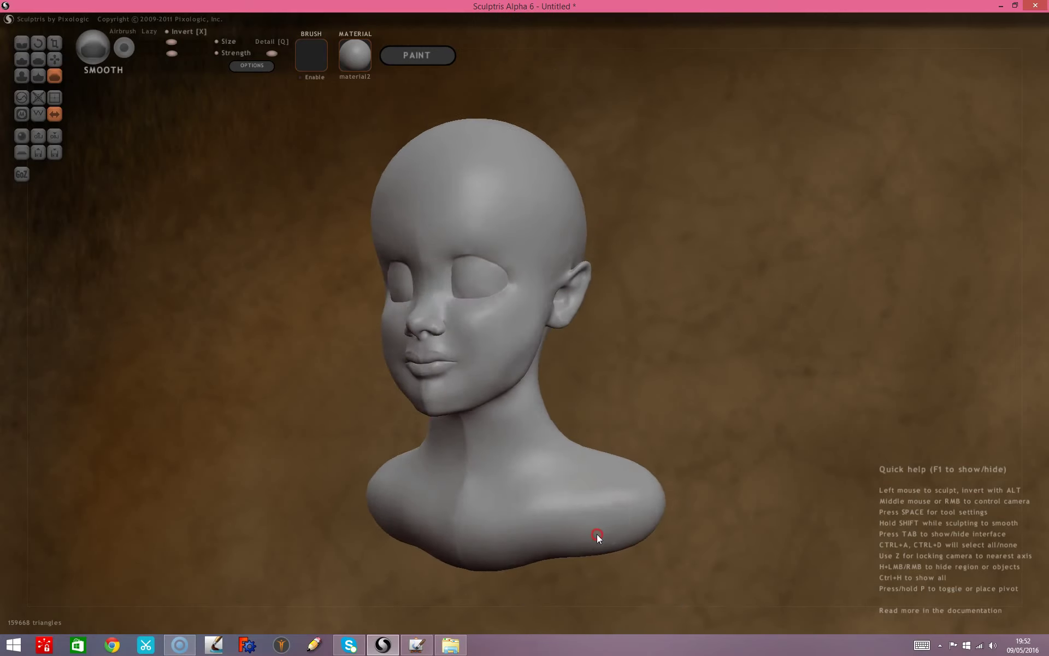
# Lightly smooth the cheek and neck, then inflate the neck behind the ear.
pyautogui.moveTo(555, 328); pyautogui.dragTo(517, 335)
pyautogui.moveTo(669, 383)
pyautogui.mouseDown()
pyautogui.moveTo(571, 383)
pyautogui.moveTo(512, 367)
pyautogui.mouseUp()
pyautogui.click(21, 76)
pyautogui.press('space')
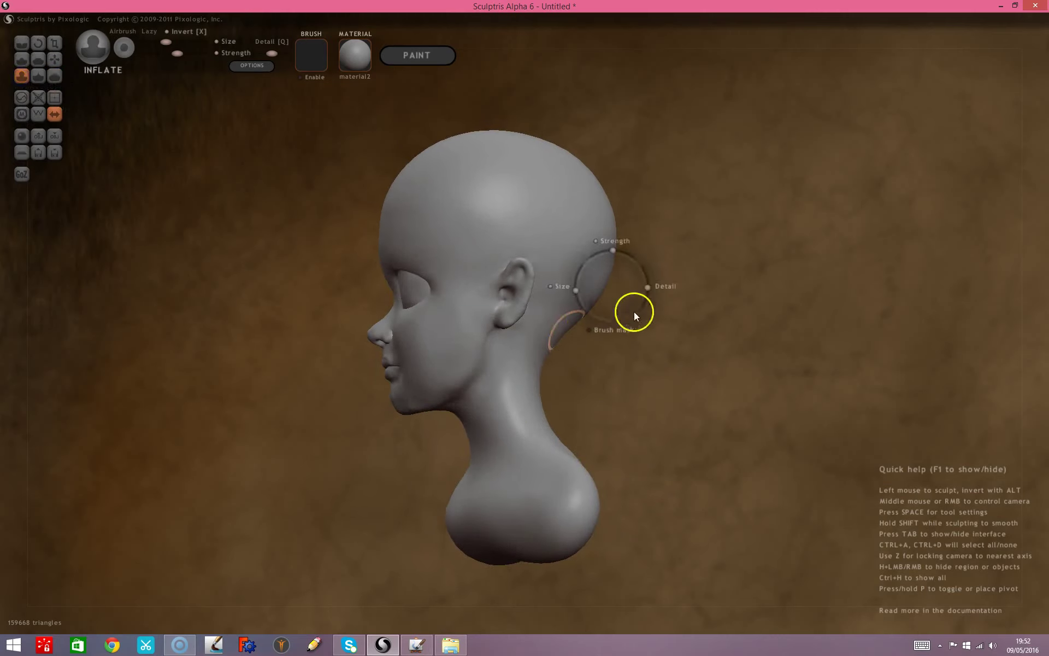
pyautogui.moveTo(577, 297); pyautogui.dragTo(583, 267)
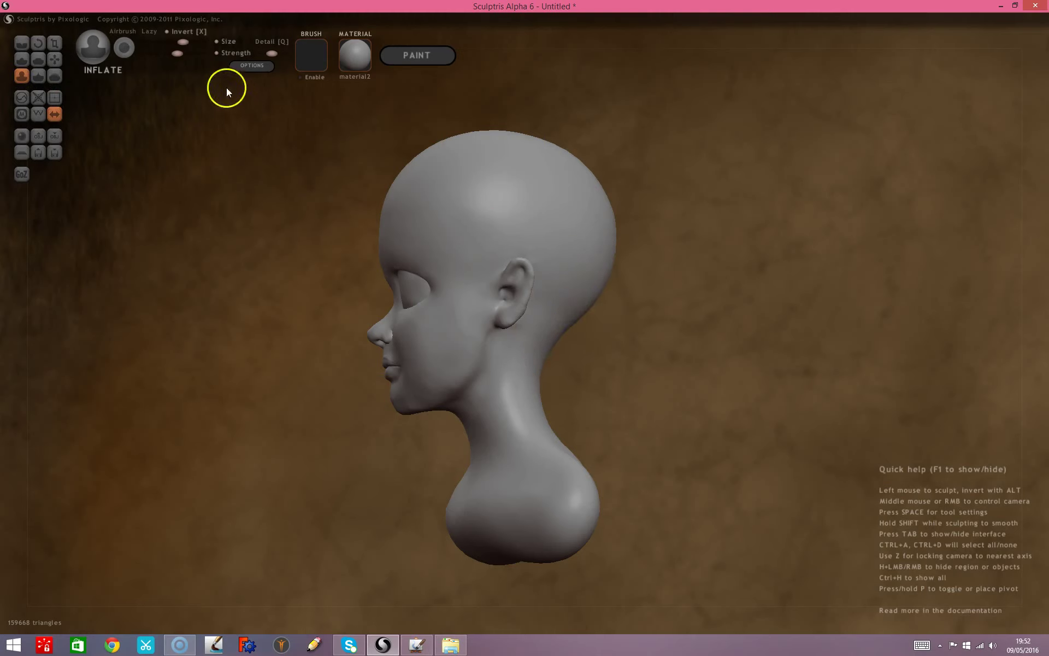
pyautogui.click(166, 40)
pyautogui.keyDown('shift'); pyautogui.moveTo(562, 330); pyautogui.dragTo(552, 339); pyautogui.keyUp('shift')
# Pull the back of the neck into shape with an enlarged Grab brush.
pyautogui.press('space')
pyautogui.moveTo(597, 312)
pyautogui.mouseDown()
pyautogui.moveTo(598, 299)
pyautogui.moveTo(558, 339)
pyautogui.mouseUp()
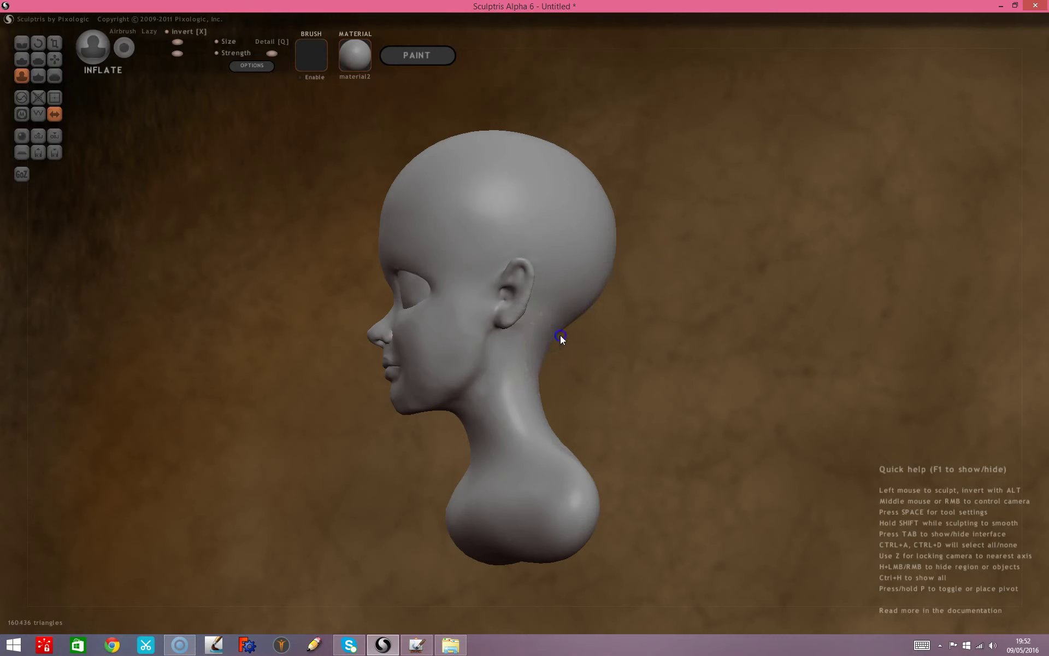
pyautogui.click(284, 230)
pyautogui.click(55, 58)
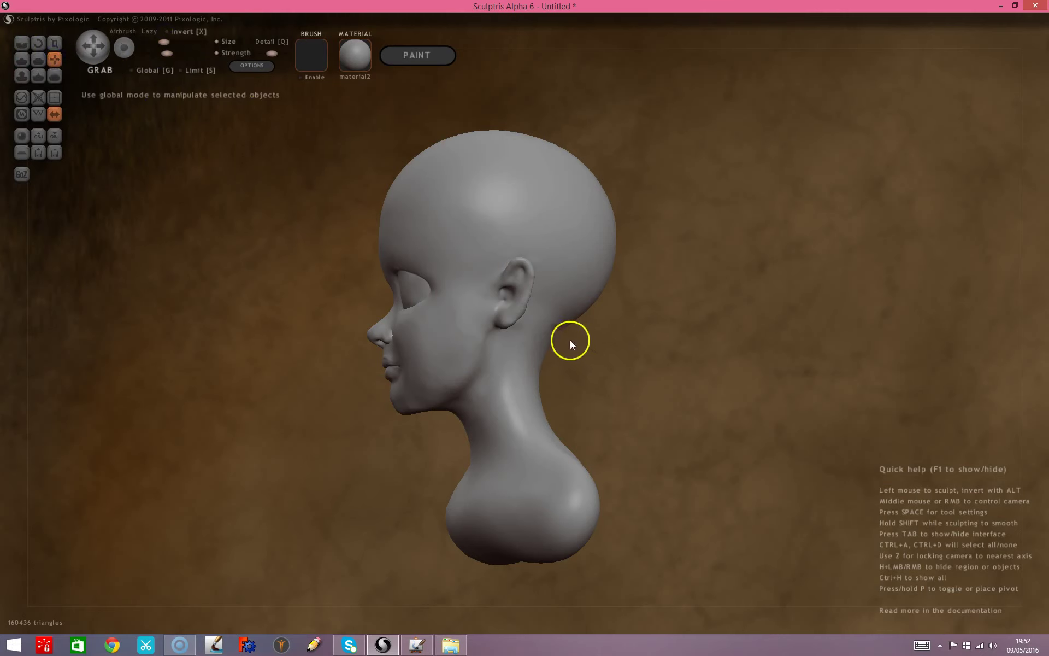
pyautogui.press('space')
pyautogui.moveTo(594, 302); pyautogui.dragTo(594, 284)
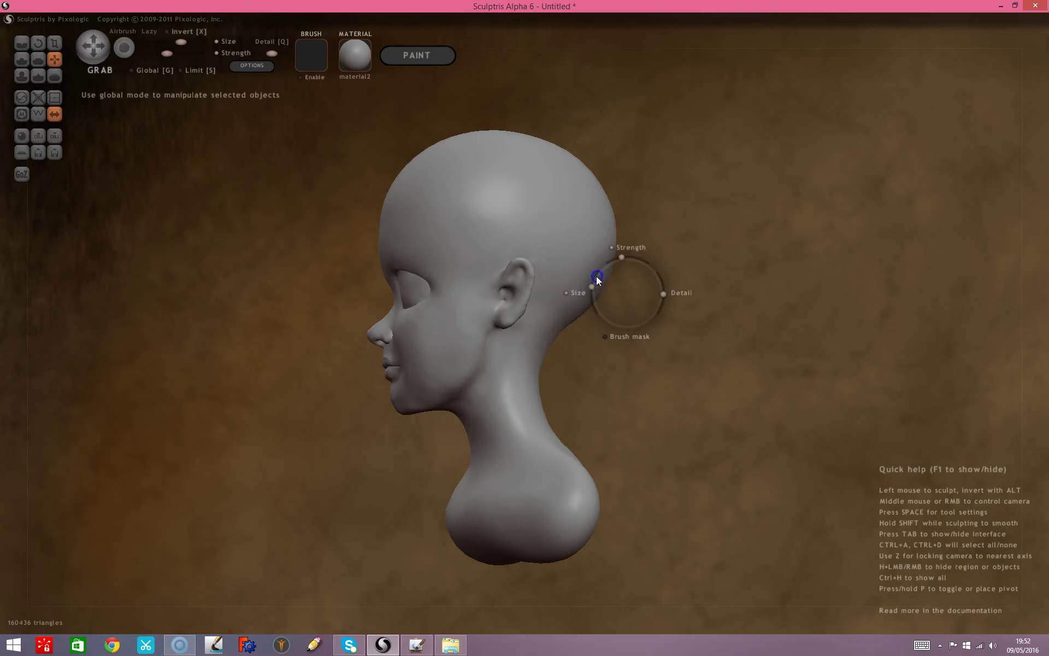
pyautogui.moveTo(565, 326); pyautogui.dragTo(595, 317)
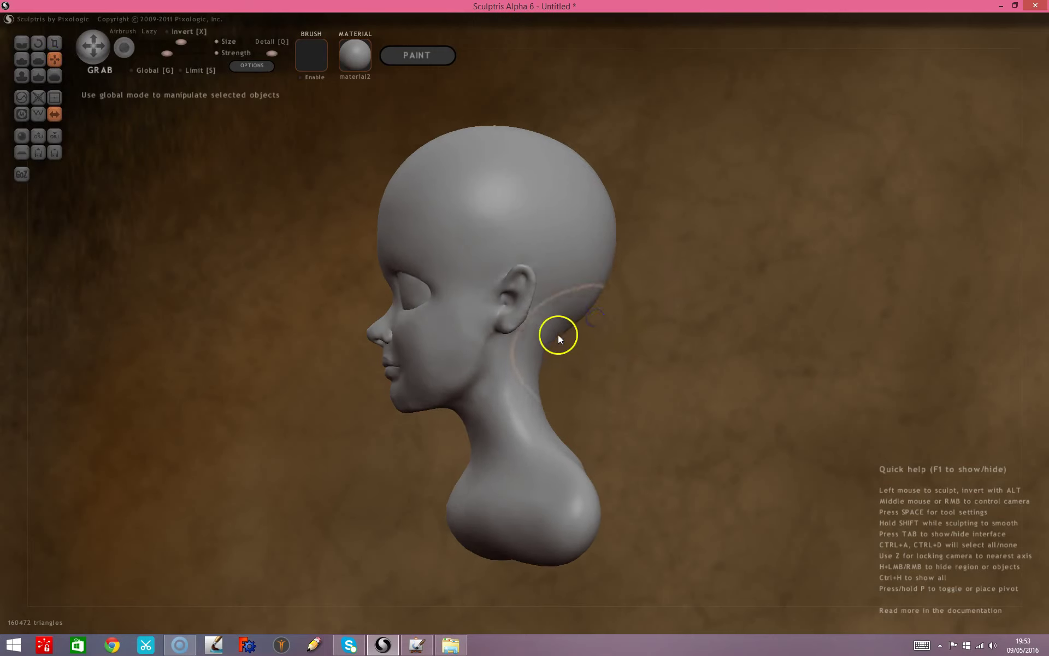
# Pull the area behind the ear into shape from the exact right side view.
pyautogui.press('z')
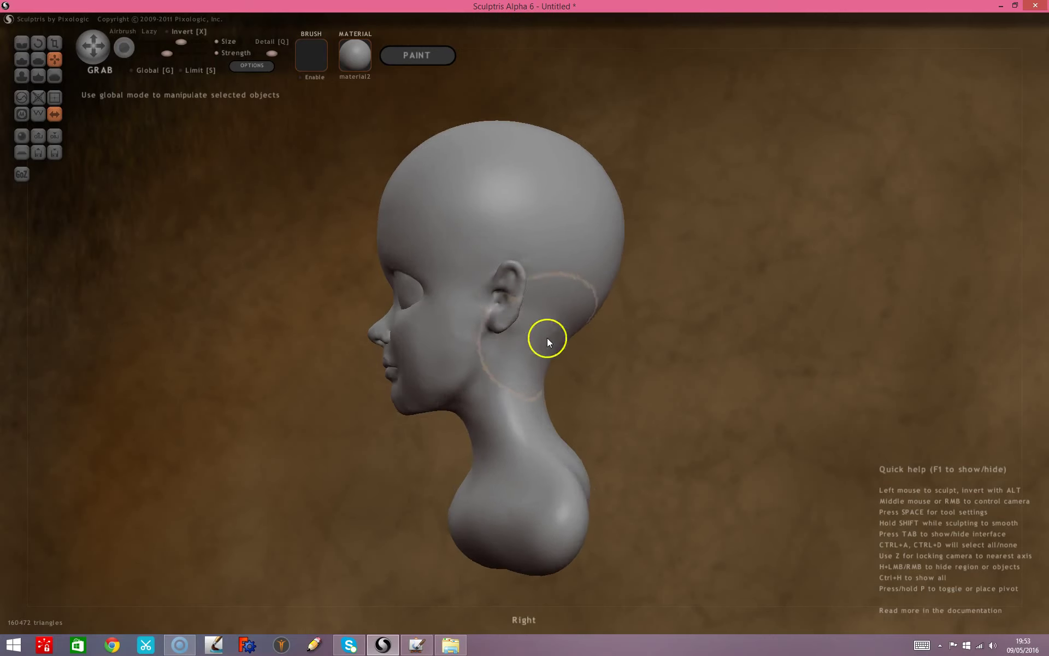
pyautogui.moveTo(485, 295)
pyautogui.mouseDown()
pyautogui.moveTo(507, 302)
pyautogui.moveTo(517, 273)
pyautogui.mouseUp()
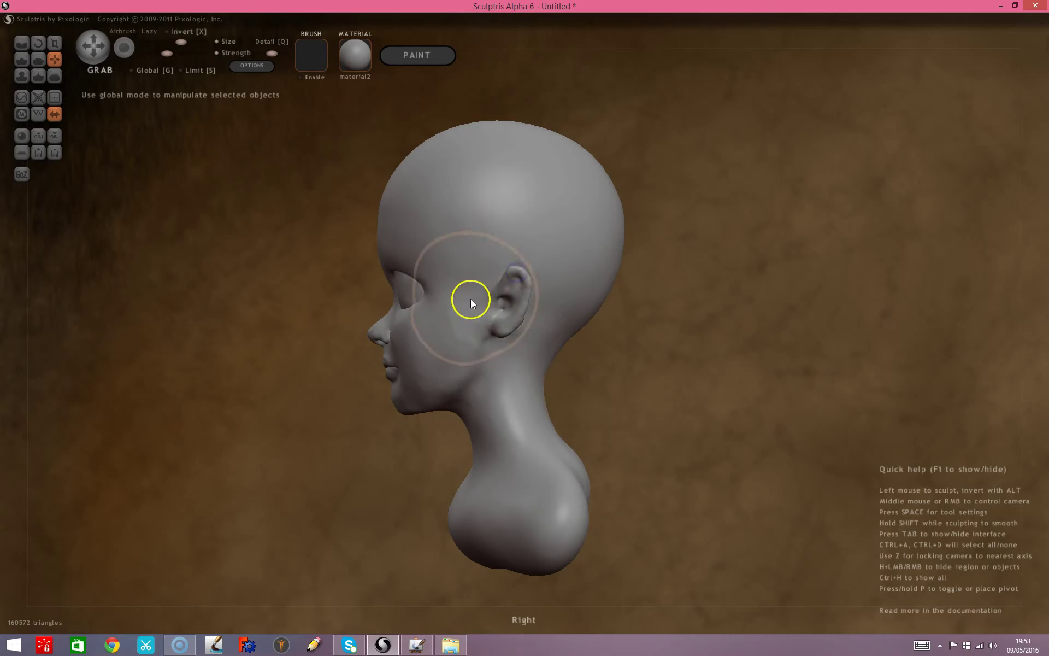
pyautogui.moveTo(300, 475)
pyautogui.mouseDown()
pyautogui.moveTo(607, 482)
pyautogui.moveTo(681, 471)
pyautogui.moveTo(709, 447)
pyautogui.moveTo(564, 457)
pyautogui.mouseUp()
# Check the bust from the exact front view and a three-quarter left view.
pyautogui.press('z')
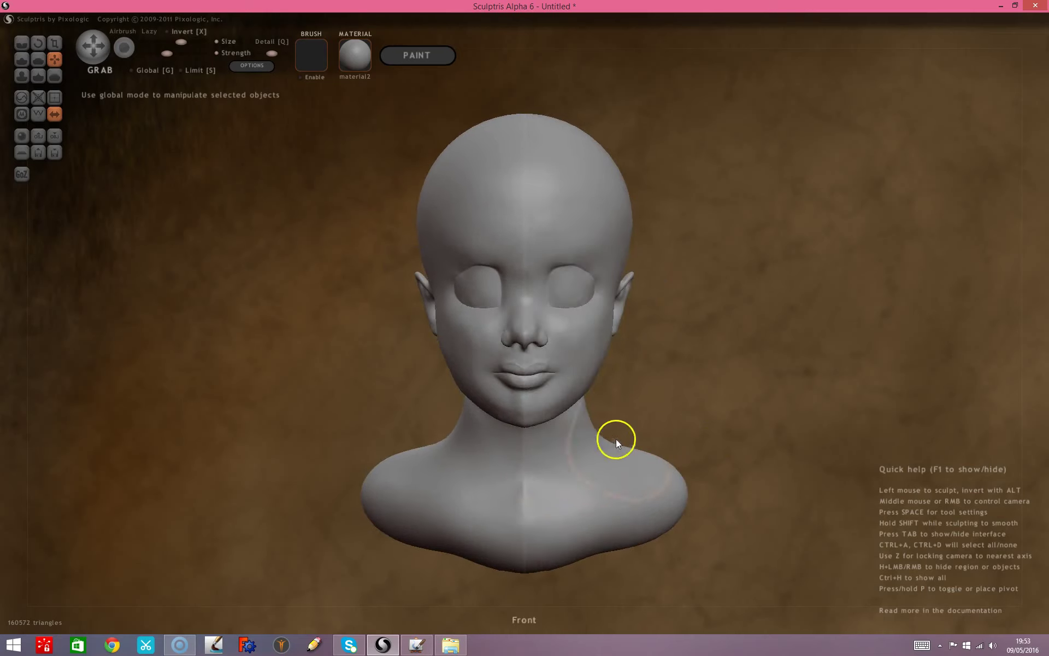
pyautogui.scroll(-3, 623, 436)
pyautogui.scroll(-2, 630, 434)
pyautogui.scroll(2, 630, 434)
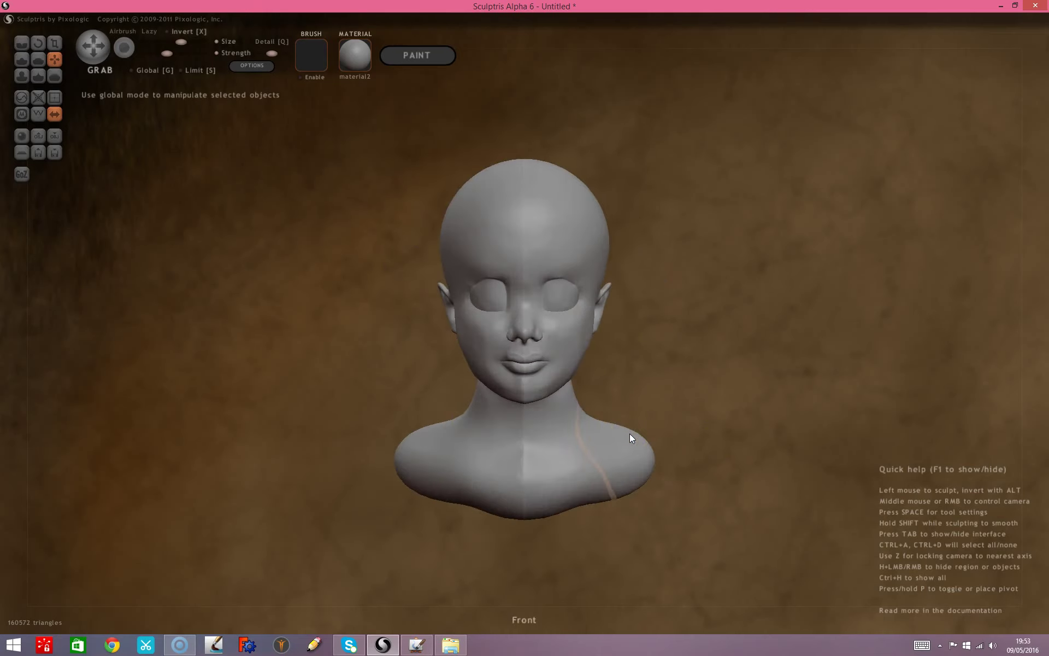
pyautogui.scroll(-2, 630, 434)
pyautogui.scroll(2, 671, 397)
pyautogui.scroll(1, 676, 391)
pyautogui.scroll(2, 678, 390)
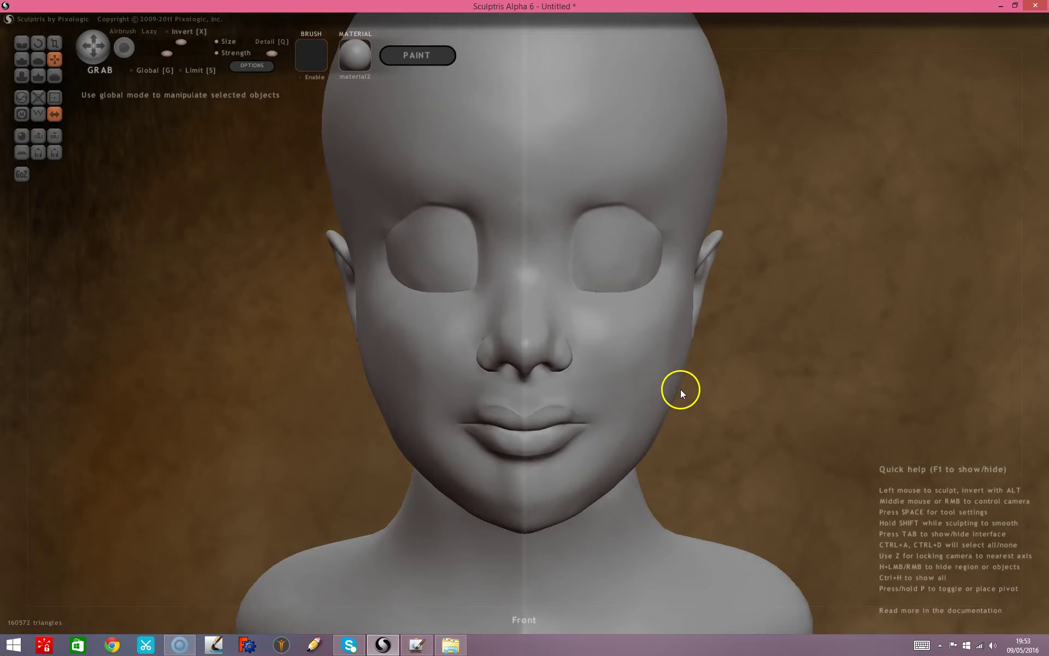
pyautogui.scroll(-2, 710, 392)
pyautogui.scroll(-1, 722, 393)
pyautogui.moveTo(728, 388)
pyautogui.mouseDown()
pyautogui.moveTo(713, 332)
pyautogui.moveTo(663, 374)
pyautogui.moveTo(671, 258)
pyautogui.moveTo(662, 419)
pyautogui.mouseUp()
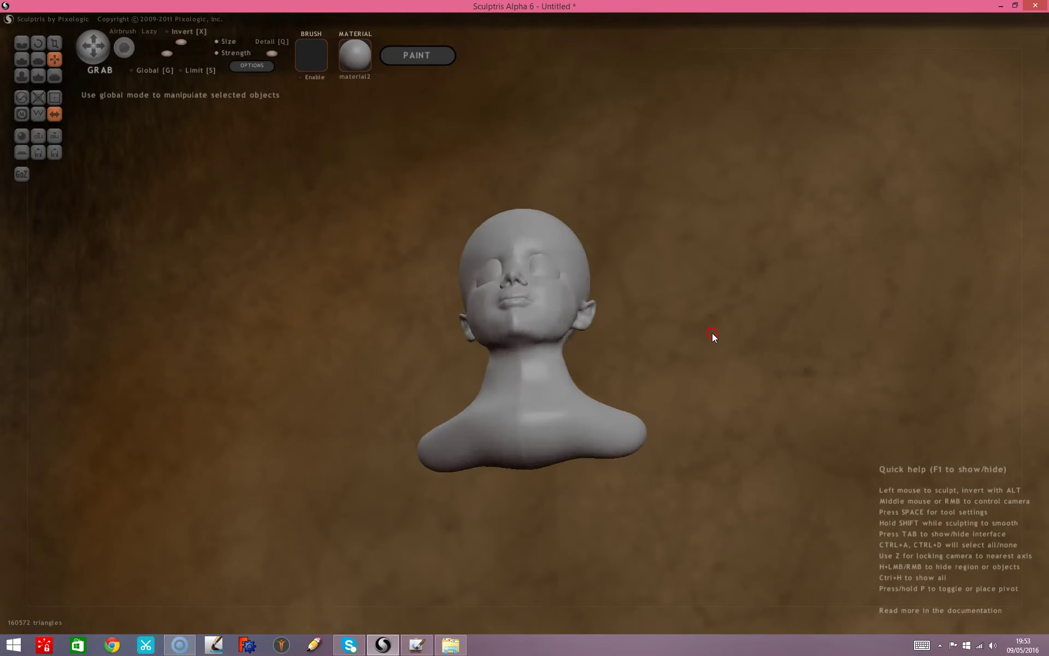
# Inflate the chin and cheek area.
pyautogui.click(22, 76)
pyautogui.click(487, 412)
pyautogui.moveTo(689, 364); pyautogui.dragTo(665, 334)
pyautogui.moveTo(510, 376); pyautogui.dragTo(599, 401)
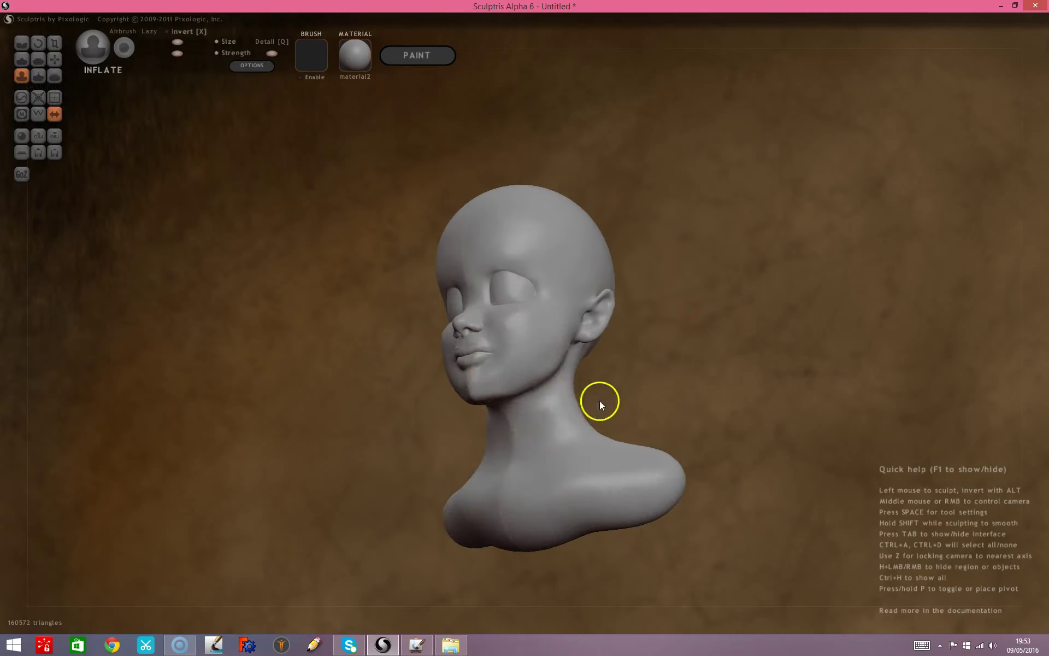
pyautogui.scroll(5, 578, 402)
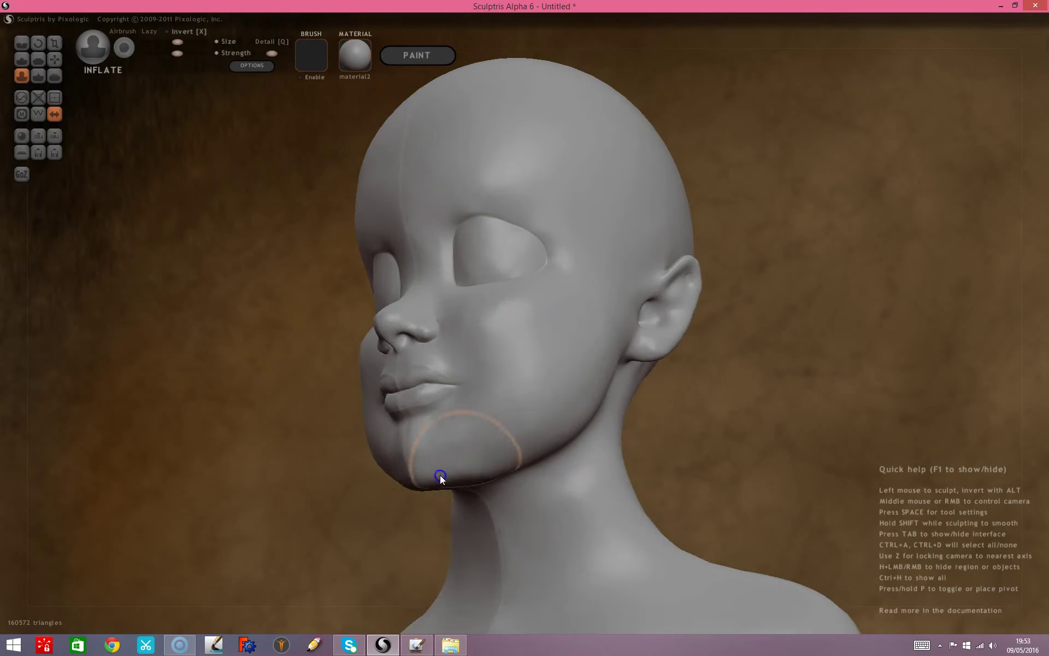
pyautogui.moveTo(440, 479); pyautogui.dragTo(545, 387)
pyautogui.moveTo(163, 402)
pyautogui.mouseDown()
pyautogui.moveTo(326, 437)
pyautogui.moveTo(180, 262)
pyautogui.mouseUp()
# Smooth the chin and jaw with an enlarged Smooth brush, then shrink it.
pyautogui.click(55, 76)
pyautogui.moveTo(133, 338)
pyautogui.mouseDown()
pyautogui.moveTo(145, 350)
pyautogui.moveTo(245, 327)
pyautogui.mouseUp()
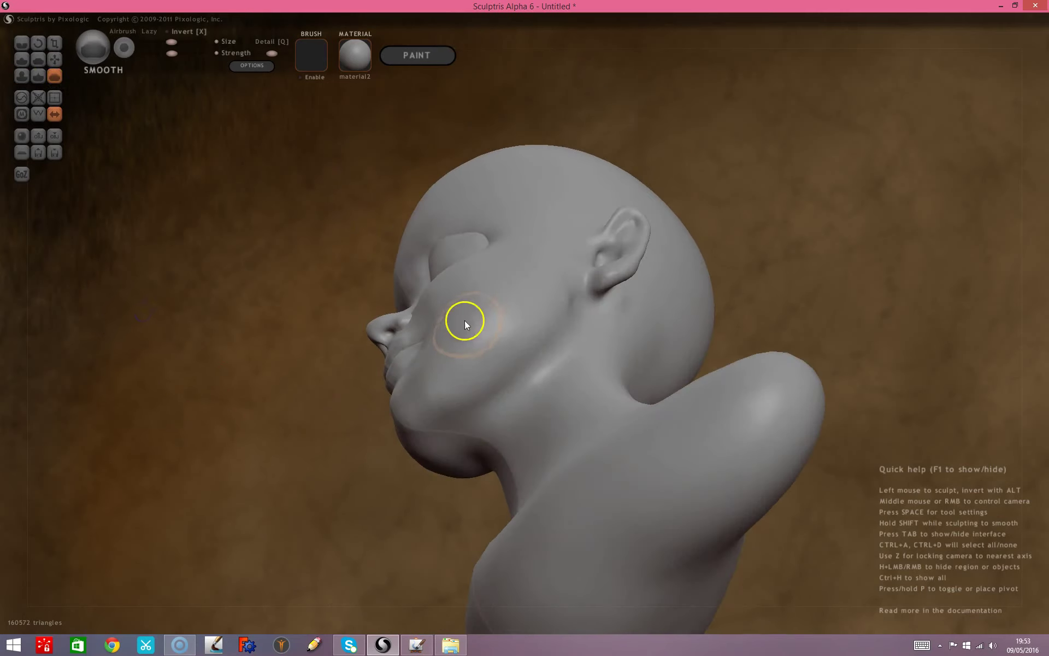
pyautogui.press('space')
pyautogui.moveTo(483, 265); pyautogui.dragTo(486, 271)
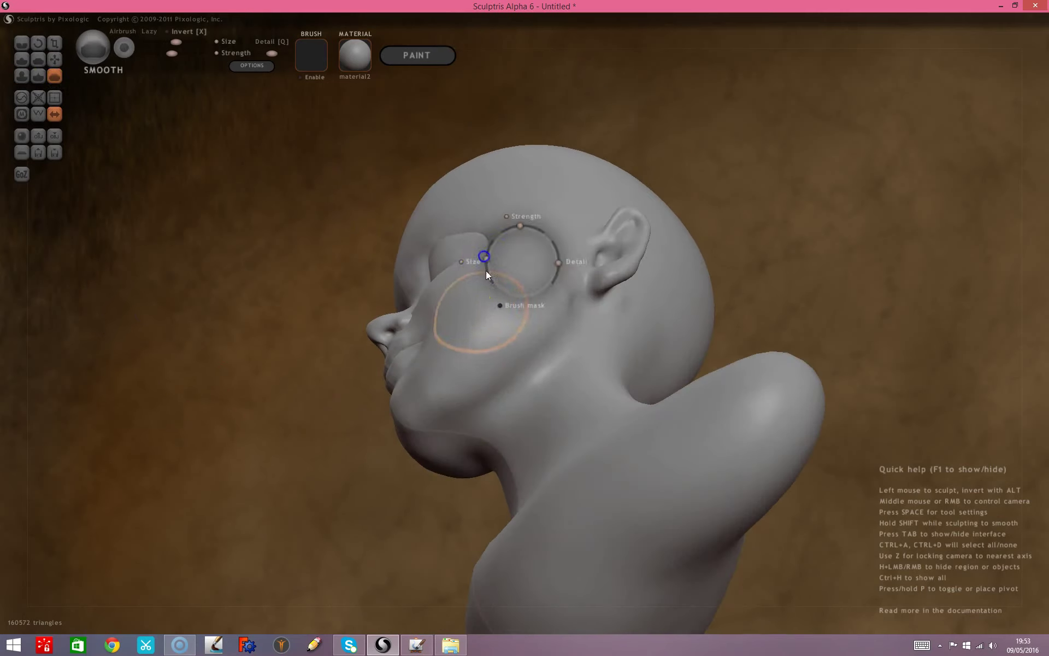
pyautogui.moveTo(444, 434); pyautogui.dragTo(399, 411)
pyautogui.moveTo(510, 316)
pyautogui.mouseDown()
pyautogui.moveTo(444, 368)
pyautogui.moveTo(470, 403)
pyautogui.mouseUp()
pyautogui.moveTo(128, 393)
pyautogui.mouseDown()
pyautogui.moveTo(368, 480)
pyautogui.moveTo(381, 442)
pyautogui.moveTo(303, 483)
pyautogui.mouseUp()
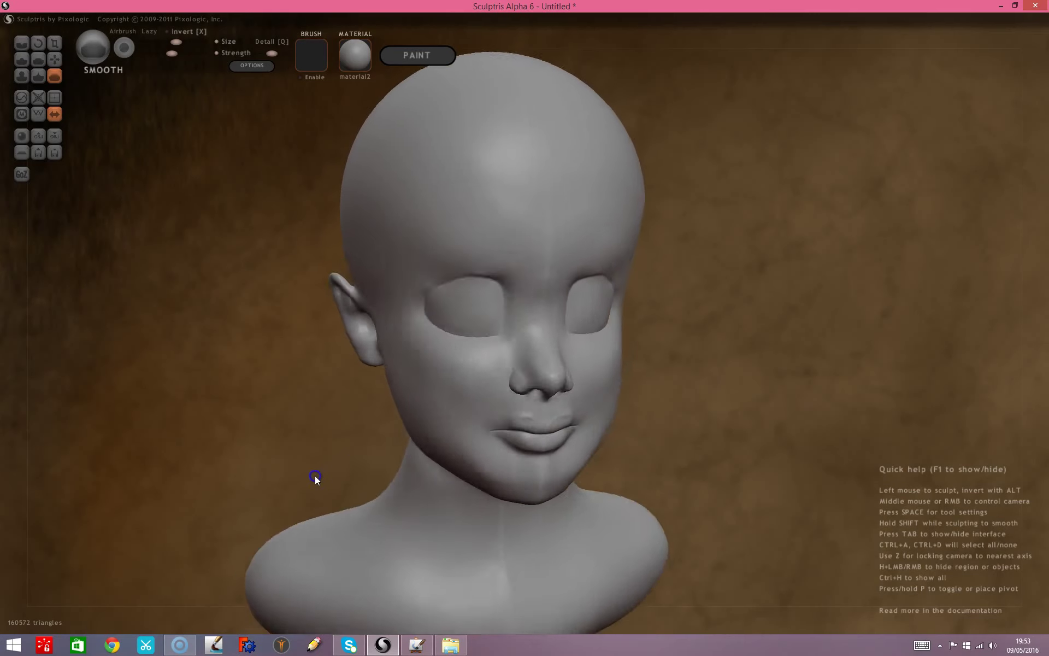
pyautogui.press('space')
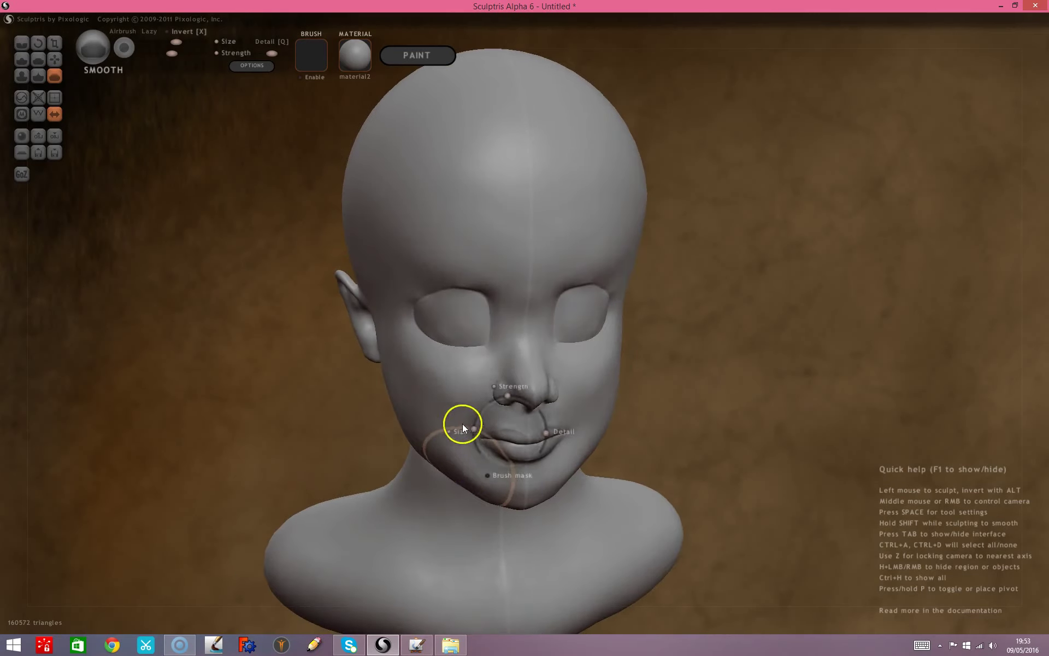
pyautogui.moveTo(475, 432); pyautogui.dragTo(551, 496)
pyautogui.moveTo(730, 374)
pyautogui.mouseDown()
pyautogui.moveTo(695, 400)
pyautogui.moveTo(686, 342)
pyautogui.mouseUp()
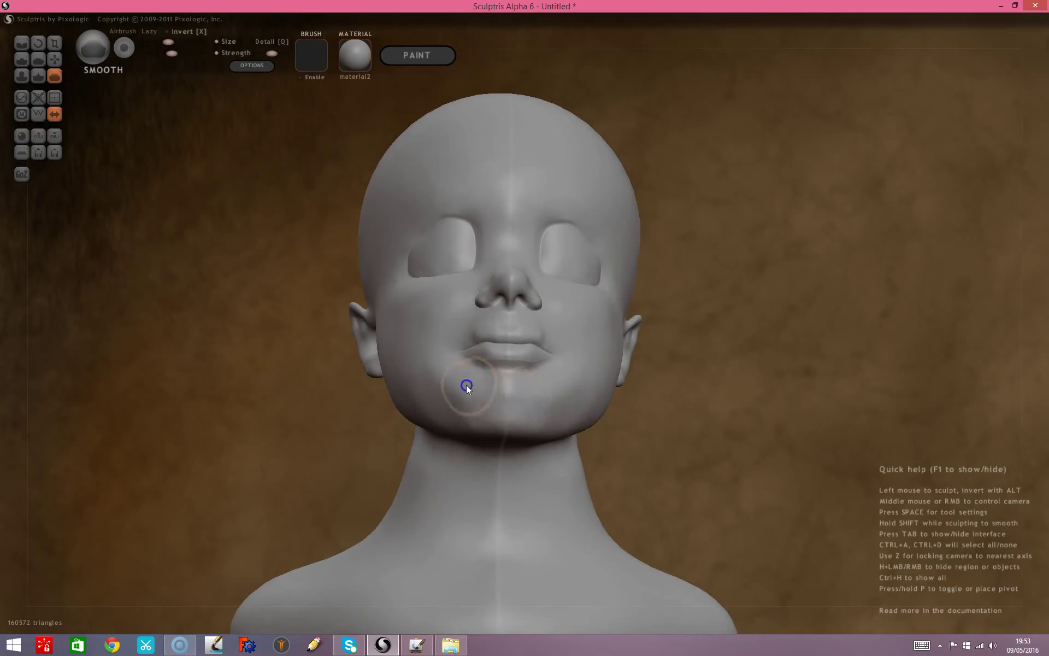
pyautogui.moveTo(405, 413); pyautogui.dragTo(451, 458)
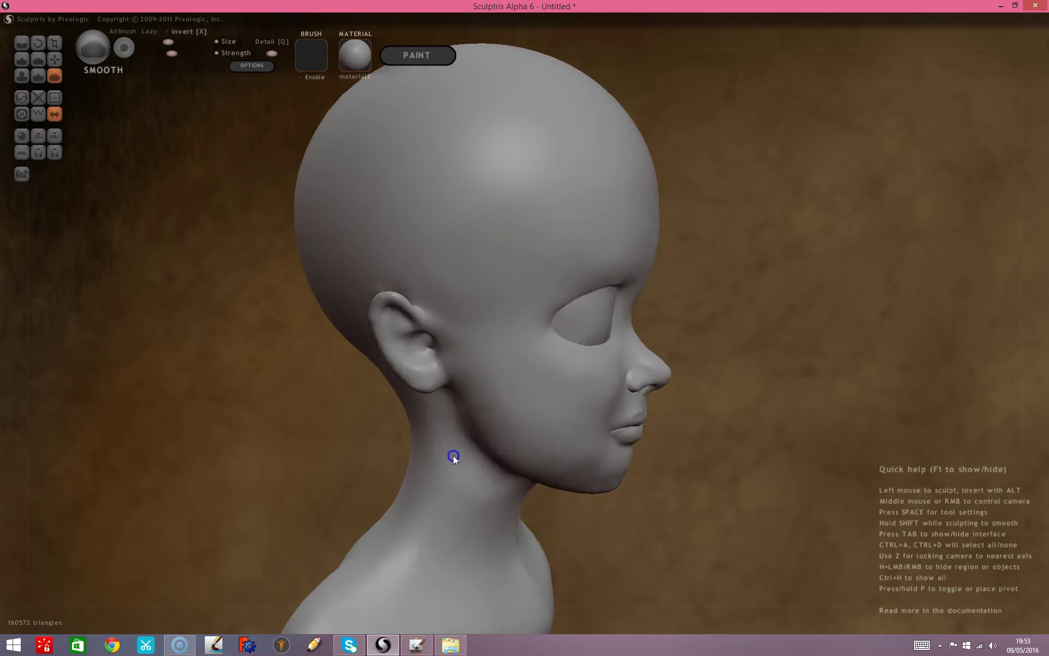
pyautogui.click(122, 235)
# Inflate under the chin and along its lower edge with a small Inflate brush.
pyautogui.click(22, 75)
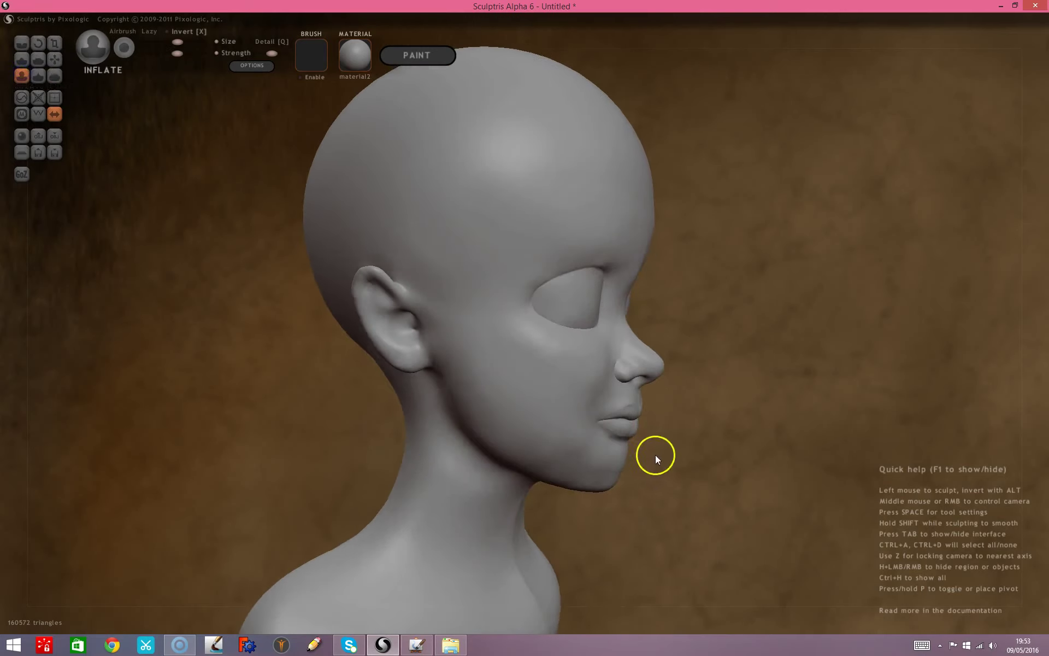
pyautogui.press('space')
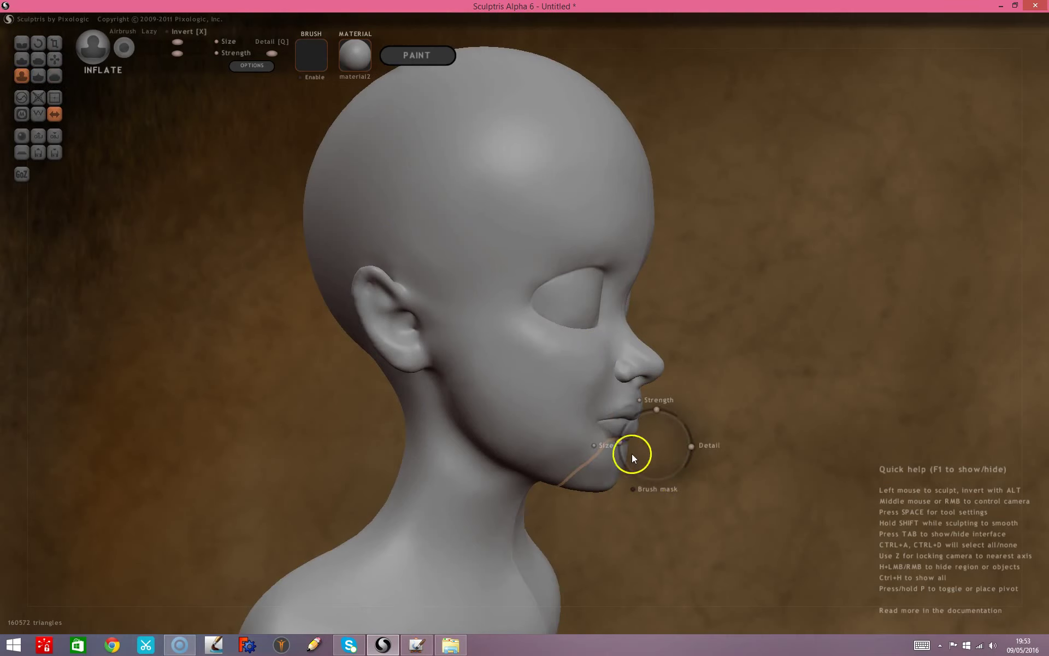
pyautogui.moveTo(619, 445); pyautogui.dragTo(623, 457)
pyautogui.moveTo(583, 481); pyautogui.dragTo(593, 480)
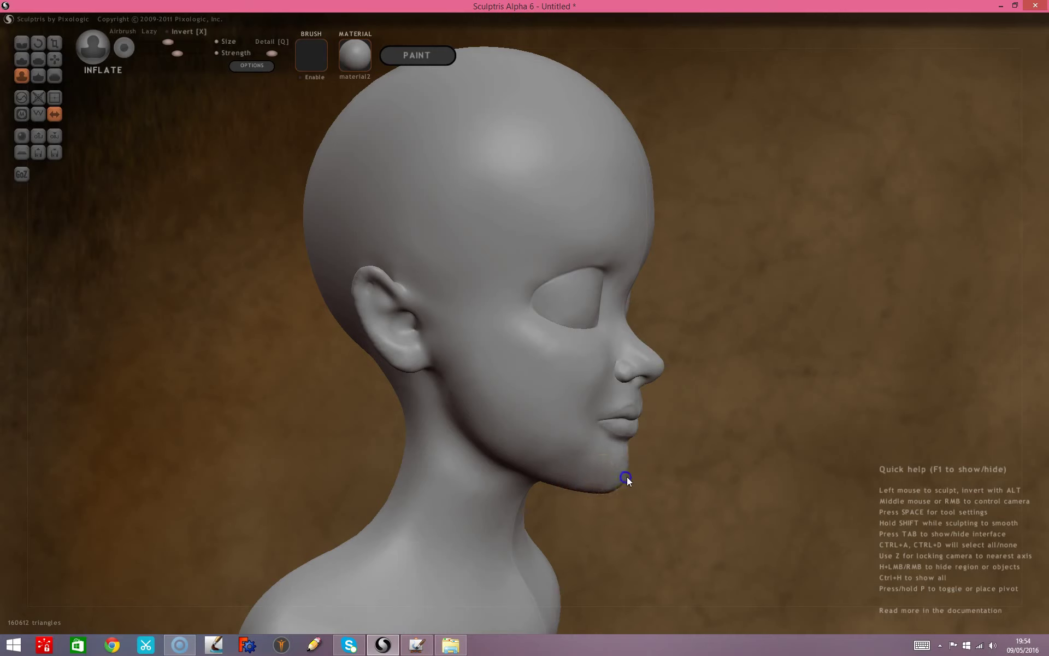
pyautogui.moveTo(628, 476); pyautogui.dragTo(676, 469)
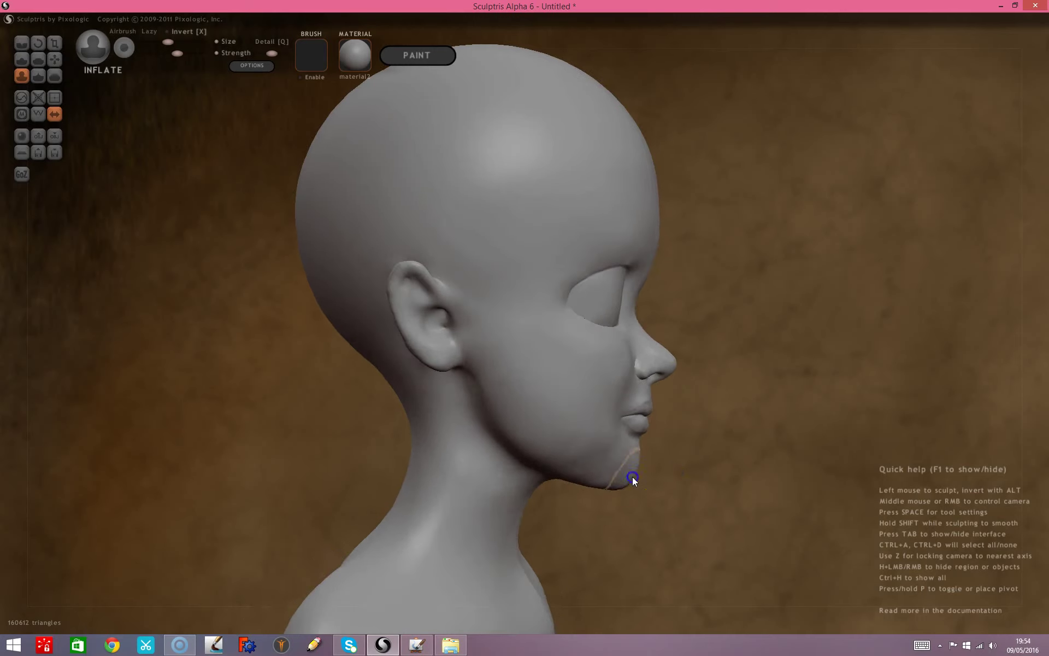
pyautogui.moveTo(613, 470); pyautogui.dragTo(600, 461)
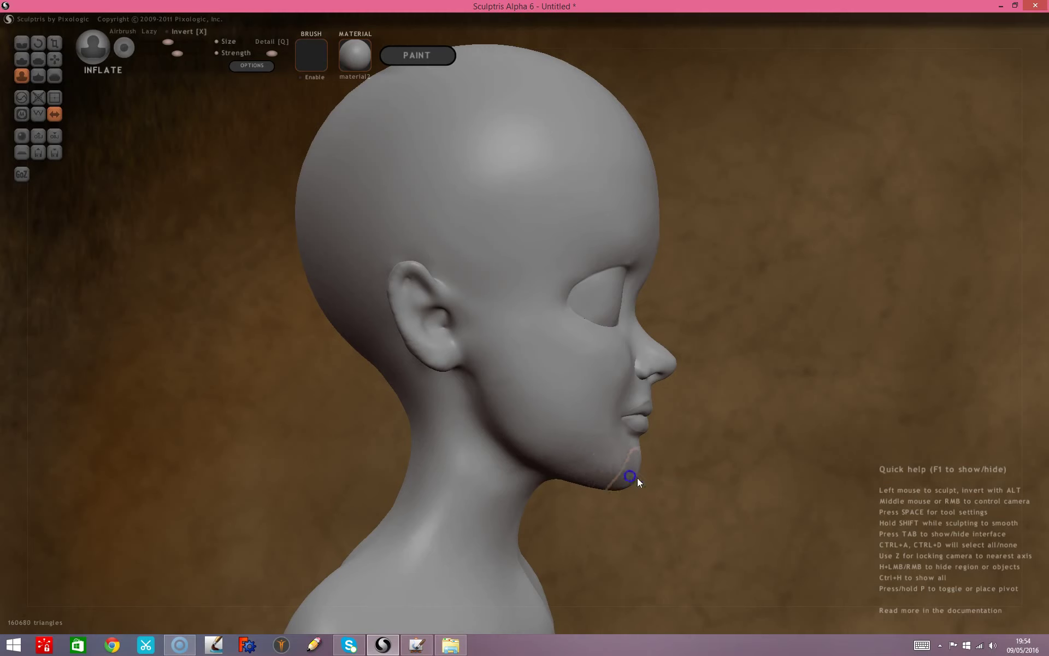
pyautogui.click(594, 457)
pyautogui.click(637, 480)
pyautogui.click(554, 239)
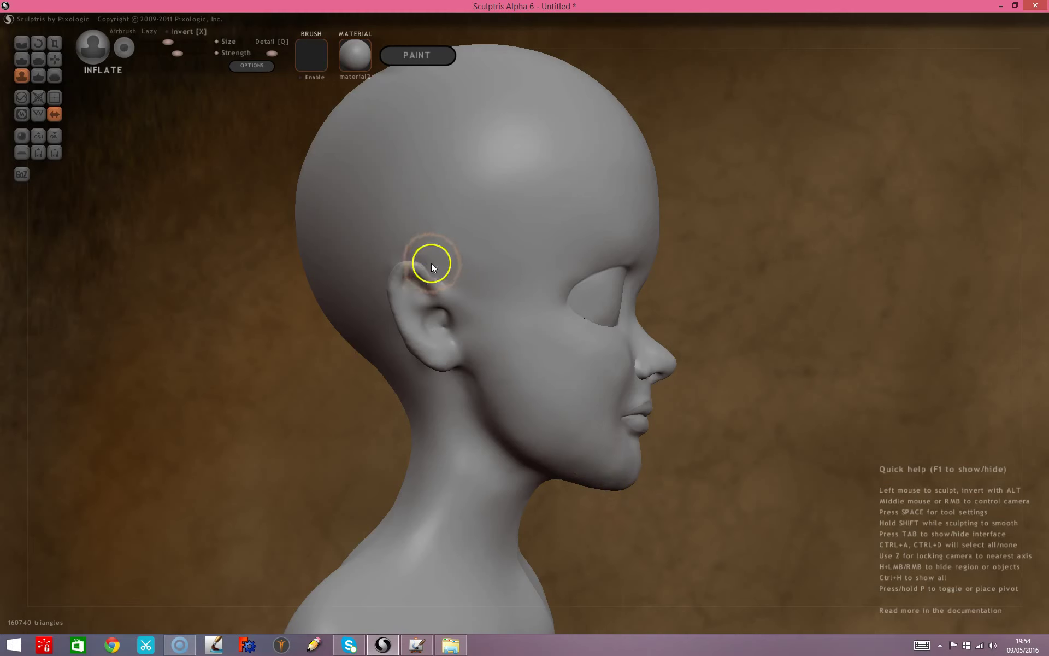
# Grab the ear and temple area to reshape and reposition the ear.
pyautogui.click(54, 58)
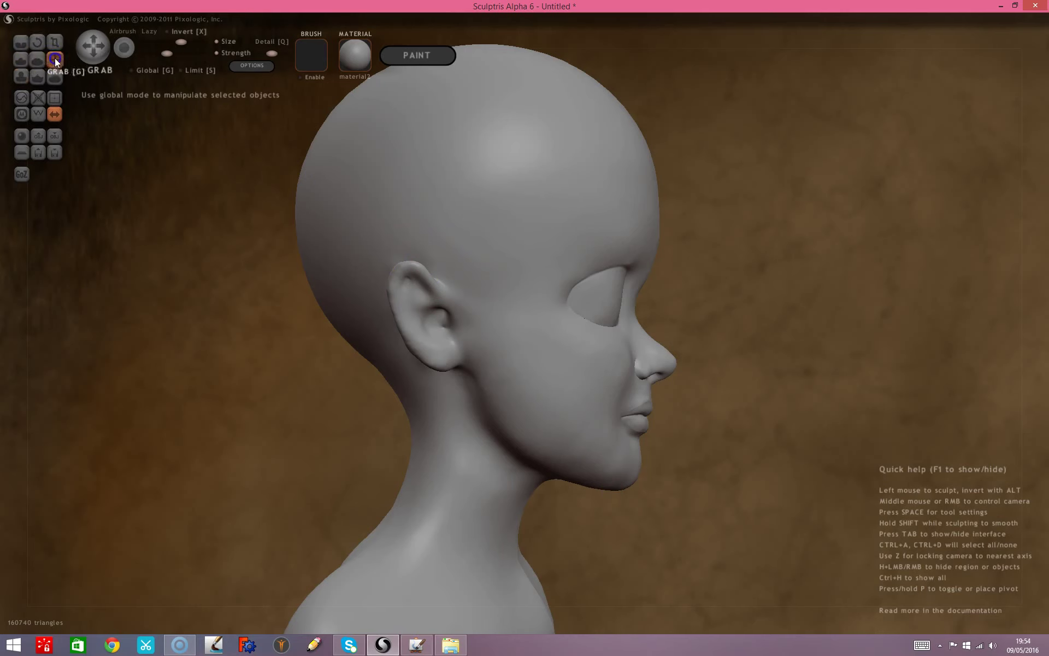
pyautogui.moveTo(430, 255); pyautogui.dragTo(430, 280)
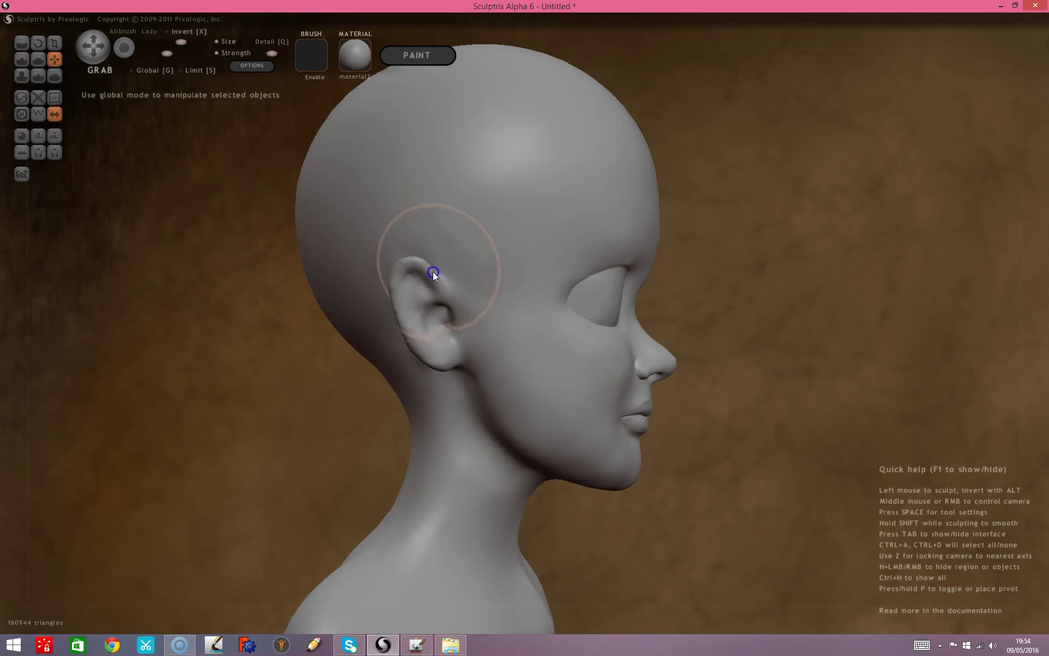
pyautogui.moveTo(431, 279); pyautogui.dragTo(381, 324)
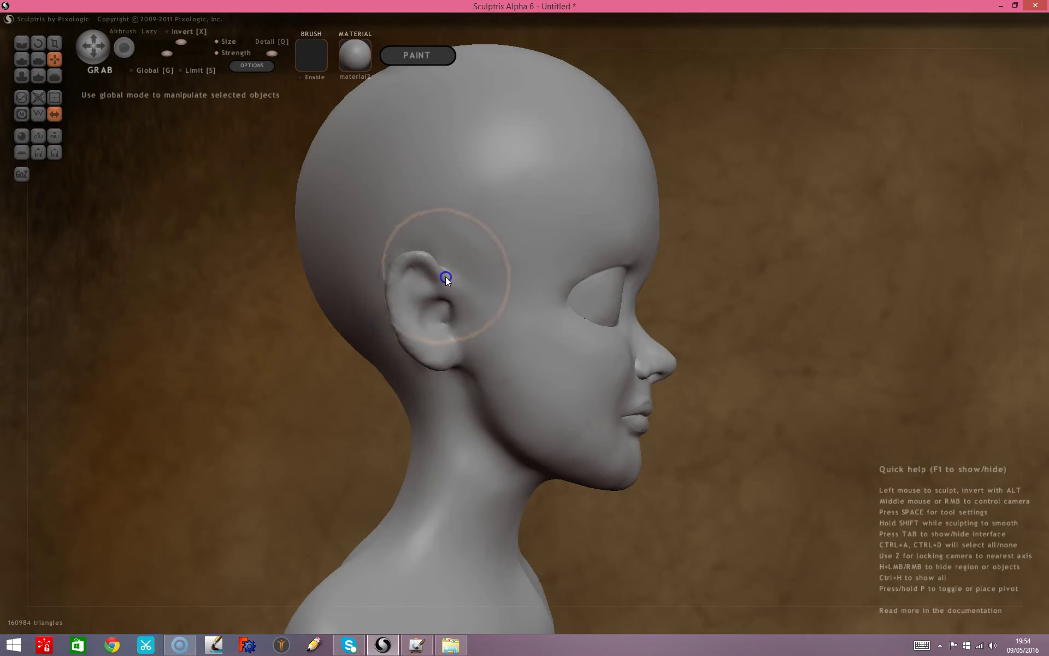
pyautogui.moveTo(582, 296)
pyautogui.mouseDown(button='middle')
pyautogui.moveTo(376, 253)
pyautogui.moveTo(493, 317)
pyautogui.moveTo(564, 322)
pyautogui.moveTo(581, 339)
pyautogui.mouseUp(button='middle')
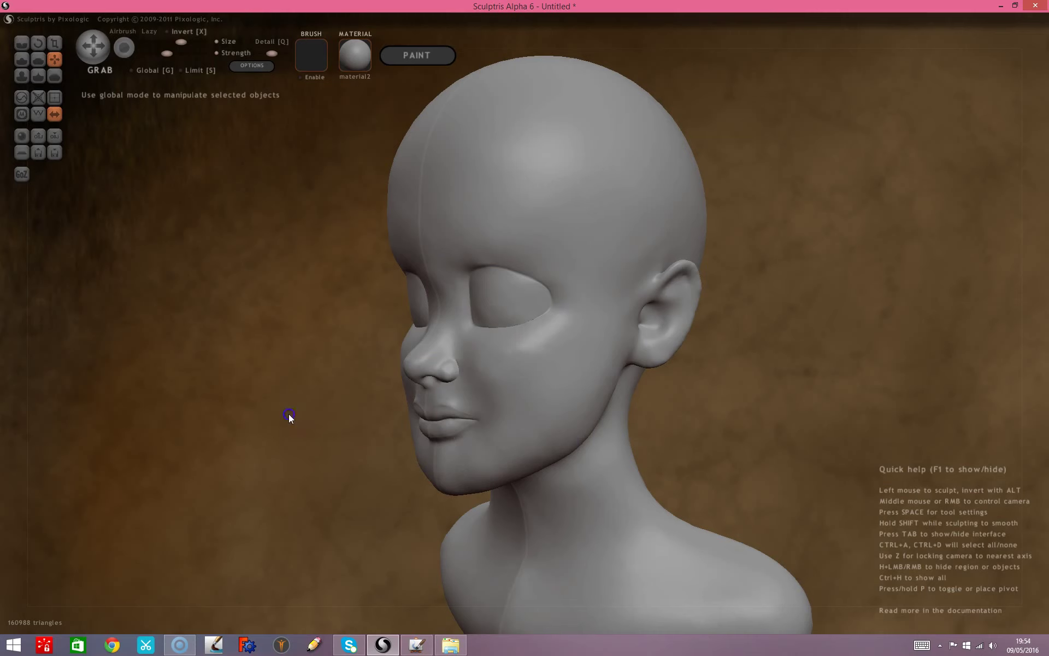
# Pull both eye sockets outward from the front view.
pyautogui.moveTo(288, 415); pyautogui.dragTo(362, 412, button='middle')
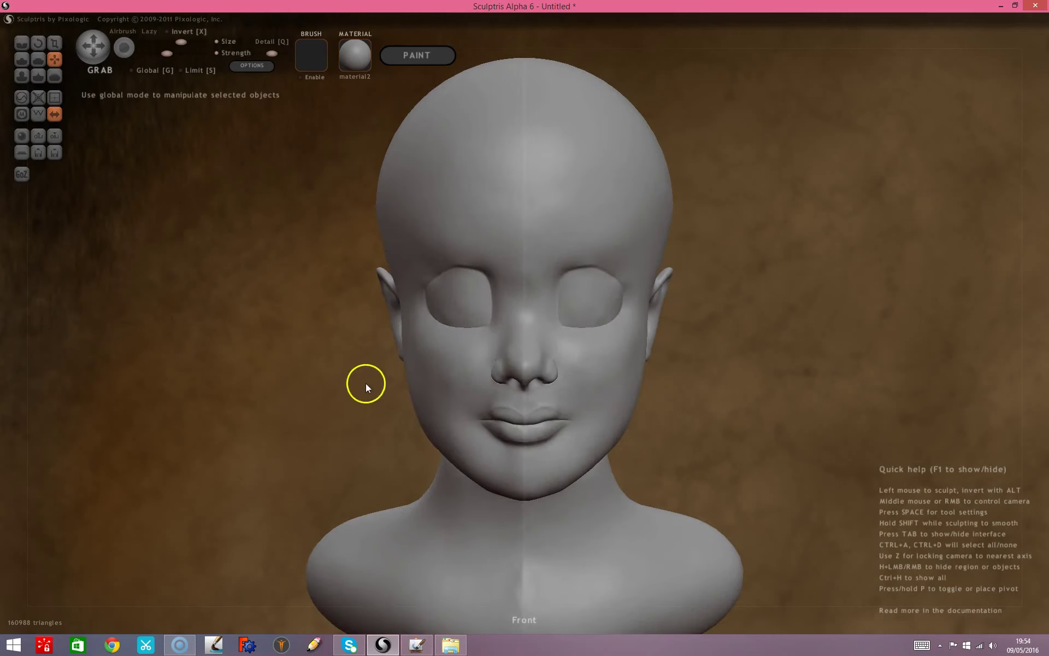
pyautogui.moveTo(621, 274); pyautogui.dragTo(628, 276)
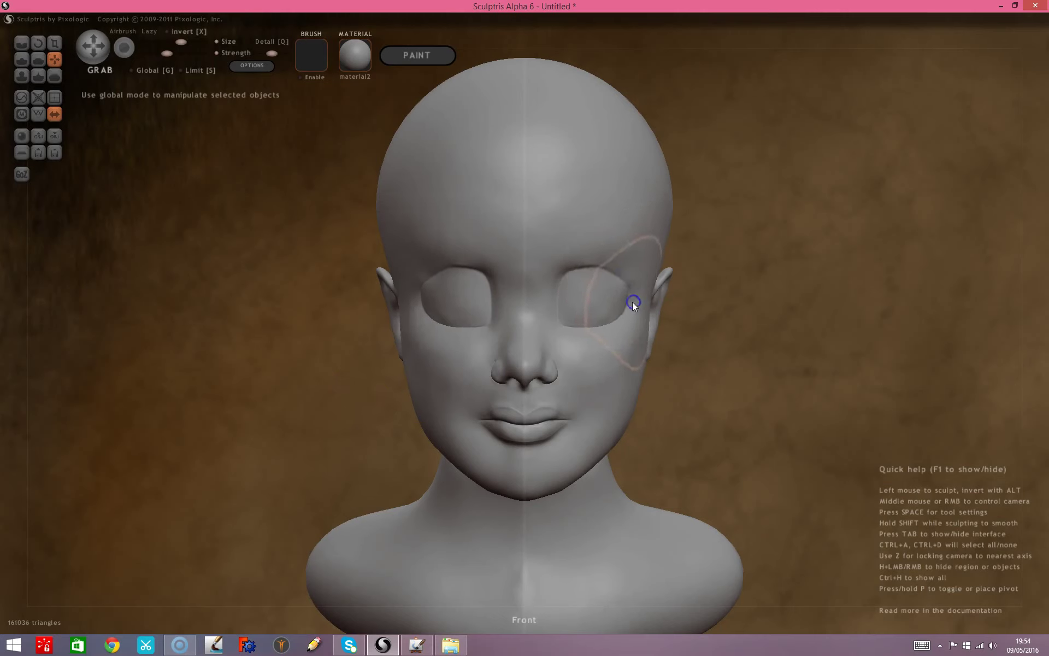
pyautogui.scroll(-3, 723, 349)
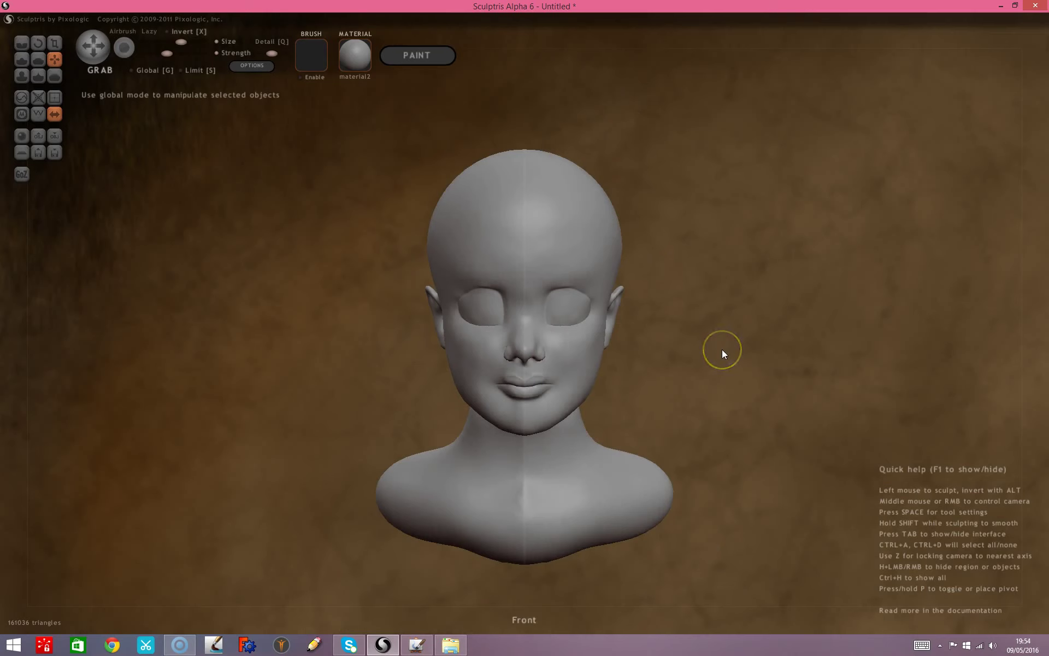
pyautogui.scroll(5, 723, 350)
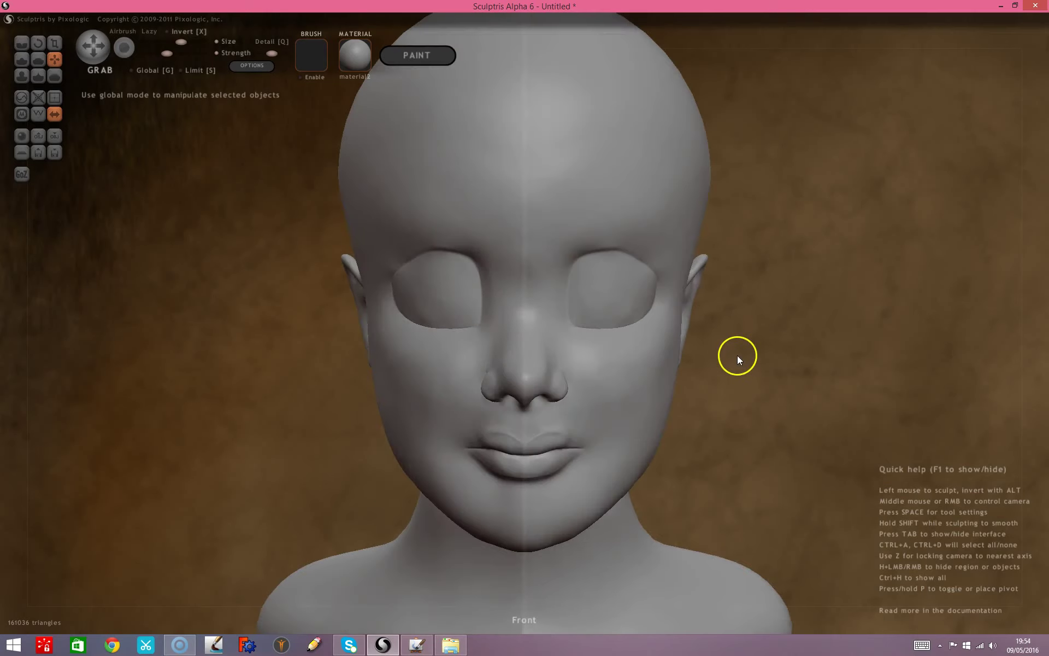
pyautogui.scroll(-2, 737, 355)
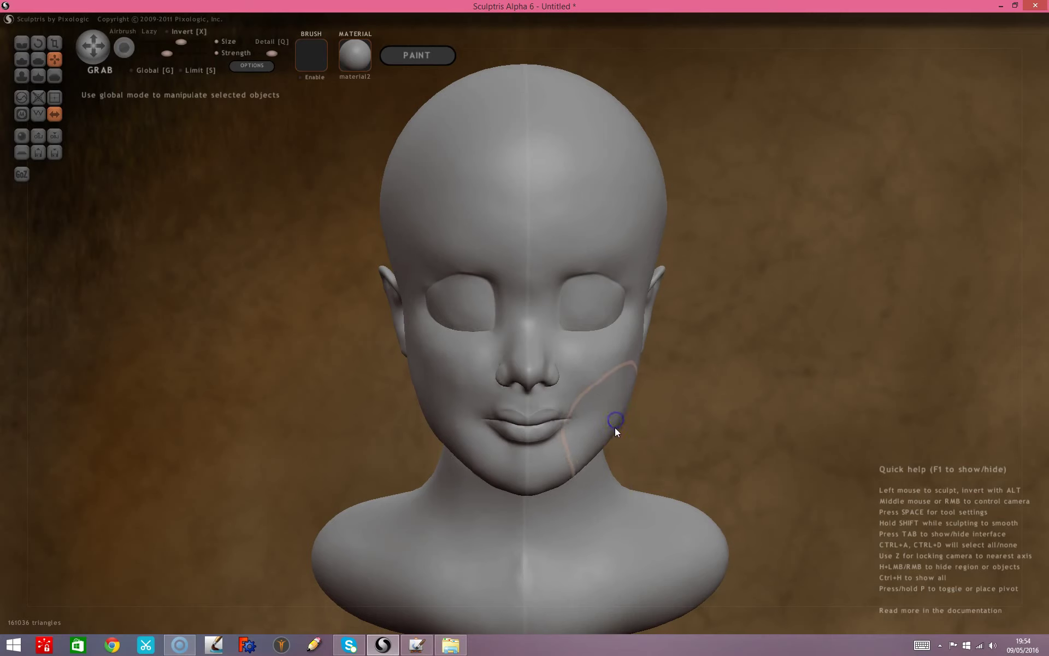
pyautogui.moveTo(715, 406)
pyautogui.mouseDown()
pyautogui.moveTo(640, 401)
pyautogui.moveTo(601, 410)
pyautogui.moveTo(586, 430)
pyautogui.mouseUp()
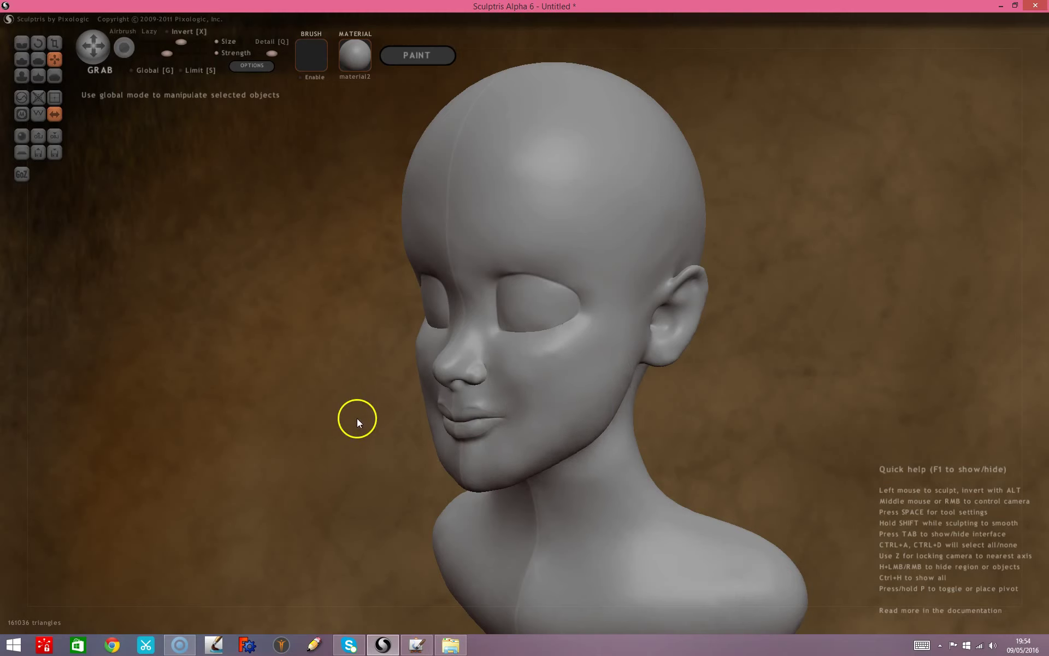
pyautogui.click(21, 77)
pyautogui.press('space')
# Inflate the cheek beside the nose and the chin below the lips.
pyautogui.moveTo(548, 344); pyautogui.dragTo(553, 344)
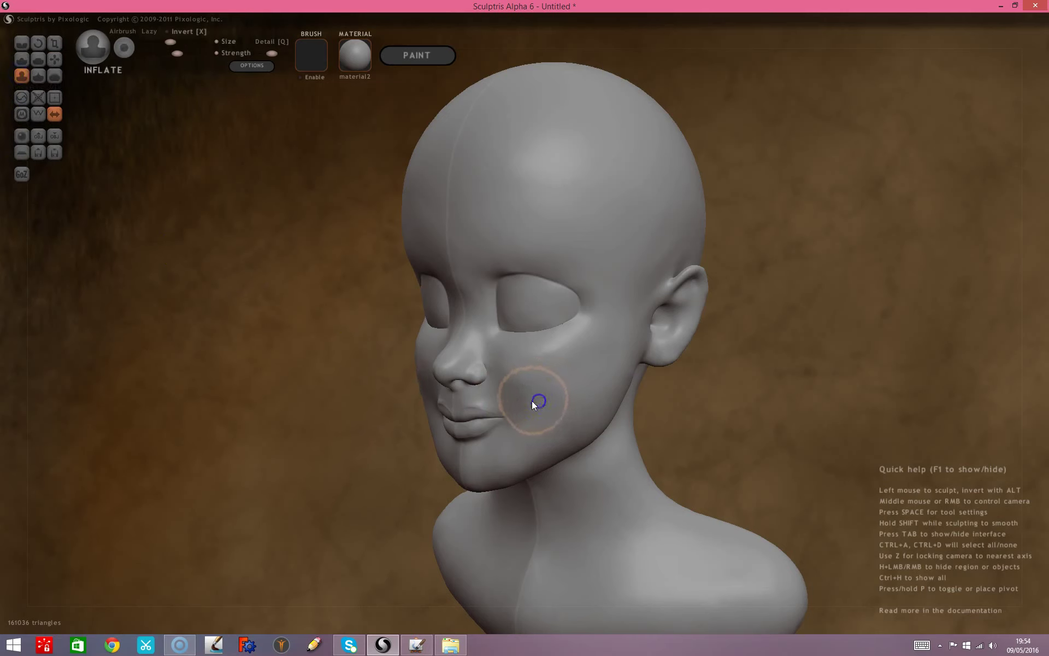
pyautogui.moveTo(413, 355); pyautogui.dragTo(556, 369)
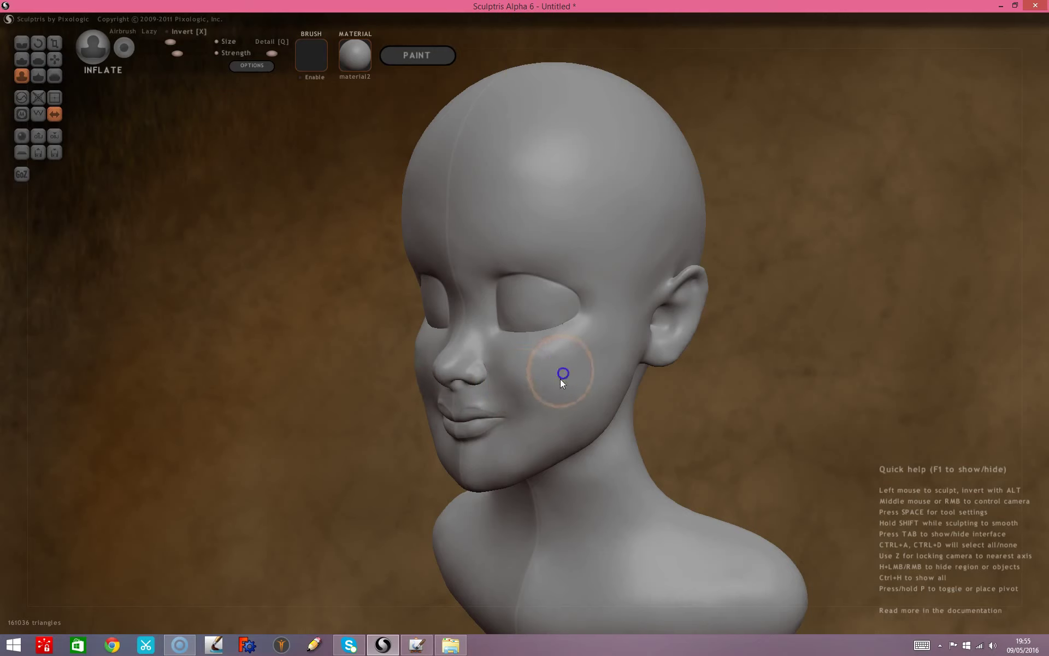
pyautogui.click(375, 450)
pyautogui.moveTo(375, 450)
pyautogui.mouseDown()
pyautogui.moveTo(446, 453)
pyautogui.moveTo(532, 428)
pyautogui.mouseUp()
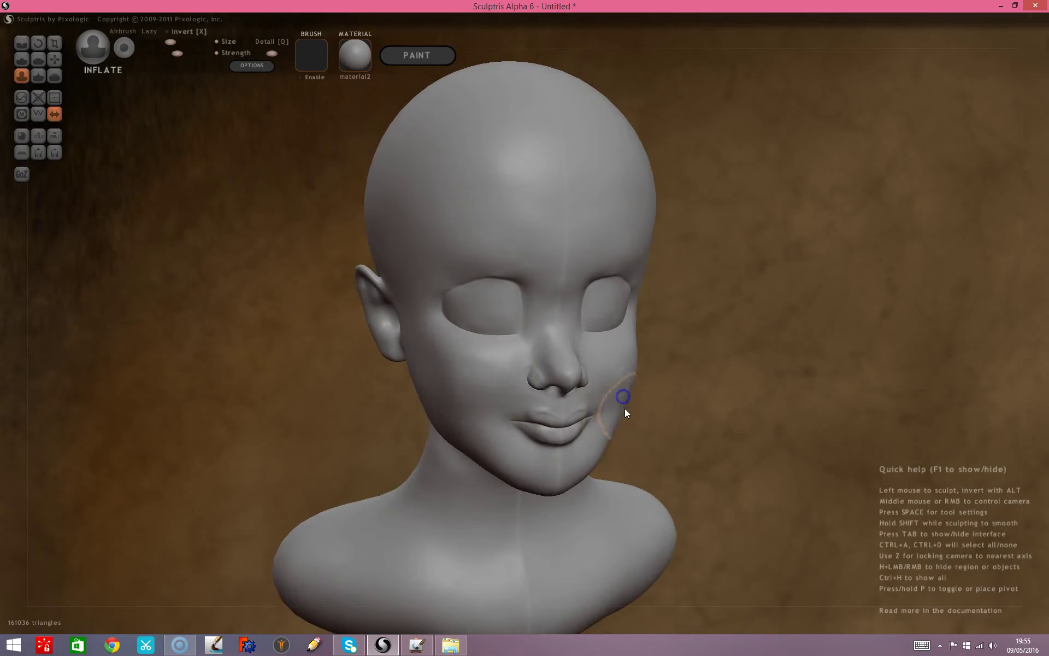
pyautogui.moveTo(613, 418); pyautogui.dragTo(734, 442)
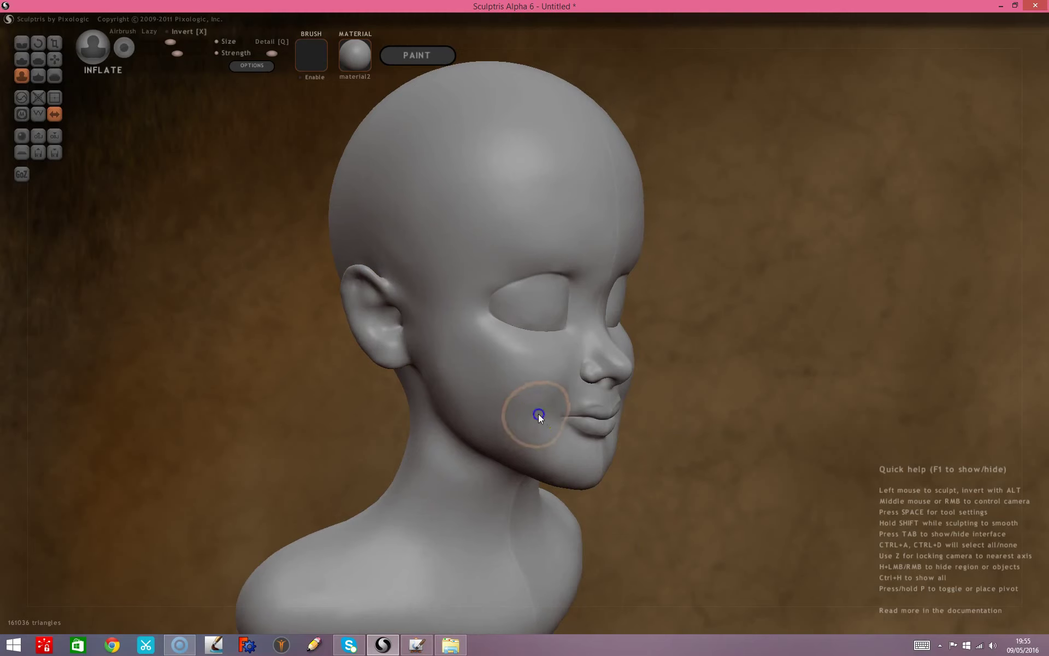
pyautogui.moveTo(543, 429)
pyautogui.mouseDown()
pyautogui.moveTo(563, 440)
pyautogui.moveTo(553, 448)
pyautogui.mouseUp()
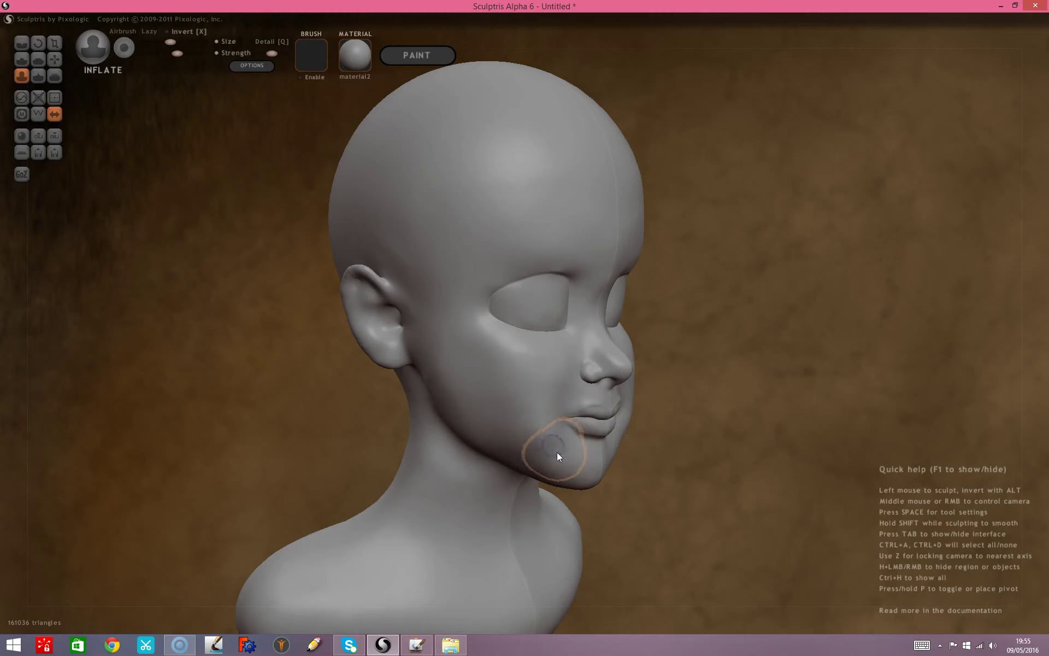
# Smooth the chin toward the mouth corner, the cheek and the eye socket.
pyautogui.click(52, 80)
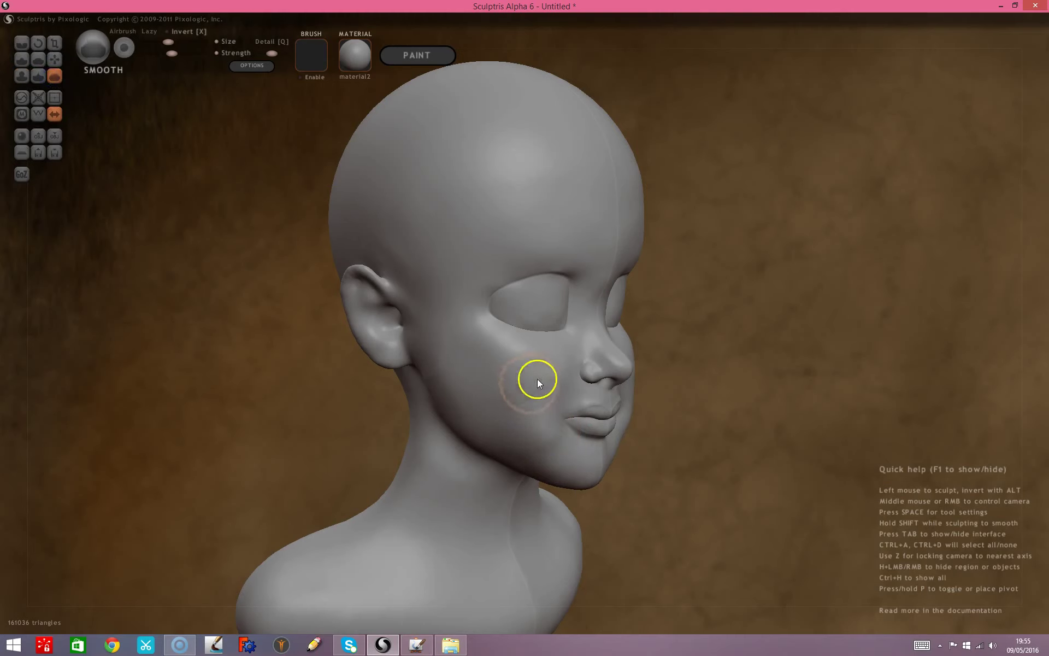
pyautogui.moveTo(560, 445)
pyautogui.mouseDown()
pyautogui.moveTo(544, 417)
pyautogui.moveTo(554, 448)
pyautogui.moveTo(537, 427)
pyautogui.mouseUp()
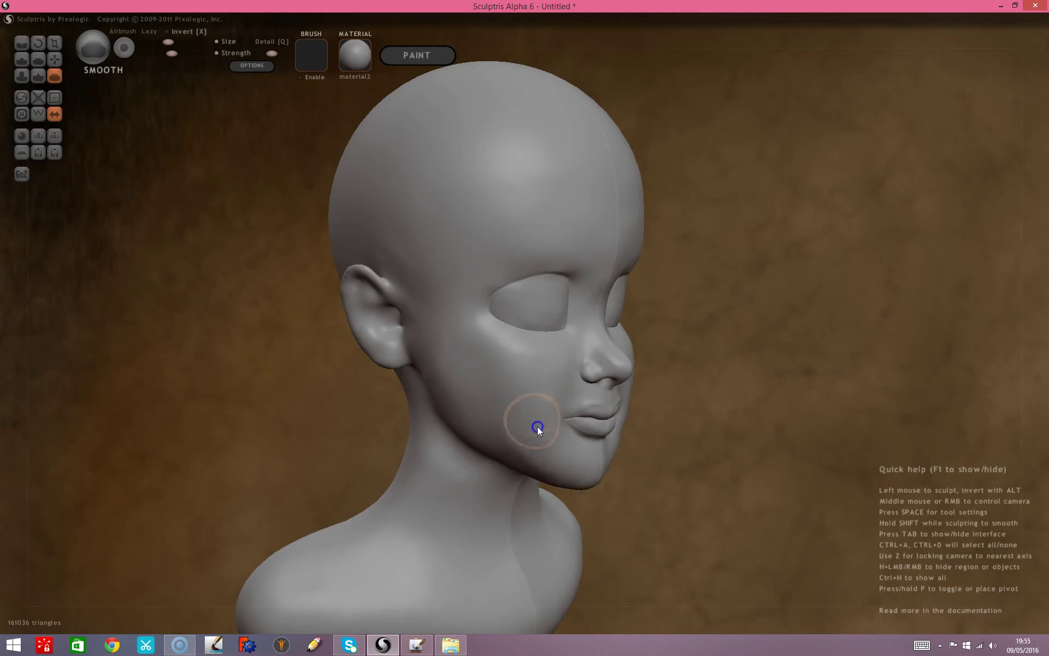
pyautogui.click(541, 442)
pyautogui.click(520, 286)
# Puff out the area around the eye with a smaller Inflate brush.
pyautogui.click(21, 77)
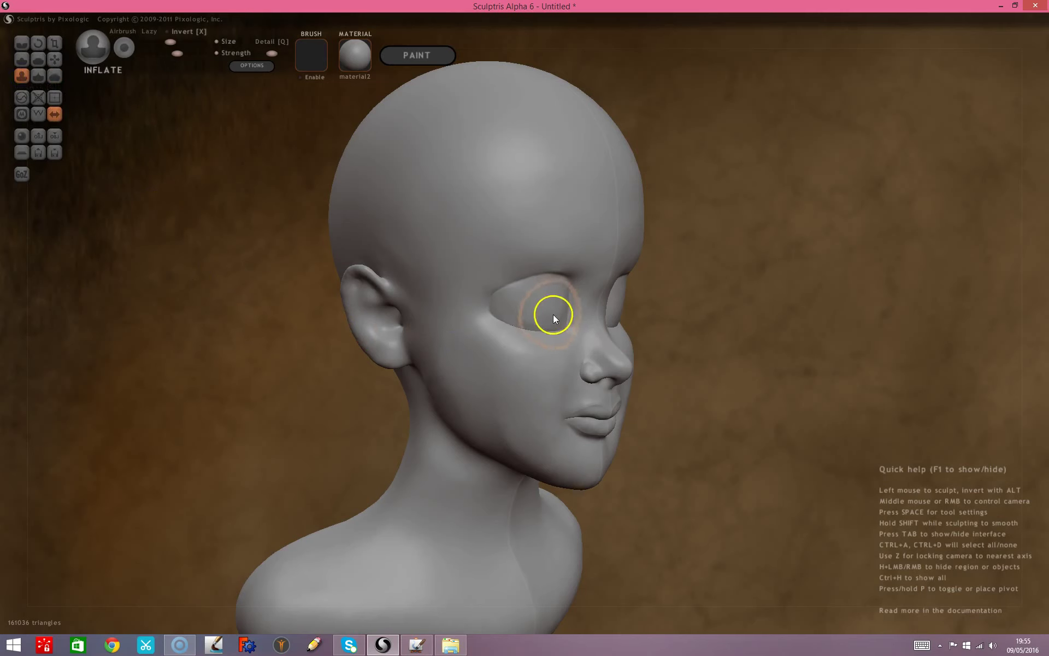
pyautogui.press('space')
pyautogui.moveTo(567, 266); pyautogui.dragTo(567, 275)
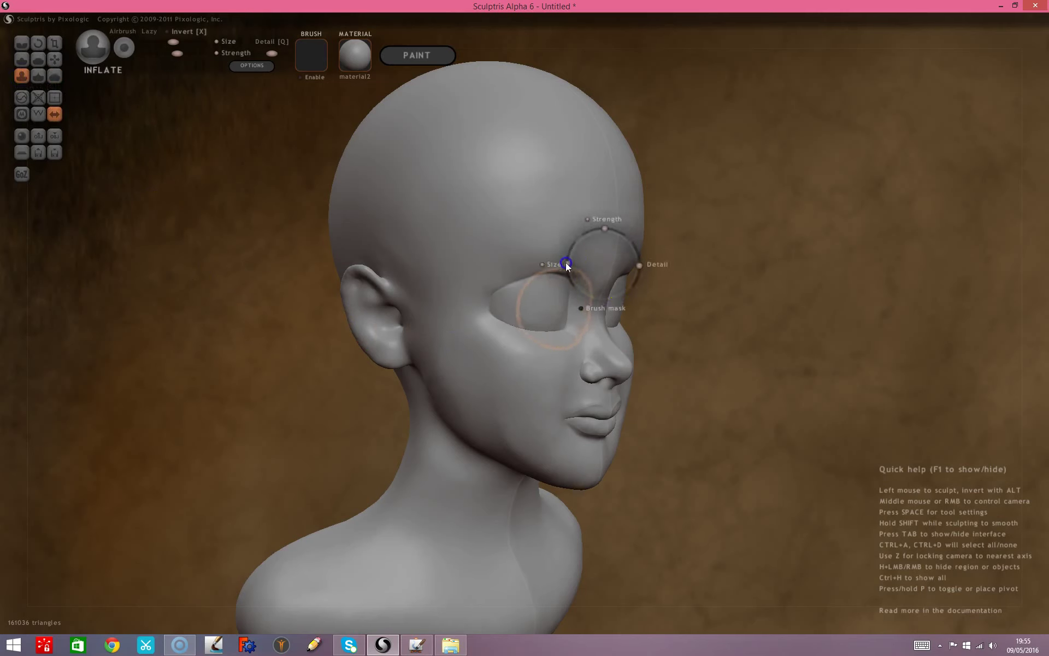
pyautogui.moveTo(548, 320); pyautogui.dragTo(538, 316)
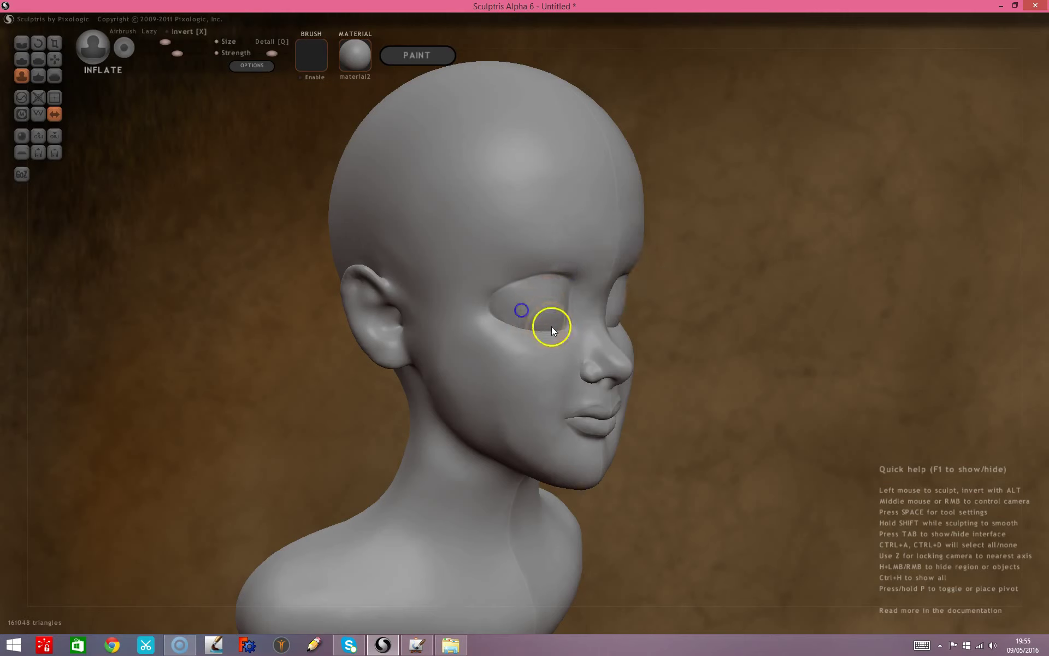
pyautogui.click(559, 313)
pyautogui.moveTo(909, 297)
pyautogui.mouseDown(button='right')
pyautogui.moveTo(860, 274)
pyautogui.moveTo(897, 296)
pyautogui.mouseUp(button='right')
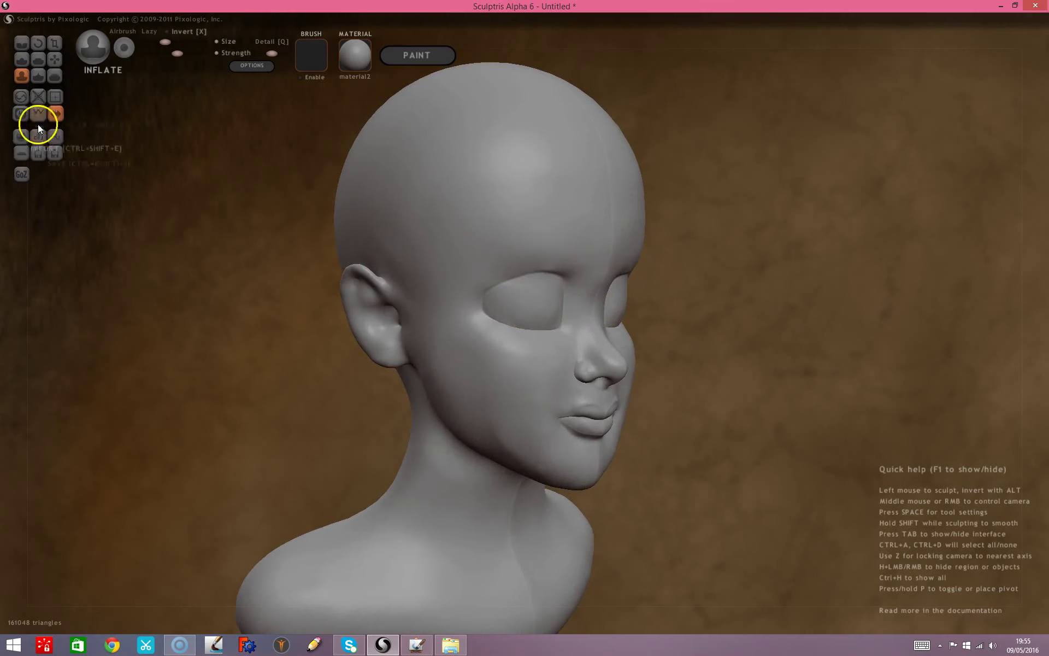
# Inflate the nostril area, the side of the nose and the nose tip.
pyautogui.click(56, 77)
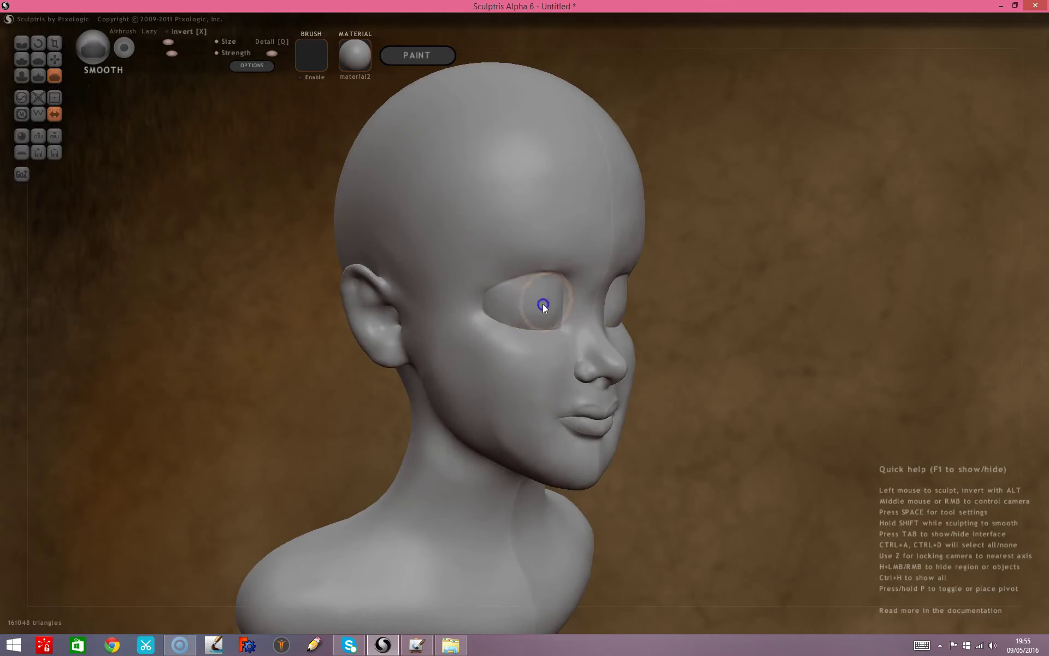
pyautogui.moveTo(767, 431)
pyautogui.mouseDown(button='right')
pyautogui.moveTo(717, 396)
pyautogui.moveTo(682, 389)
pyautogui.moveTo(701, 314)
pyautogui.moveTo(723, 466)
pyautogui.moveTo(708, 439)
pyautogui.moveTo(758, 470)
pyautogui.moveTo(692, 429)
pyautogui.mouseUp(button='right')
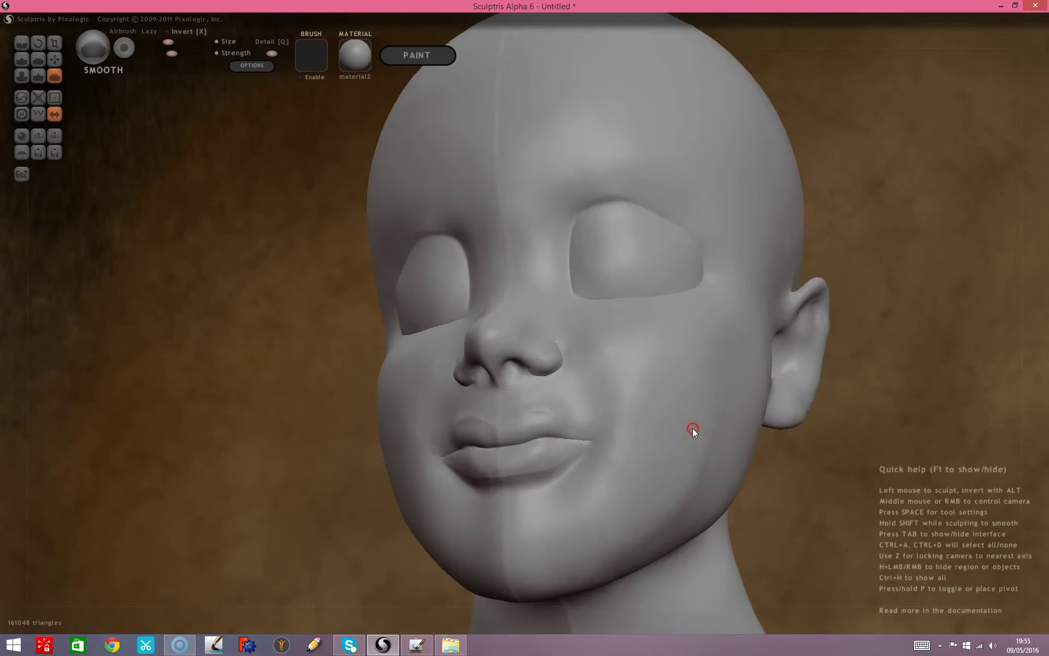
pyautogui.click(20, 74)
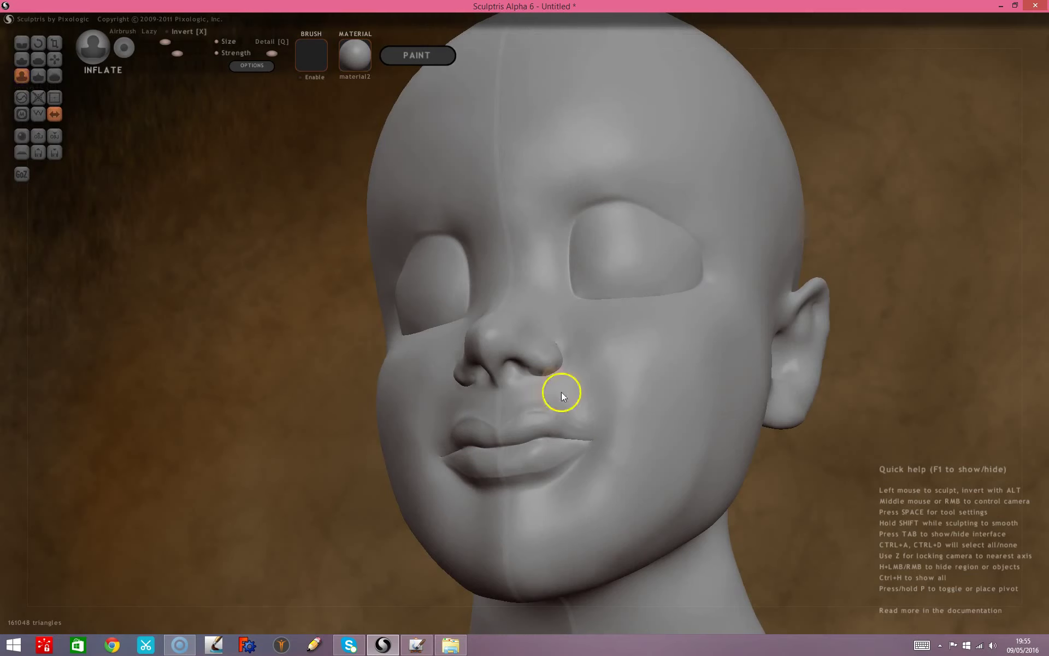
pyautogui.moveTo(545, 345); pyautogui.dragTo(535, 347)
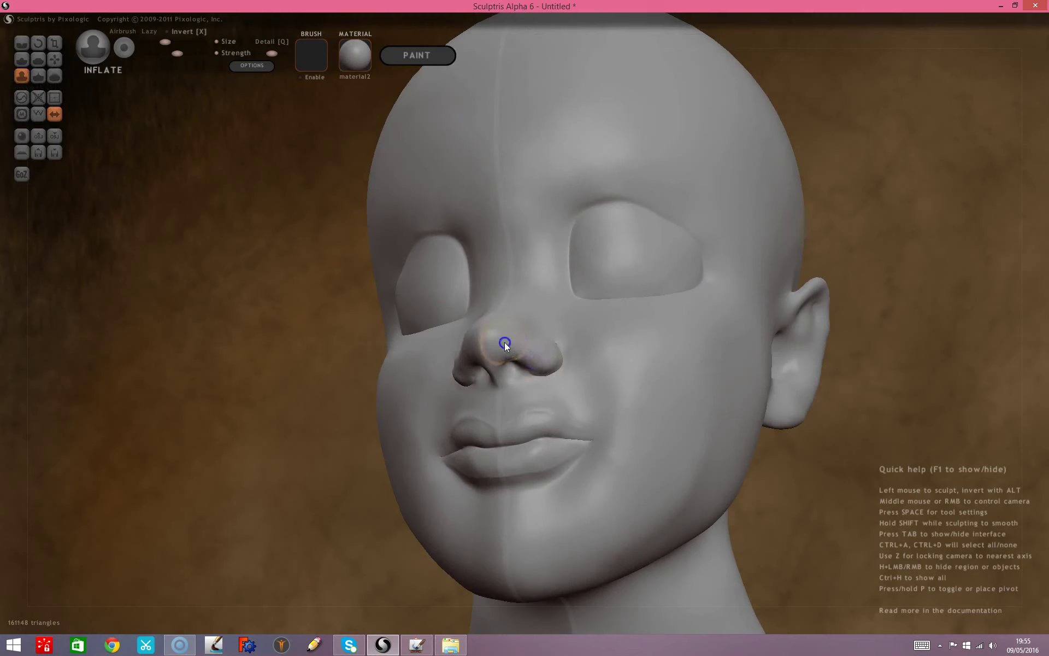
pyautogui.moveTo(280, 410)
pyautogui.mouseDown(button='right')
pyautogui.moveTo(334, 449)
pyautogui.moveTo(351, 415)
pyautogui.moveTo(477, 364)
pyautogui.mouseUp(button='right')
pyautogui.moveTo(532, 343); pyautogui.dragTo(546, 349)
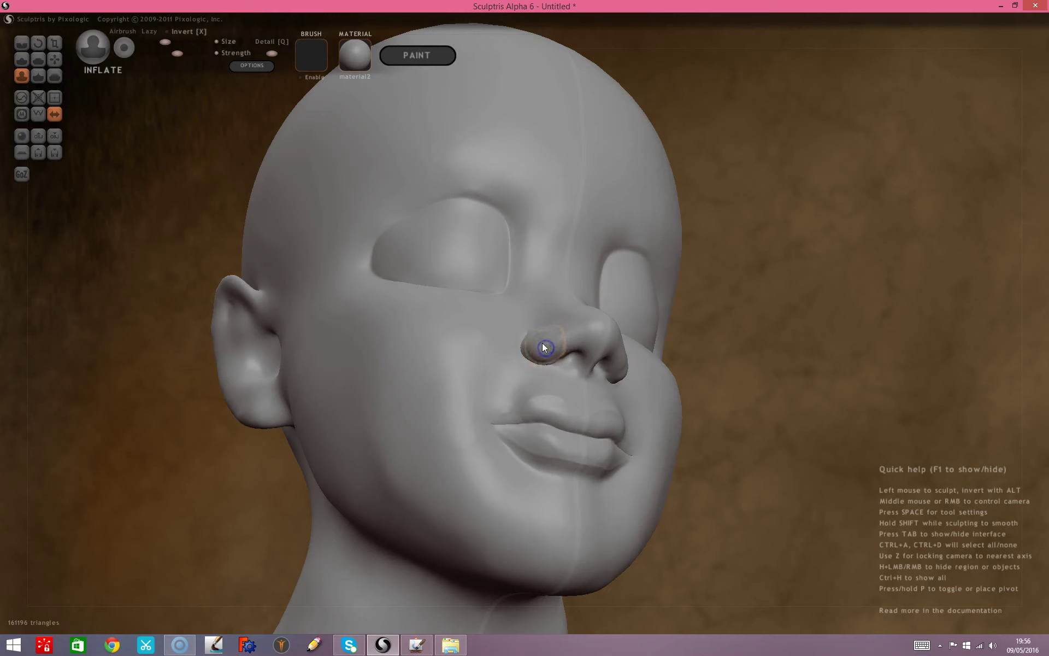
pyautogui.moveTo(704, 341)
pyautogui.mouseDown(button='right')
pyautogui.moveTo(750, 385)
pyautogui.moveTo(825, 394)
pyautogui.mouseUp(button='right')
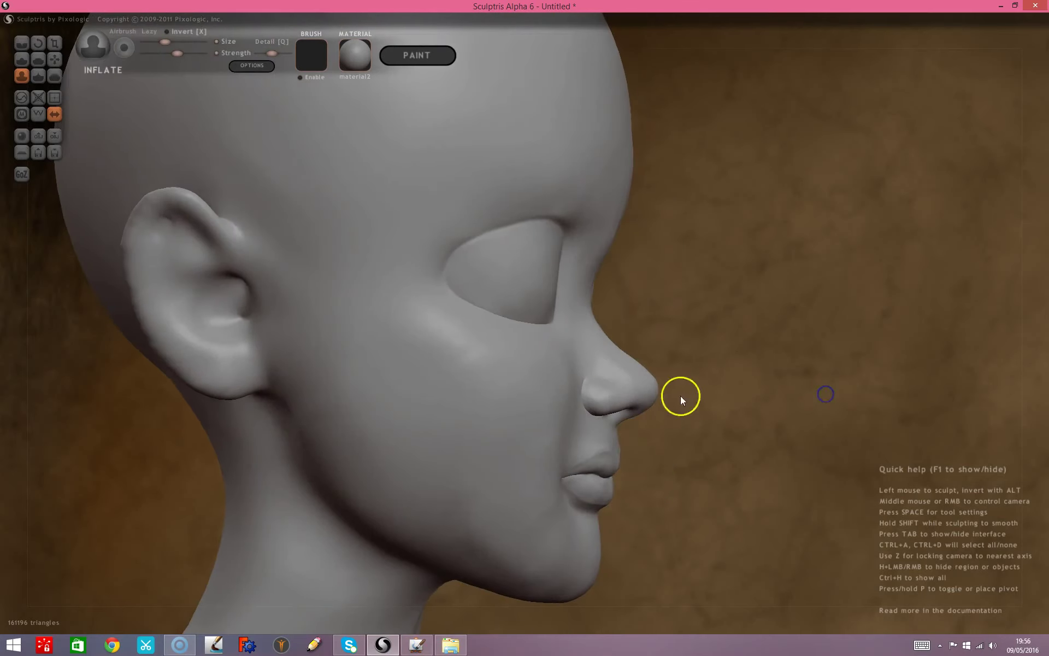
pyautogui.moveTo(614, 392)
pyautogui.mouseDown()
pyautogui.moveTo(601, 391)
pyautogui.moveTo(629, 387)
pyautogui.mouseUp()
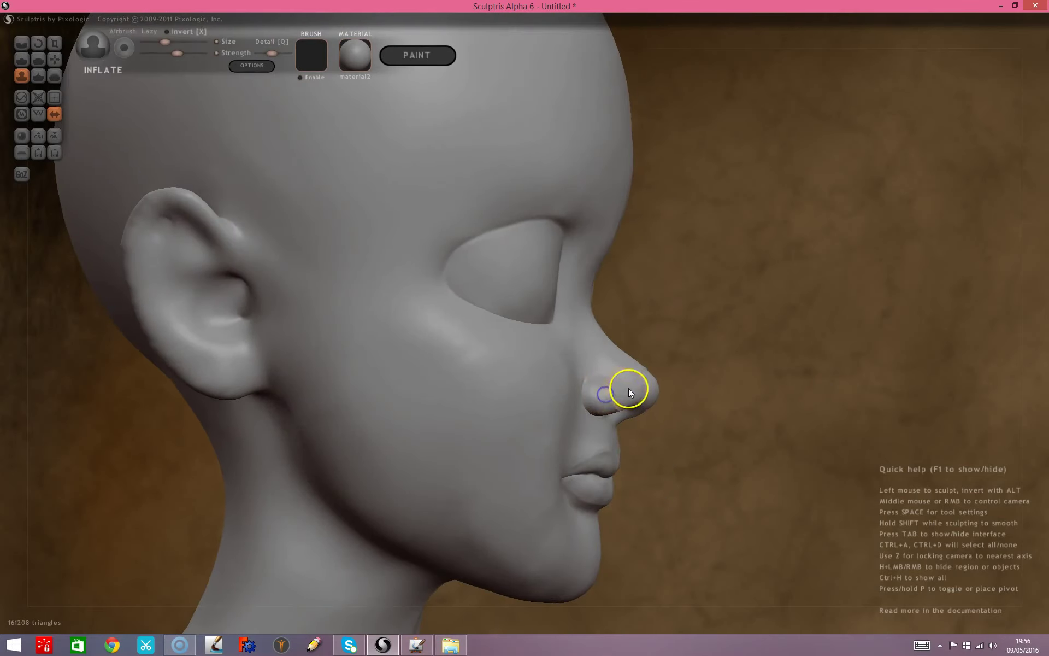
pyautogui.moveTo(723, 436)
pyautogui.mouseDown()
pyautogui.moveTo(746, 453)
pyautogui.moveTo(661, 355)
pyautogui.mouseUp()
# Raise the brow ridge above the eye and sculpt strokes at the temple.
pyautogui.moveTo(534, 186)
pyautogui.mouseDown()
pyautogui.moveTo(445, 183)
pyautogui.moveTo(483, 201)
pyautogui.mouseUp()
pyautogui.moveTo(674, 223)
pyautogui.mouseDown()
pyautogui.moveTo(756, 285)
pyautogui.moveTo(515, 236)
pyautogui.mouseUp()
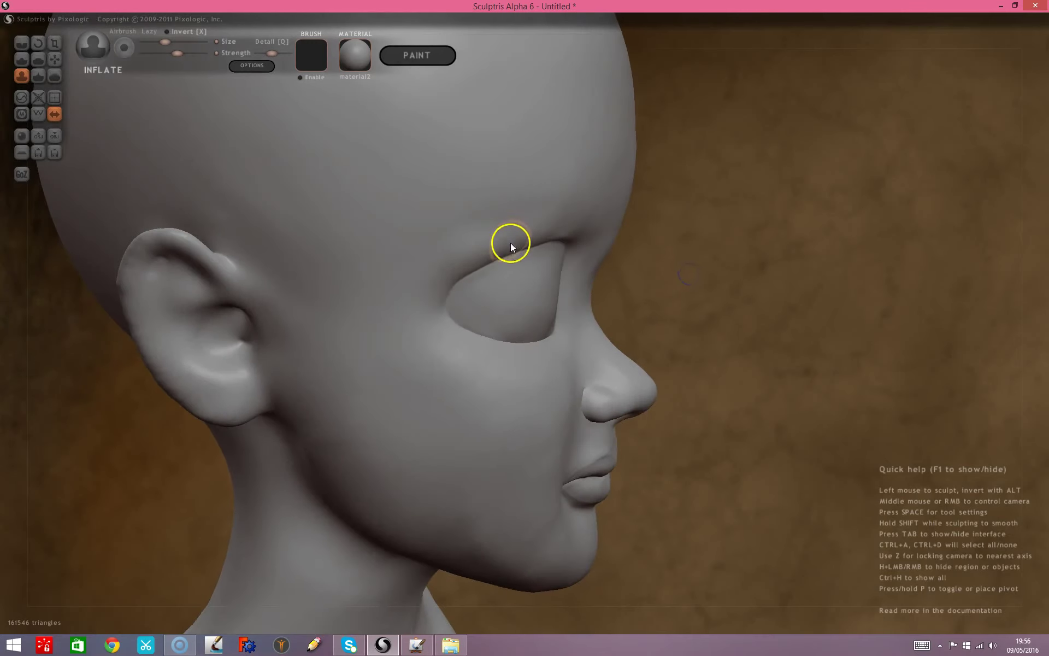
pyautogui.moveTo(587, 254)
pyautogui.mouseDown()
pyautogui.moveTo(715, 267)
pyautogui.moveTo(440, 213)
pyautogui.moveTo(325, 254)
pyautogui.mouseUp()
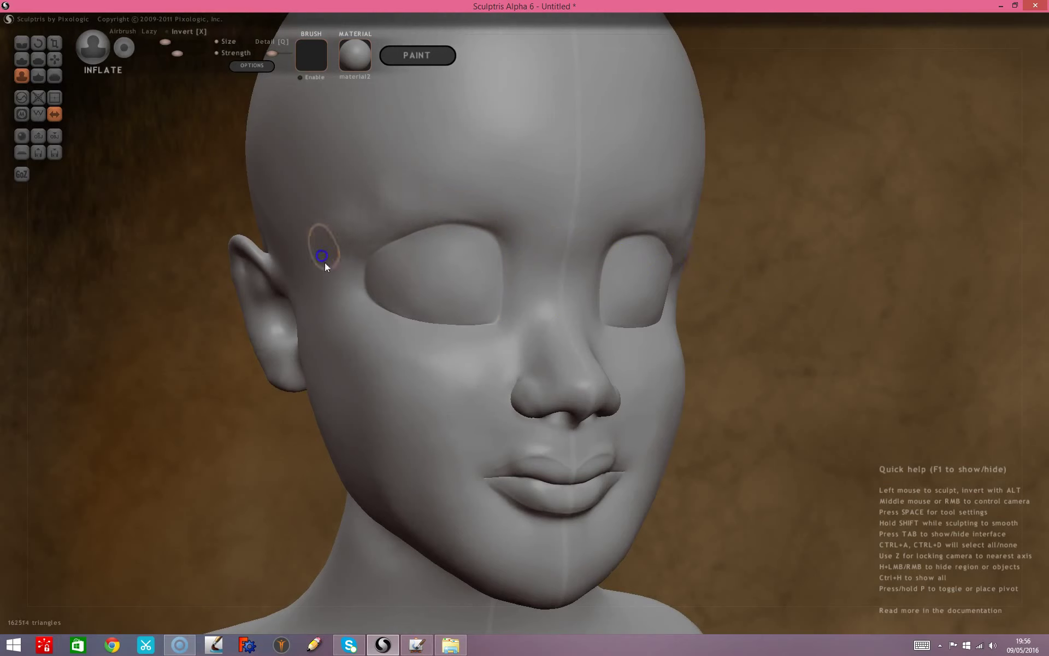
pyautogui.moveTo(365, 204); pyautogui.dragTo(328, 229)
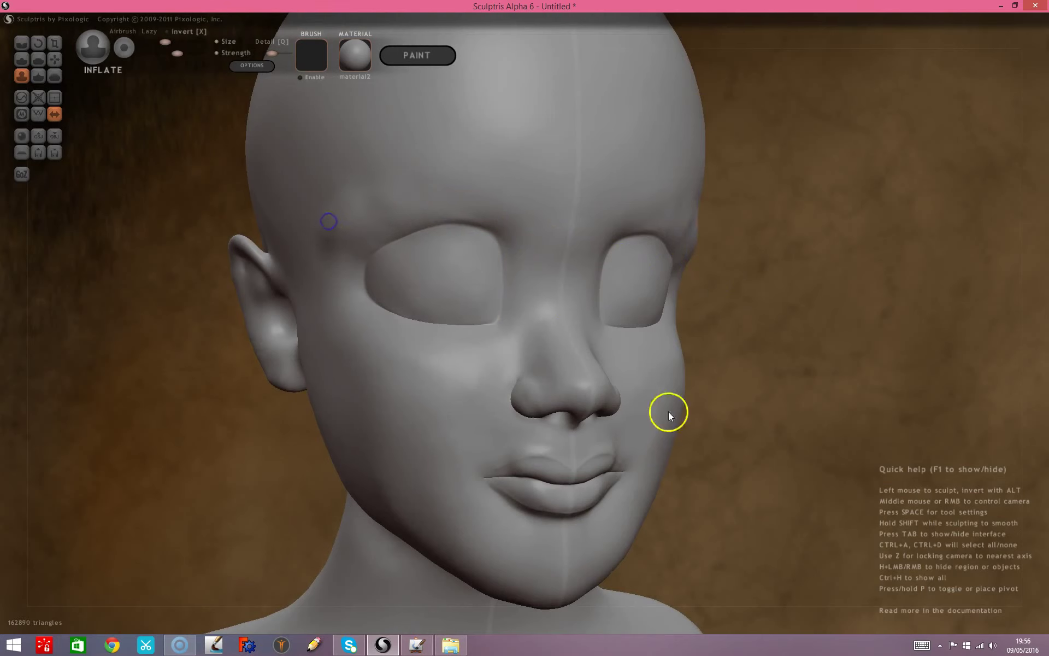
pyautogui.moveTo(379, 176); pyautogui.dragTo(363, 222)
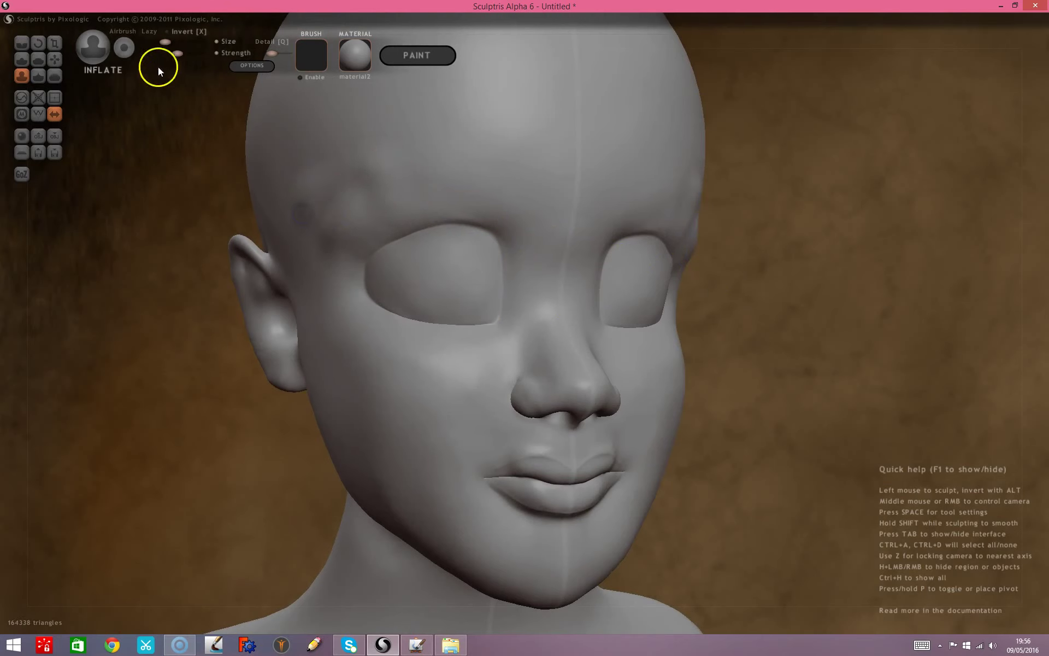
pyautogui.moveTo(170, 44); pyautogui.dragTo(176, 49)
pyautogui.moveTo(367, 180)
pyautogui.mouseDown()
pyautogui.moveTo(330, 207)
pyautogui.moveTo(395, 176)
pyautogui.moveTo(436, 181)
pyautogui.moveTo(382, 190)
pyautogui.moveTo(340, 213)
pyautogui.moveTo(333, 230)
pyautogui.moveTo(367, 218)
pyautogui.moveTo(306, 200)
pyautogui.moveTo(336, 222)
pyautogui.moveTo(434, 197)
pyautogui.moveTo(312, 228)
pyautogui.moveTo(416, 232)
pyautogui.moveTo(330, 215)
pyautogui.moveTo(581, 522)
pyautogui.moveTo(535, 459)
pyautogui.moveTo(478, 466)
pyautogui.moveTo(382, 429)
pyautogui.moveTo(463, 338)
pyautogui.mouseUp()
# Switch to Smooth and rotate the head to a side profile.
pyautogui.click(54, 77)
pyautogui.moveTo(218, 480); pyautogui.dragTo(326, 476)
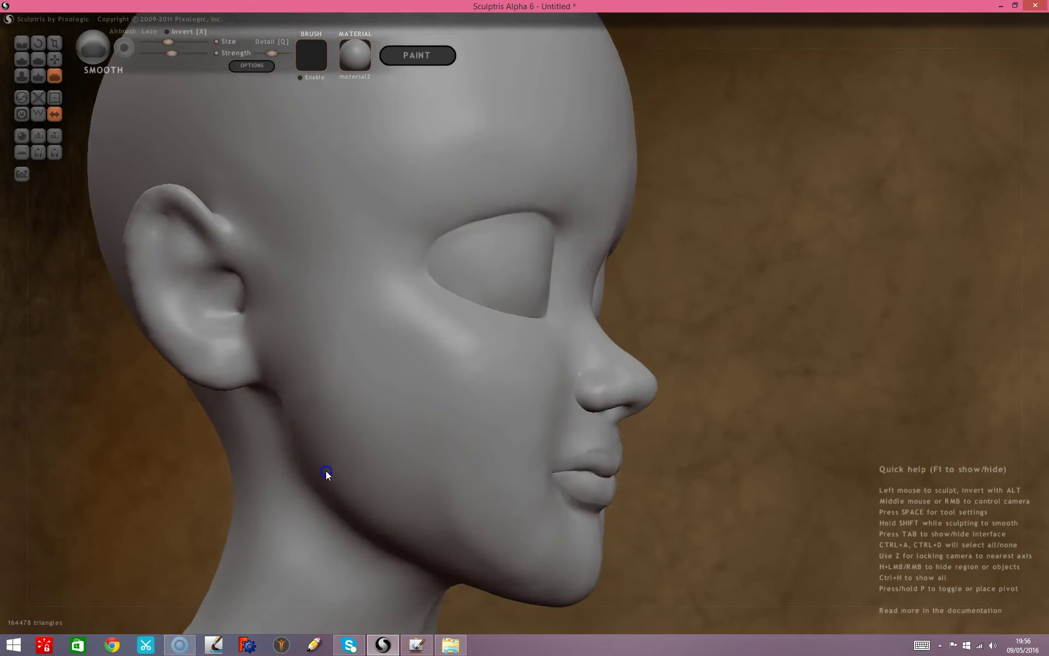
pyautogui.moveTo(329, 501)
pyautogui.mouseDown(button='right')
pyautogui.moveTo(344, 510)
pyautogui.moveTo(327, 487)
pyautogui.mouseUp(button='right')
# Pull the nose bridge slightly with a smaller Grab brush.
pyautogui.click(56, 59)
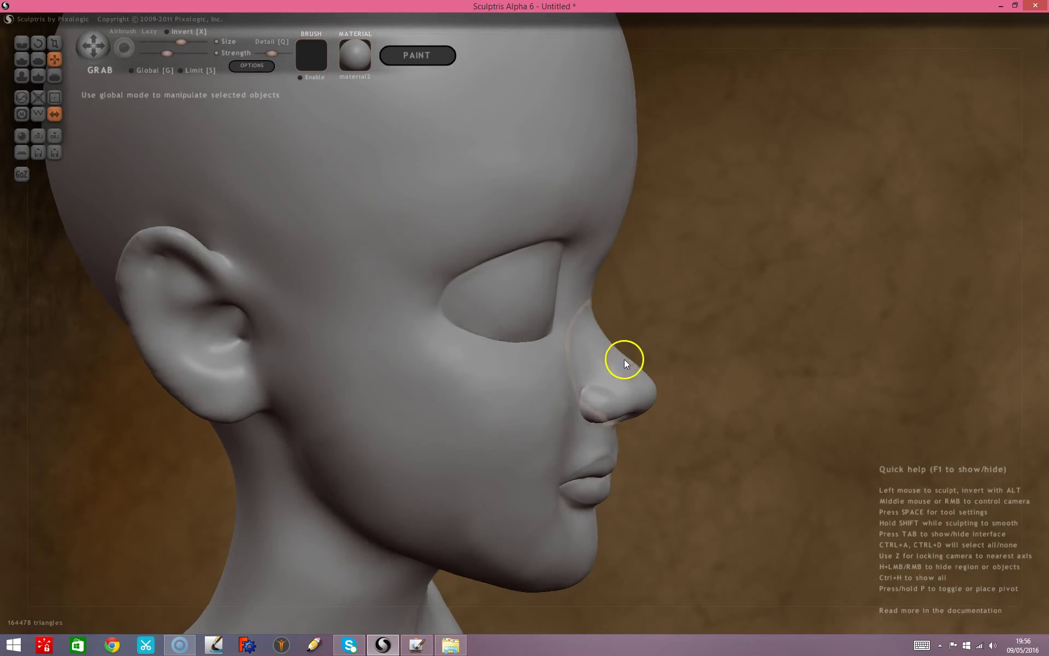
pyautogui.press('space')
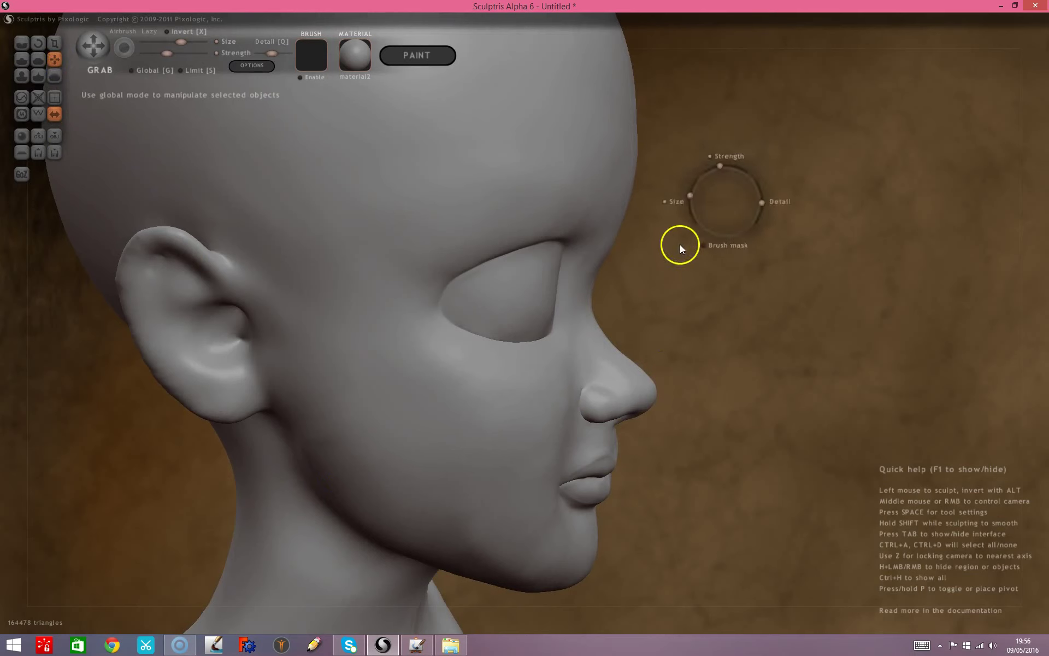
pyautogui.moveTo(693, 195); pyautogui.dragTo(690, 202)
pyautogui.moveTo(622, 361); pyautogui.dragTo(653, 381)
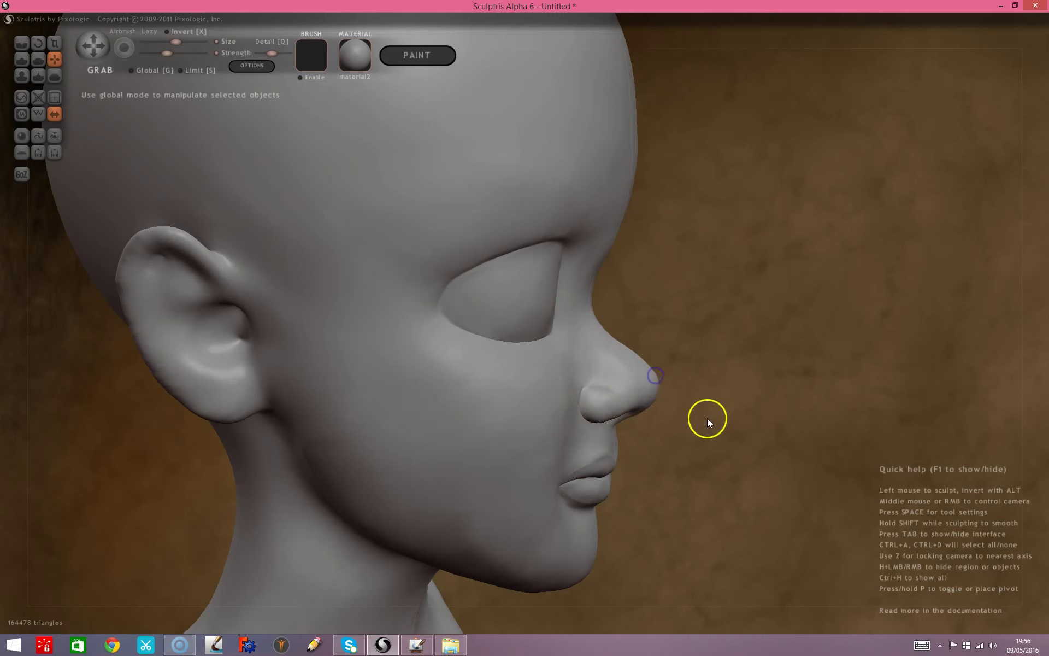
# Snap to the exact left profile and nudge the cheek near the mouth corner.
pyautogui.scroll(-3, 701, 418)
pyautogui.scroll(-2, 701, 409)
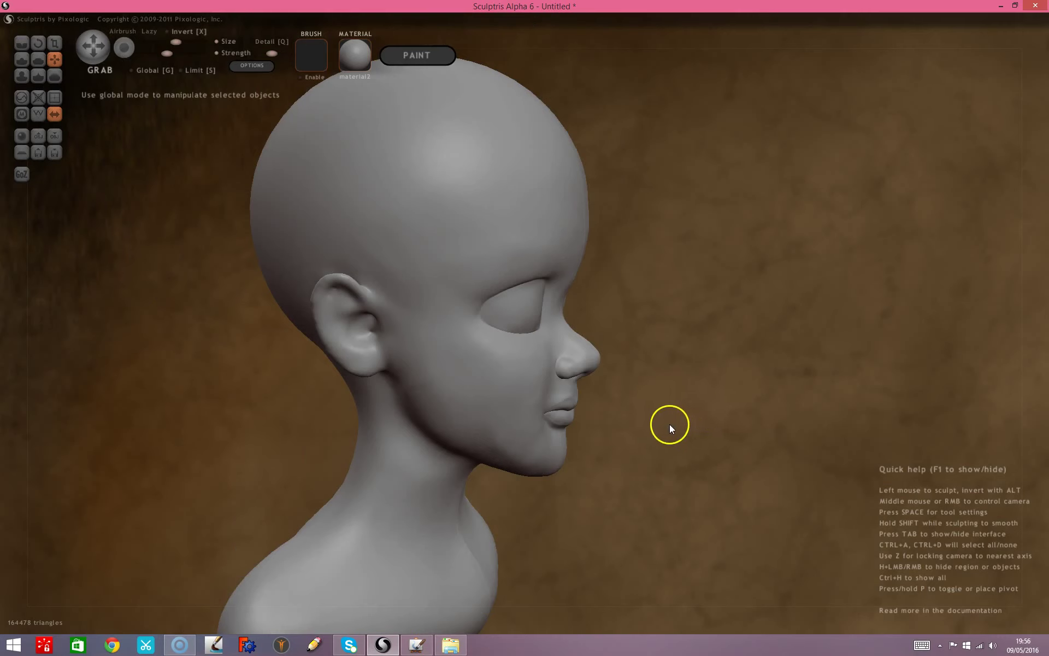
pyautogui.moveTo(670, 430); pyautogui.dragTo(686, 421, button='right')
pyautogui.press('z')
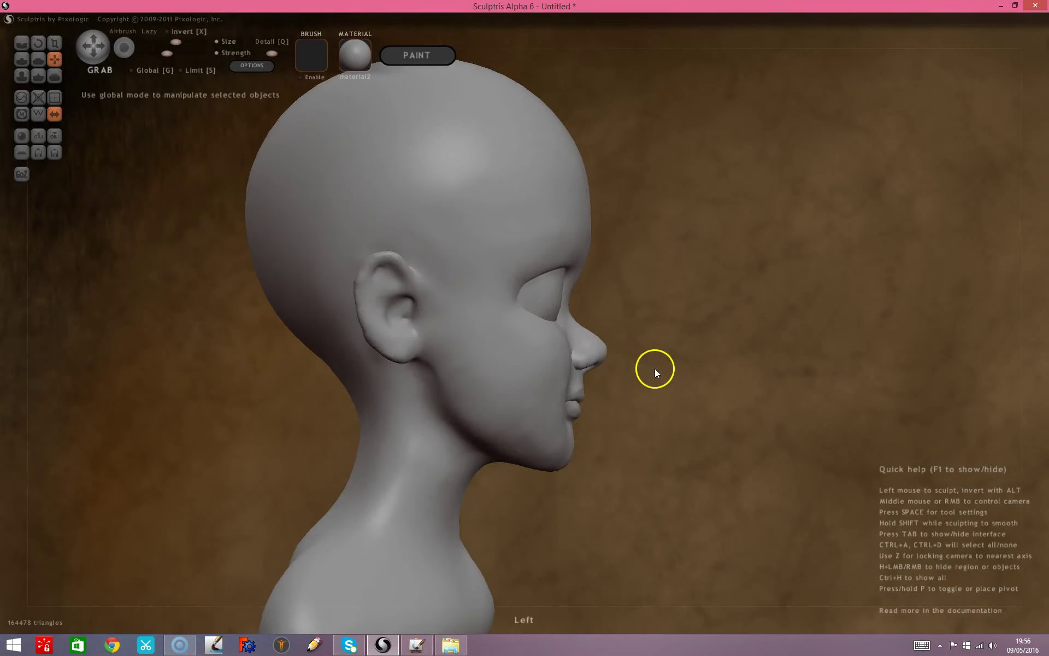
pyautogui.scroll(-2, 655, 372)
pyautogui.scroll(-2, 645, 389)
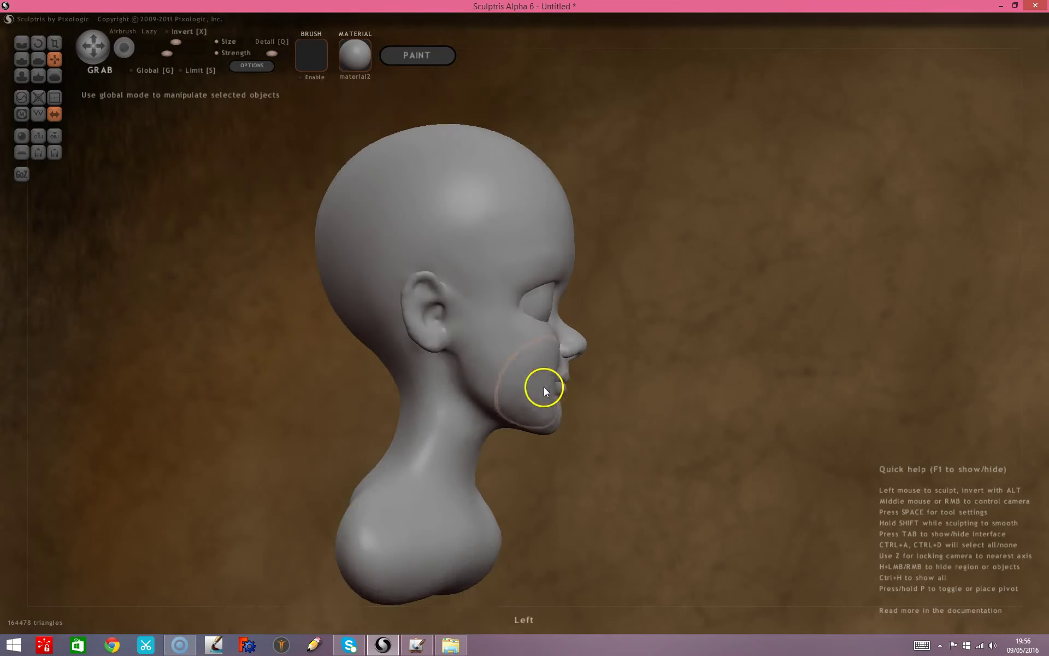
pyautogui.scroll(2, 687, 399)
pyautogui.scroll(2, 674, 422)
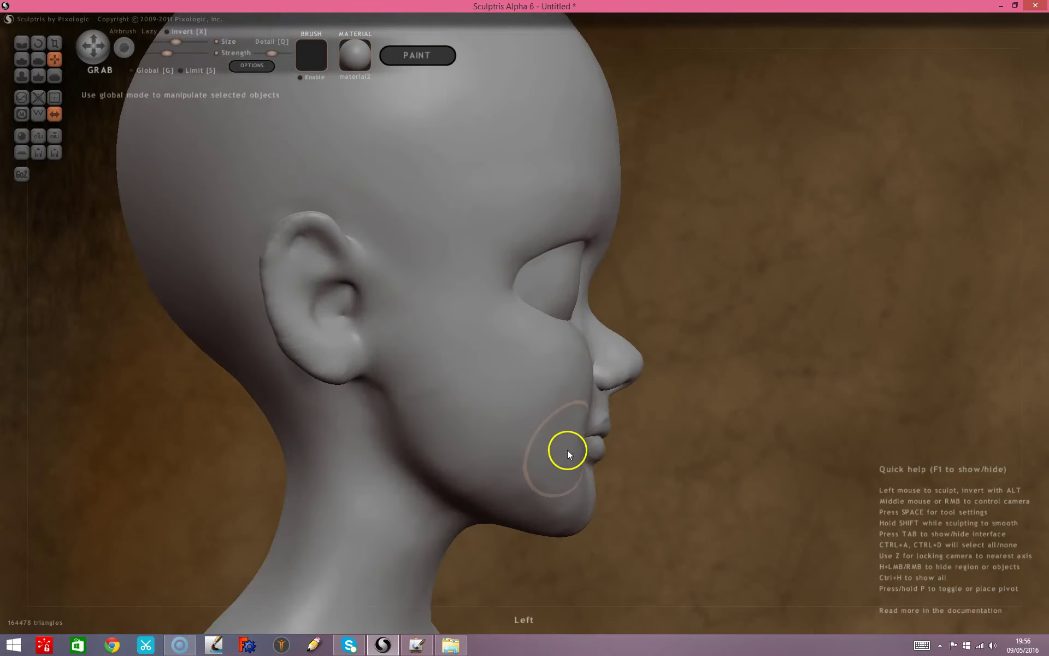
pyautogui.moveTo(567, 450); pyautogui.dragTo(552, 451)
pyautogui.click(577, 442)
# Taper the chin with a shrunken Grab brush, ending on a straight-on front view.
pyautogui.moveTo(701, 445); pyautogui.dragTo(404, 440, button='middle')
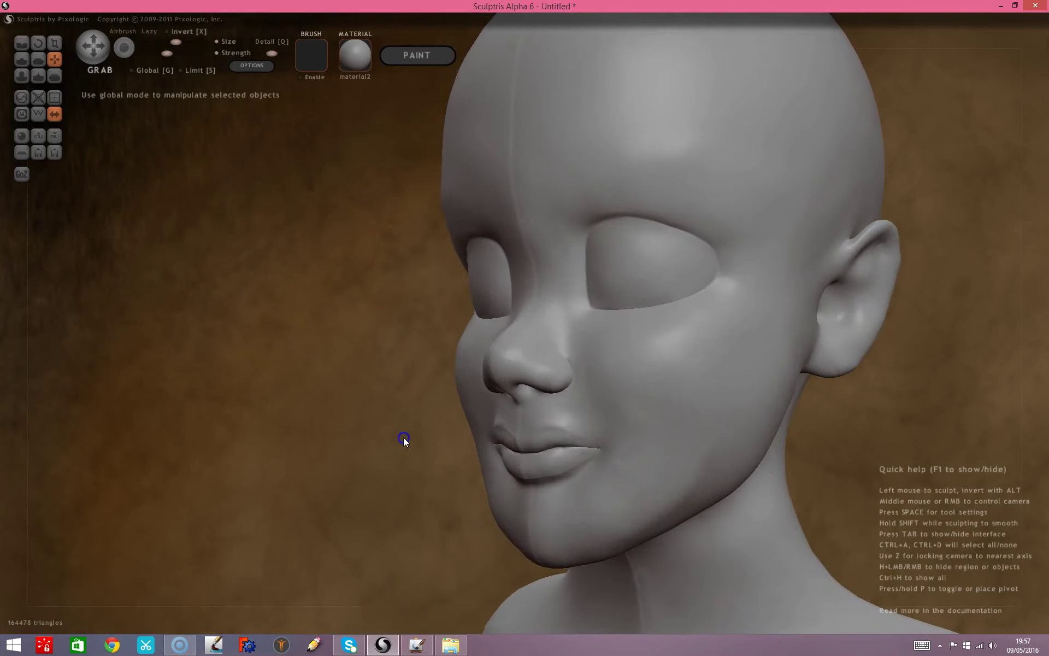
pyautogui.moveTo(404, 440)
pyautogui.mouseDown(button='middle')
pyautogui.moveTo(468, 478)
pyautogui.moveTo(472, 464)
pyautogui.mouseUp(button='middle')
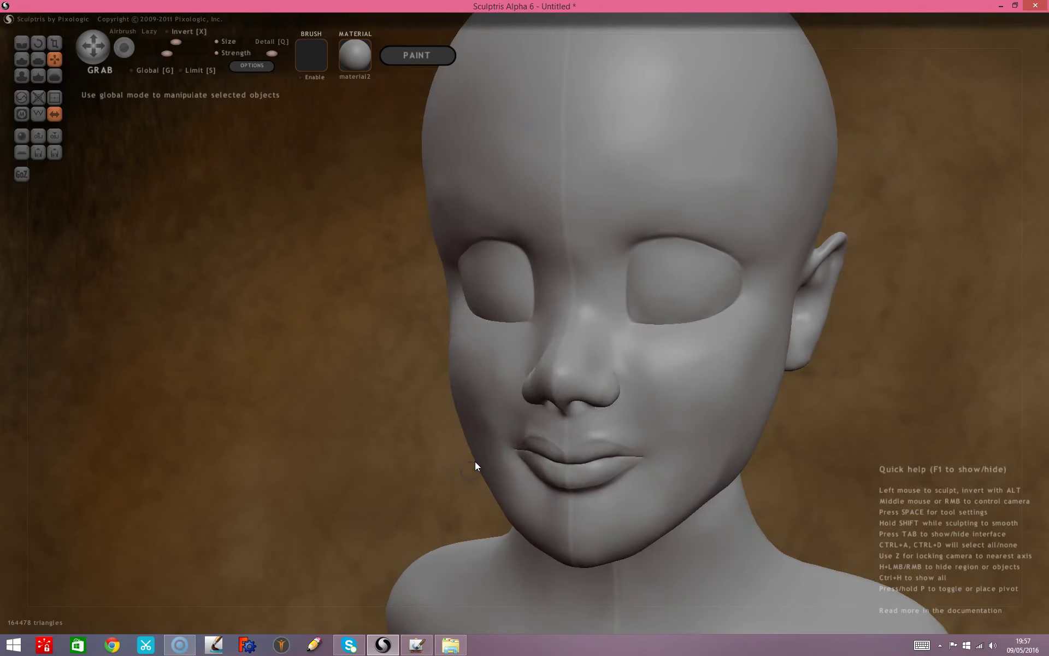
pyautogui.moveTo(476, 454)
pyautogui.mouseDown(button='middle')
pyautogui.moveTo(462, 472)
pyautogui.moveTo(471, 464)
pyautogui.mouseUp(button='middle')
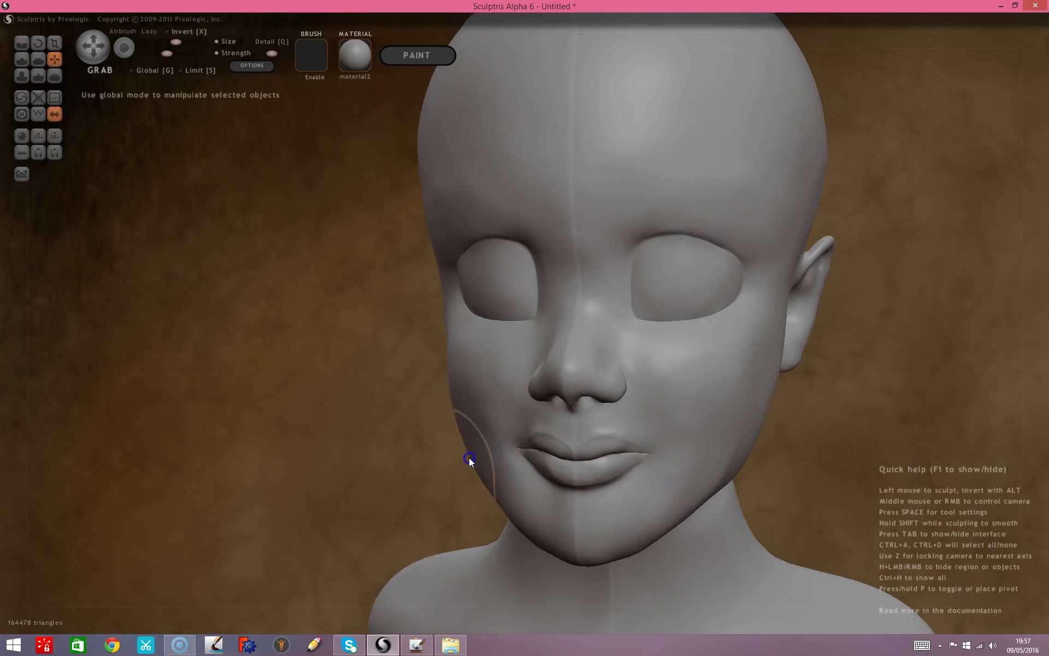
pyautogui.moveTo(444, 461)
pyautogui.mouseDown(button='middle')
pyautogui.moveTo(510, 481)
pyautogui.moveTo(594, 460)
pyautogui.moveTo(549, 477)
pyautogui.moveTo(541, 494)
pyautogui.mouseUp(button='middle')
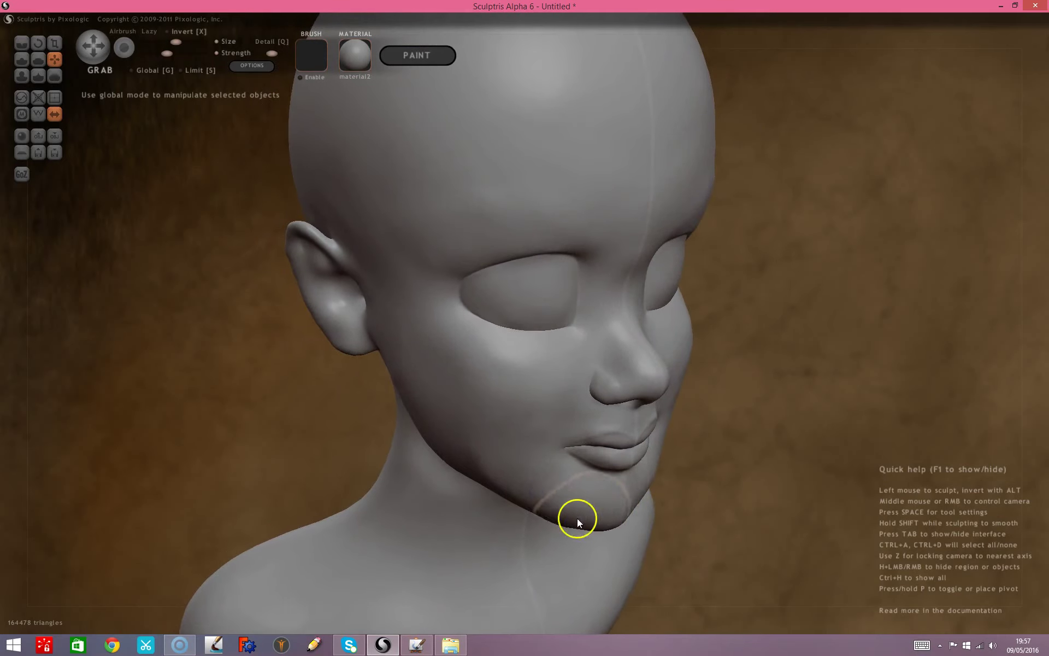
pyautogui.press('space')
pyautogui.moveTo(588, 472)
pyautogui.mouseDown()
pyautogui.moveTo(591, 524)
pyautogui.moveTo(538, 510)
pyautogui.mouseUp()
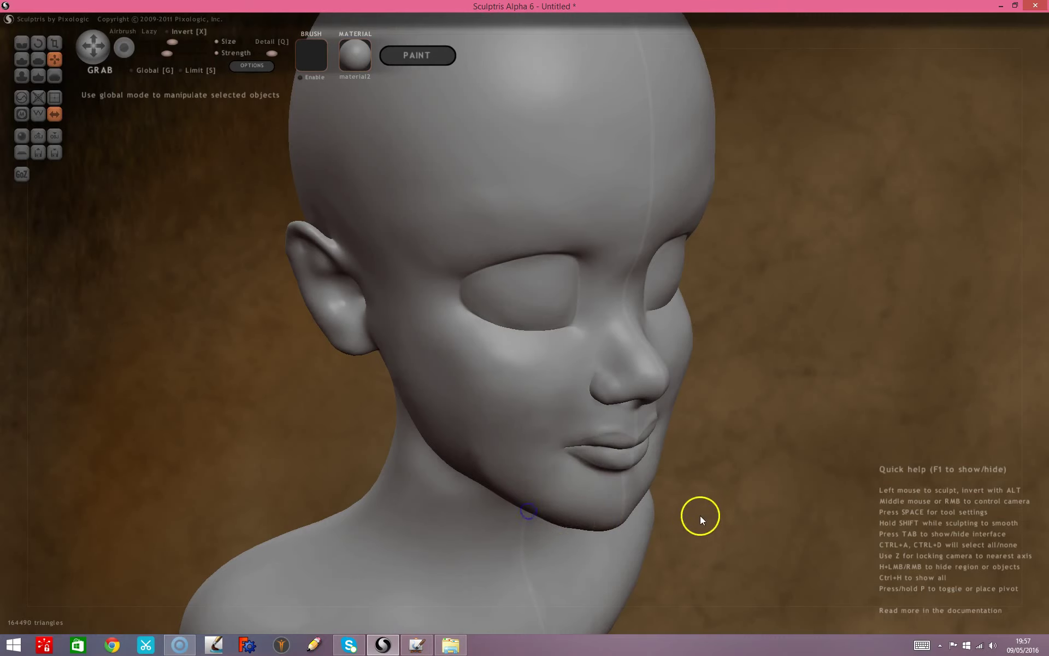
pyautogui.moveTo(700, 515); pyautogui.dragTo(671, 527)
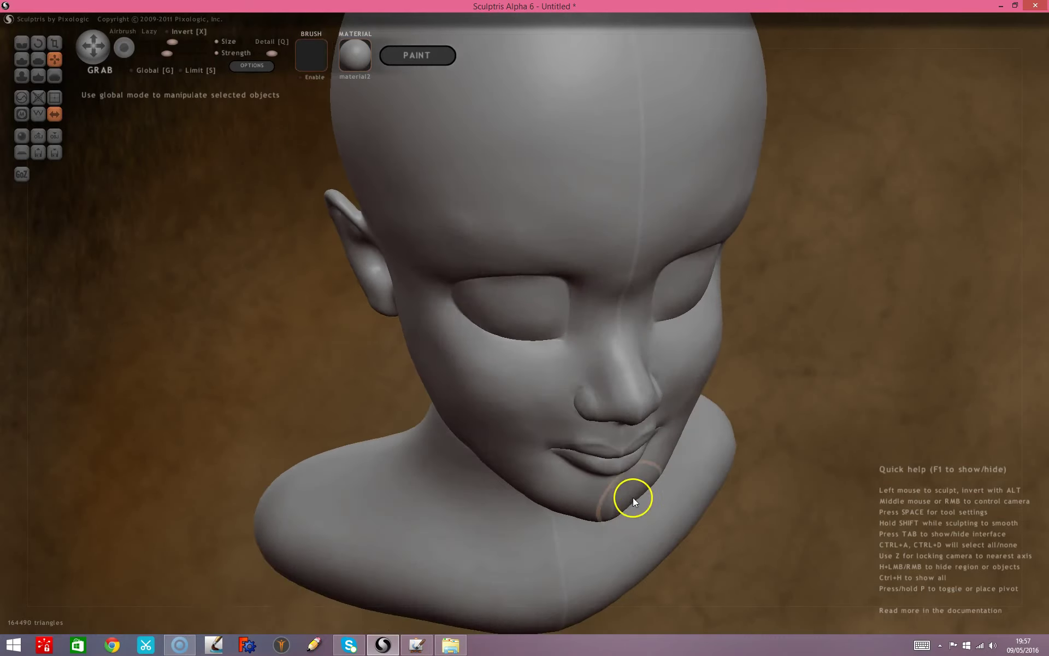
pyautogui.moveTo(803, 488); pyautogui.dragTo(744, 406)
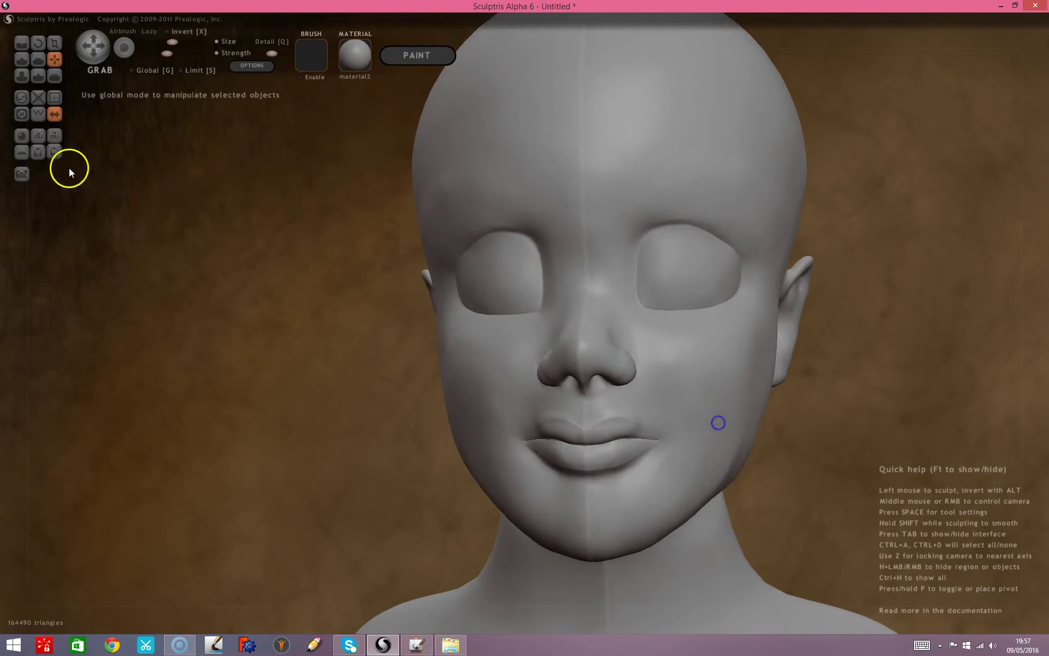
# Add volume to the chin with a smaller Inflate brush.
pyautogui.click(22, 76)
pyautogui.press('space')
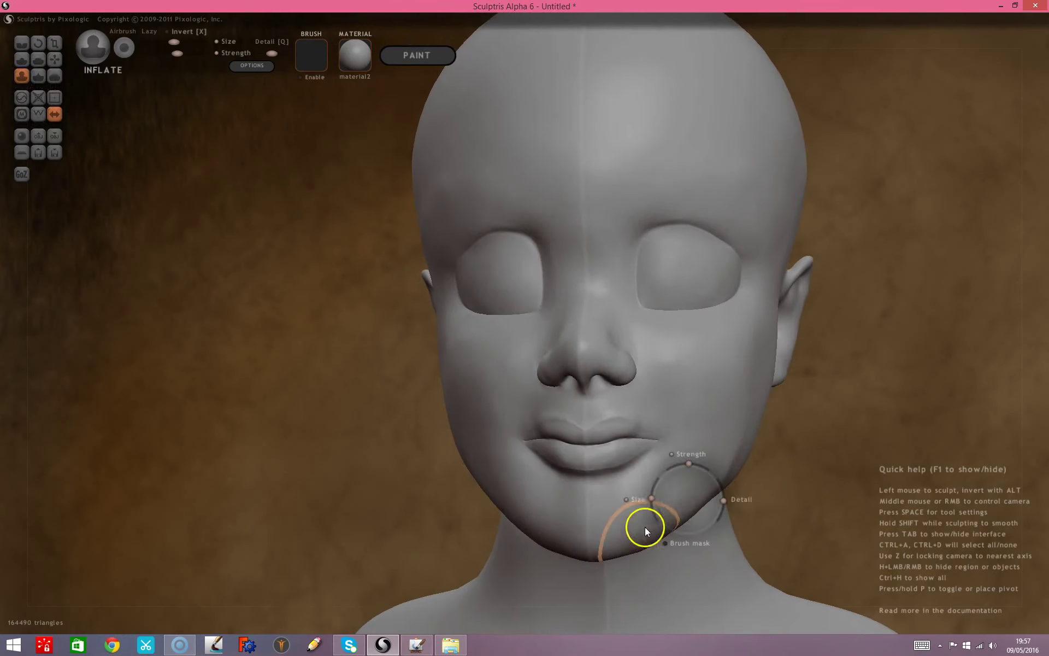
pyautogui.moveTo(653, 498)
pyautogui.mouseDown()
pyautogui.moveTo(657, 514)
pyautogui.moveTo(639, 543)
pyautogui.moveTo(618, 552)
pyautogui.moveTo(642, 539)
pyautogui.moveTo(606, 541)
pyautogui.mouseUp()
pyautogui.moveTo(508, 572)
pyautogui.mouseDown(button='right')
pyautogui.moveTo(340, 494)
pyautogui.moveTo(311, 503)
pyautogui.mouseUp(button='right')
pyautogui.moveTo(571, 531); pyautogui.dragTo(556, 560)
# Smooth under the chin and the lower chin surface, checking it in profile.
pyautogui.click(55, 75)
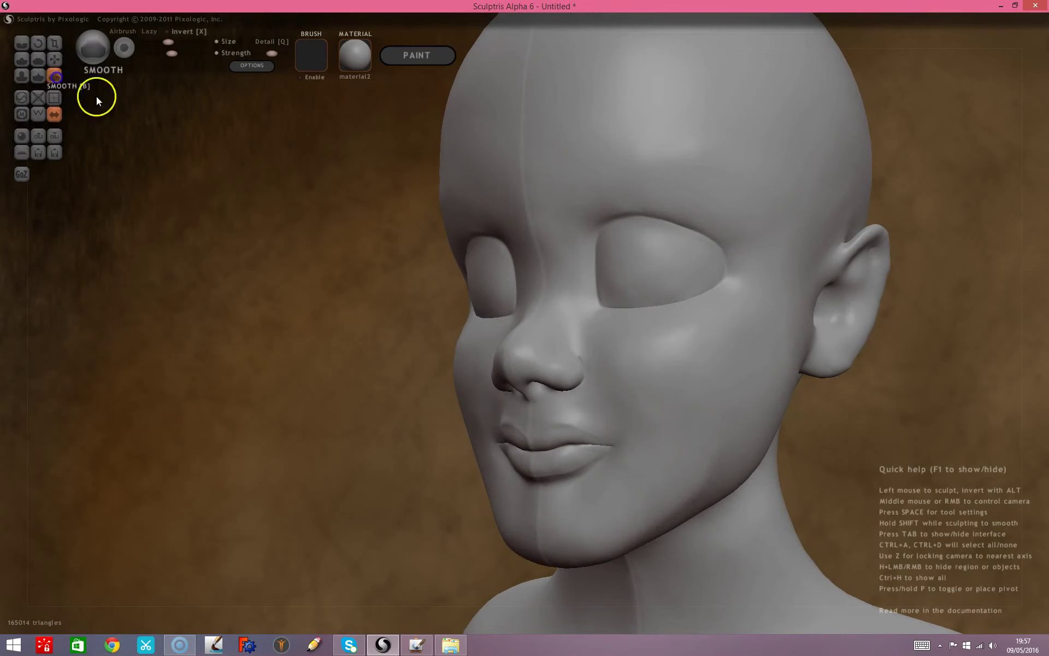
pyautogui.moveTo(618, 603); pyautogui.dragTo(620, 547)
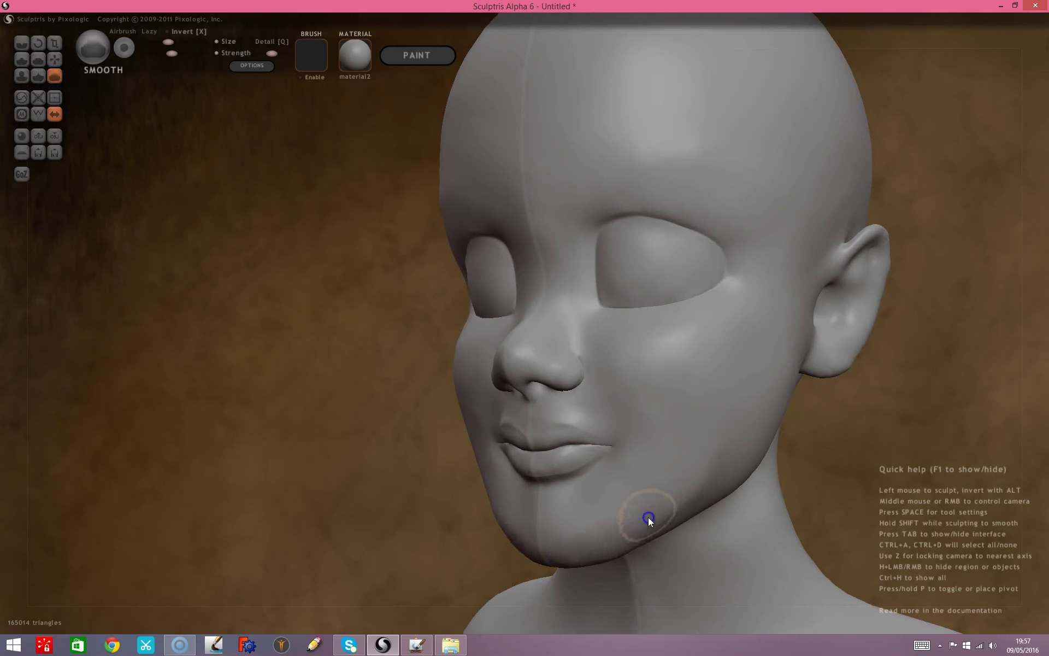
pyautogui.moveTo(605, 543); pyautogui.dragTo(605, 516)
pyautogui.moveTo(530, 566)
pyautogui.mouseDown()
pyautogui.moveTo(374, 551)
pyautogui.moveTo(597, 490)
pyautogui.moveTo(652, 503)
pyautogui.mouseUp()
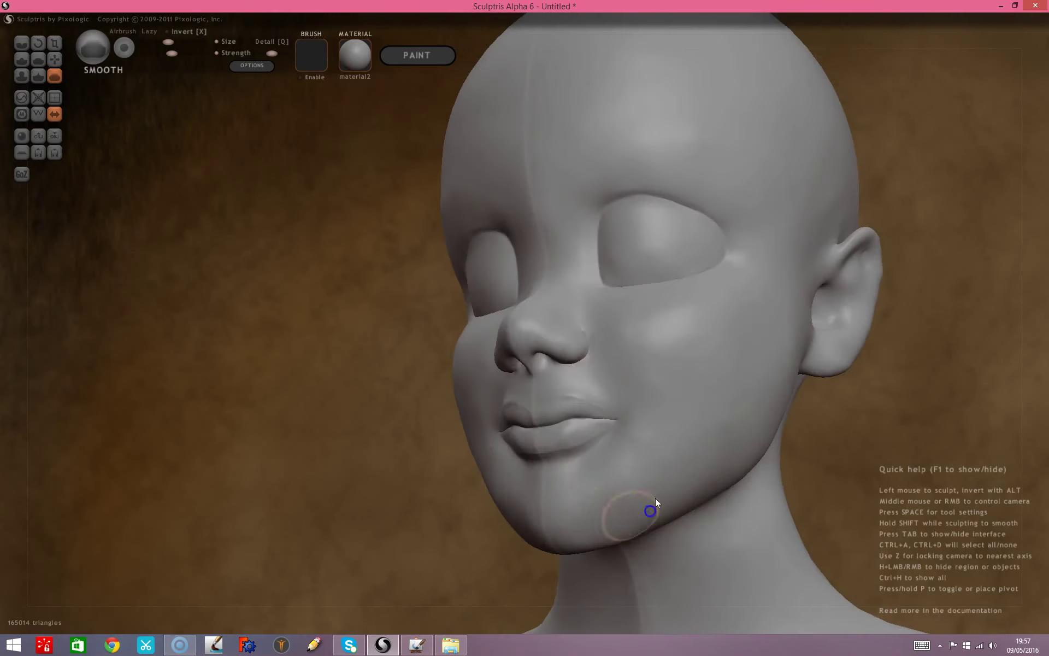
pyautogui.moveTo(282, 507)
pyautogui.mouseDown()
pyautogui.moveTo(486, 476)
pyautogui.moveTo(547, 495)
pyautogui.moveTo(546, 523)
pyautogui.mouseUp()
pyautogui.moveTo(551, 452)
pyautogui.mouseDown()
pyautogui.moveTo(548, 500)
pyautogui.moveTo(559, 497)
pyautogui.moveTo(552, 486)
pyautogui.mouseUp()
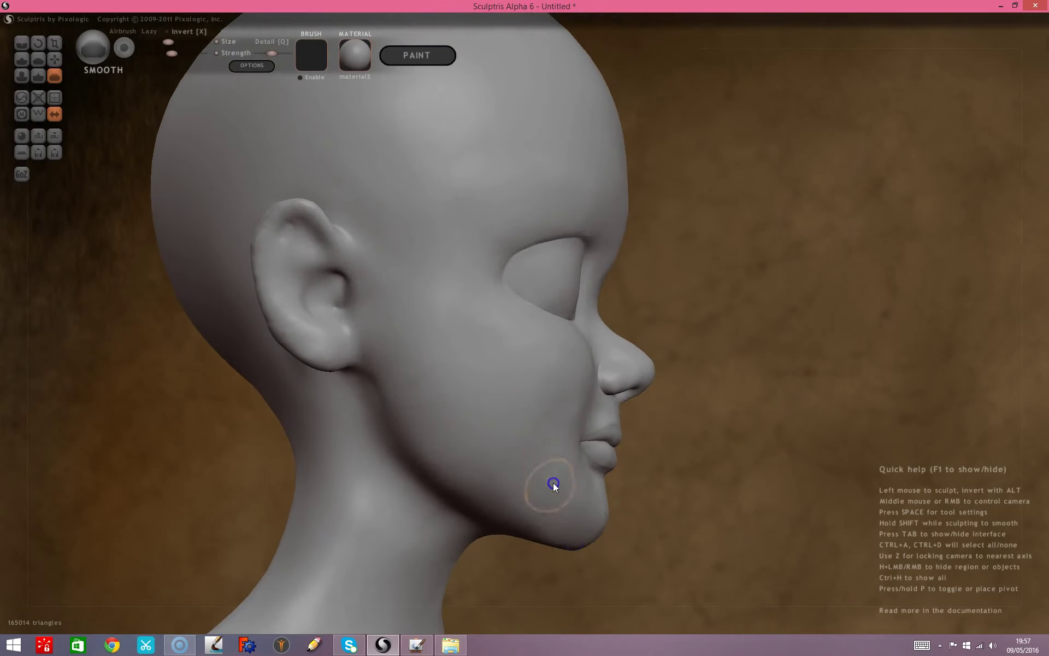
pyautogui.moveTo(573, 547)
pyautogui.mouseDown()
pyautogui.moveTo(691, 553)
pyautogui.moveTo(750, 576)
pyautogui.moveTo(684, 588)
pyautogui.moveTo(613, 631)
pyautogui.moveTo(362, 499)
pyautogui.moveTo(340, 568)
pyautogui.moveTo(607, 593)
pyautogui.moveTo(433, 604)
pyautogui.mouseUp()
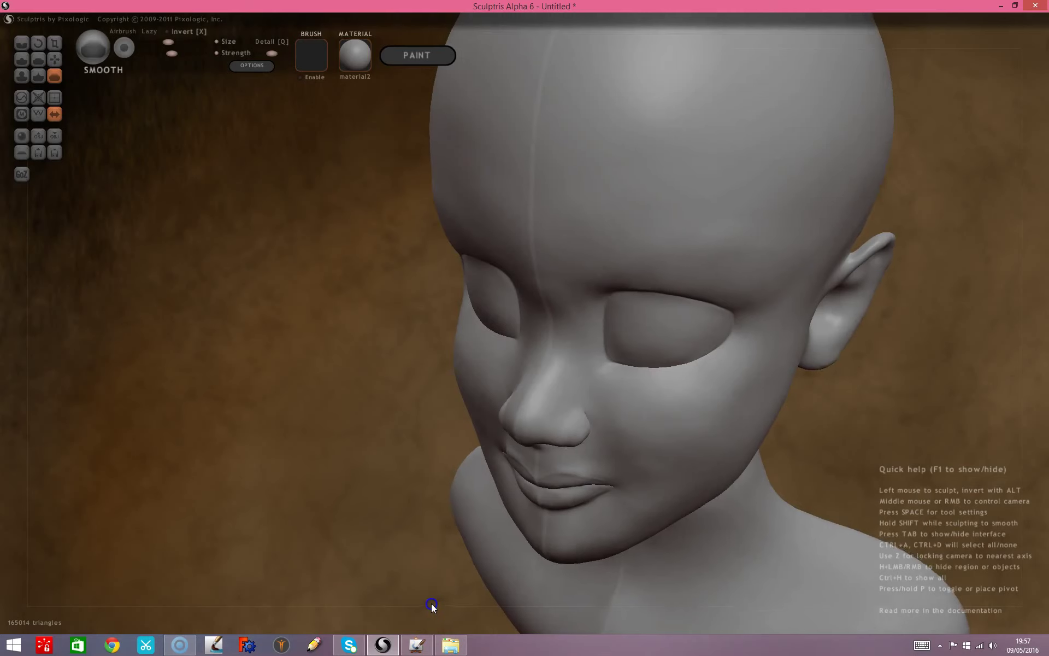
# Soften the mouth-corner crease and zoom out to see the whole bust.
pyautogui.moveTo(643, 466)
pyautogui.mouseDown()
pyautogui.moveTo(398, 516)
pyautogui.moveTo(472, 516)
pyautogui.mouseUp()
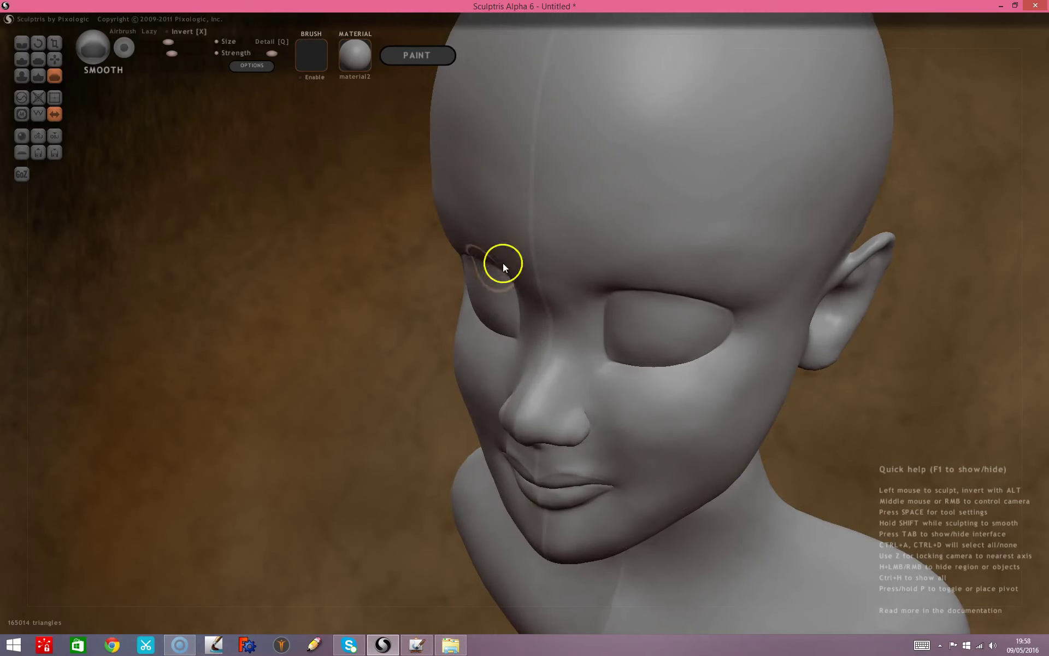
pyautogui.click(379, 262)
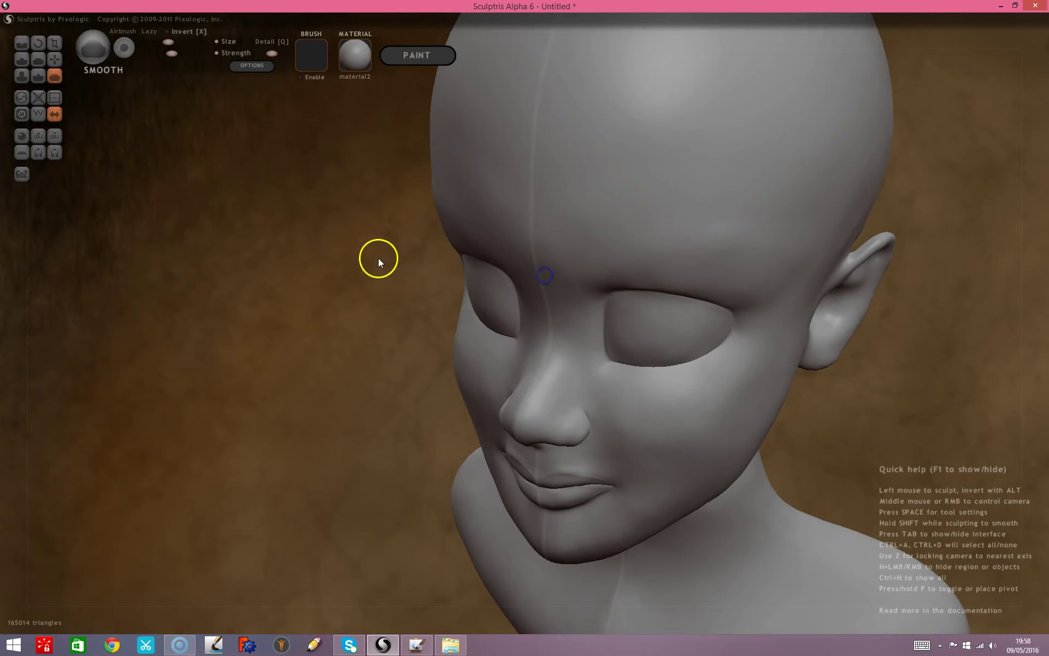
pyautogui.moveTo(332, 322); pyautogui.dragTo(334, 307)
pyautogui.moveTo(352, 328)
pyautogui.mouseDown(button='right')
pyautogui.moveTo(263, 293)
pyautogui.moveTo(443, 268)
pyautogui.mouseUp(button='right')
pyautogui.click(488, 260)
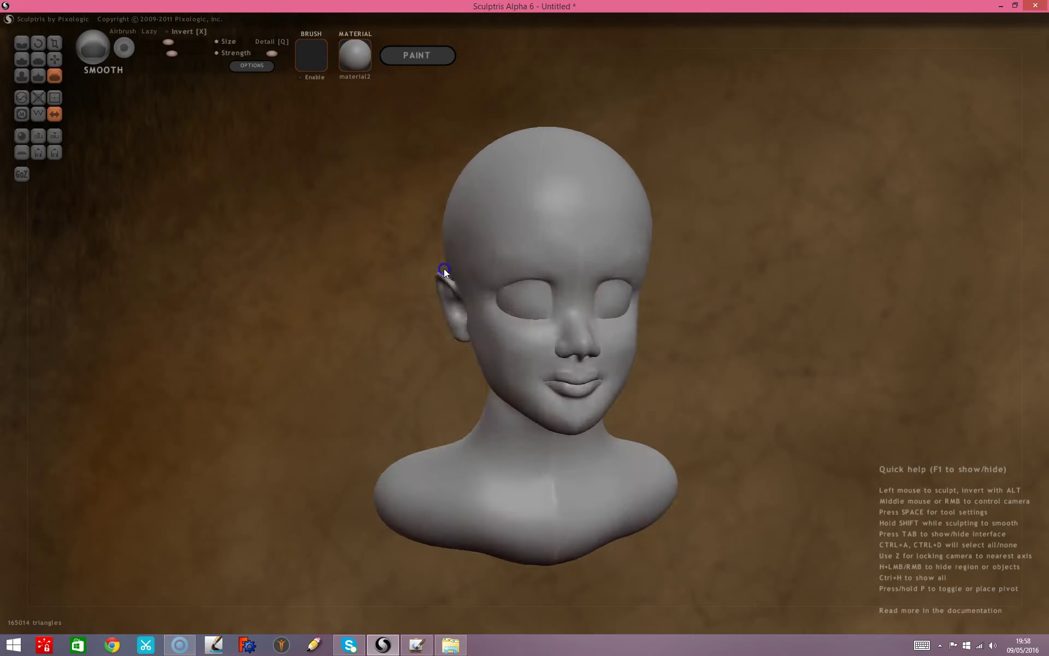
# Carve symmetric eyebrow creases above both eyes with the Crease brush.
pyautogui.click(22, 44)
pyautogui.click(22, 43)
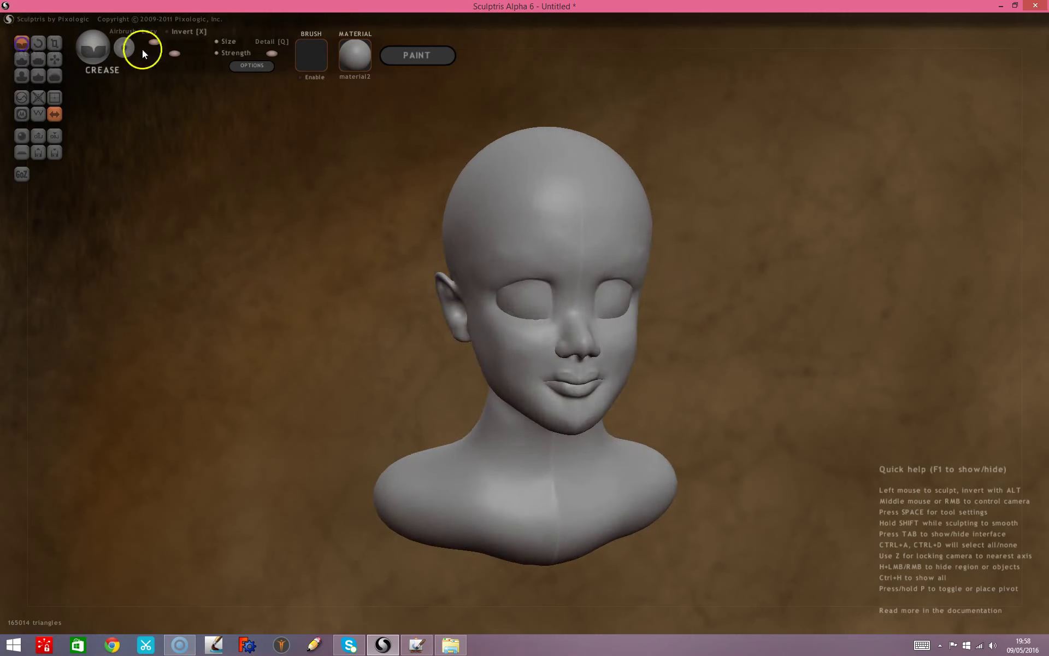
pyautogui.scroll(1, 235, 262)
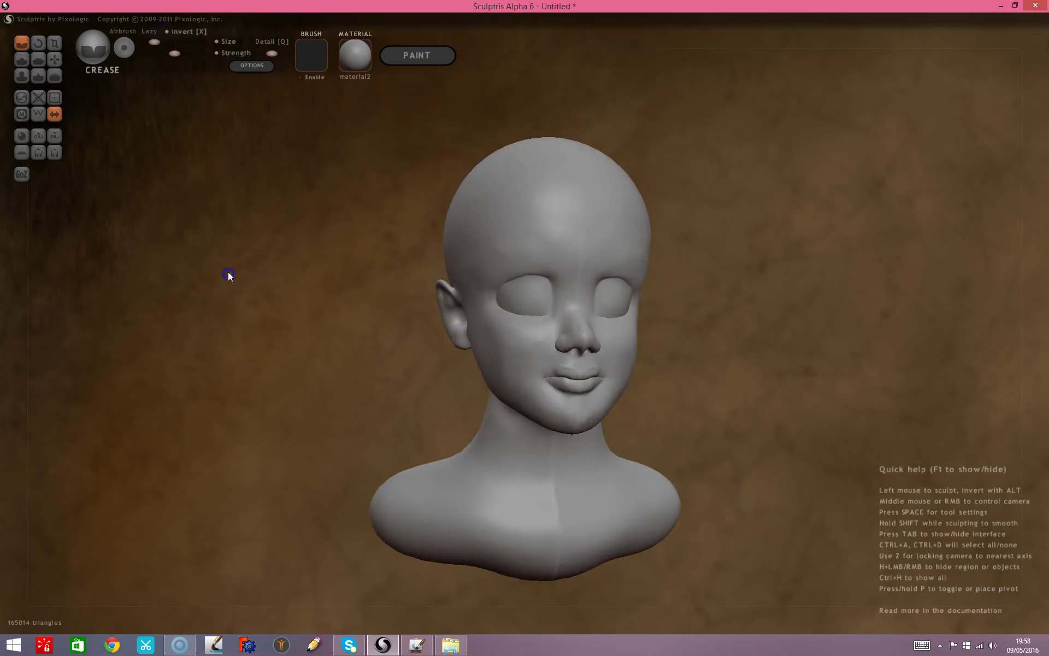
pyautogui.scroll(2, 291, 293)
pyautogui.scroll(3, 437, 293)
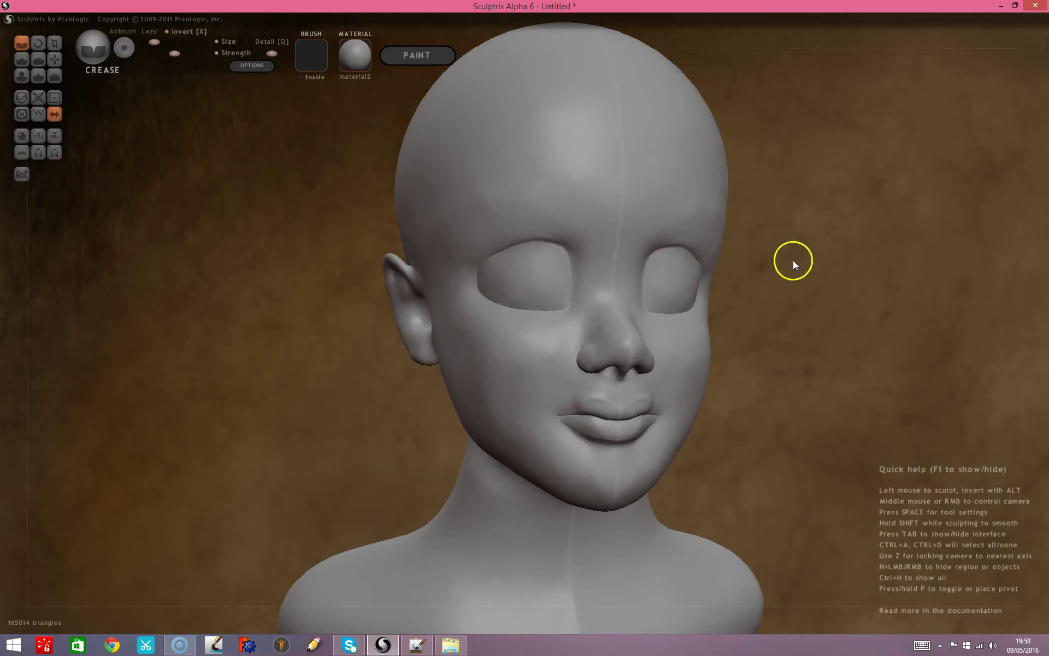
pyautogui.moveTo(793, 260); pyautogui.dragTo(734, 281)
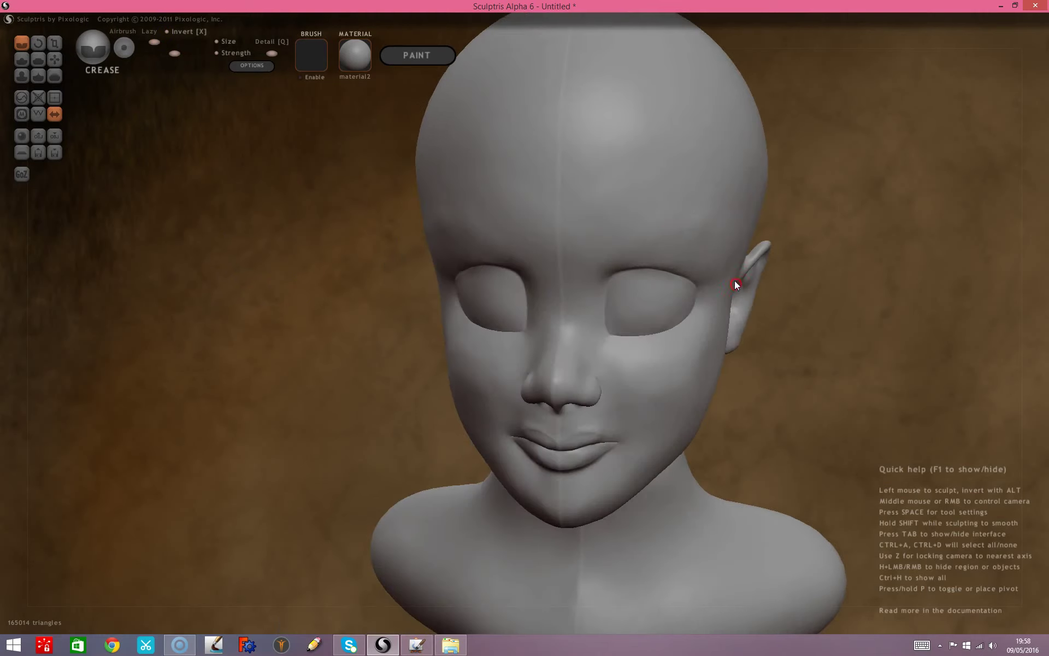
pyautogui.moveTo(616, 244)
pyautogui.mouseDown()
pyautogui.moveTo(663, 228)
pyautogui.moveTo(713, 240)
pyautogui.mouseUp()
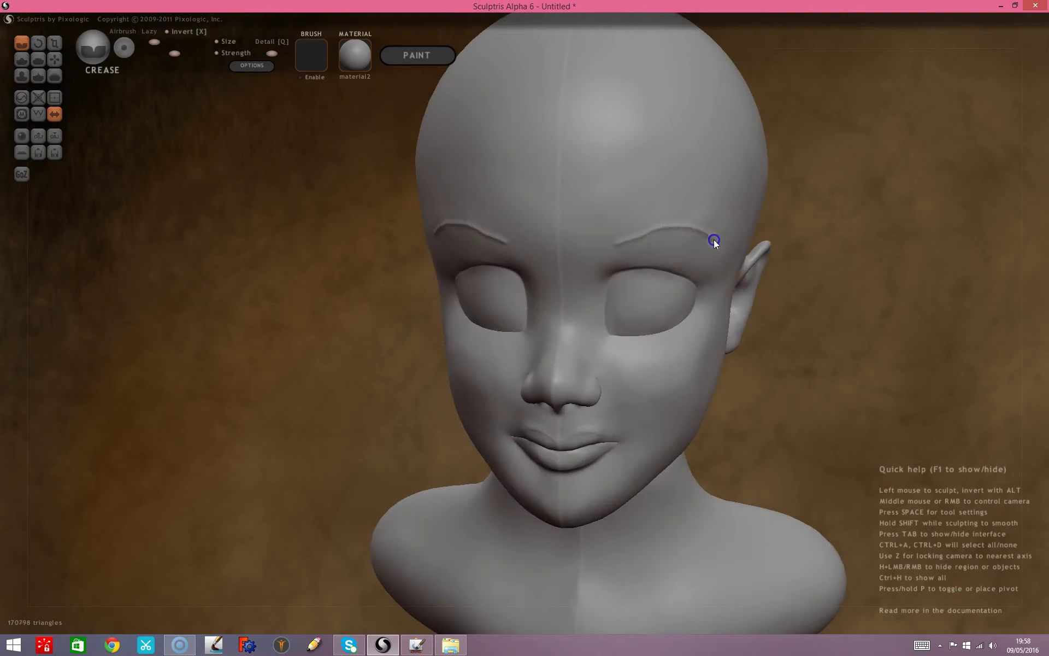
pyautogui.scroll(-2, 800, 340)
pyautogui.moveTo(732, 354)
pyautogui.mouseDown()
pyautogui.moveTo(775, 335)
pyautogui.moveTo(751, 344)
pyautogui.moveTo(753, 330)
pyautogui.moveTo(780, 329)
pyautogui.mouseUp()
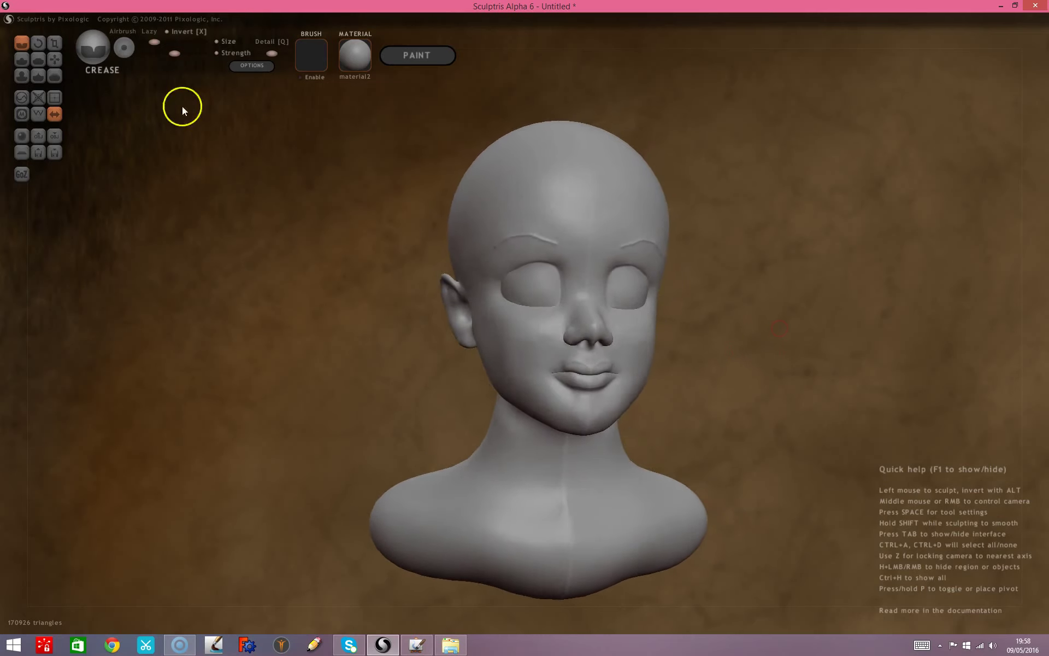
# Reshape the brow ridge with a reduced-size Grab brush.
pyautogui.click(56, 59)
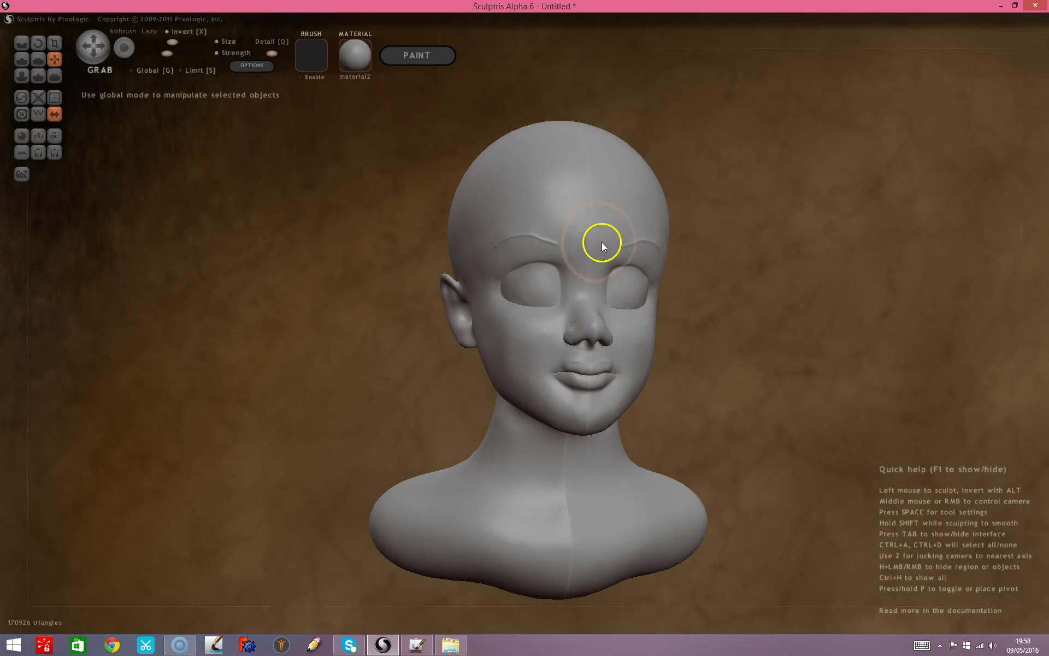
pyautogui.press('space')
pyautogui.moveTo(608, 200)
pyautogui.mouseDown()
pyautogui.moveTo(621, 190)
pyautogui.moveTo(572, 208)
pyautogui.mouseUp()
pyautogui.press('space')
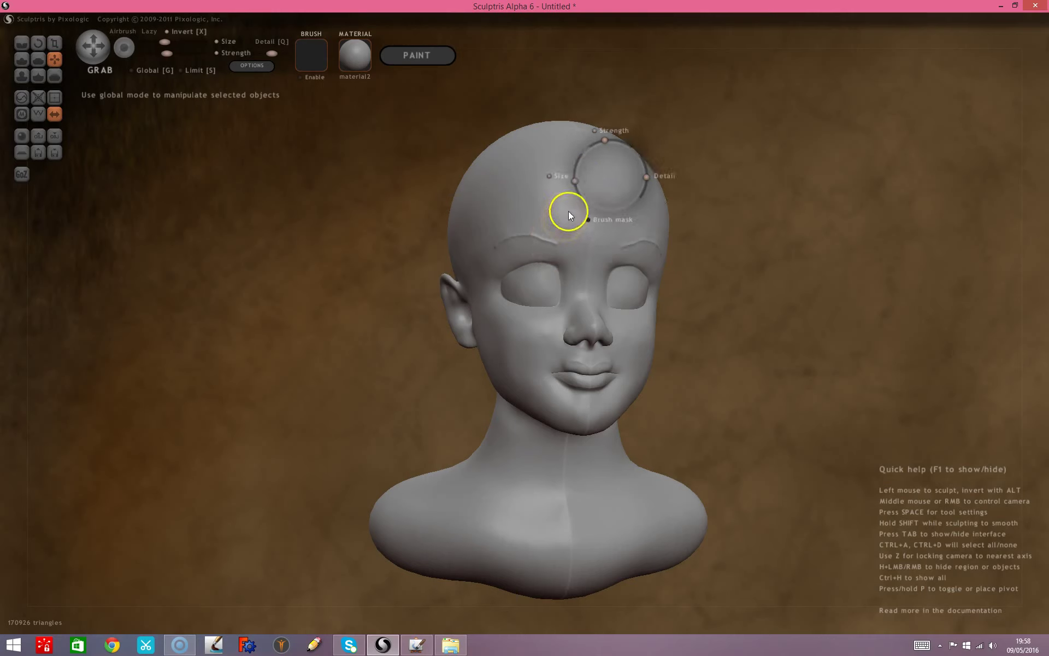
pyautogui.moveTo(574, 181); pyautogui.dragTo(573, 177)
pyautogui.moveTo(556, 238); pyautogui.dragTo(544, 233)
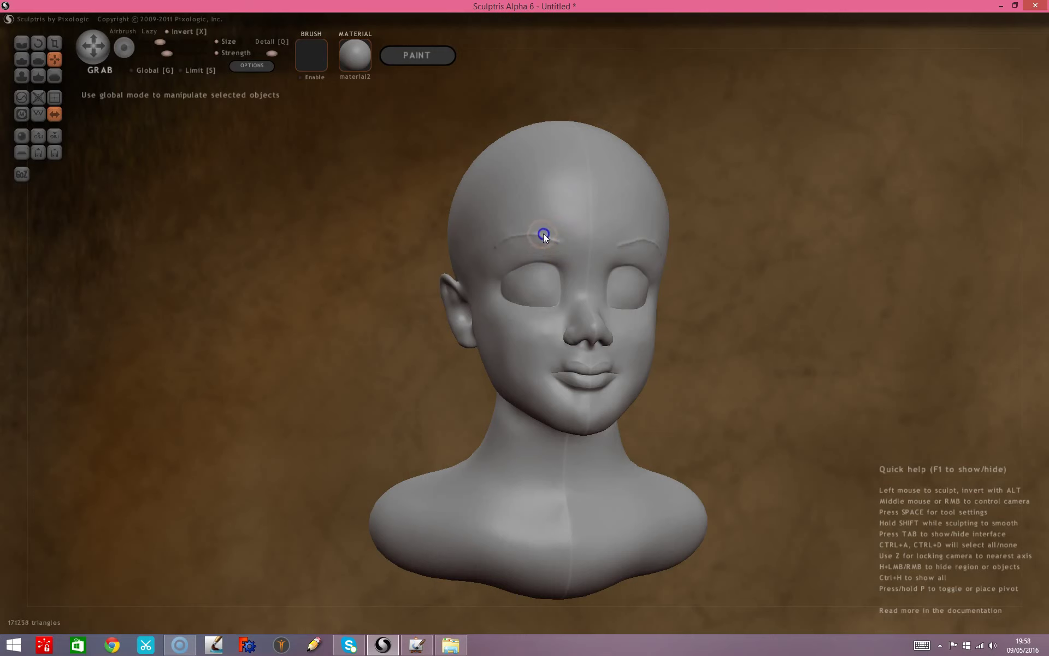
pyautogui.moveTo(701, 269); pyautogui.dragTo(787, 275)
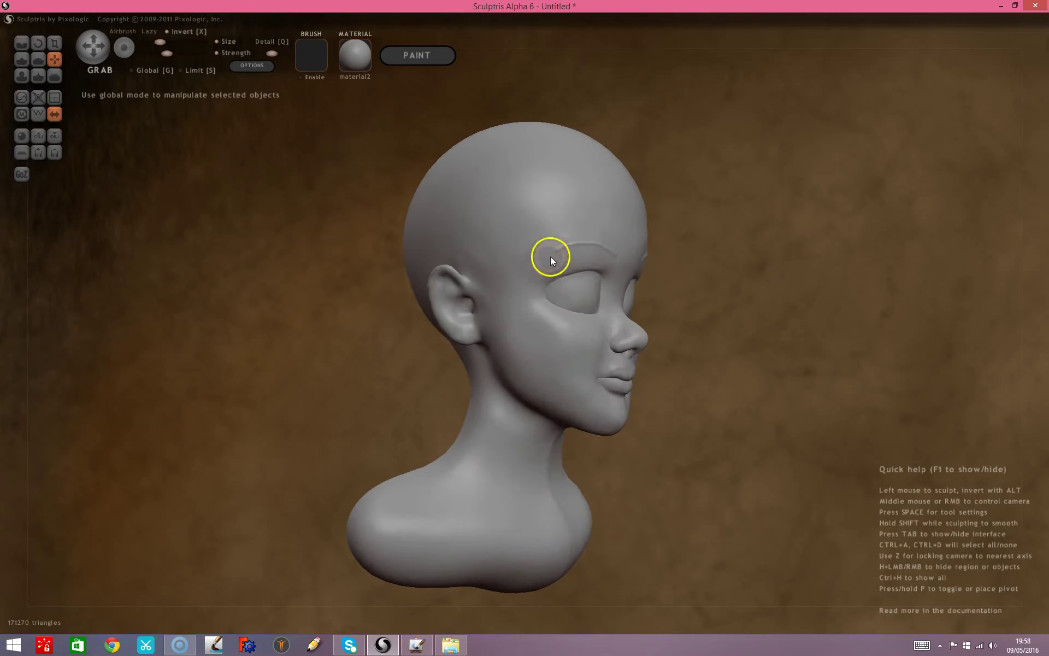
pyautogui.click(22, 44)
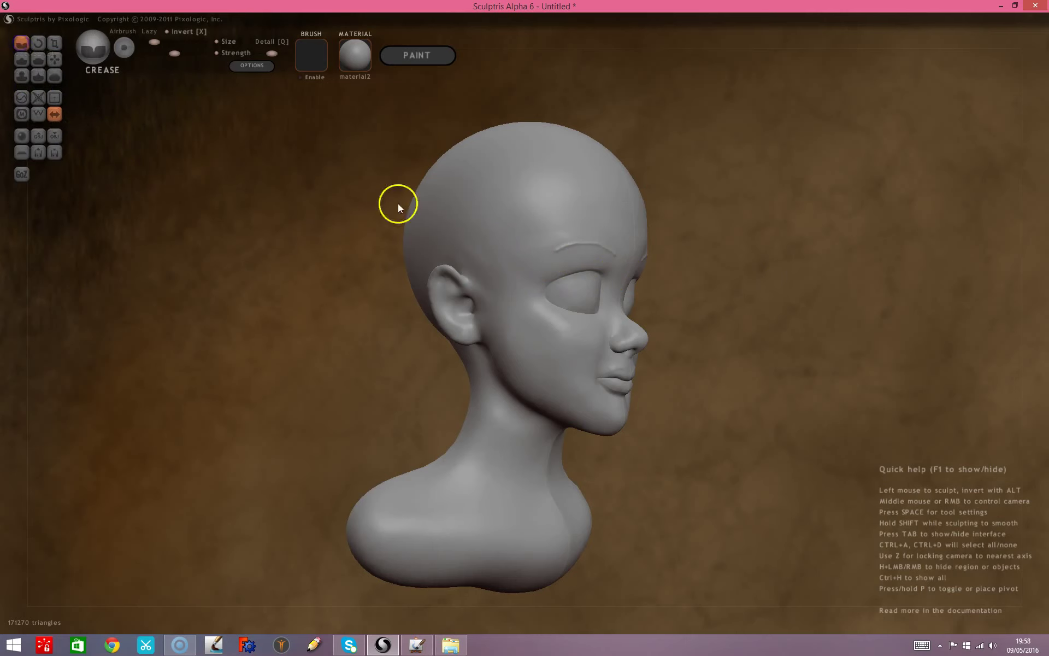
# Lengthen the eyebrow crease toward the temple and soften it with Smooth.
pyautogui.moveTo(556, 252); pyautogui.dragTo(538, 257)
pyautogui.click(54, 78)
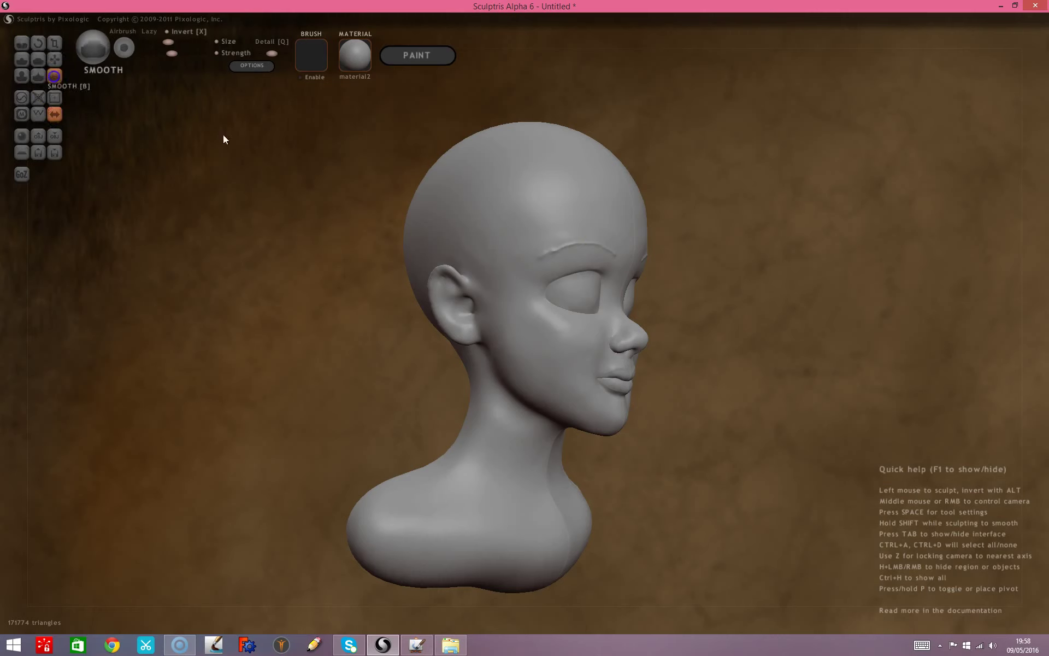
pyautogui.moveTo(607, 249); pyautogui.dragTo(529, 269)
# Orbit around the head and snap to an exact front view to check the brows.
pyautogui.moveTo(723, 266)
pyautogui.mouseDown()
pyautogui.moveTo(632, 312)
pyautogui.moveTo(551, 259)
pyautogui.moveTo(556, 295)
pyautogui.moveTo(555, 260)
pyautogui.moveTo(560, 270)
pyautogui.mouseUp()
pyautogui.moveTo(560, 270); pyautogui.dragTo(574, 250, button='middle')
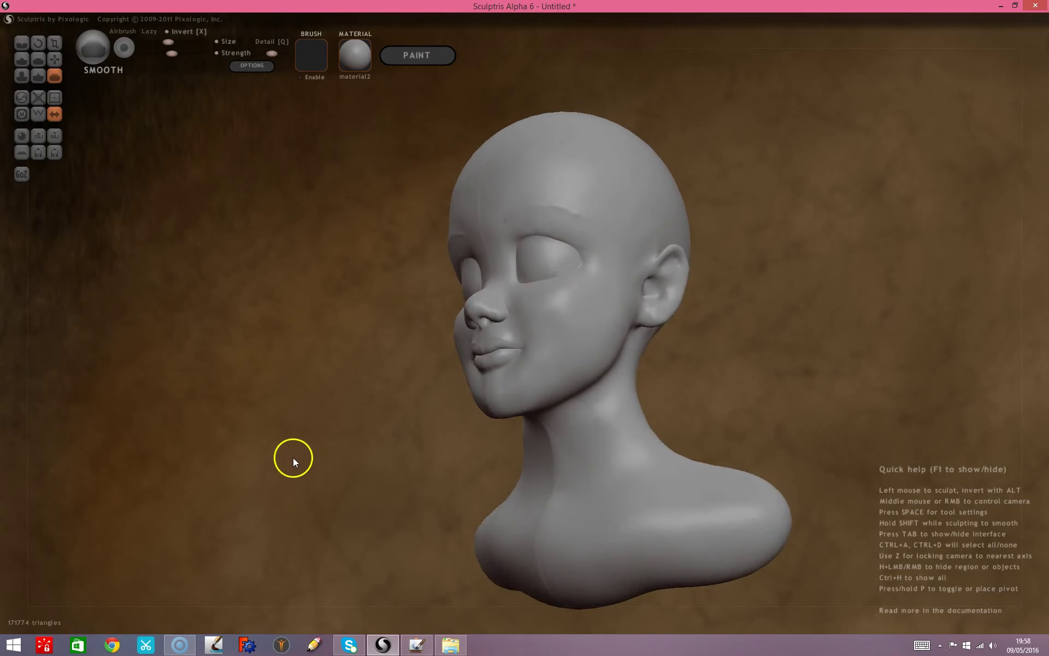
pyautogui.moveTo(293, 457); pyautogui.dragTo(302, 450)
pyautogui.scroll(1, 307, 451)
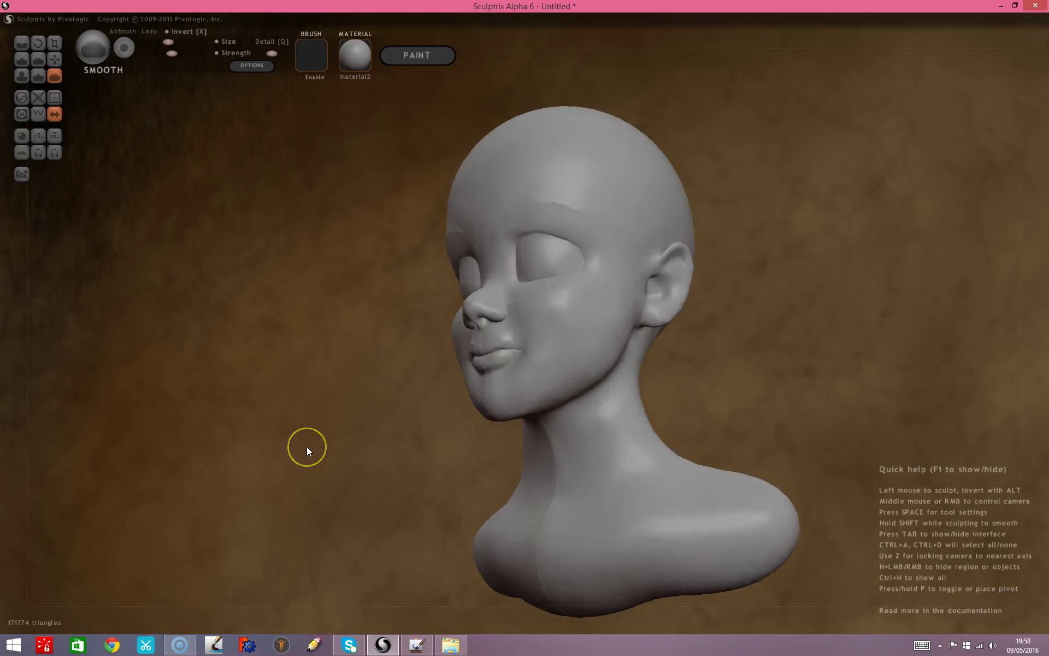
pyautogui.scroll(4, 308, 450)
pyautogui.scroll(-1, 307, 447)
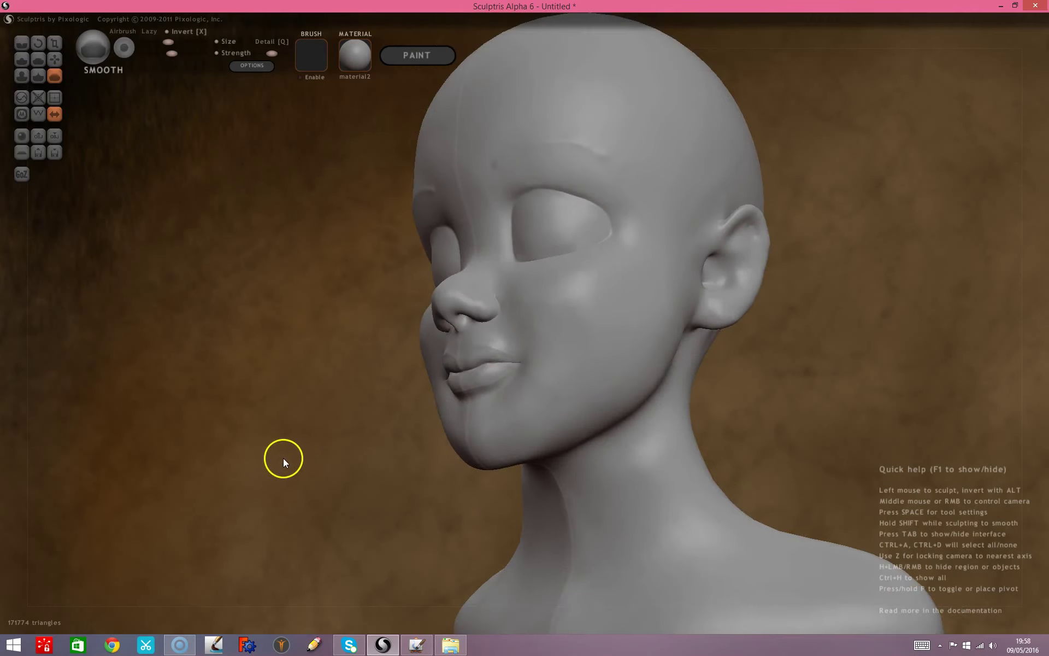
pyautogui.moveTo(275, 460); pyautogui.dragTo(723, 342)
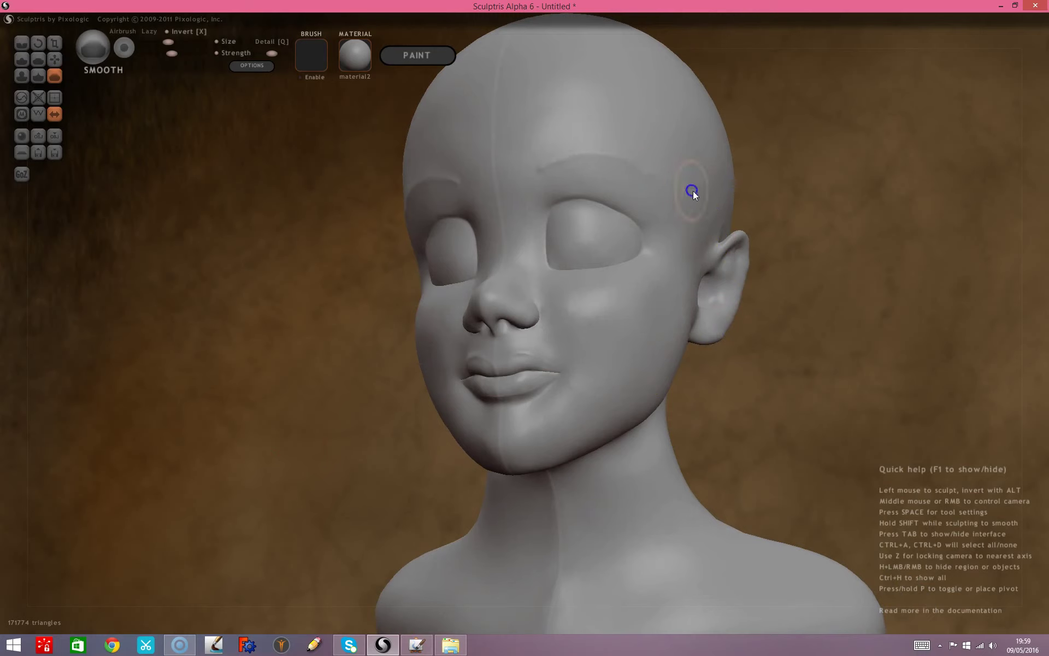
pyautogui.moveTo(162, 560)
pyautogui.mouseDown()
pyautogui.moveTo(192, 517)
pyautogui.moveTo(270, 540)
pyautogui.moveTo(258, 508)
pyautogui.moveTo(232, 483)
pyautogui.moveTo(267, 495)
pyautogui.mouseUp()
pyautogui.press('z')
pyautogui.scroll(3, 261, 494)
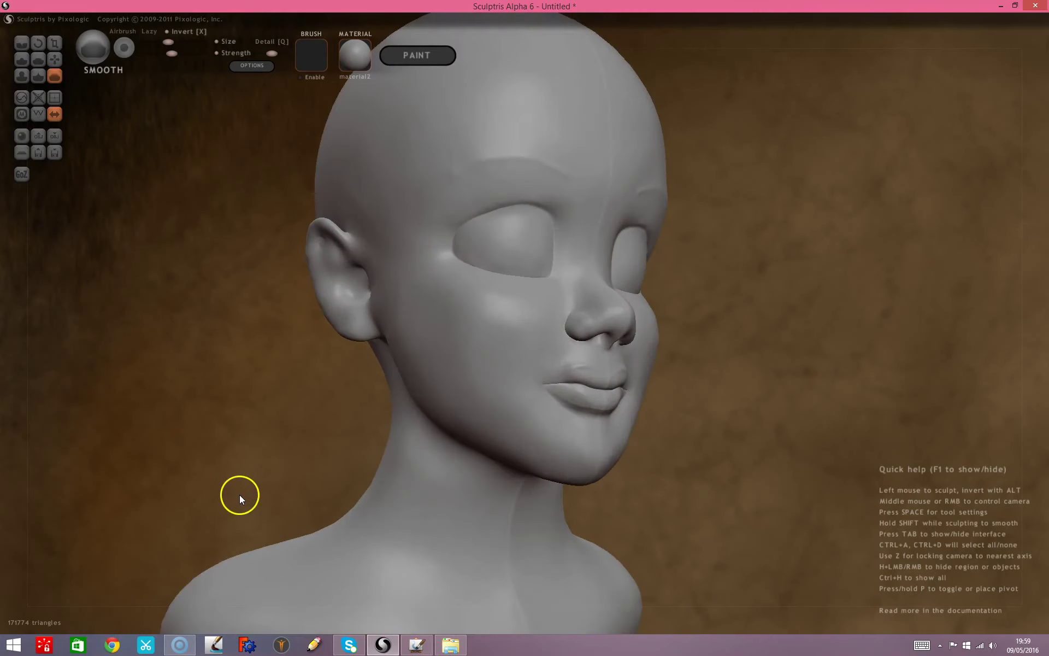